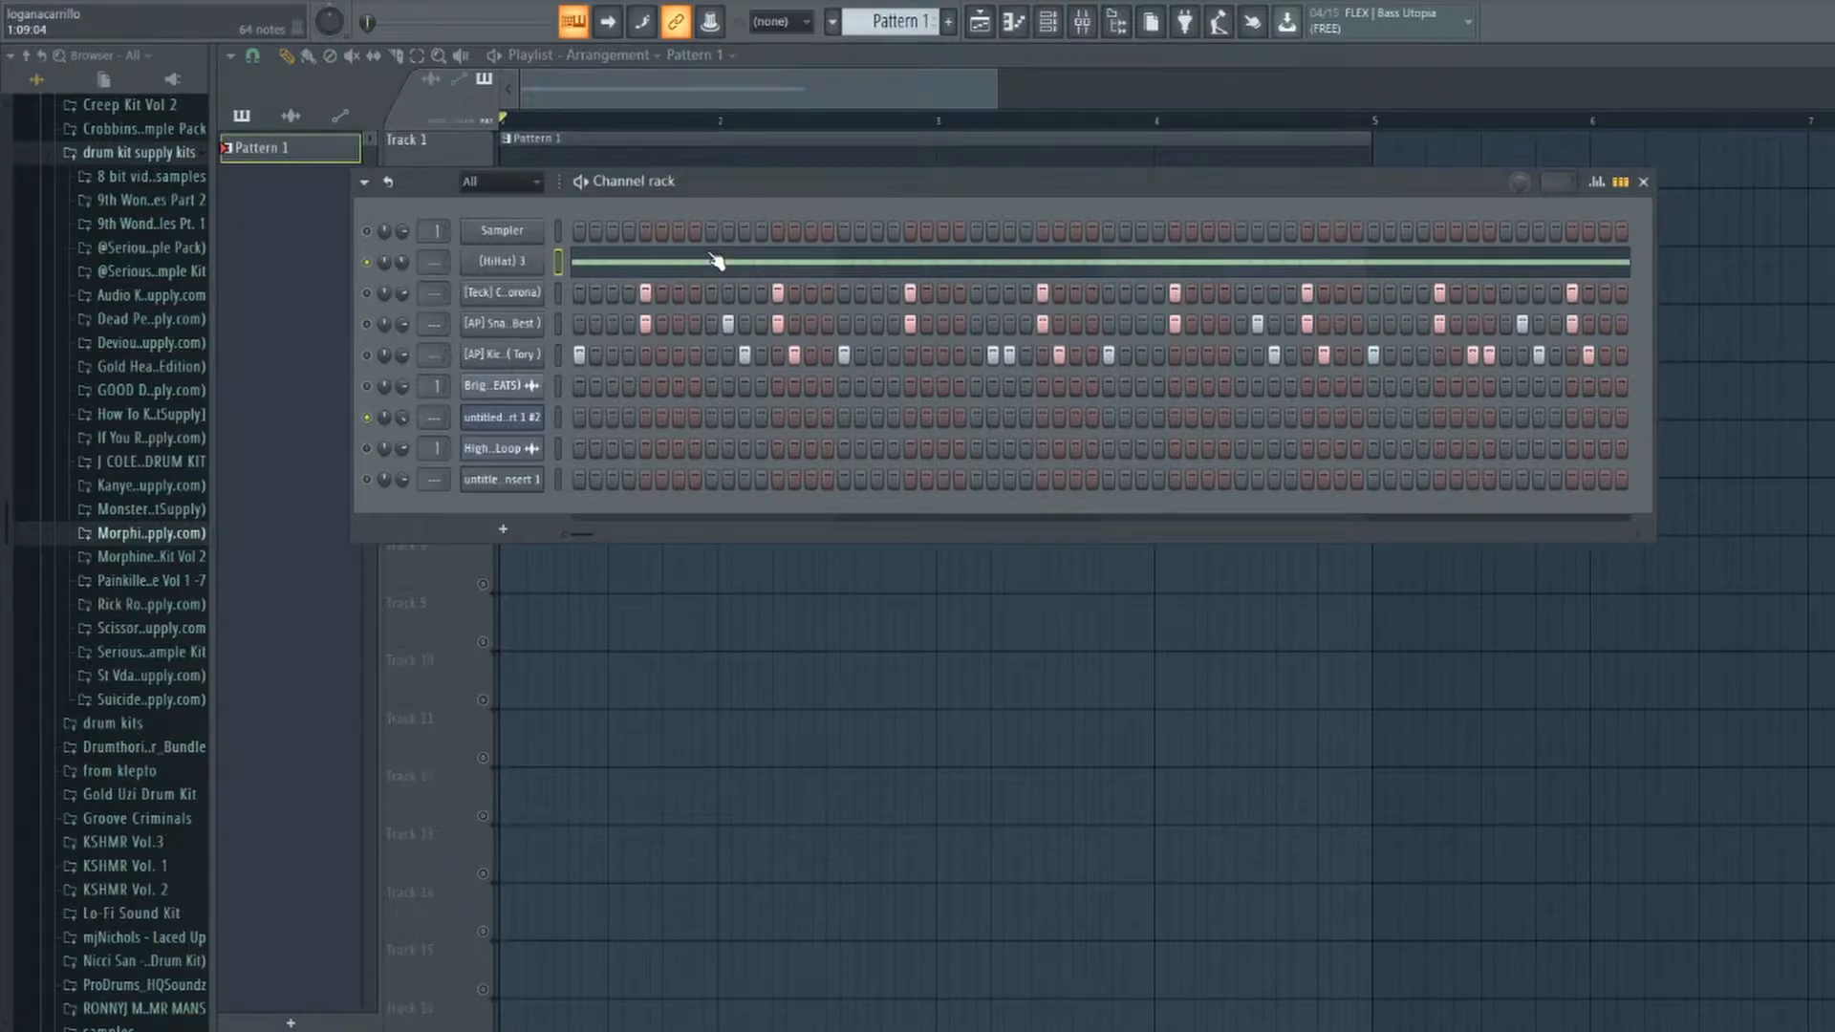
Select all the notes in the hi-hat's piano roll.
scroll(573, 102, "up", 1)
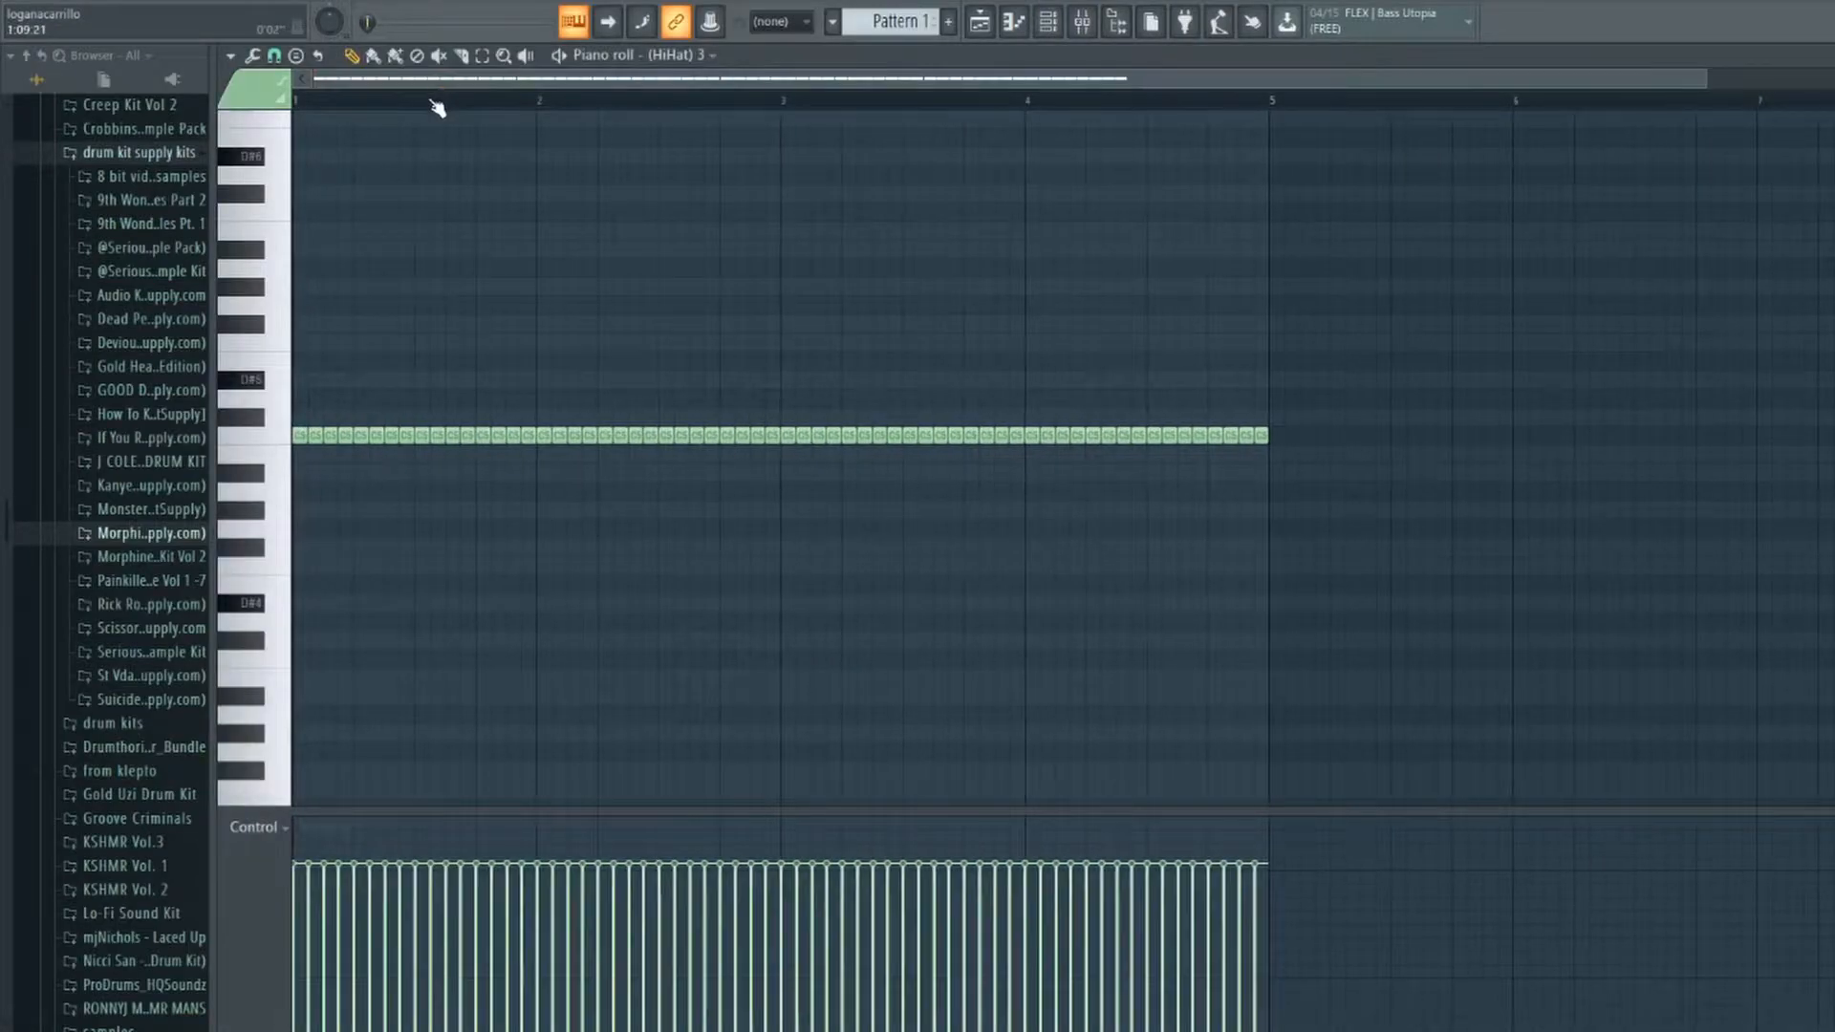
scroll(437, 100, "up", 1)
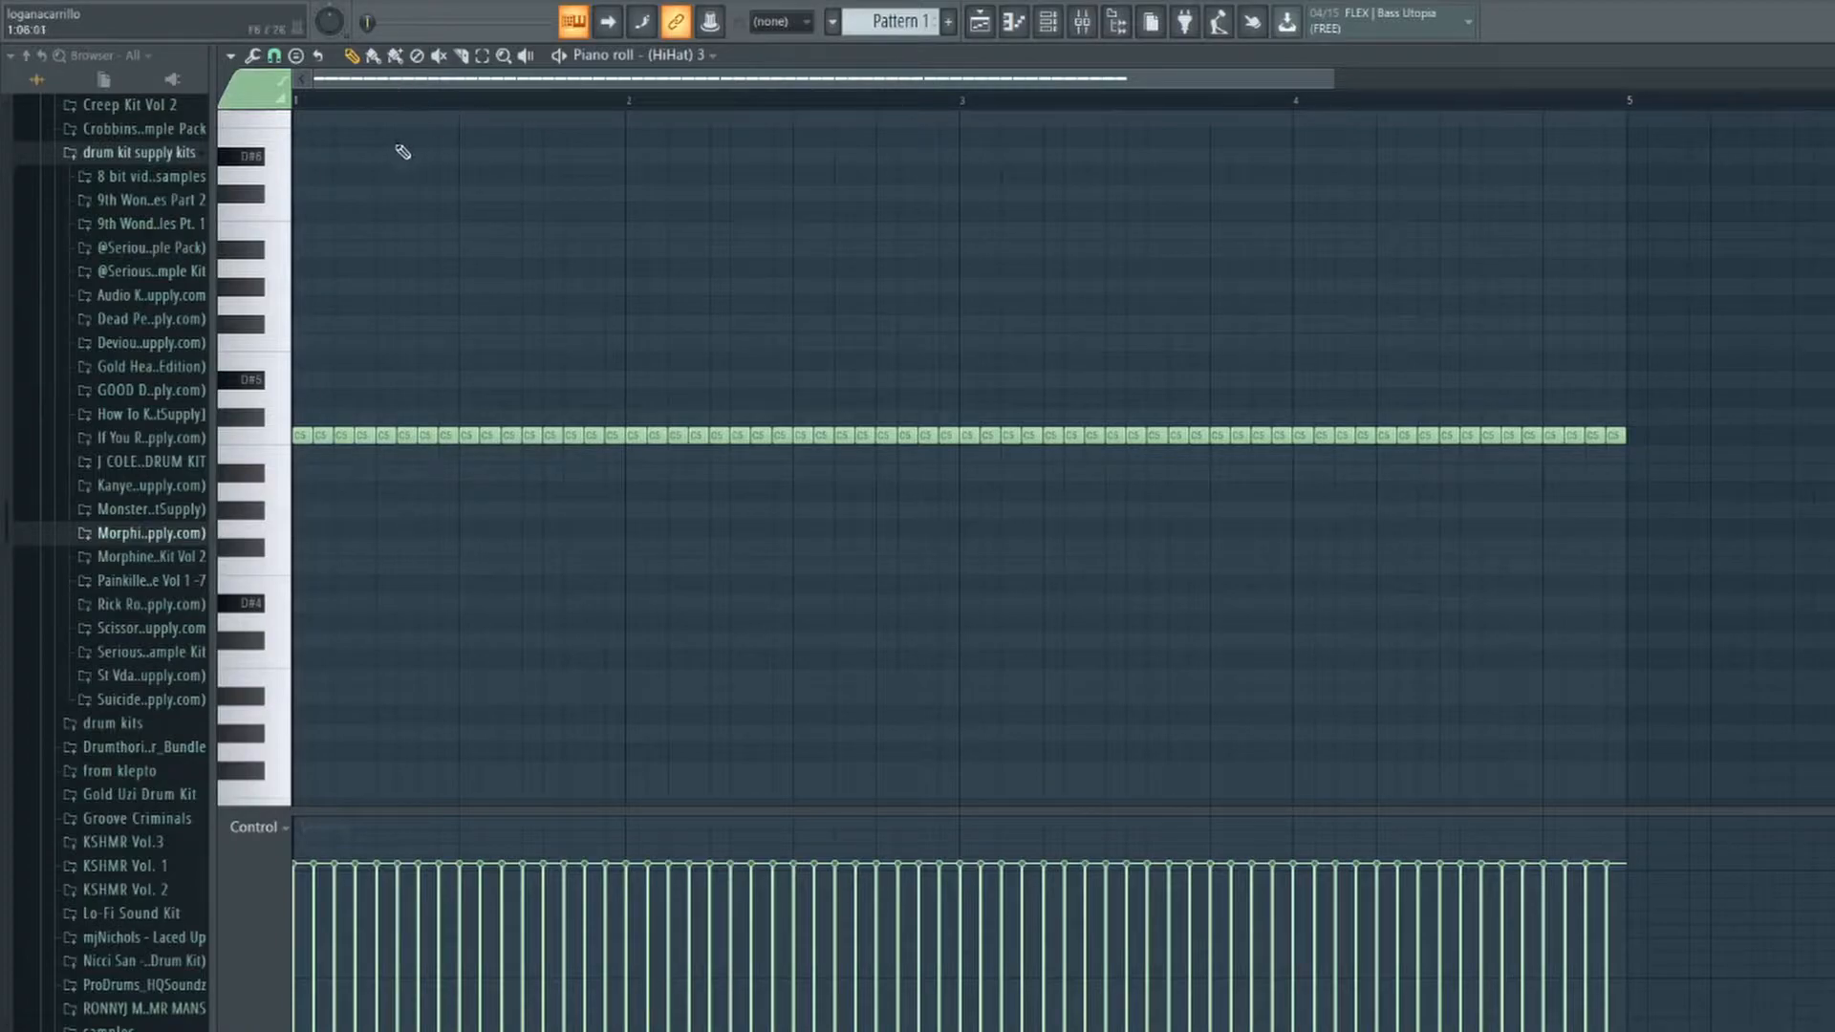
left_click_drag(1663, 278, 289, 621)
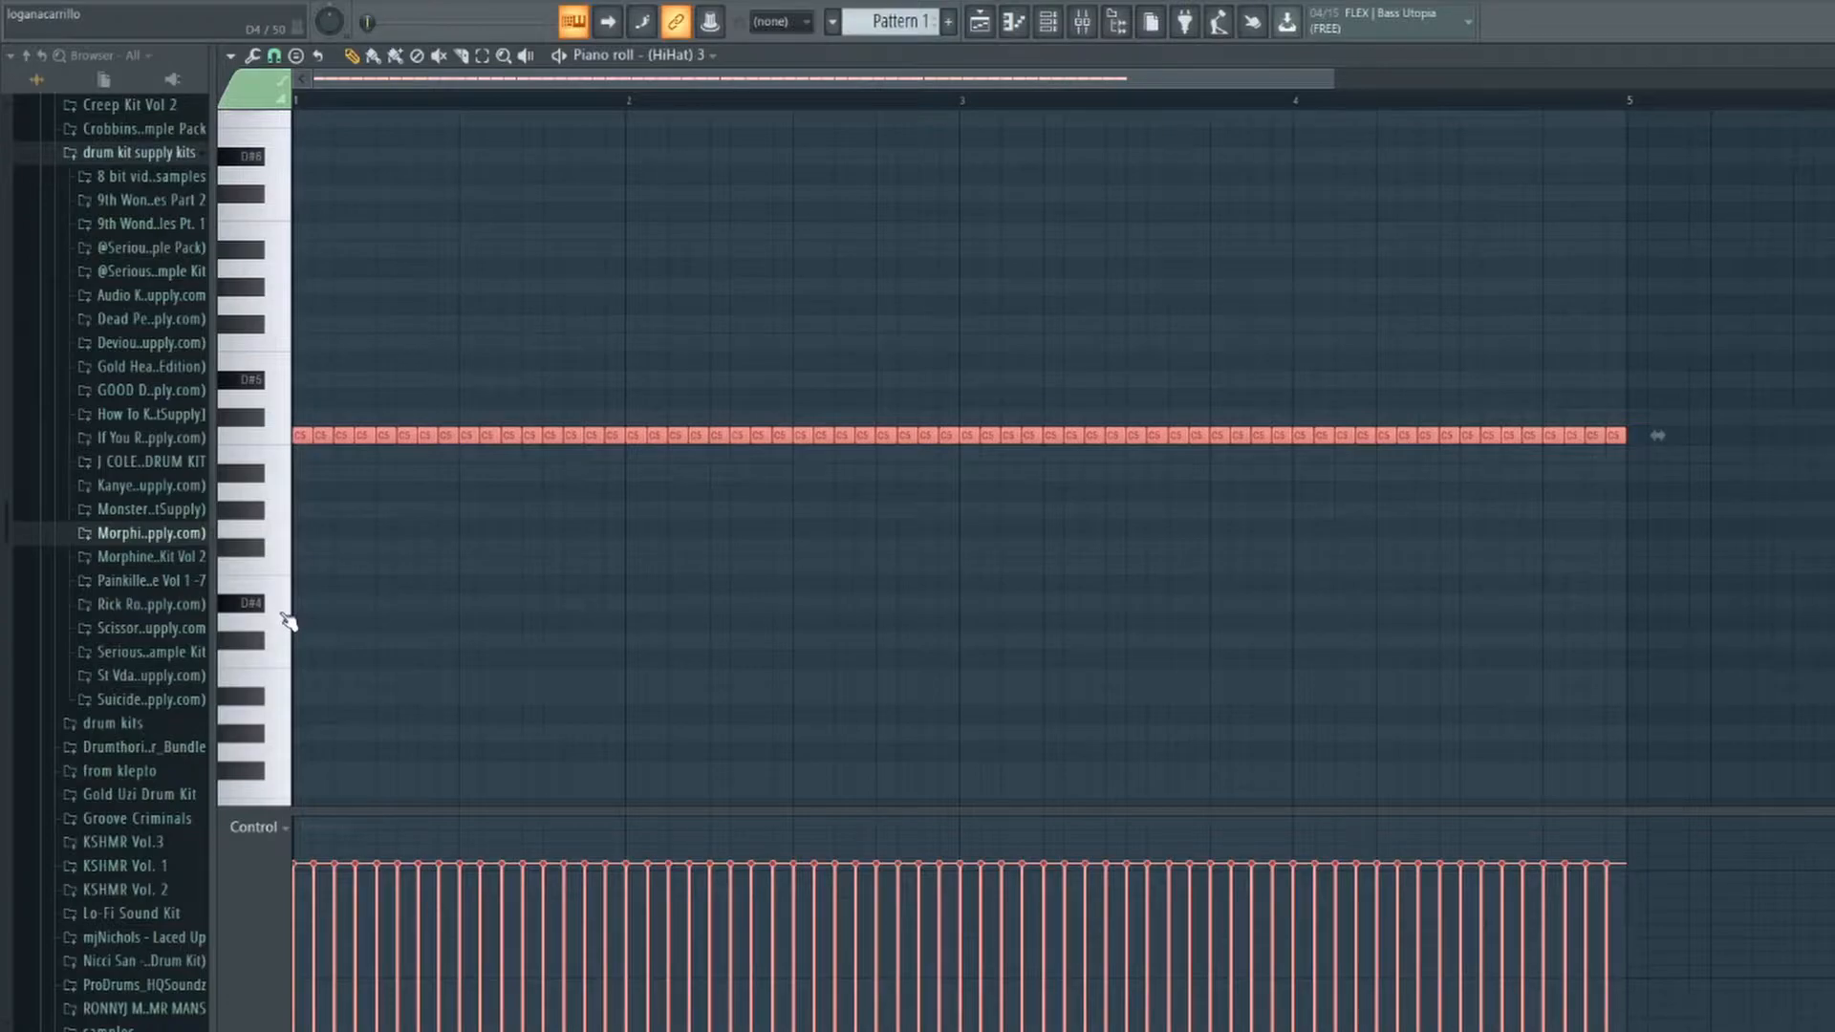
key("alt+r")
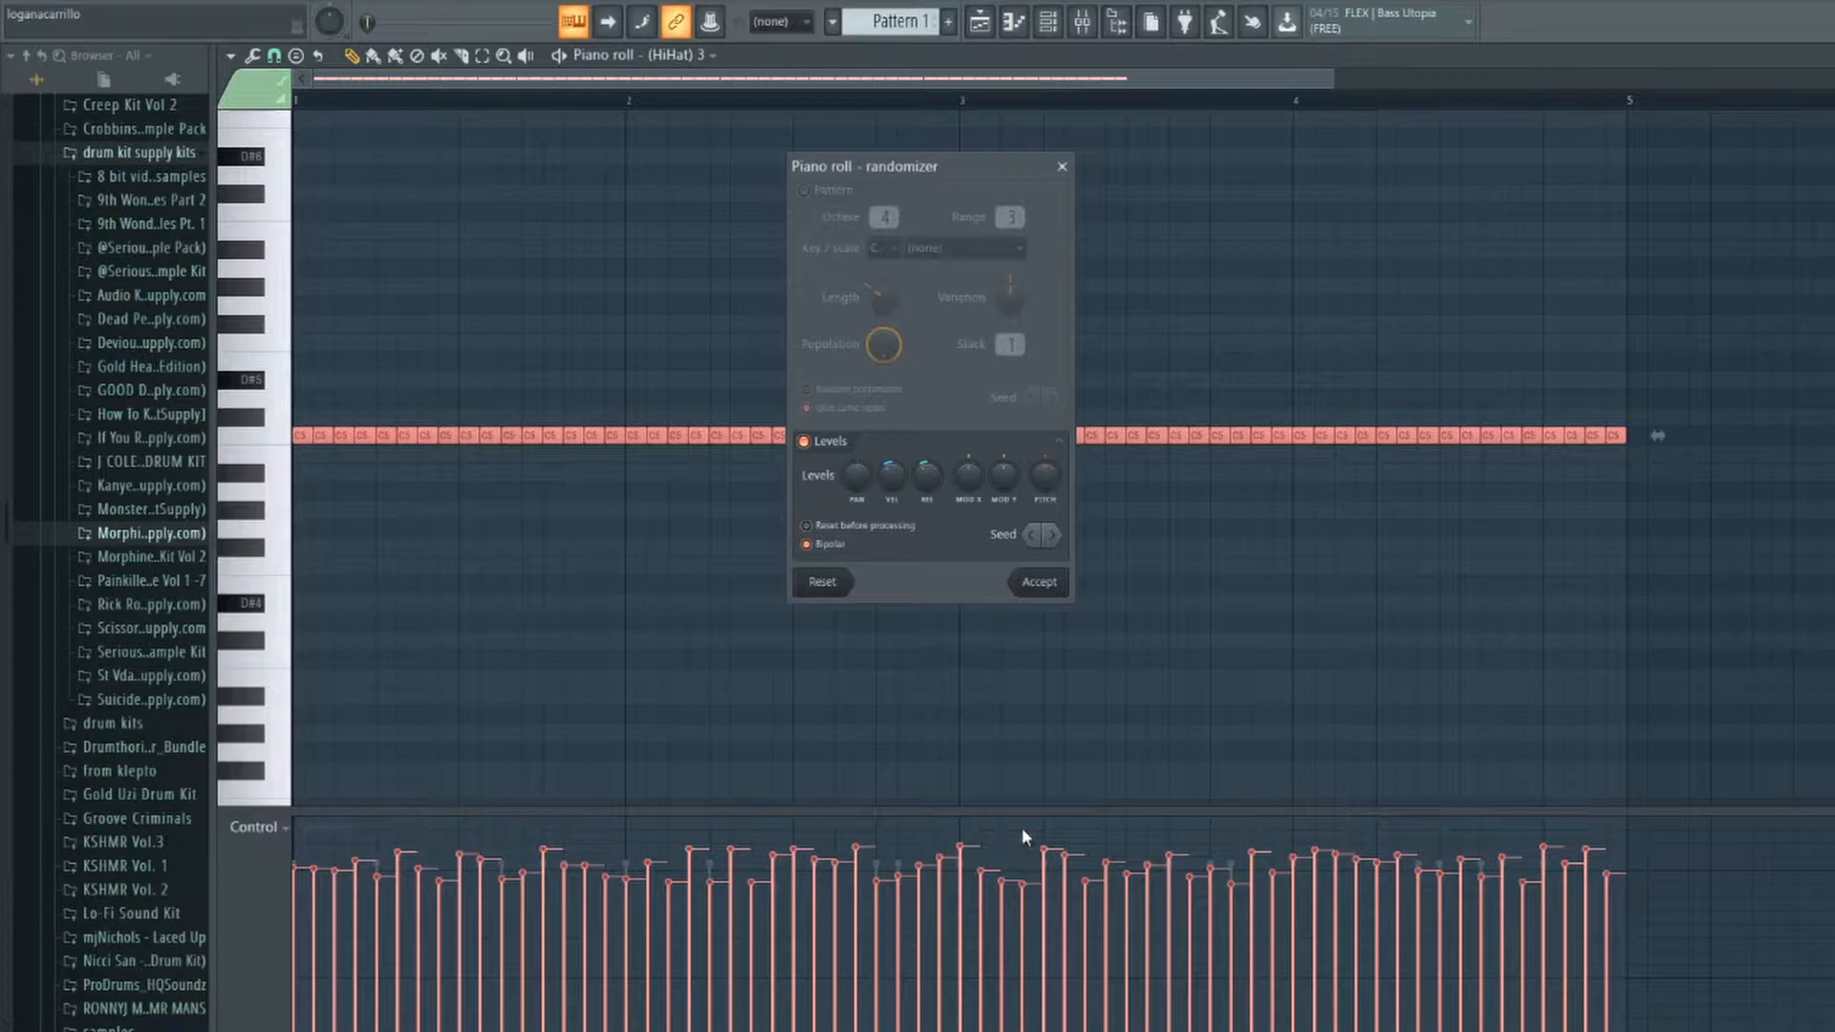
left_click_drag(894, 477, 893, 535)
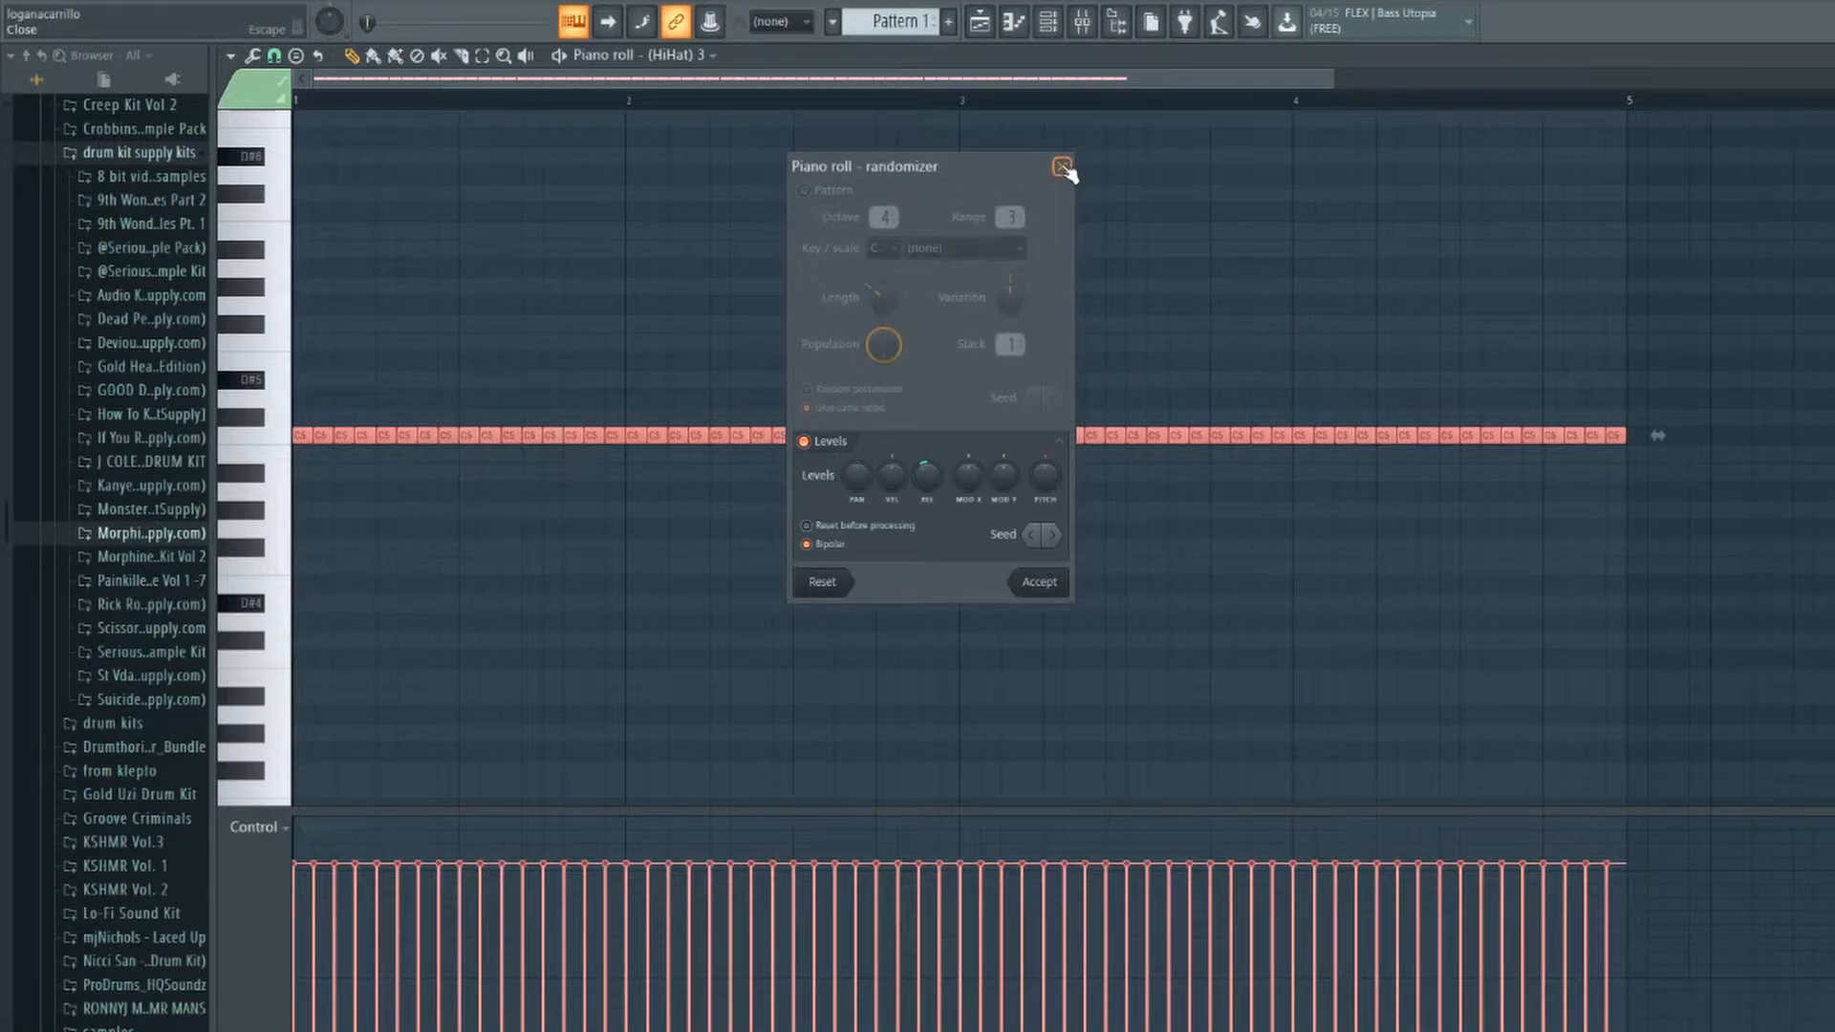
left_click(1063, 167)
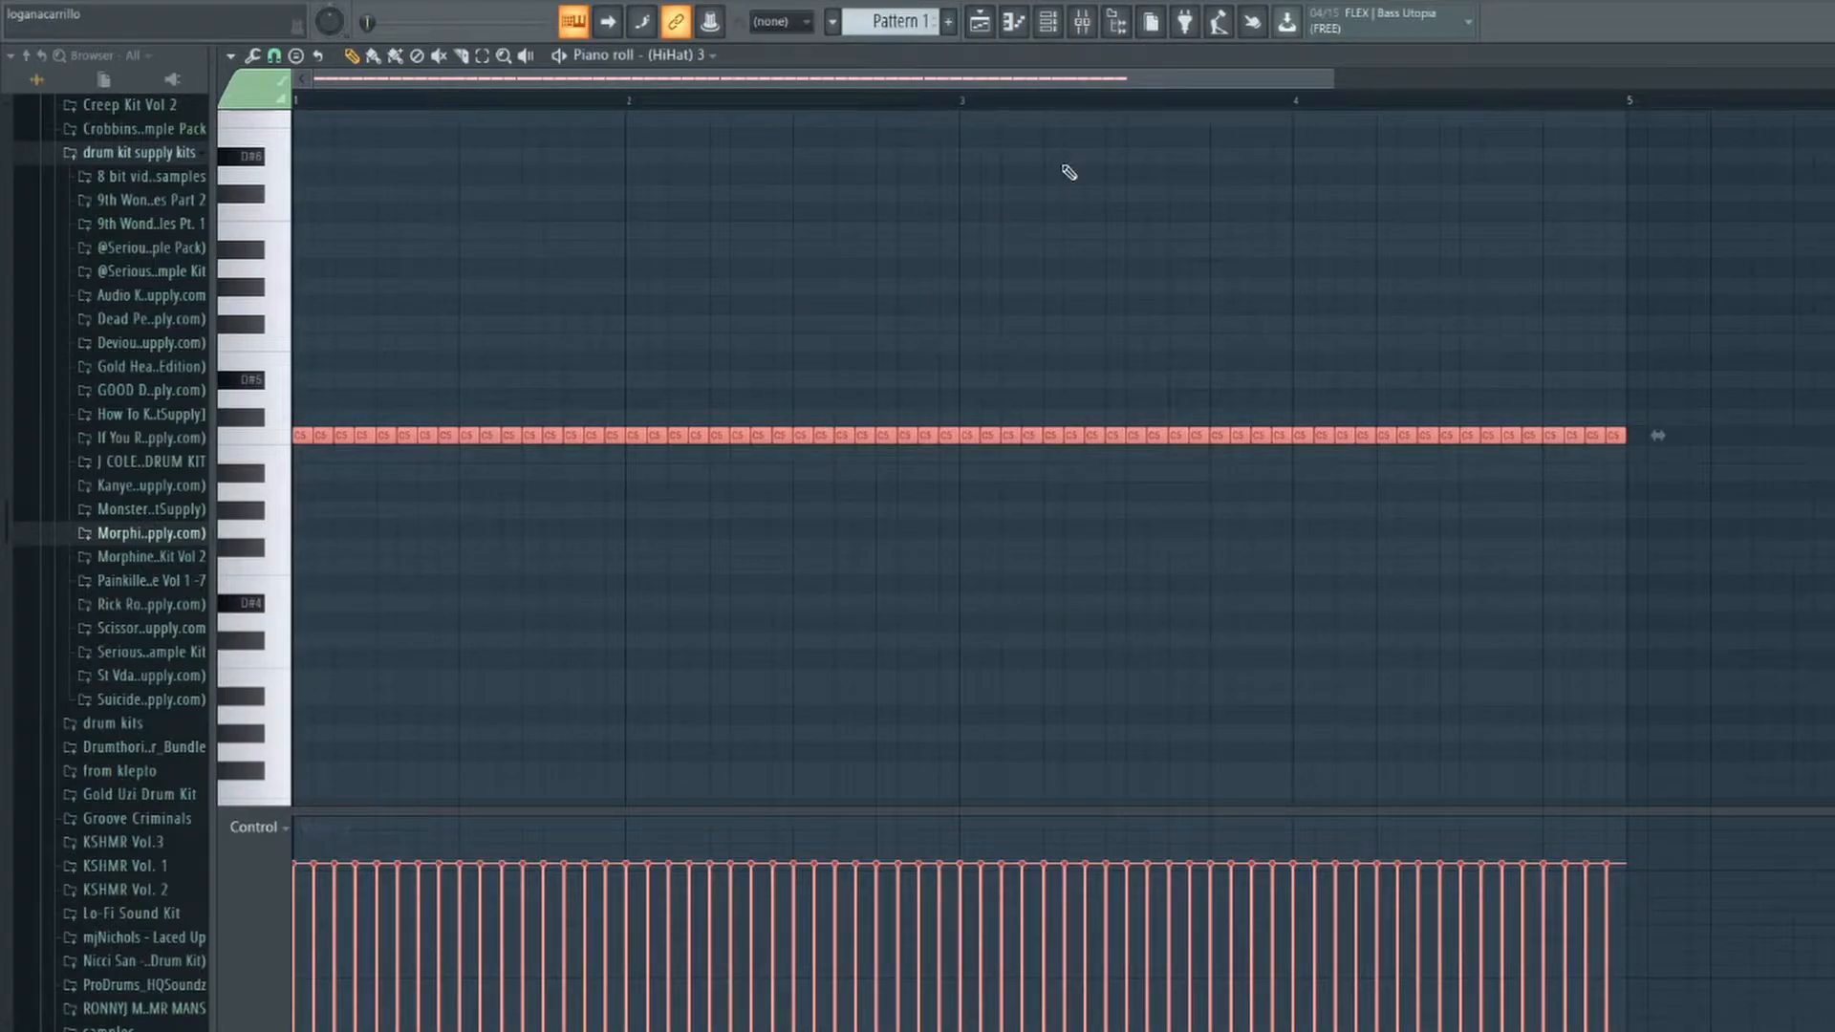
Quantize the selected hi-hat notes with the 16_groovy 70s template and a slight velocity level variation.
key("alt+q")
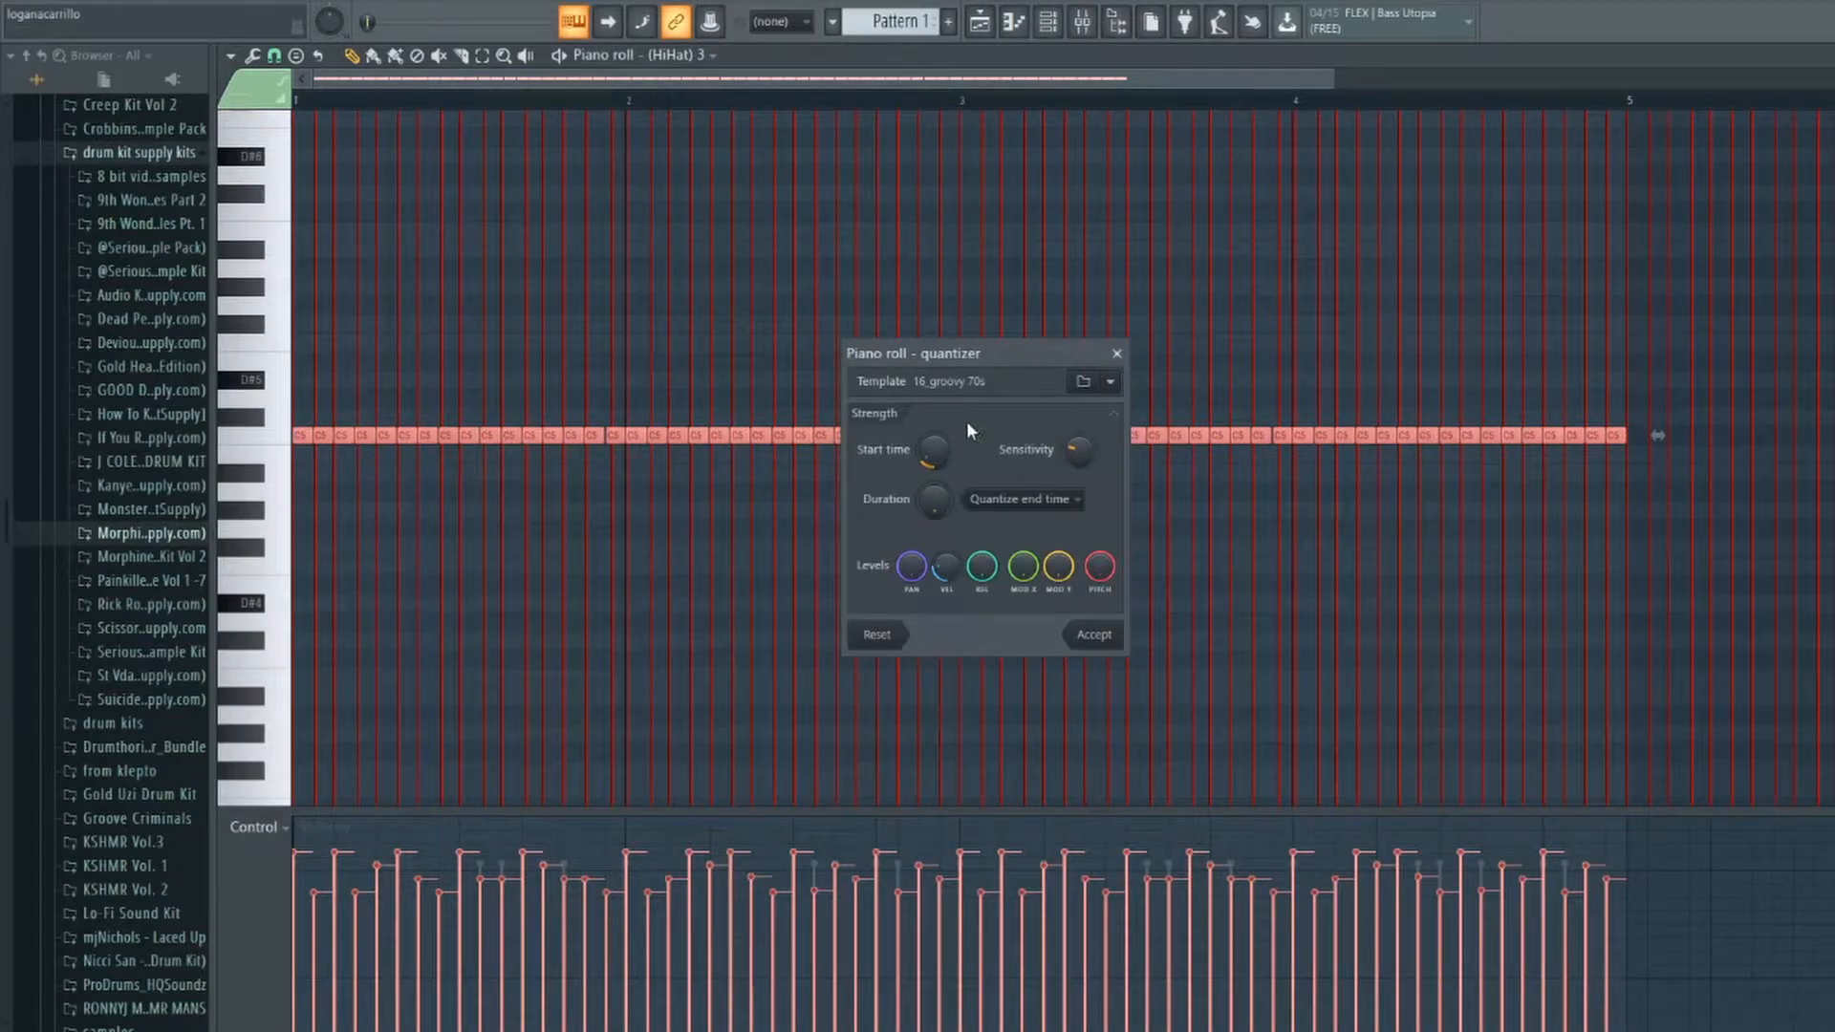
left_click_drag(949, 561, 949, 627)
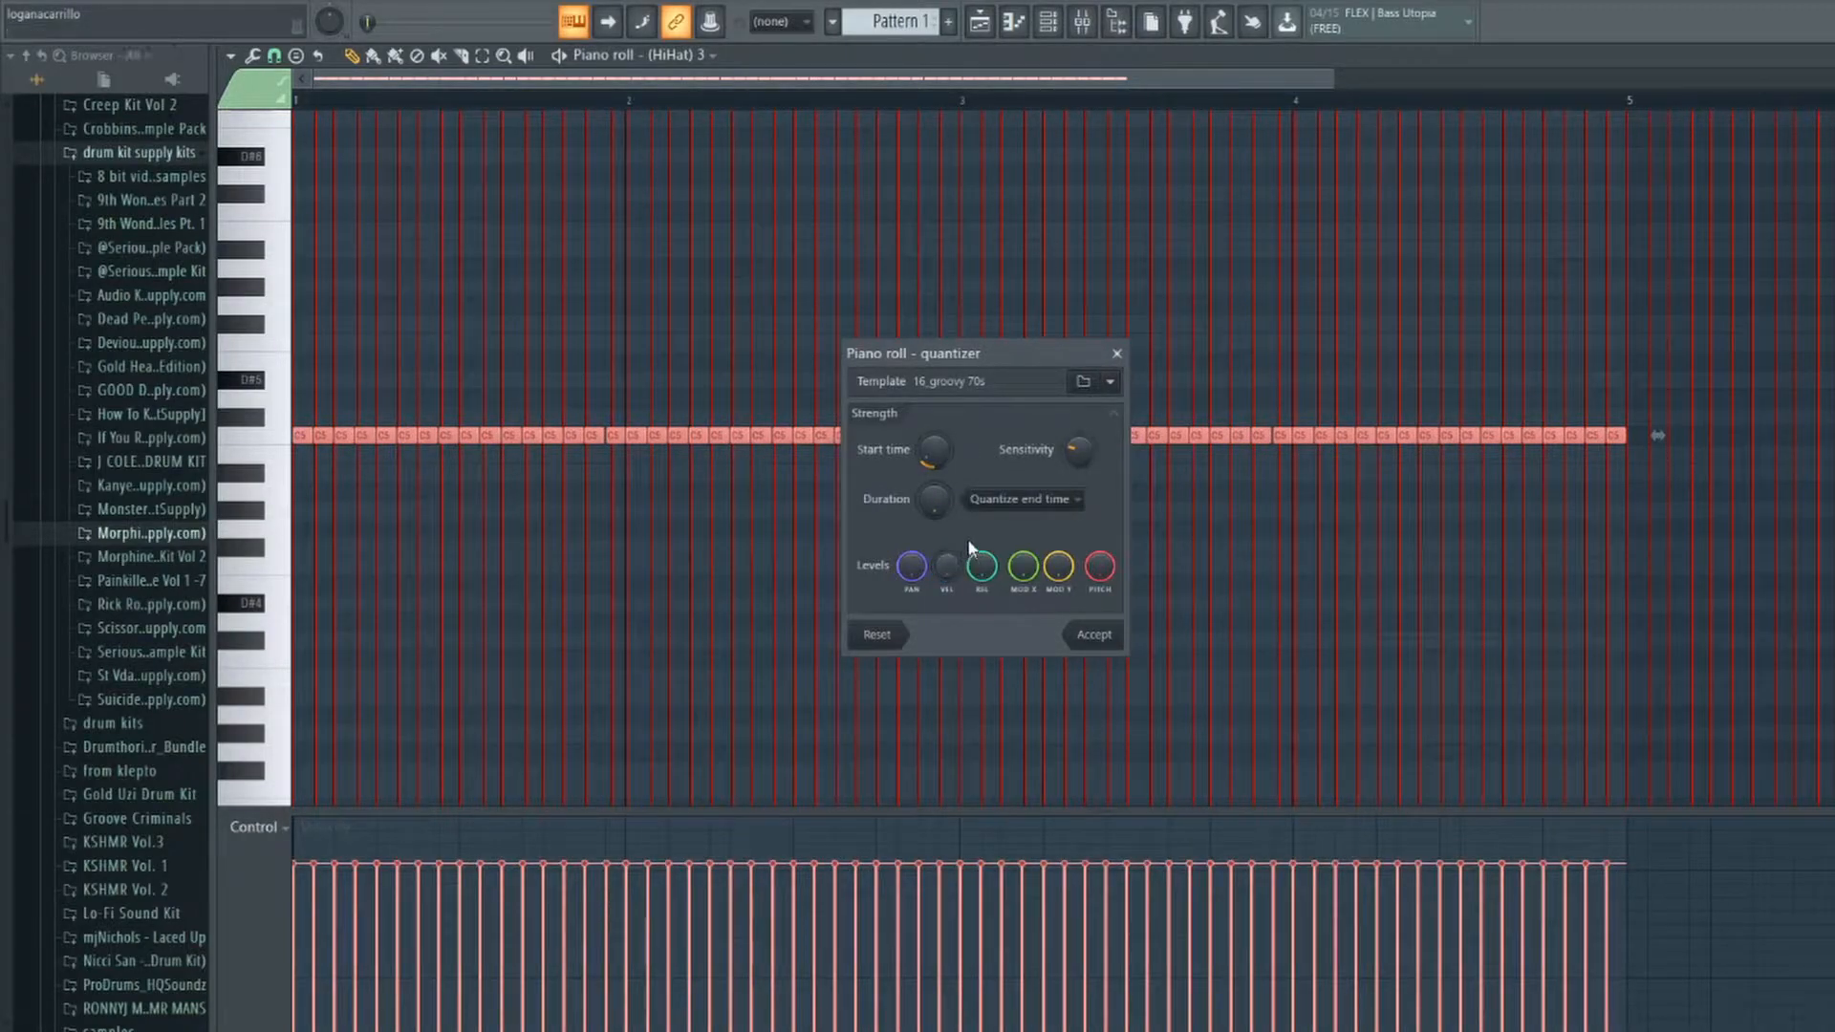
left_click_drag(944, 352, 927, 296)
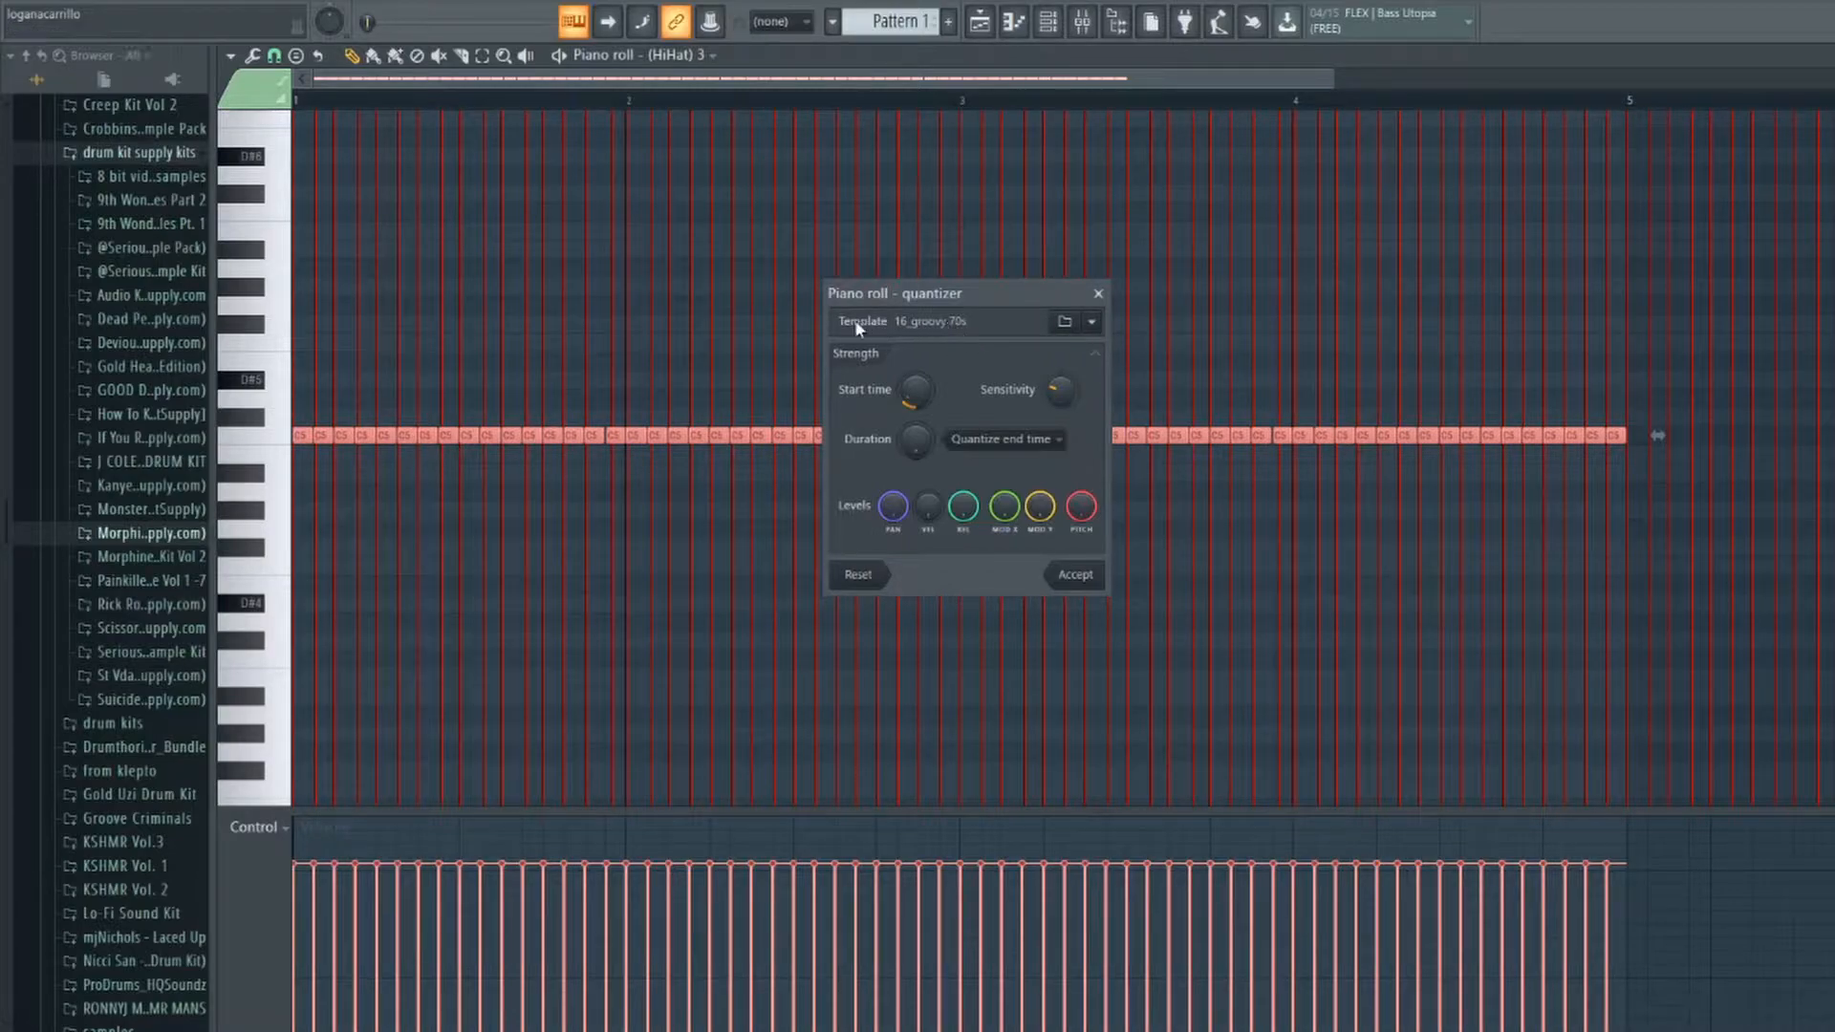
left_click(1097, 327)
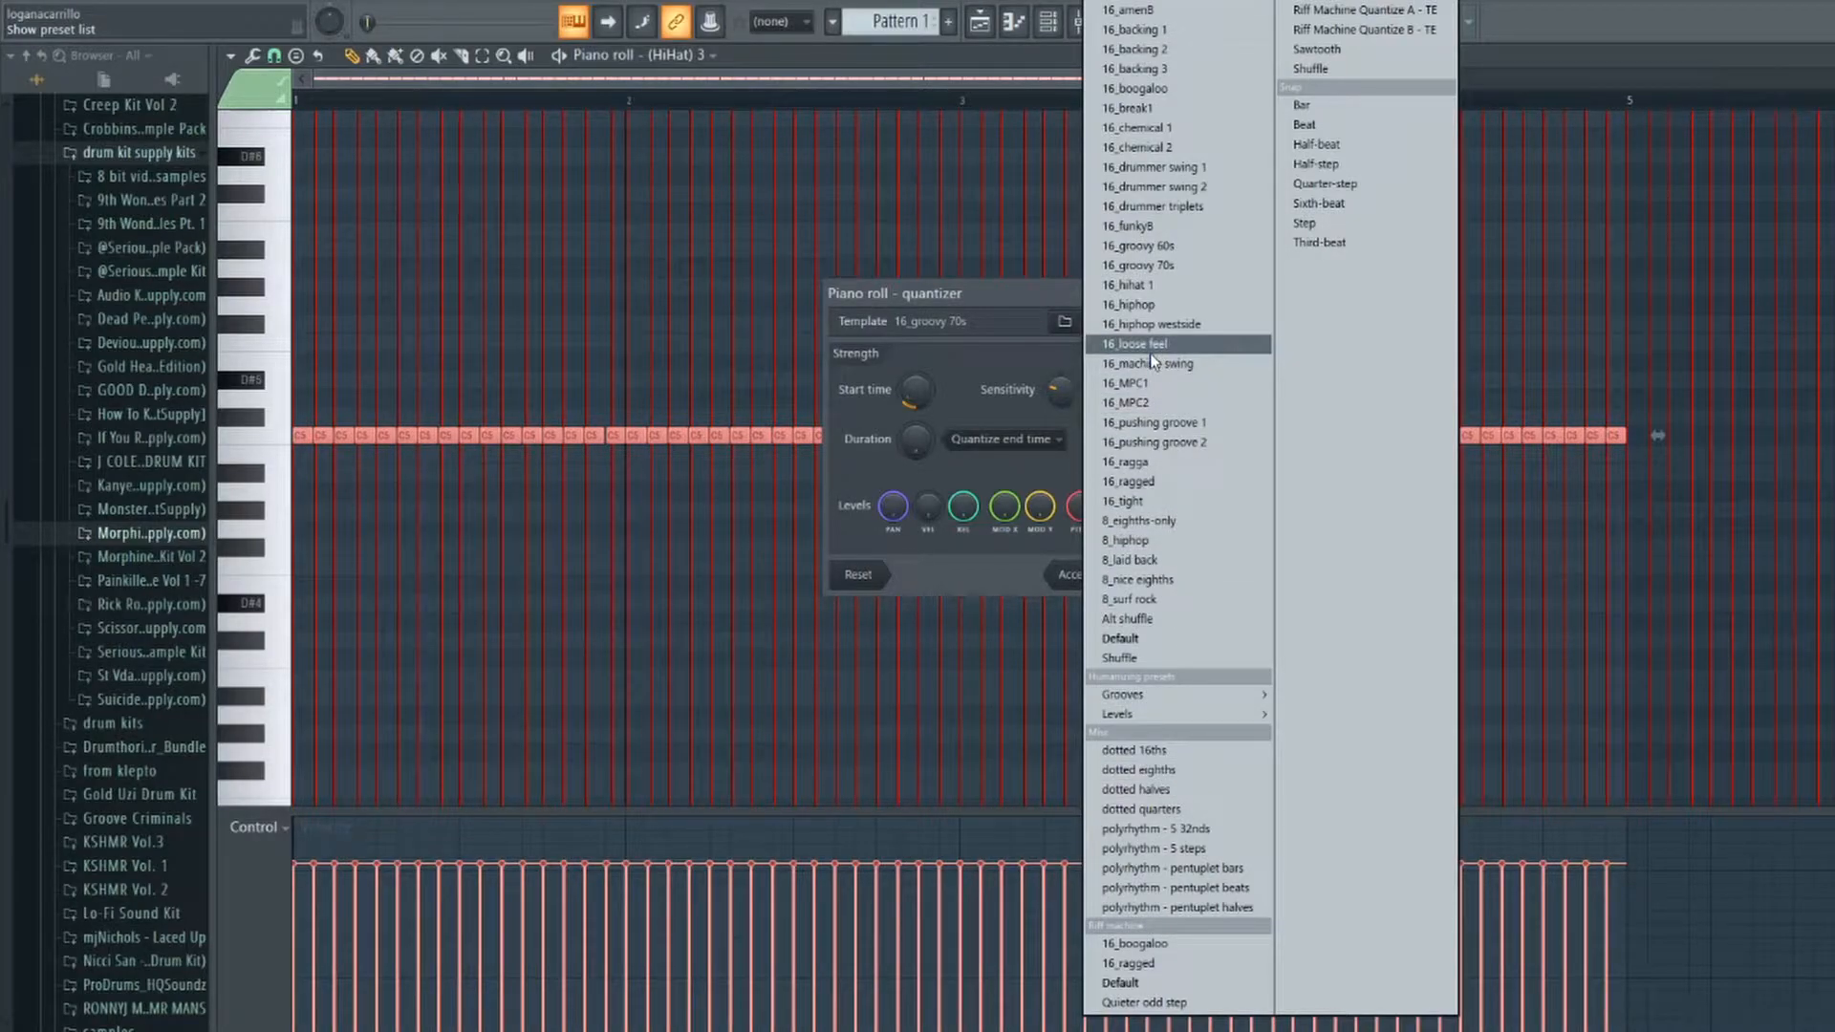
left_click(1128, 268)
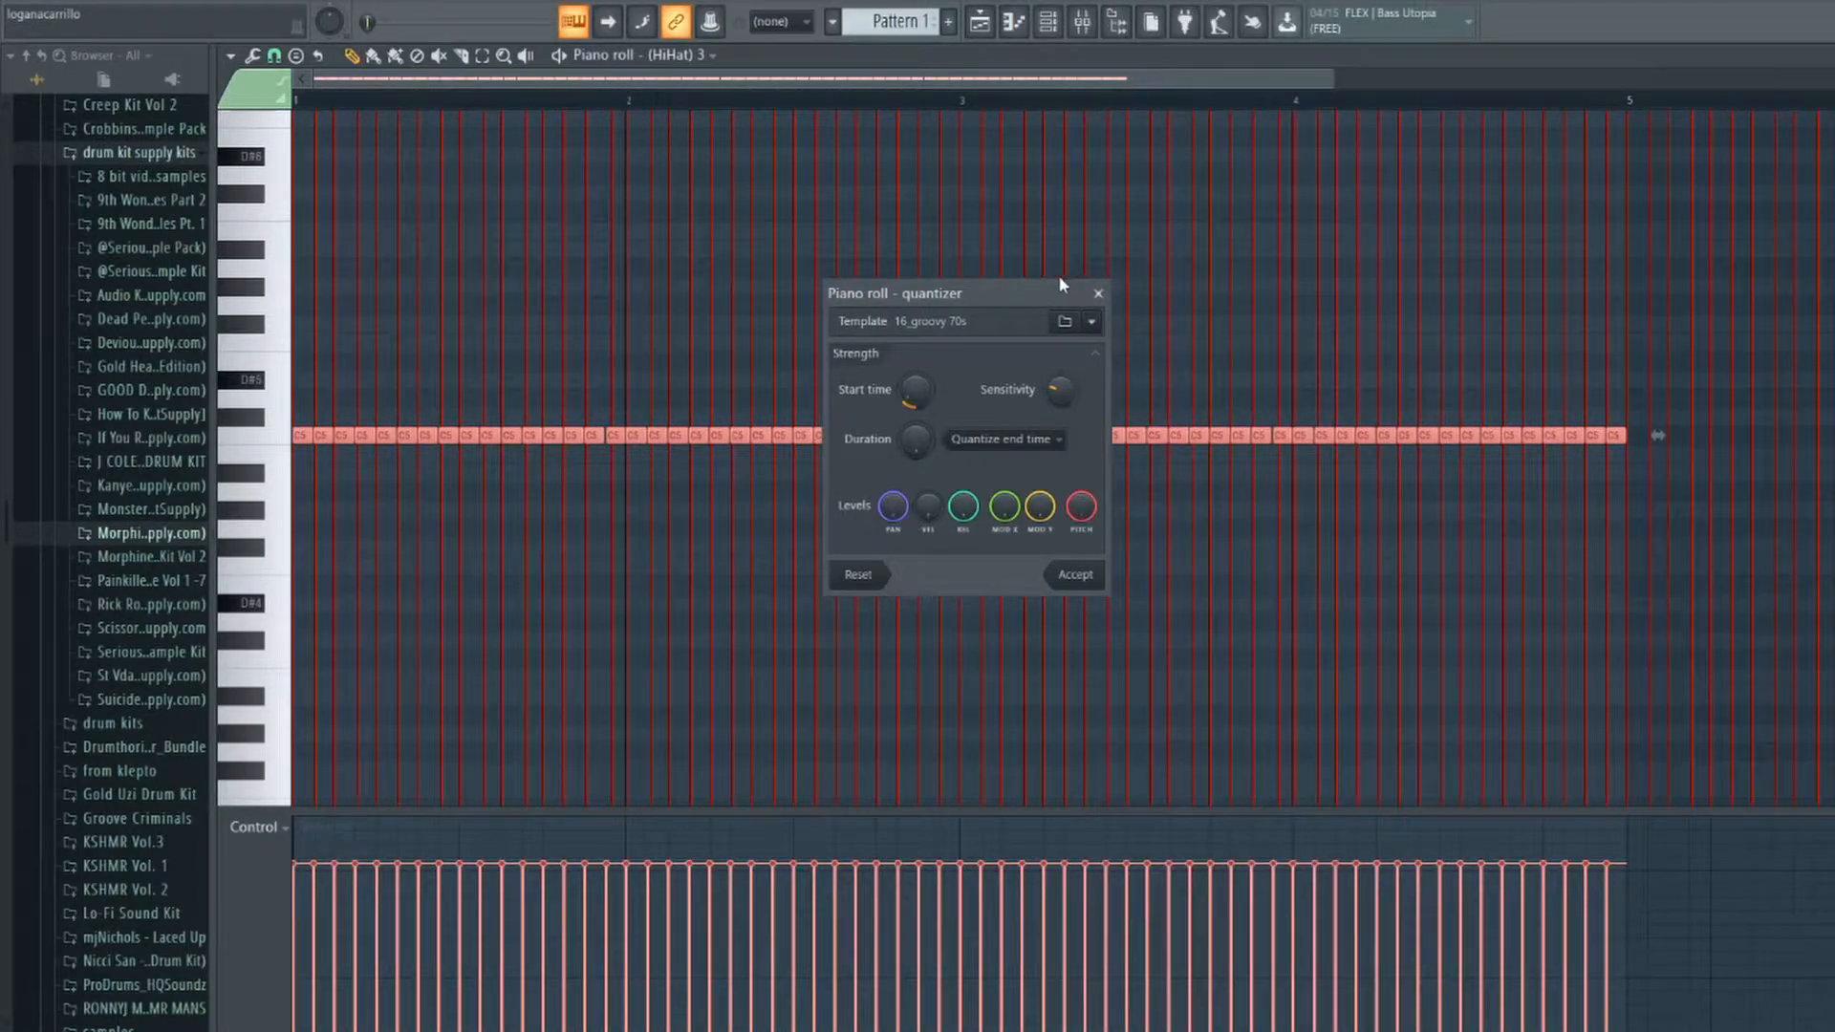
mouse_move(928, 507)
left_mouse_down()
mouse_move(928, 466)
mouse_move(928, 483)
left_mouse_up()
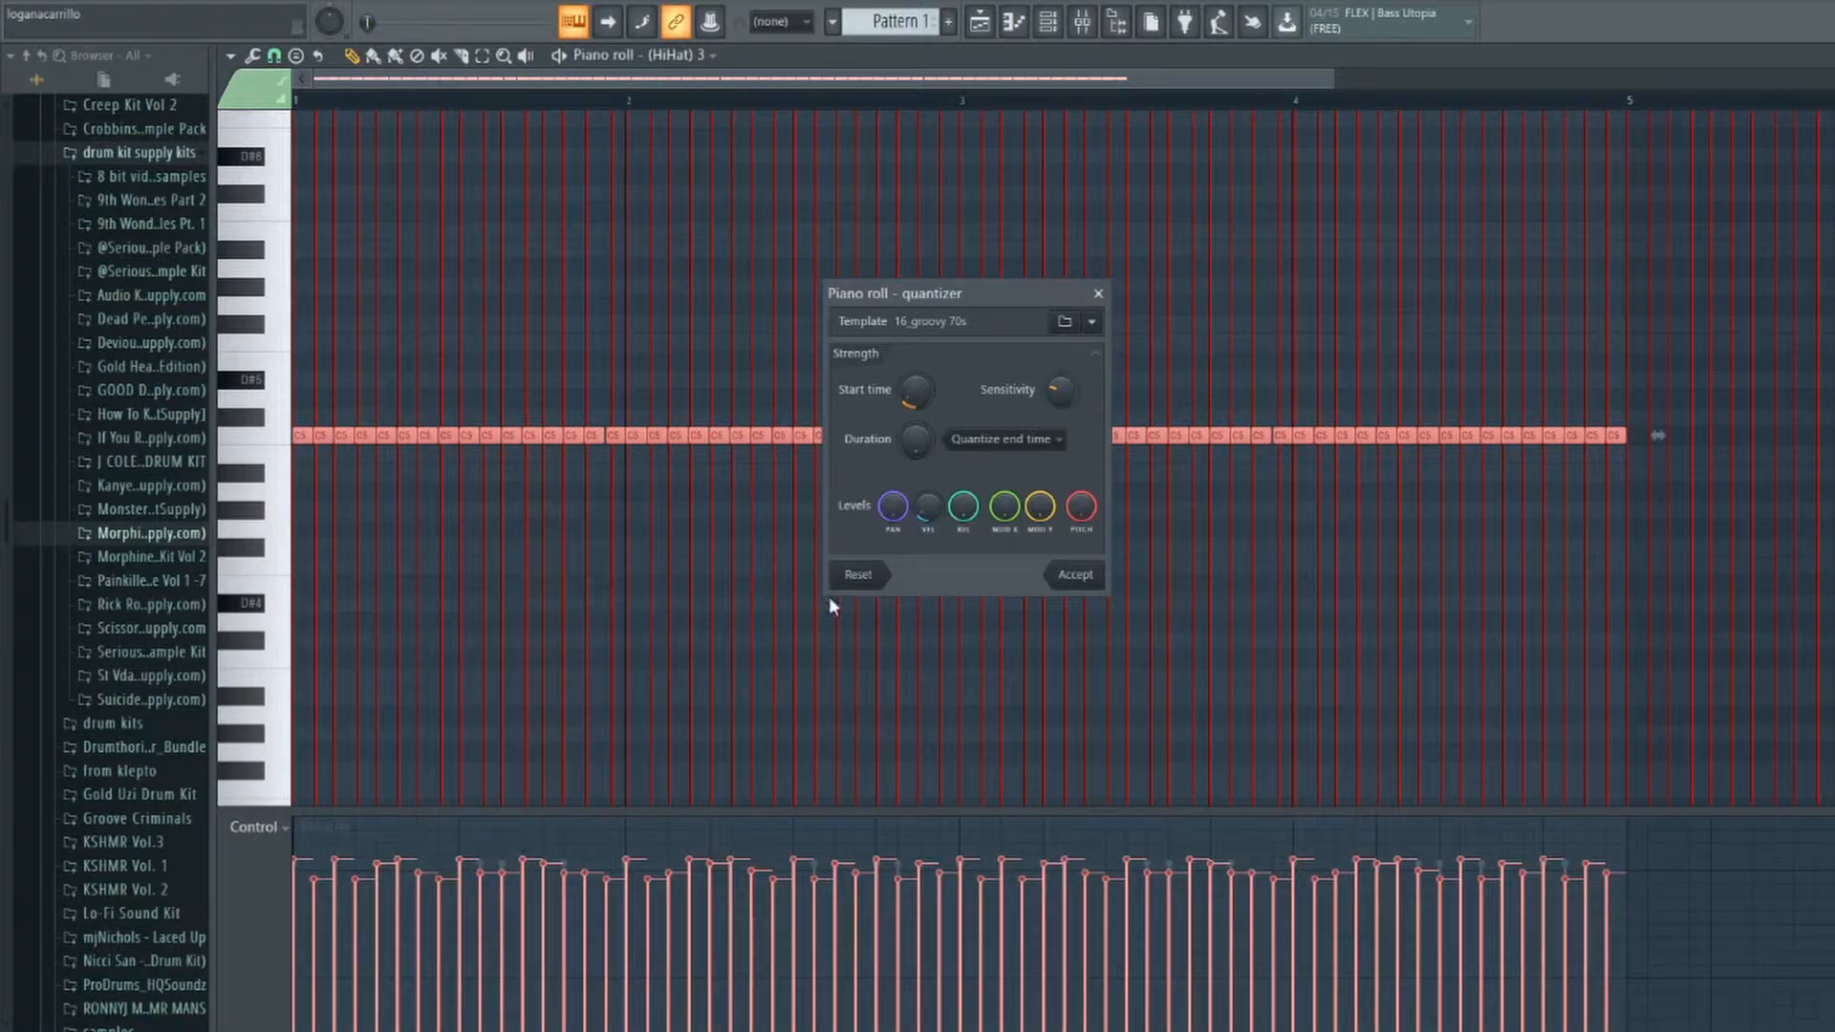
left_click(1074, 575)
Play back the quantized hi-hat pattern and deselect all its notes.
key("space")
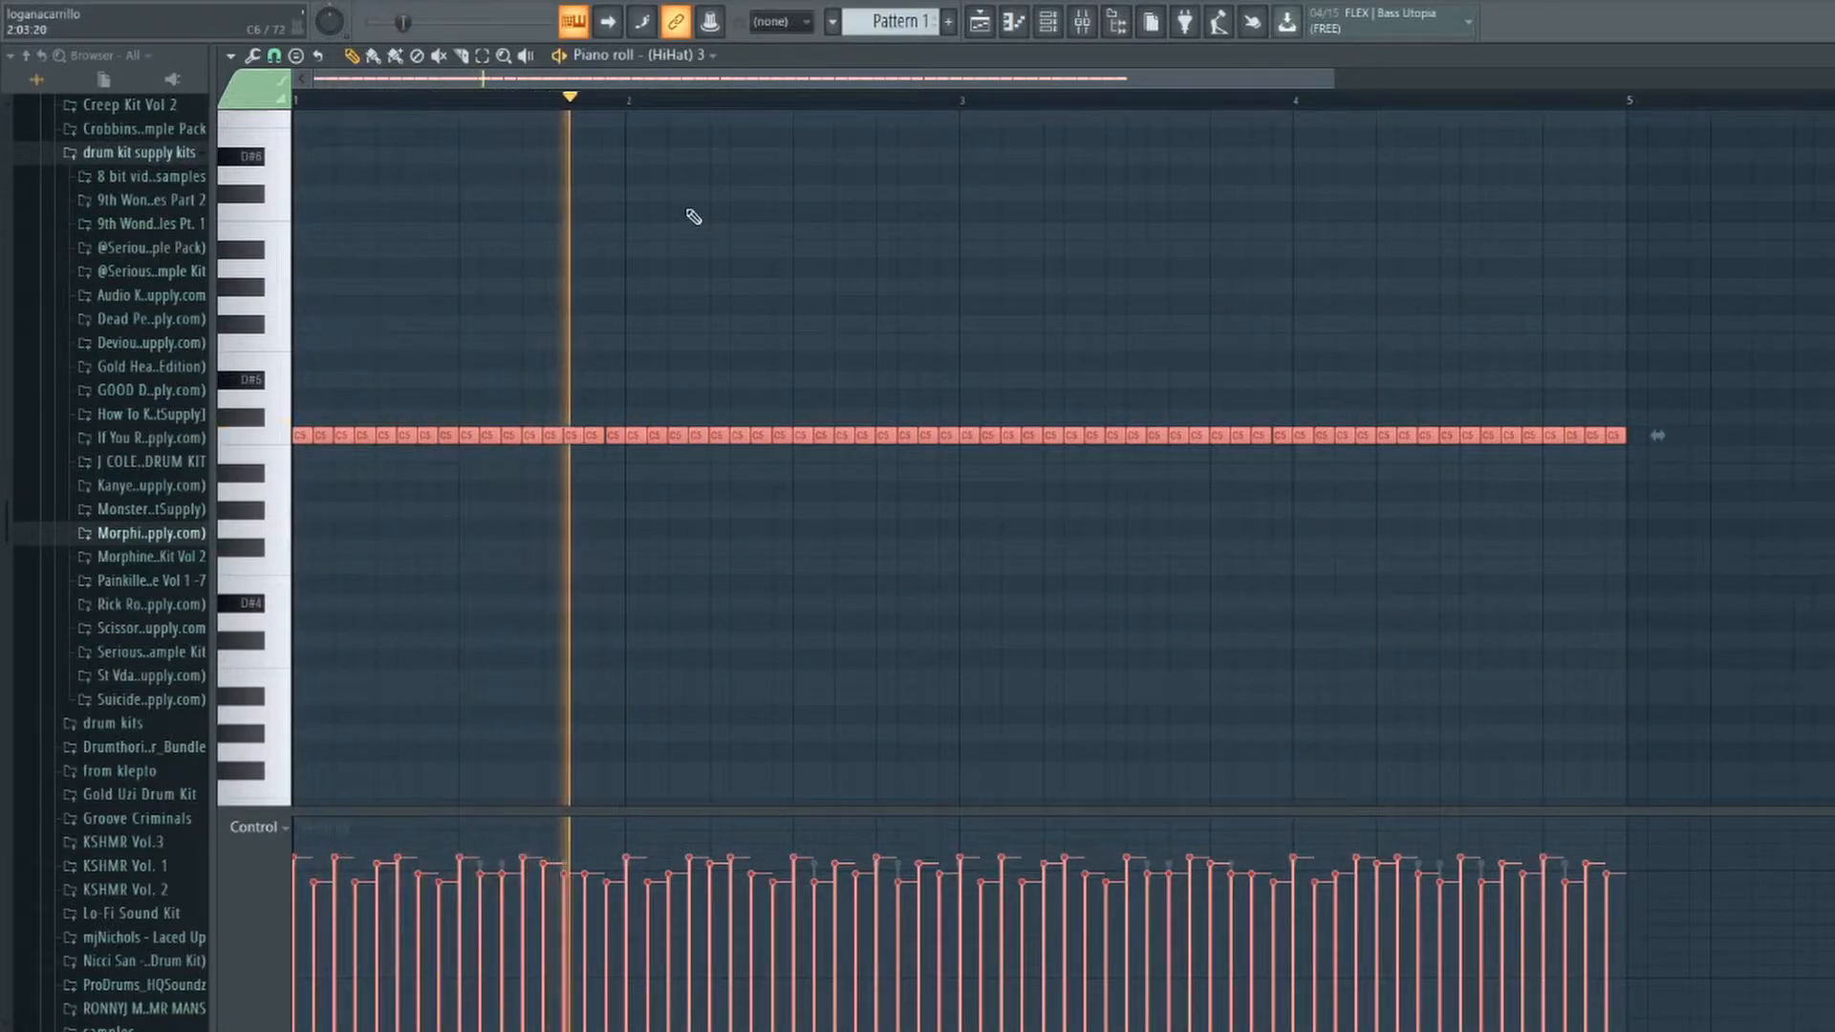
key("ctrl+d")
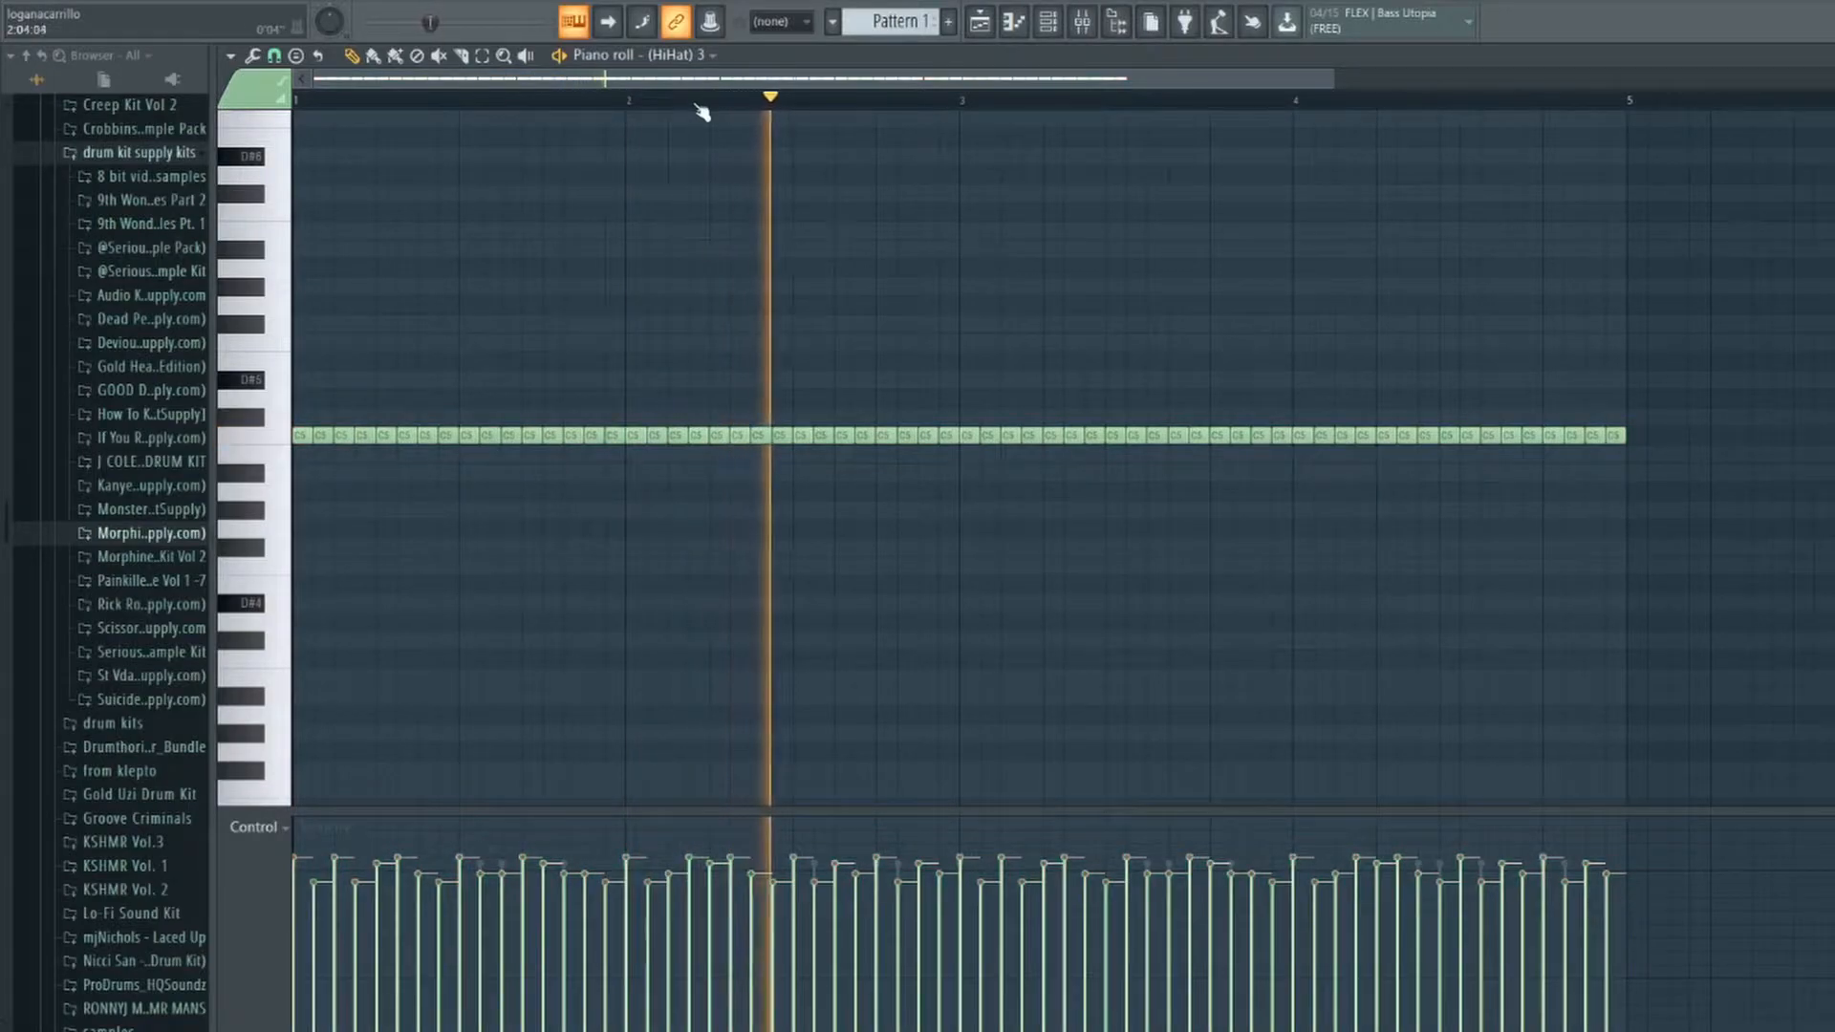
scroll(703, 109, "down", 1)
scroll(703, 111, "down", 1)
key("space")
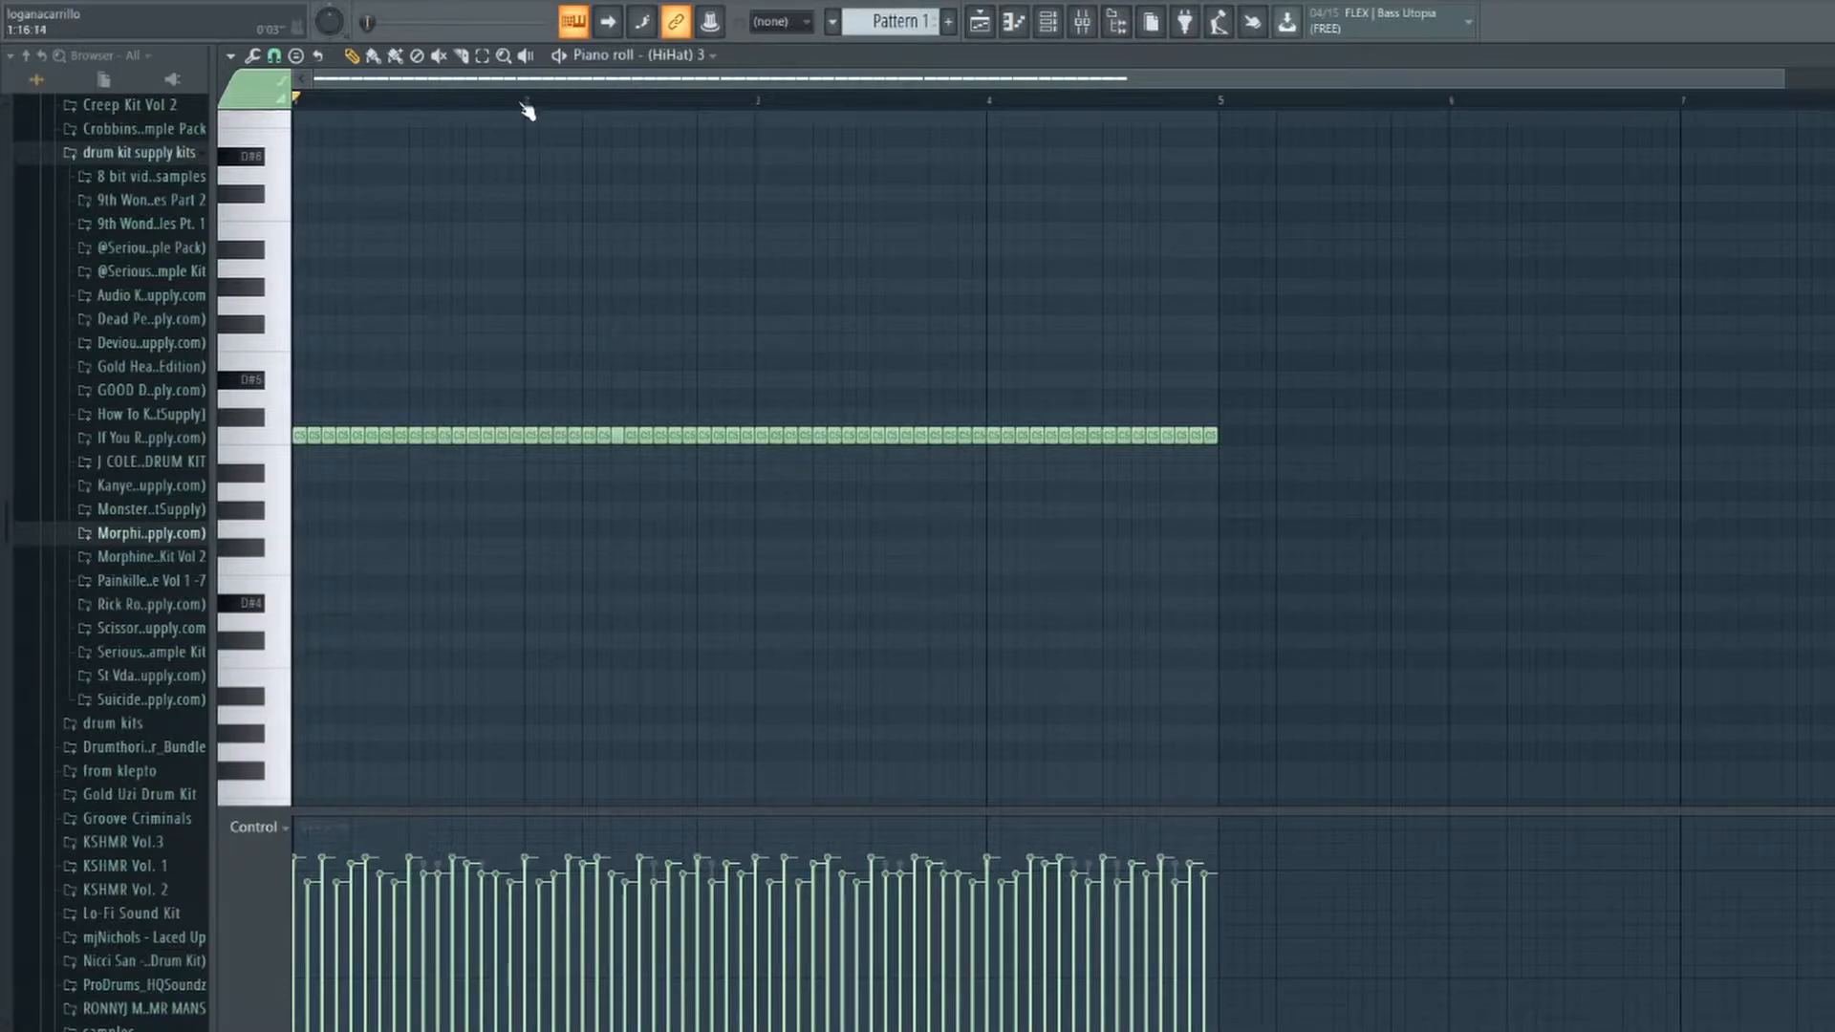
Select the single hi-hat note at step 11 of bar 1.
scroll(525, 99, "up", 2)
scroll(480, 102, "up", 2)
left_click_drag(508, 85, 468, 86)
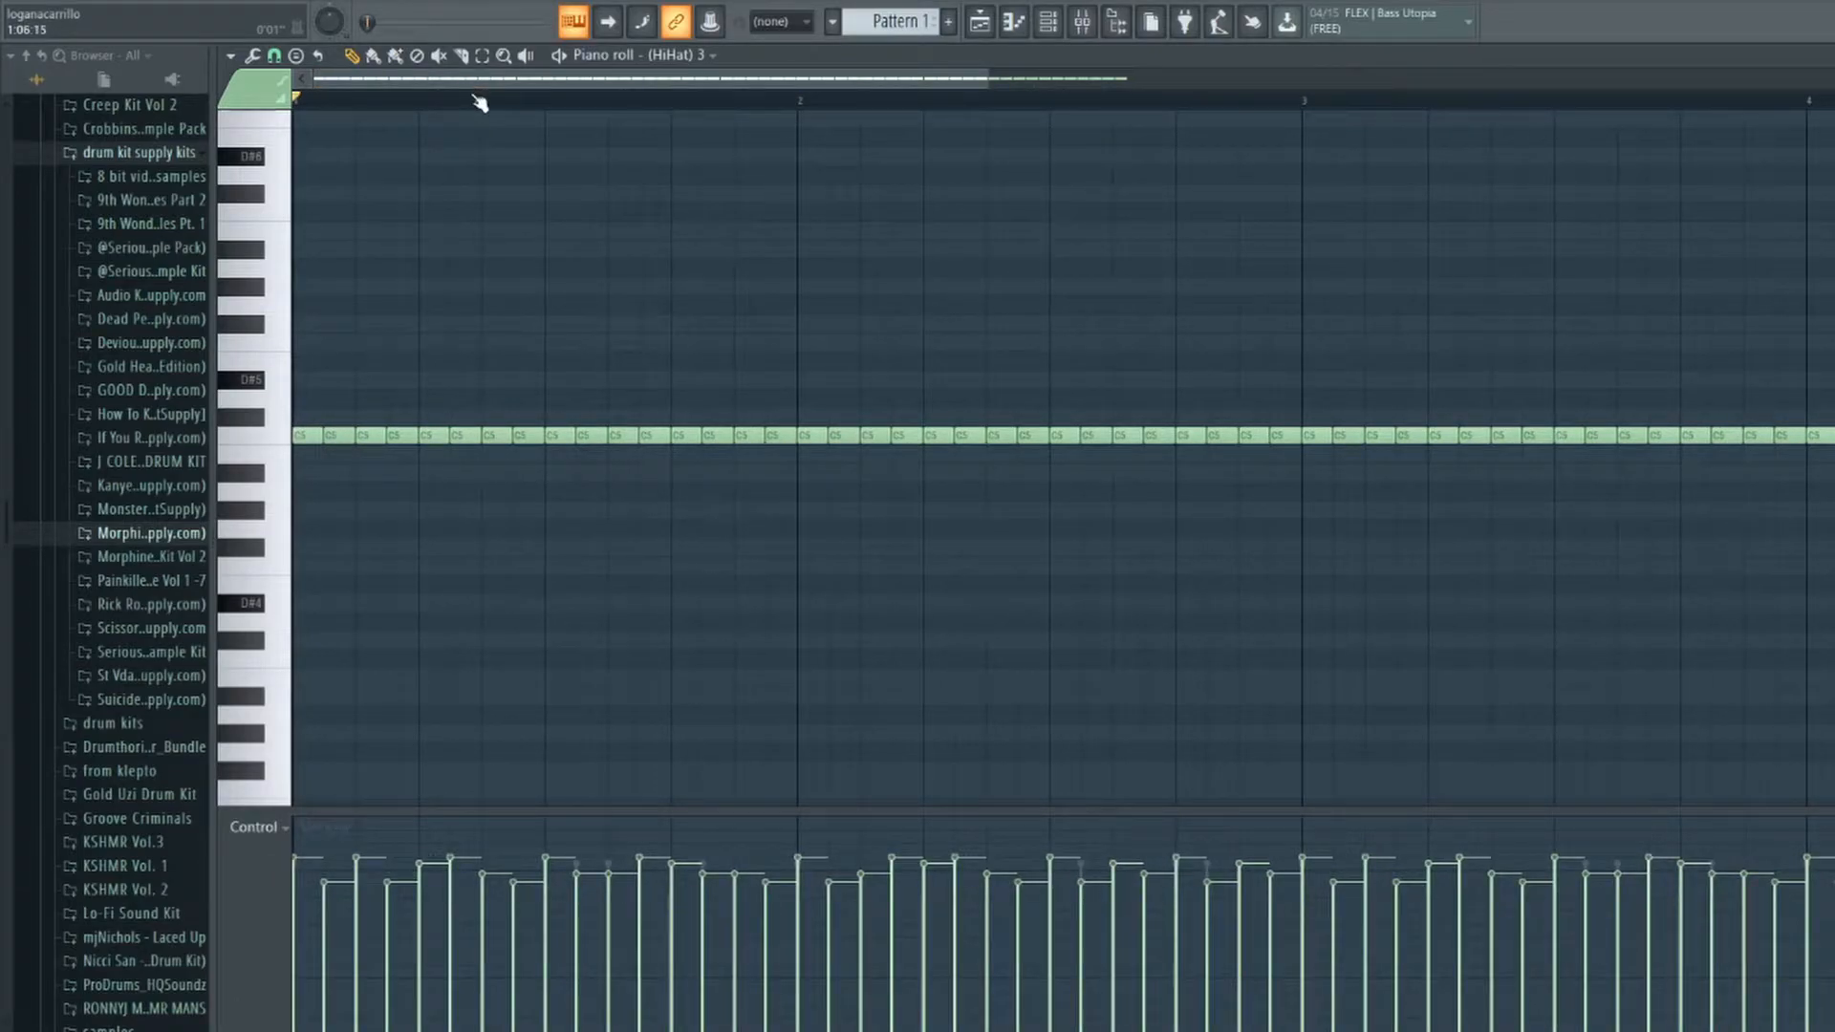
scroll(492, 95, "down", 1)
scroll(495, 93, "up", 2)
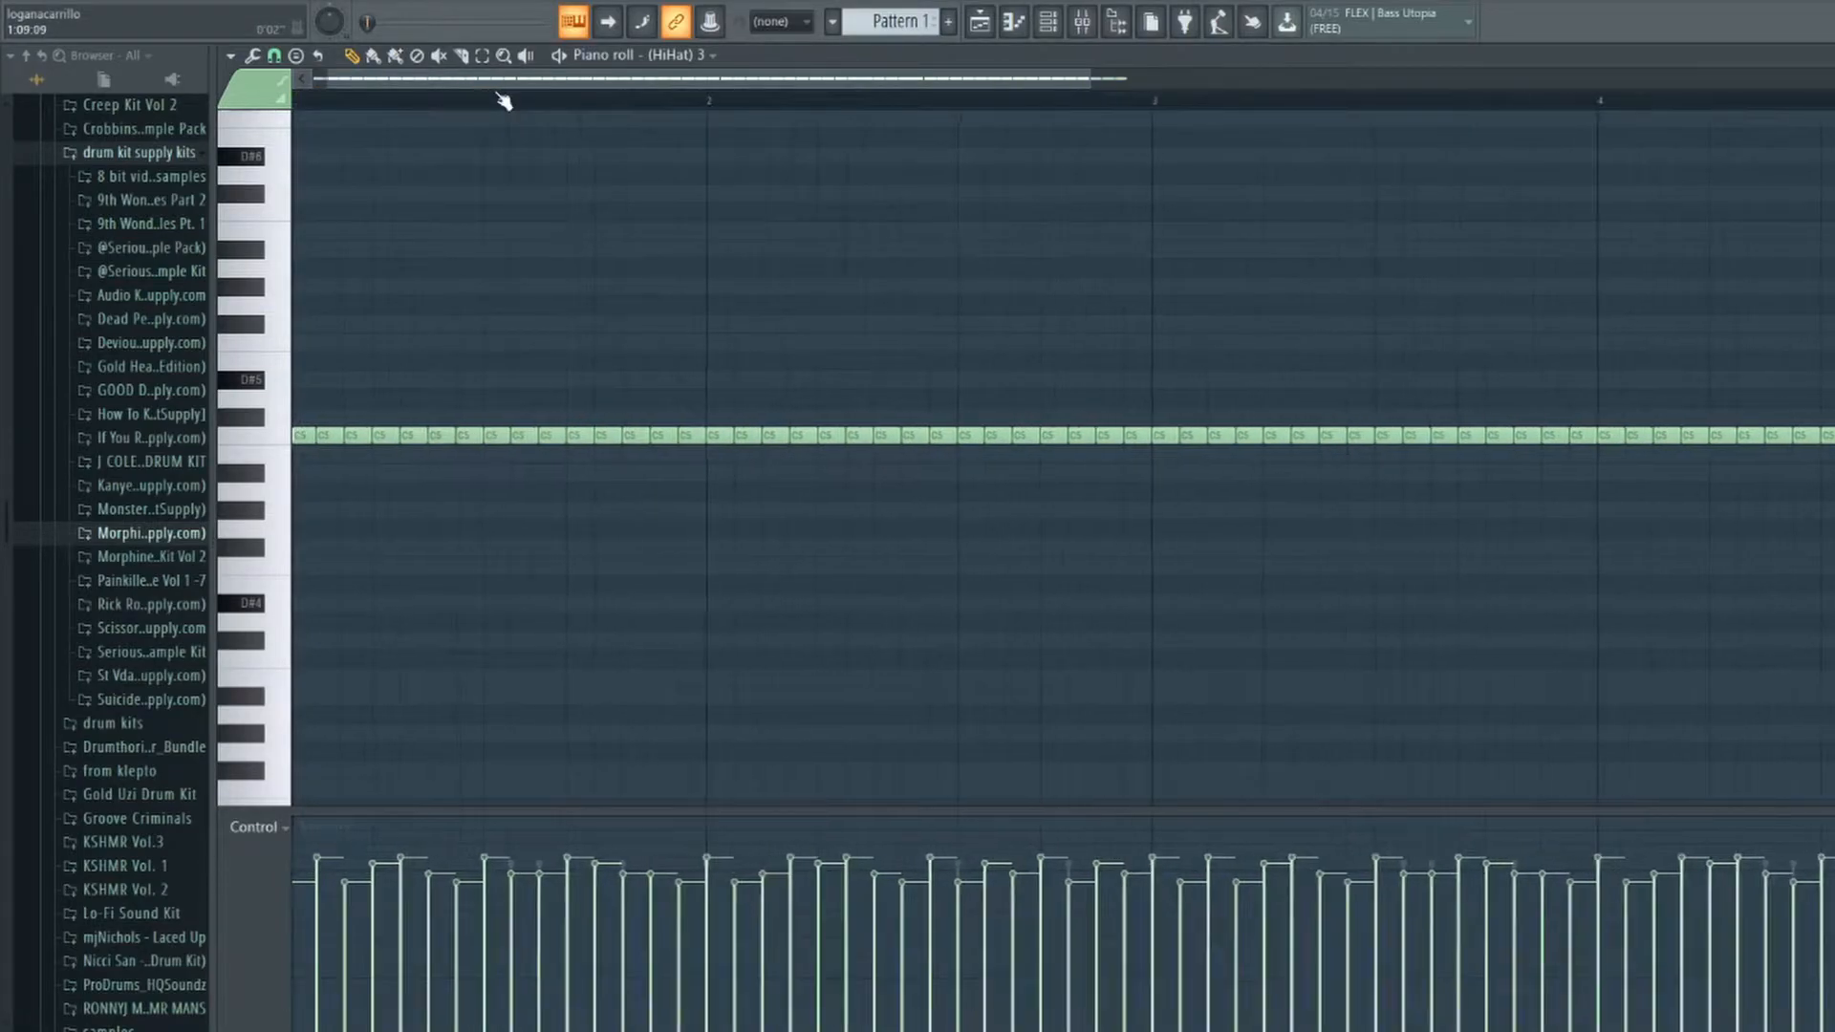
left_click_drag(468, 83, 424, 80)
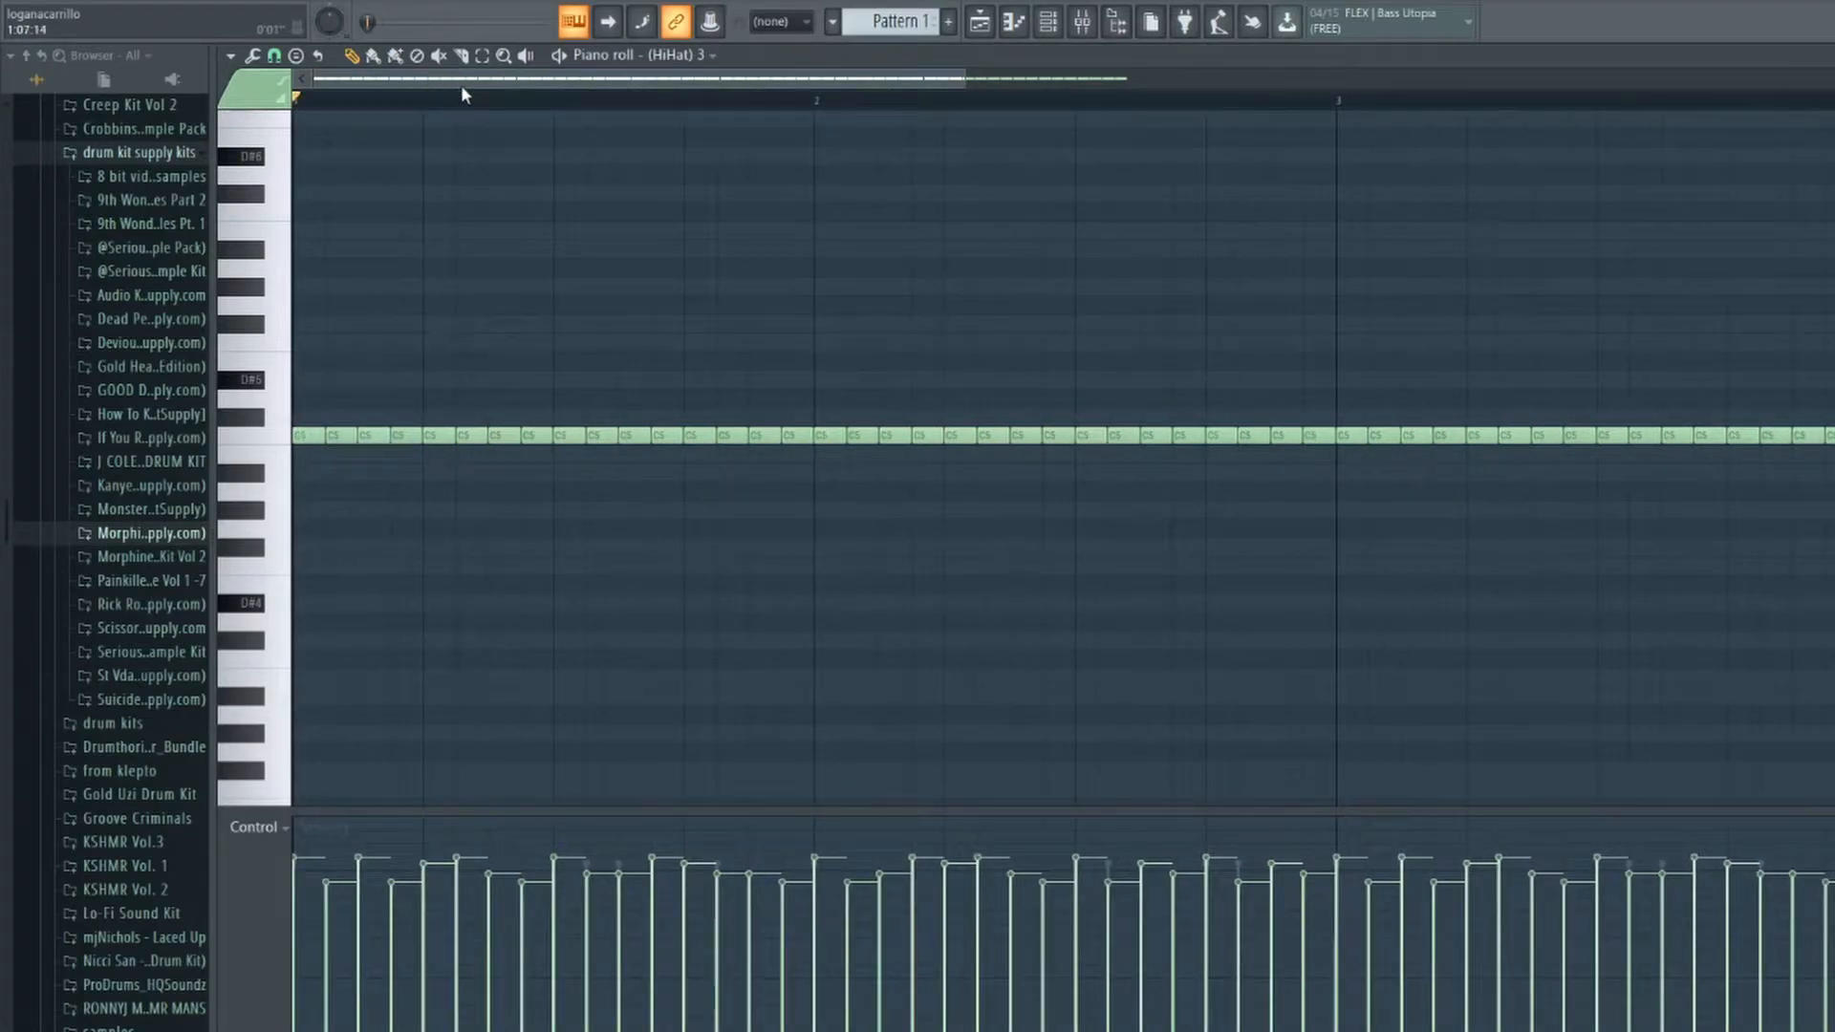
scroll(463, 96, "down", 2)
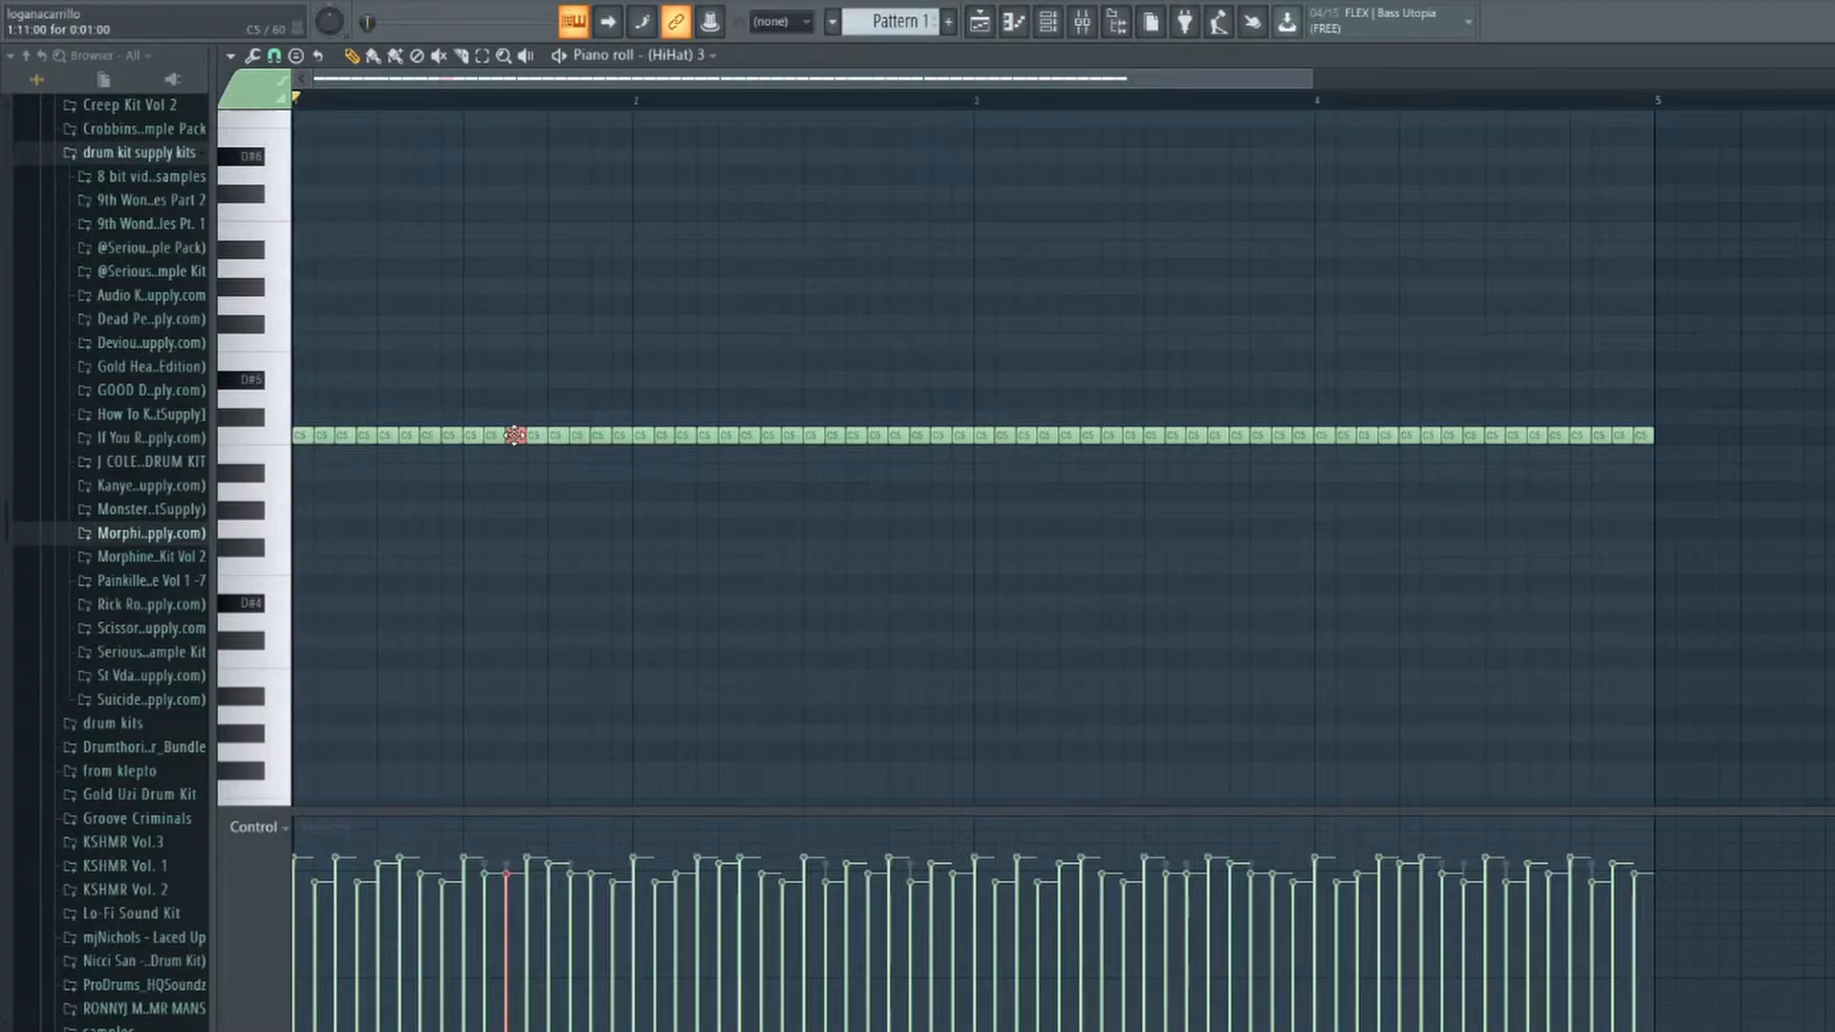
left_click(514, 435)
key("ctrl+u")
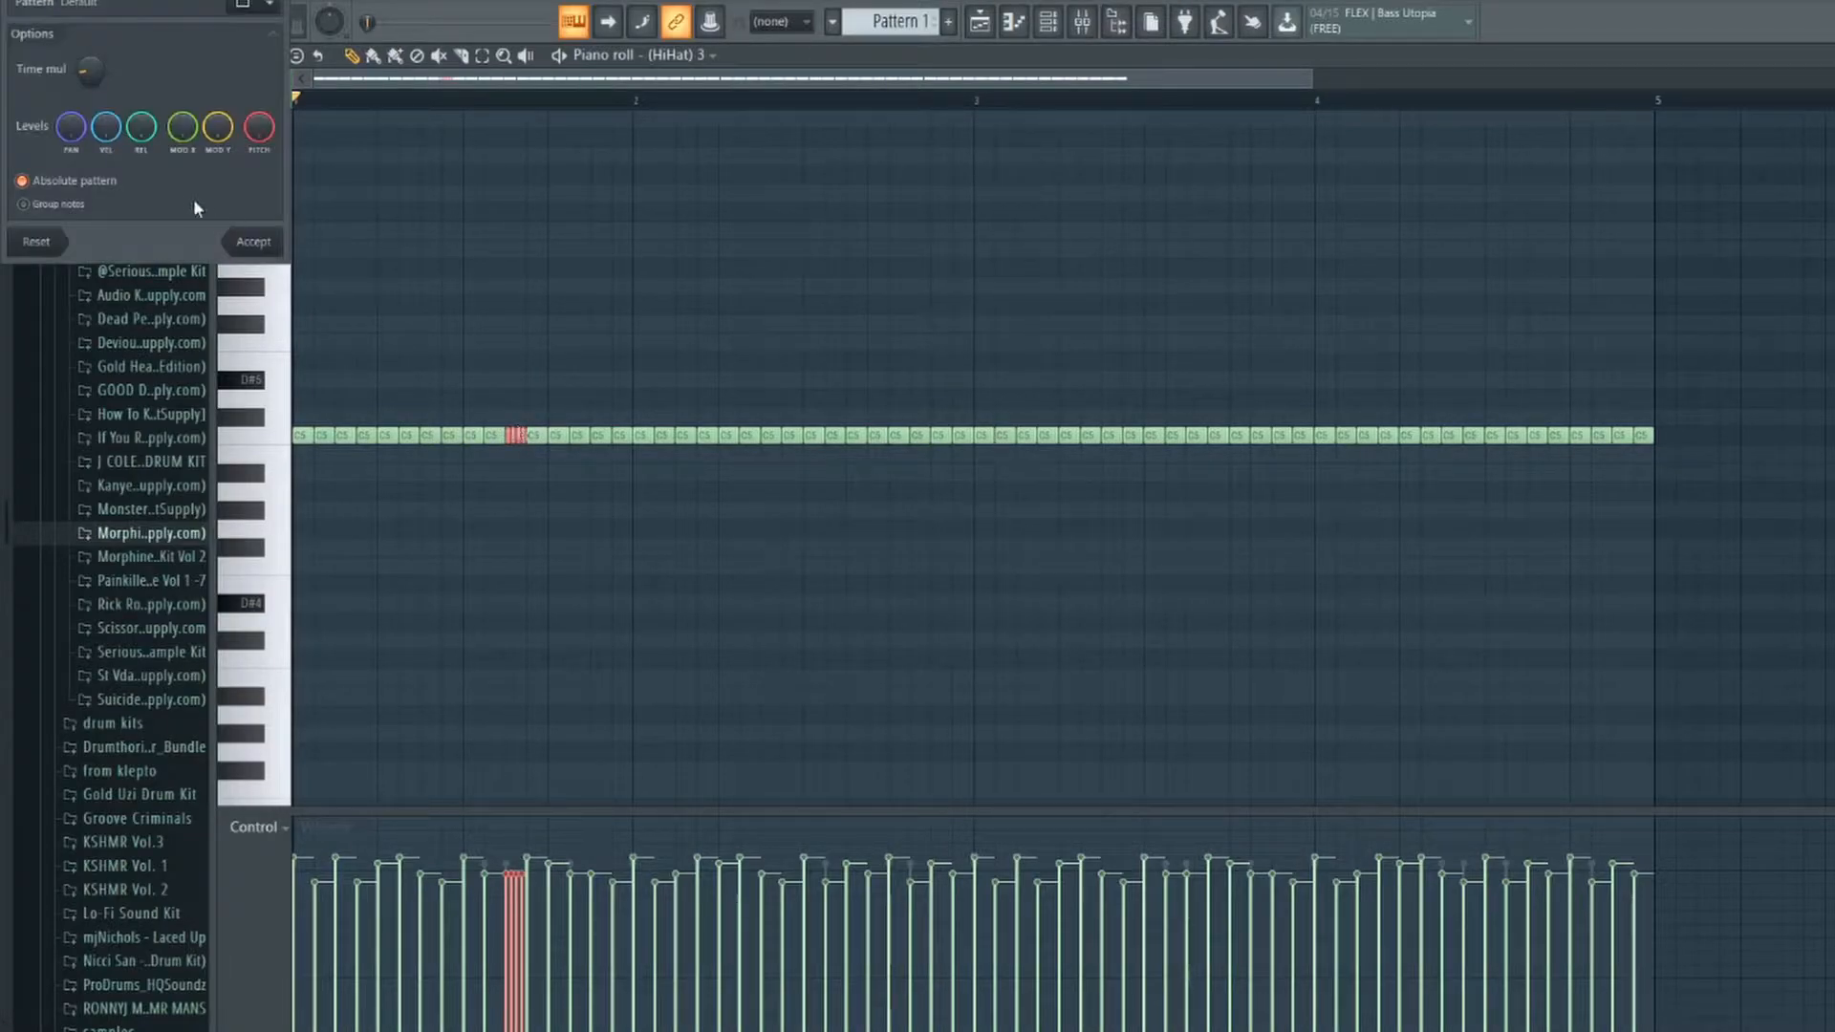
left_click(271, 8)
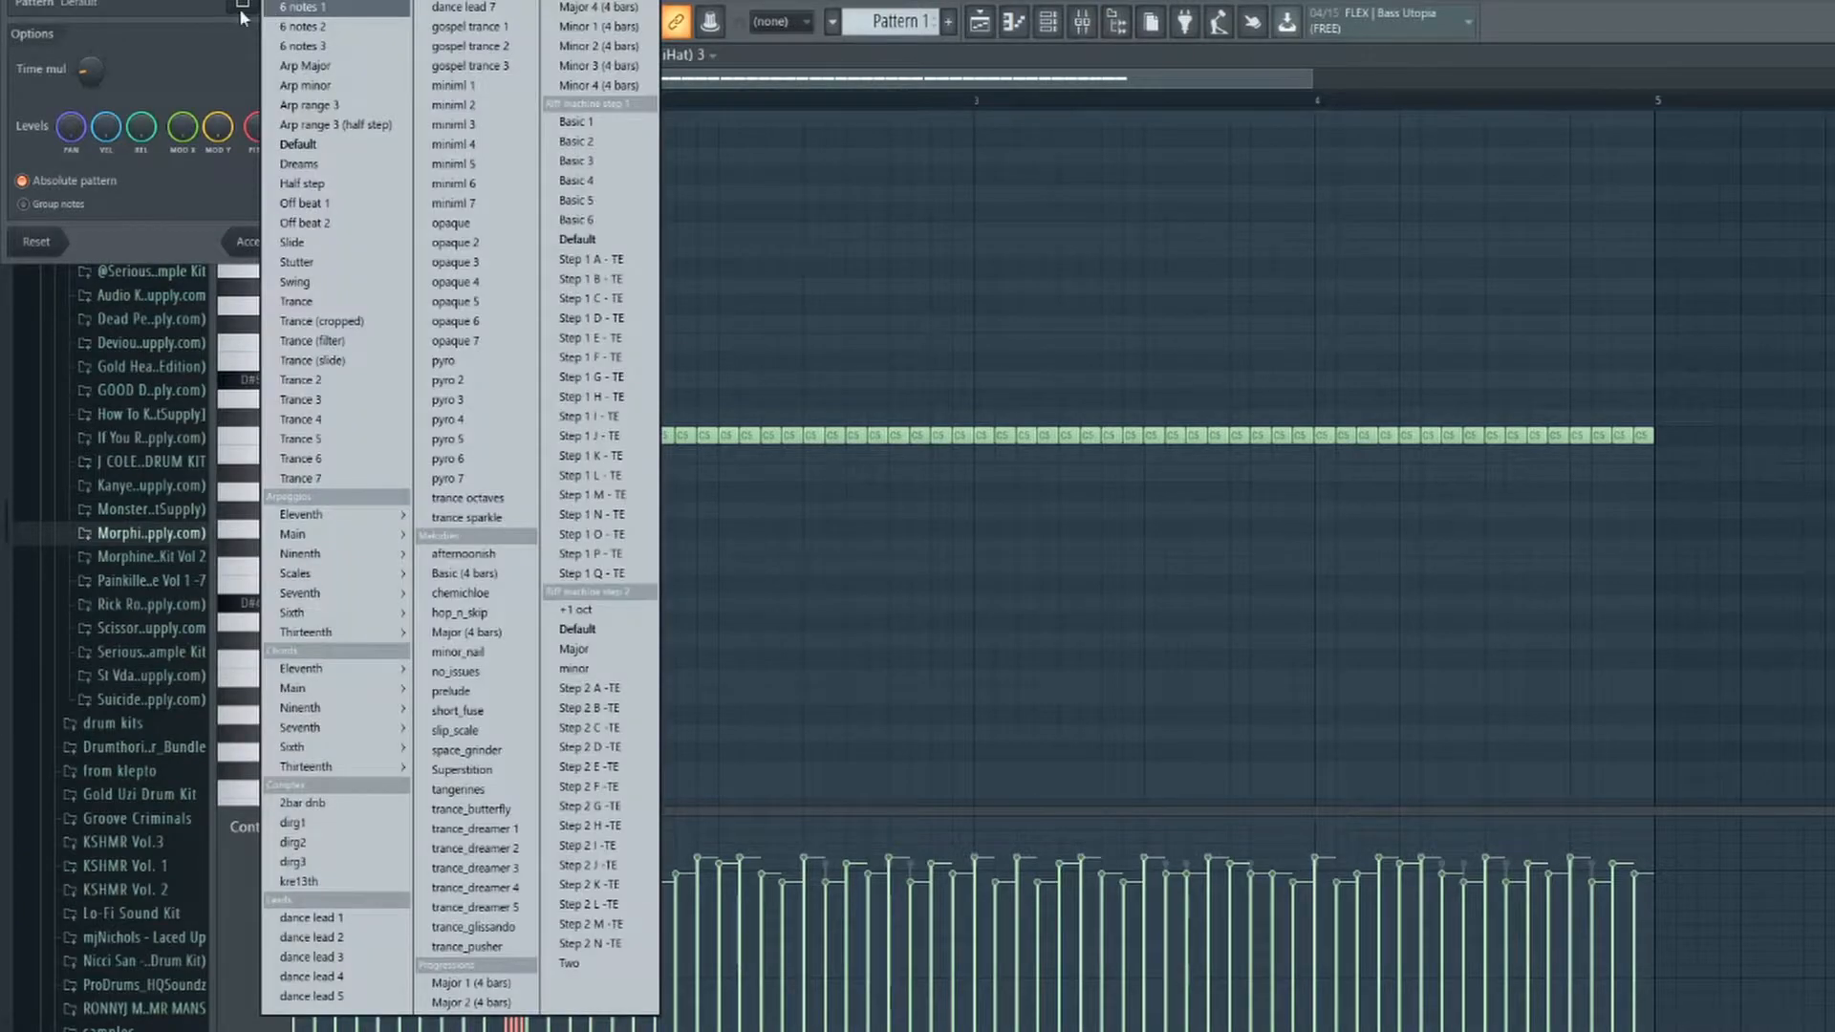
left_click(186, 9)
left_click(1247, 278)
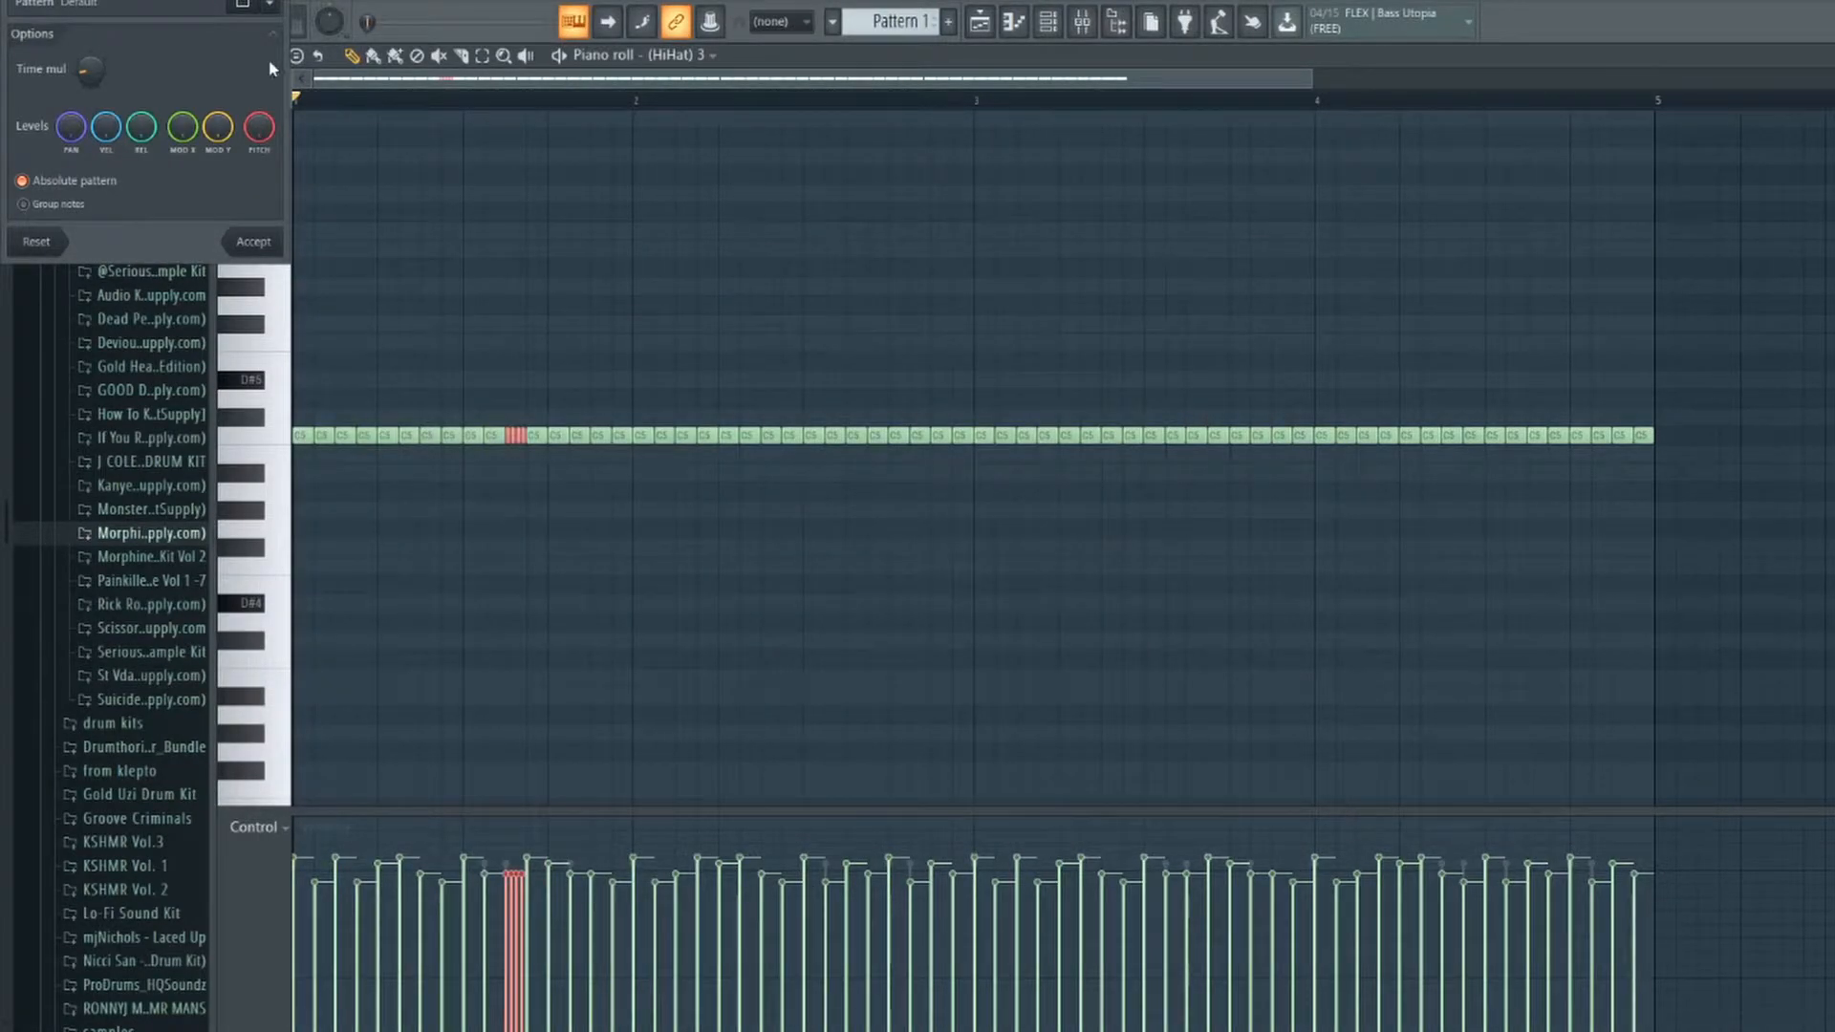
key("Escape")
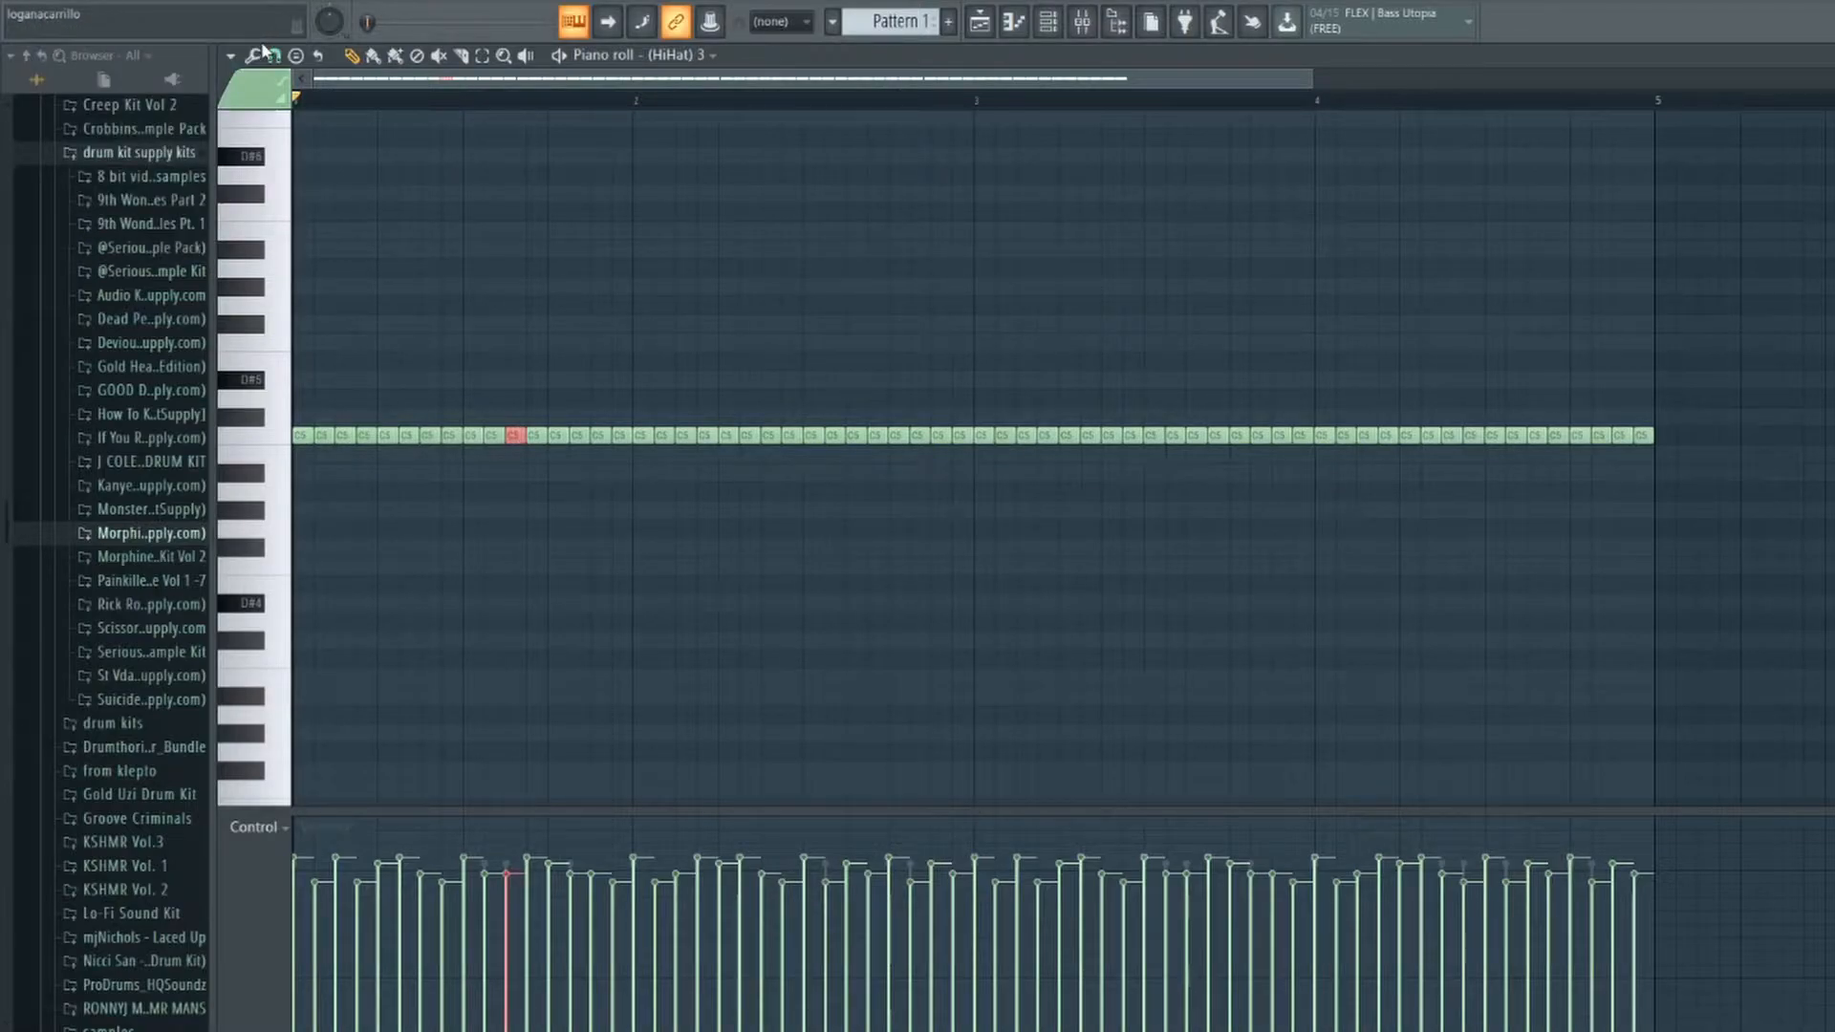
Arpeggiate the selected hi-hat note with the Oxygene pattern and a reduced time multiplier, previewing the roll before accepting.
left_click(266, 50)
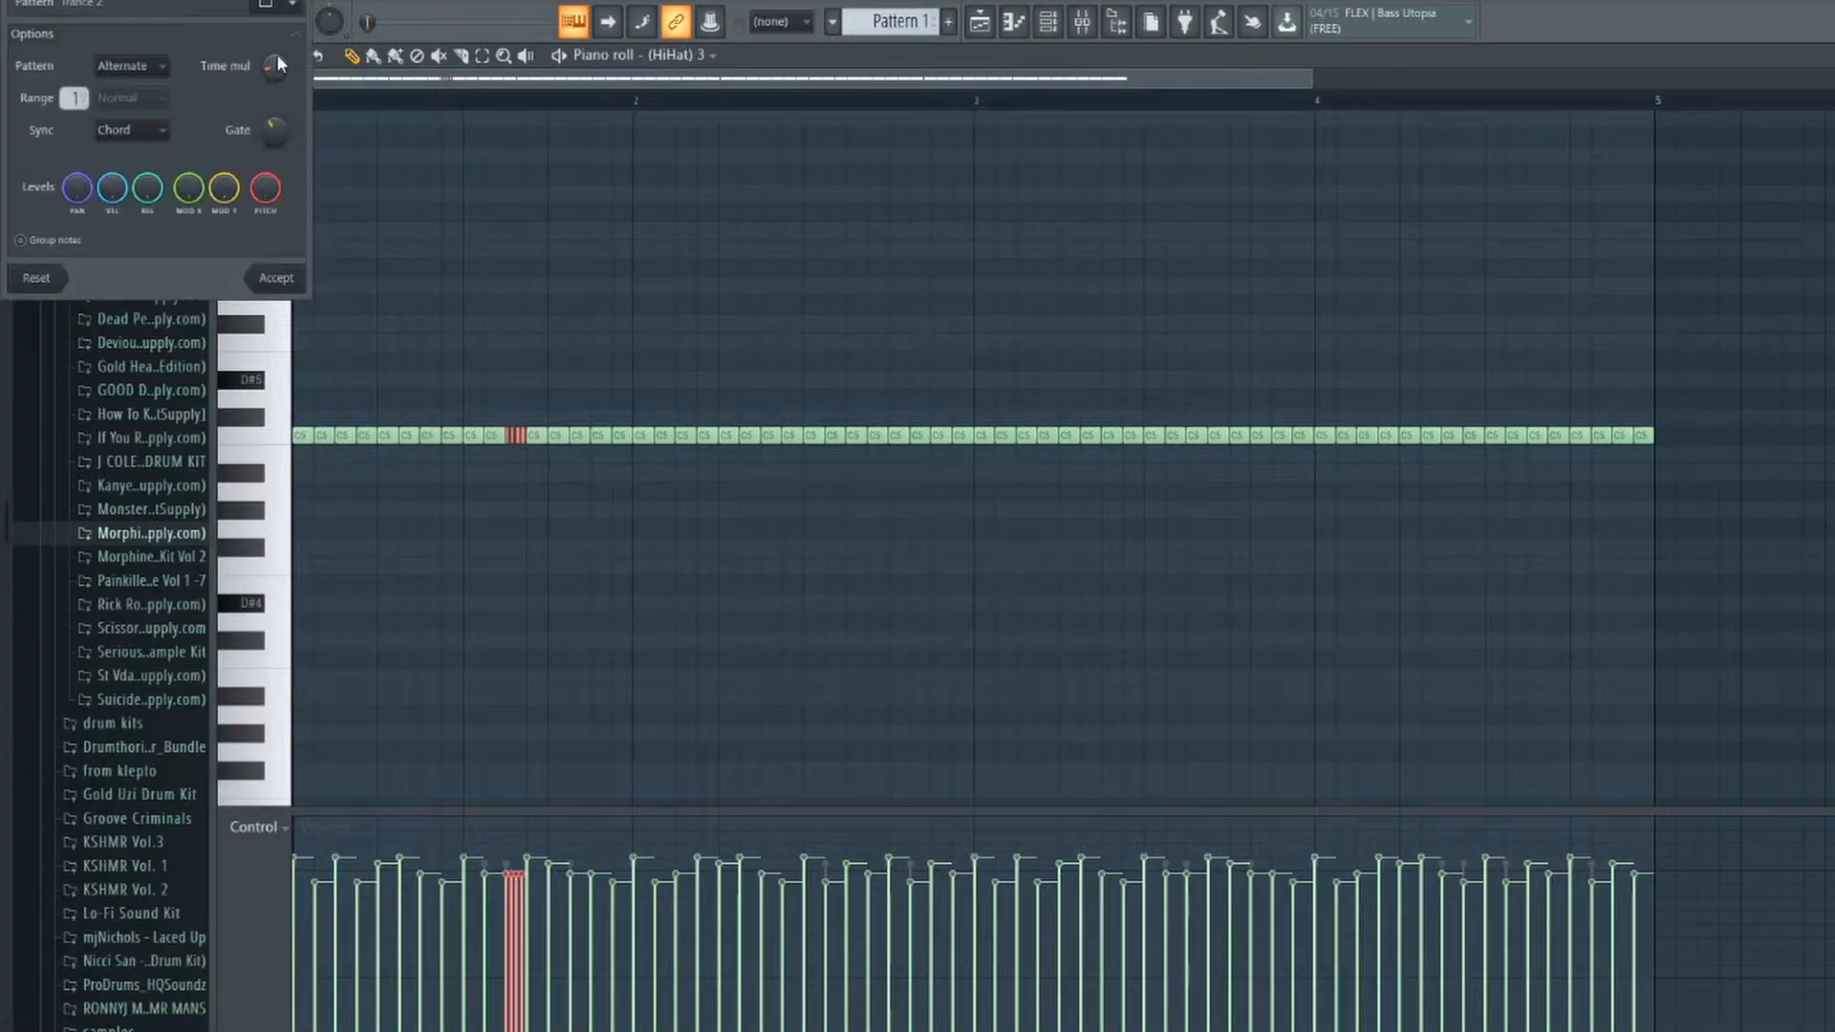
left_click(292, 4)
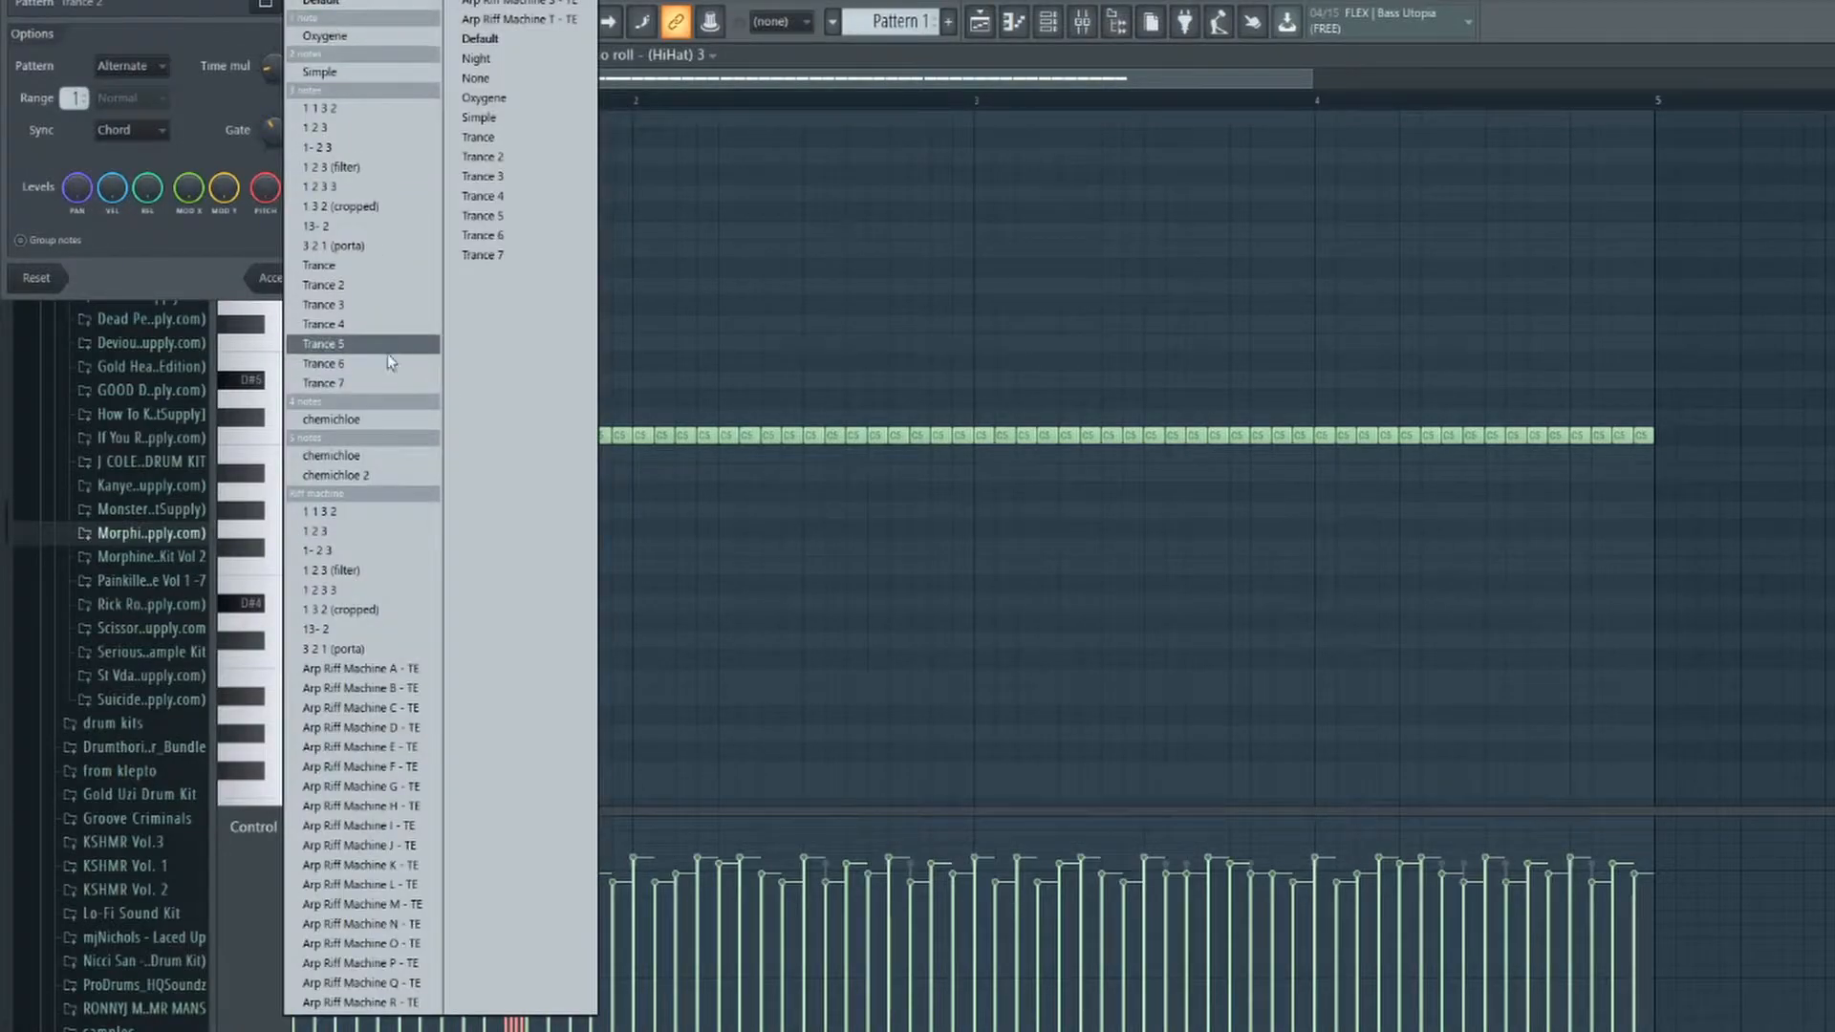
left_click(480, 96)
left_click_drag(274, 67, 275, 80)
key("space")
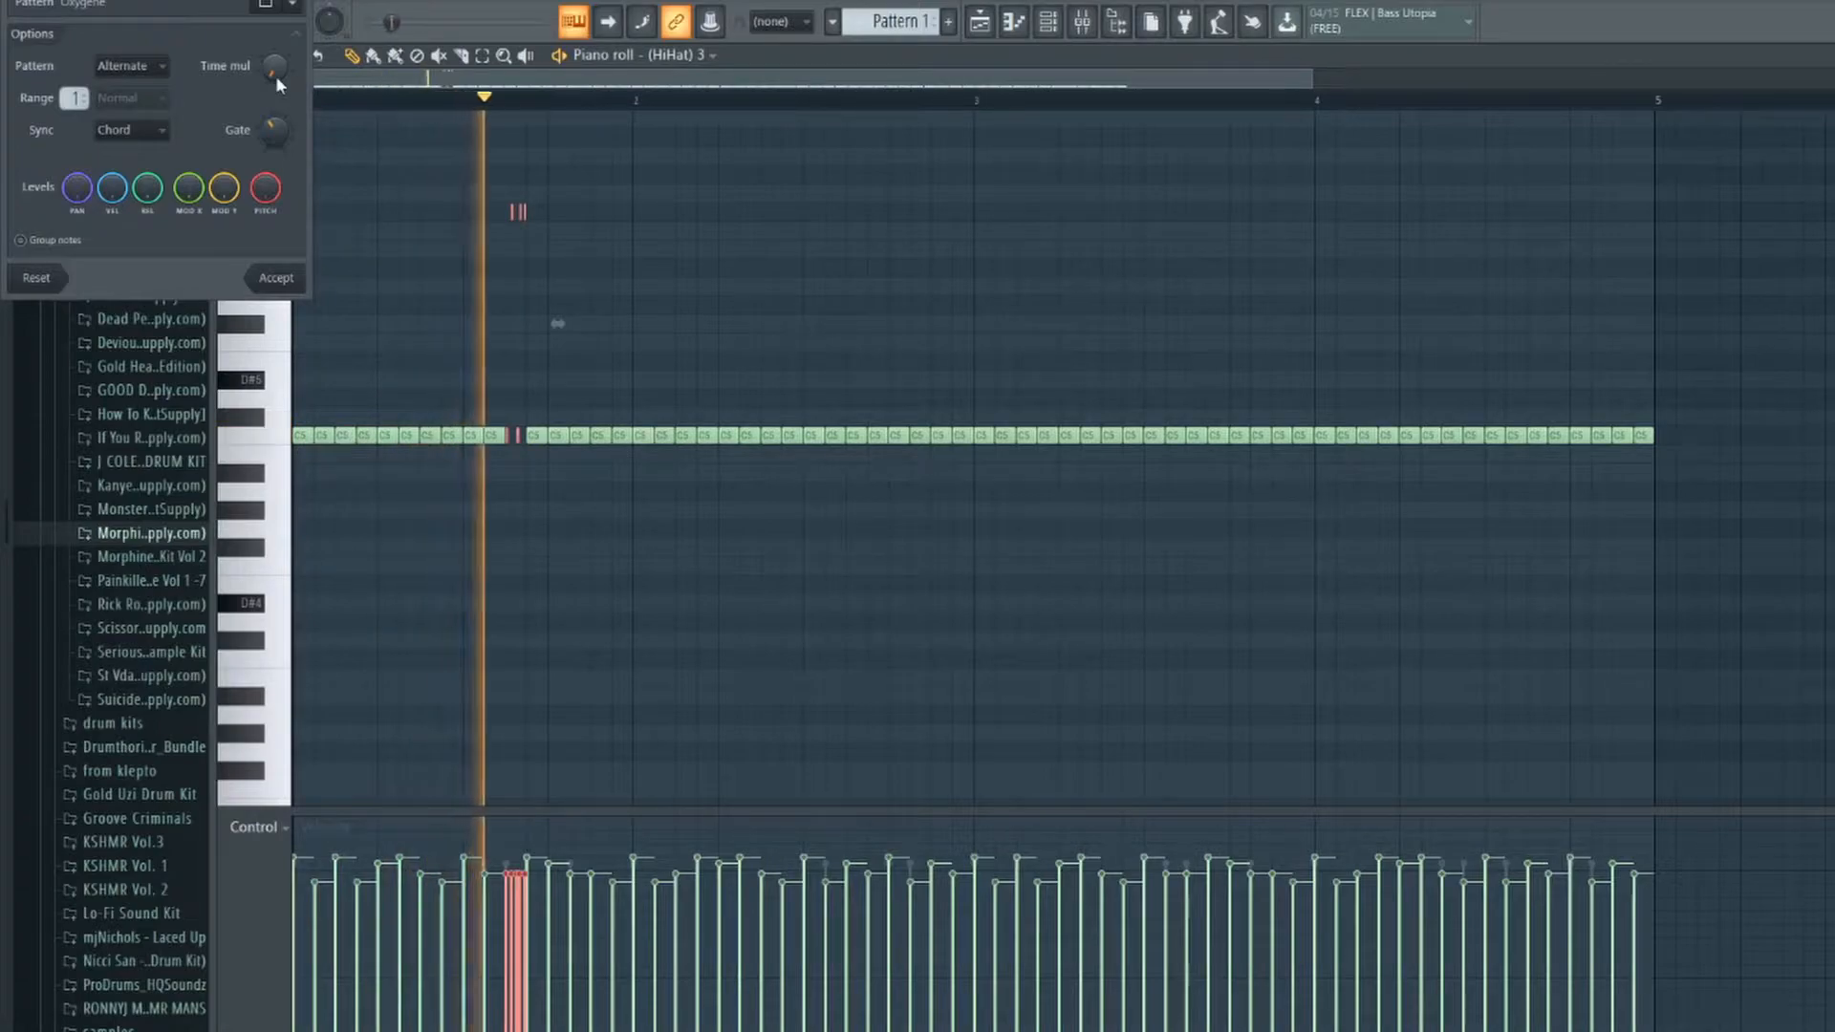
key("space")
left_click(274, 276)
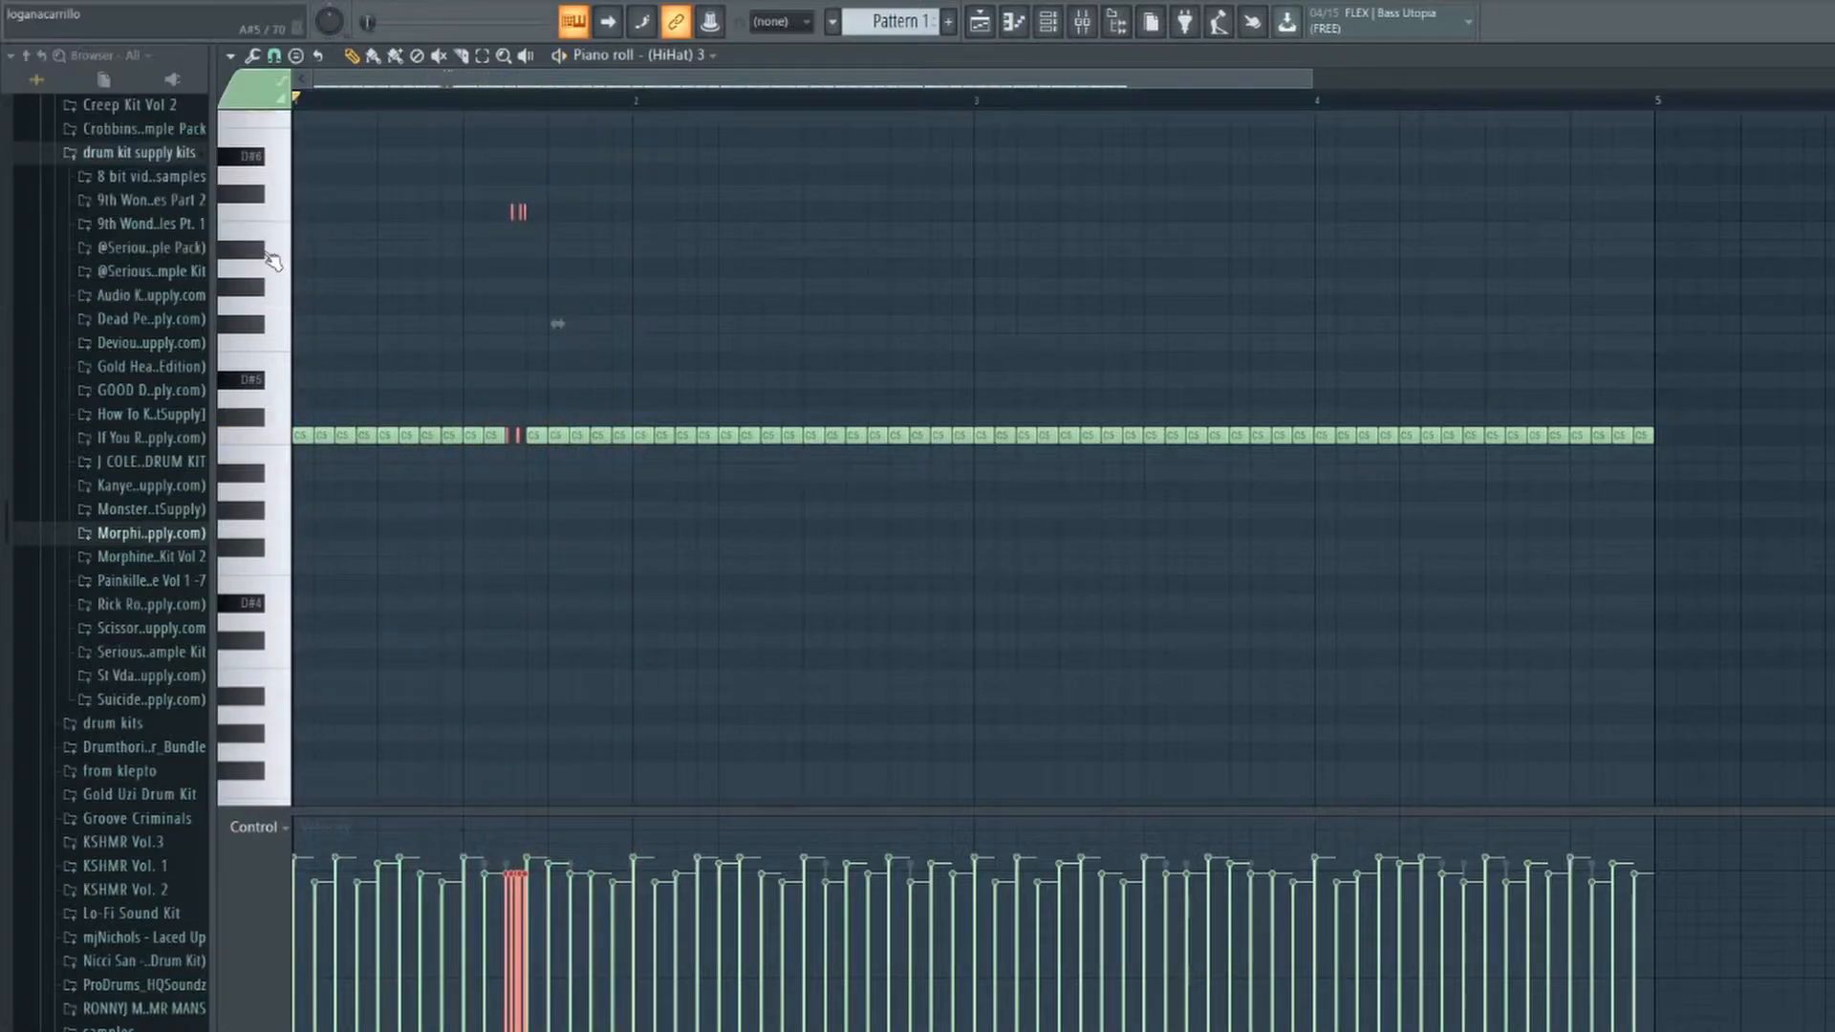
Select the hi-hat note at step 4 of bar 1 and try the Trance arpeggio pattern on it.
scroll(438, 114, "up", 3)
left_click(462, 192)
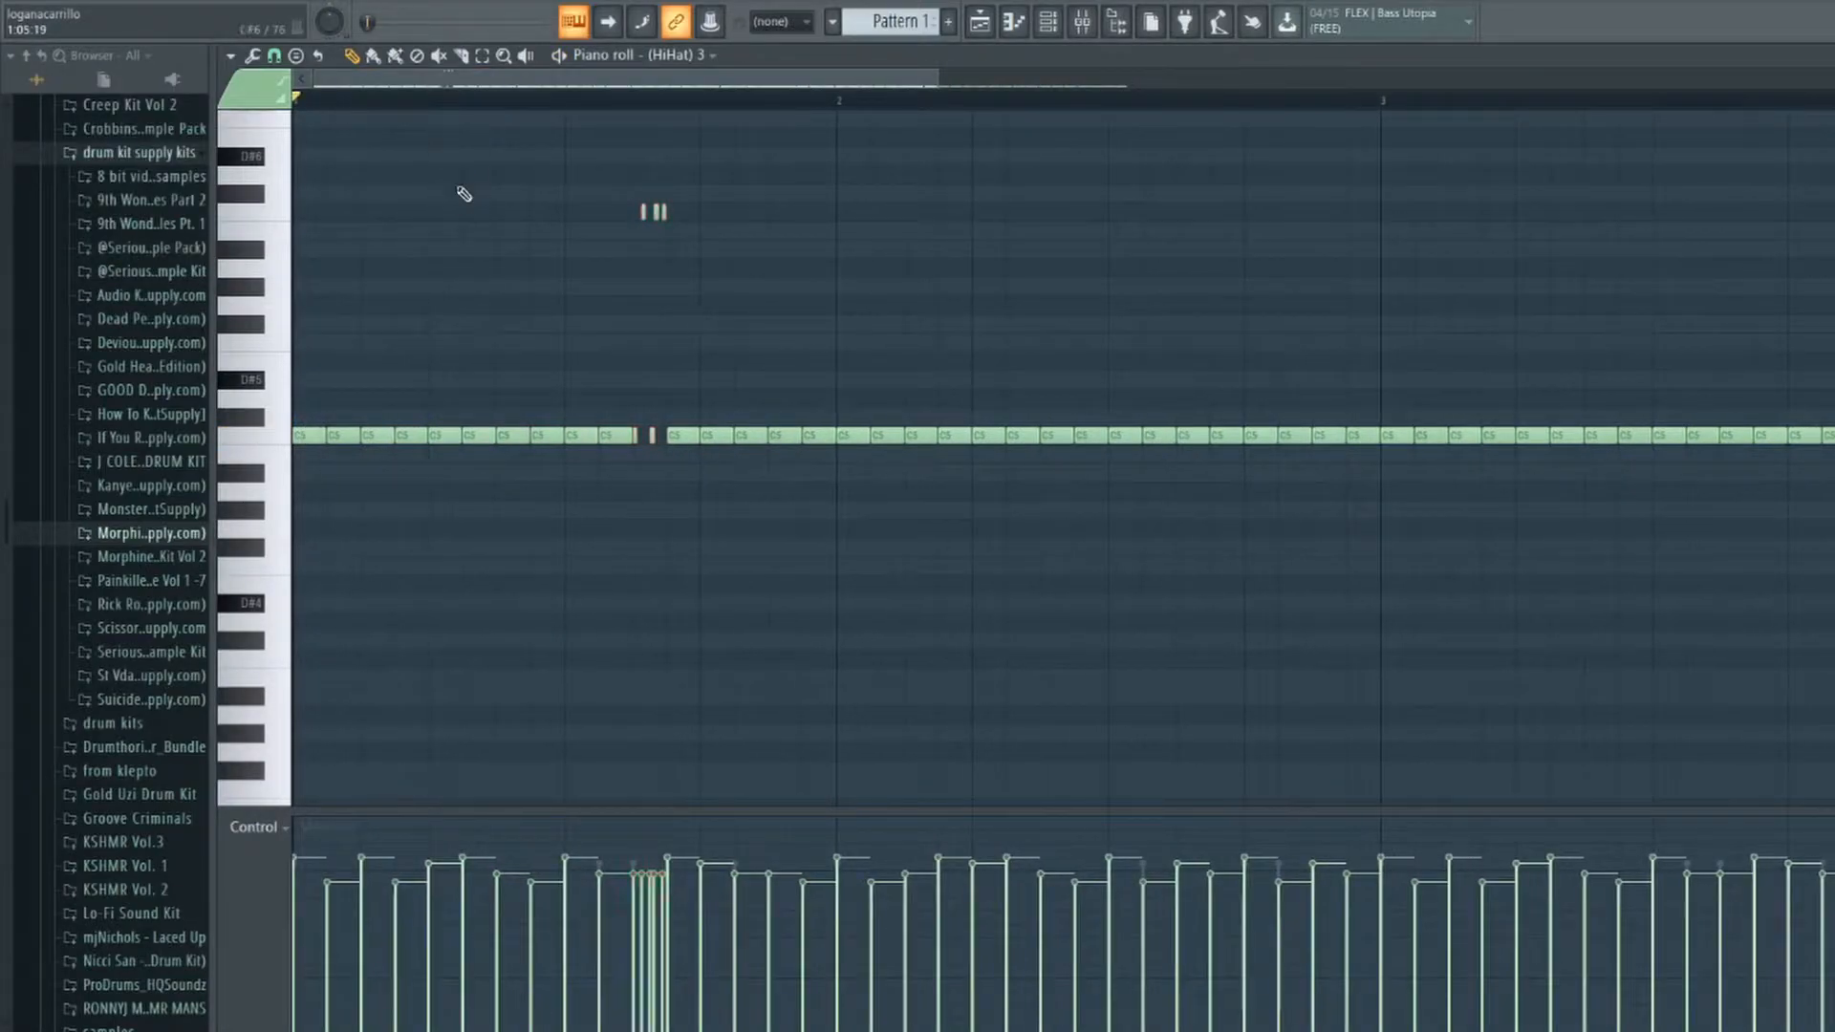
left_click(410, 436)
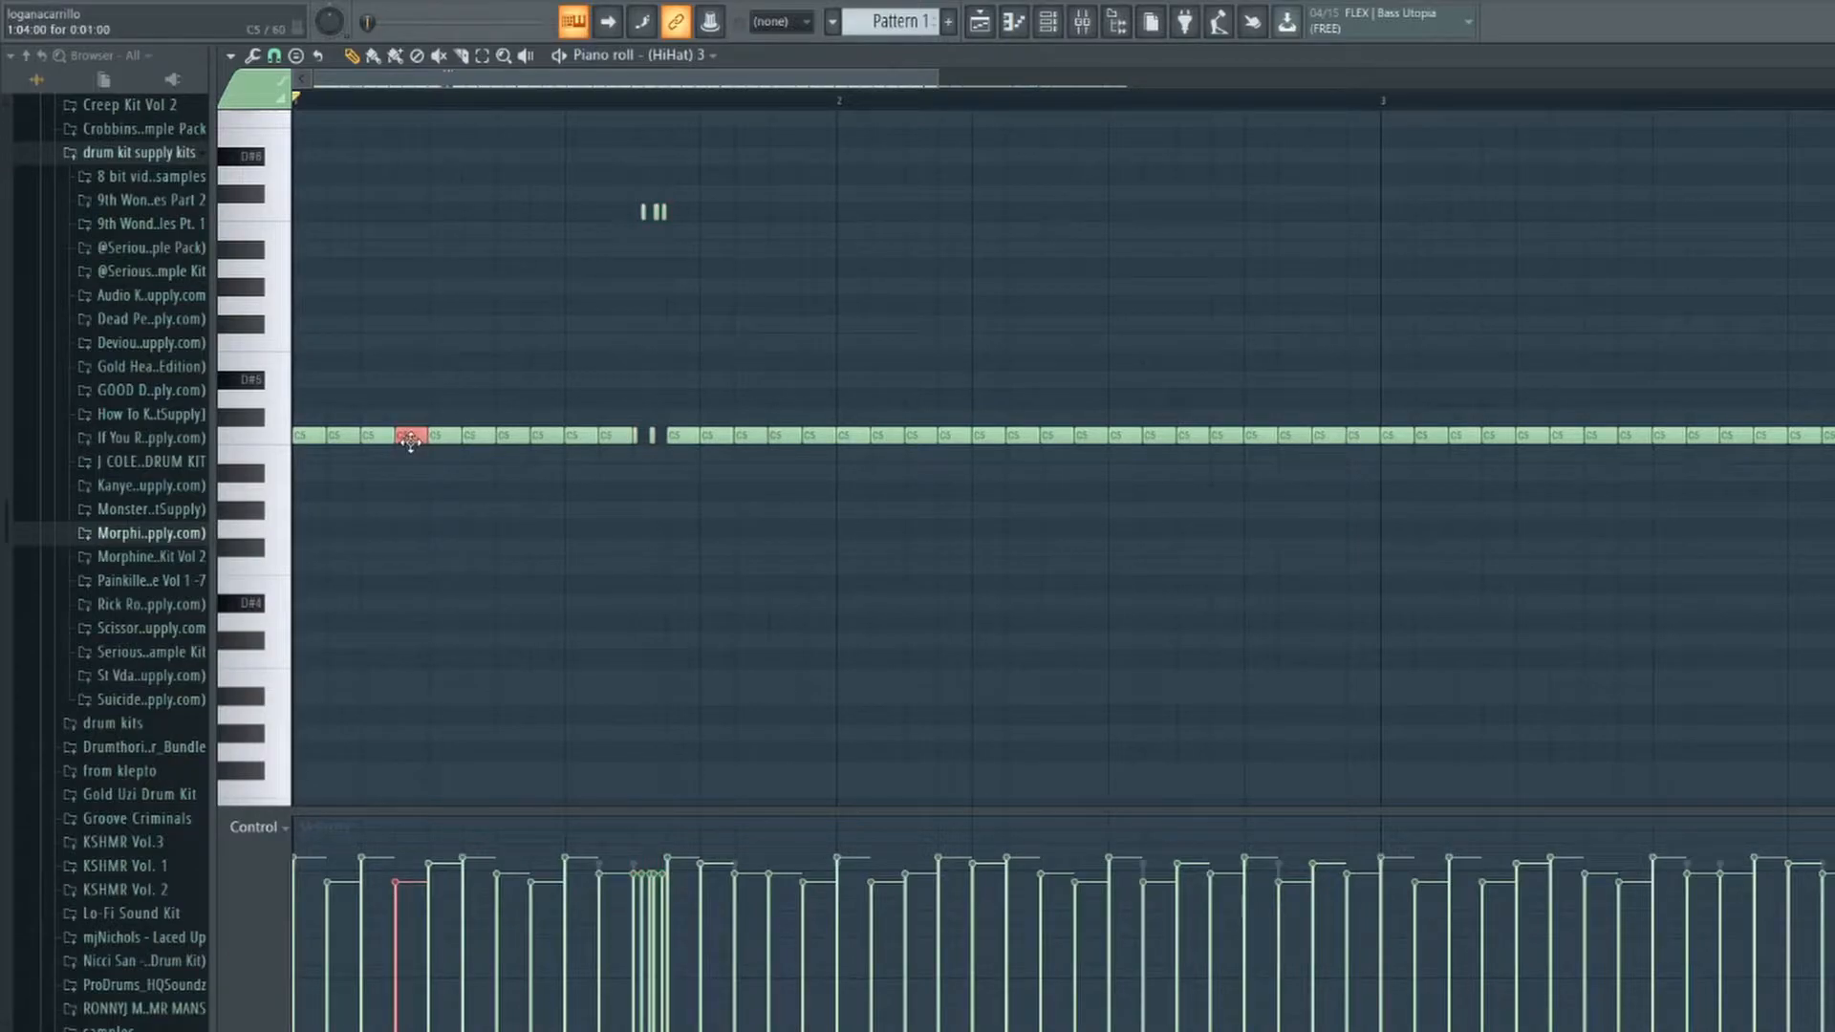
key("alt+a")
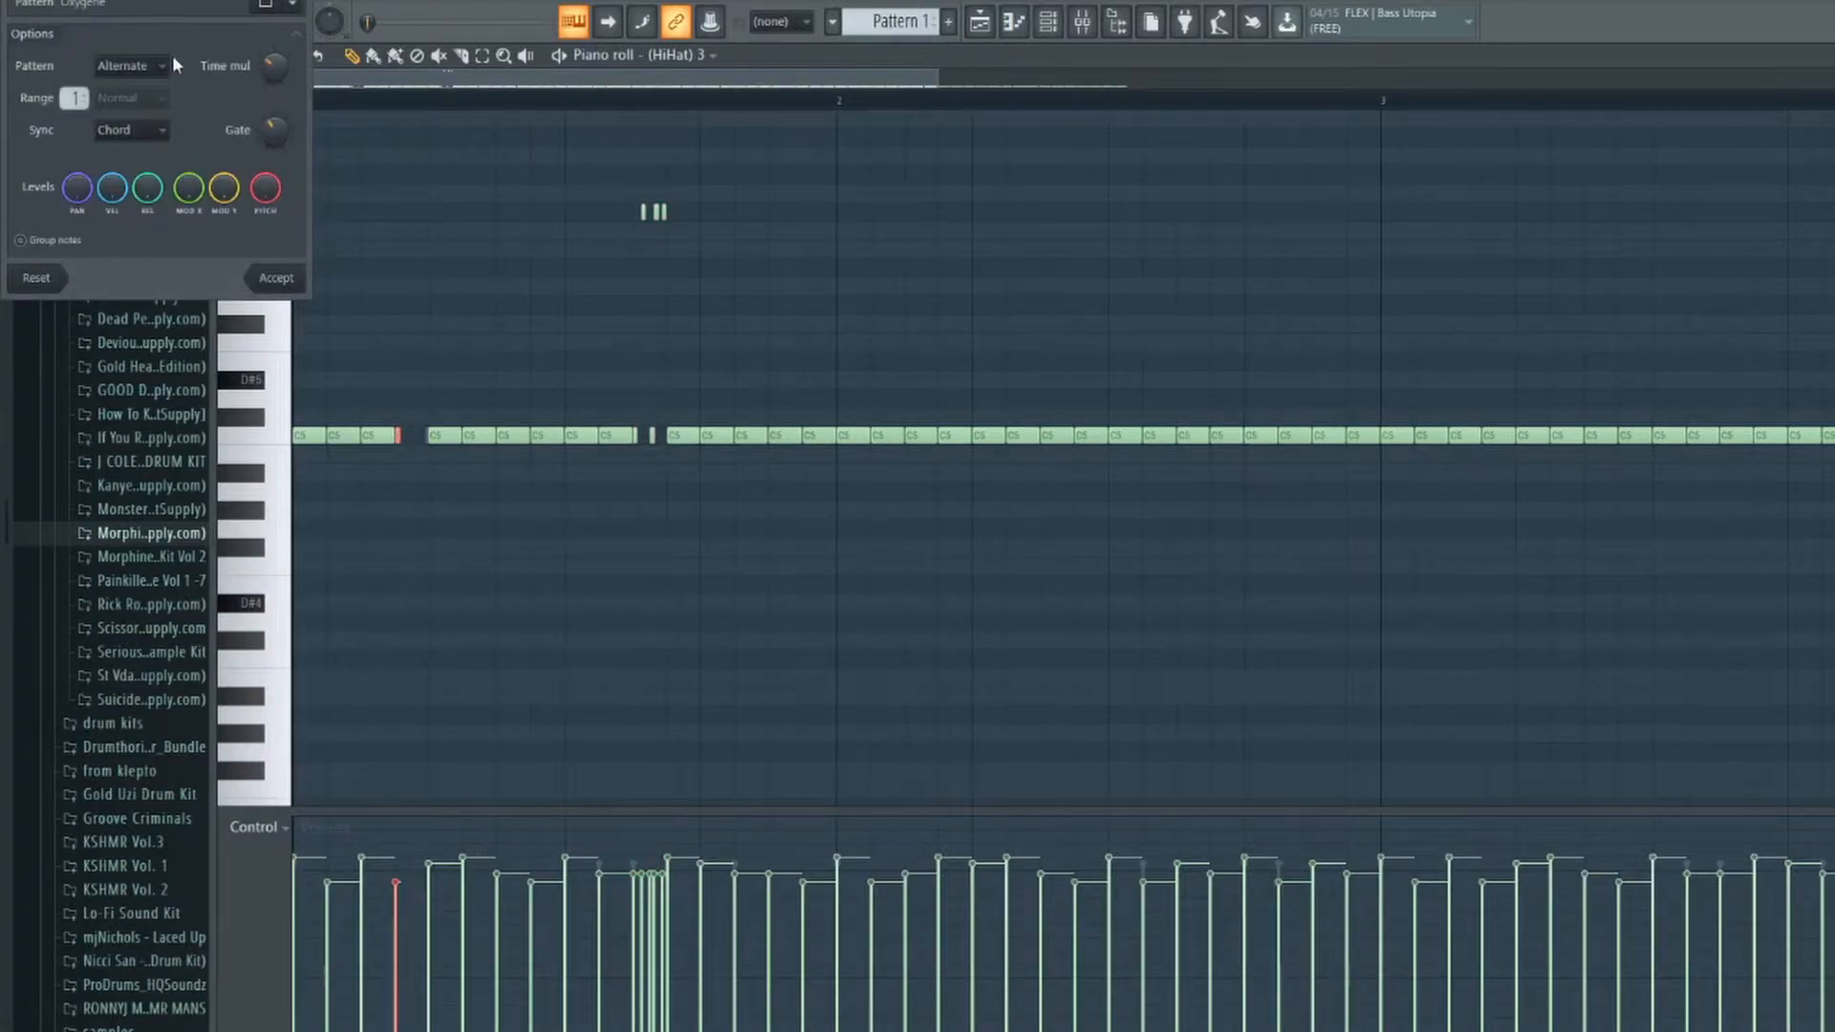
left_click(292, 4)
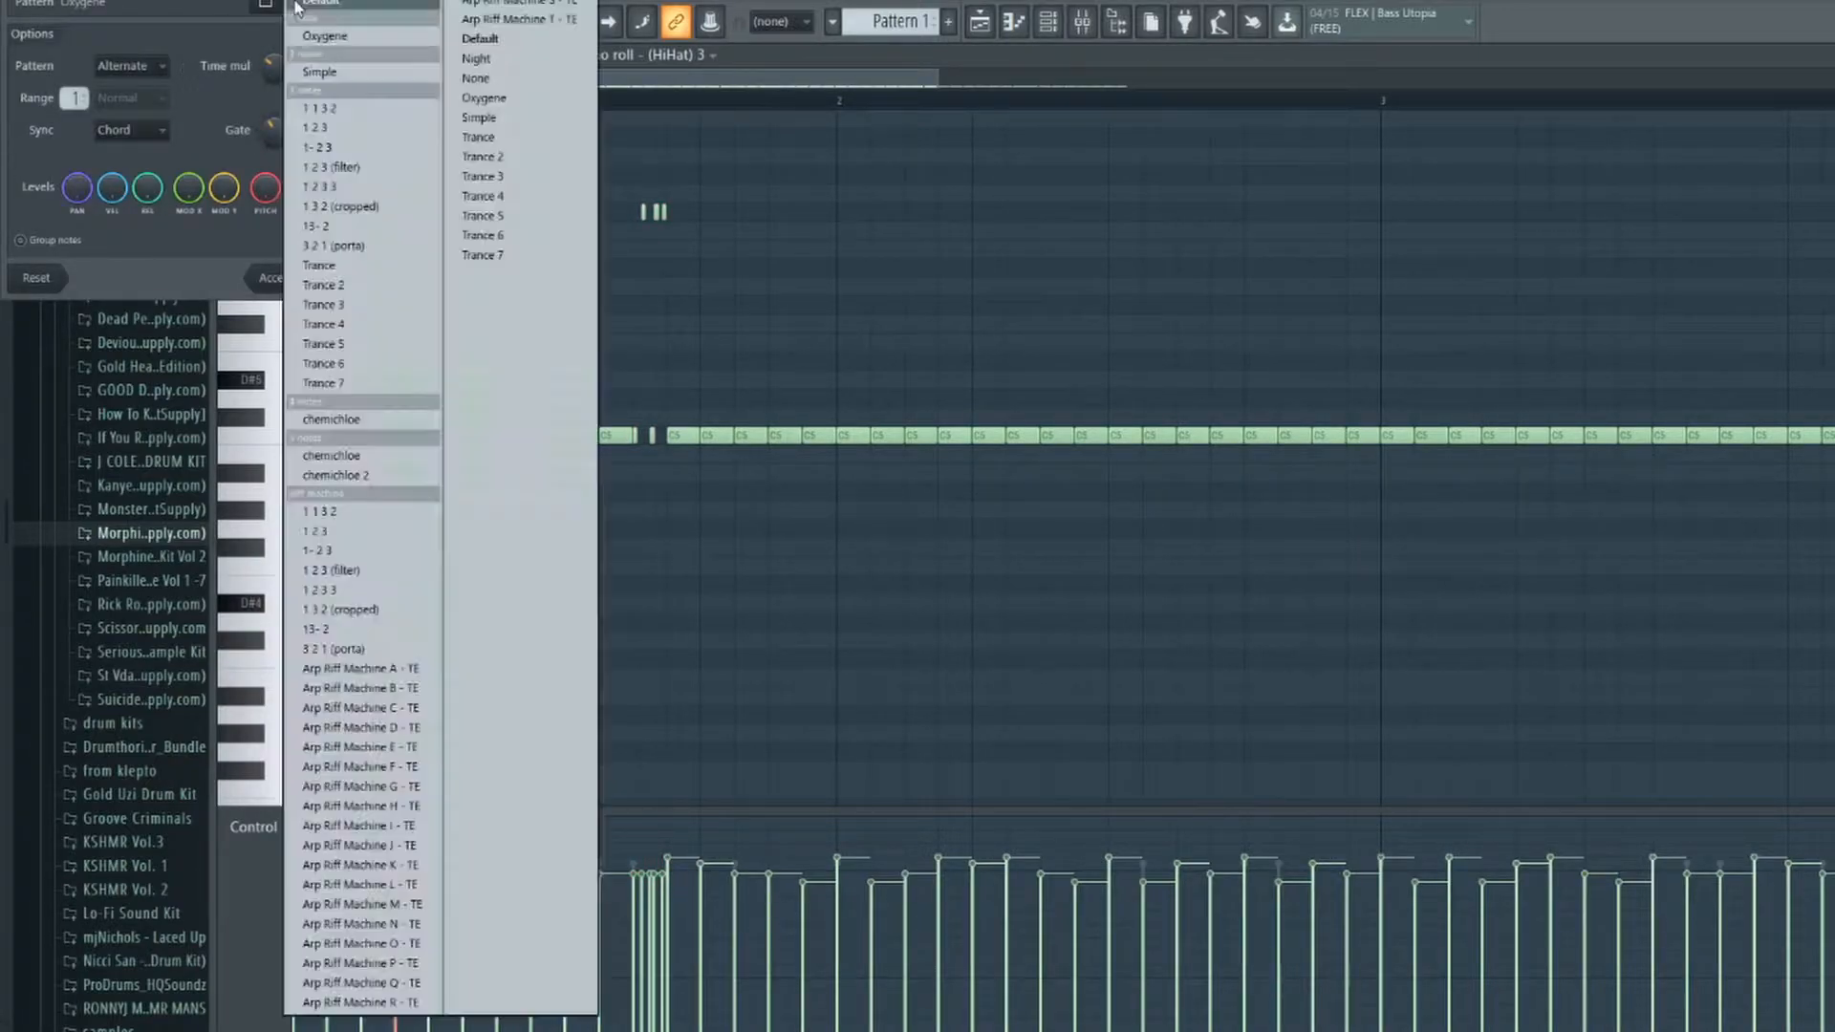
left_click(501, 142)
Arpeggiate the selected hi-hat note with the 13- 2 pattern, lower the time multiplier while previewing playback, and accept.
left_click(292, 4)
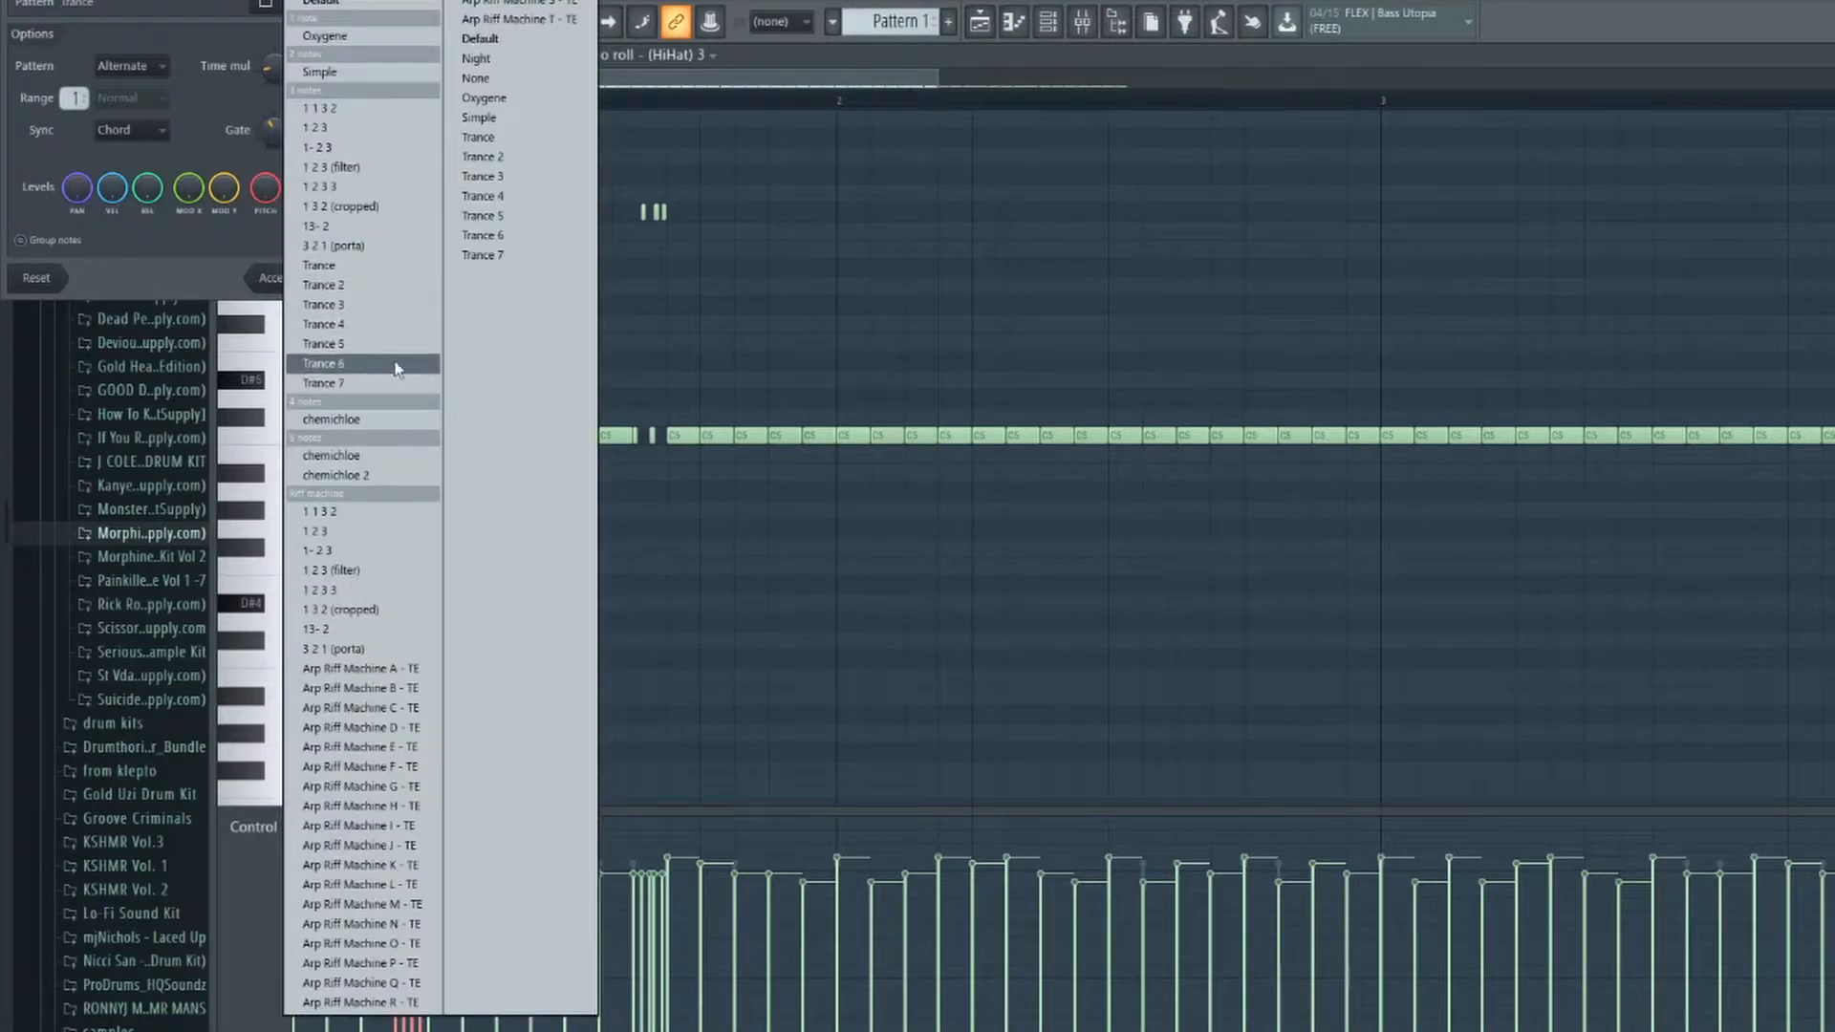
left_click(354, 629)
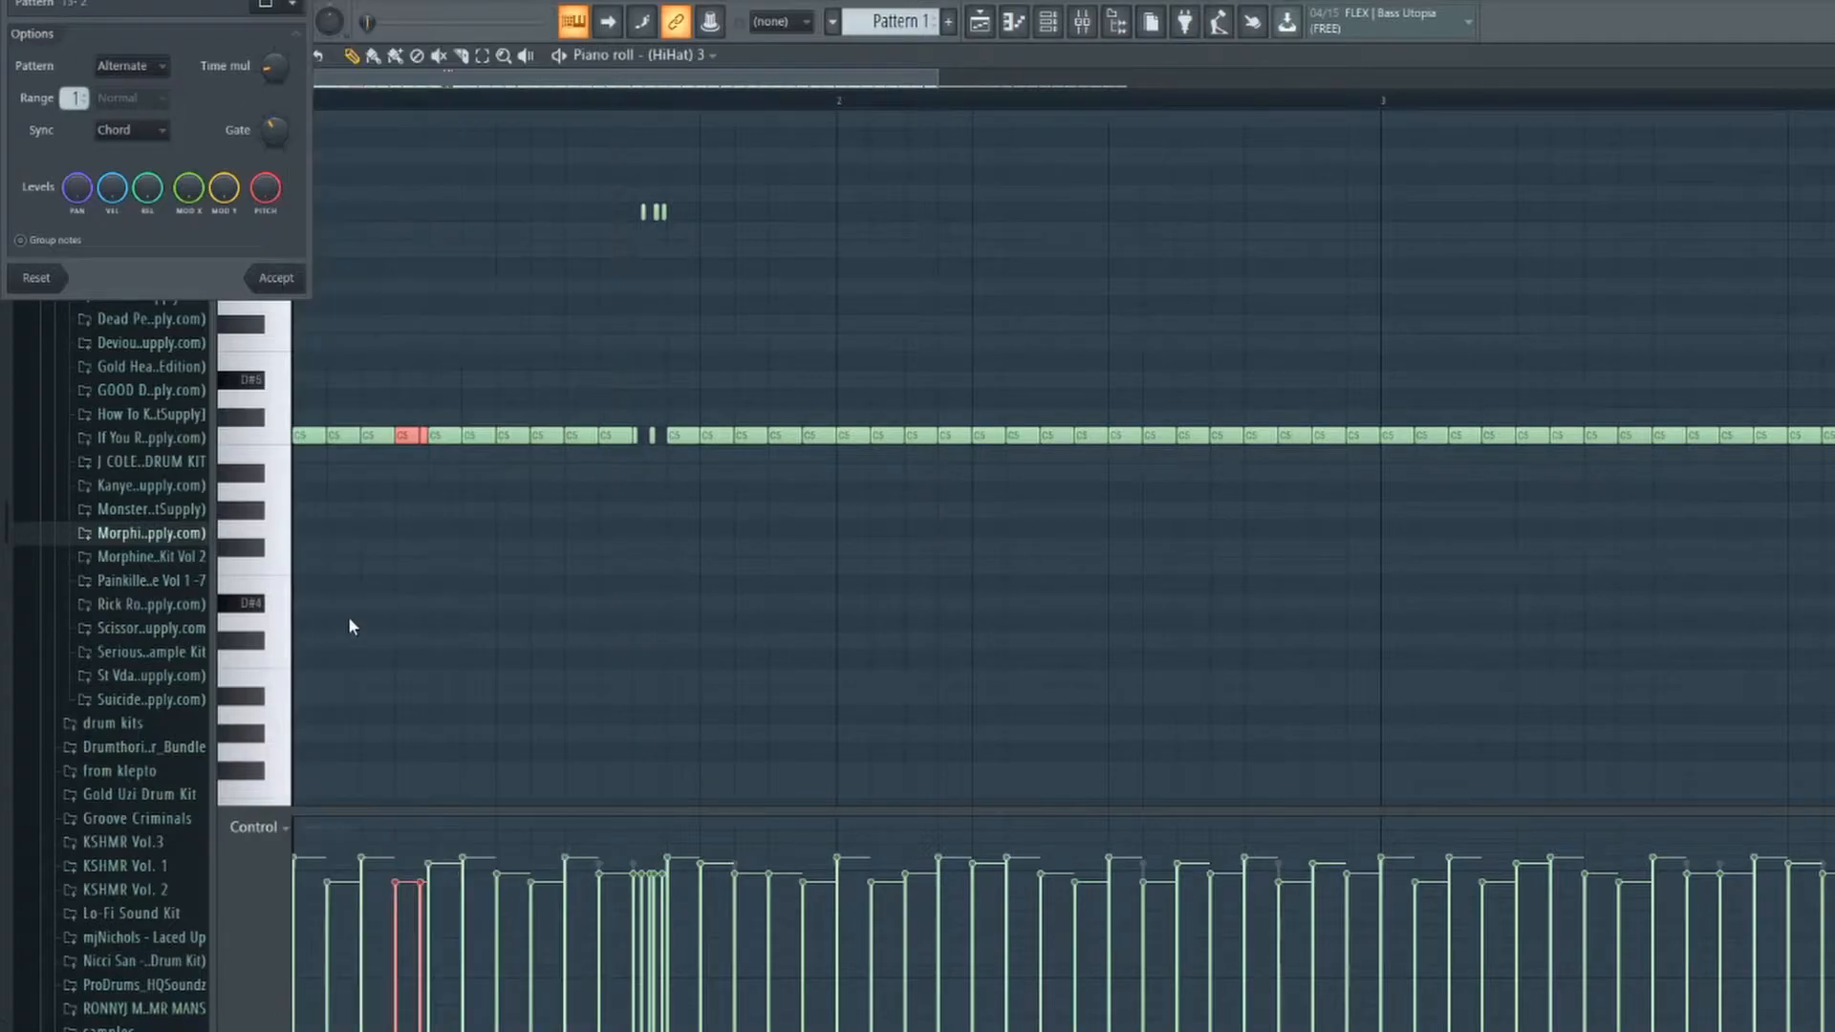
key("space")
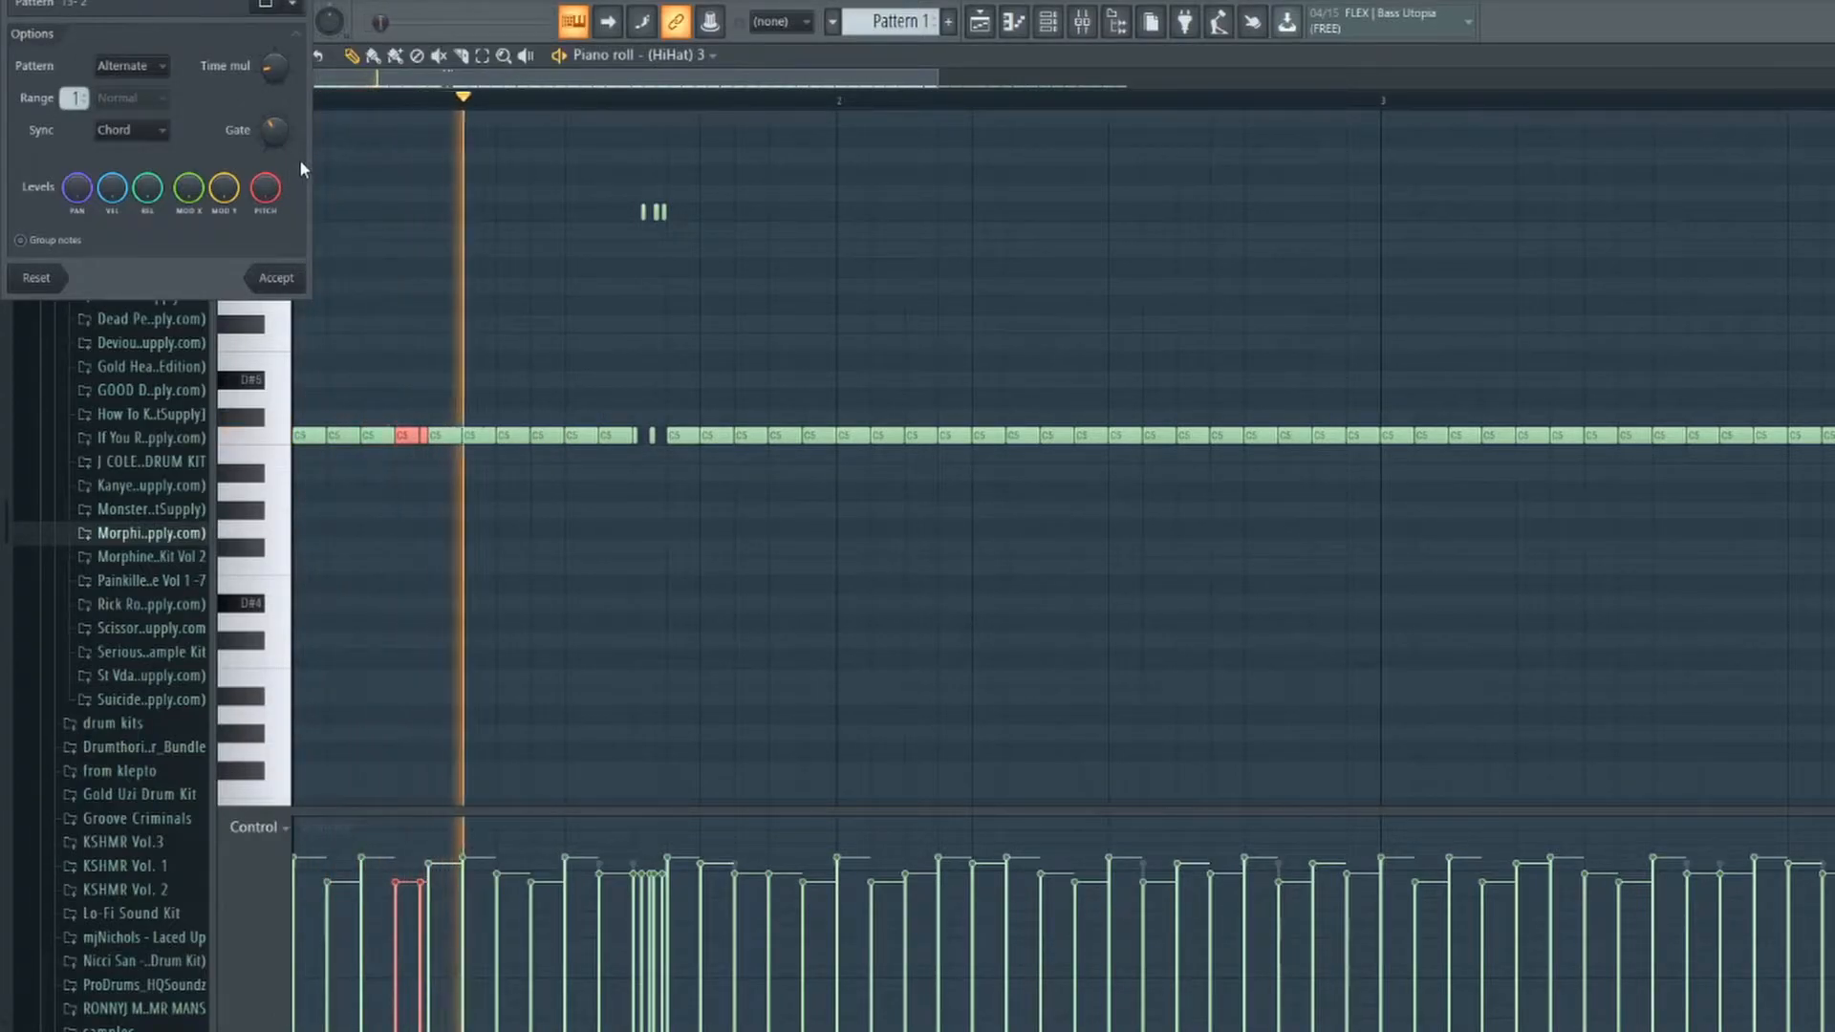
left_click_drag(274, 76, 275, 87)
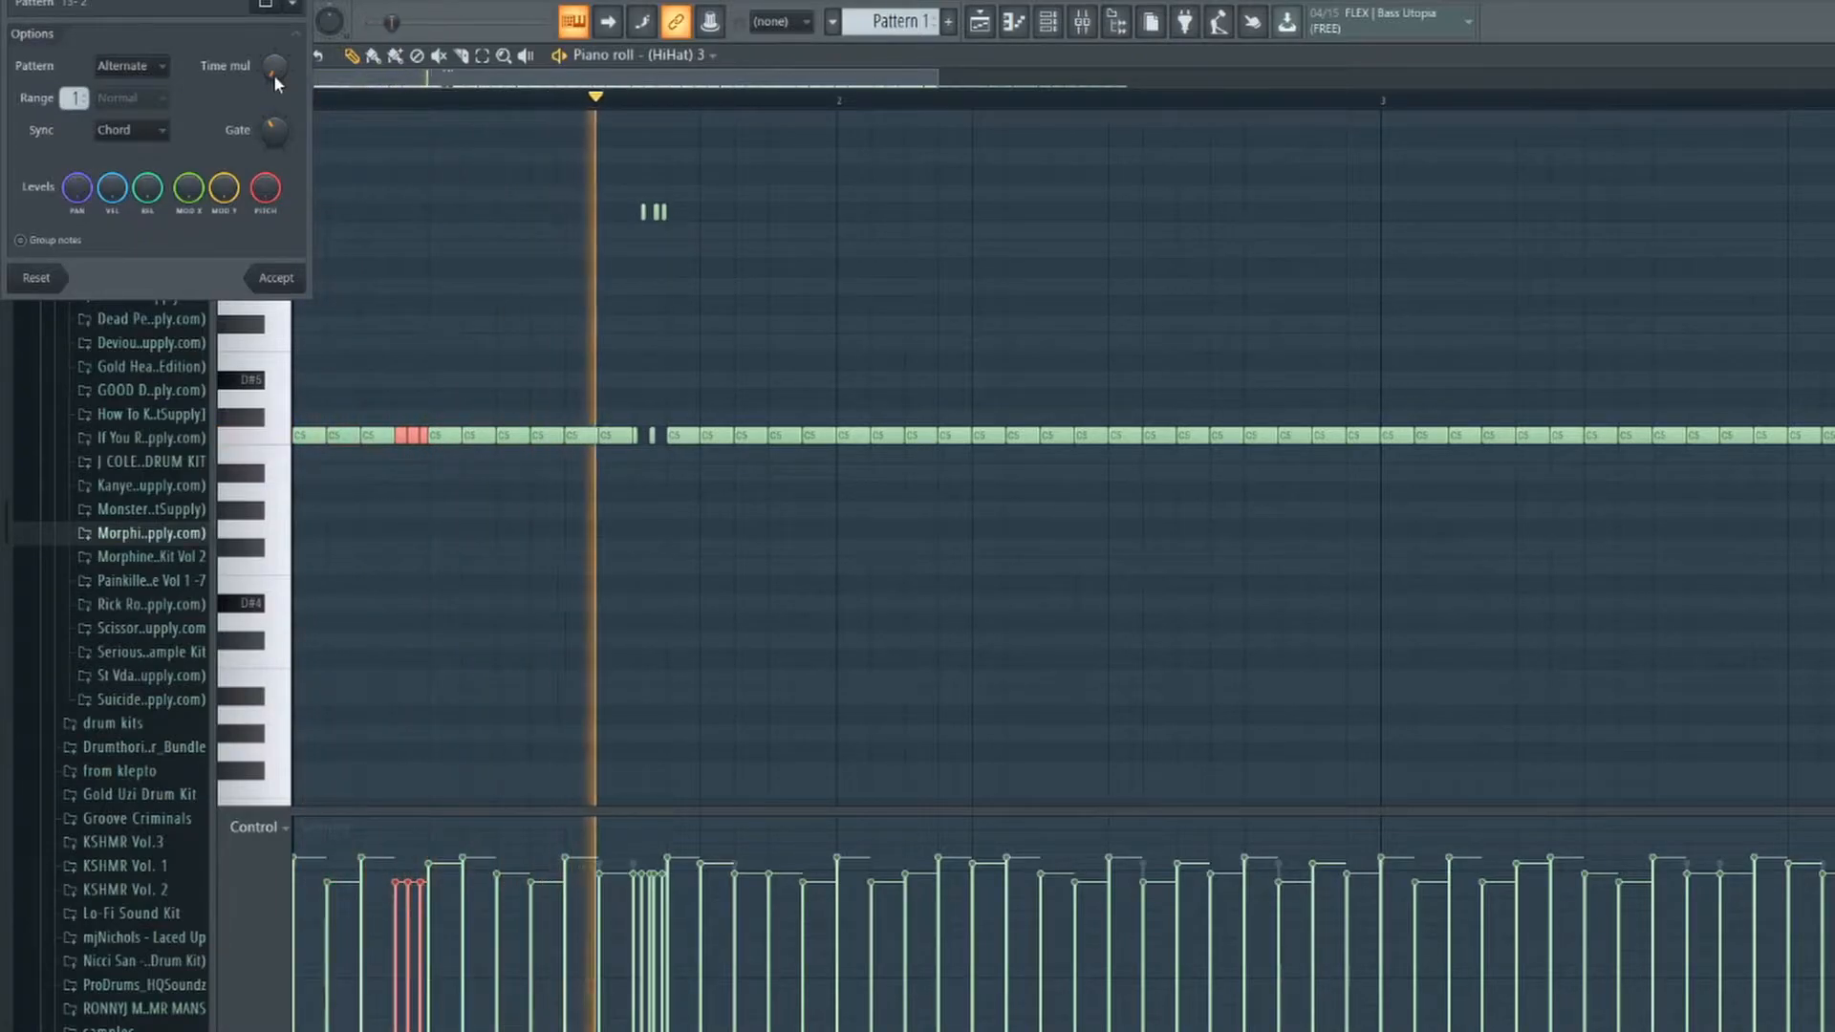
left_click(278, 278)
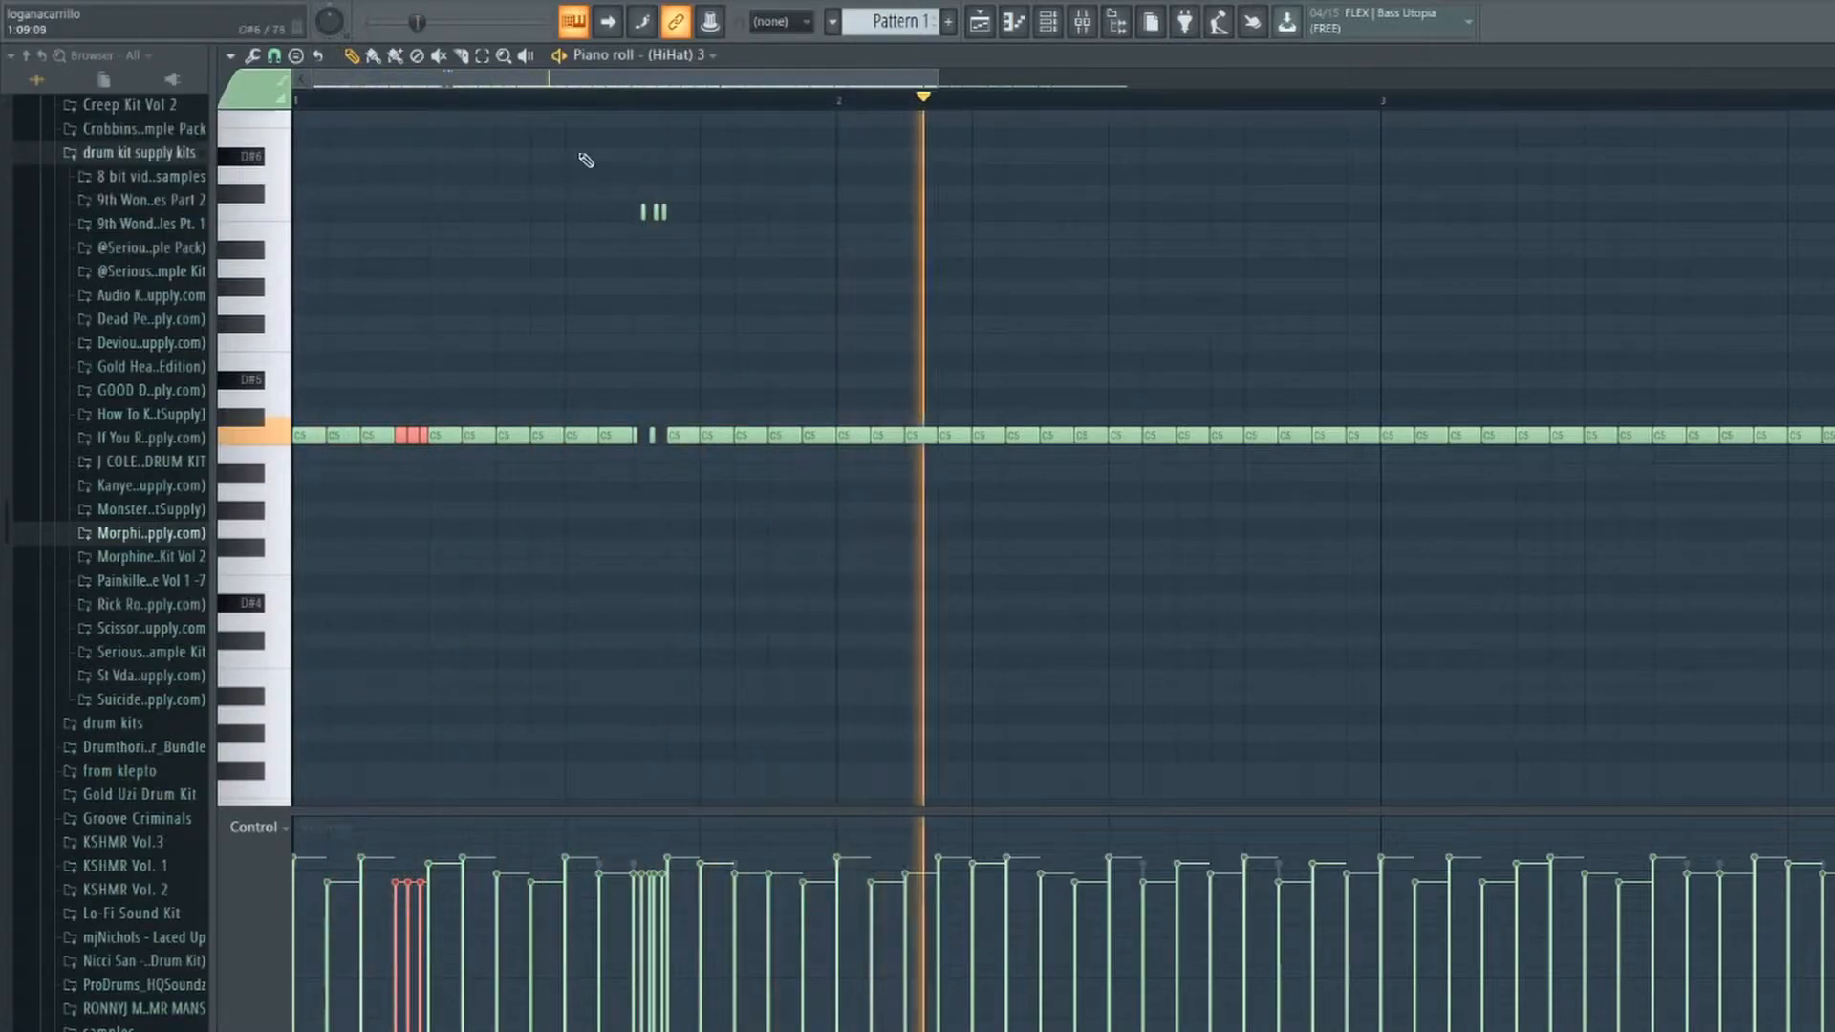
Repeat the first two bars of hi-hats with their rolls over bars 3 and 4, and play back the pattern.
scroll(628, 109, "down", 2)
scroll(621, 115, "down", 2)
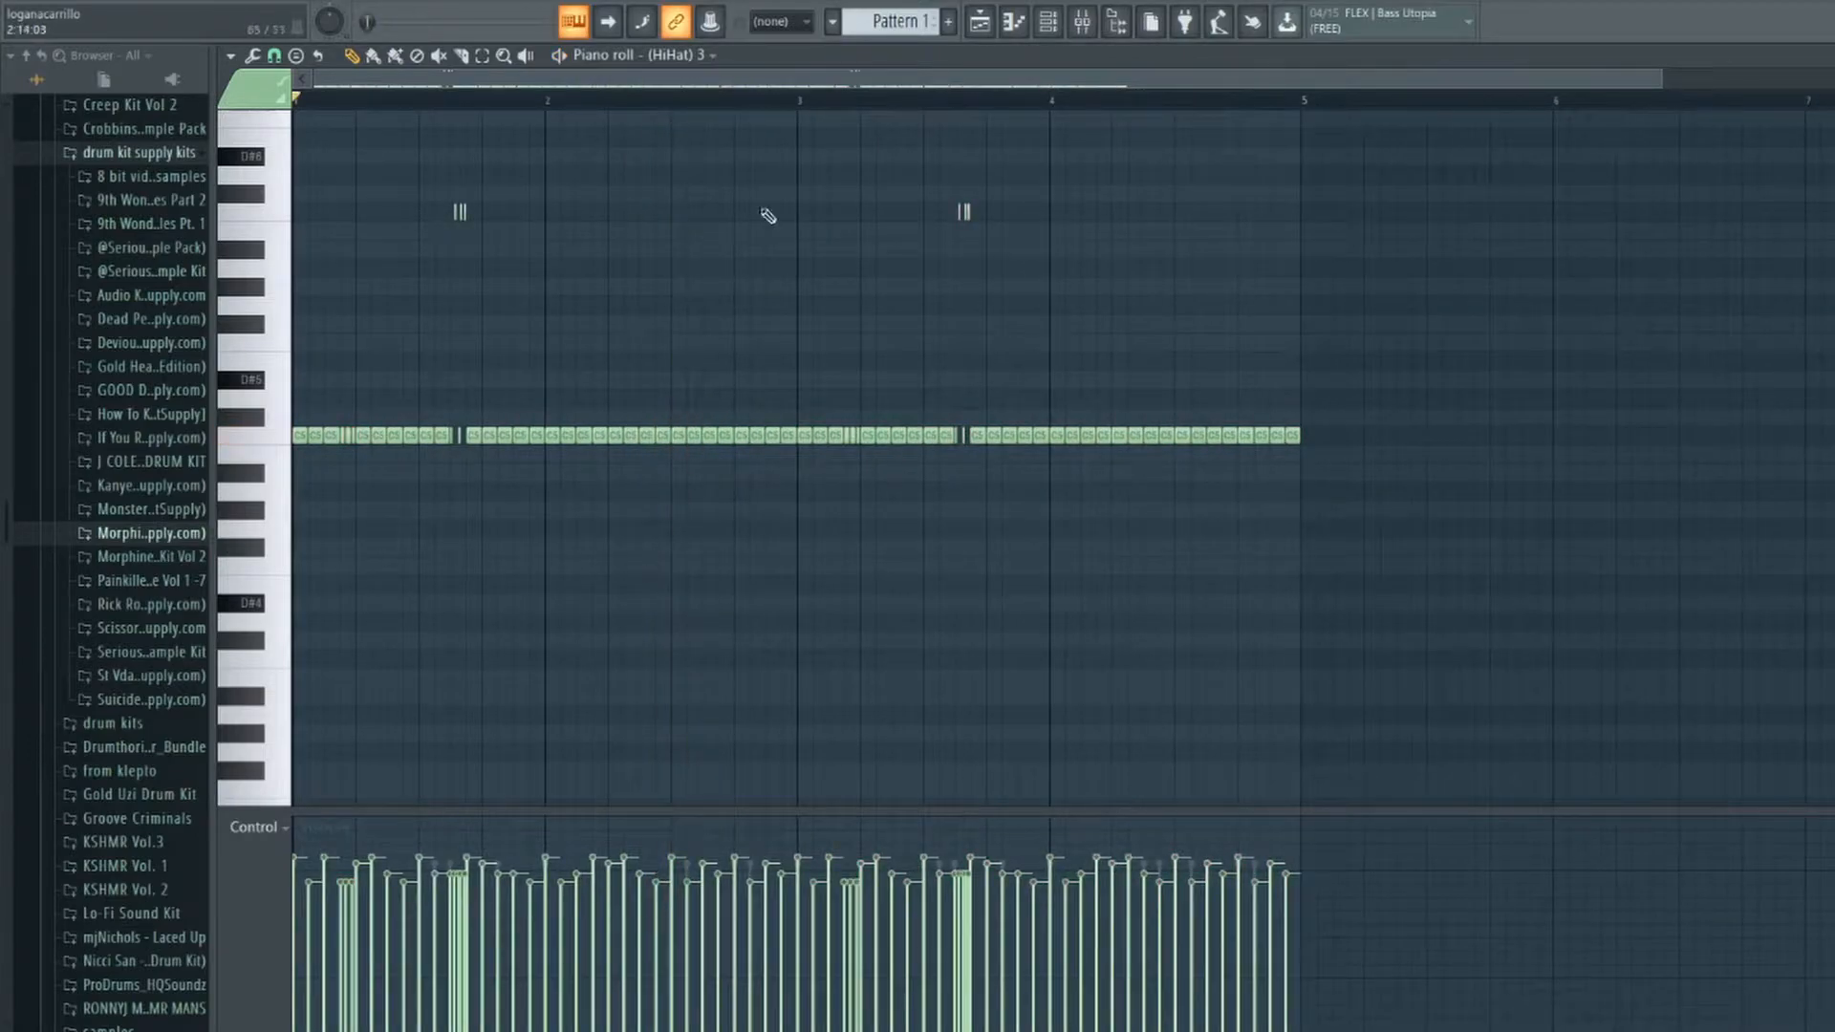
scroll(829, 110, "down", 1)
scroll(830, 110, "down", 1)
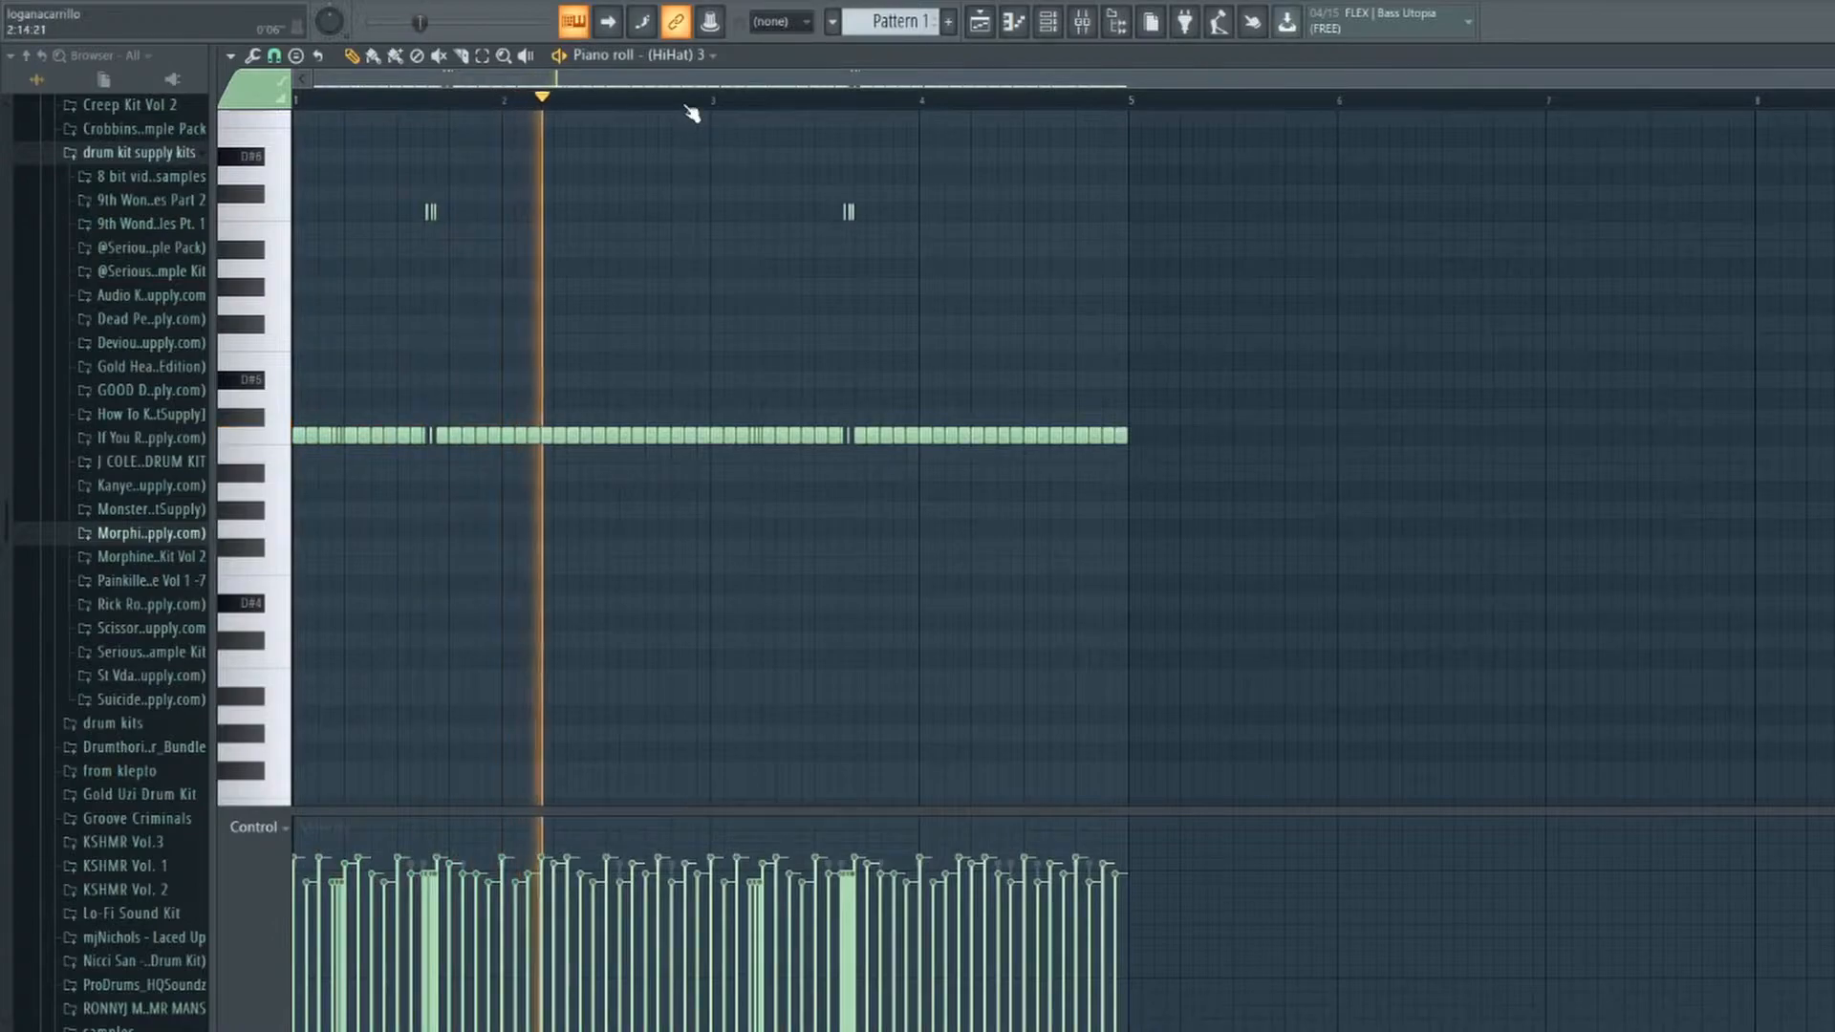
scroll(715, 82, "up", 1)
left_click_drag(715, 82, 626, 84)
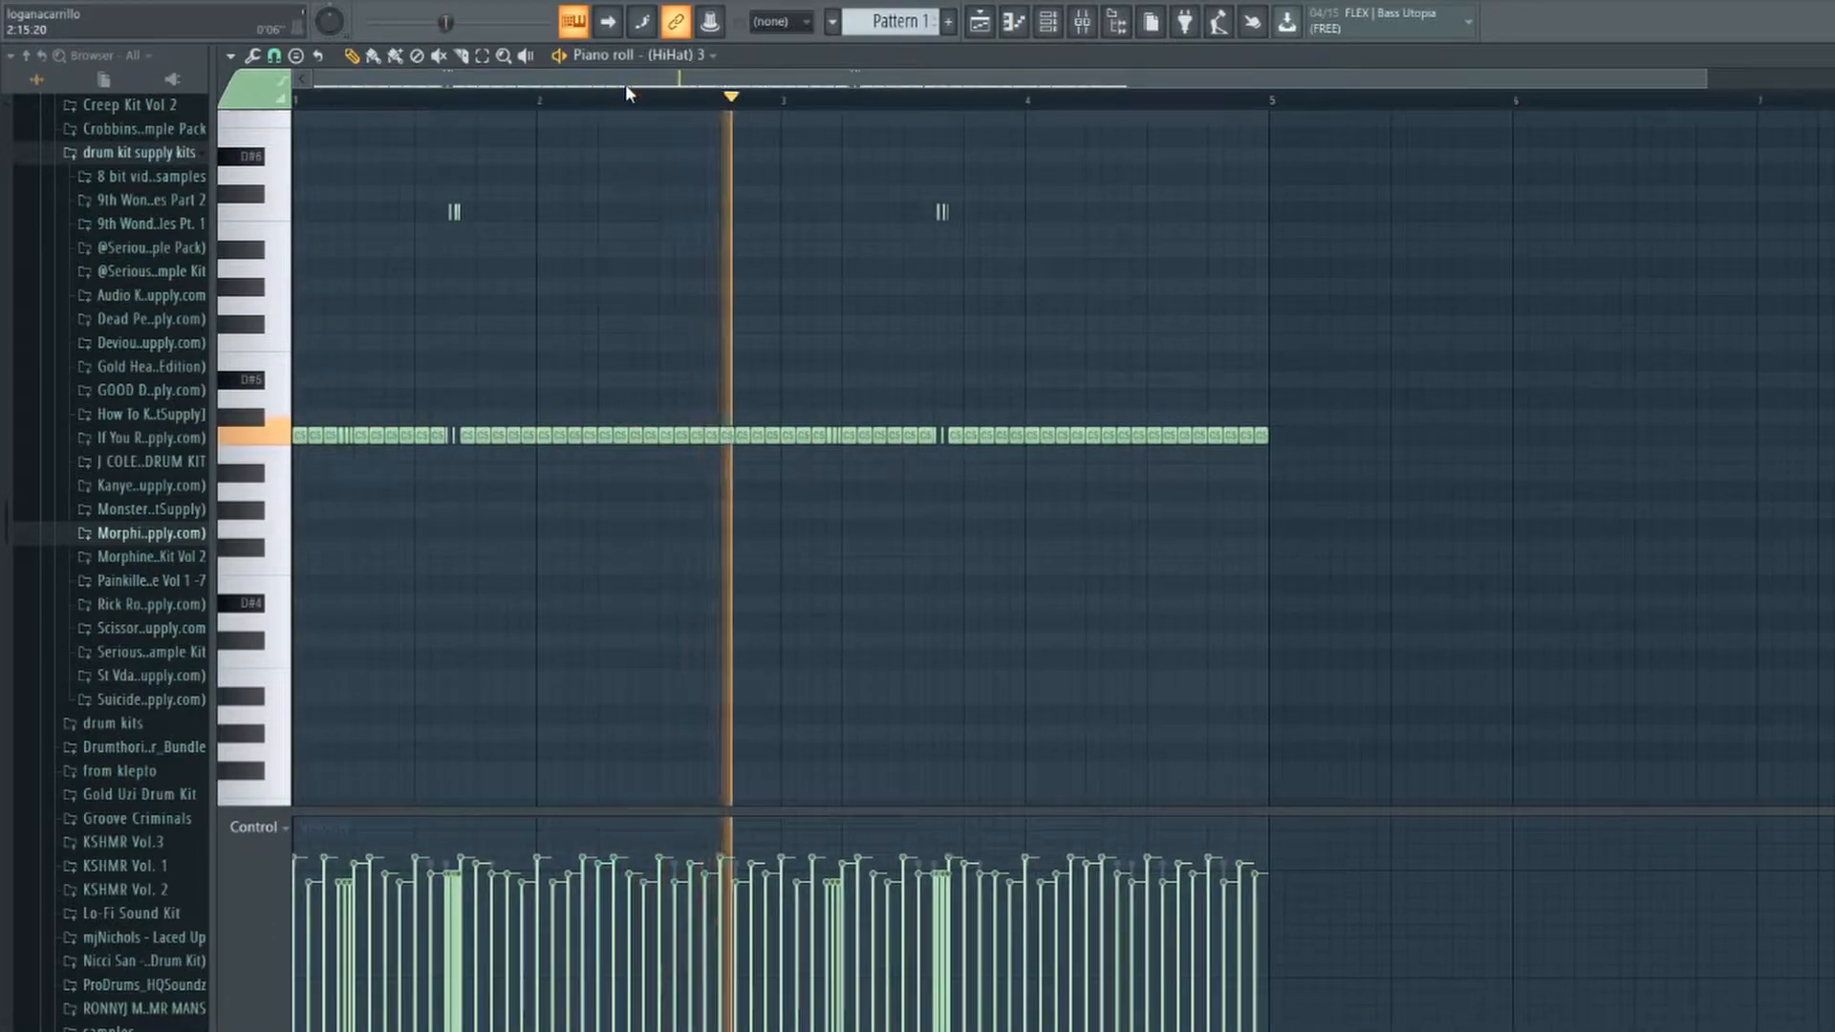
key("space")
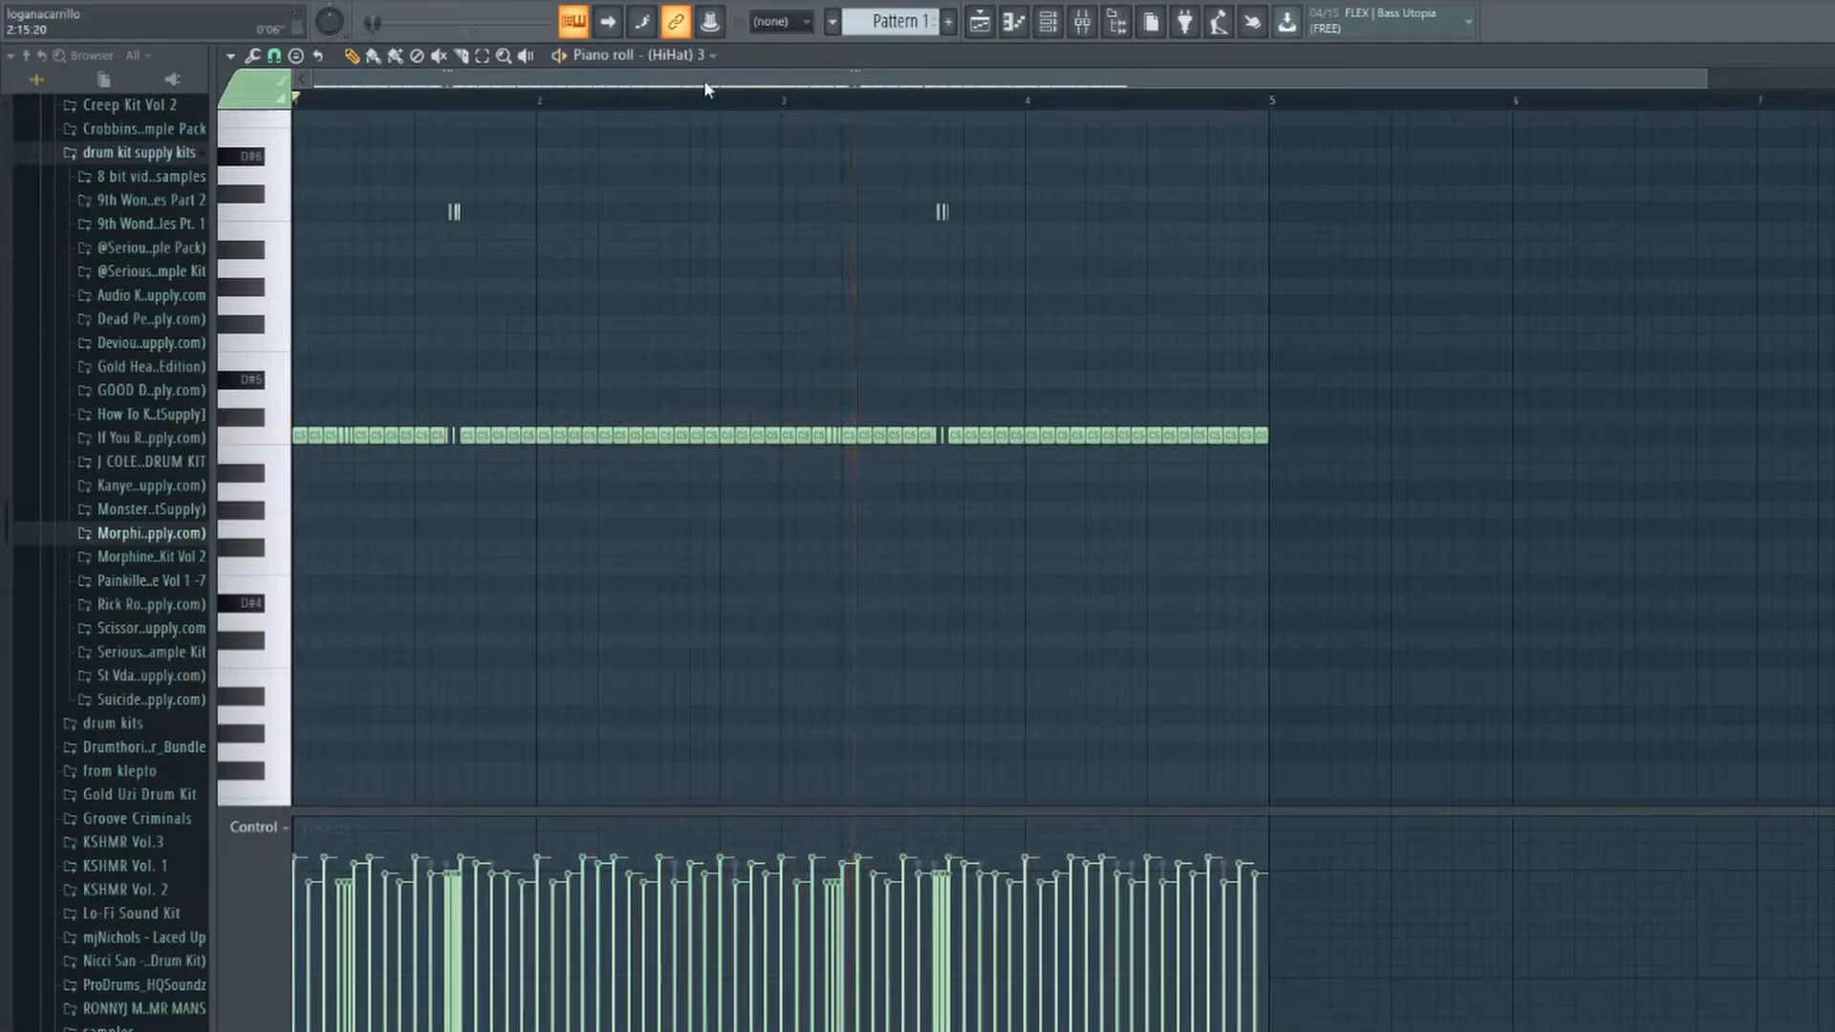
Arpeggiate the last two hi-hat notes of bar 2 to form another roll.
key("F6")
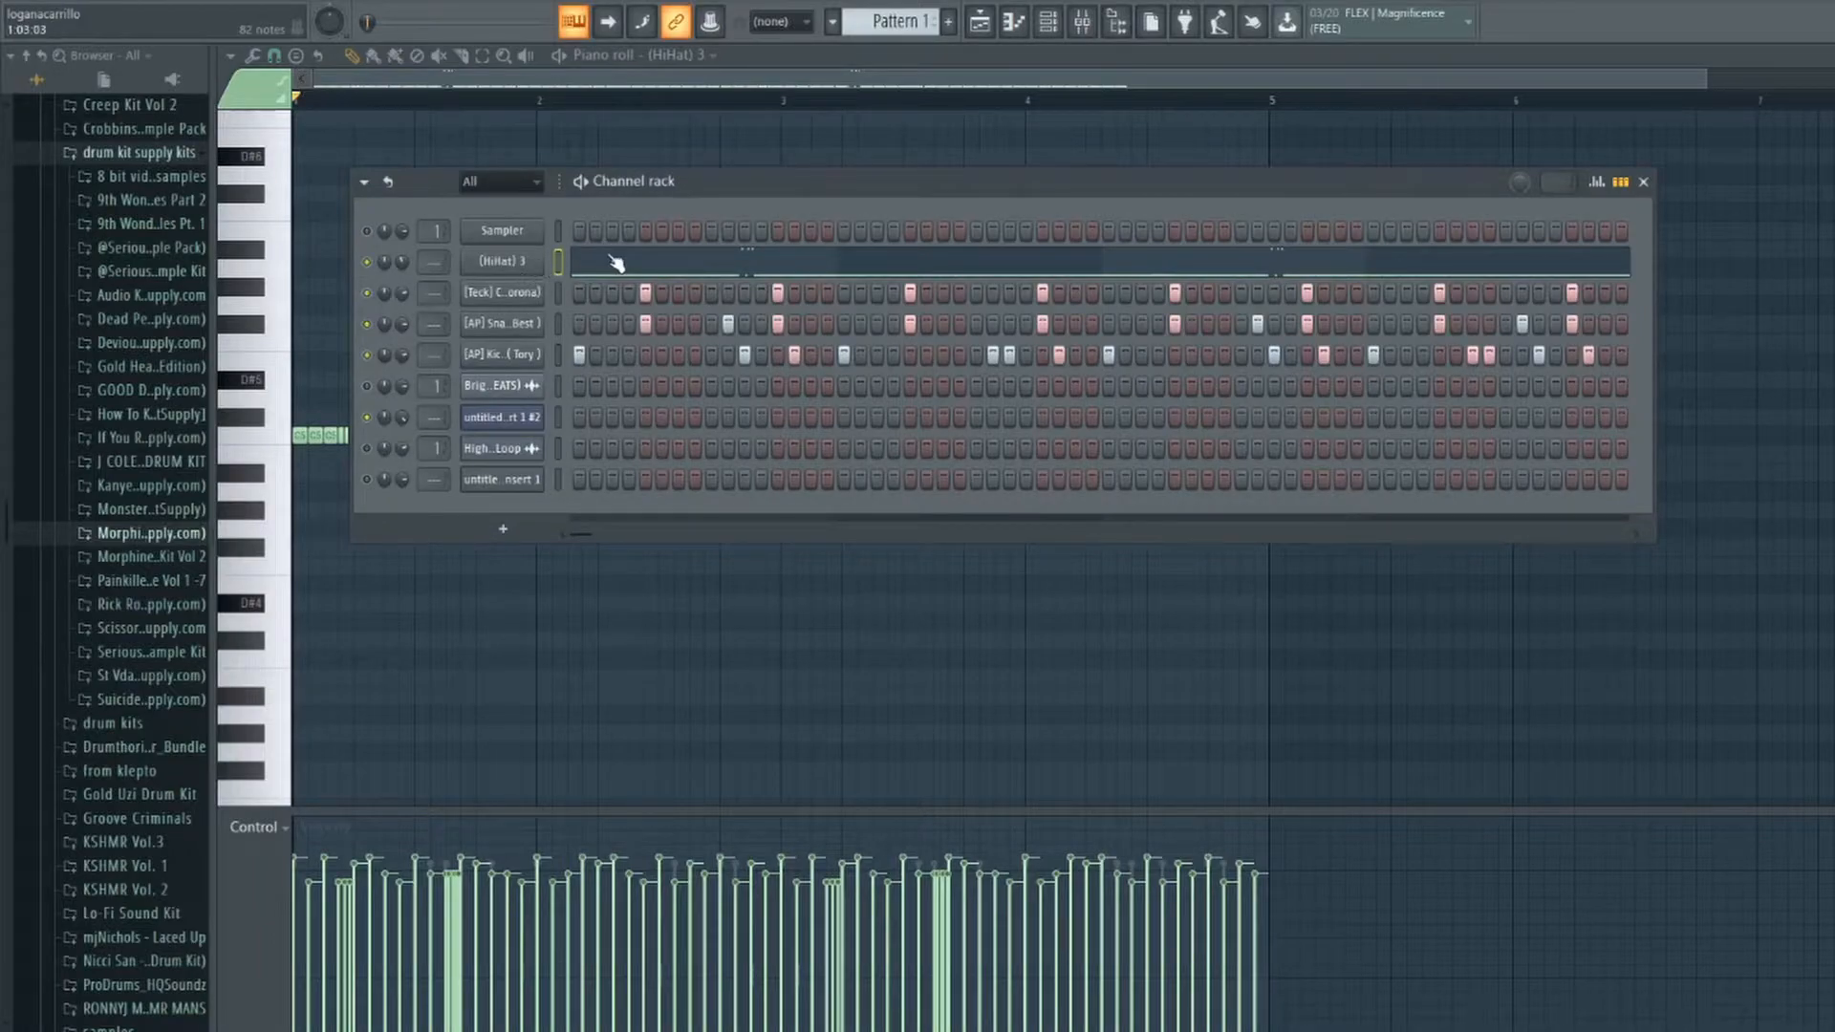
key("F6")
left_click(770, 437)
key("alt+u")
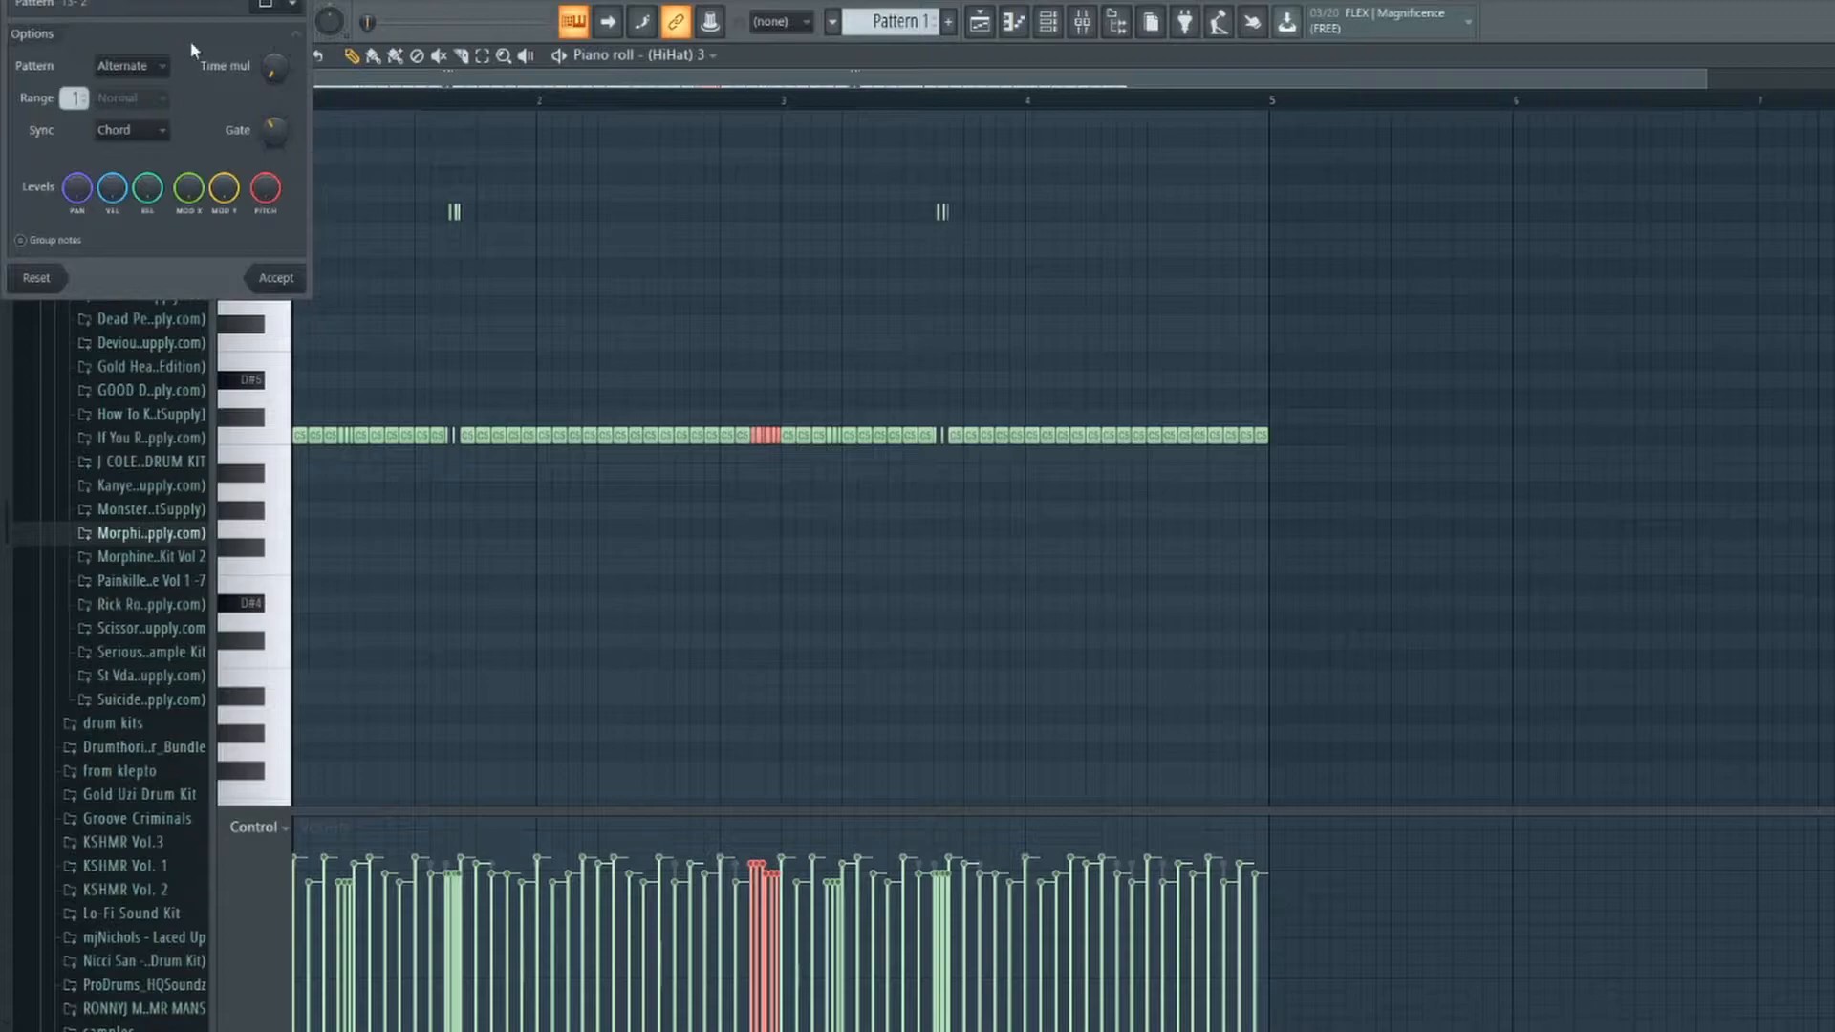
left_click(298, 15)
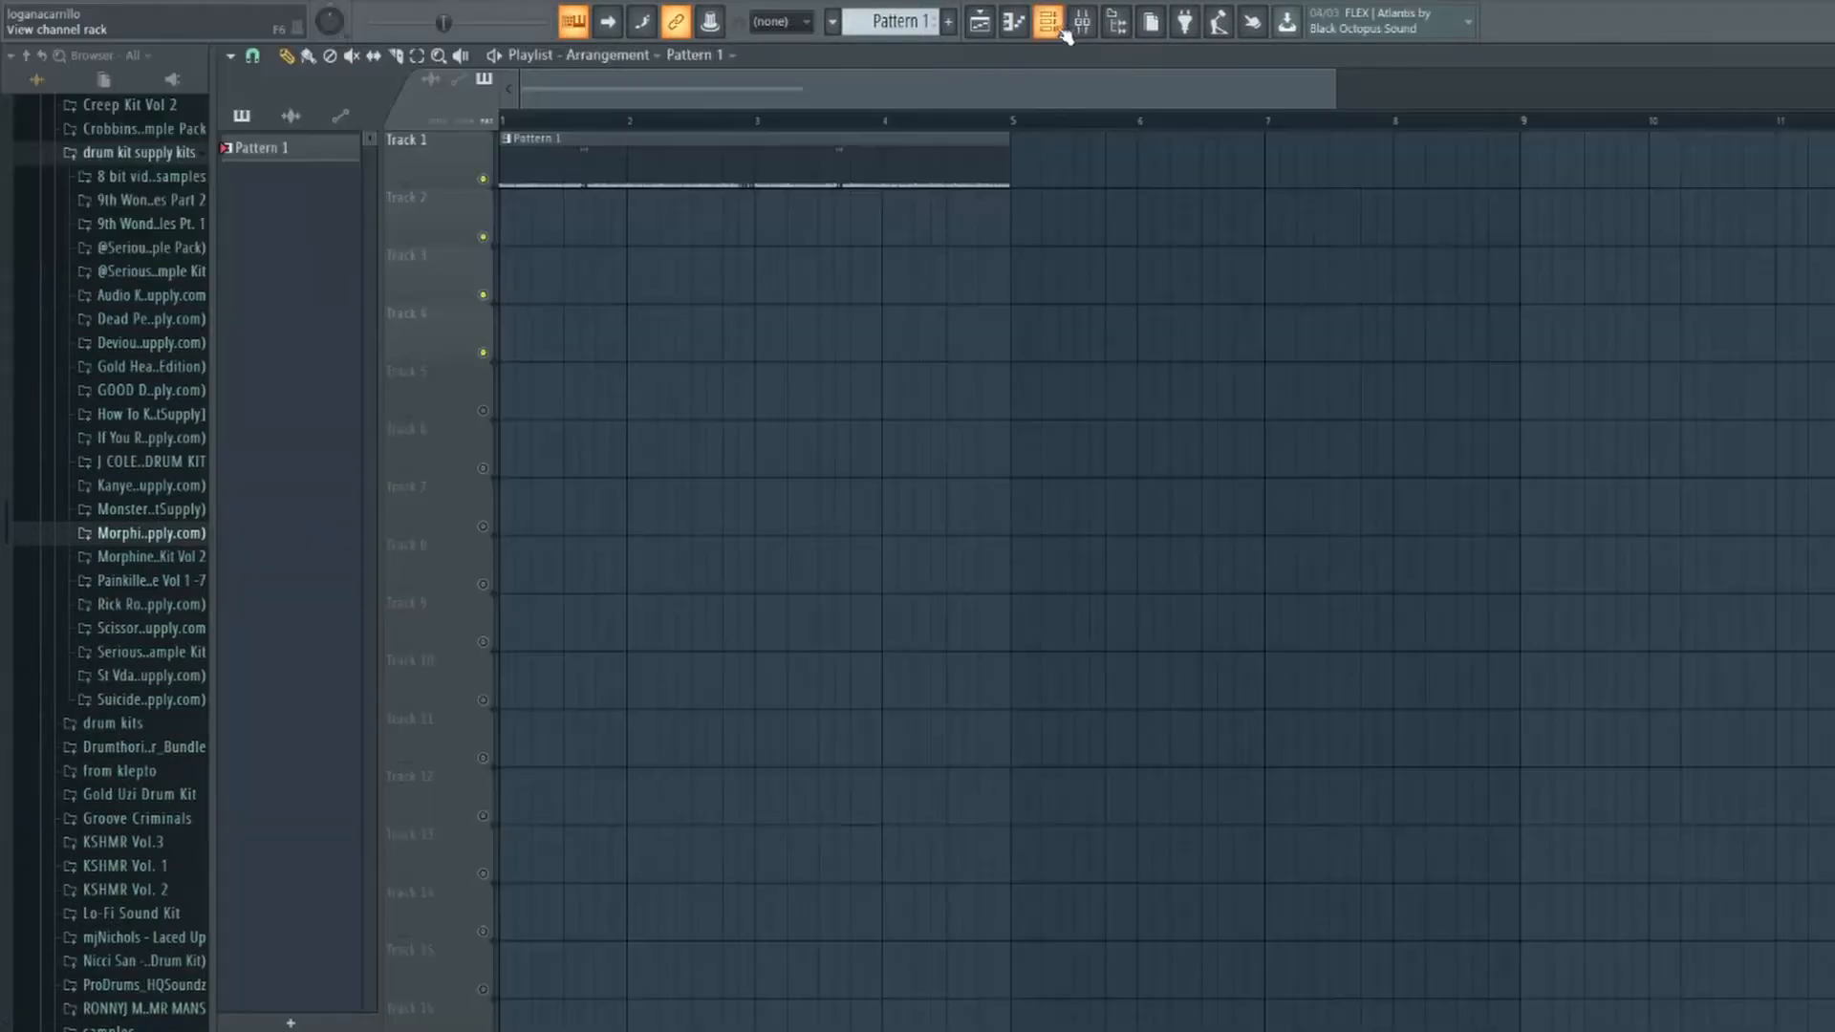
left_click(1048, 32)
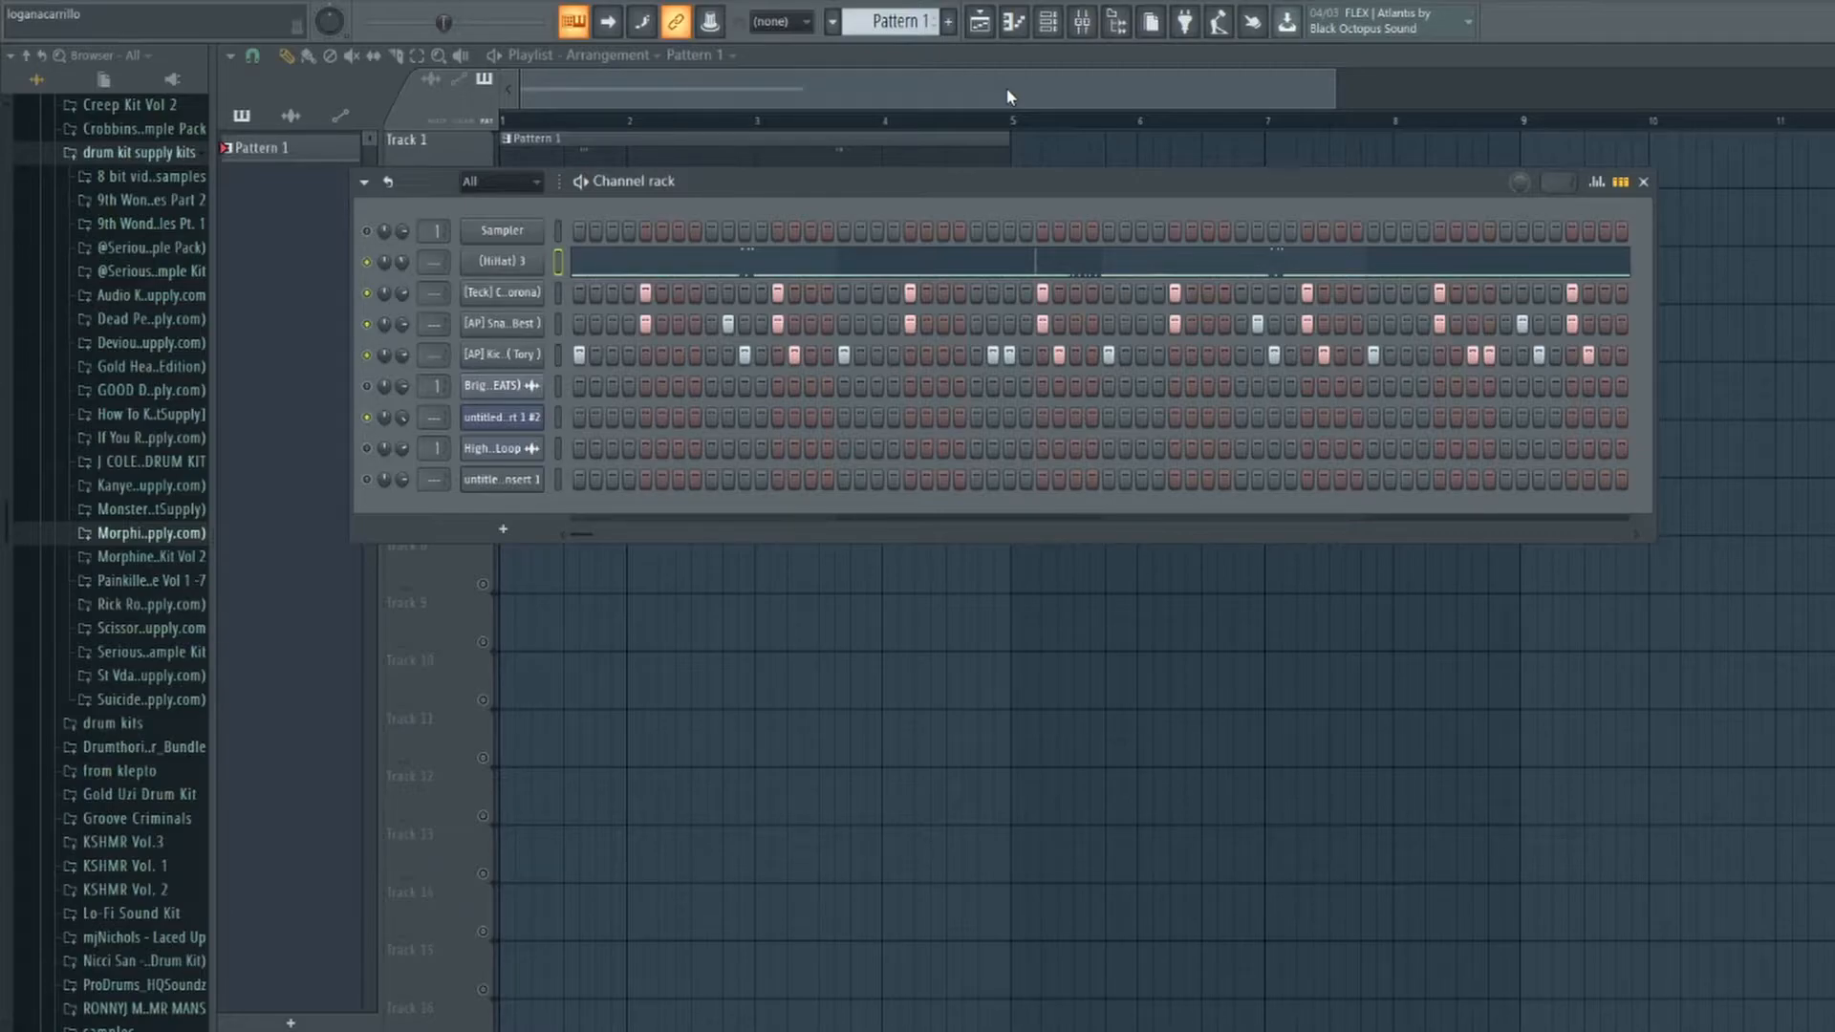
left_click_drag(1026, 90, 799, 99)
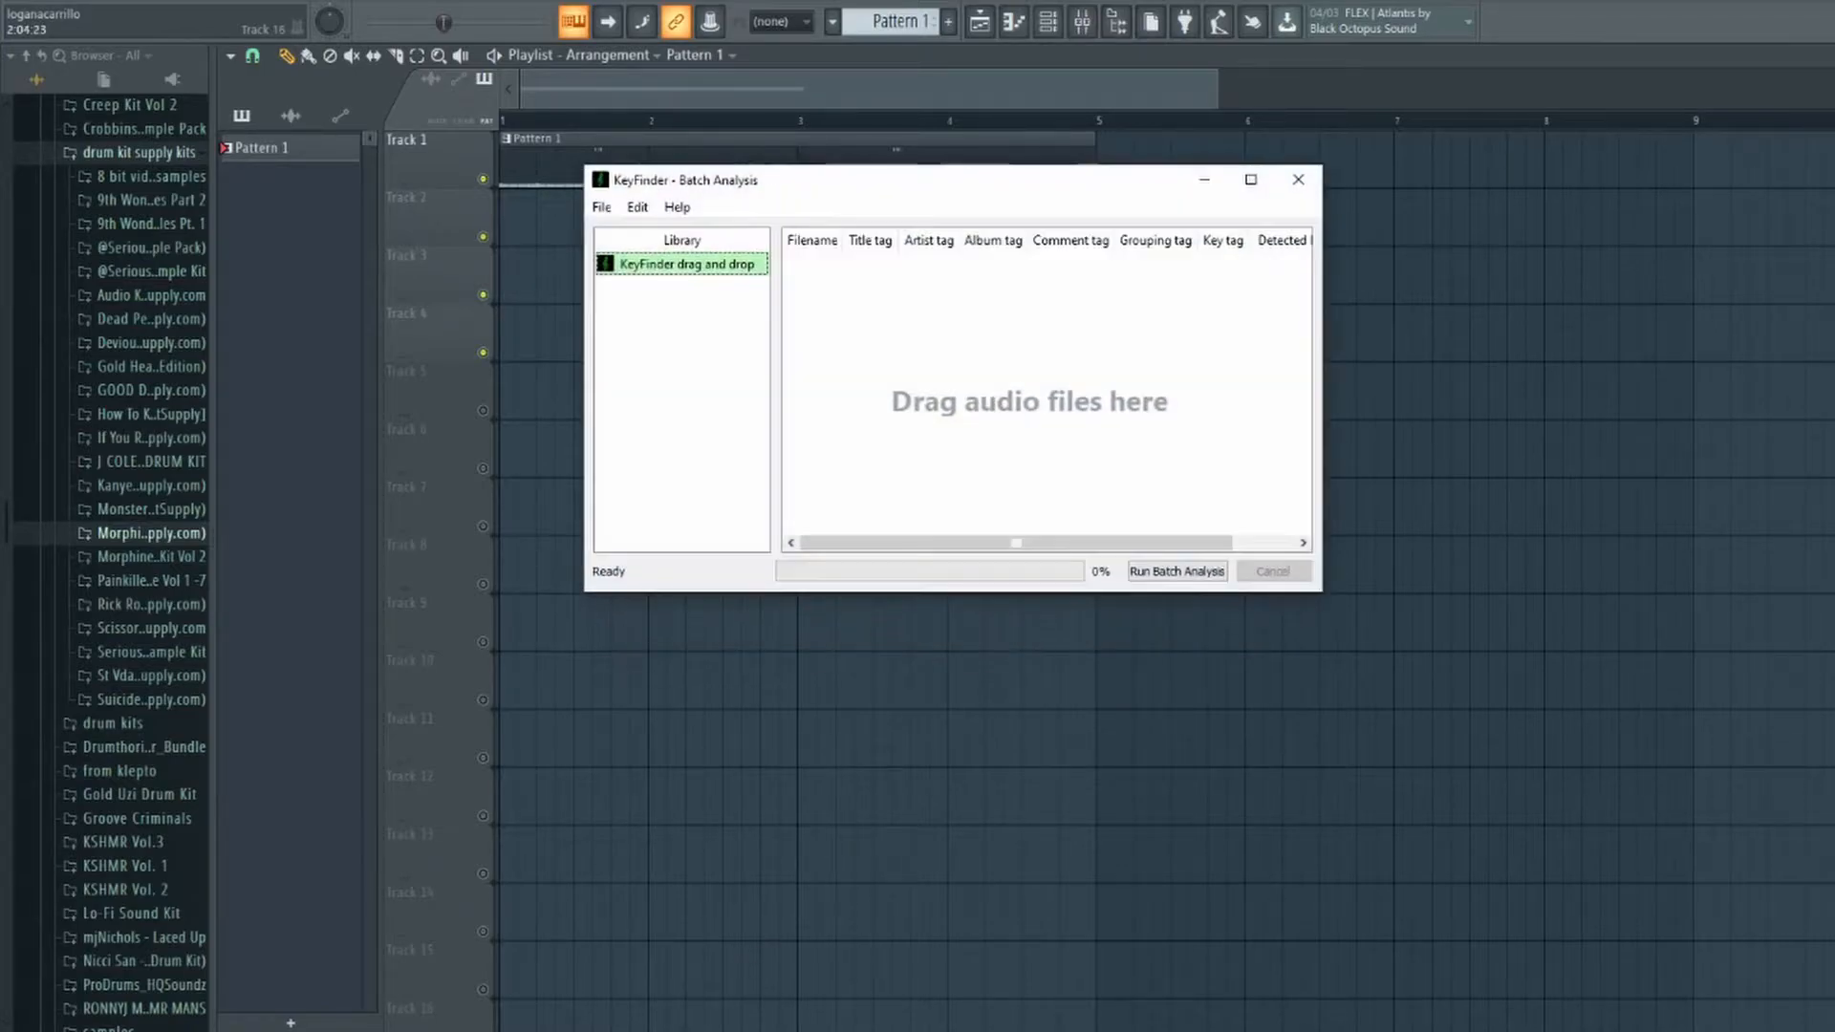
left_click_drag(860, 184, 994, 325)
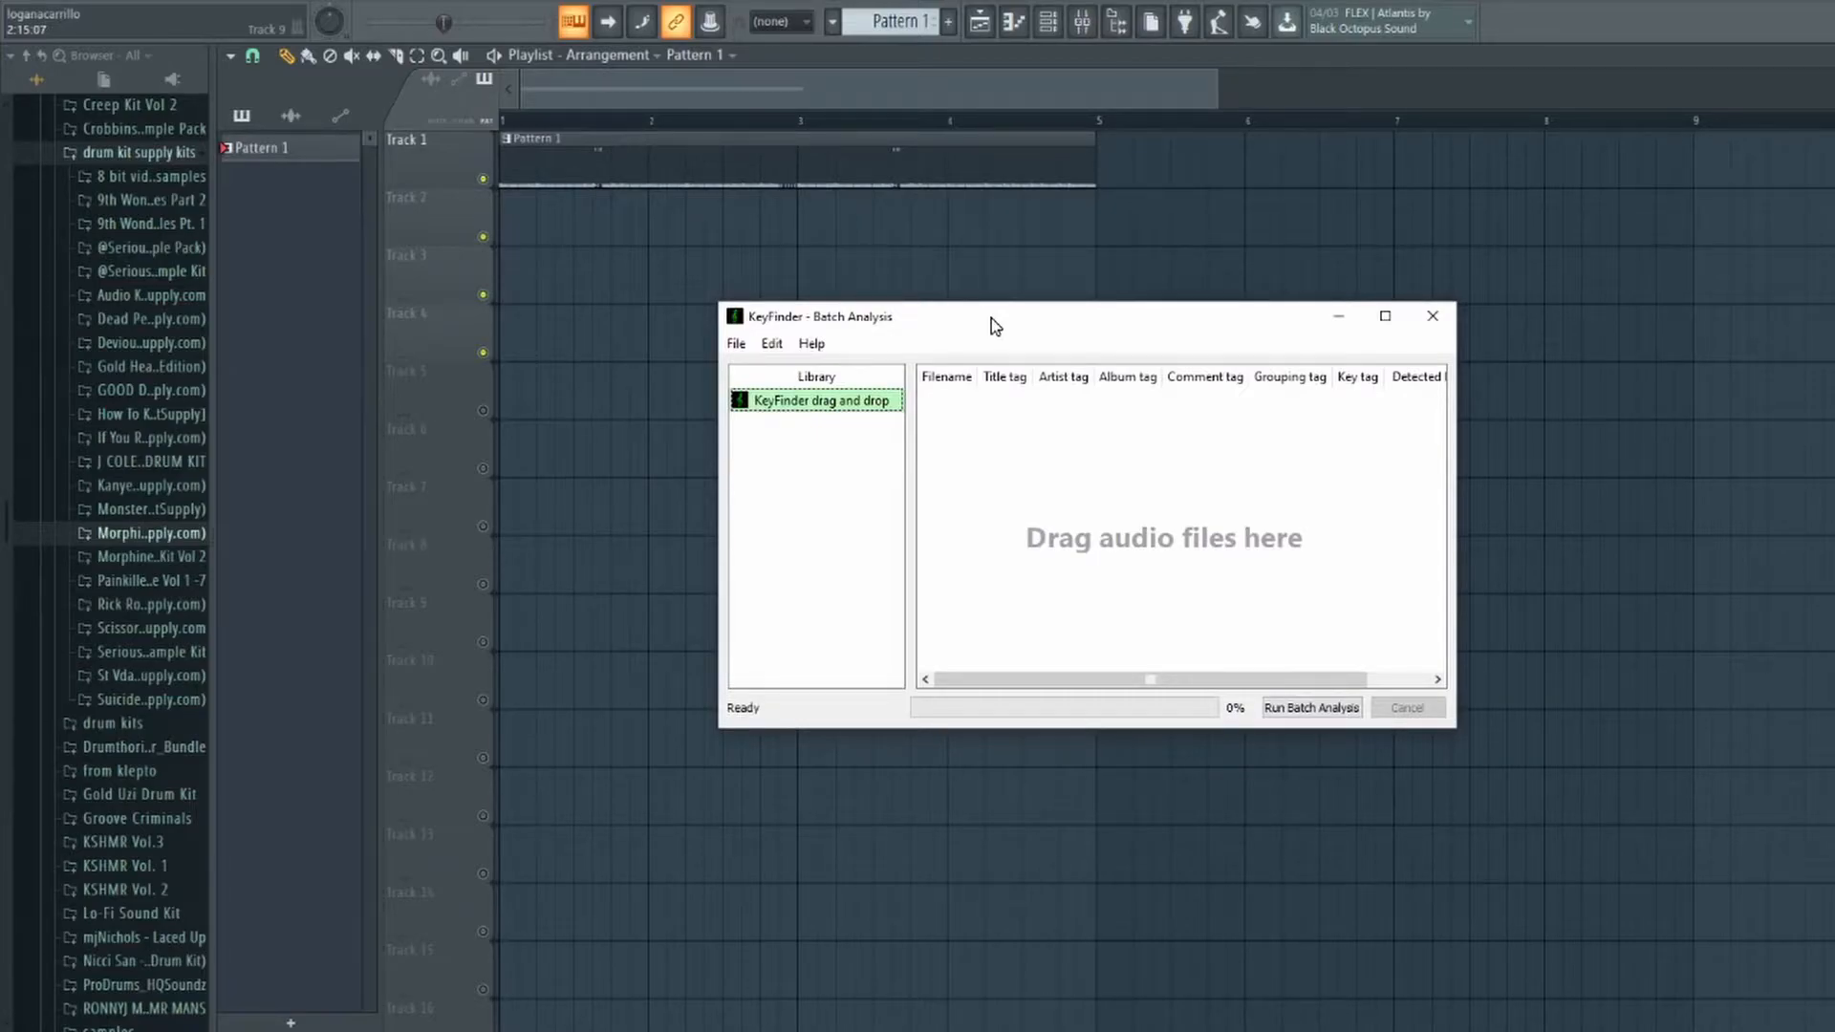
left_click_drag(994, 325, 932, 260)
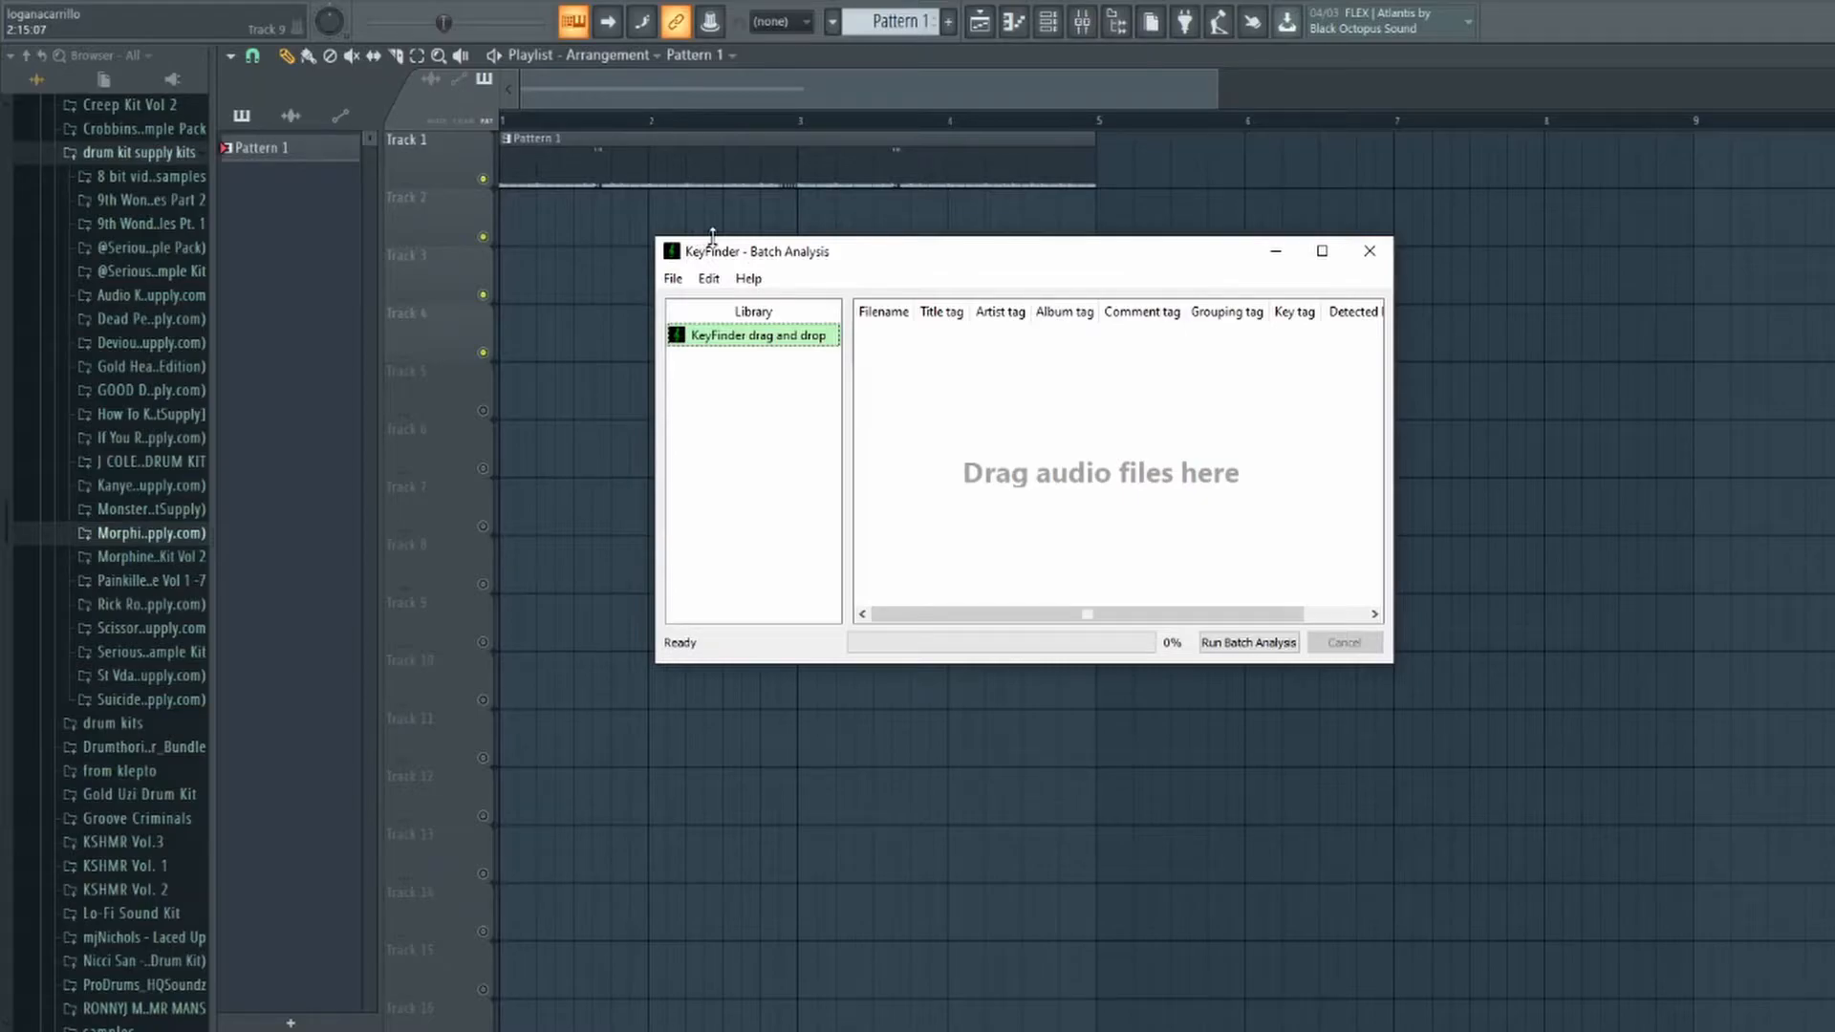
left_click(1276, 253)
left_click(1064, 24)
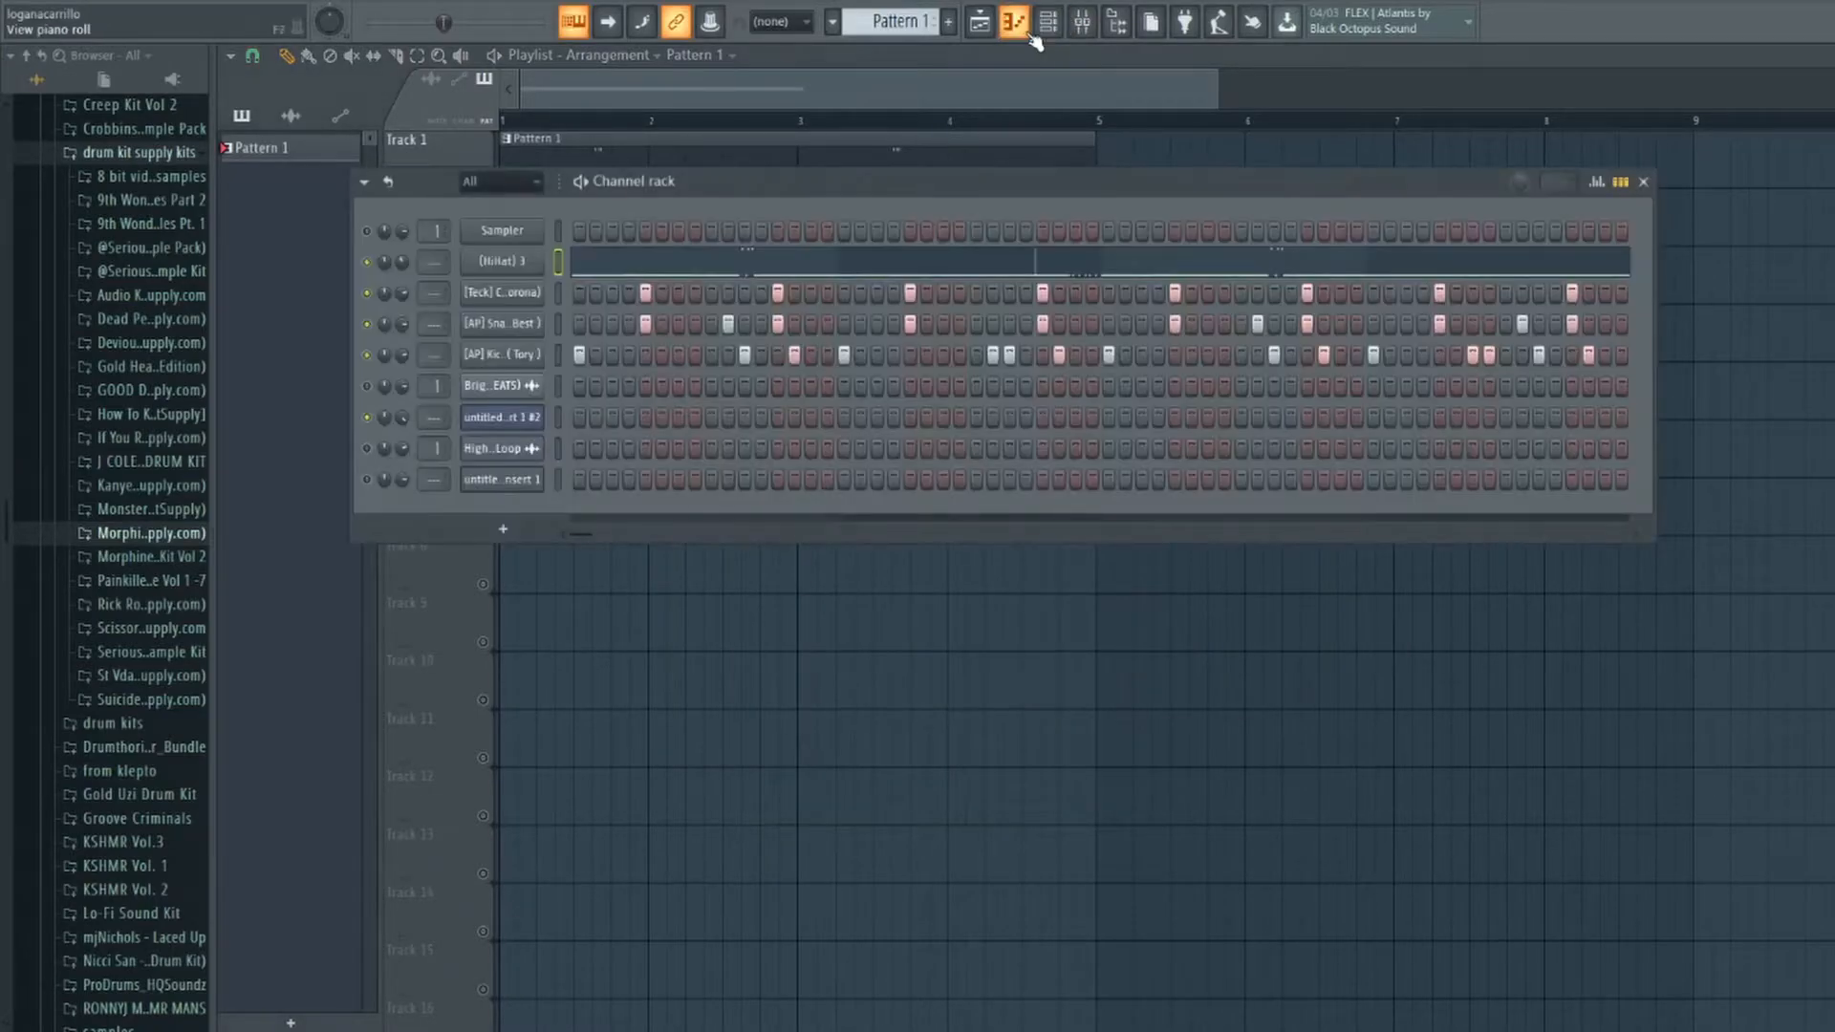
left_click(983, 24)
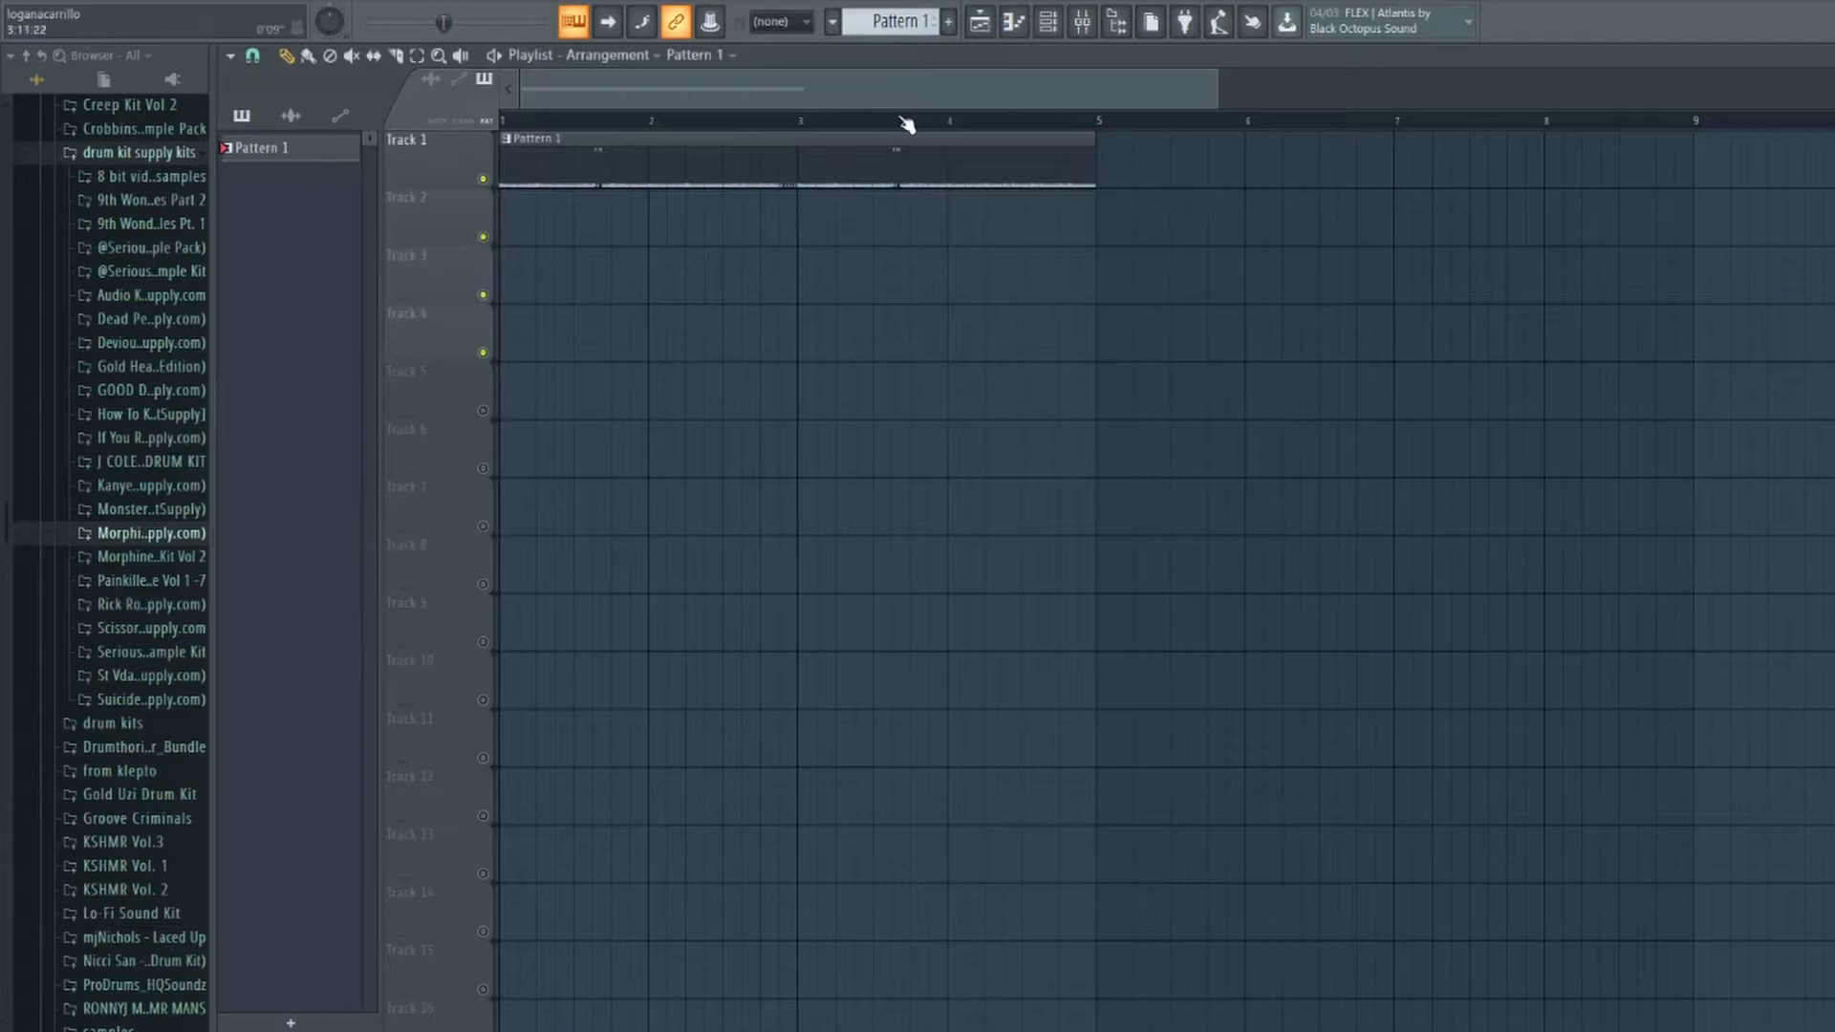
Delete the untitled Insert 1 #2 Fruity Slicer channel from the channel rack.
left_click(1081, 23)
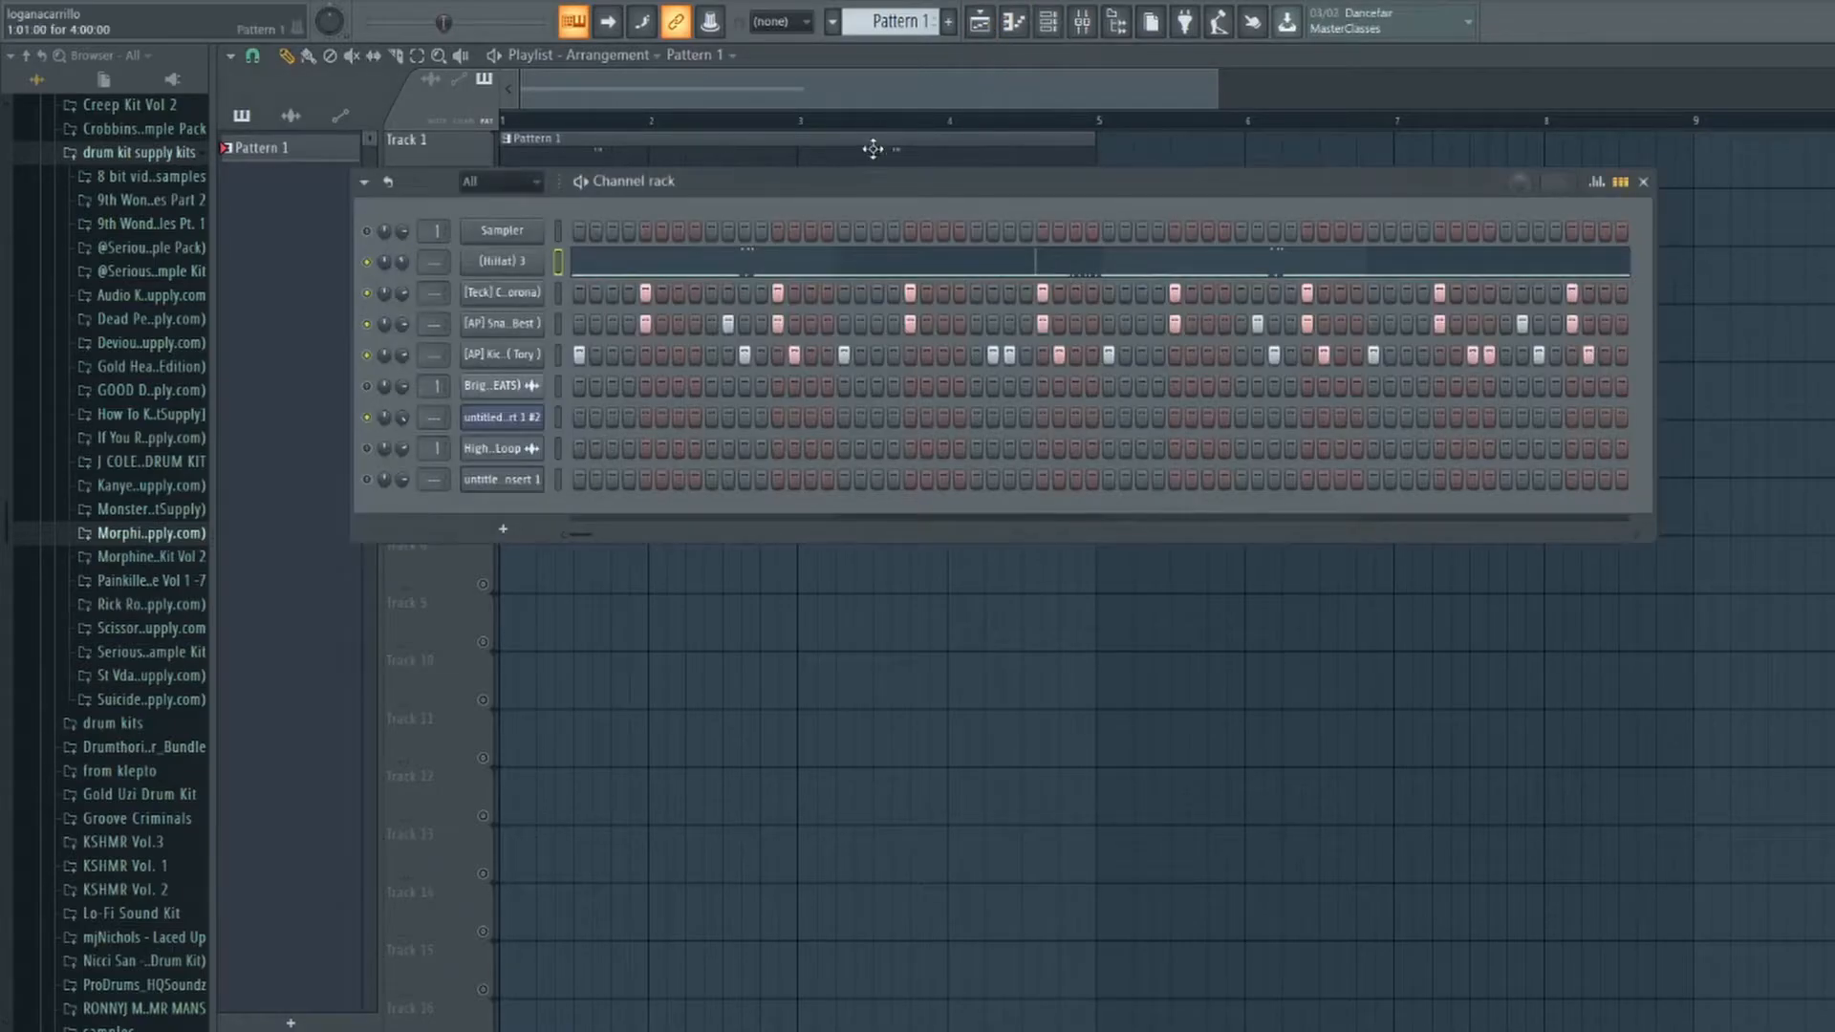
left_click(497, 417)
left_click(613, 151)
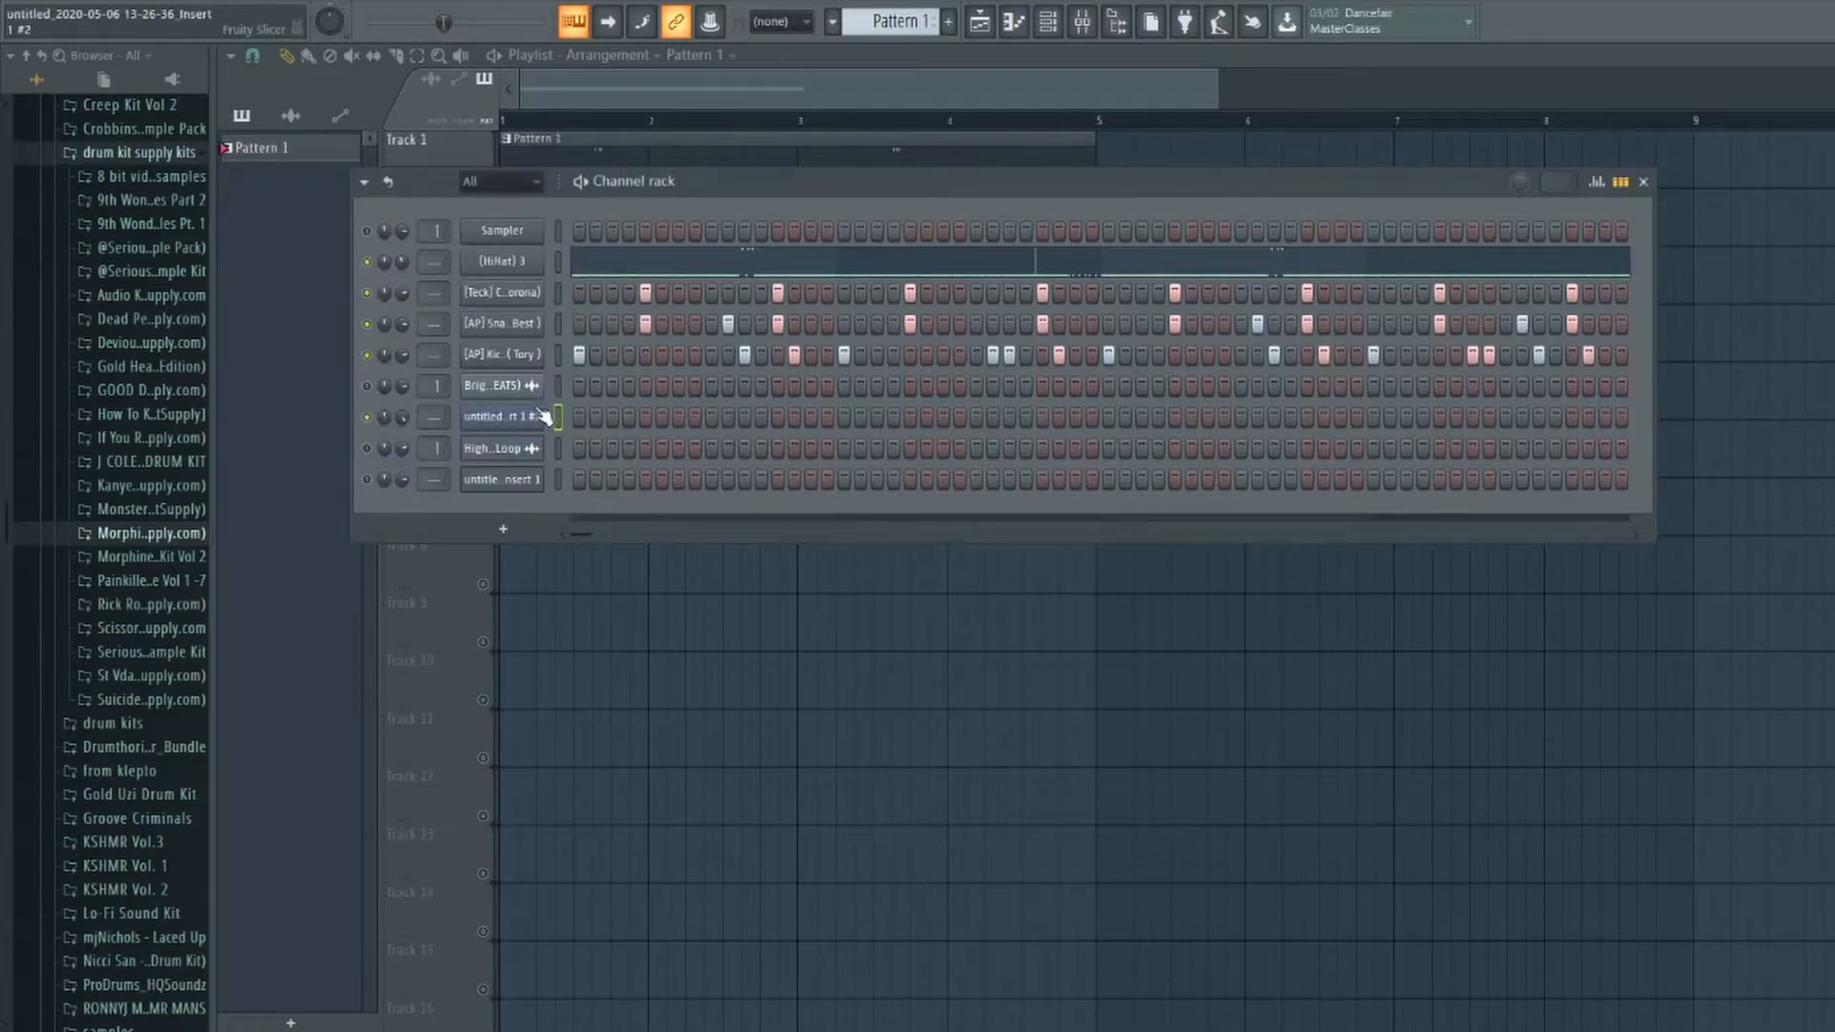
right_click(537, 417)
left_click(589, 617)
left_click(1090, 573)
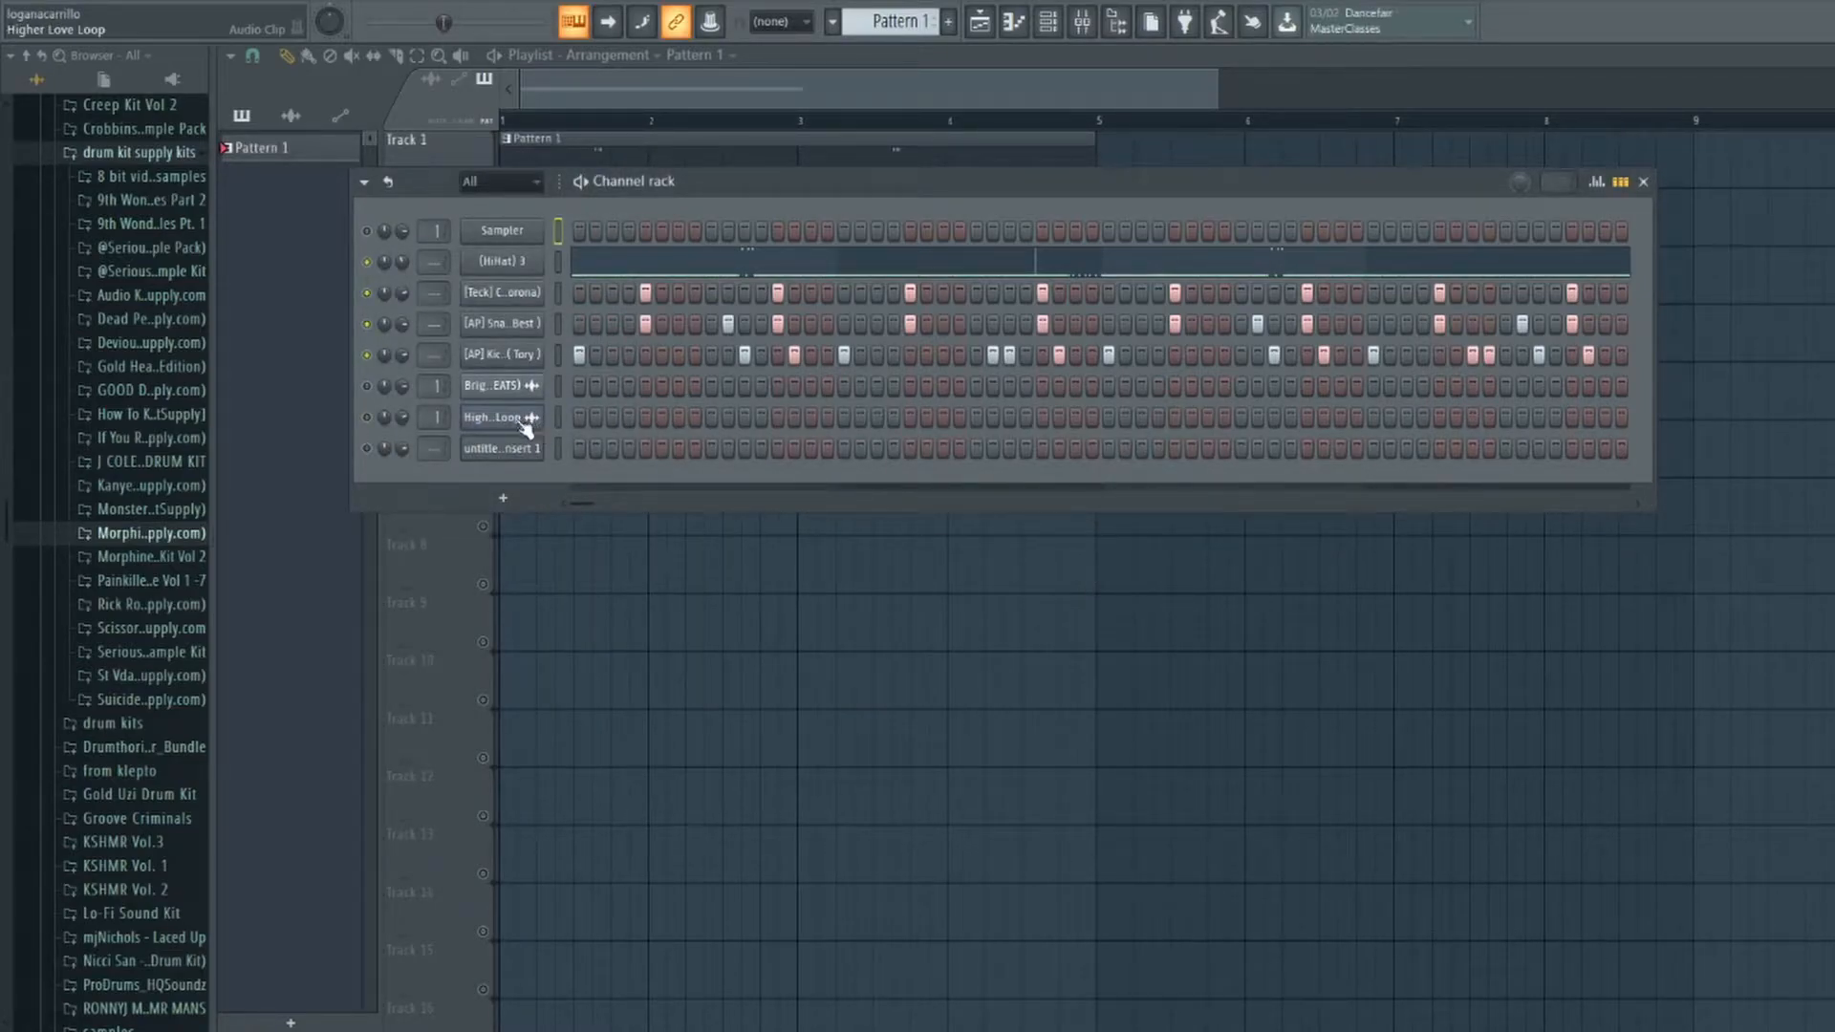
Open the Higher Love Loop channel and place its audio clip at the start of playlist Track 2.
left_click(524, 420)
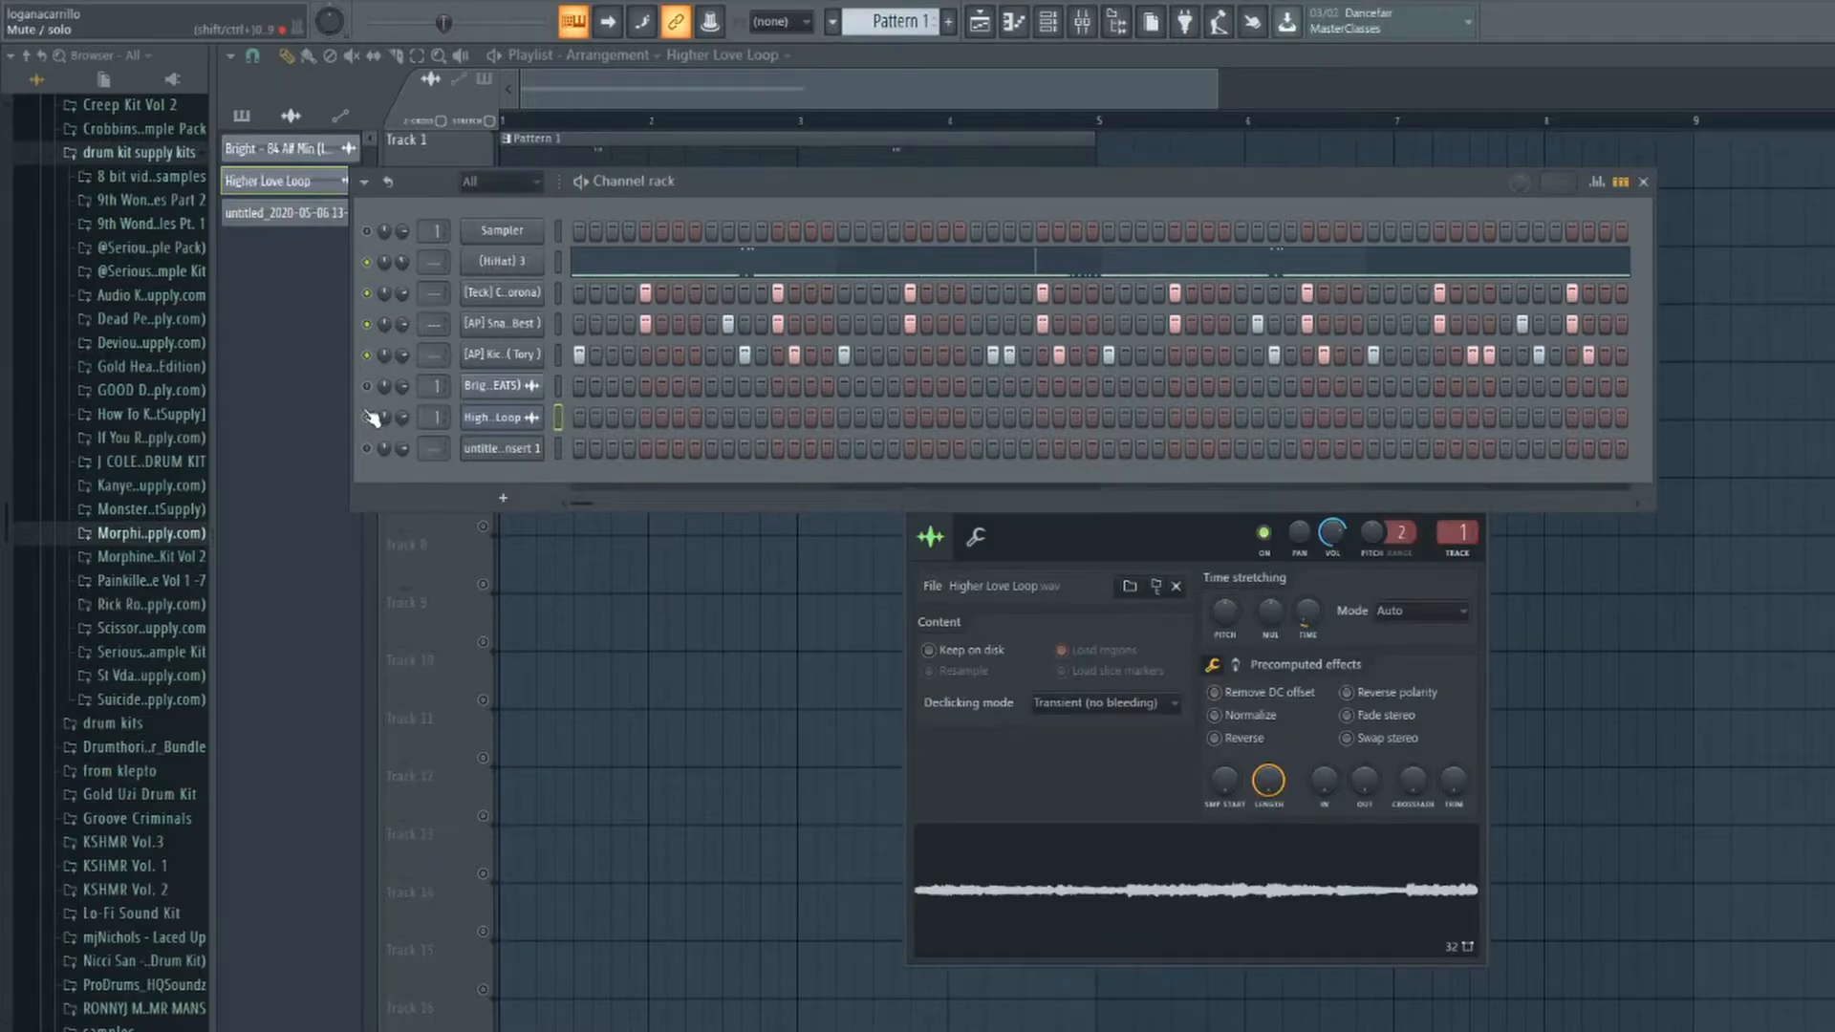
left_click_drag(1021, 885, 676, 543)
left_click_drag(808, 556, 564, 205)
double_click(570, 214)
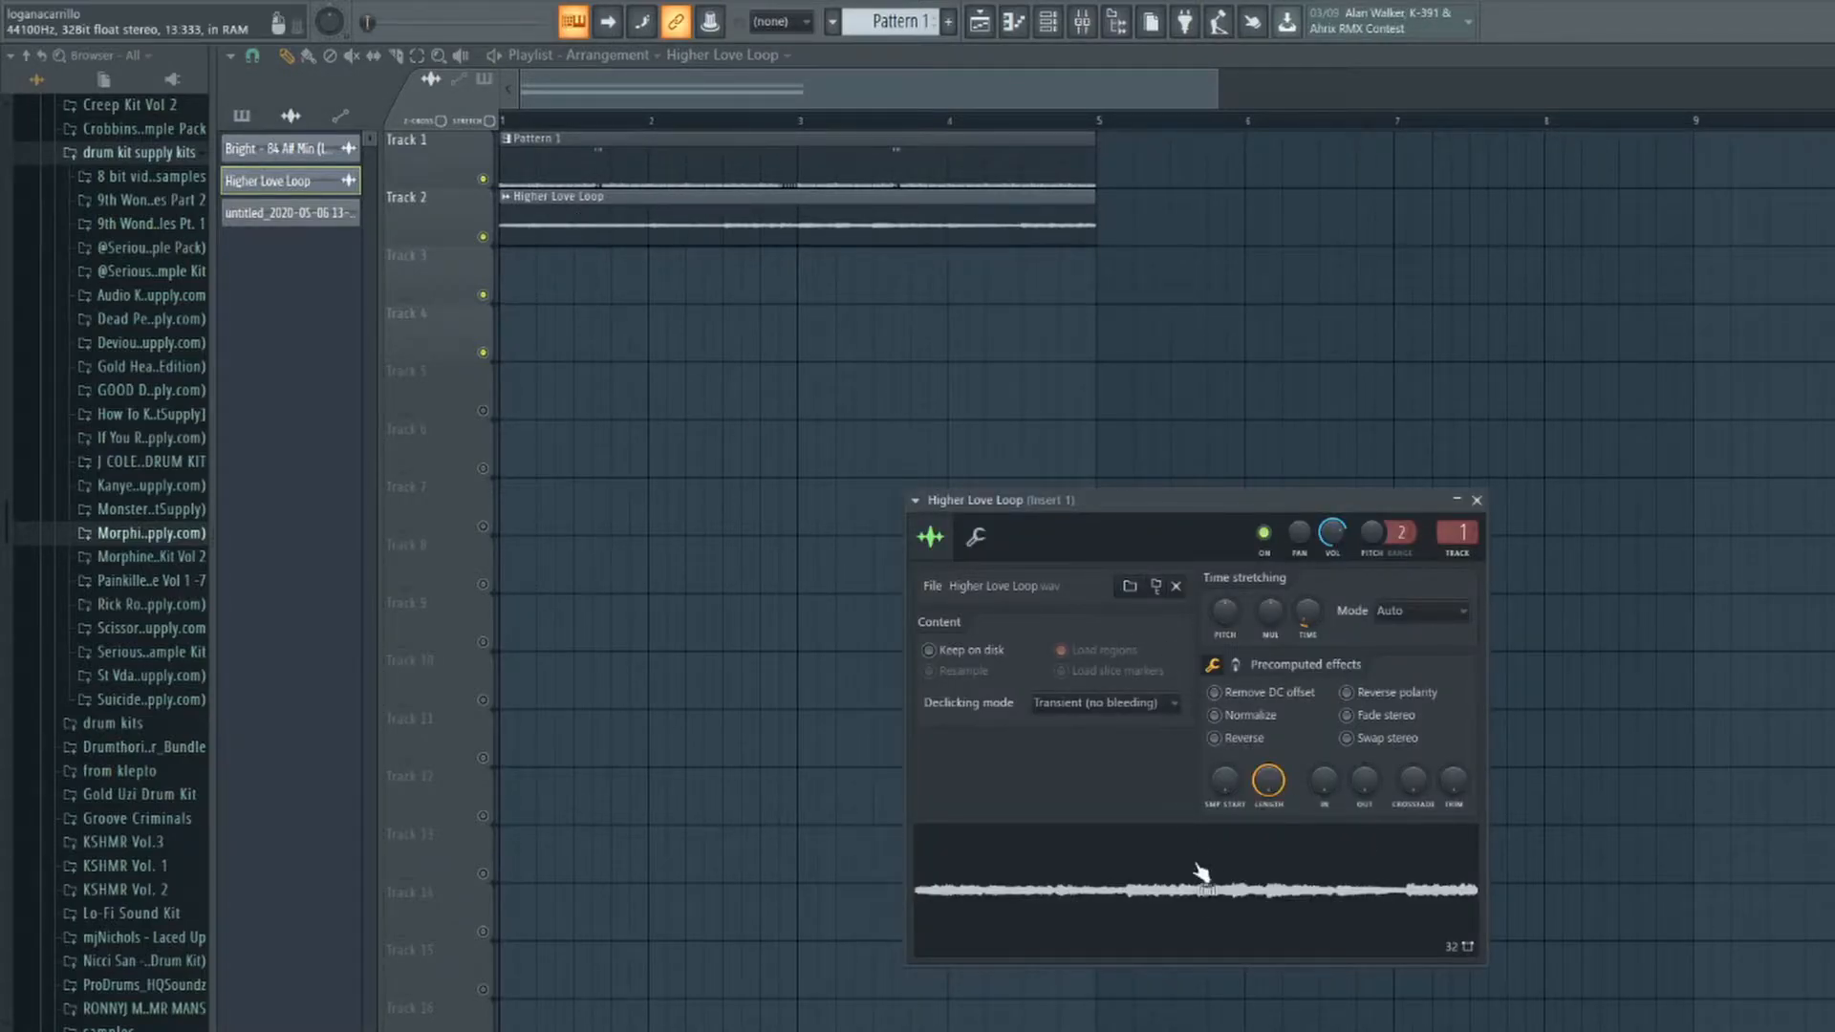
Load Higher Love Loop.wav into KeyFinder, read its detected key, and close KeyFinder.
left_click_drag(1192, 873, 963, 468)
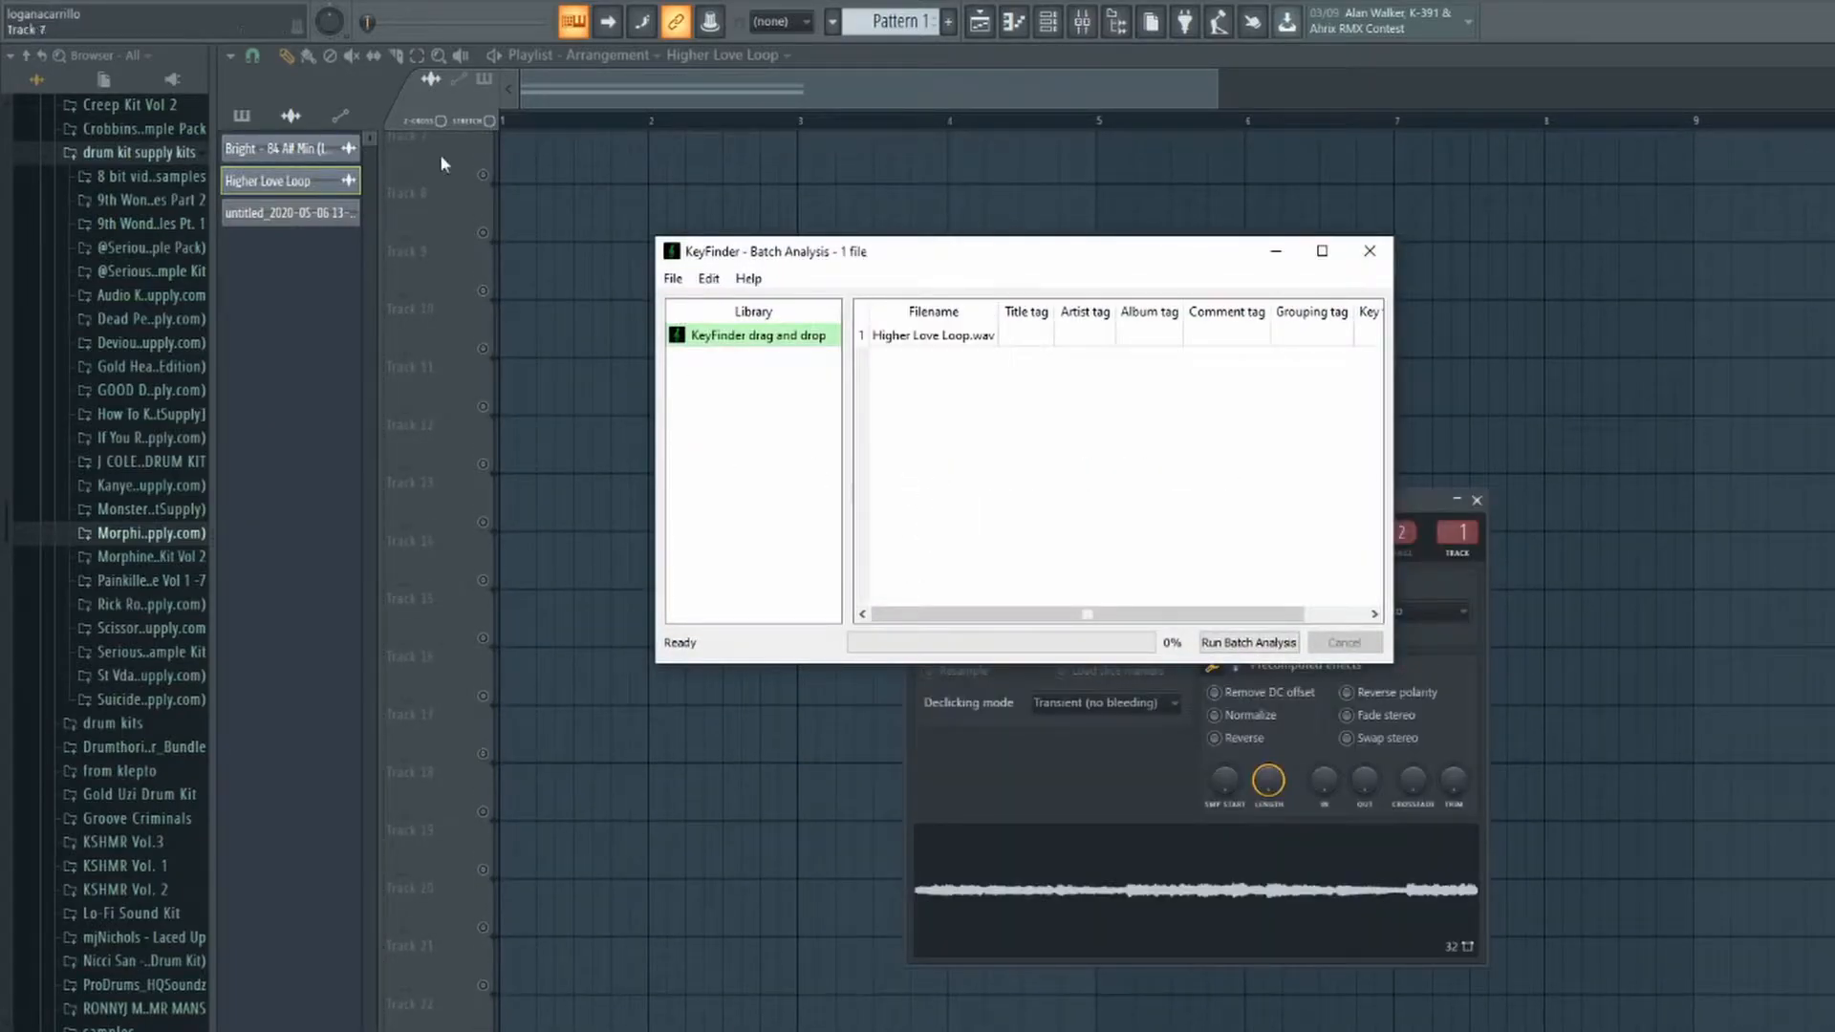
left_click(493, 13)
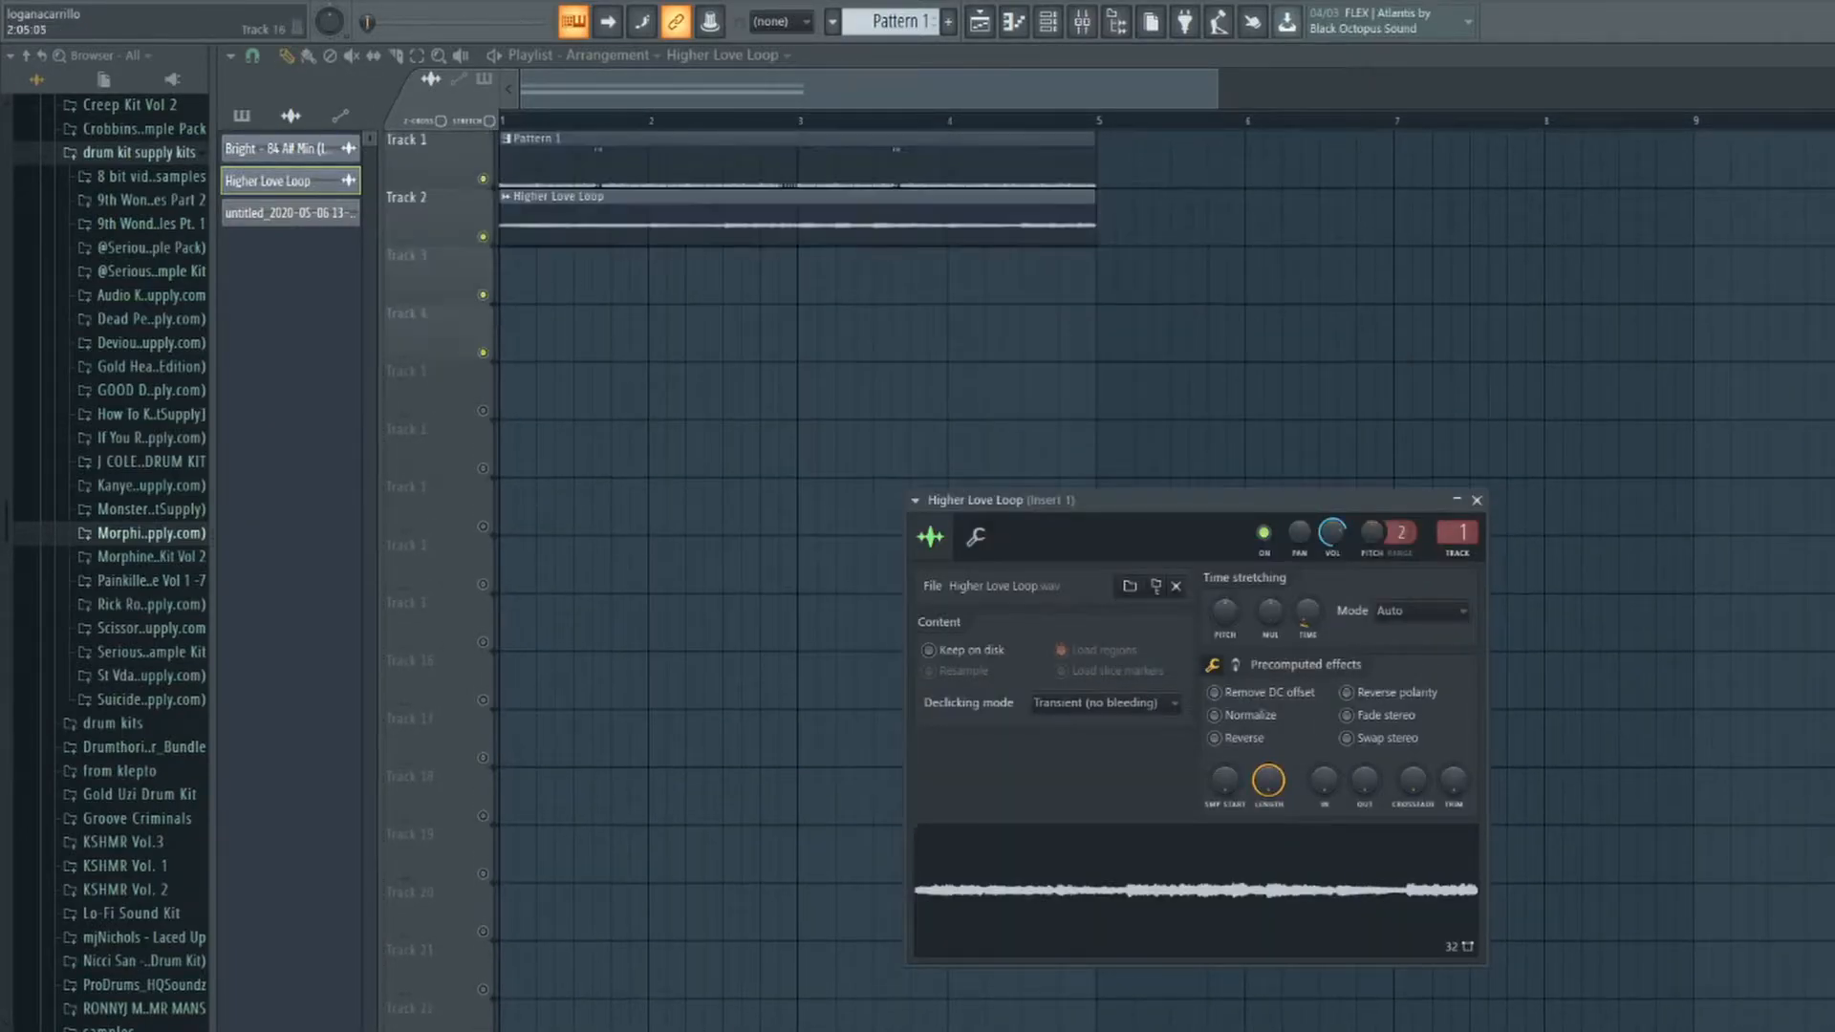
left_click(697, 1031)
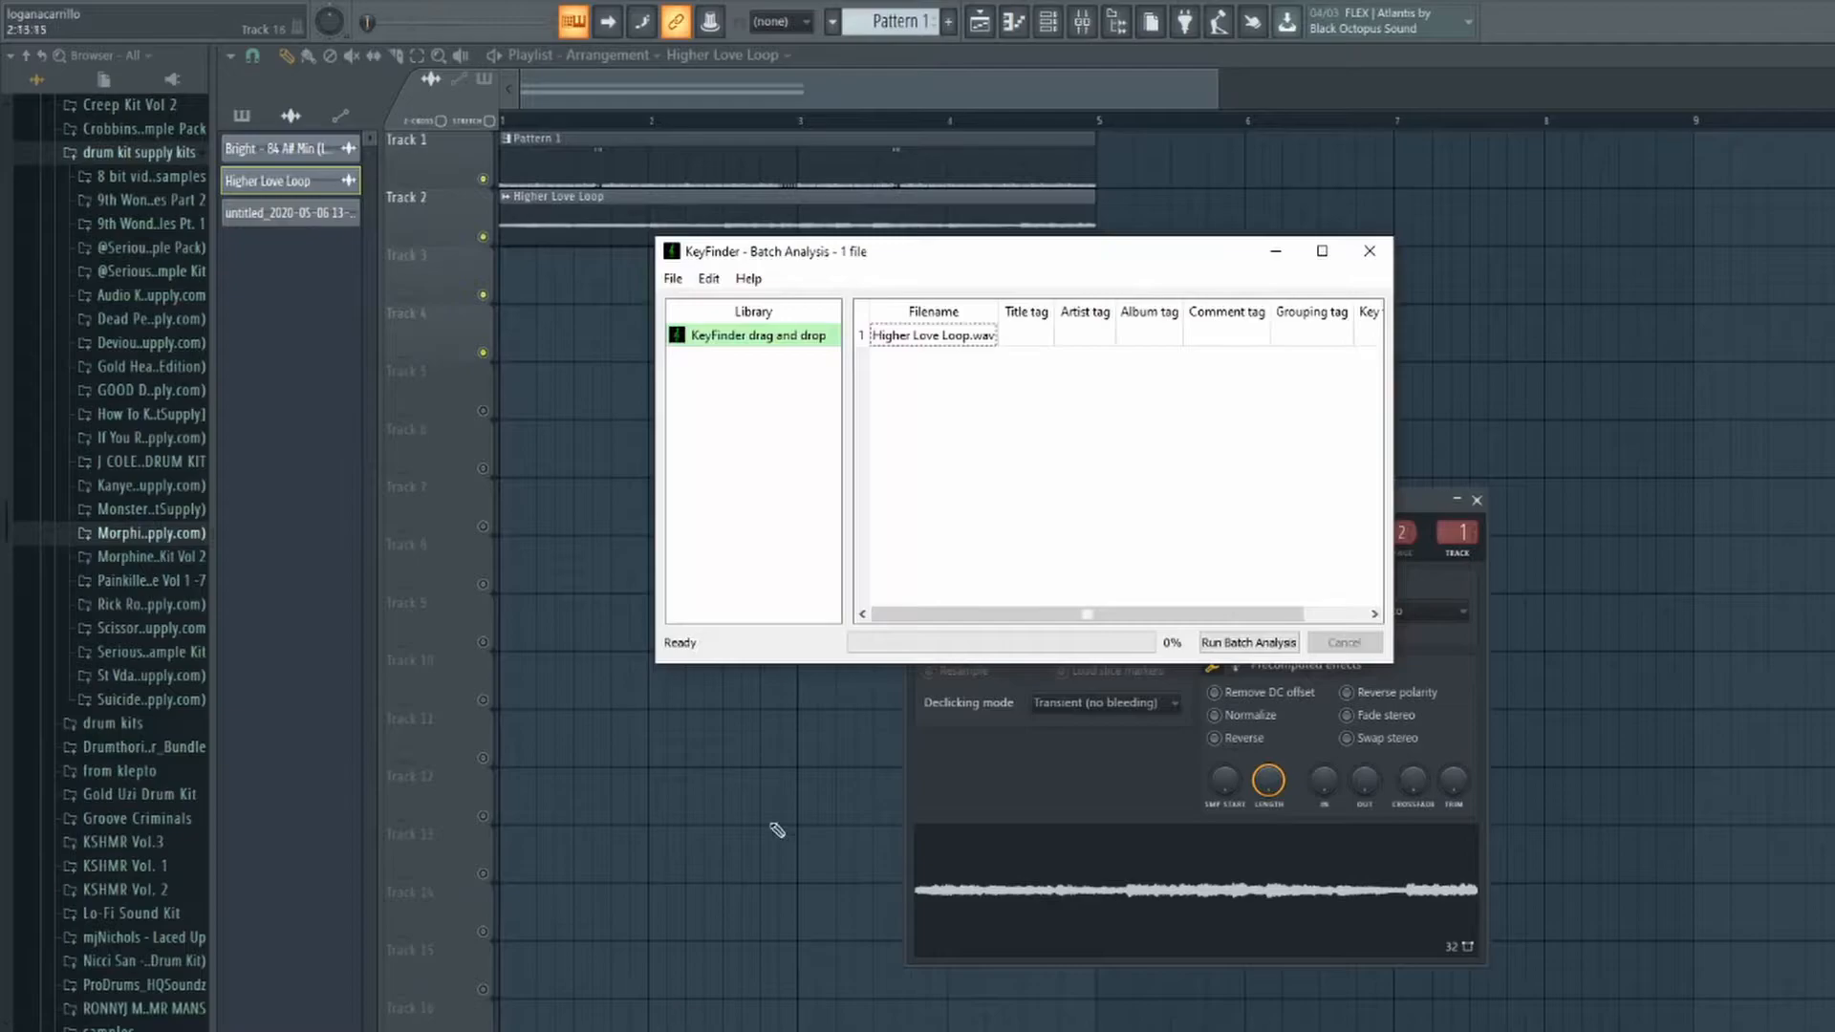
left_click_drag(1045, 261, 971, 273)
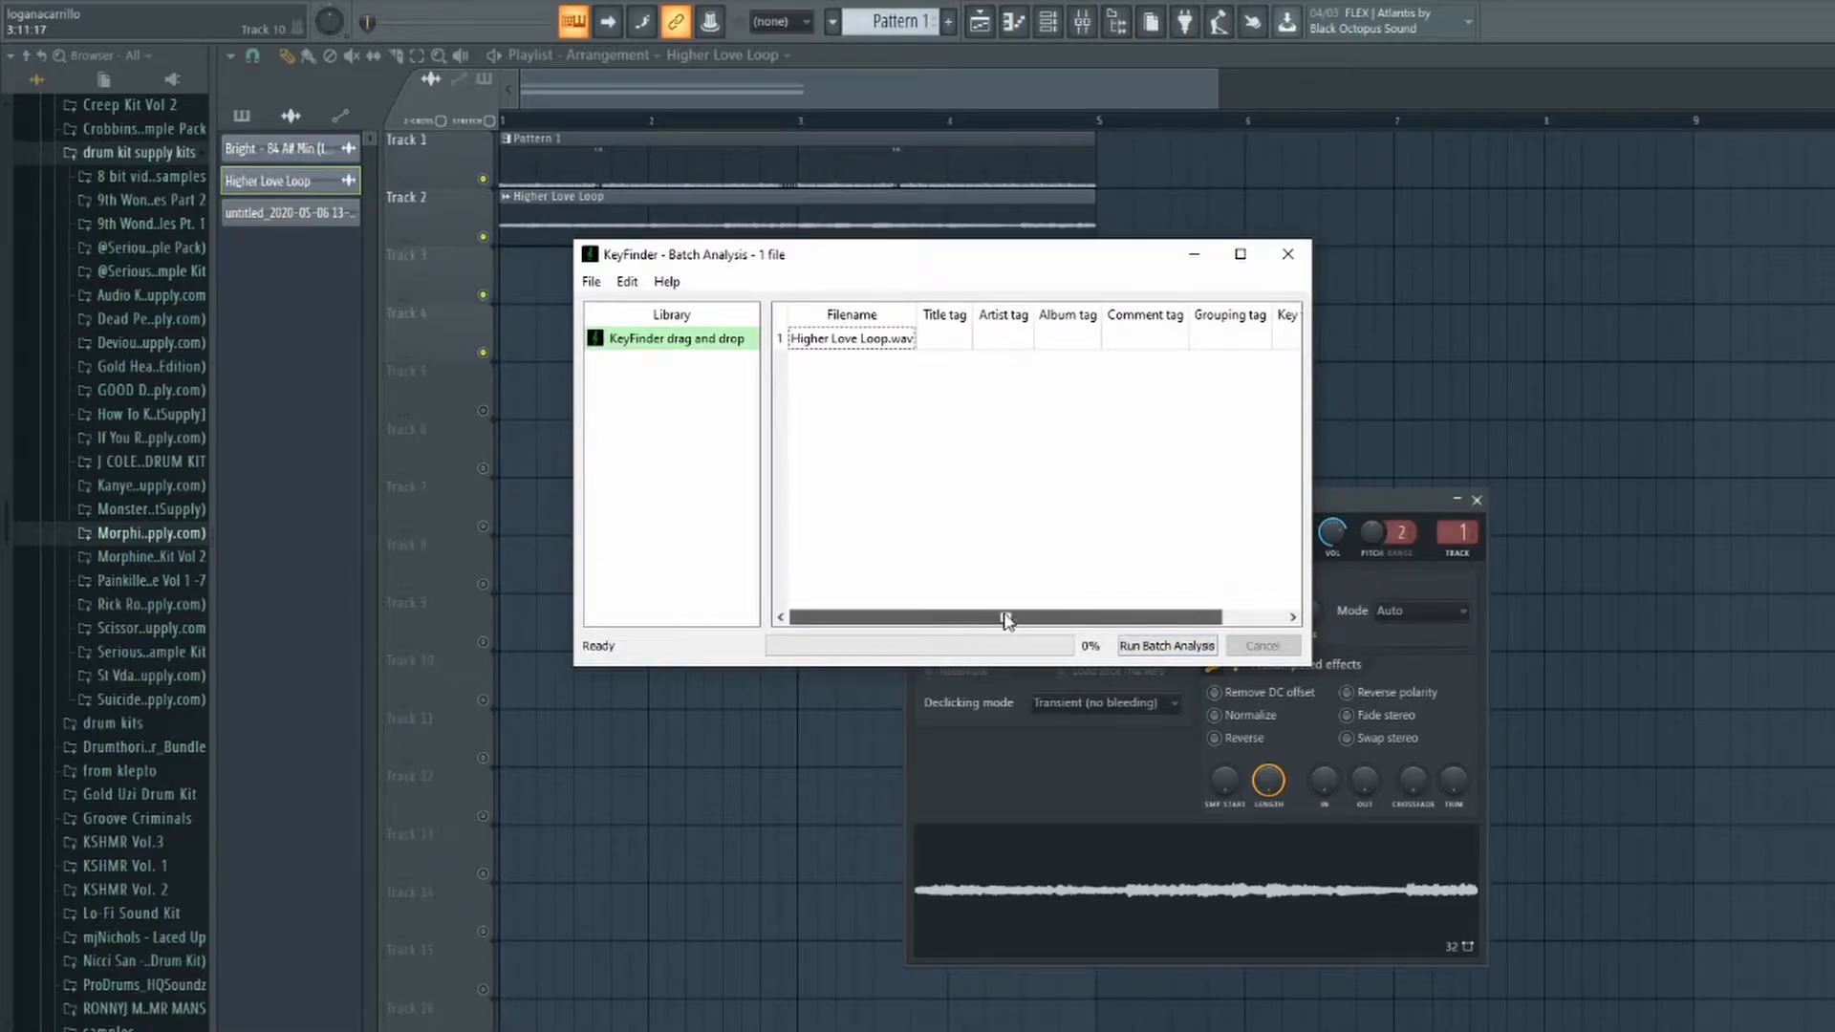
left_click_drag(1005, 619, 1176, 616)
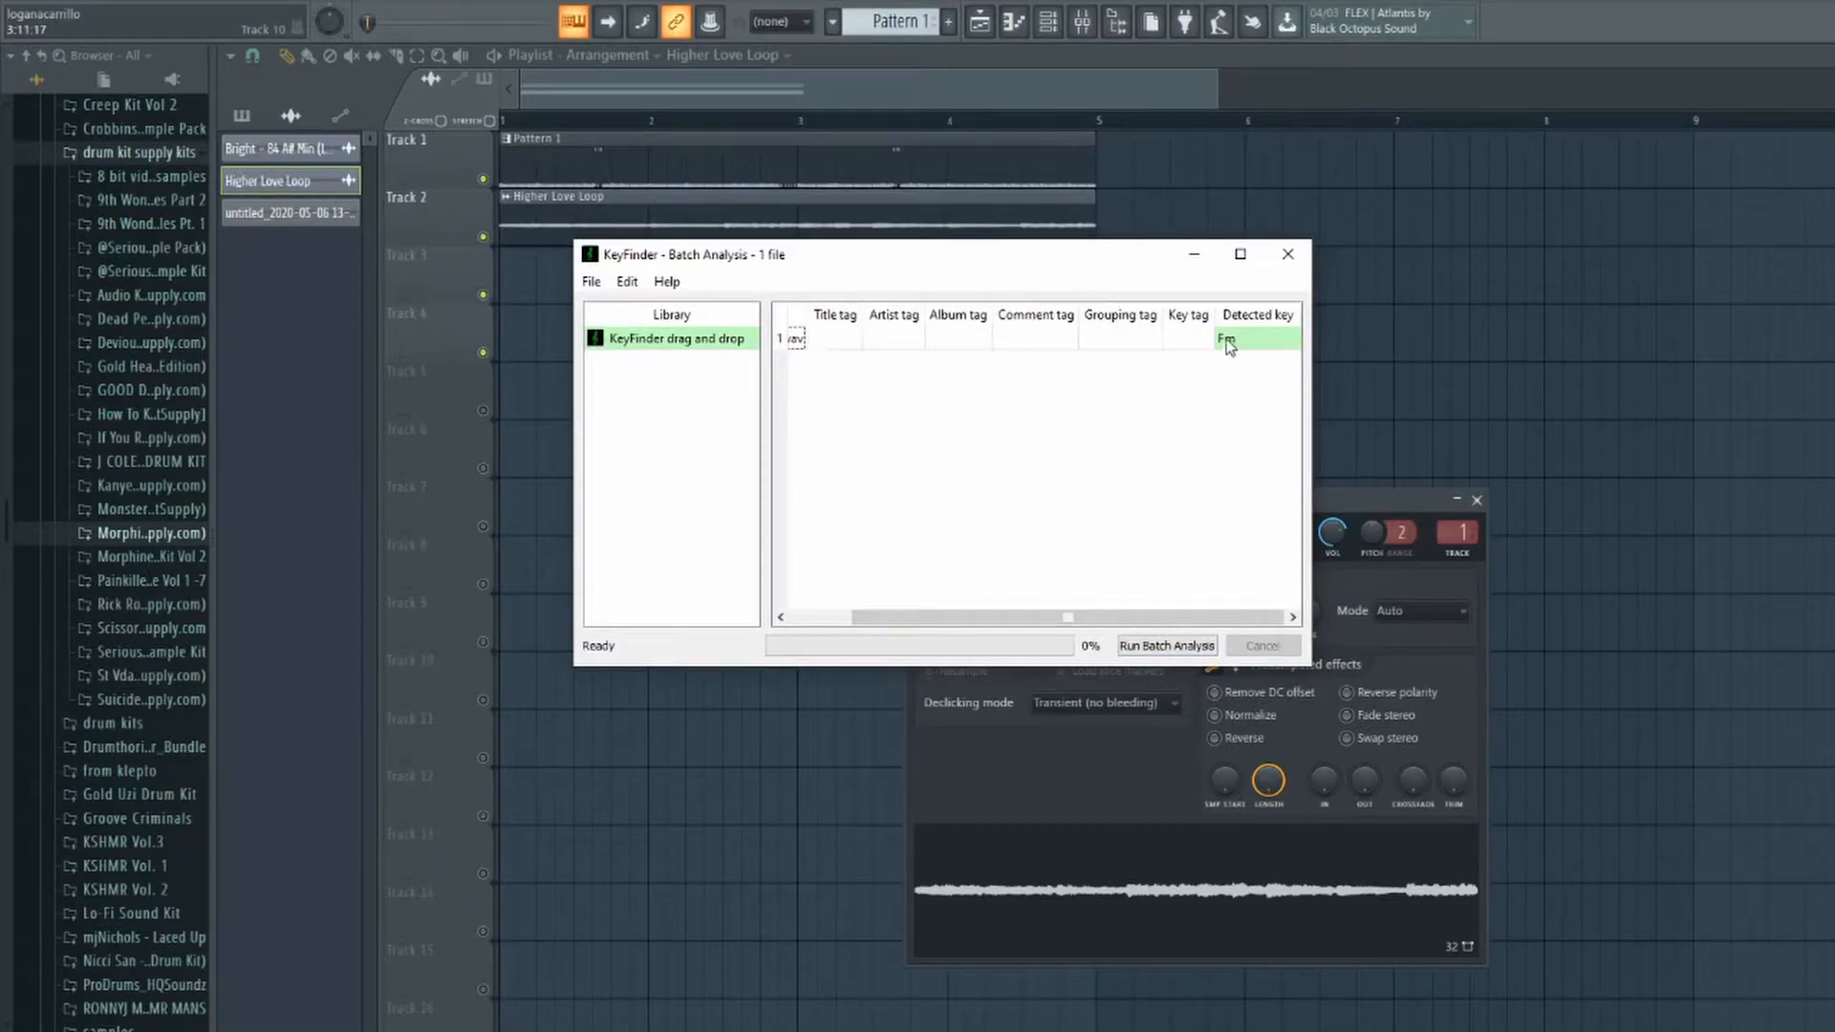
left_click(1287, 253)
right_click(1225, 615)
left_click(1240, 631)
right_click(1241, 441)
left_click(918, 155)
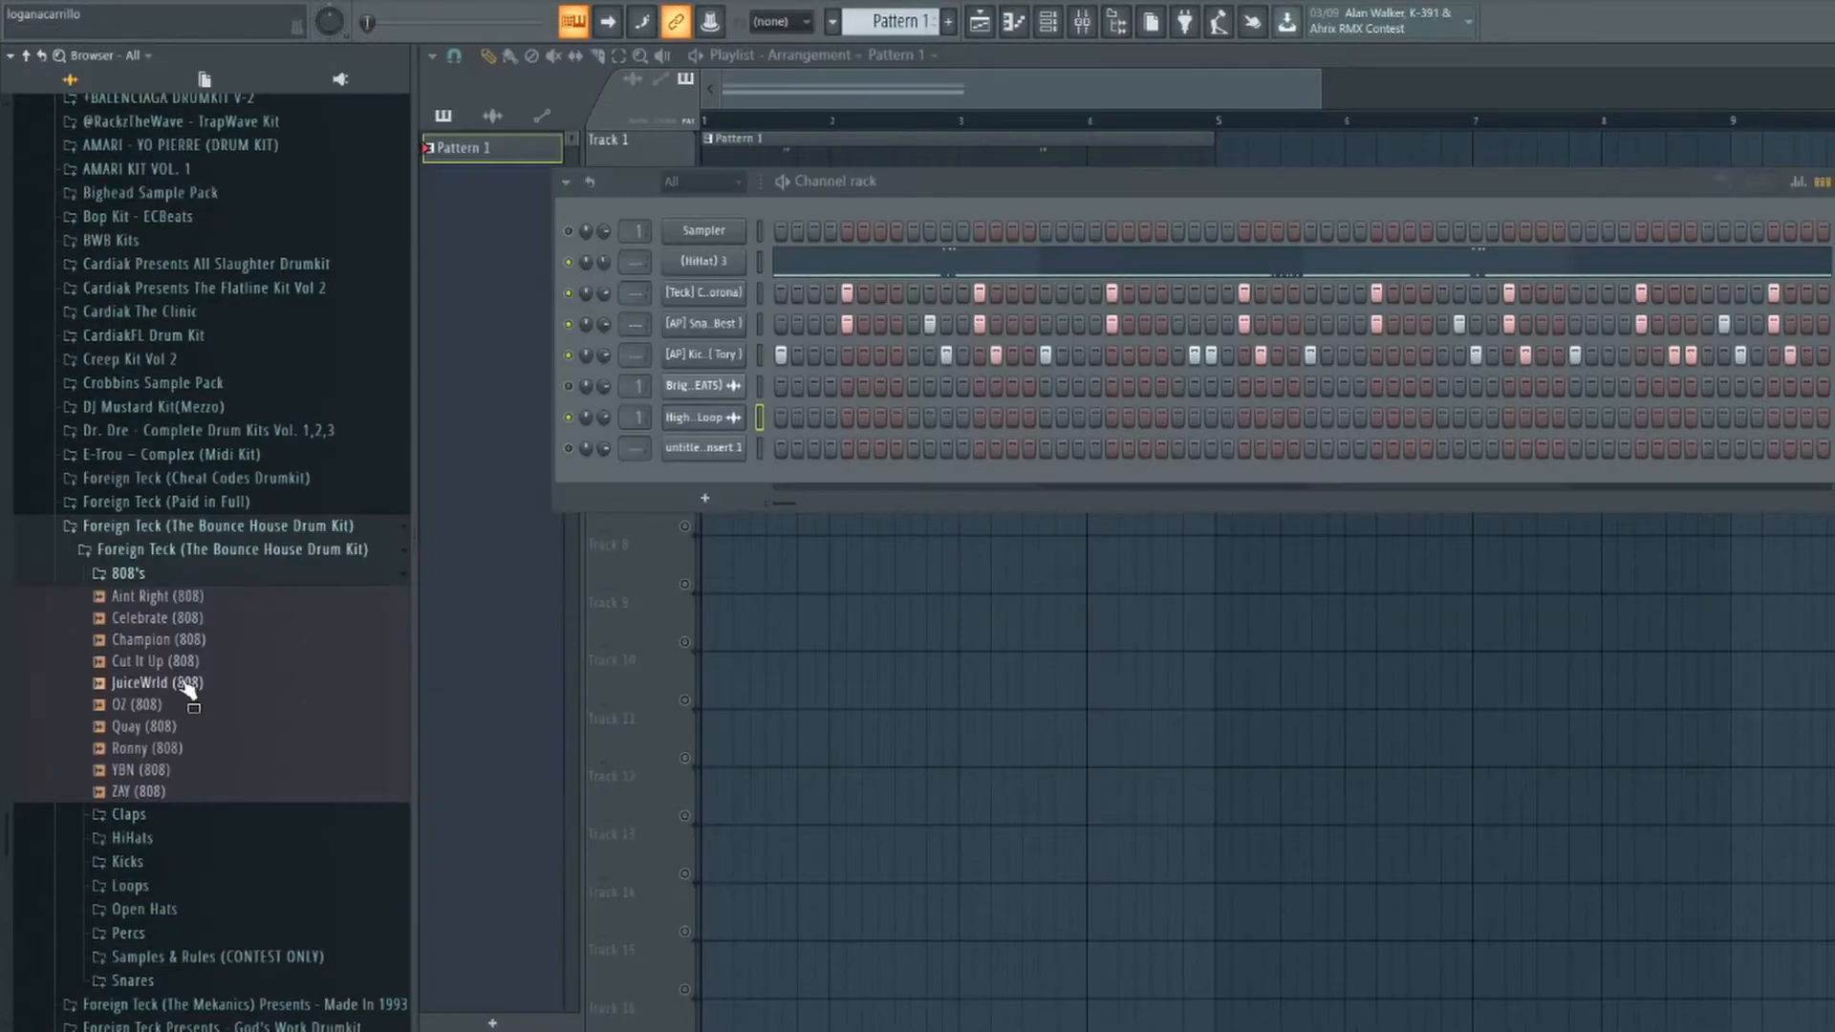
Add the OZ (808) sample from The Bounce House Drum Kit as a channel below the hi-hat and enable its volume envelope.
left_click(170, 705)
left_click_drag(172, 712, 371, 528)
left_click_drag(645, 278, 646, 287)
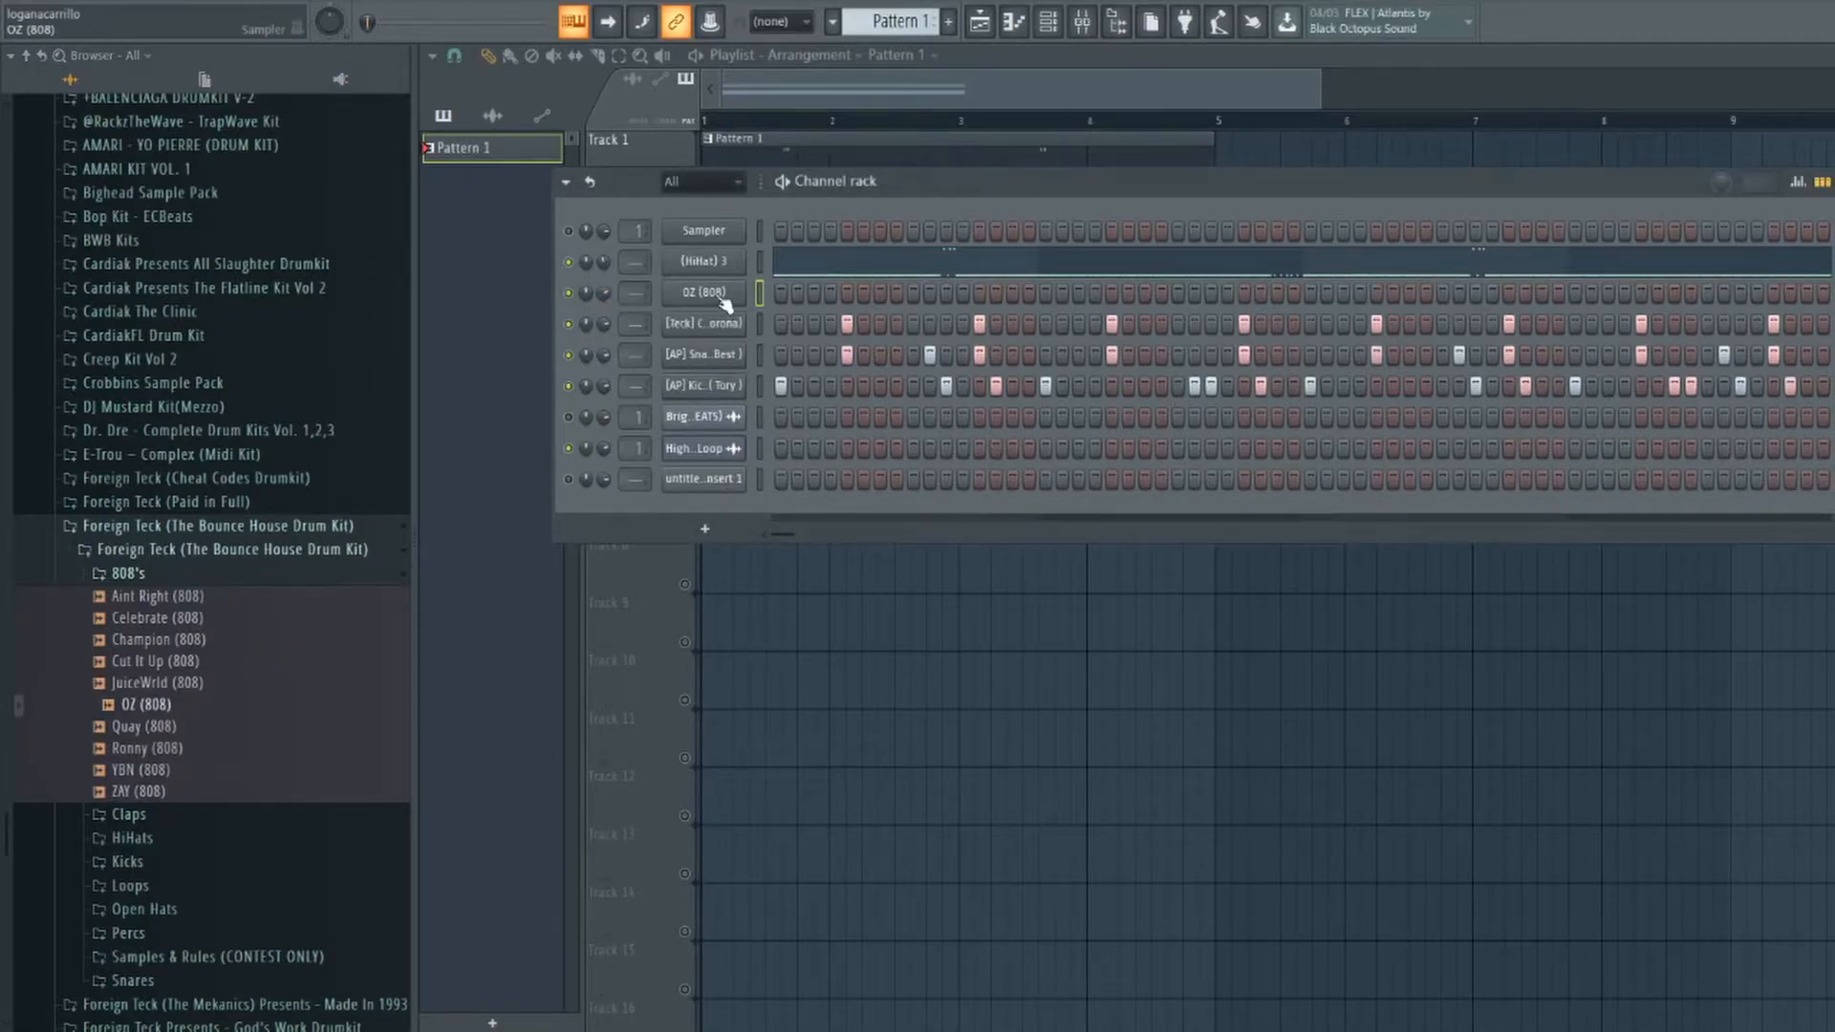
left_click_drag(618, 476, 744, 511)
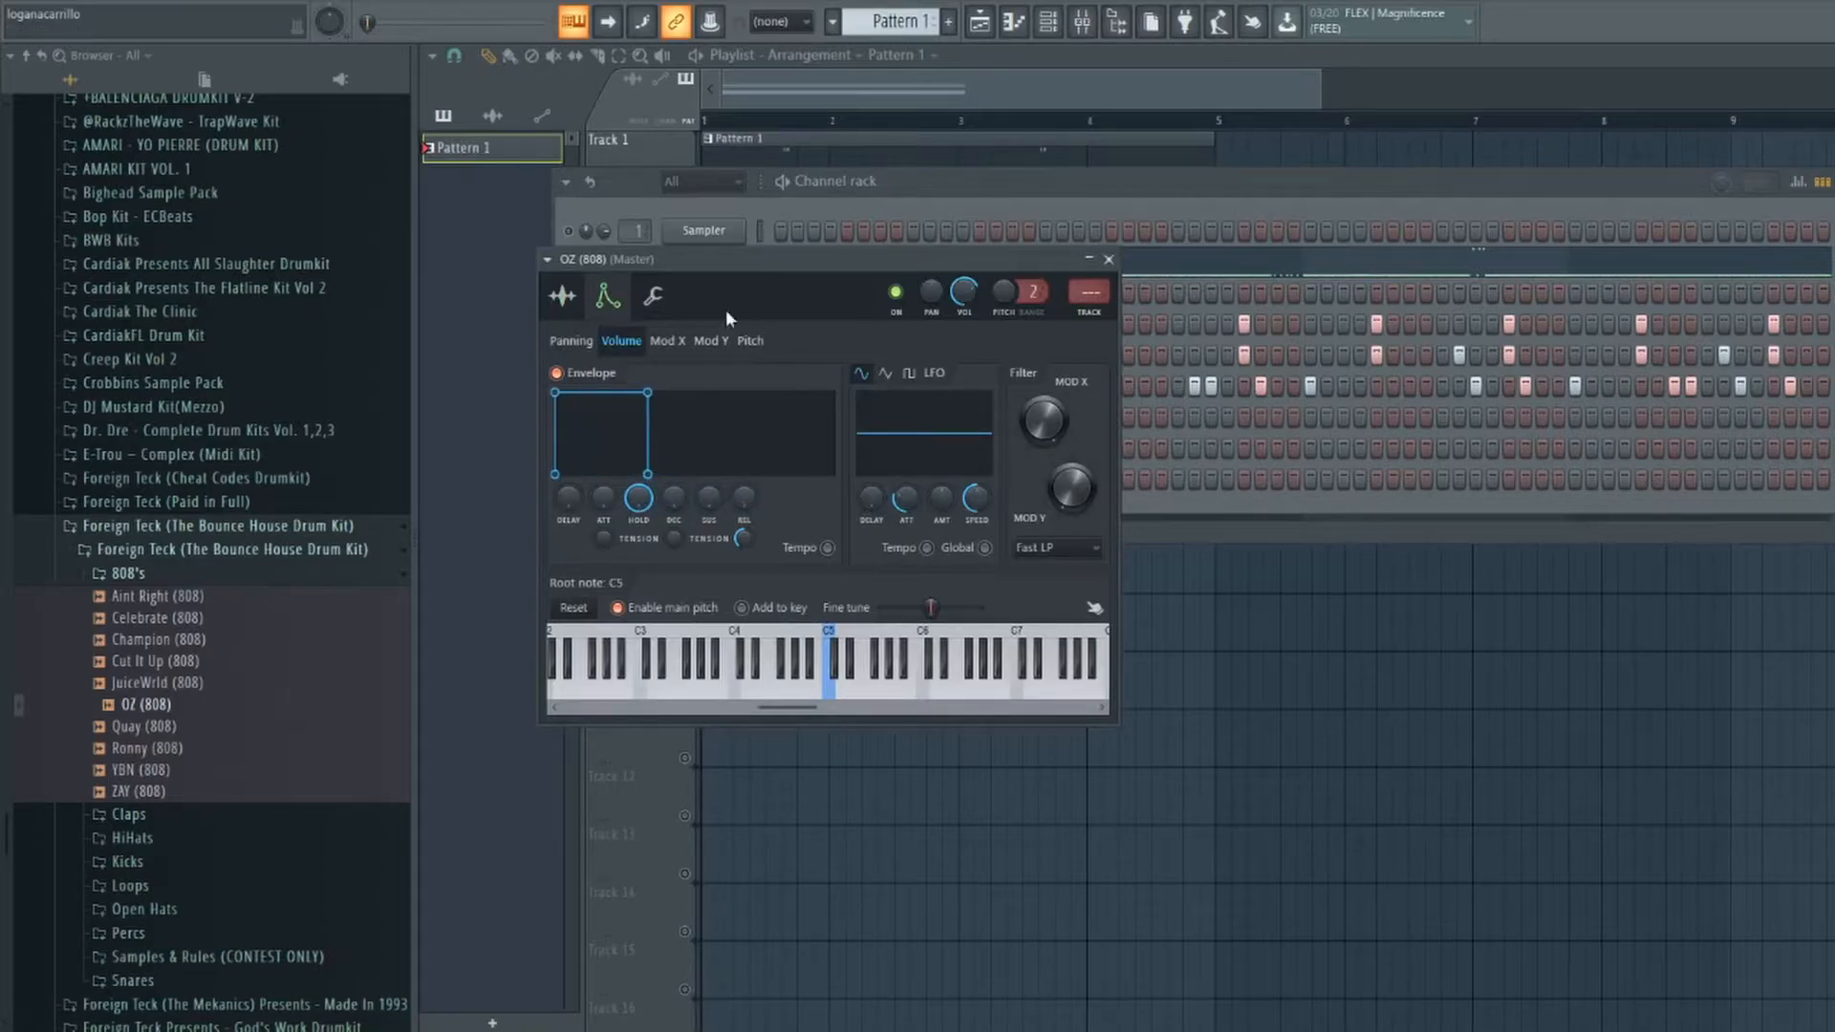
Open the OZ (808) channel's piano roll and set its scale highlighting root to F in Minor Natural (Aeolian).
left_click(742, 226)
left_click(726, 208)
right_click(734, 292)
left_click(729, 291)
right_click(734, 295)
left_click(799, 294)
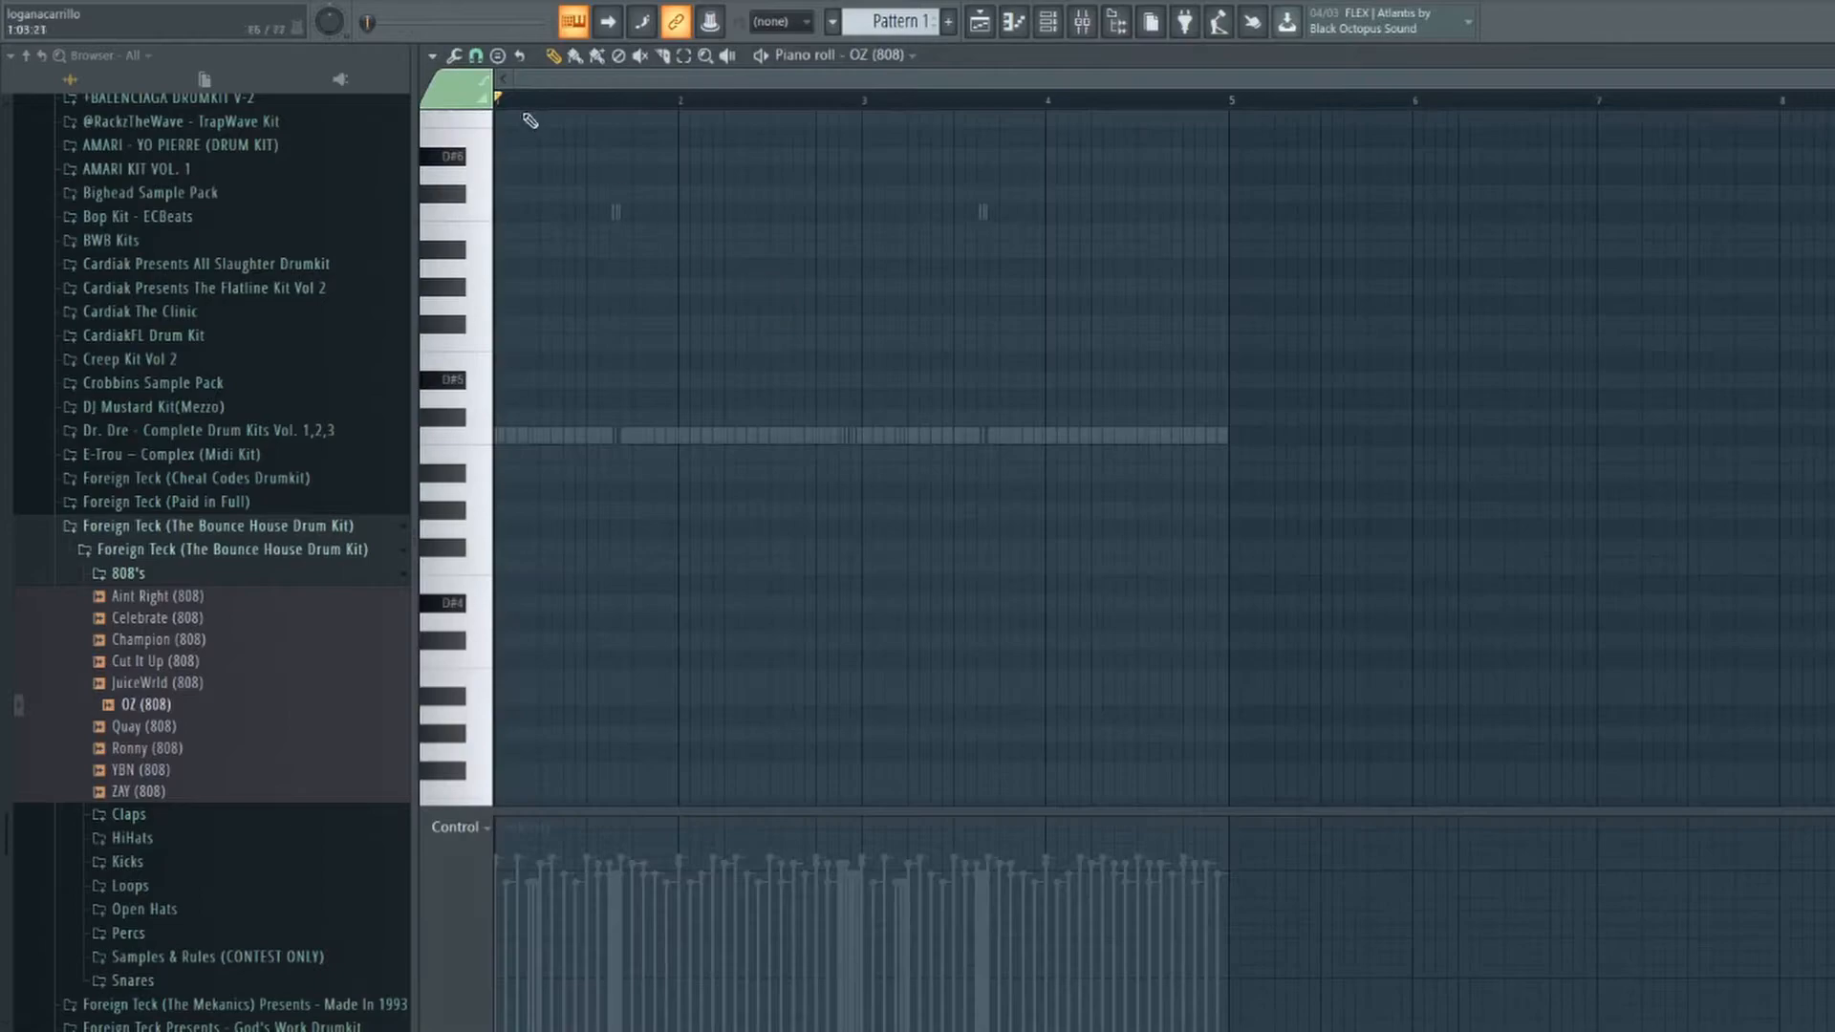
left_click(432, 55)
mouse_move(483, 181)
mouse_move(653, 203)
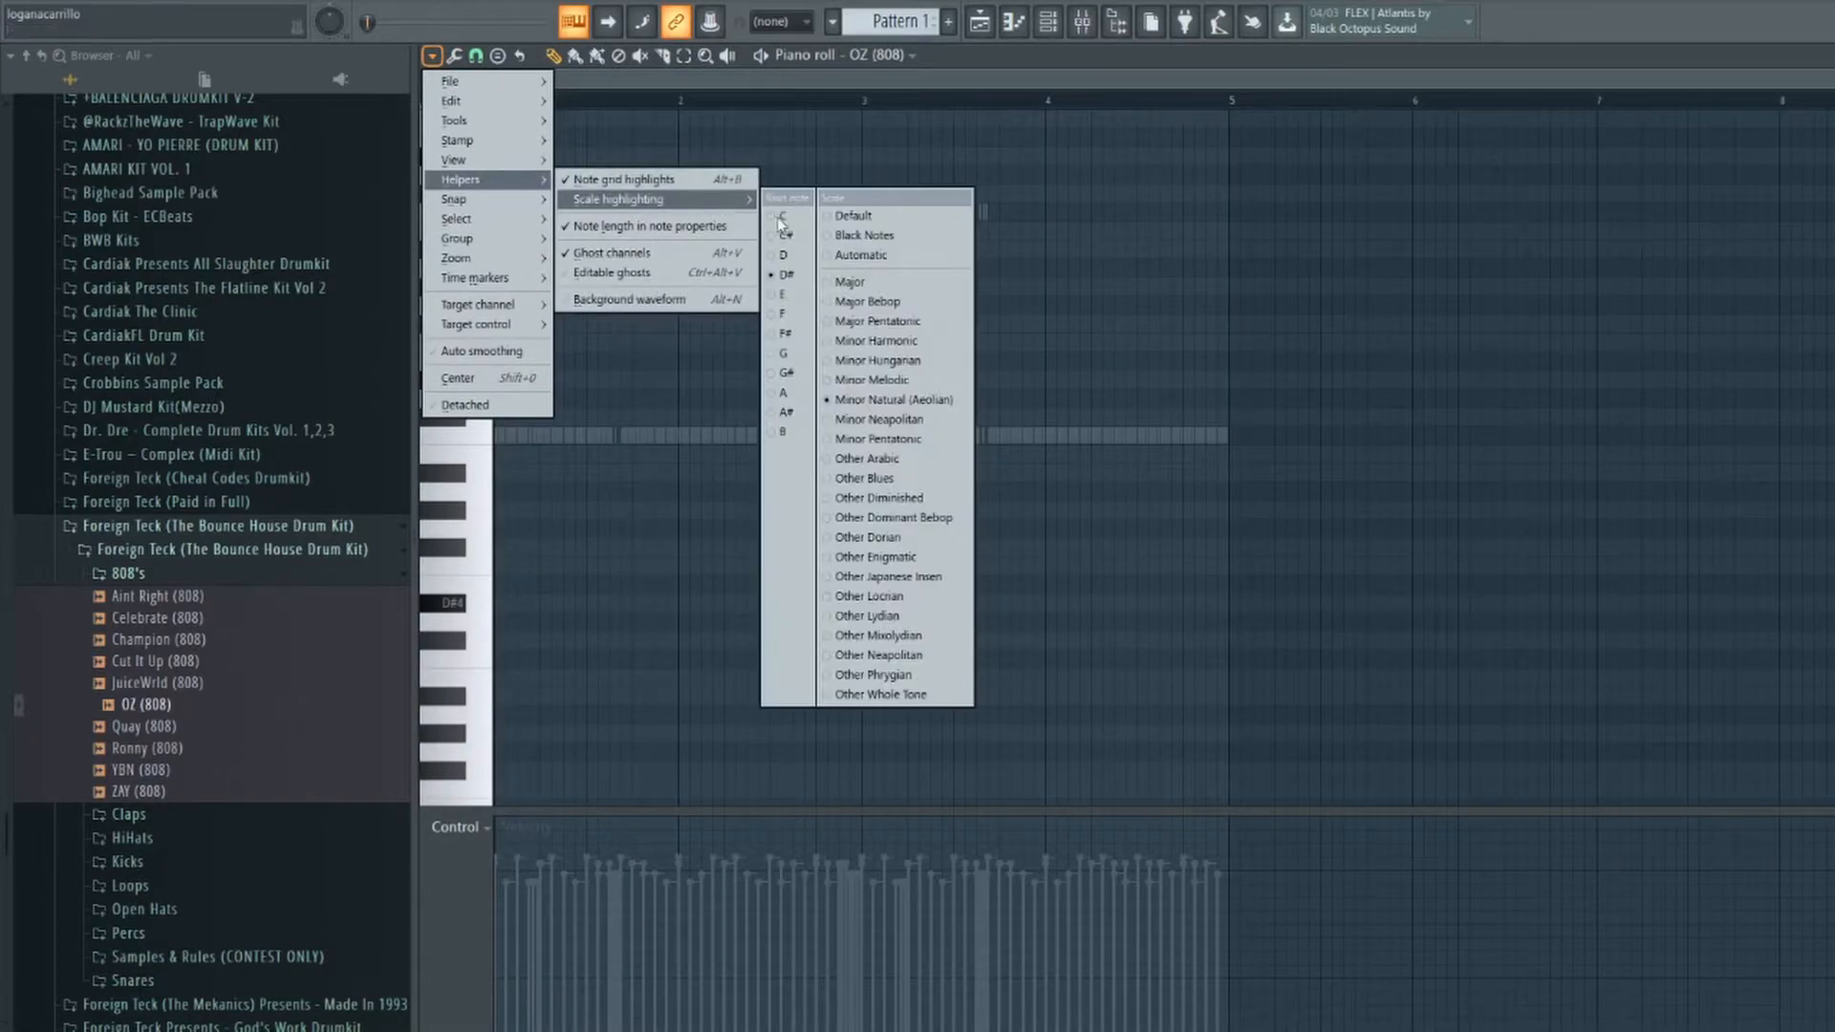
left_click(784, 316)
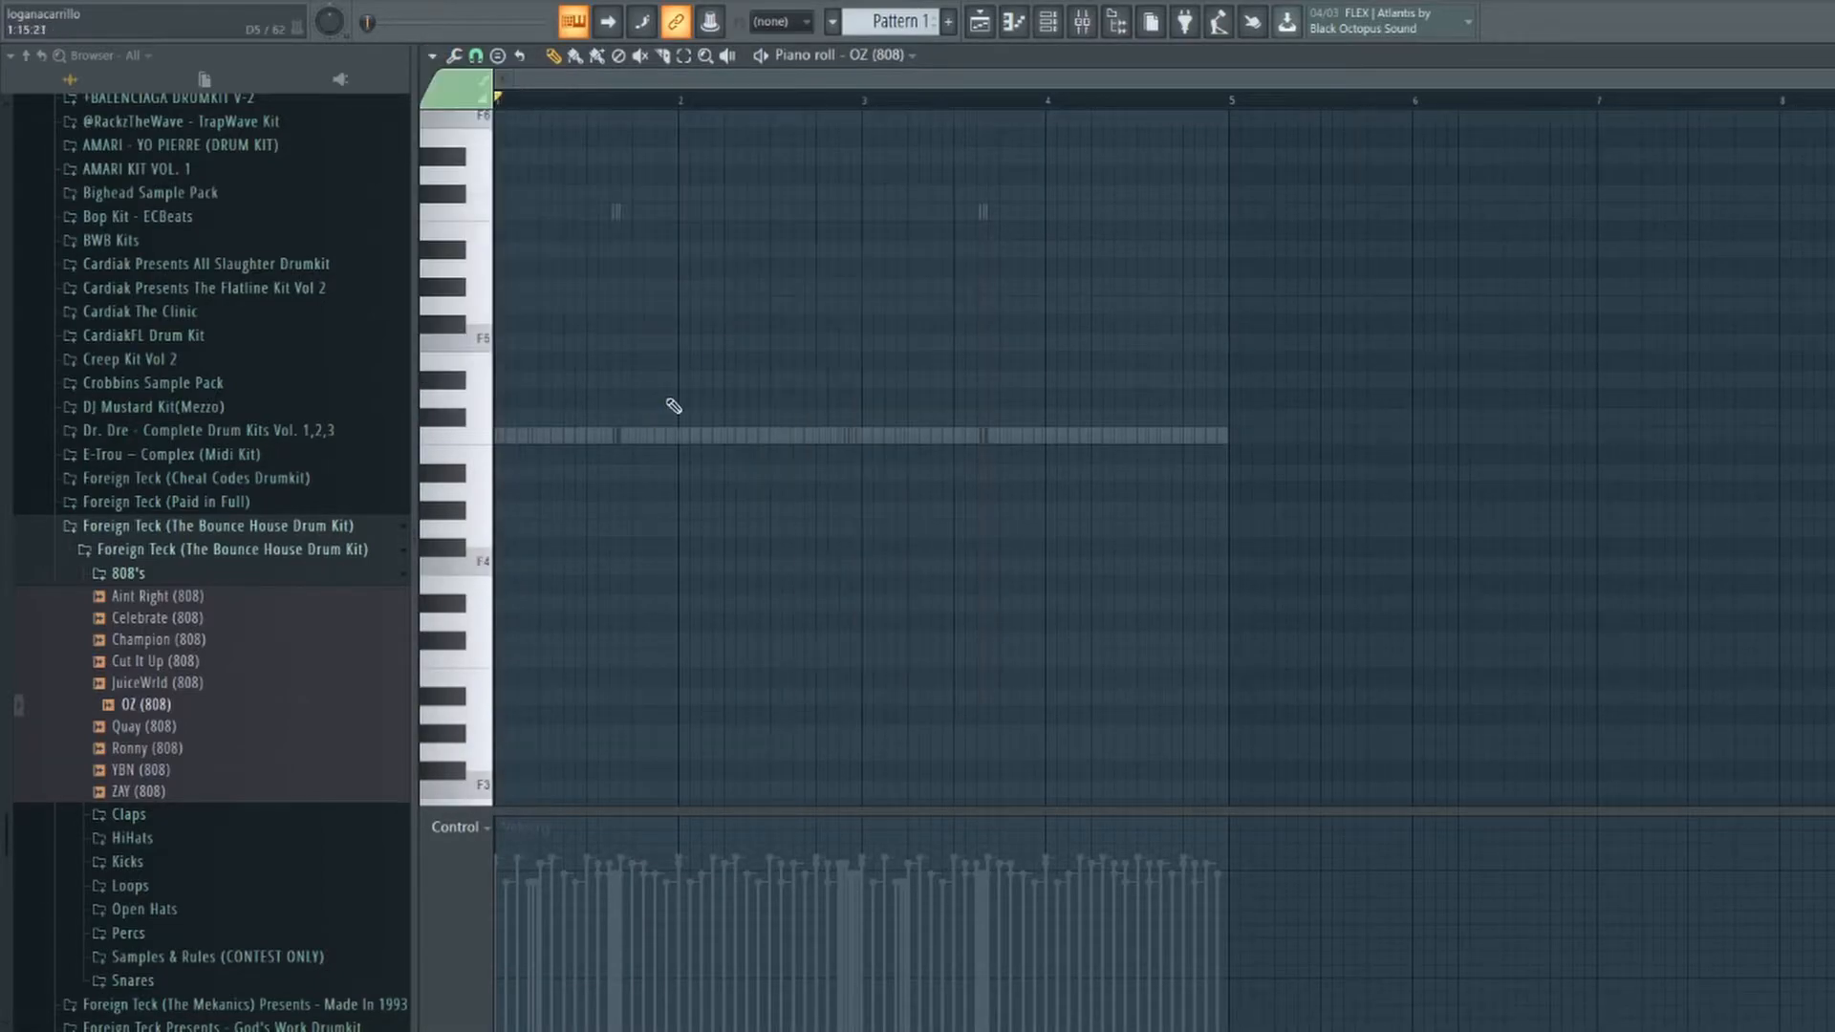
Place short OZ (808) notes at F5 on the start of bar 1, F5 on bar 2 step 11, and C5 one step earlier.
left_click(507, 337)
scroll(575, 96, "up", 3)
key("F5")
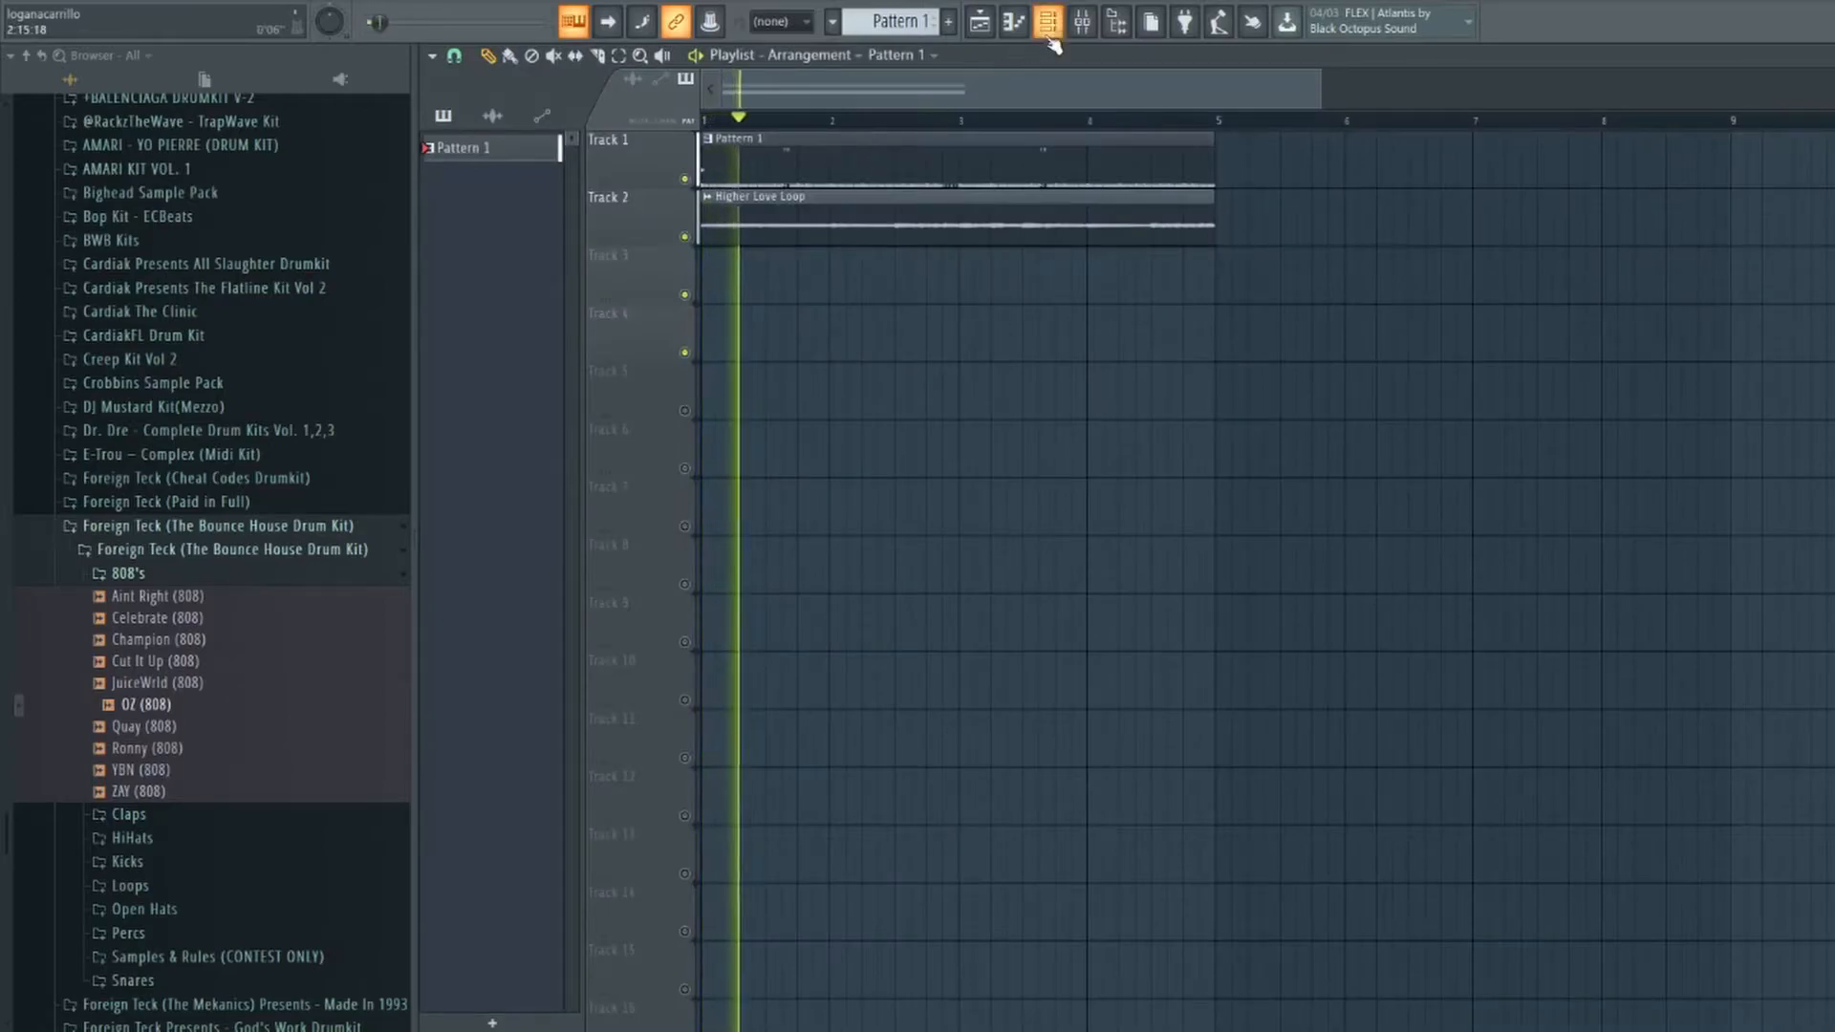
key("F6")
right_click(736, 291)
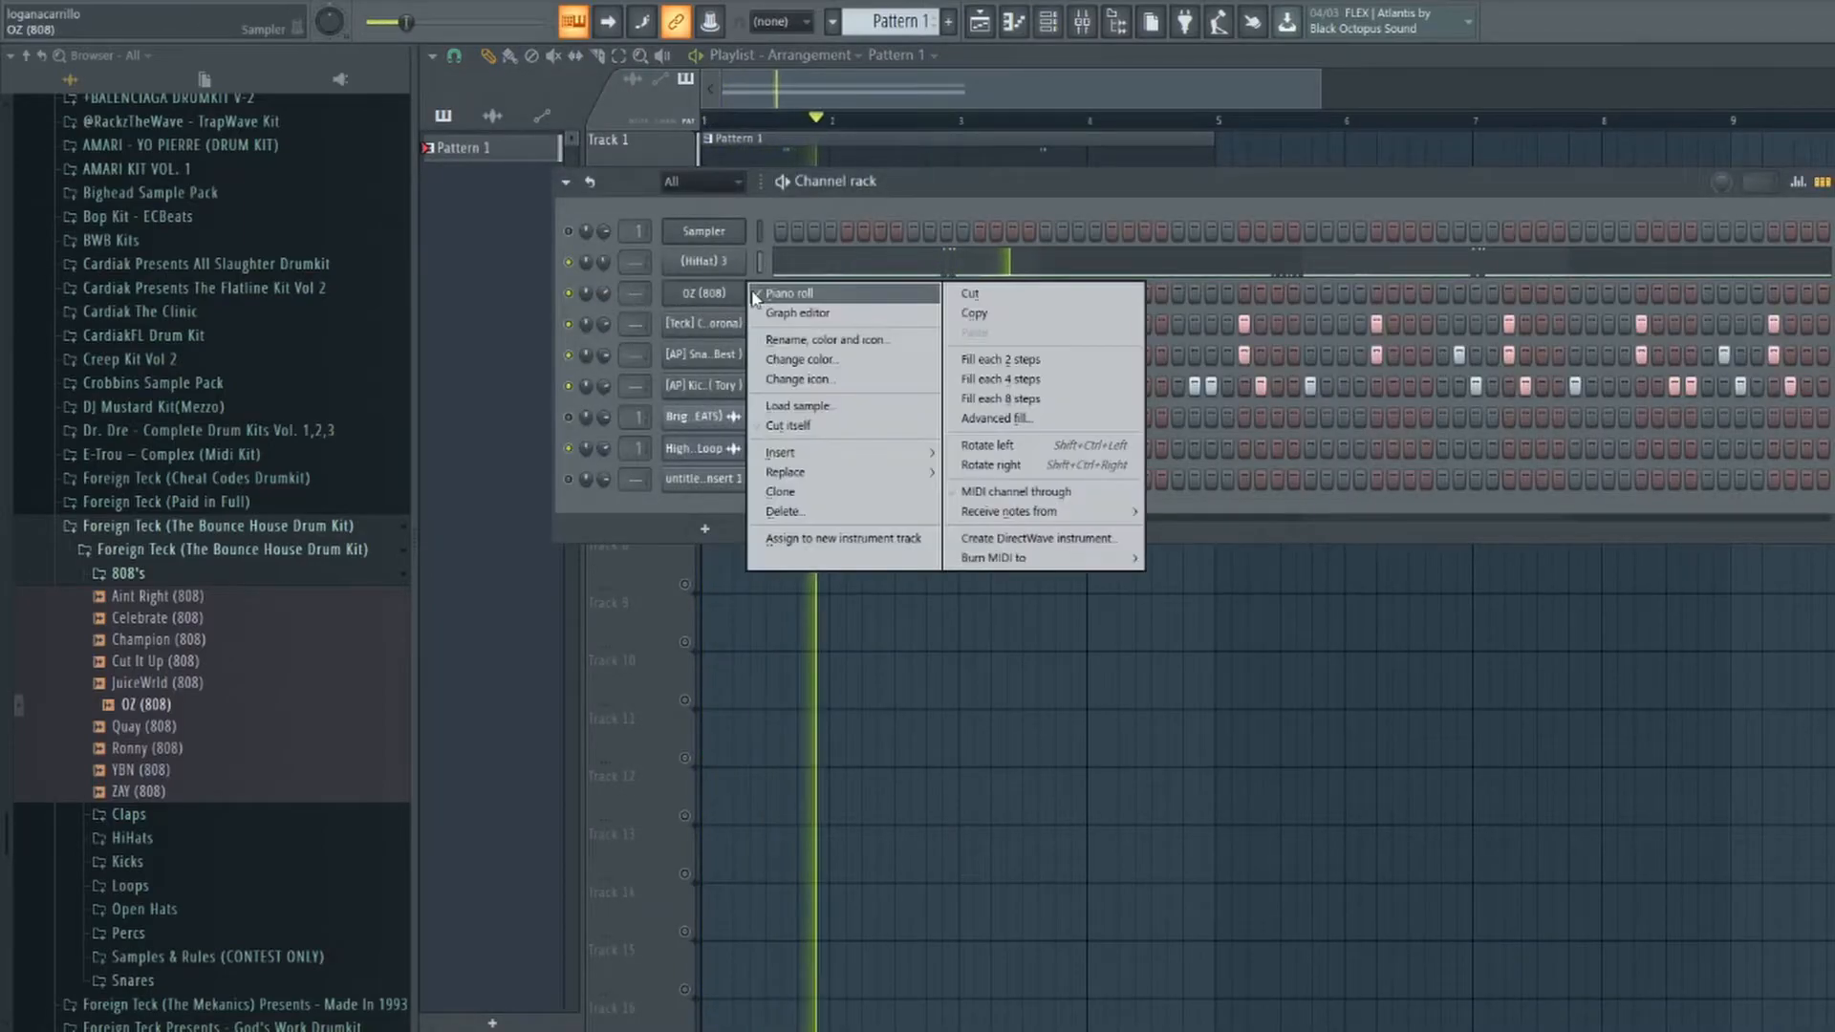
left_click(779, 294)
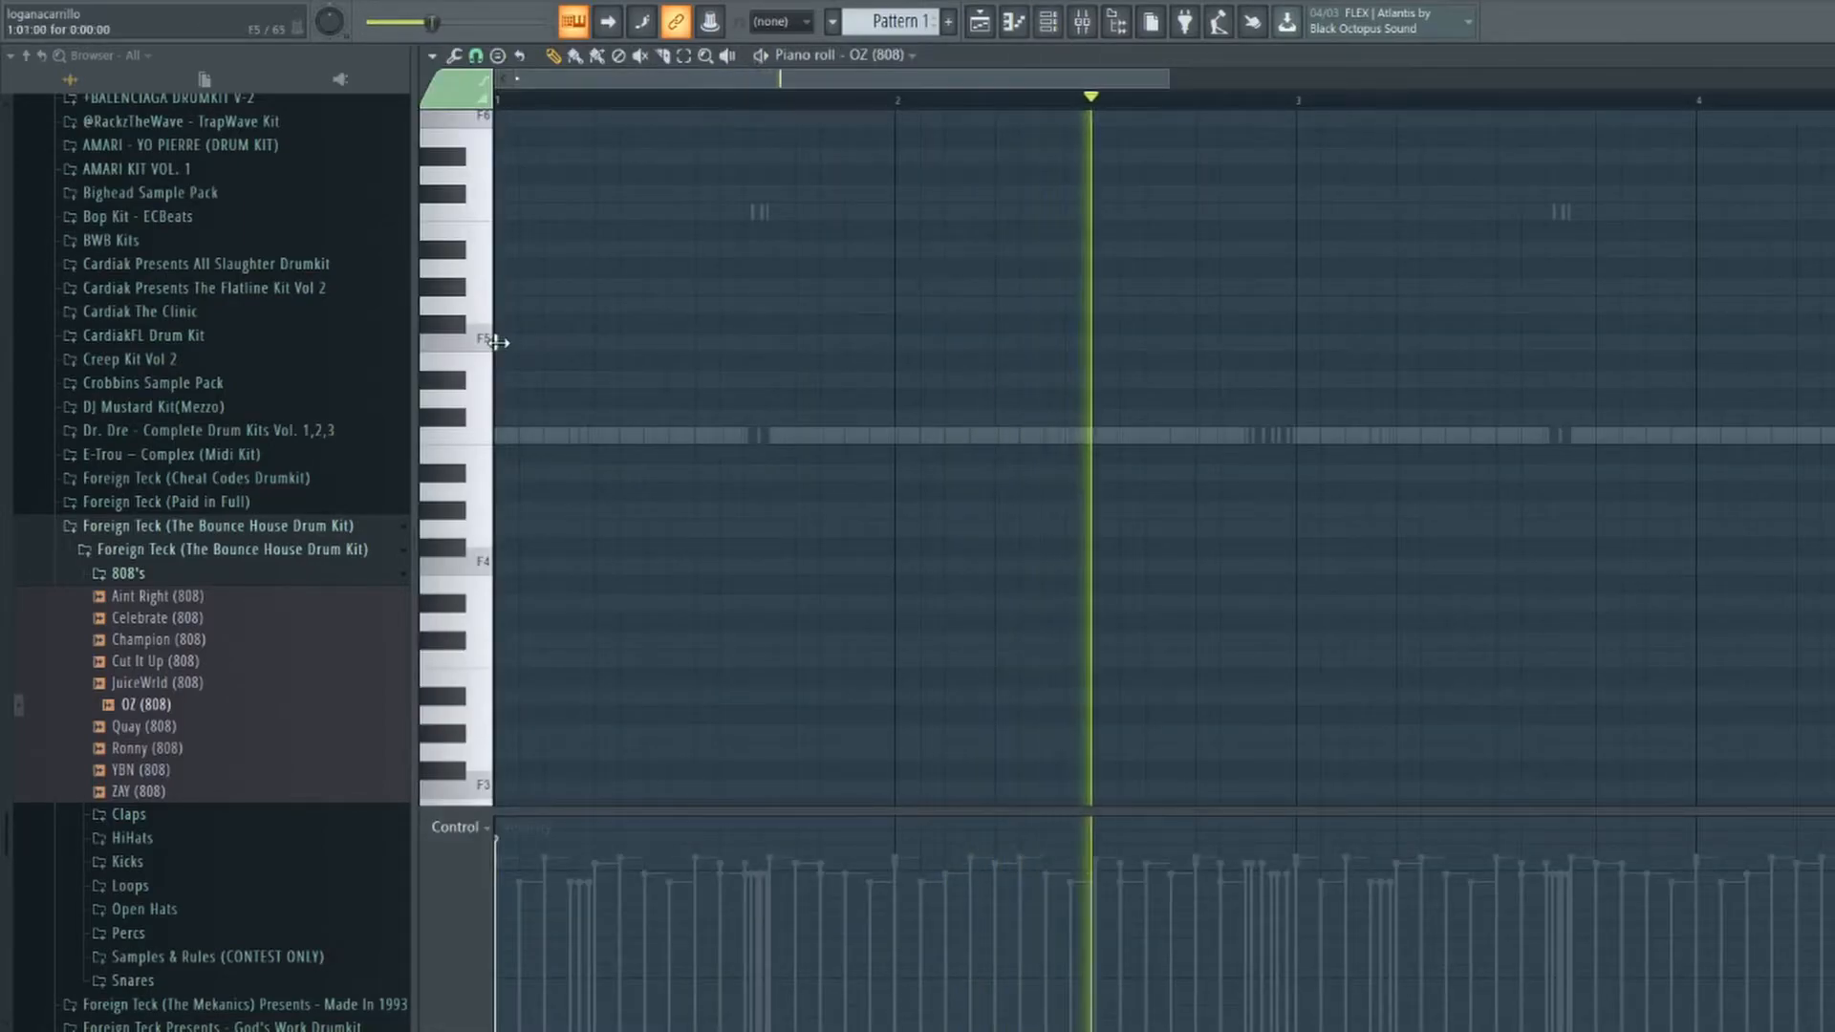
left_click(1145, 341)
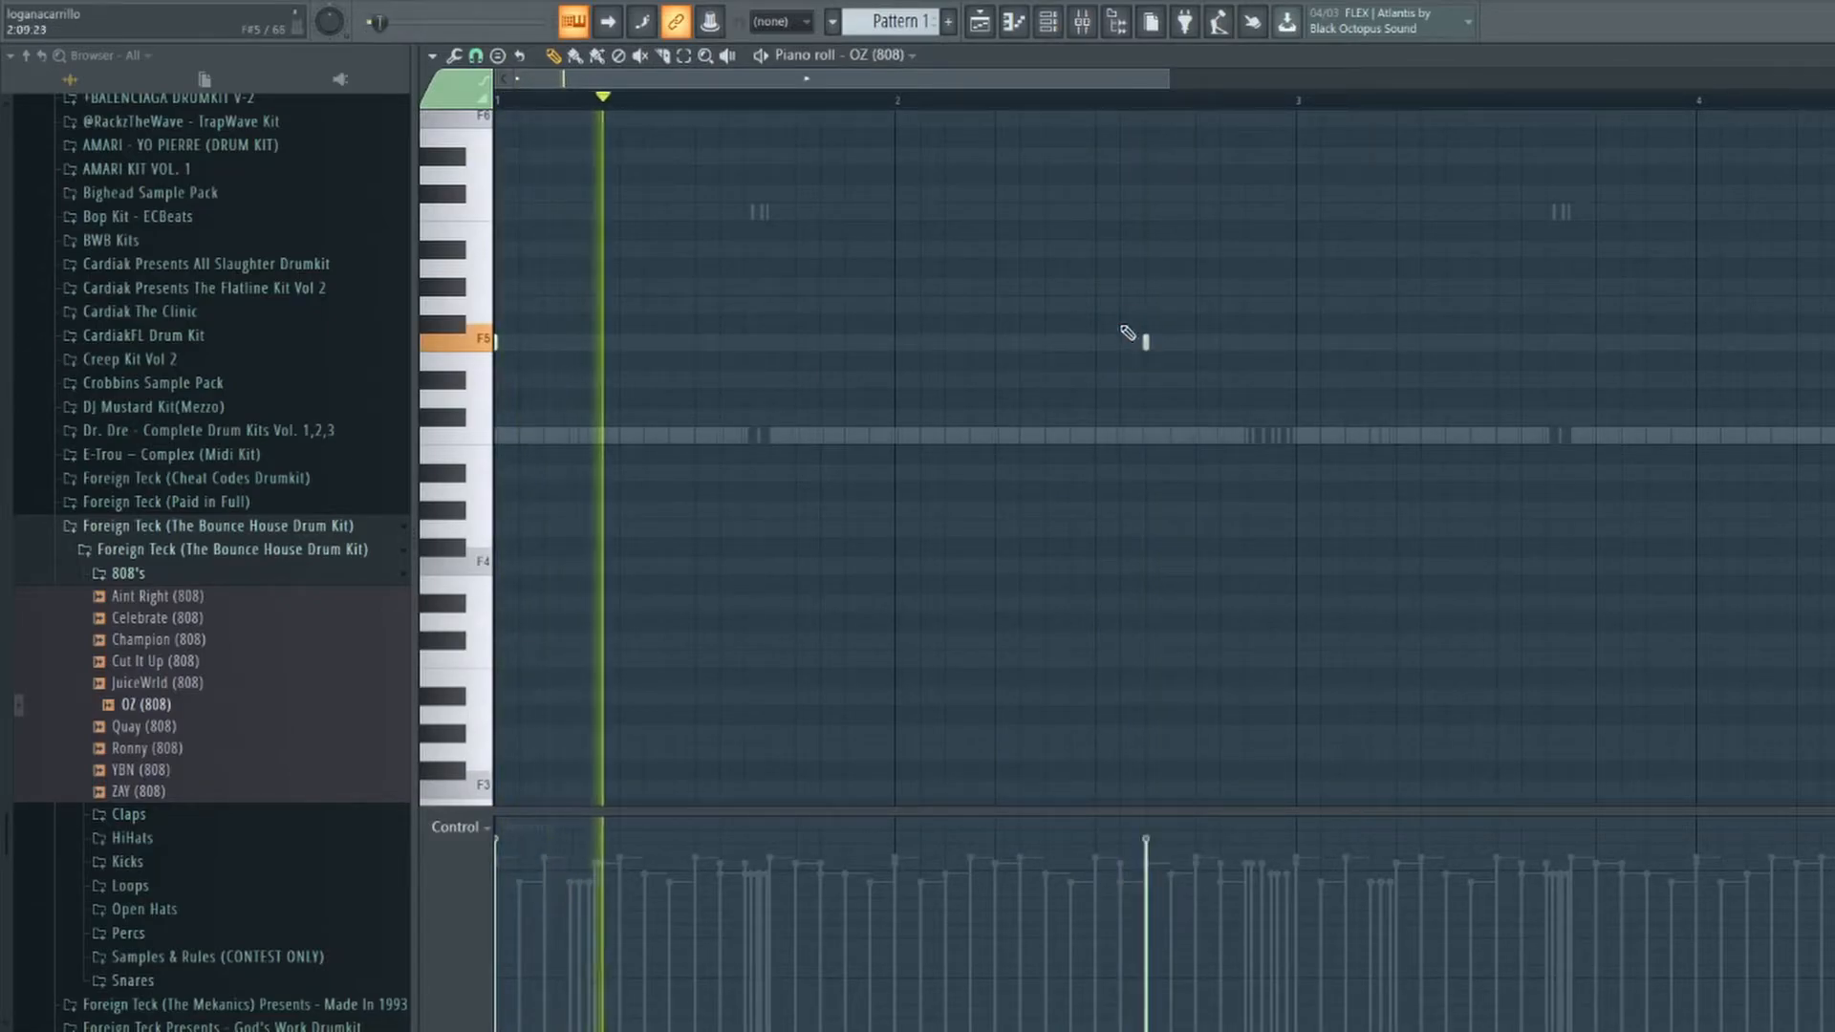
left_click(1121, 434)
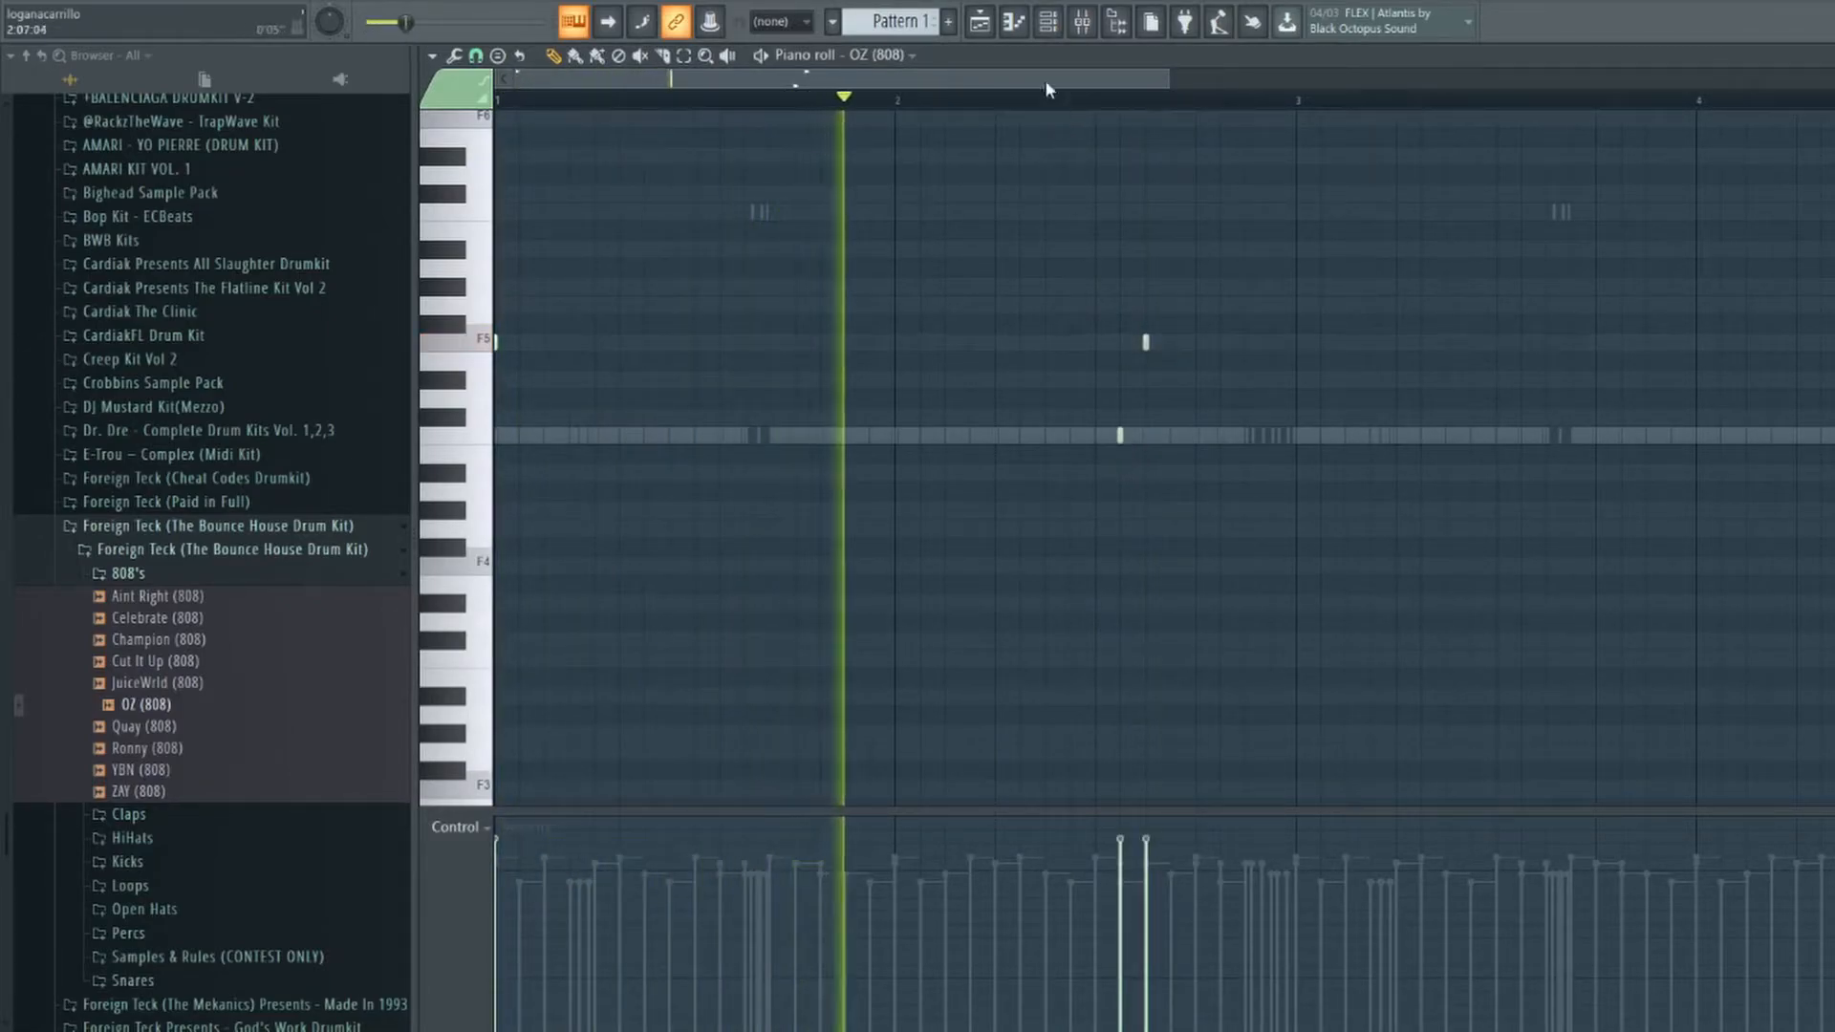
Set the OZ (808) channel to cut itself and return to its piano roll.
left_click(1050, 27)
right_click(705, 300)
left_click(772, 429)
left_click(1049, 23)
left_click(1056, 102)
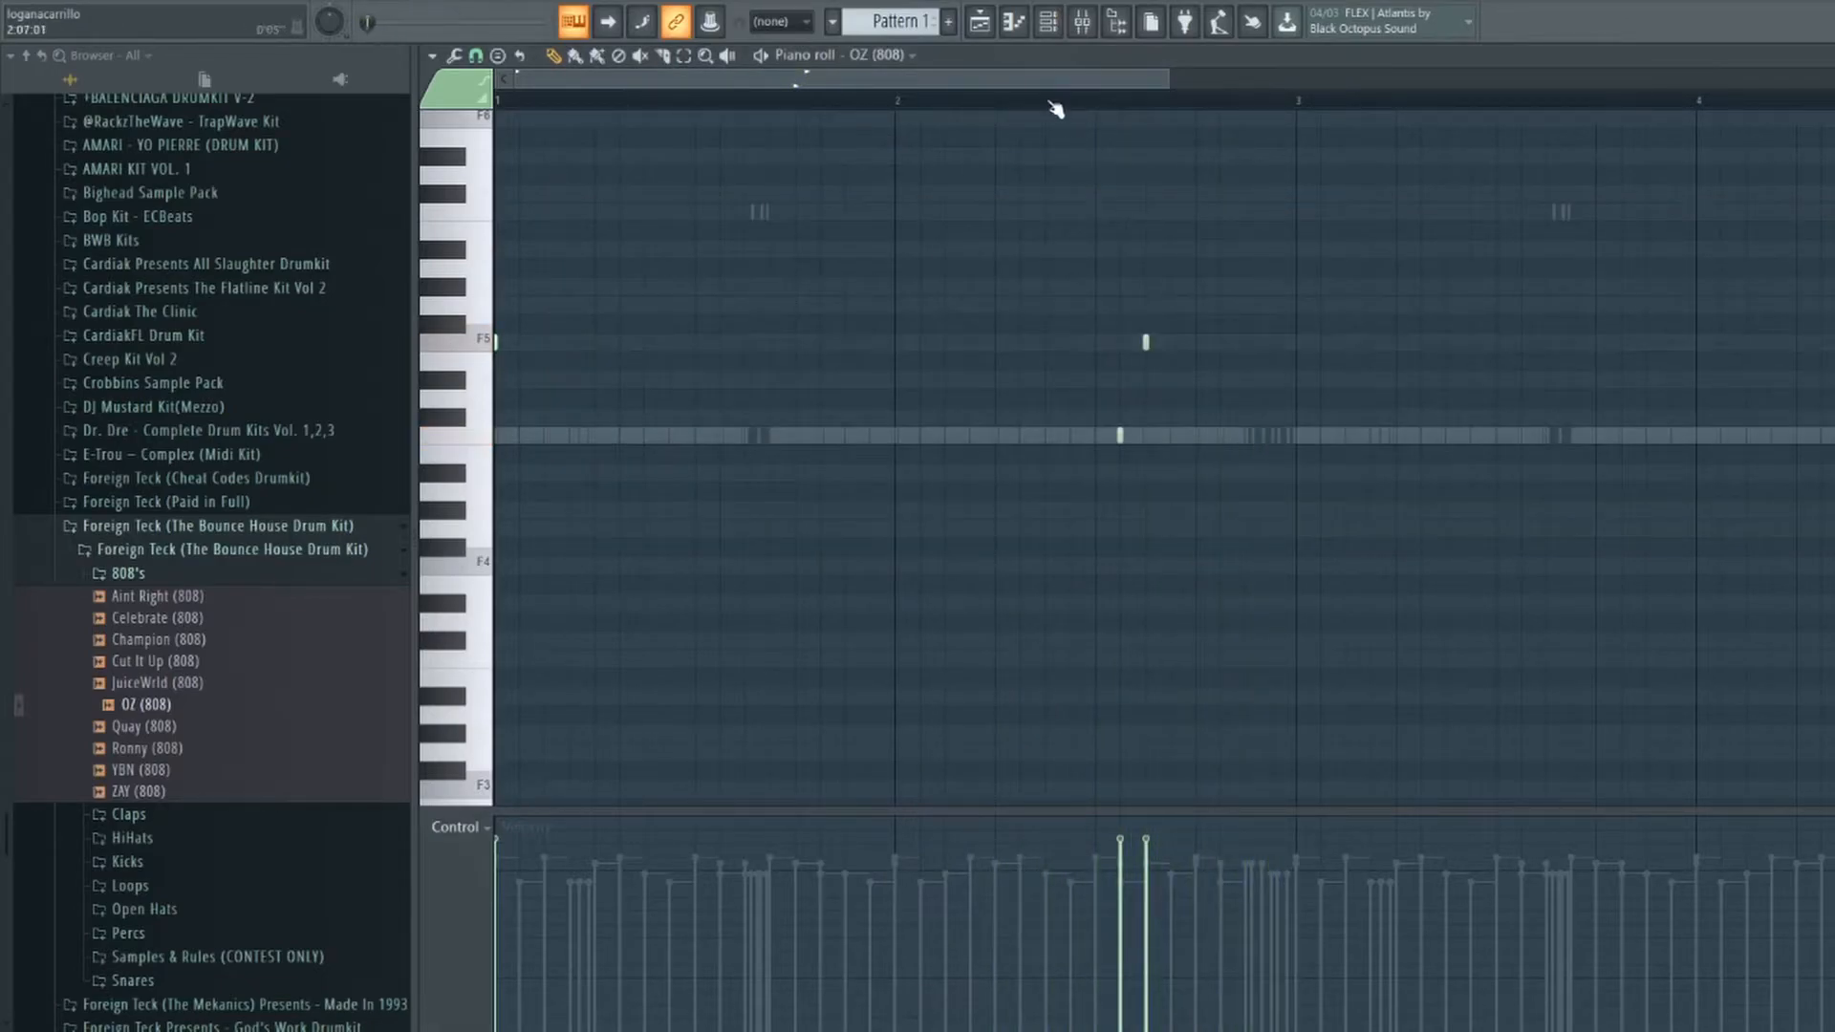
Add an F5 note on step 14 and a C6 note on step 16 of bar 2 to the 808 melody.
left_click(1220, 343)
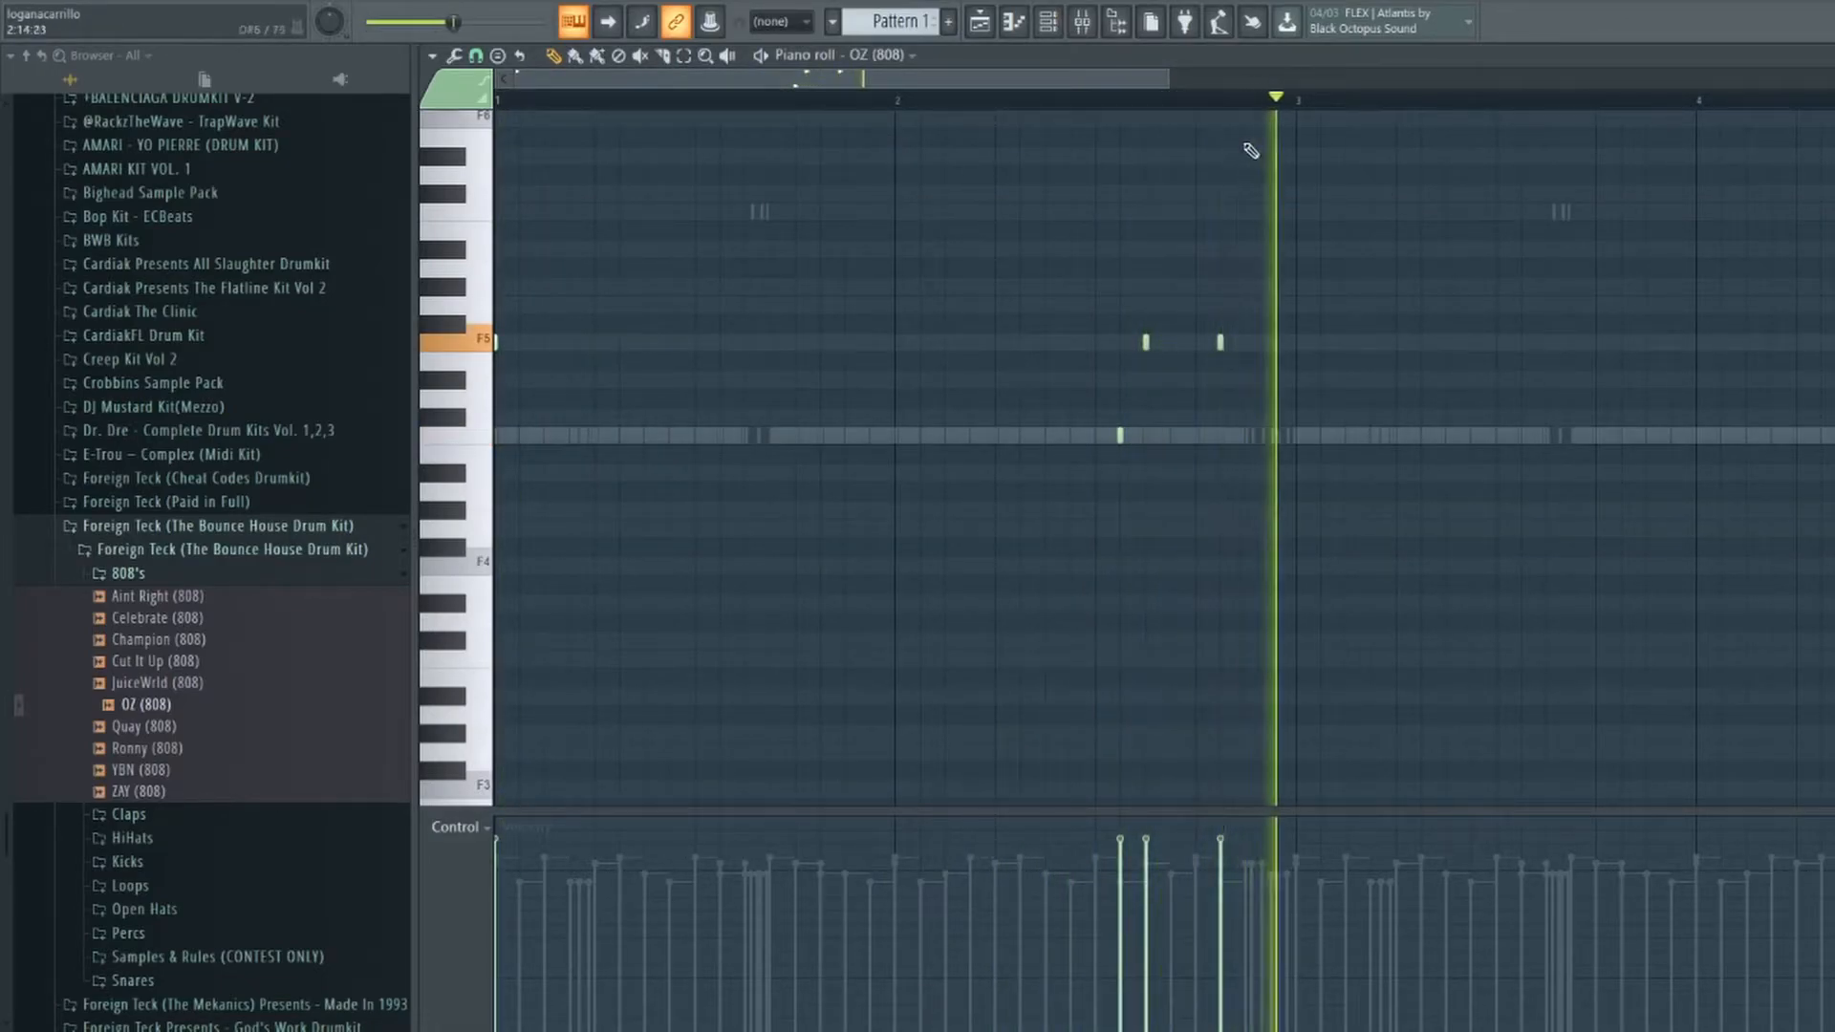
key("space")
scroll(1241, 115, "down", 1)
left_click(1101, 212)
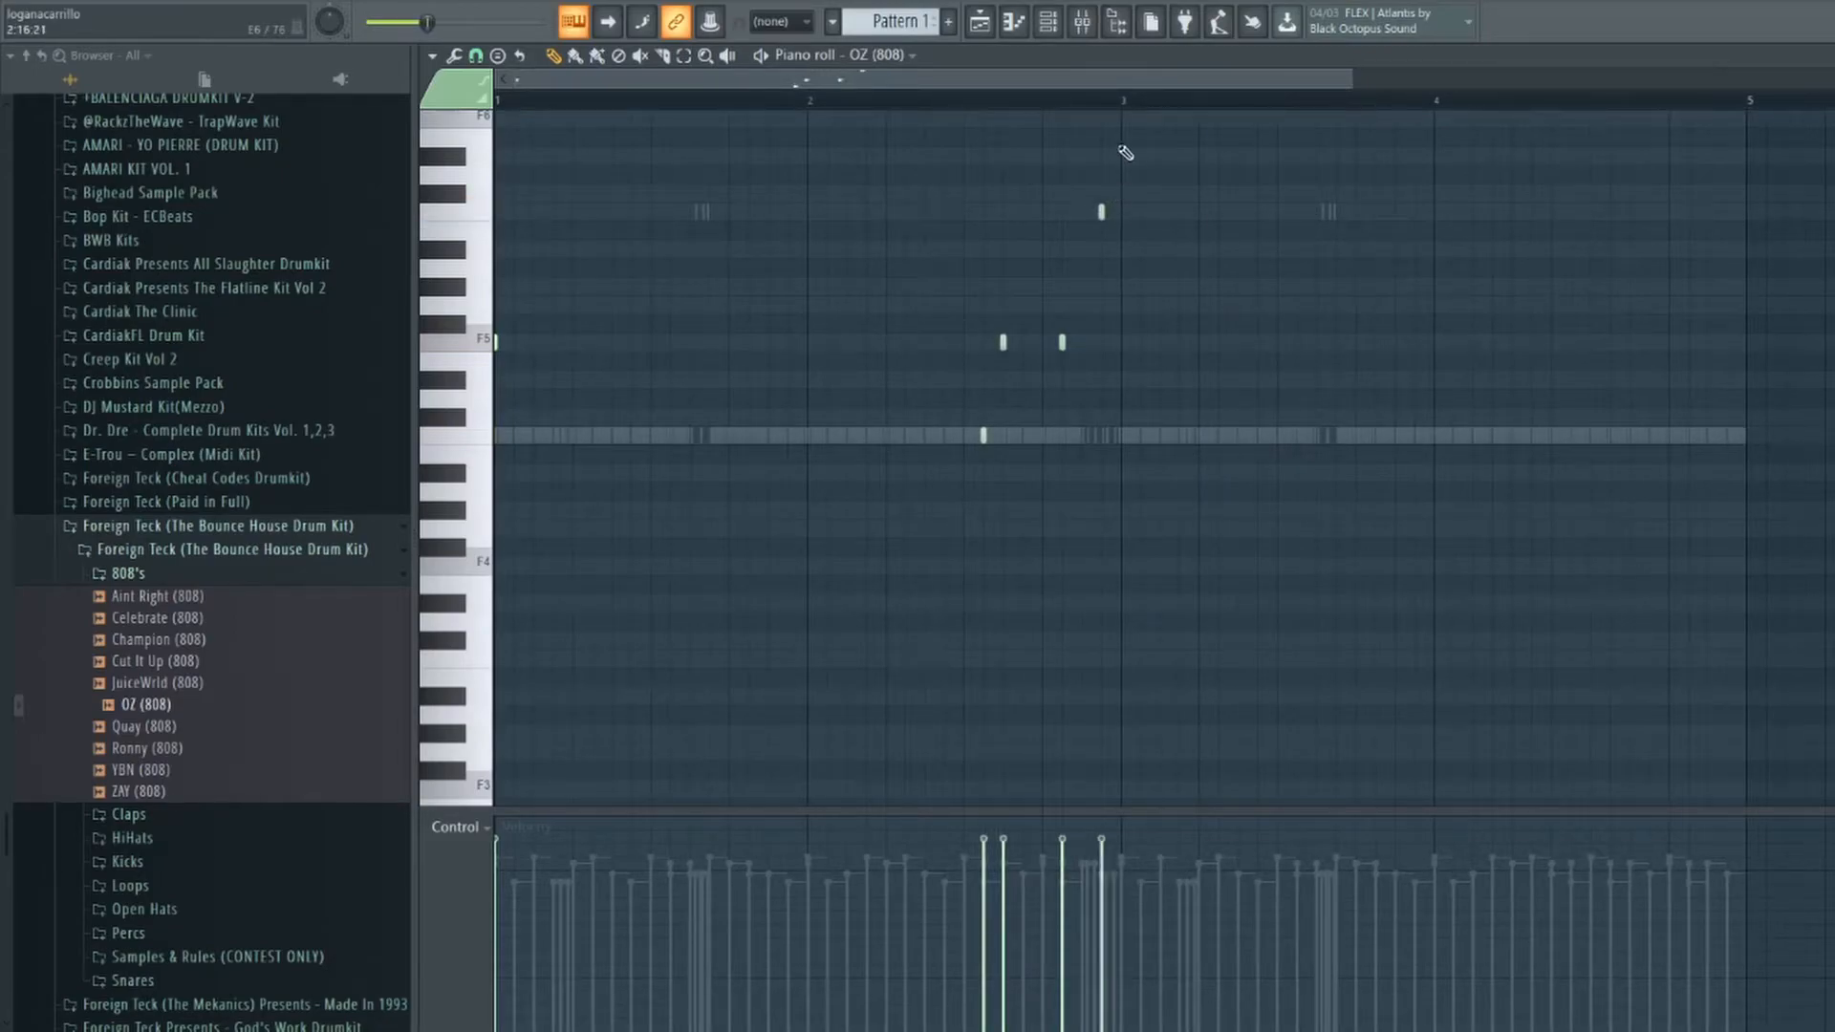
Duplicate the two-bar 808 melody into bars 3 and 4, deselect it, and play the result.
key("ctrl+a")
key("ctrl+b")
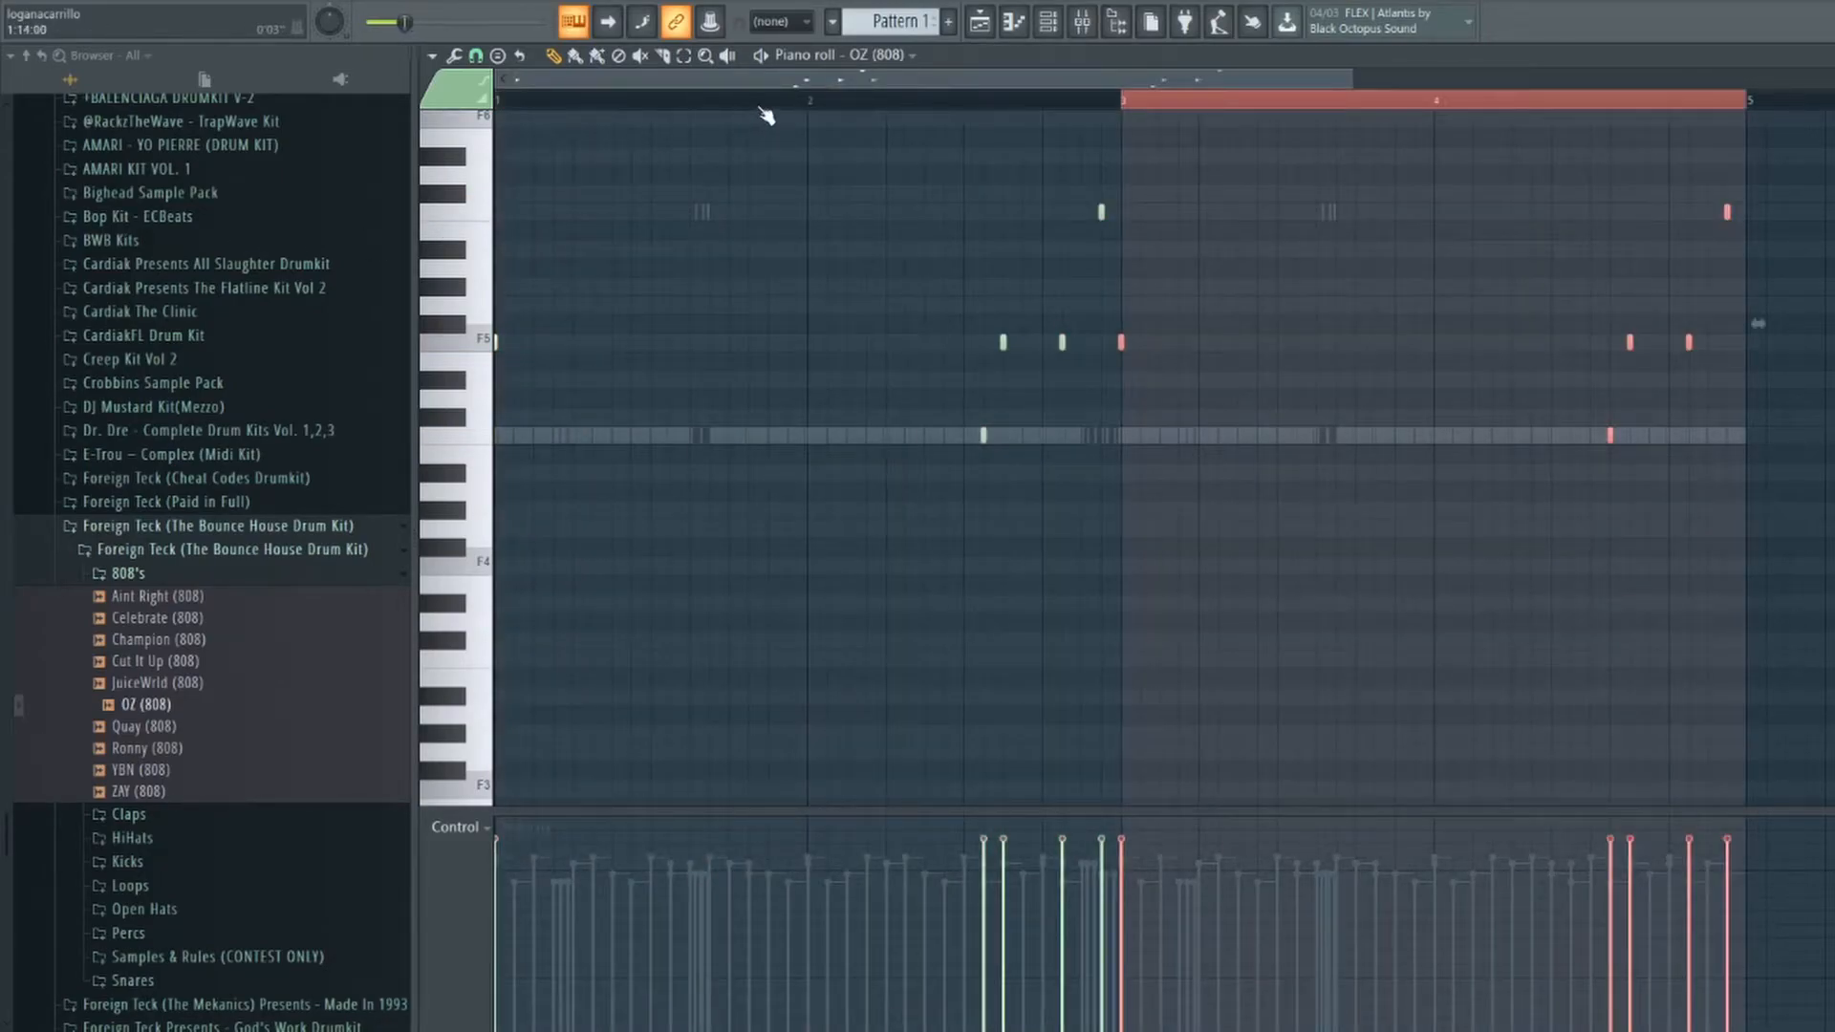
key("ctrl+d")
key("space")
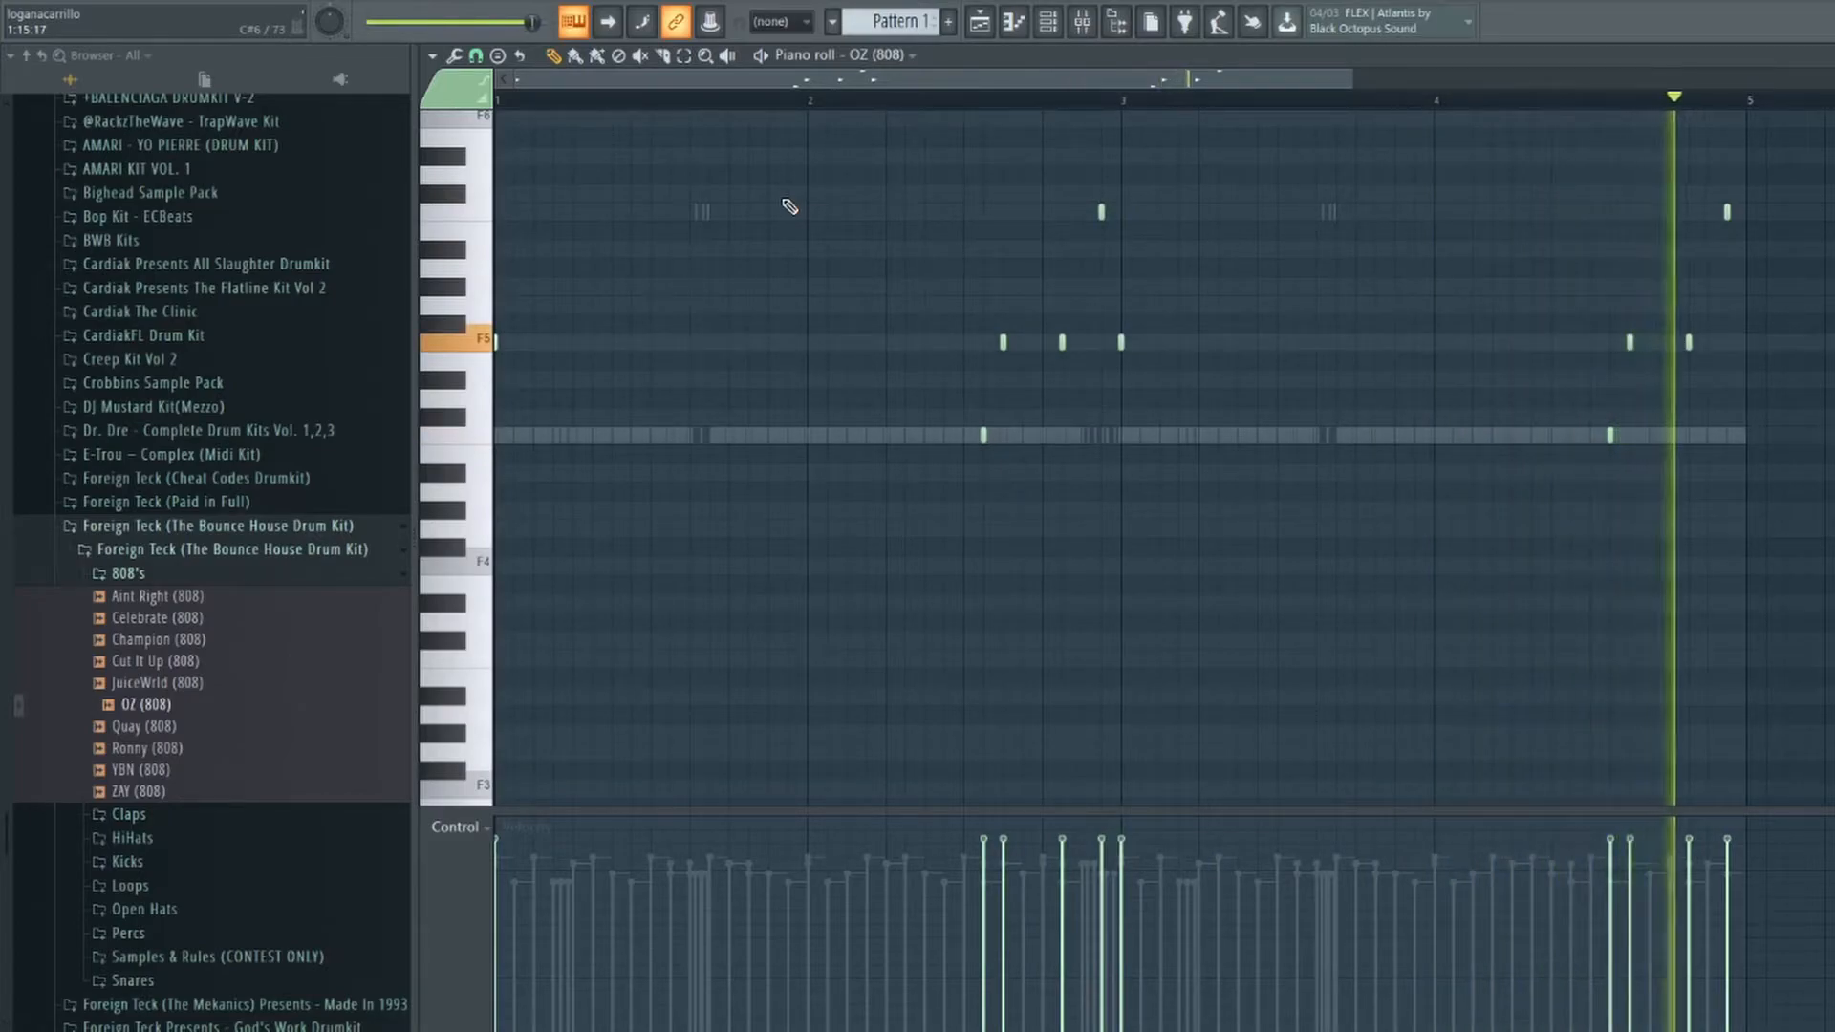
key("space")
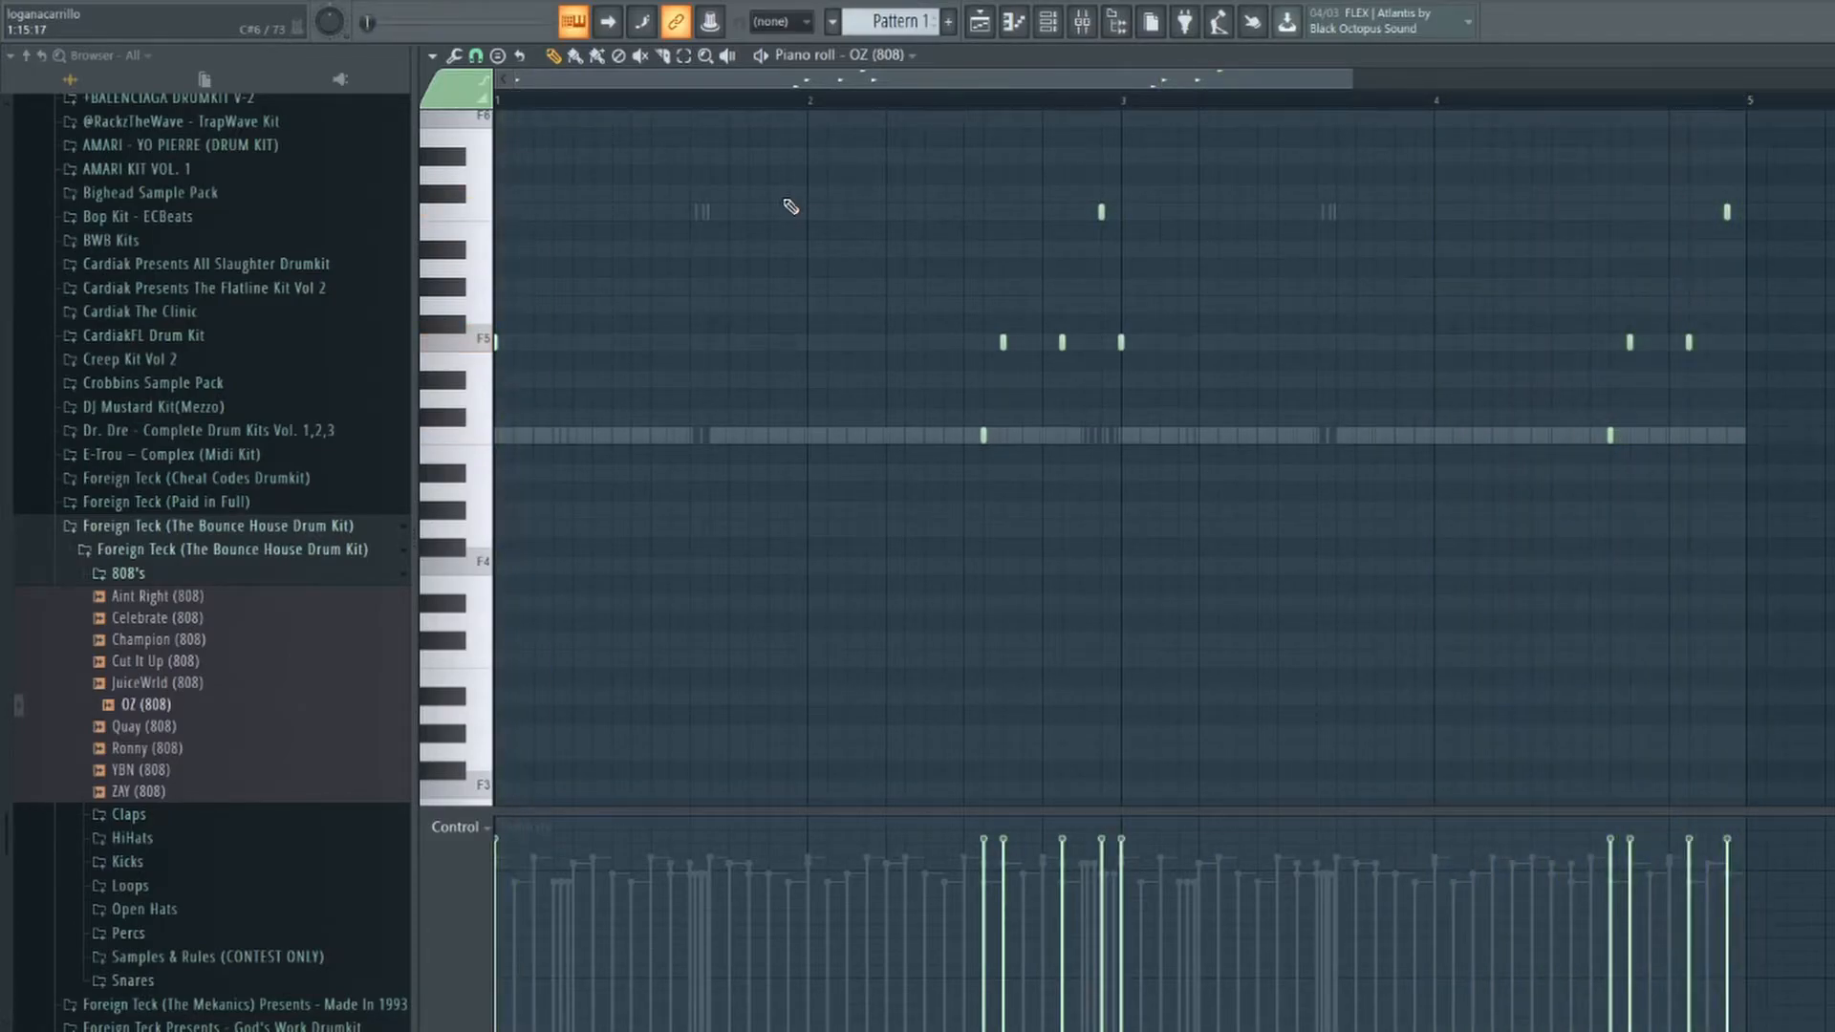
Return to the playlist, collapse the 808's sample folder, and unmute Track 5 and Track 6.
left_click(979, 21)
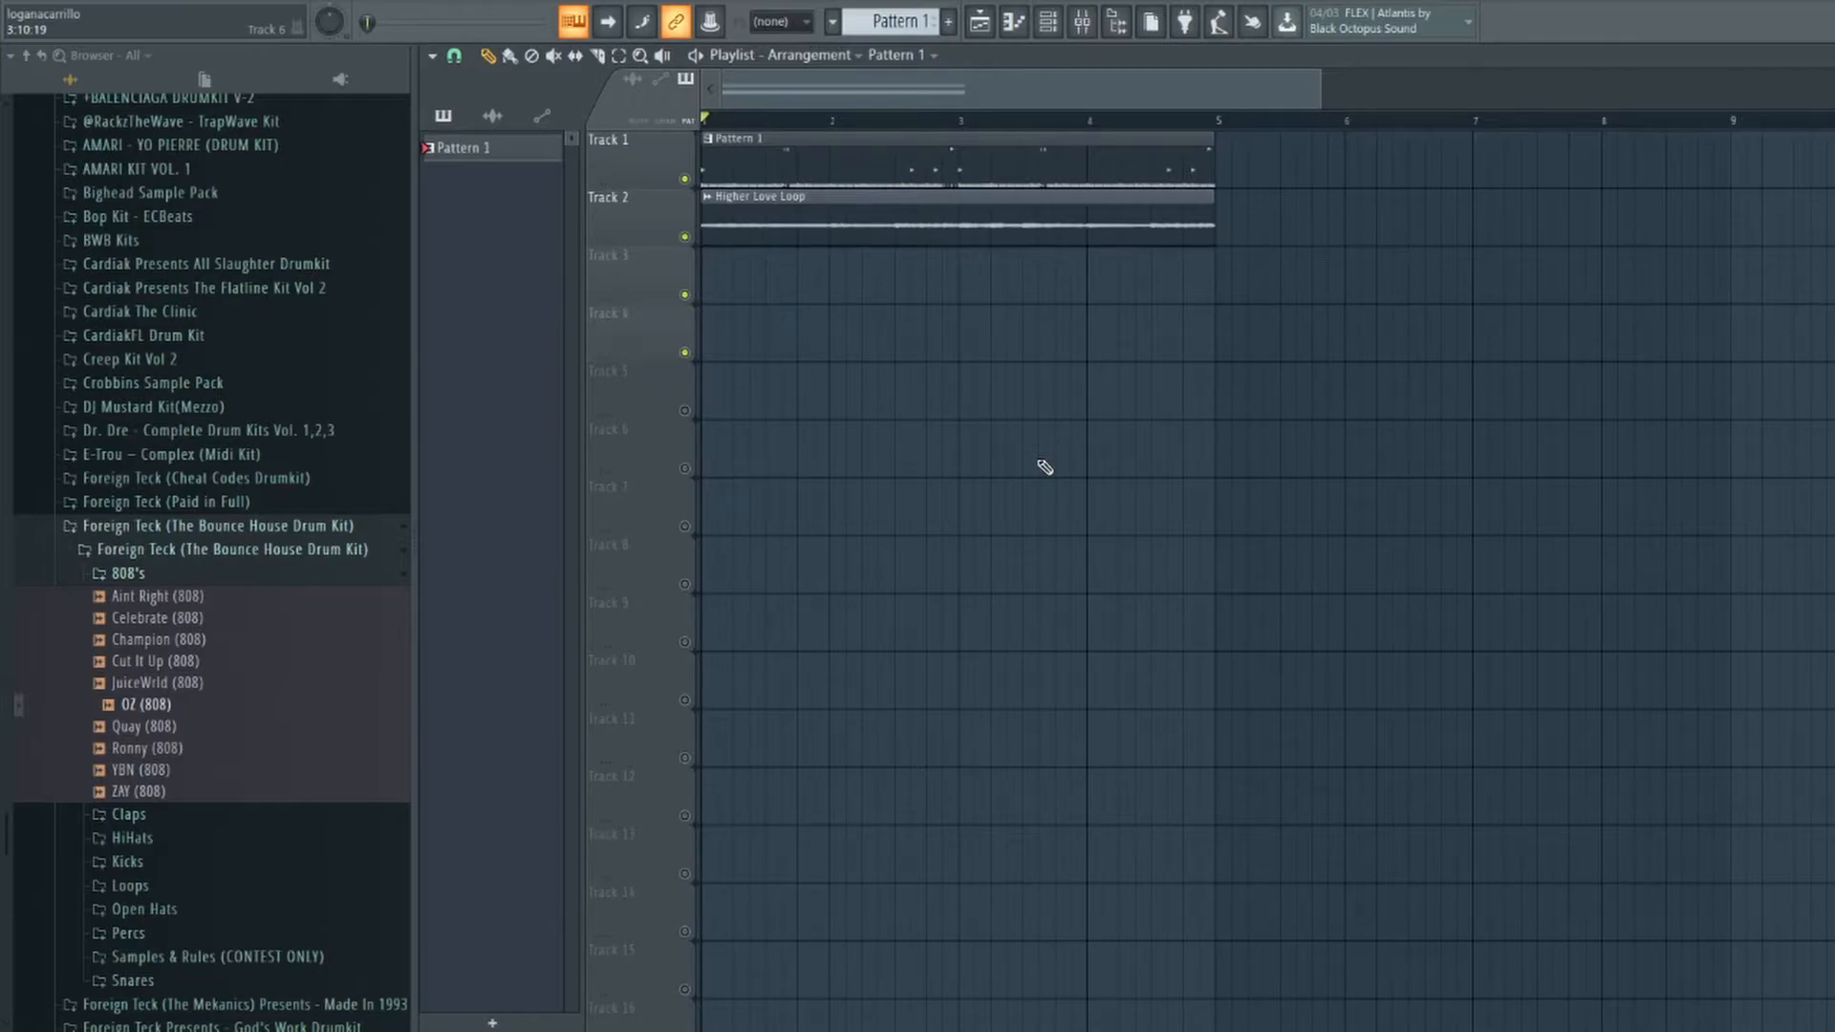
left_click(192, 574)
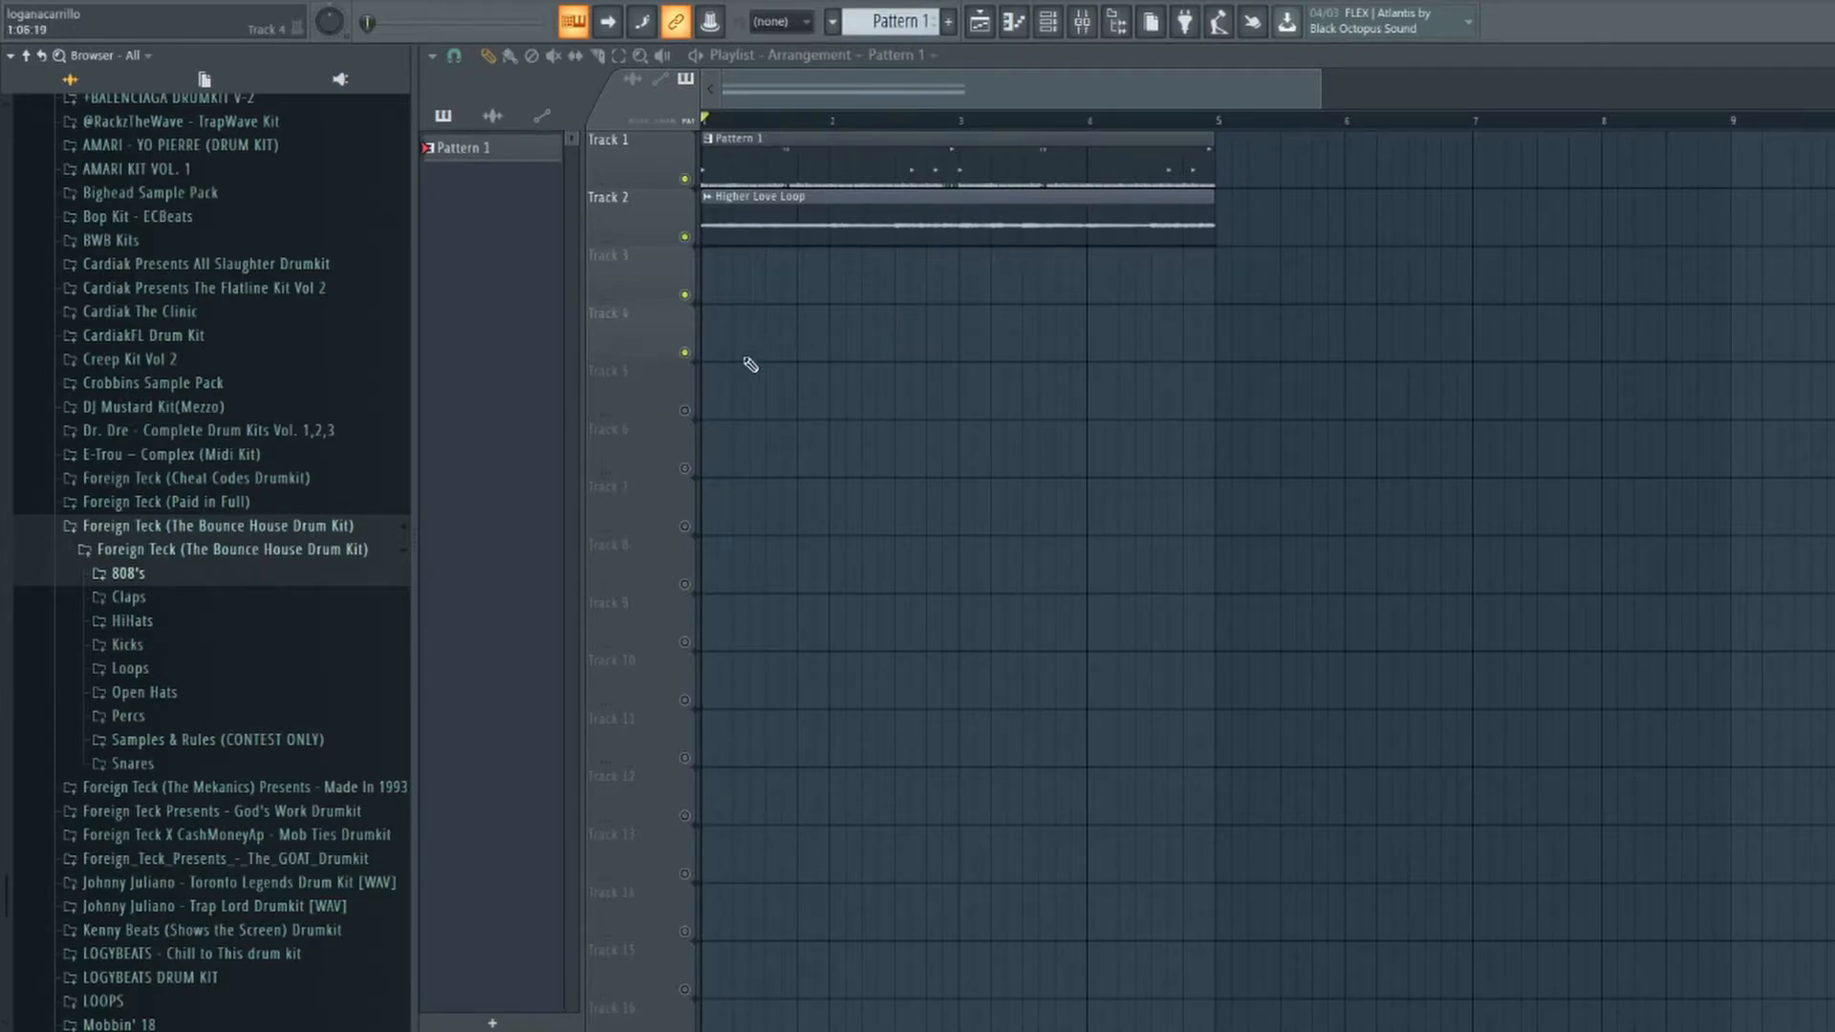
left_click(685, 411)
left_click(684, 468)
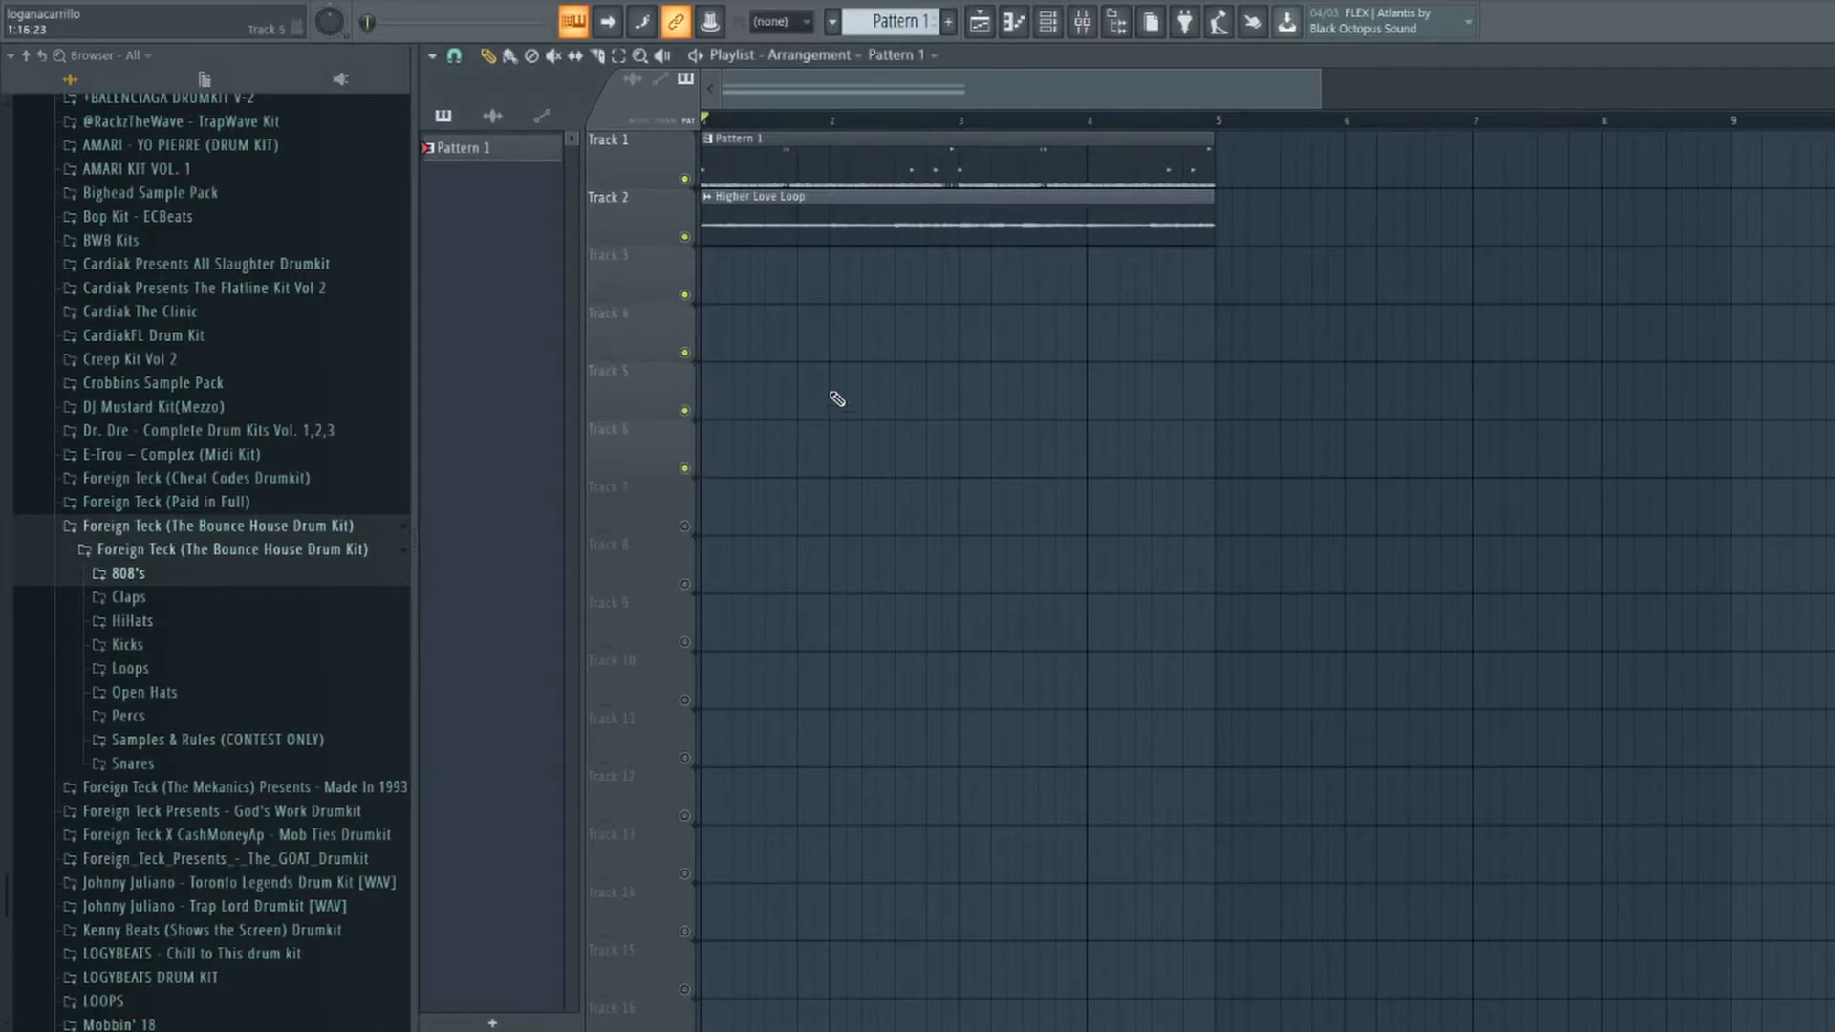
scroll(896, 115, "down", 2)
scroll(894, 105, "up", 2)
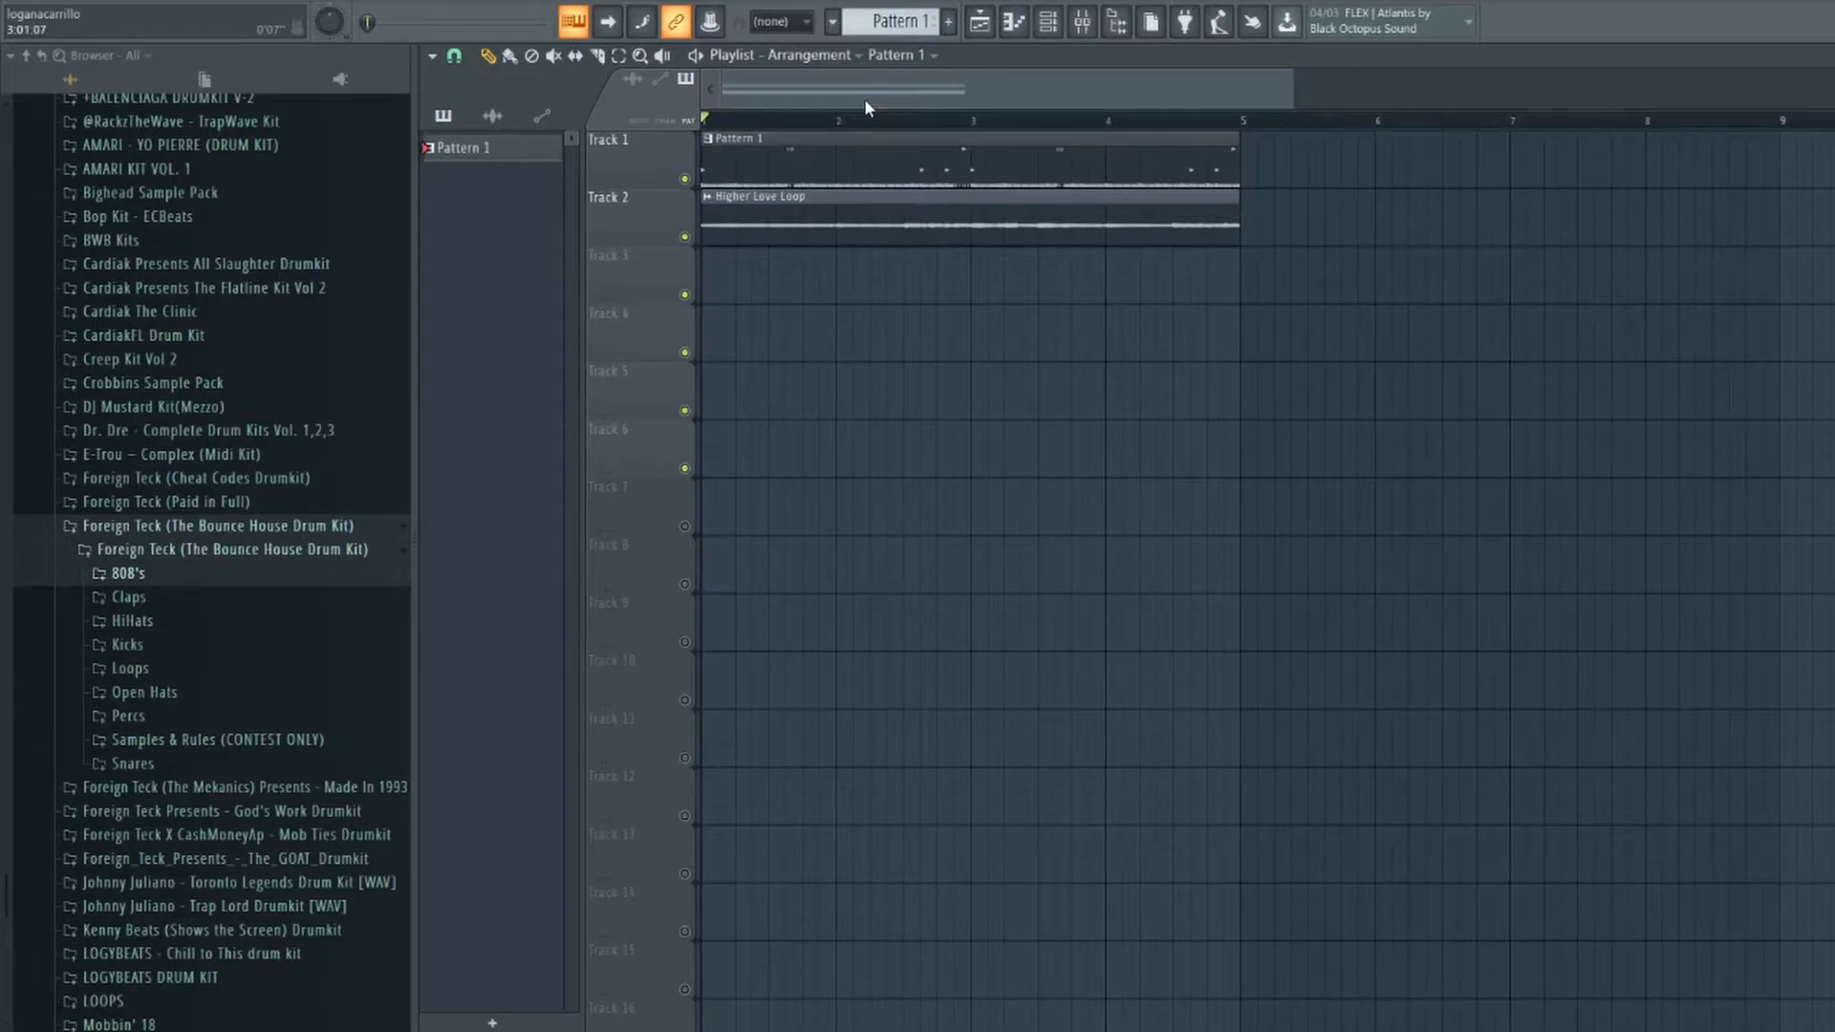
left_click(1082, 21)
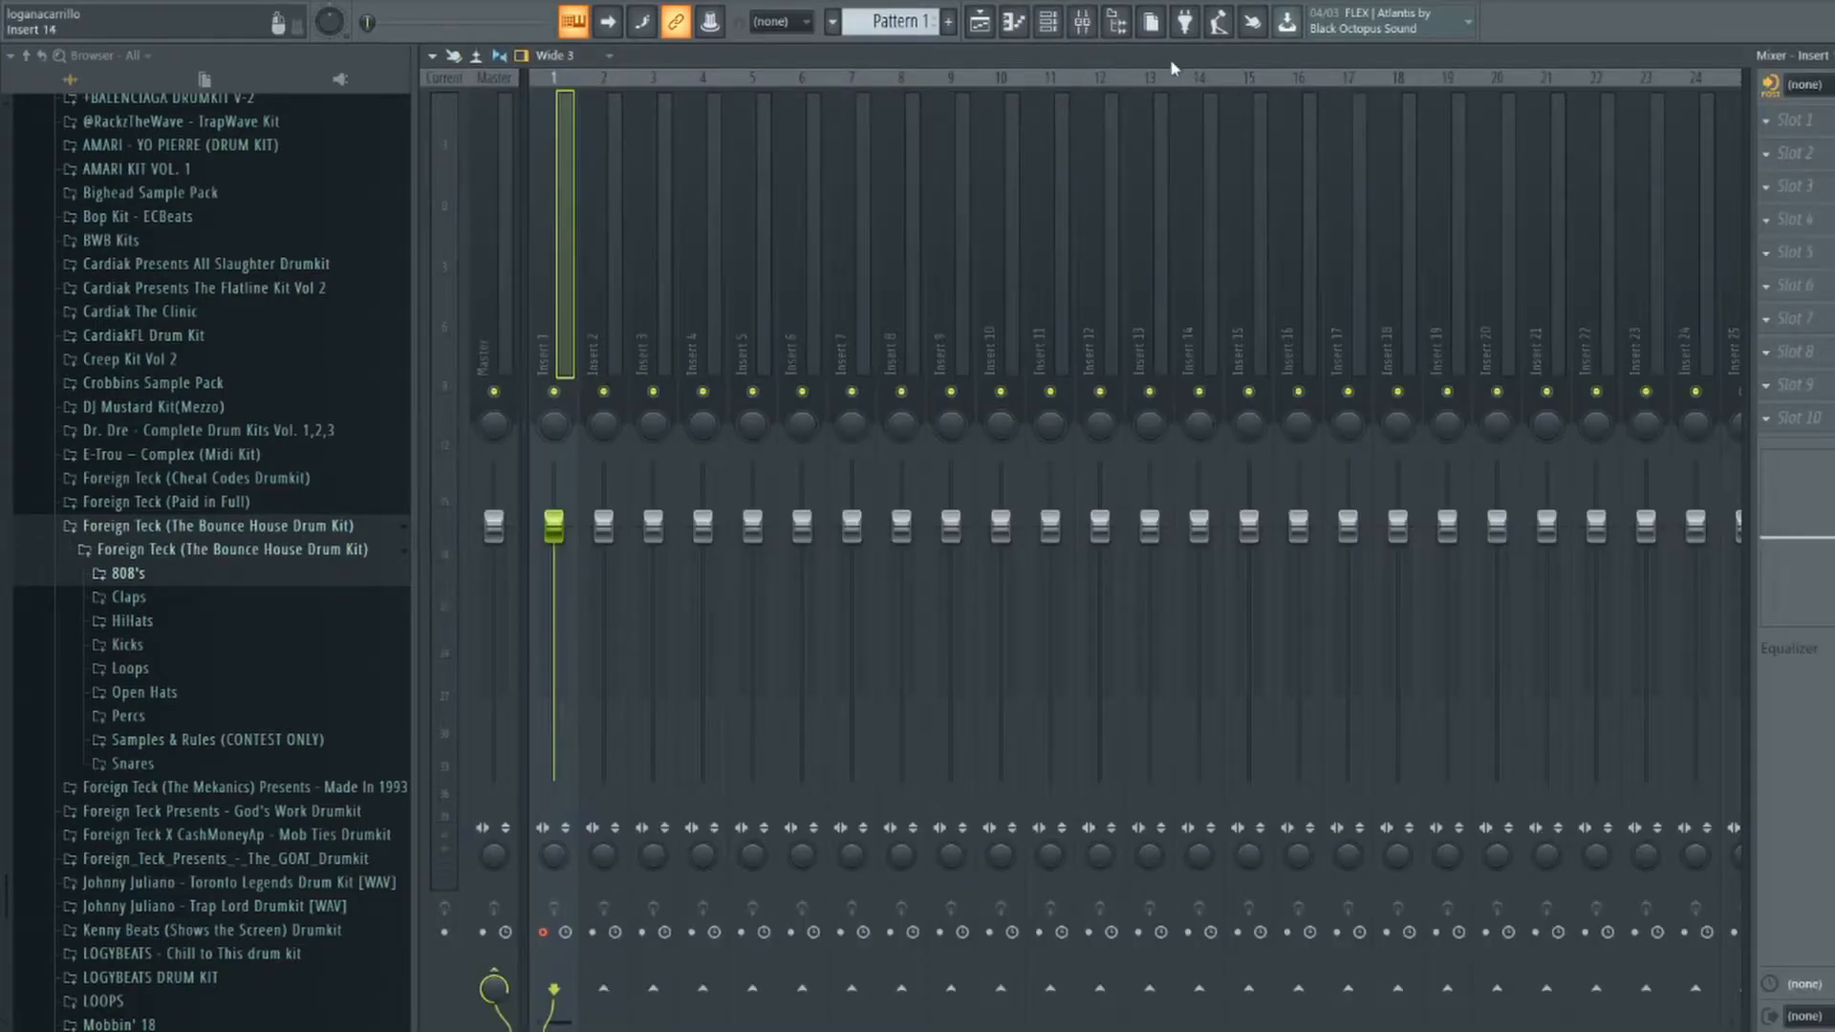
key("F9")
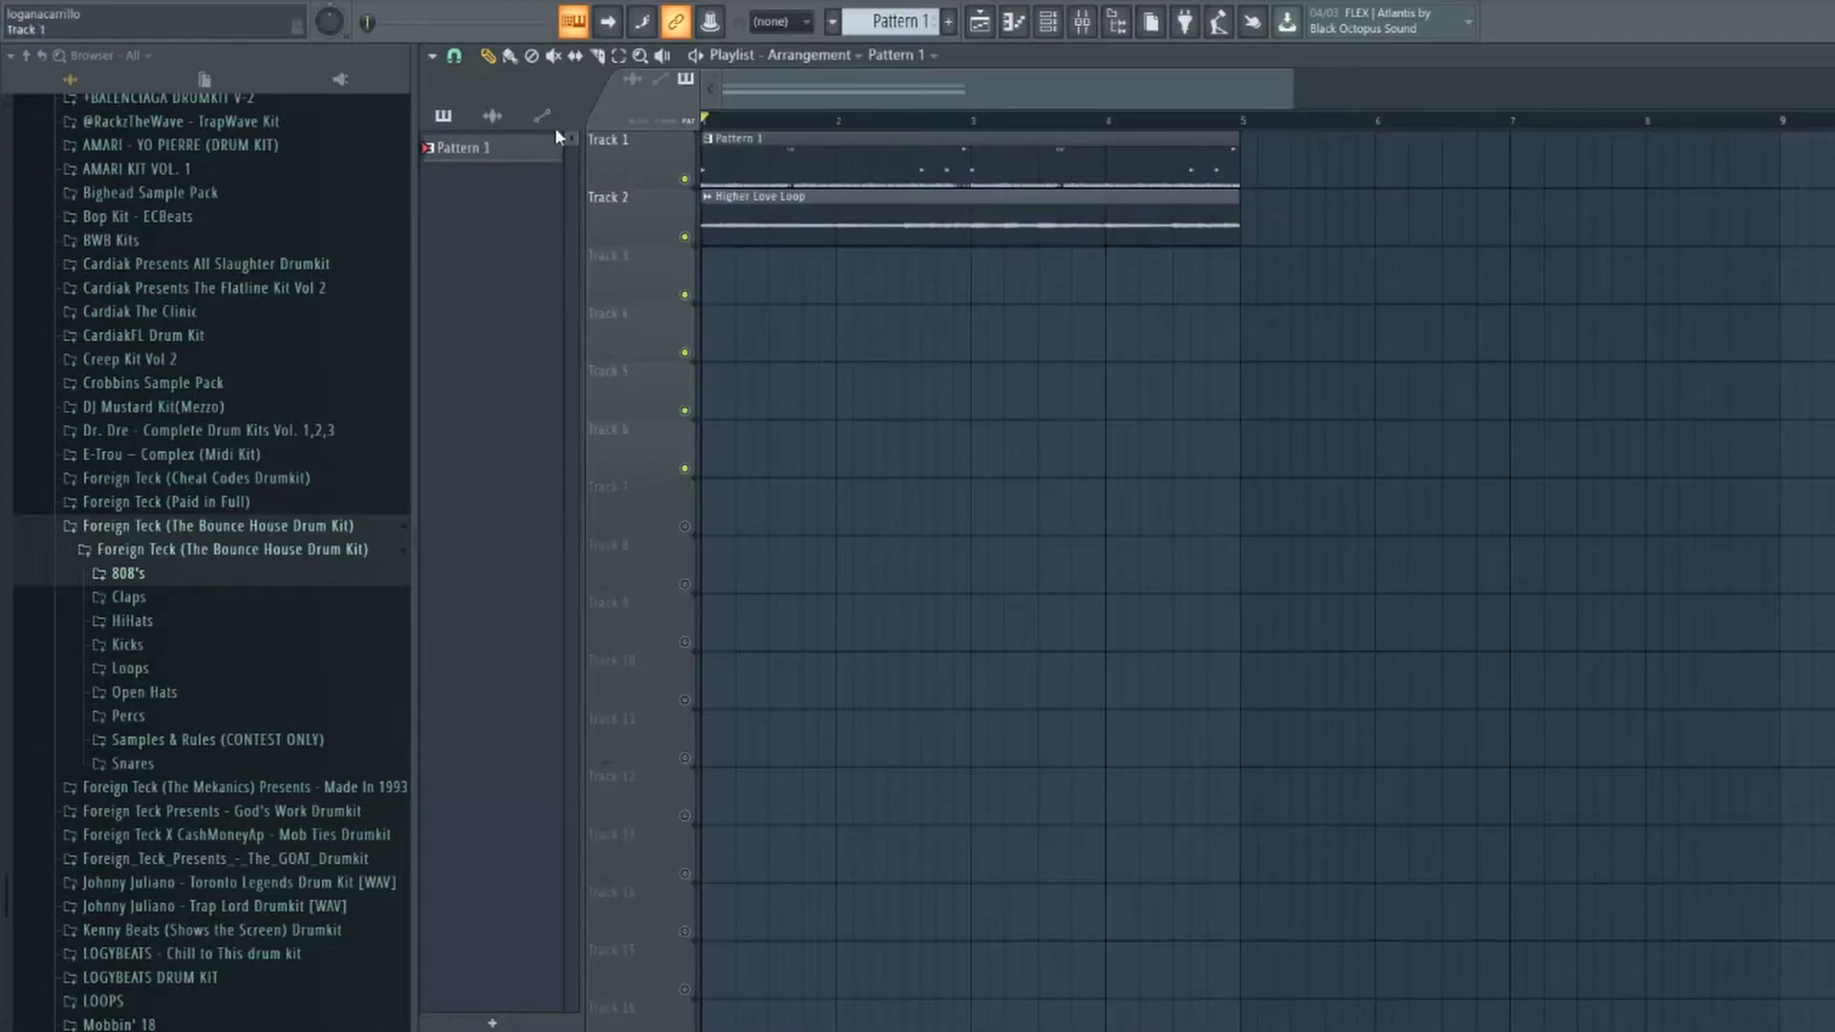
Solo the Higher Love Loop clip's playlist track and name mixer Insert 1 Higher Love Loop.
double_click(761, 225)
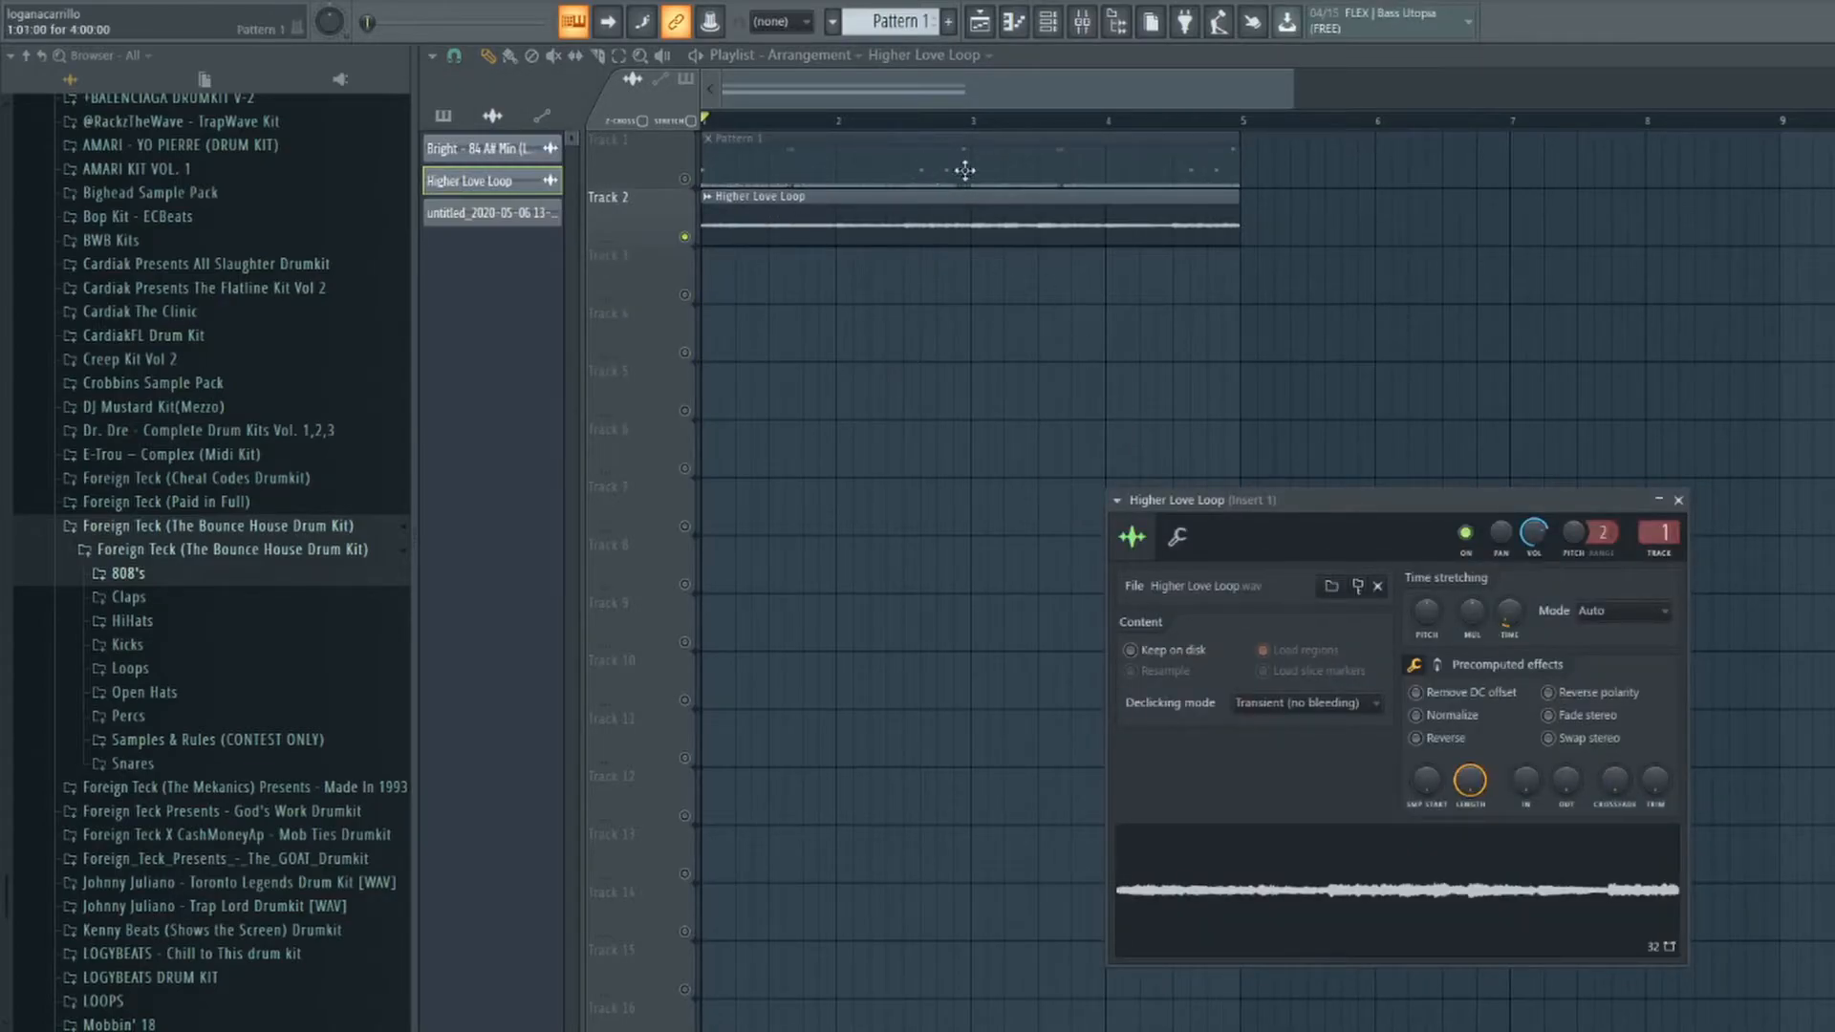
left_click(1048, 23)
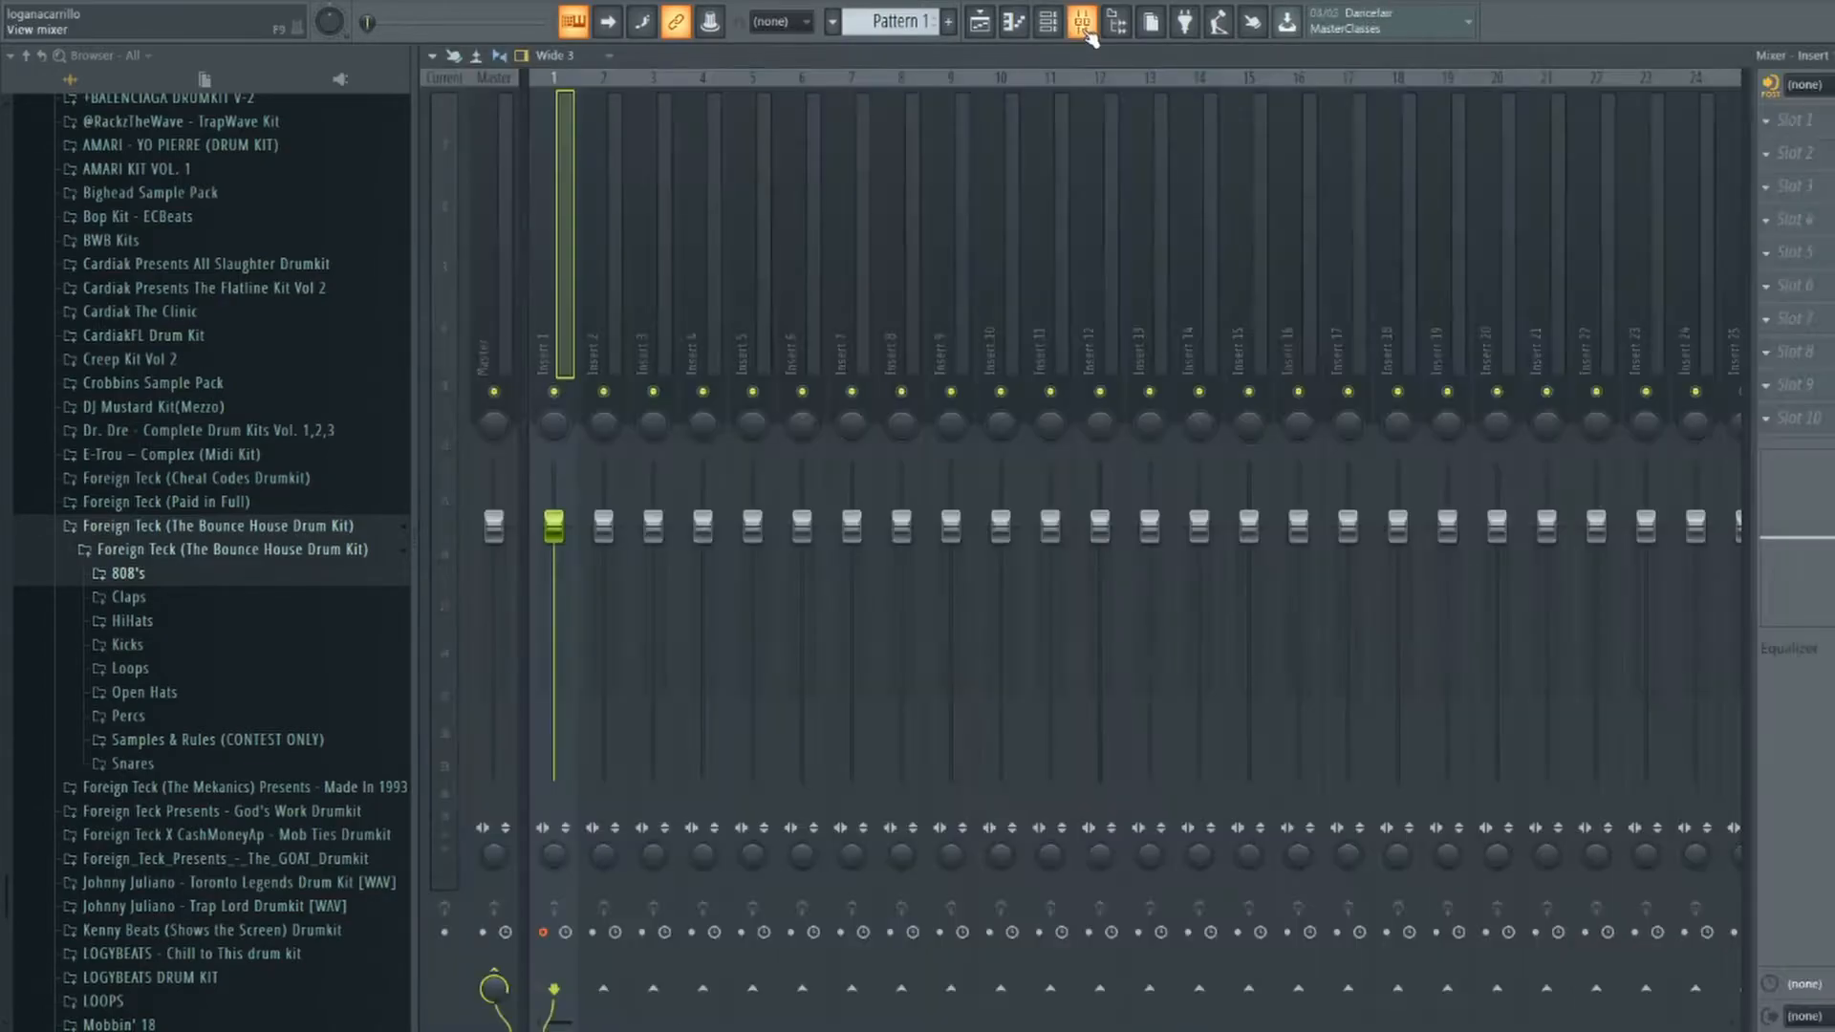
right_click(568, 287)
mouse_move(700, 291)
left_click(831, 287)
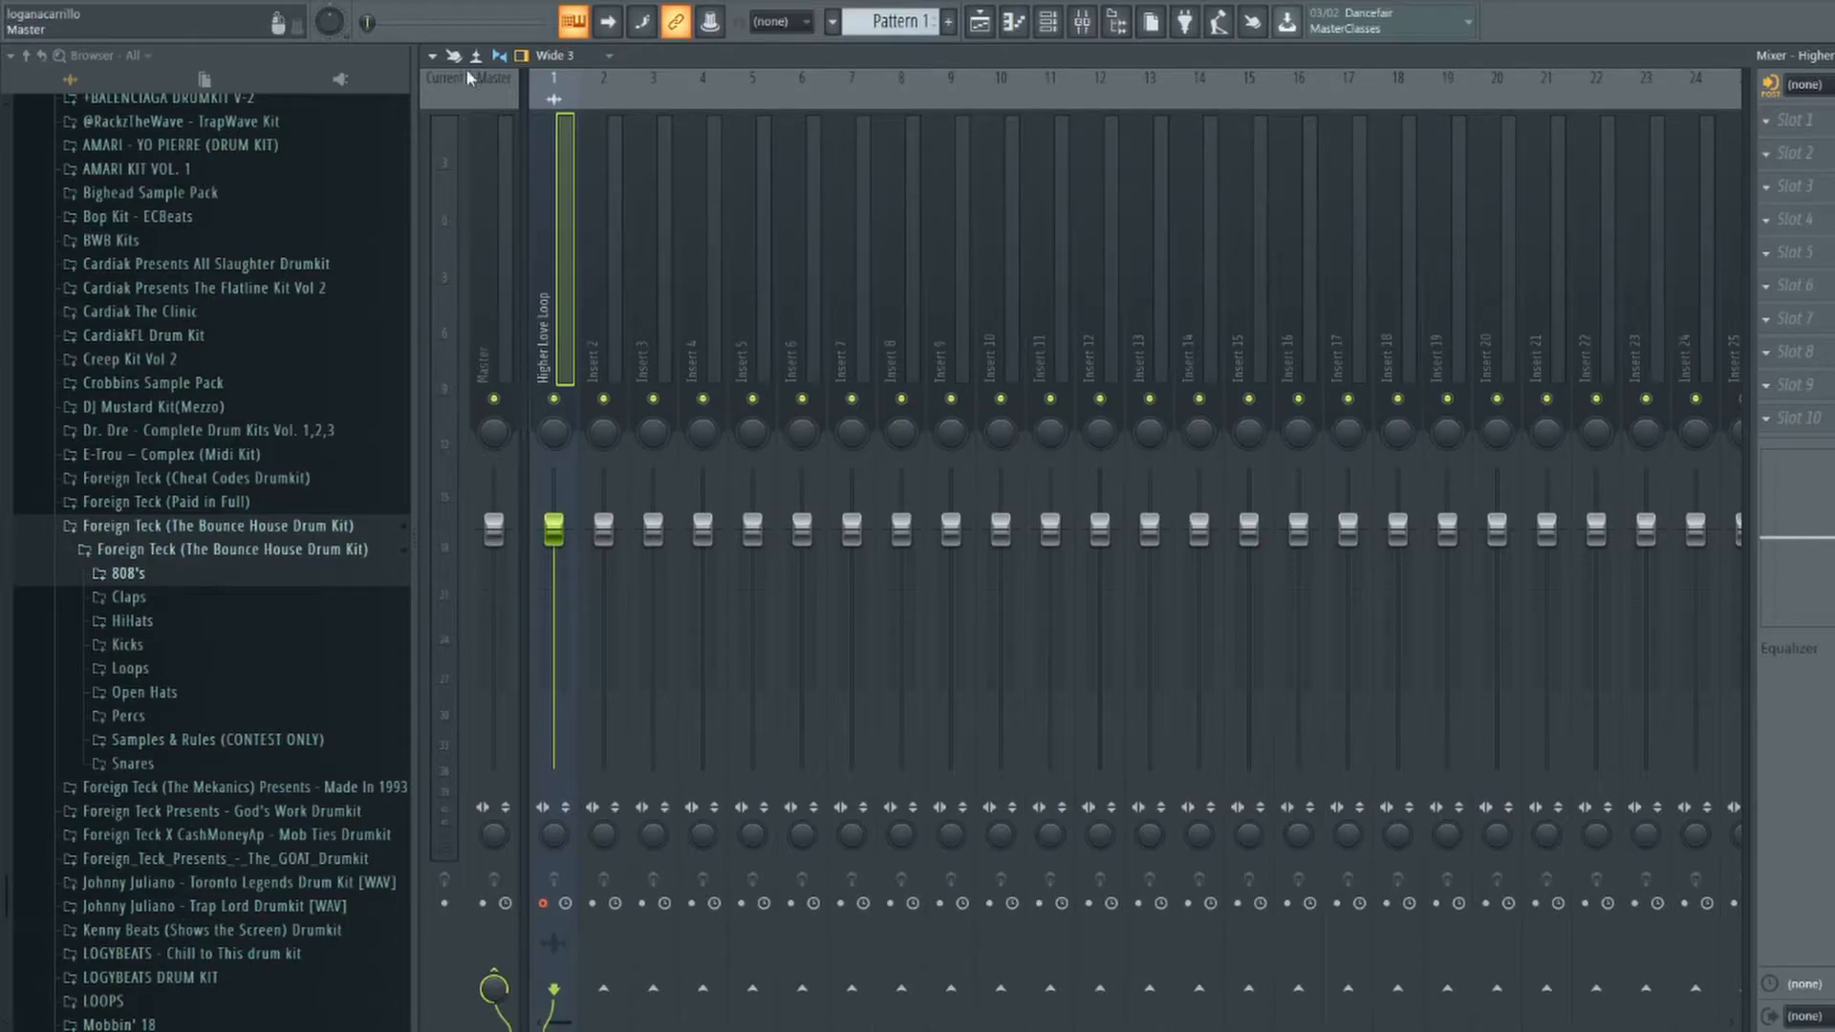
Render the armed Higher Love Loop mixer track to a wave file.
left_click(432, 55)
mouse_move(573, 97)
left_click(777, 64)
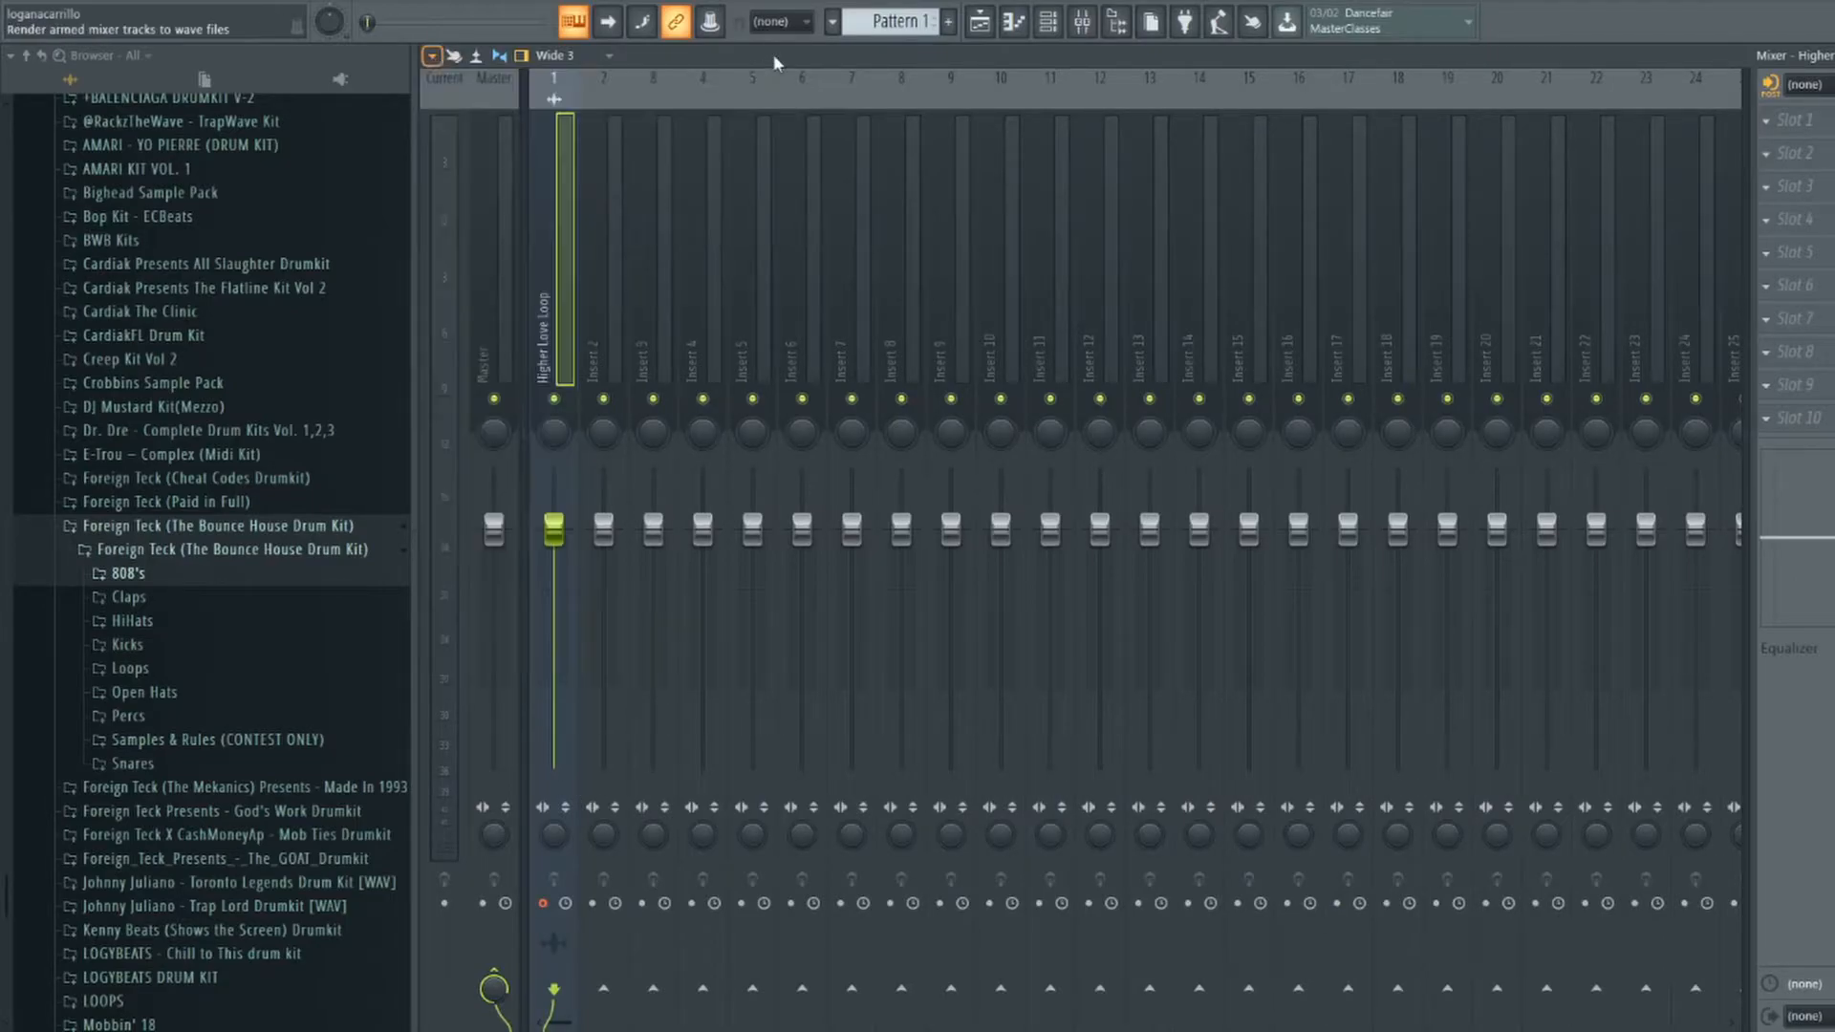
mouse_move(446, 95)
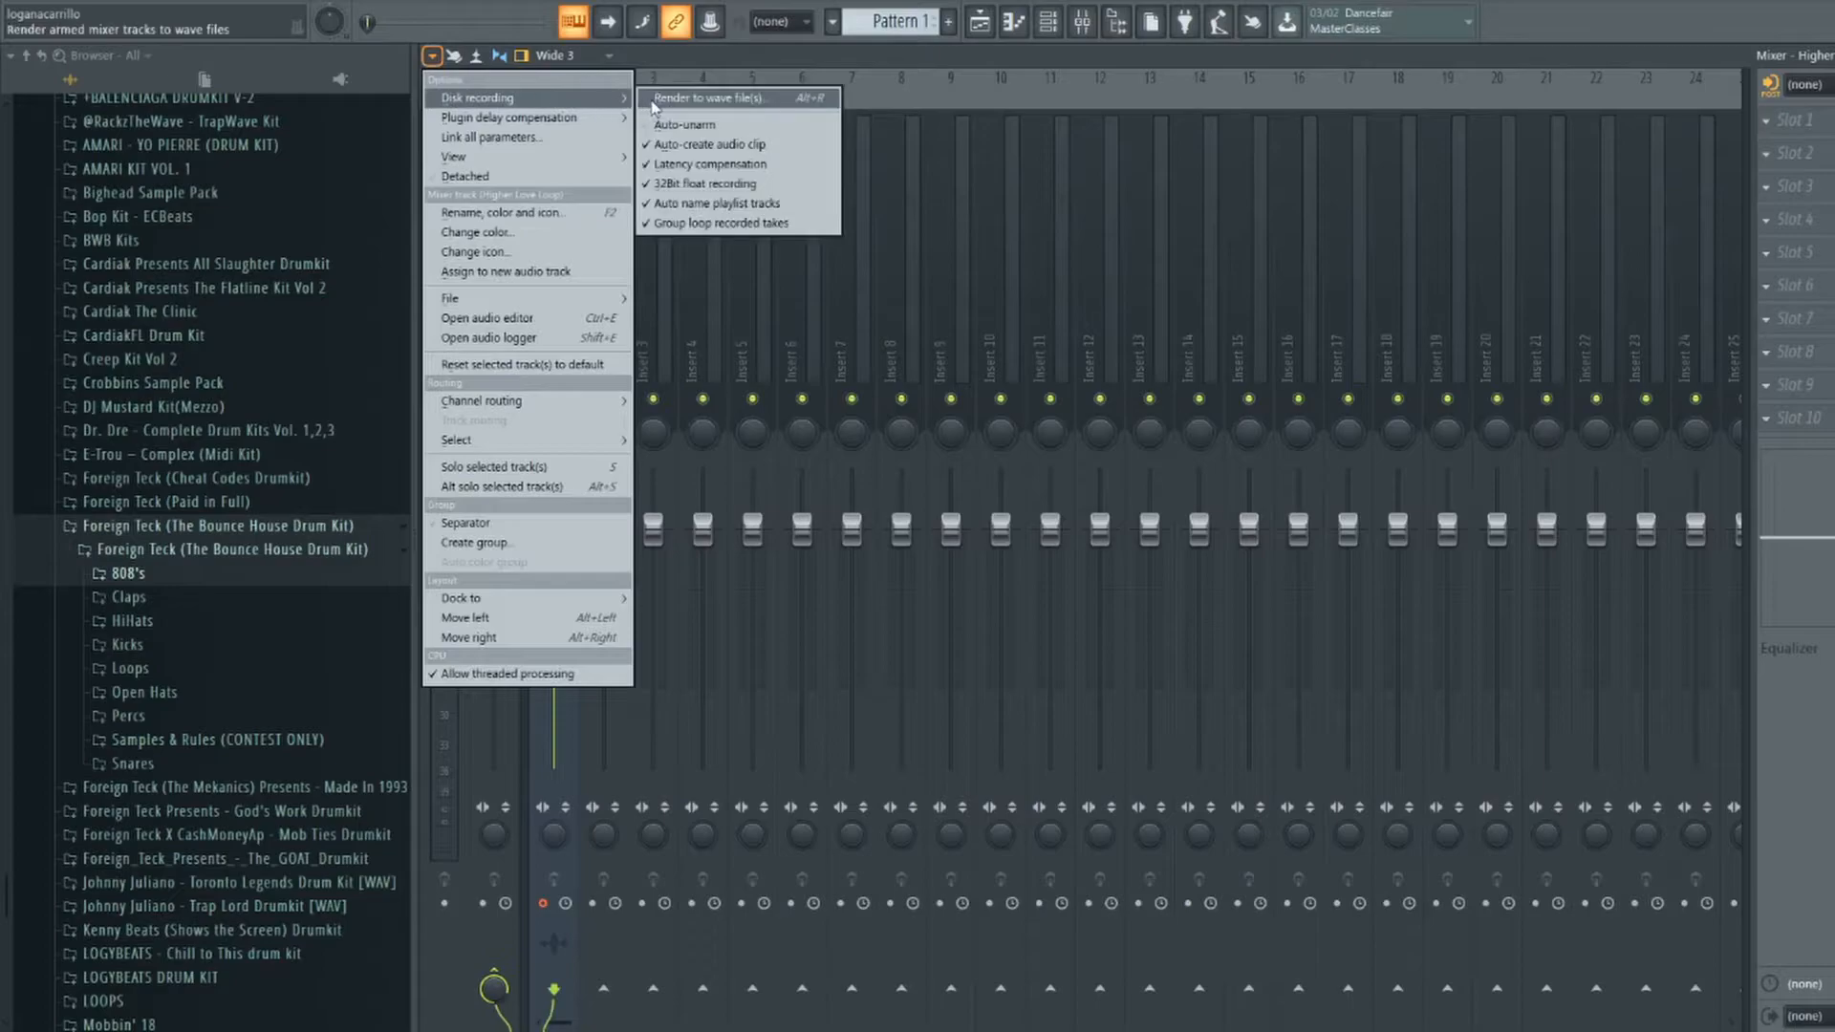
left_click(707, 102)
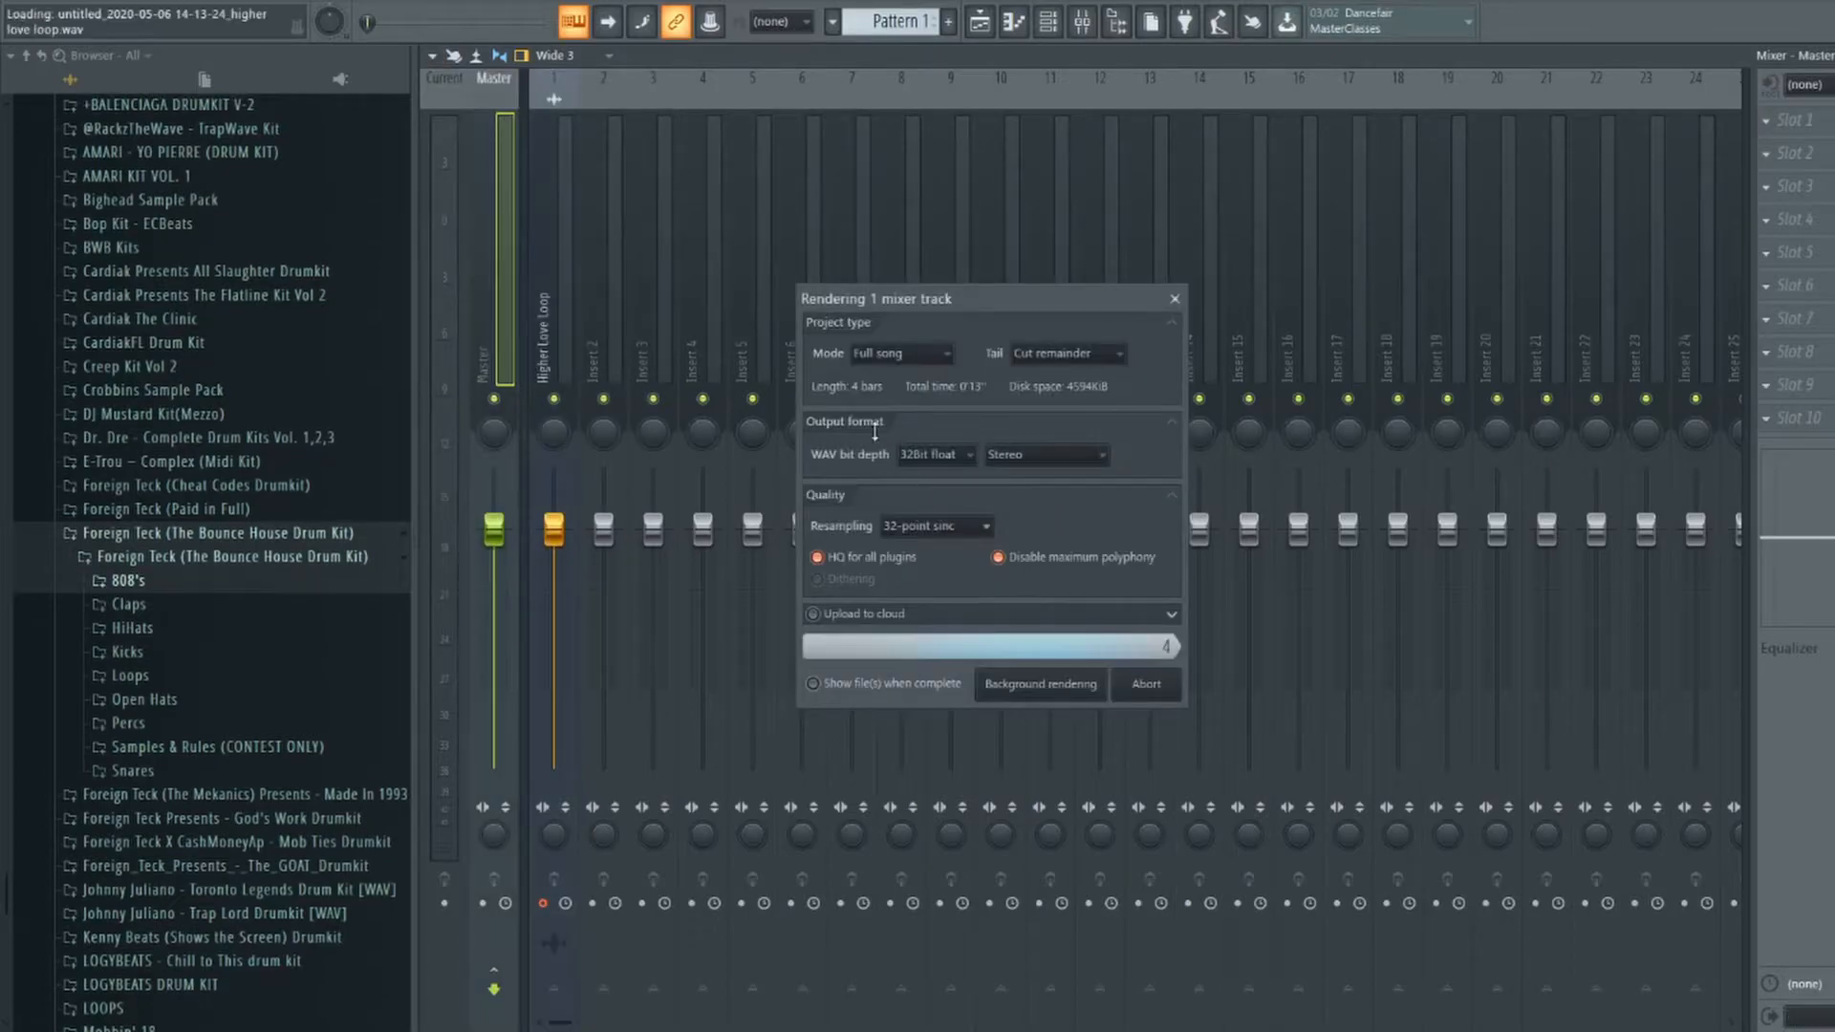
Solo the rendered Higher Love Loop clip on playlist Track 3, play it, and close its channel settings.
left_click(980, 21)
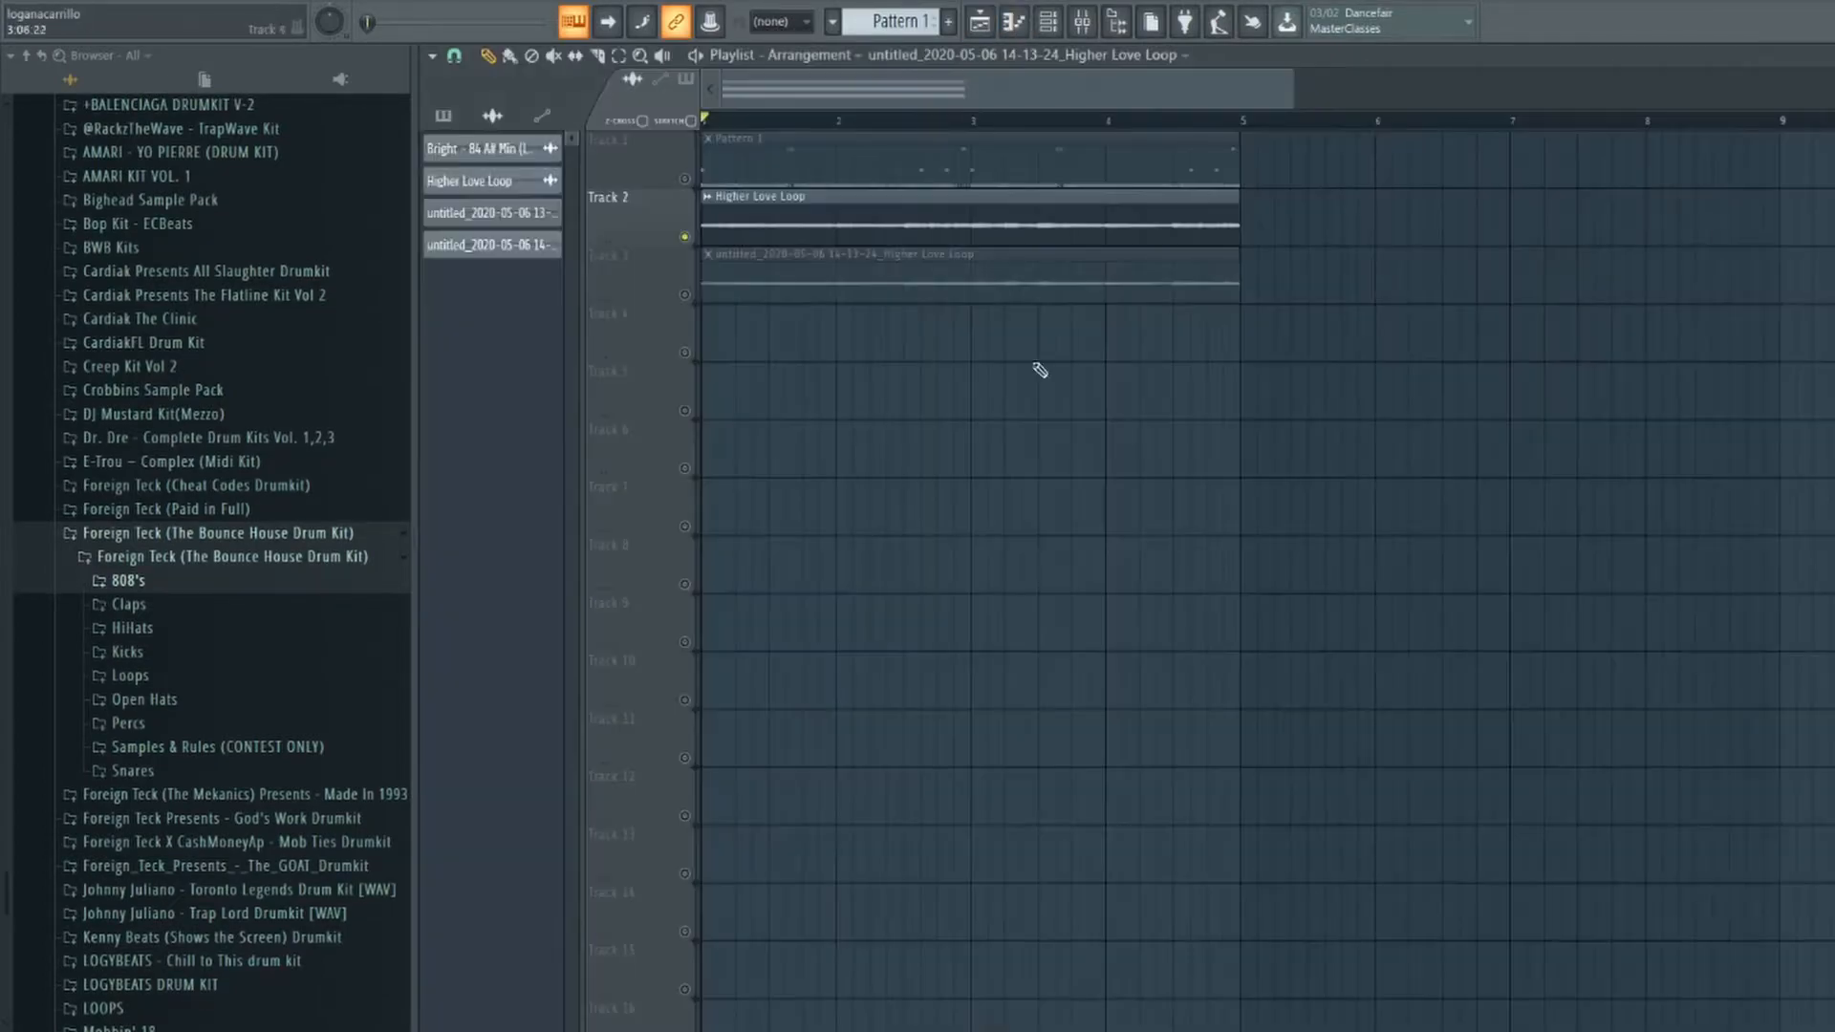
double_click(724, 287)
key("space")
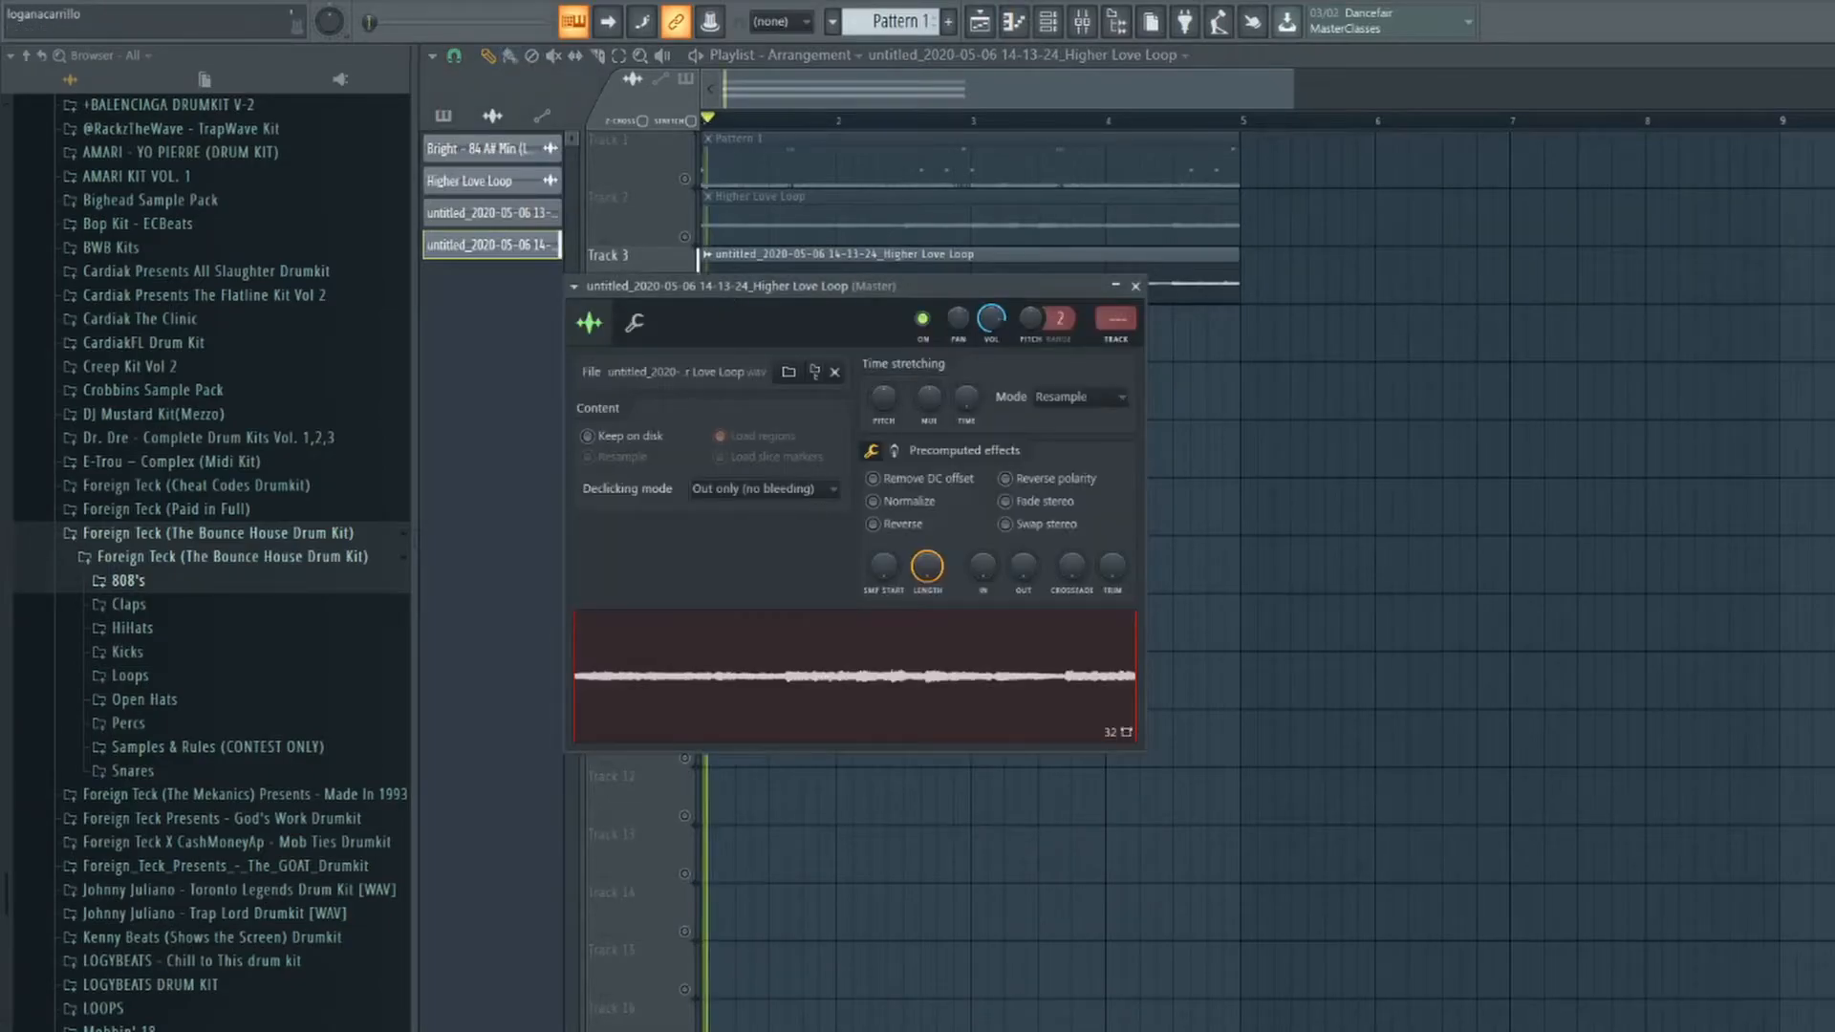
left_click(1136, 287)
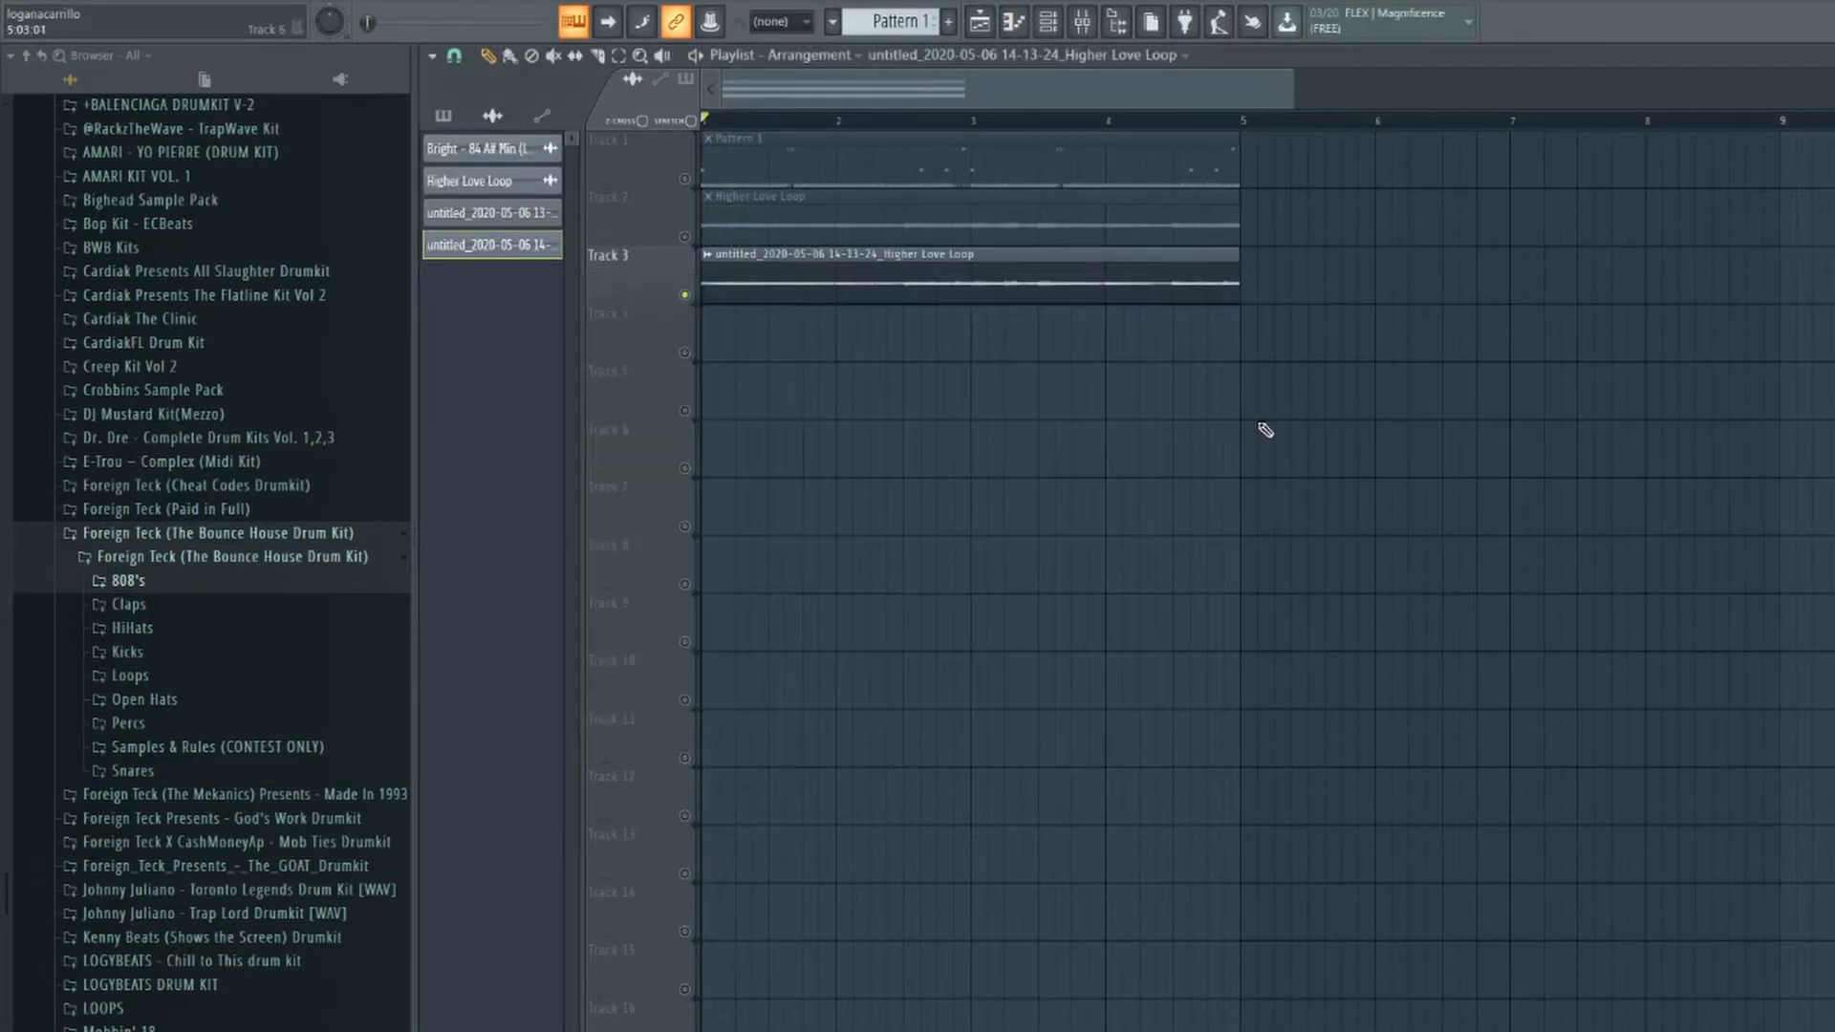
Add a Fruity Slicer channel to the channel rack, and move its window and the rack so both are accessible.
left_click(1050, 36)
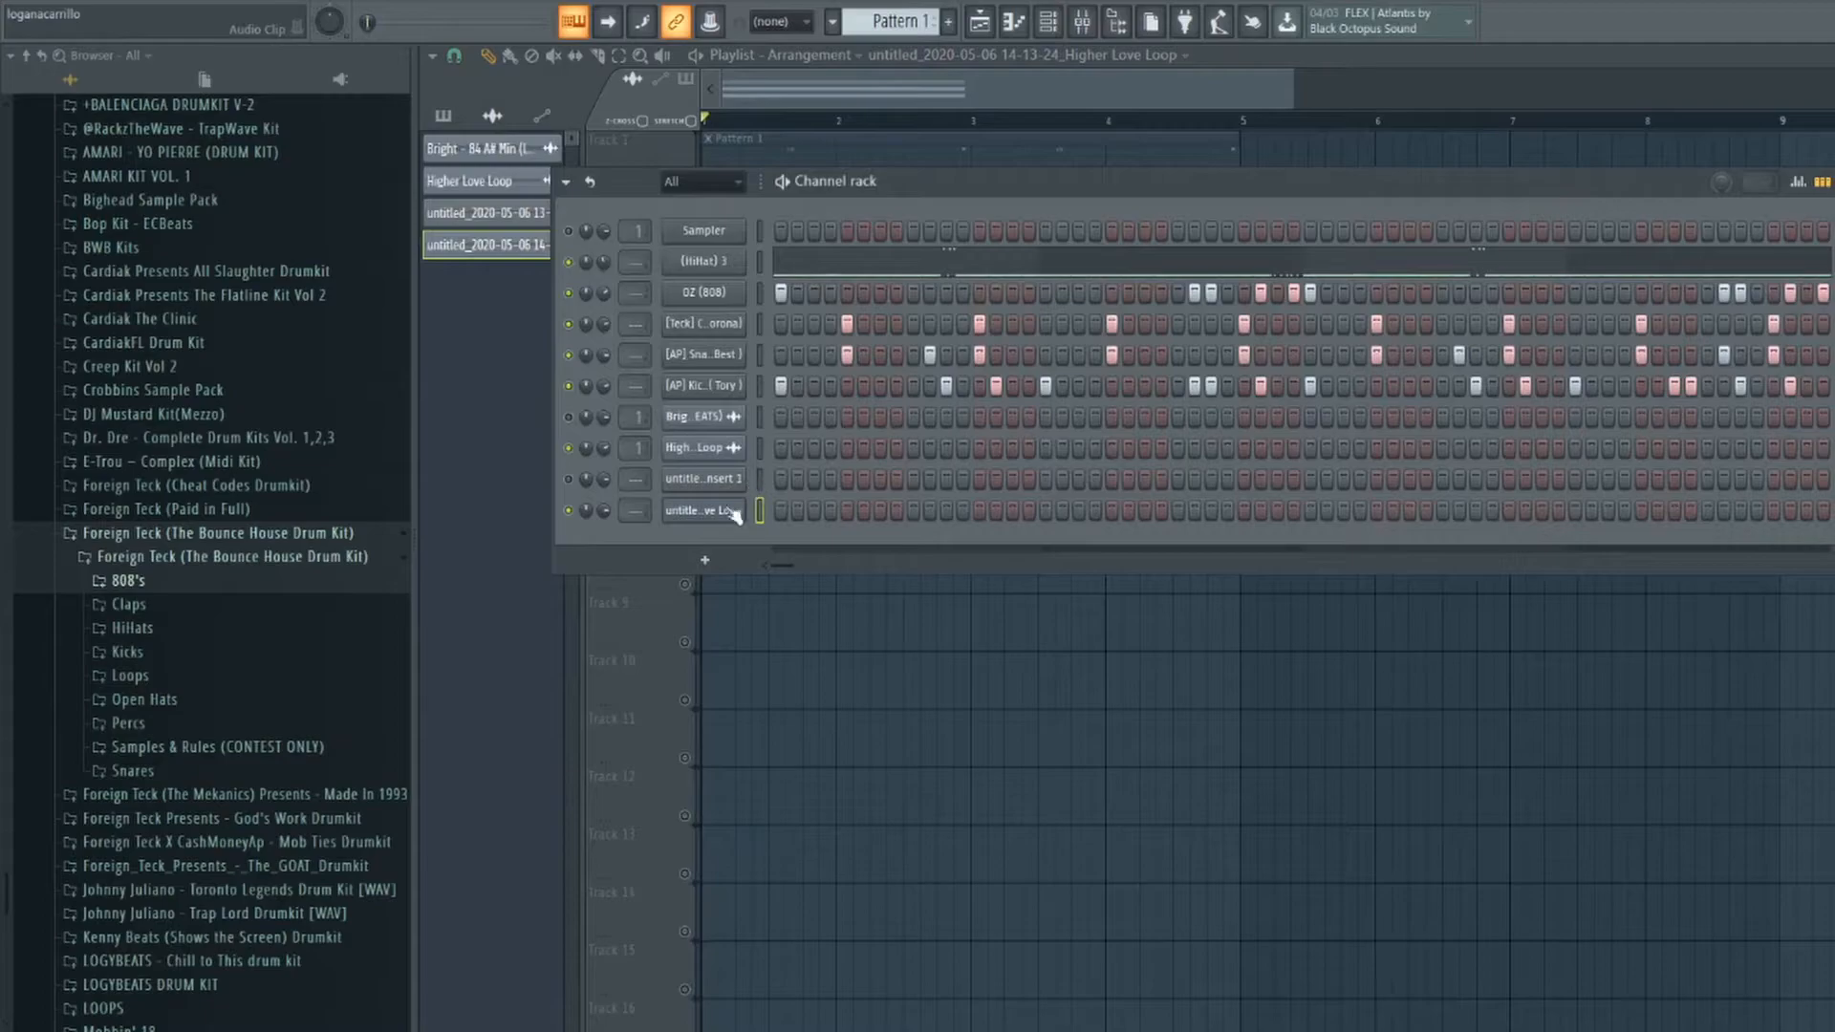
left_click(696, 559)
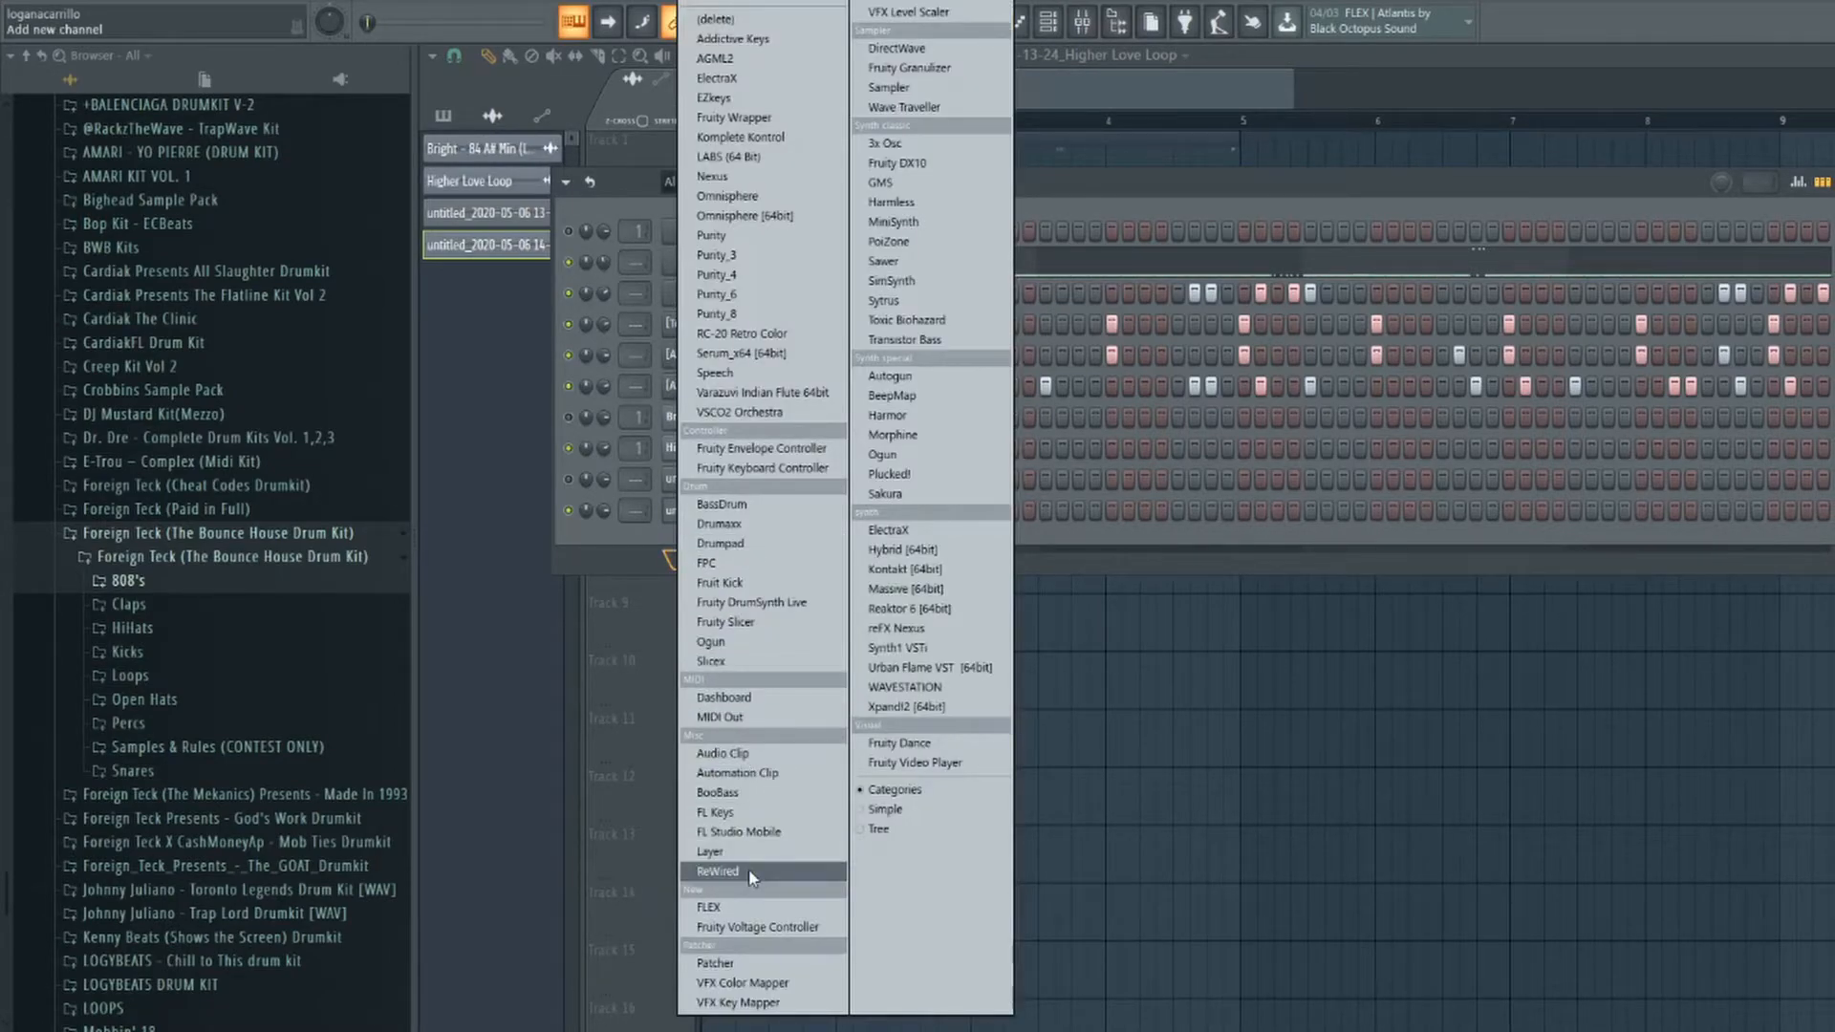
left_click(738, 622)
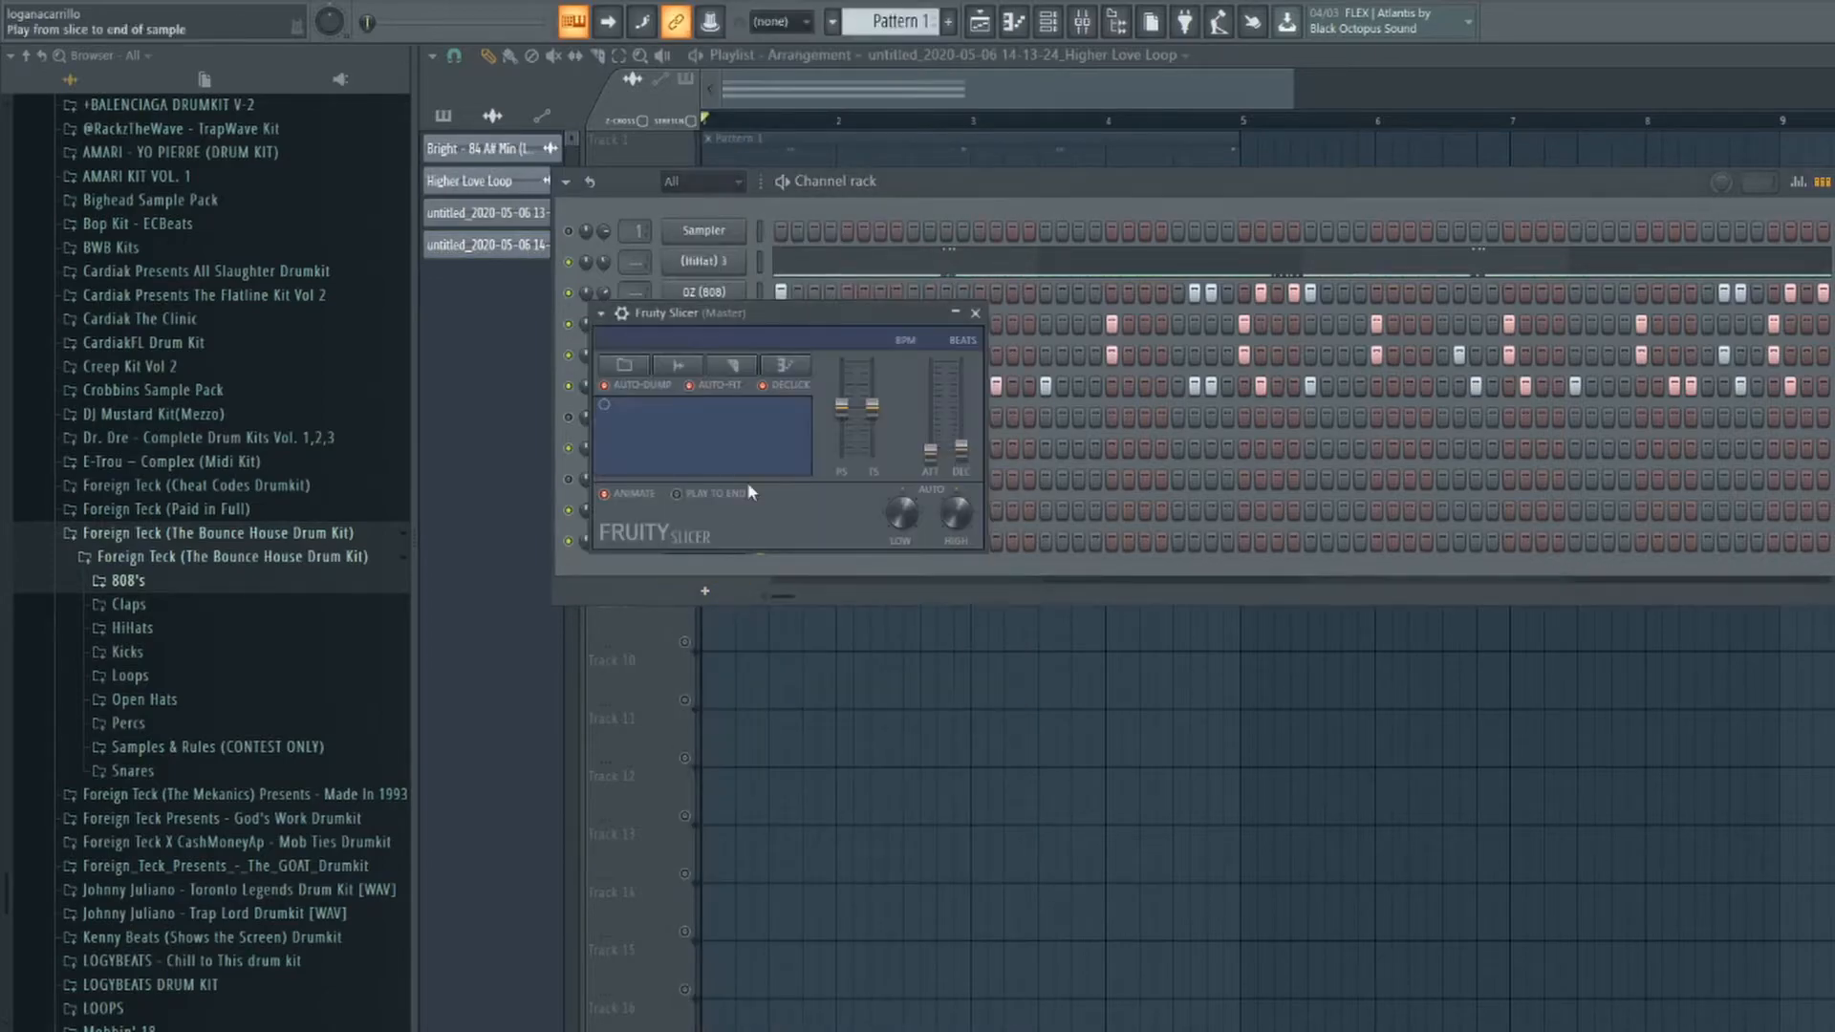
left_click_drag(835, 318, 1070, 626)
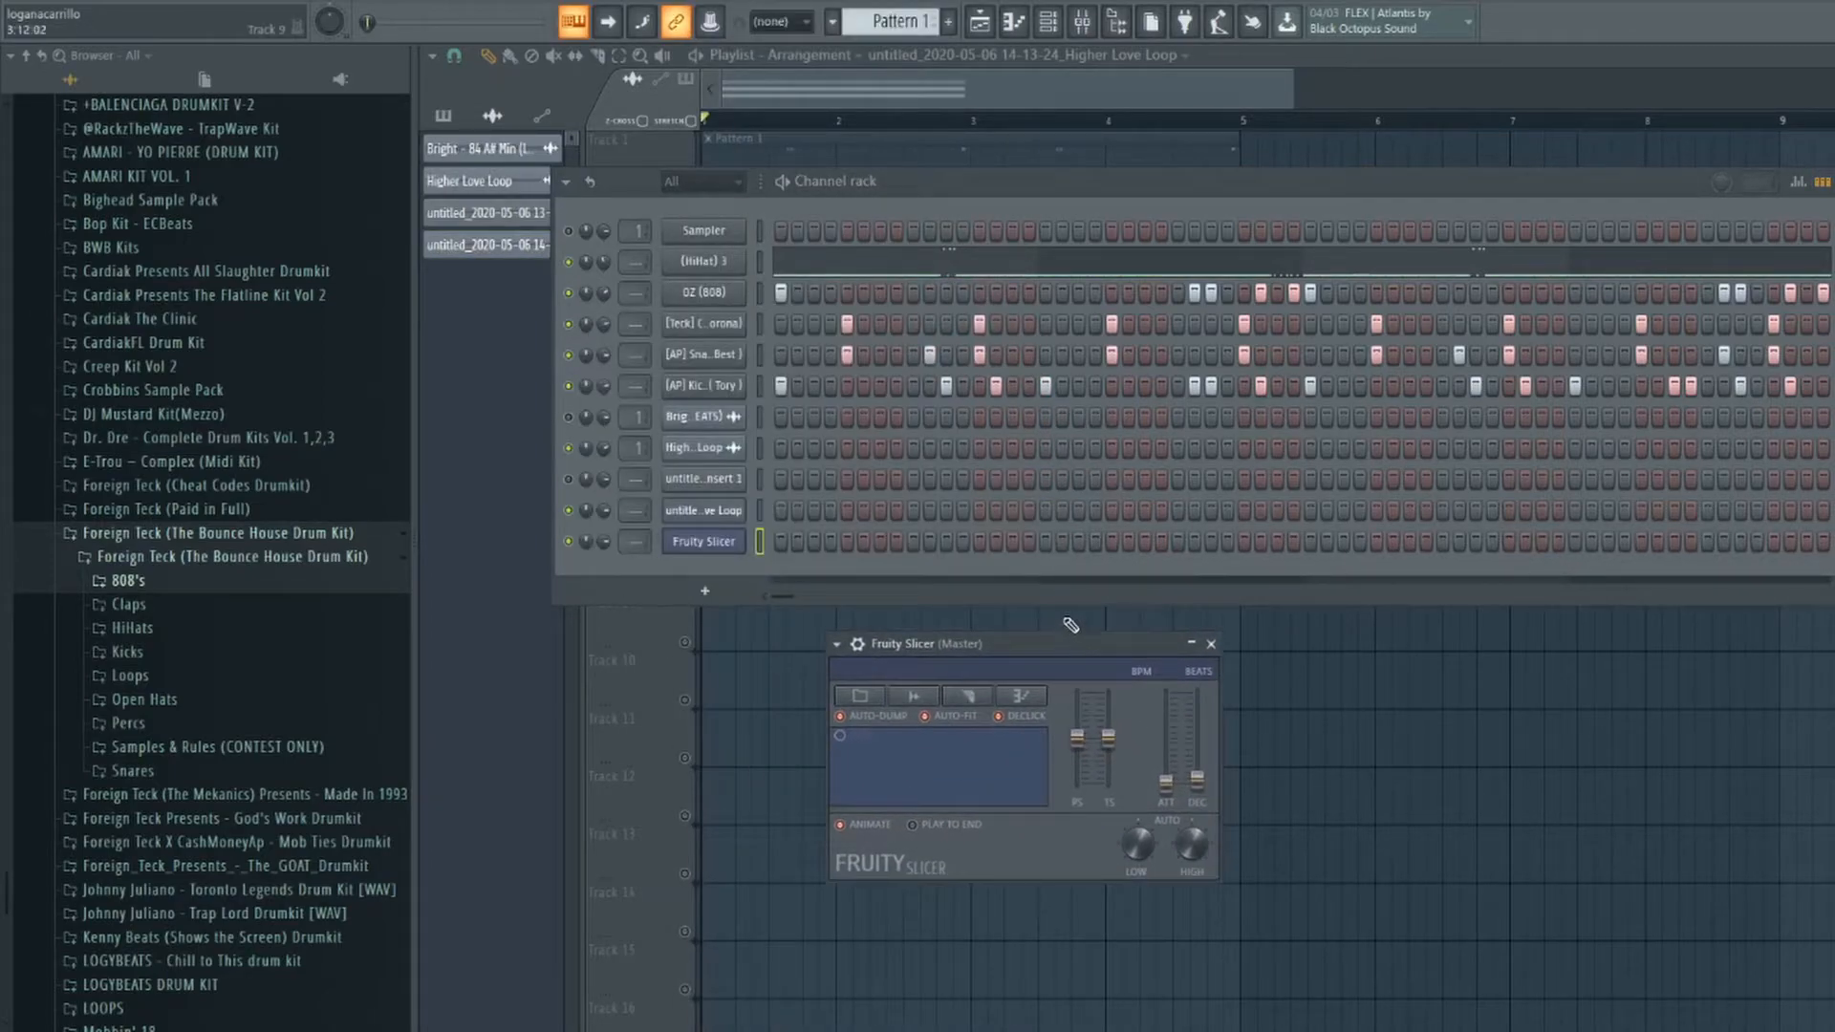
left_click_drag(973, 184, 1224, 168)
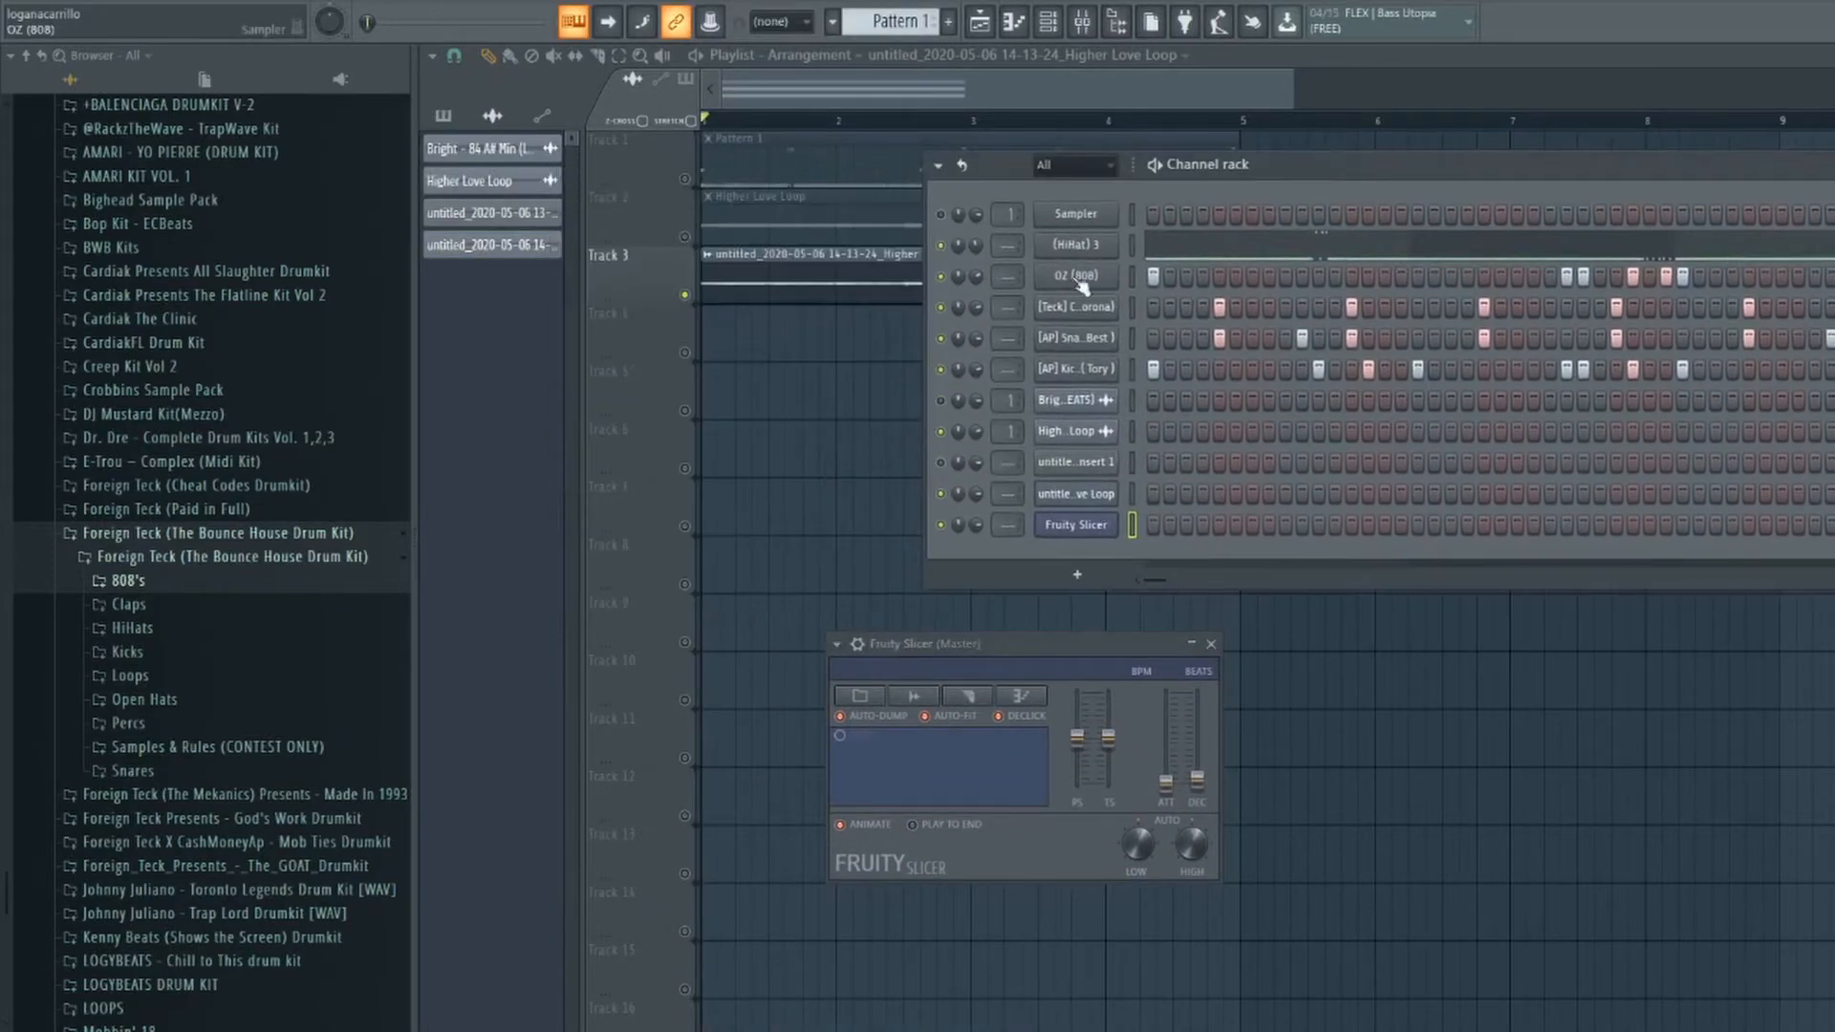
double_click(855, 277)
key("F6")
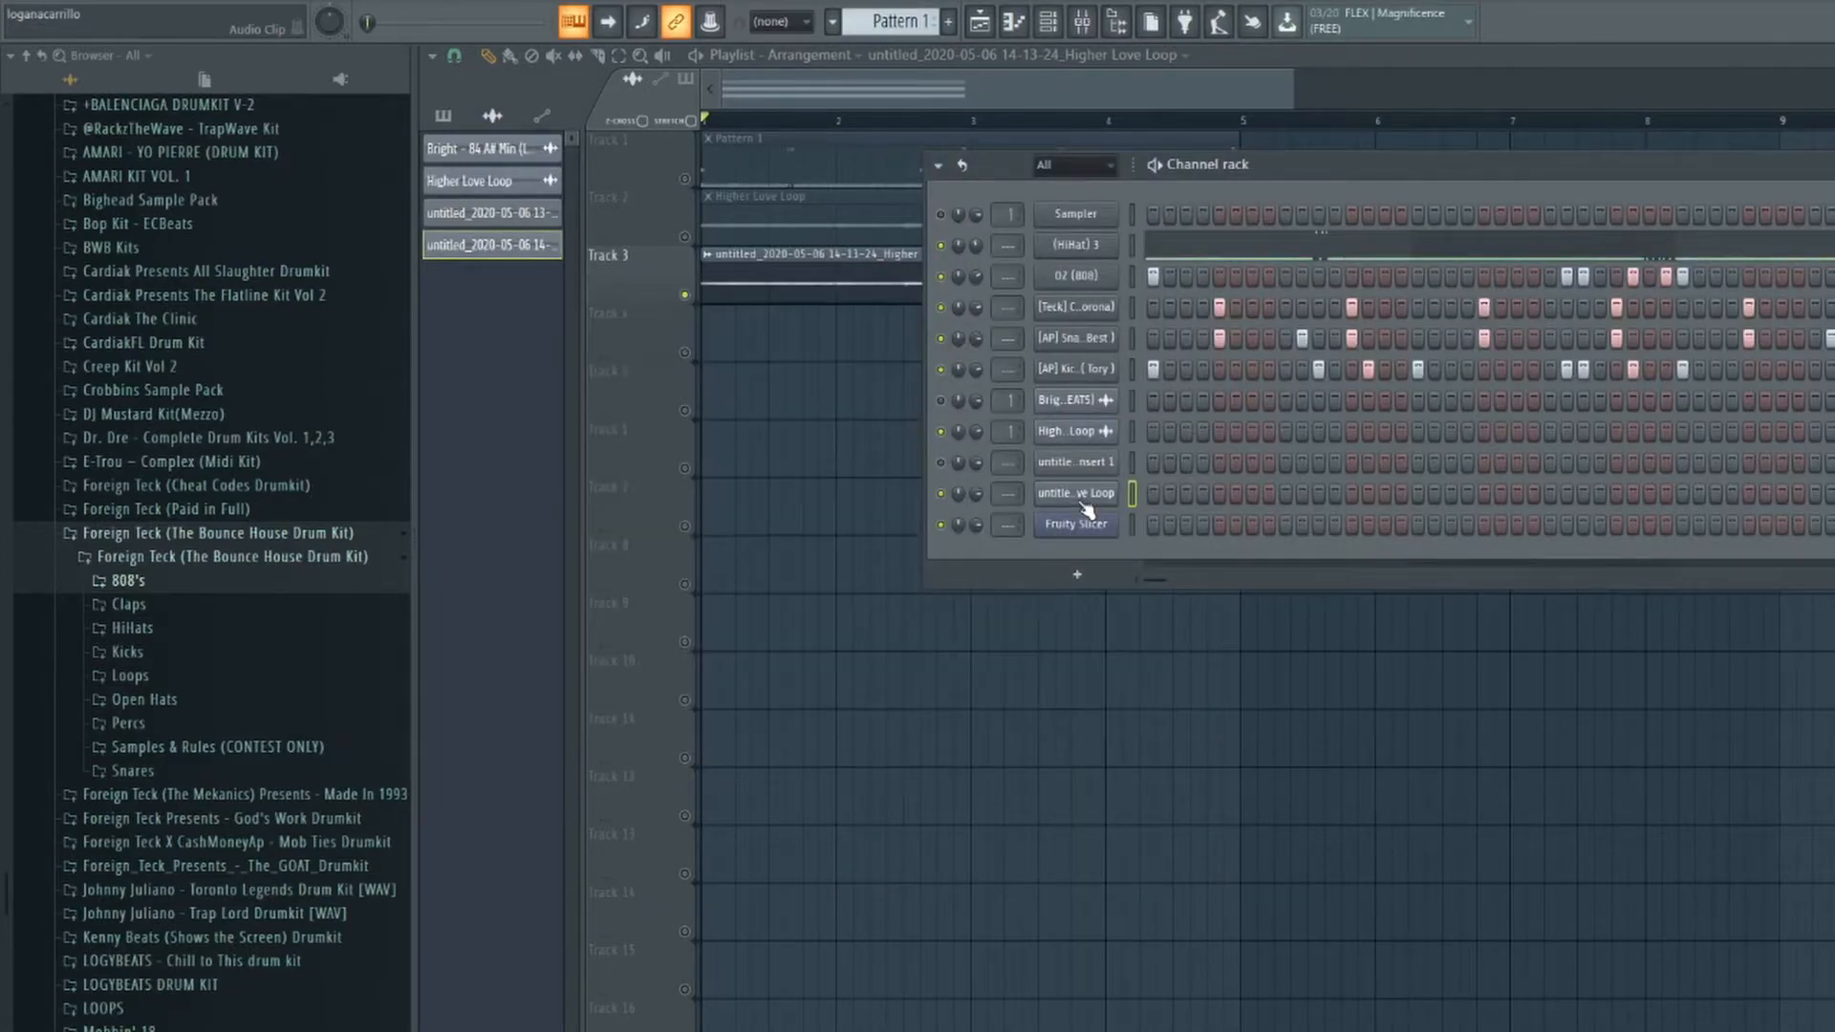
left_click(1087, 497)
left_click_drag(880, 292, 689, 502)
left_click_drag(737, 864, 1055, 527)
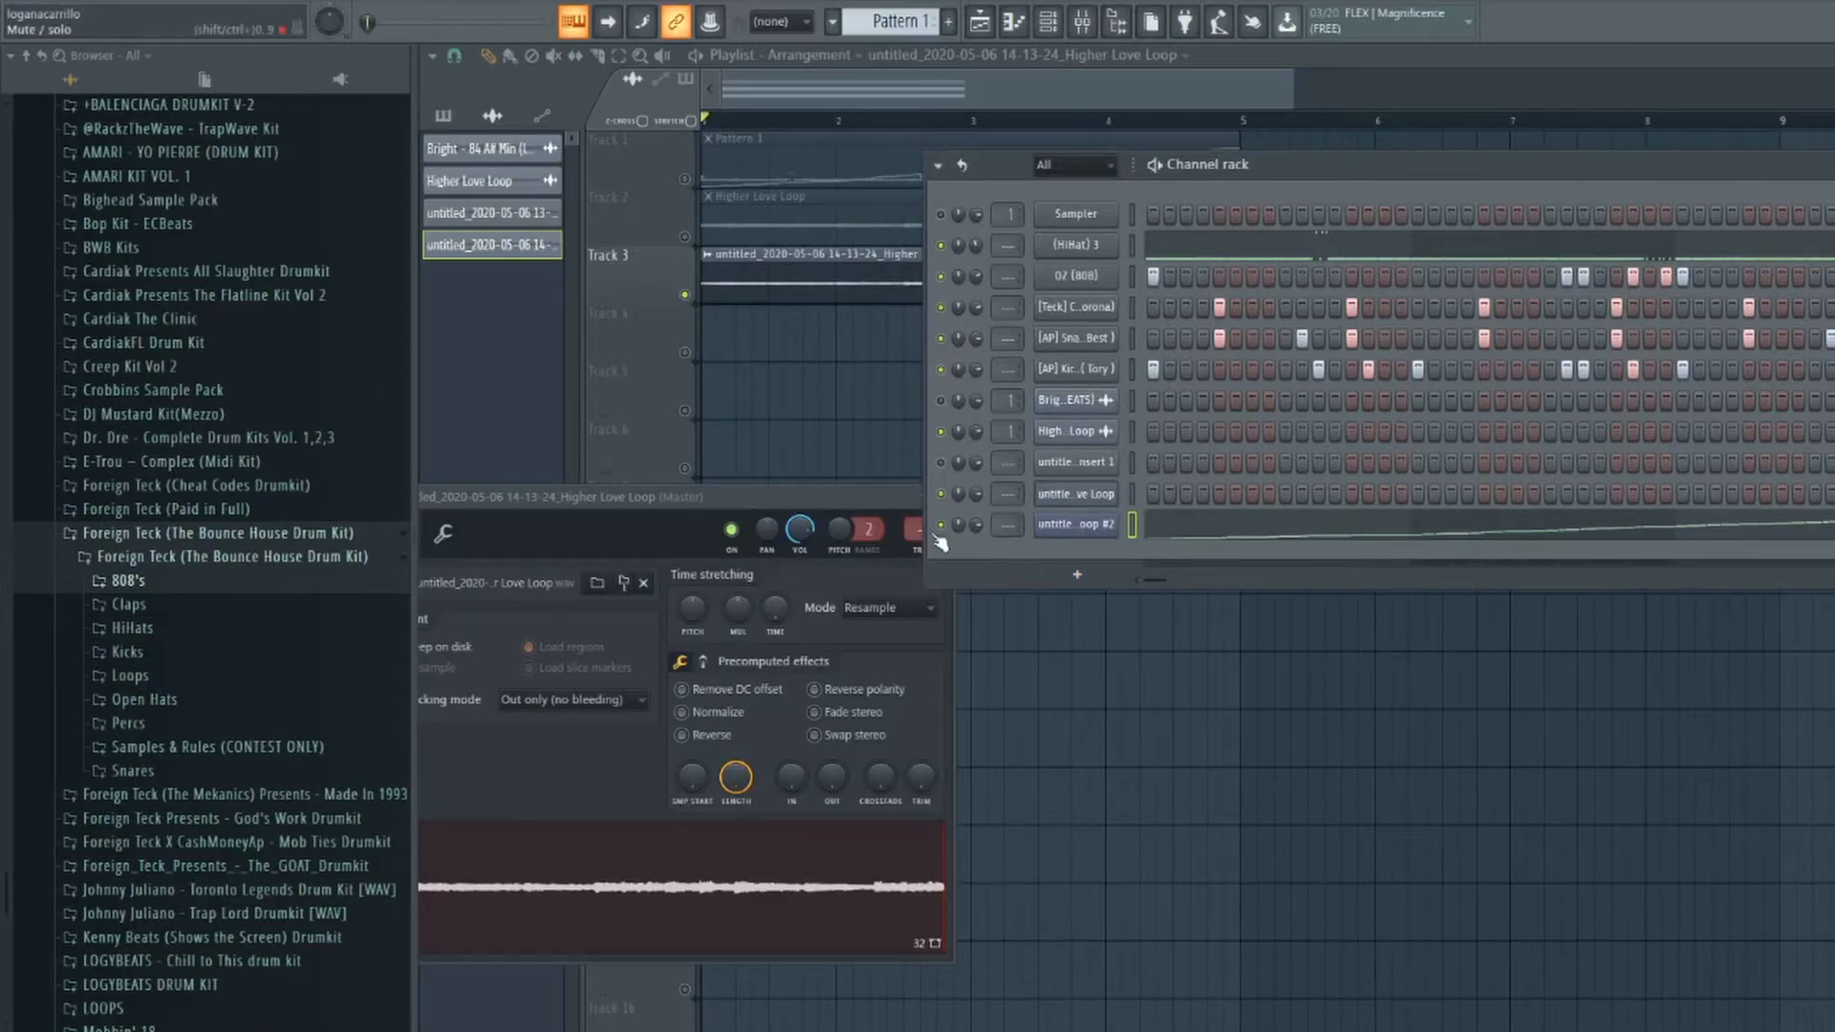
Cut the slicer channel's notes, load the original Higher Love Loop sample into it, and open its piano roll.
right_click(1065, 524)
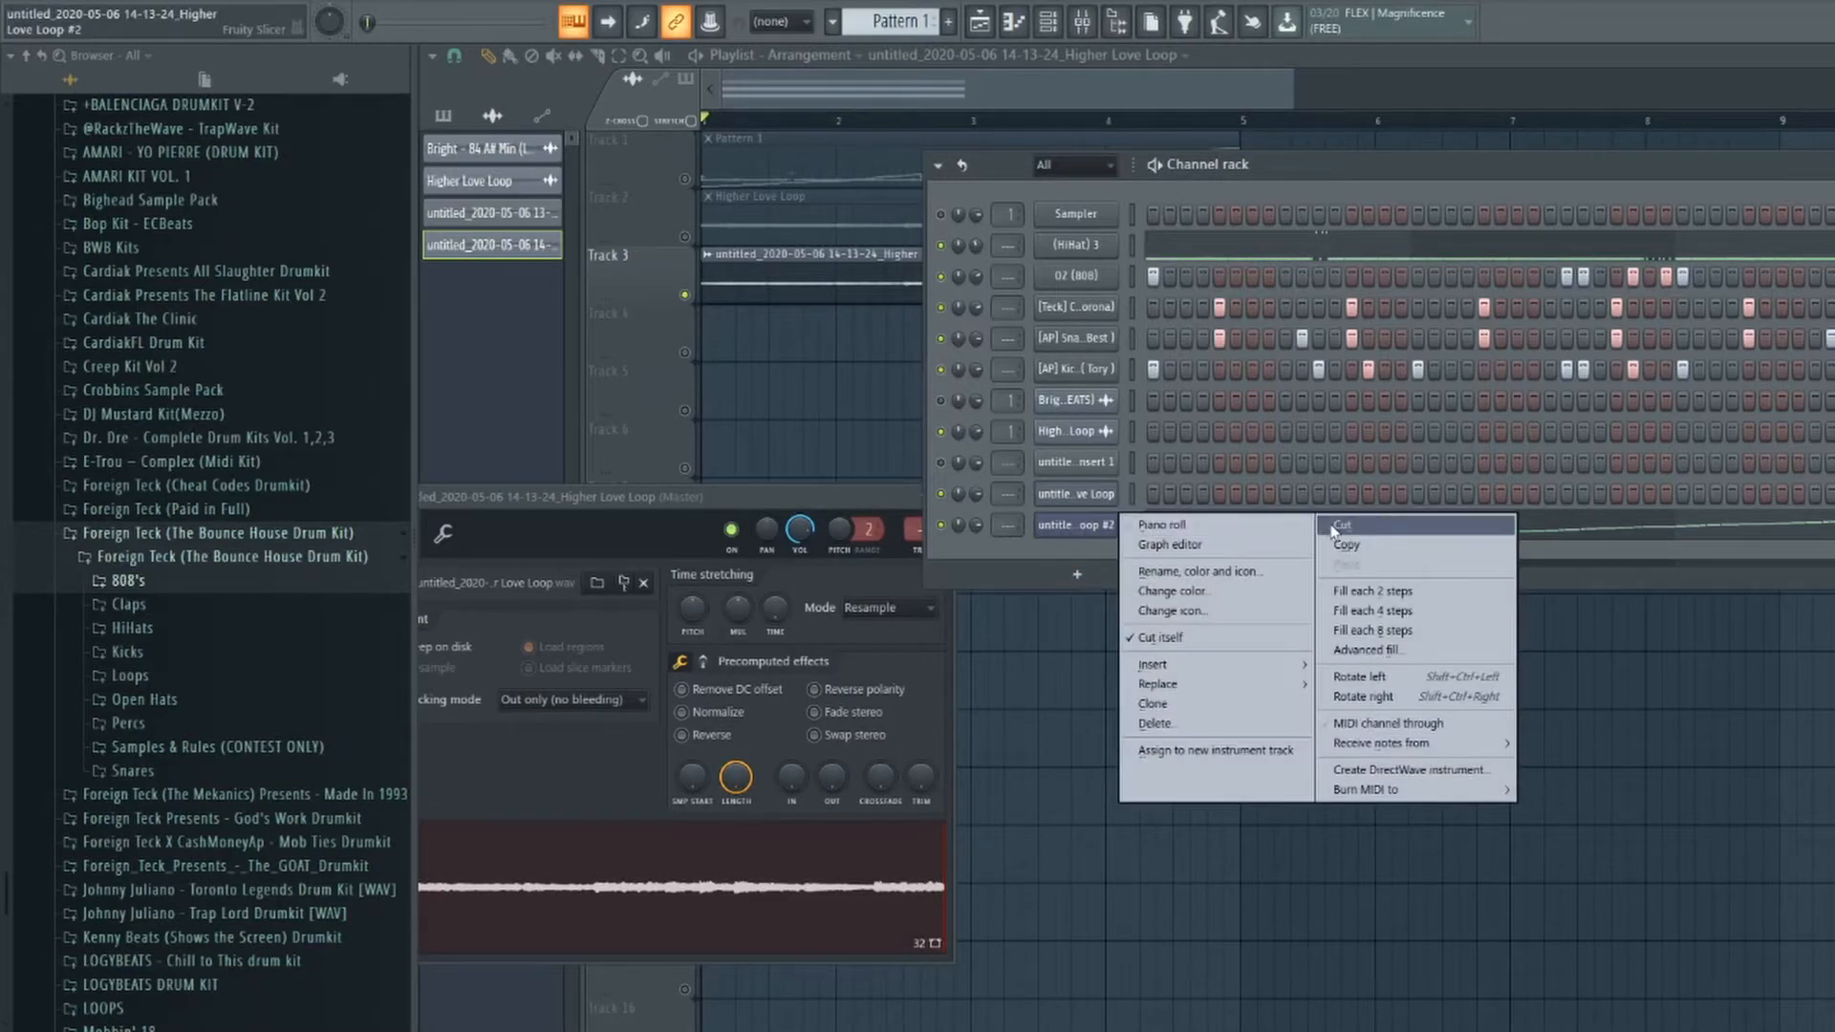
left_click(1414, 529)
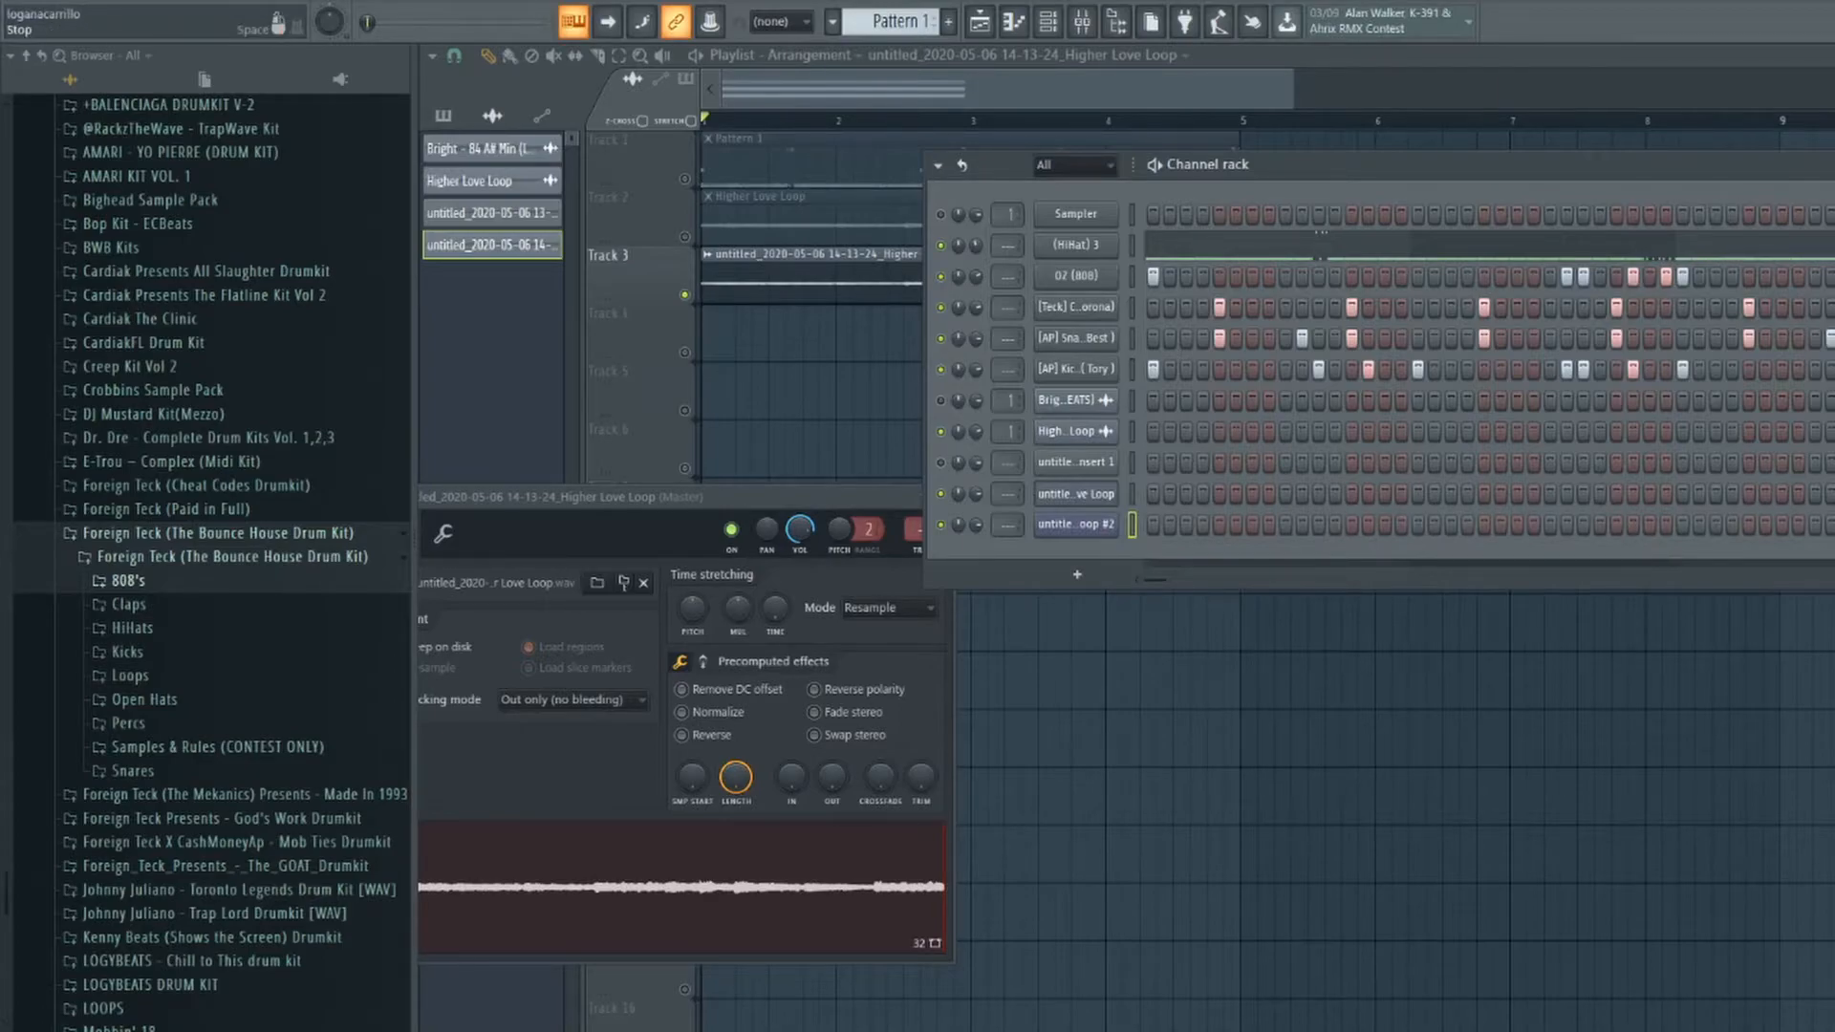
left_click(857, 219)
left_click(1053, 24)
left_click_drag(732, 1010, 1056, 526)
left_click(1178, 528)
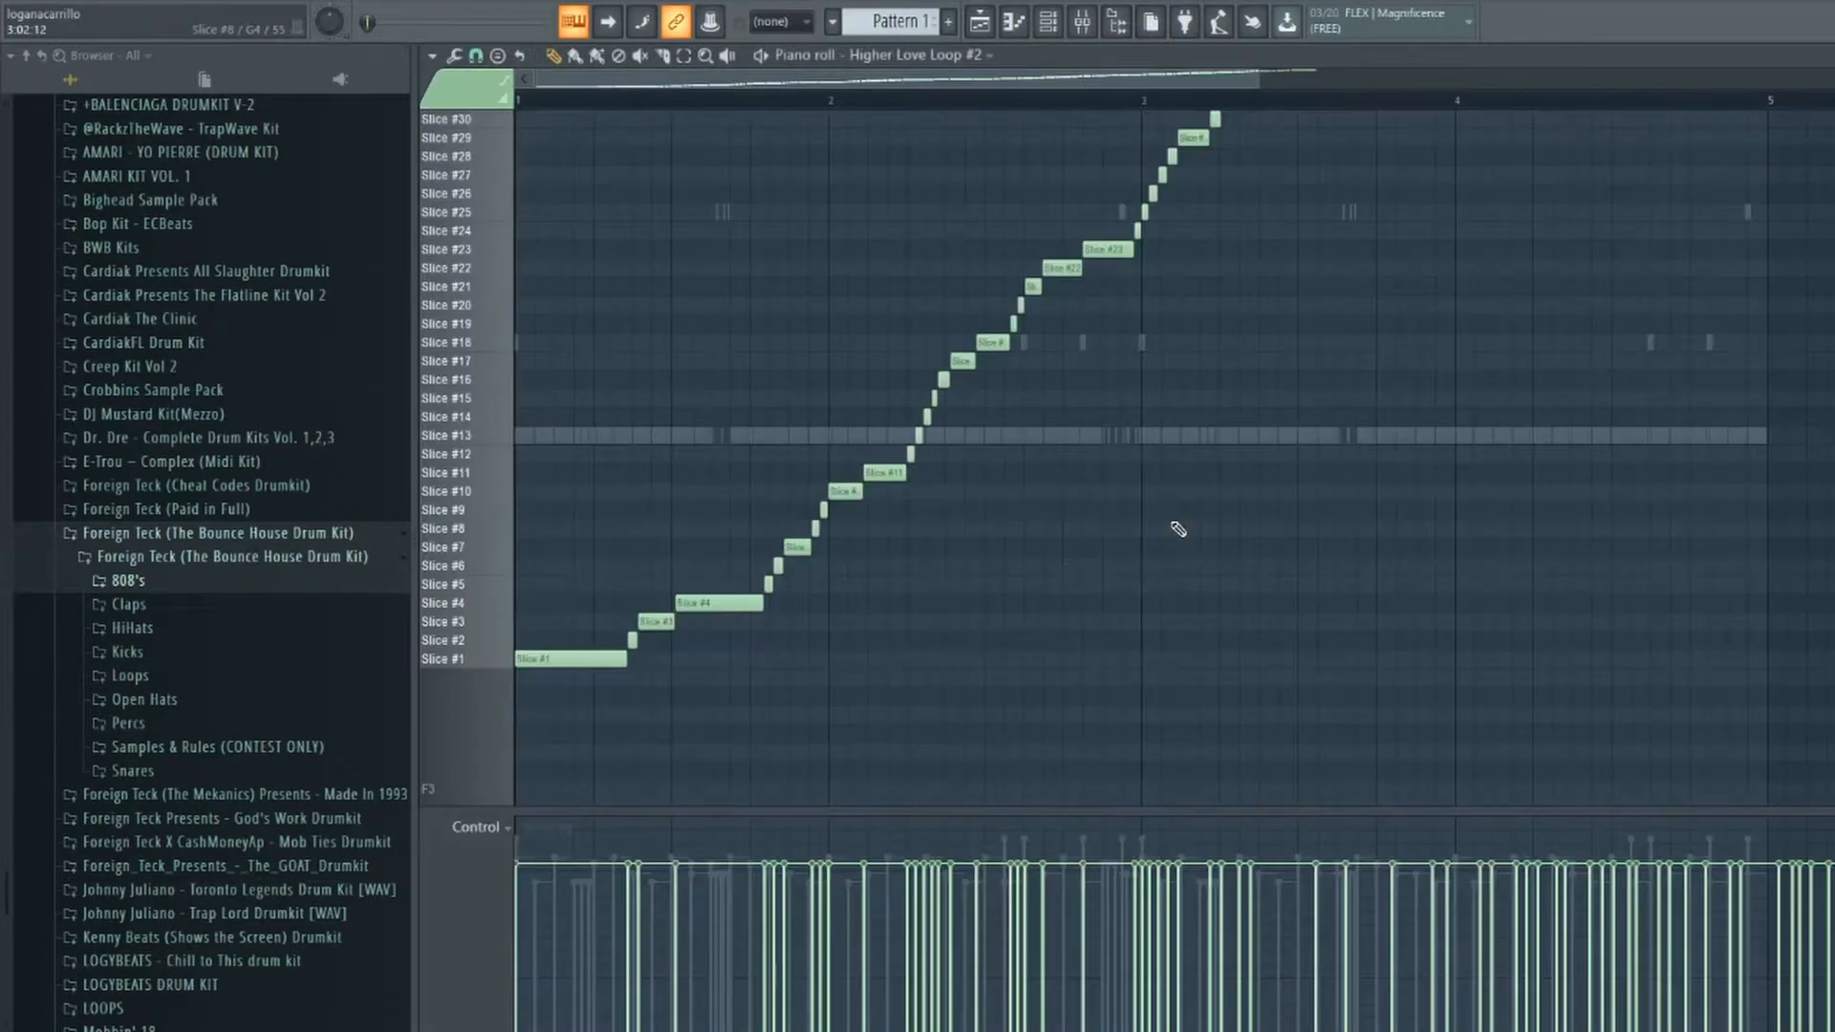
Return to the playlist and solo the Higher Love Loop clip's Track 2.
left_click(1048, 21)
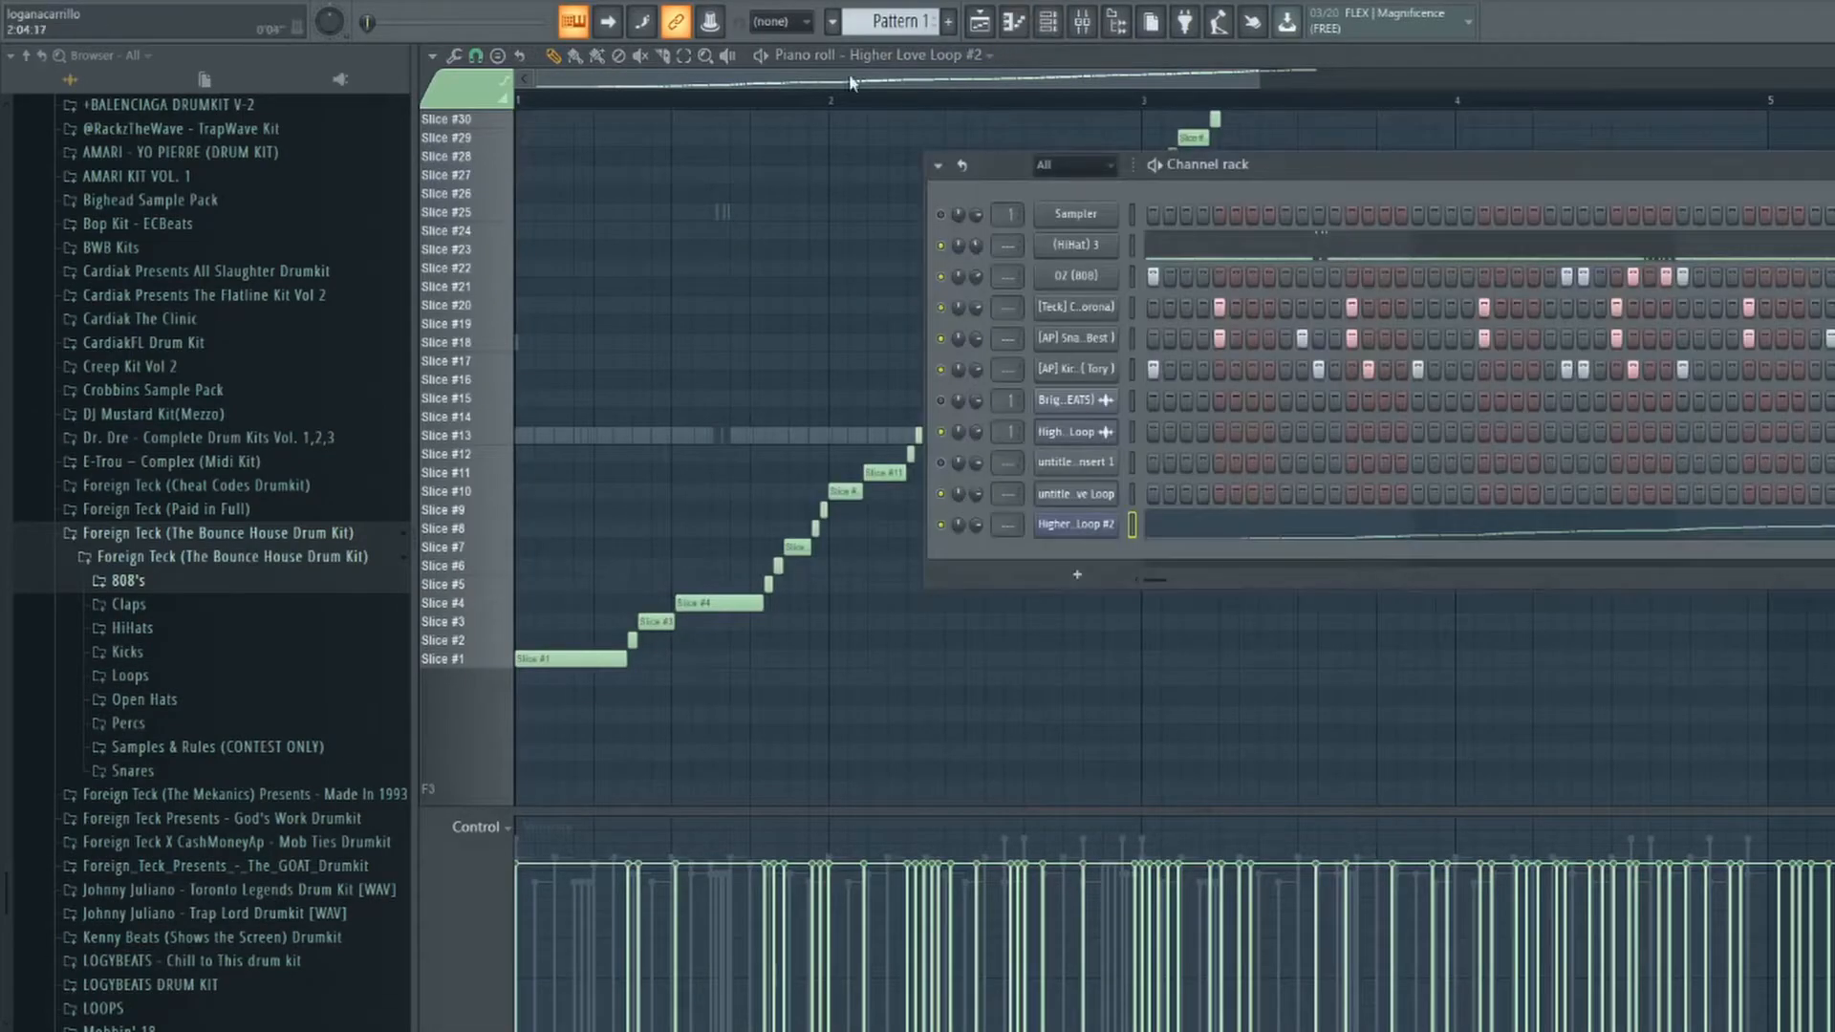
left_click(977, 25)
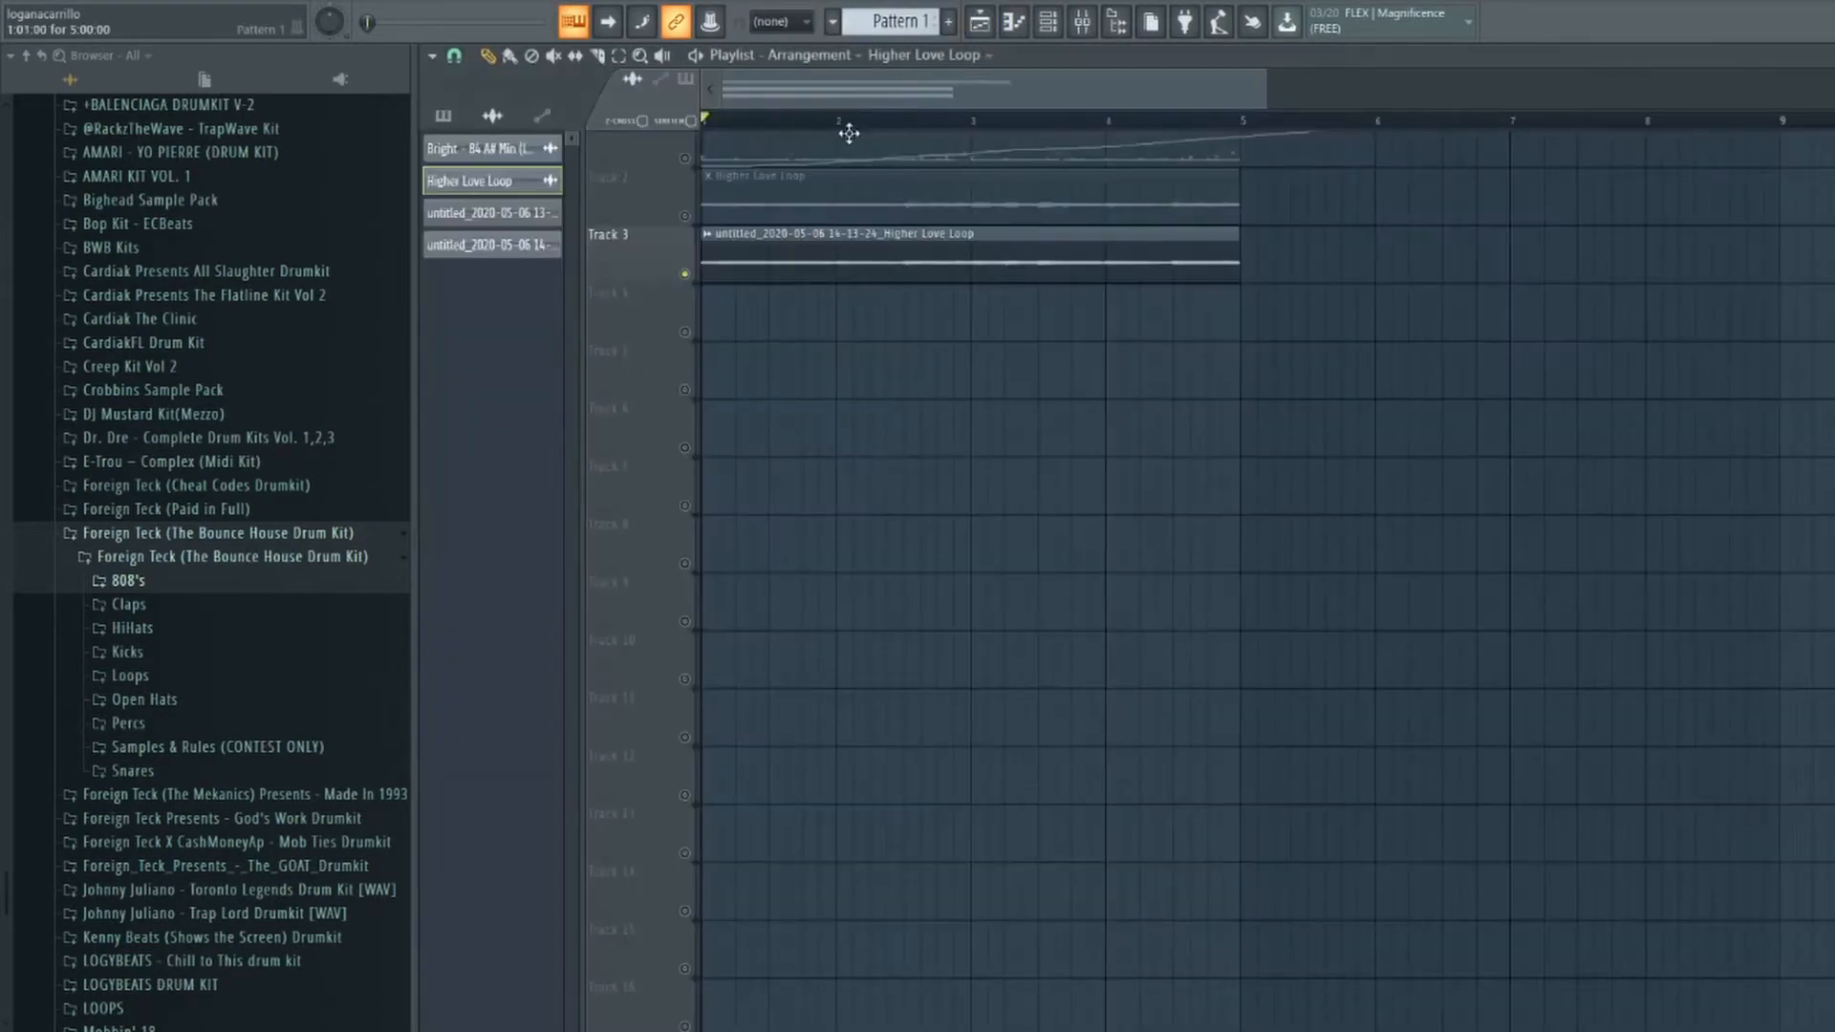
scroll(806, 126, "down", 2)
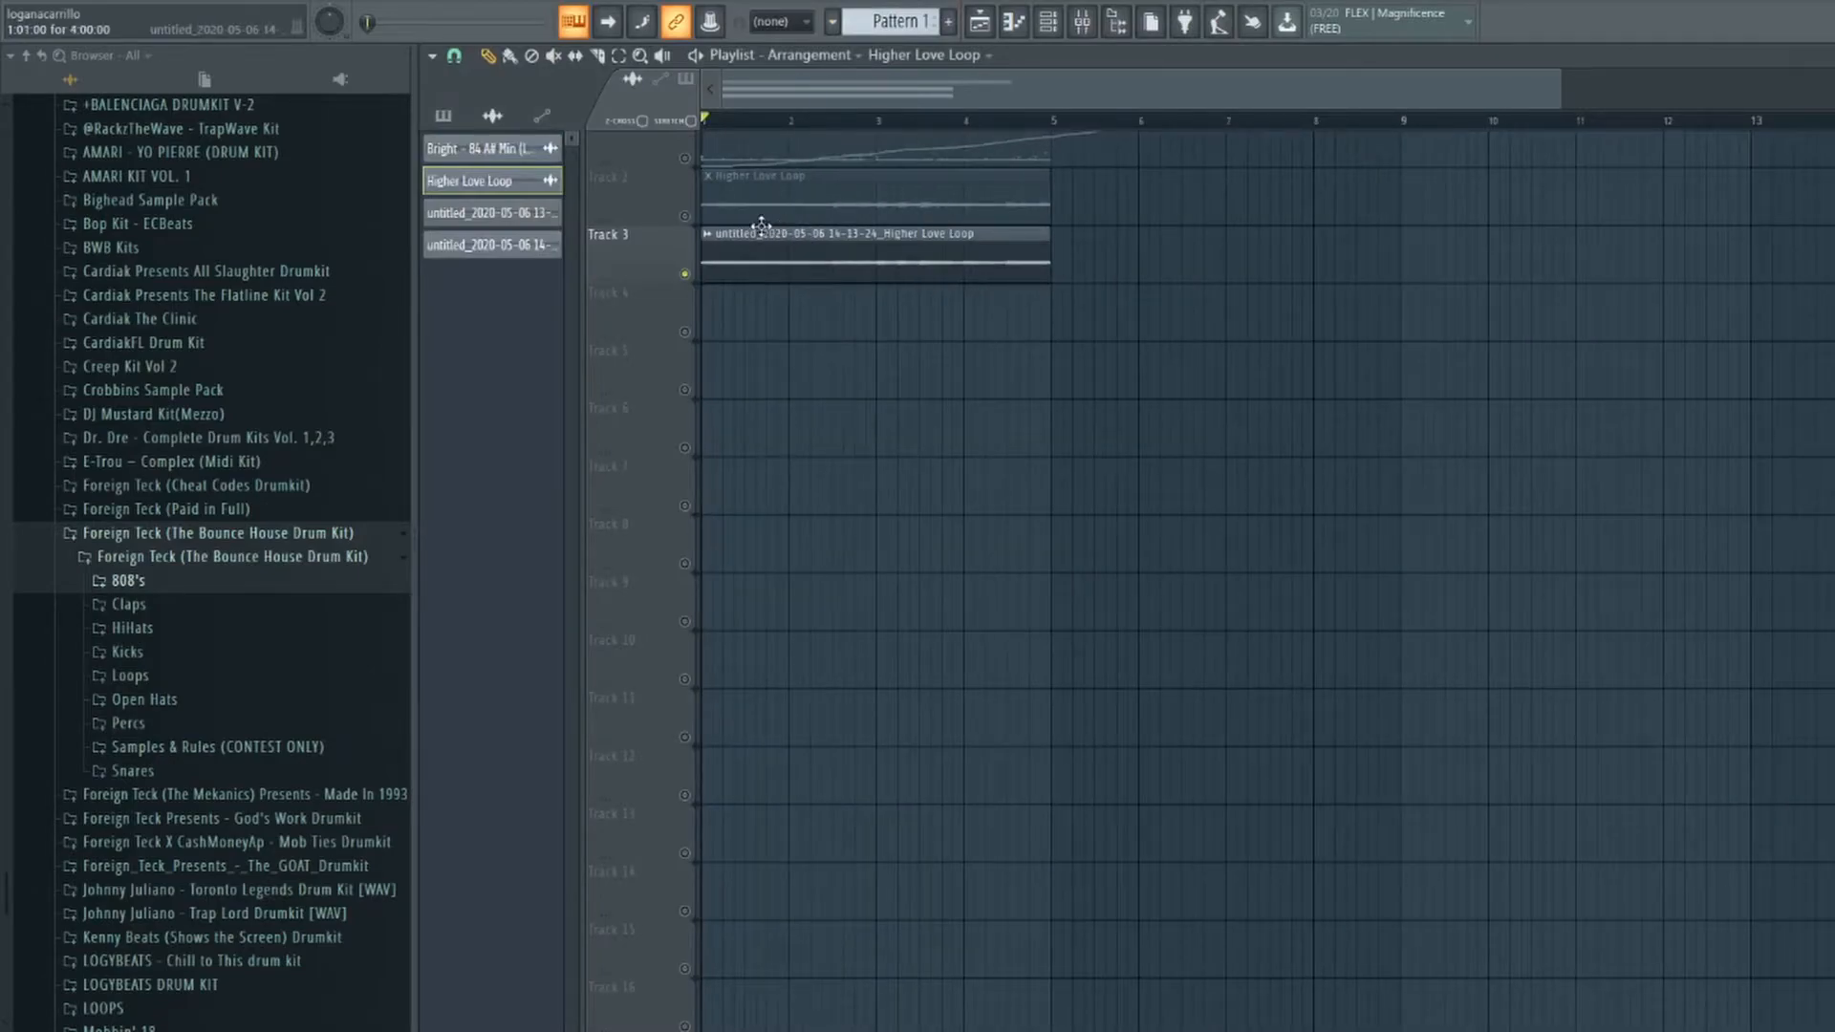
scroll(782, 206, "up", 1)
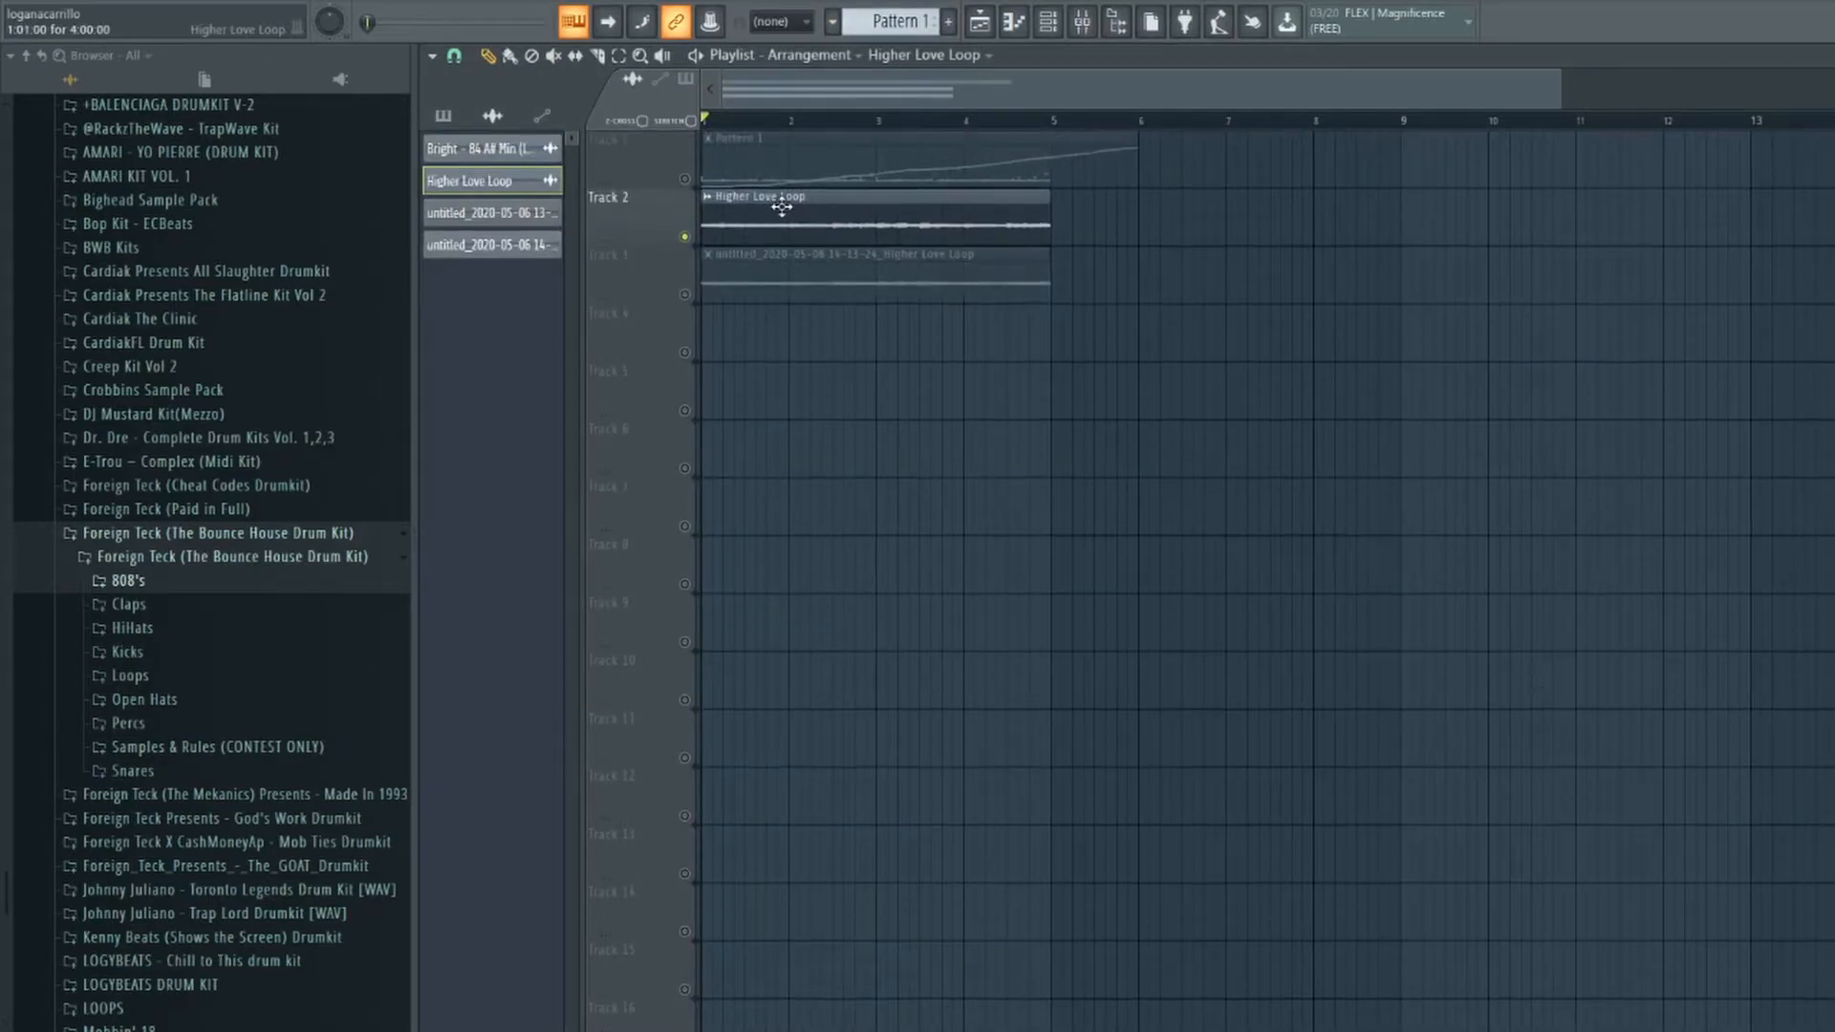
Examine how the Higher Love Loop slices are laid out along the slicer channel's piano roll timeline.
left_click(1048, 21)
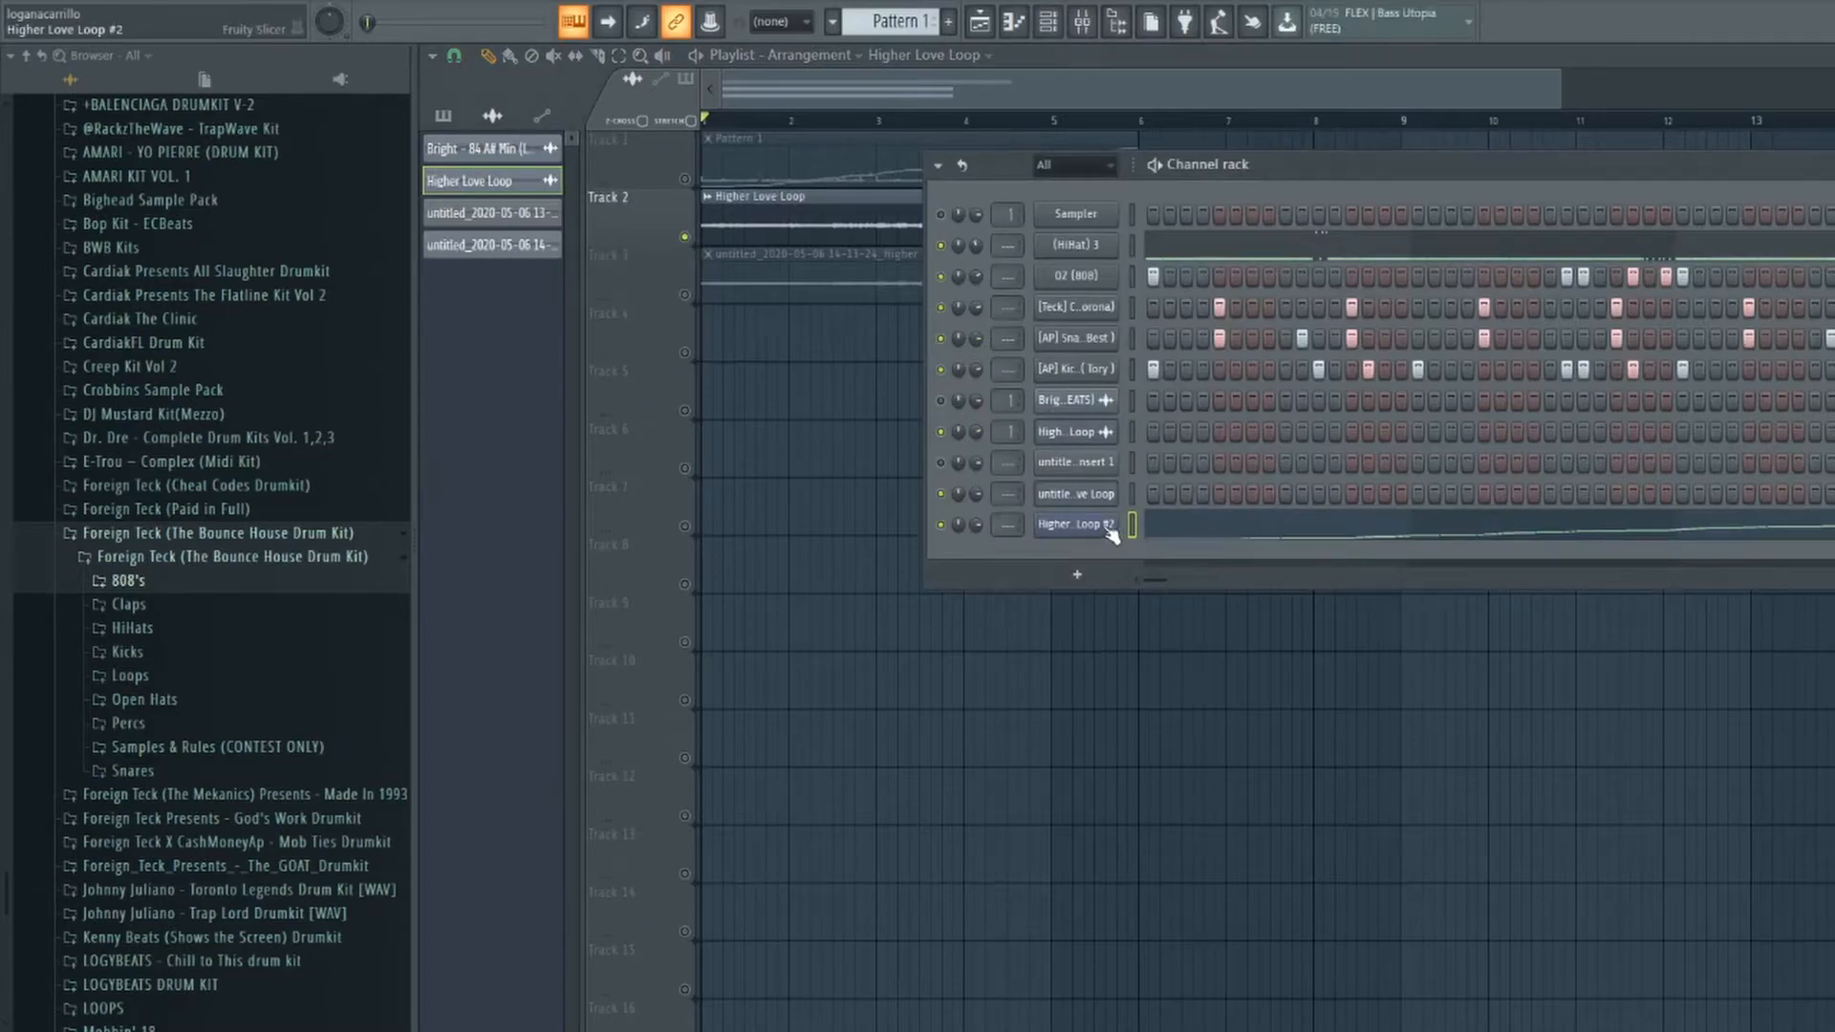
left_click(1109, 527)
left_click(1214, 520)
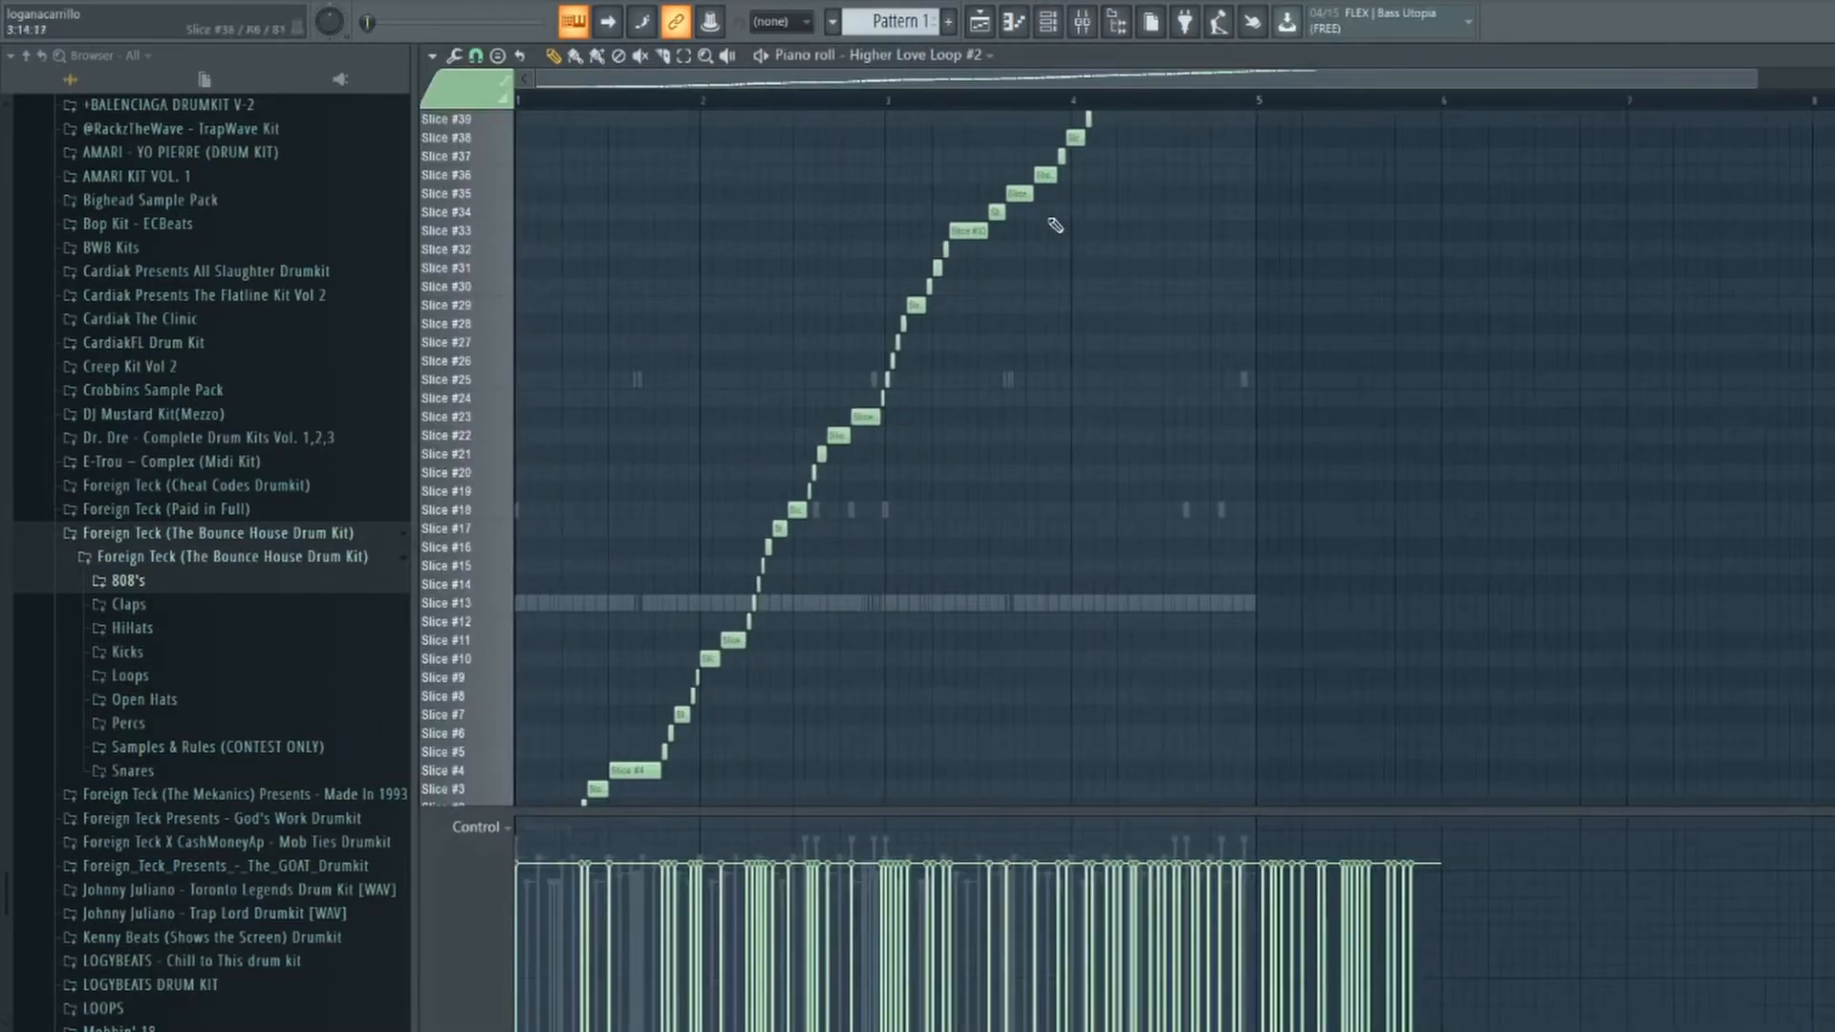
scroll(1094, 313, "up", 3)
scroll(1221, 101, "down", 2)
scroll(1241, 346, "up", 4)
scroll(1308, 301, "down", 3)
scroll(1304, 302, "down", 3)
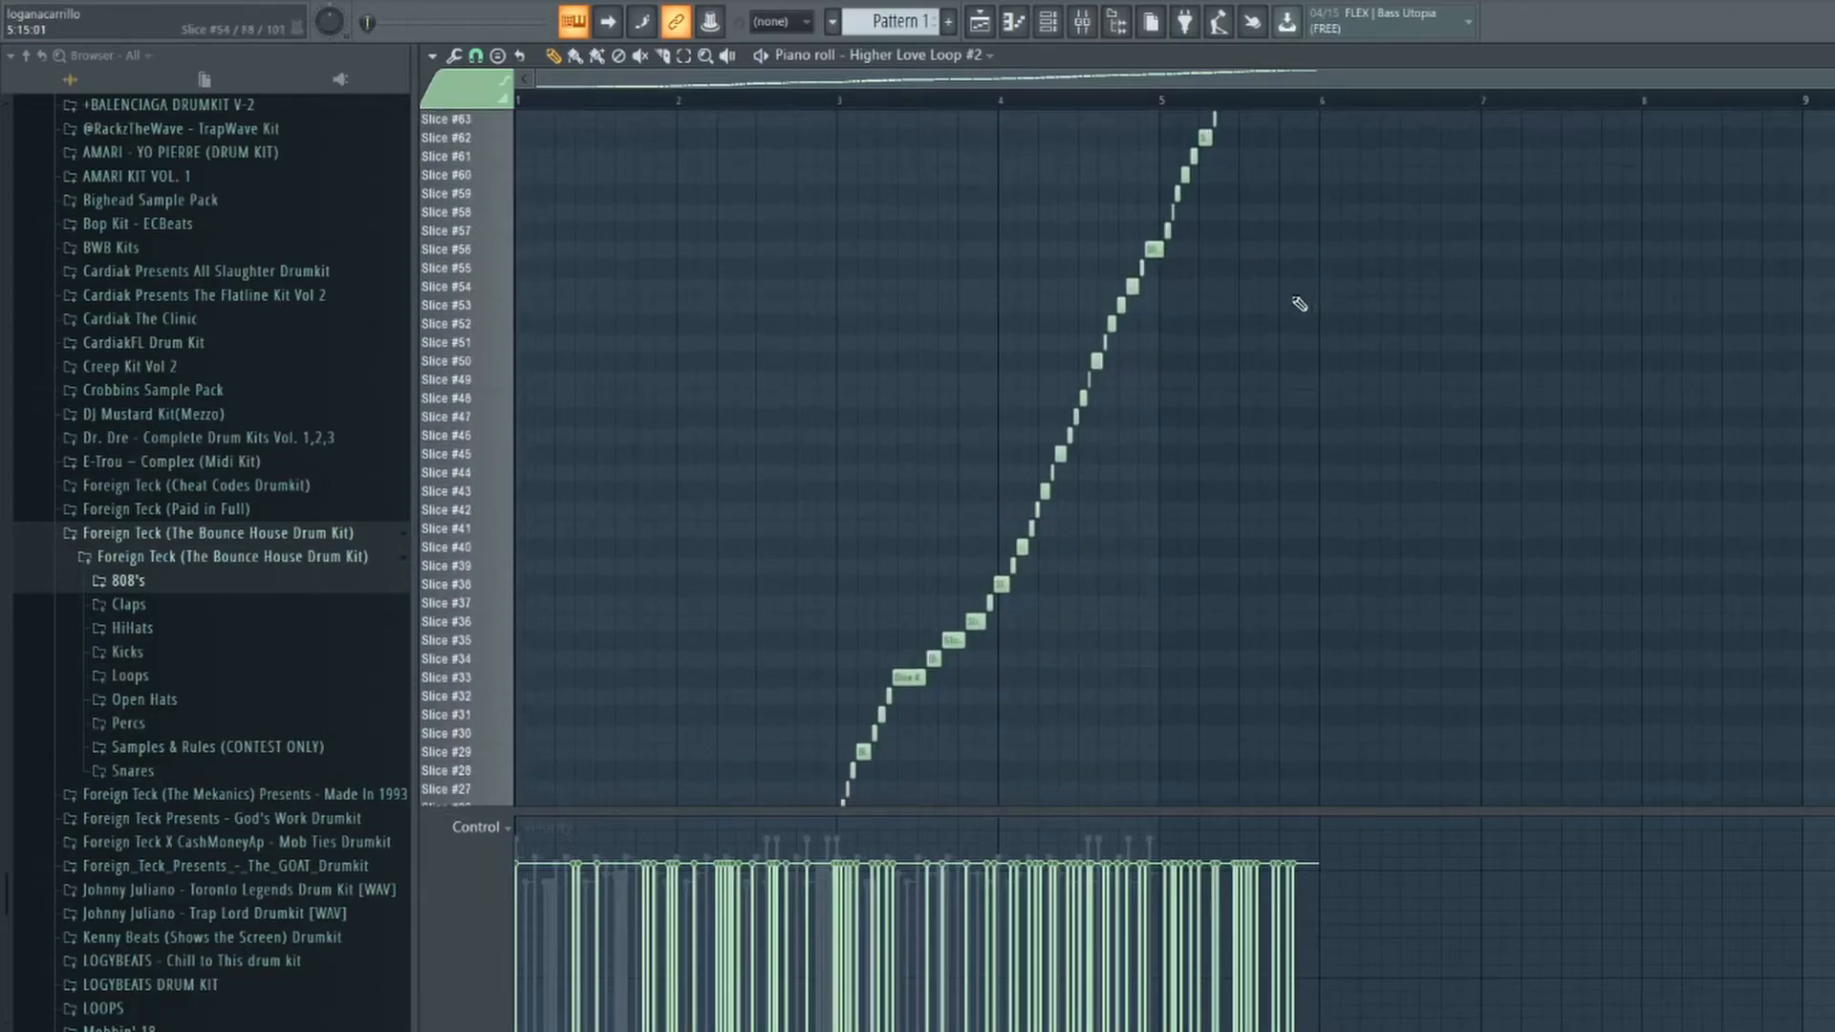
Slice the Higher Love Loop by Beat in Fruity Slicer and play the resulting notes from the piano roll.
left_click(1068, 11)
left_click(1080, 528)
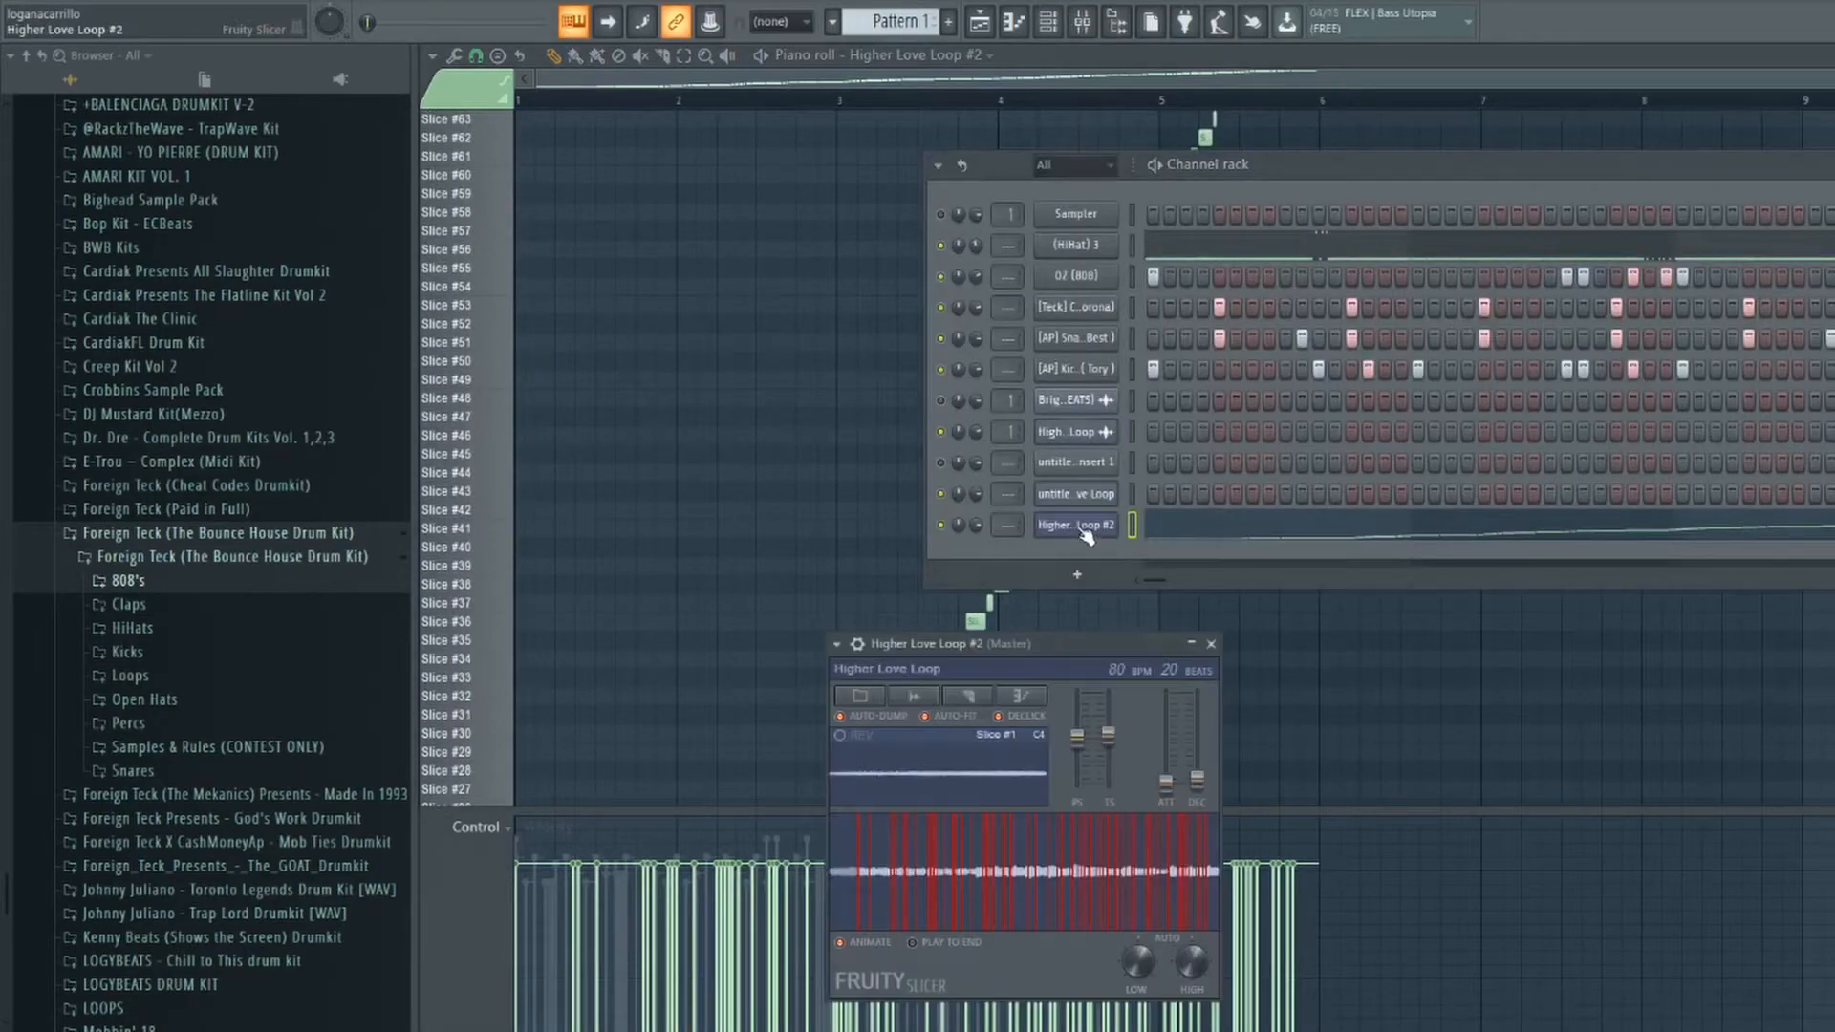
left_click(940, 669)
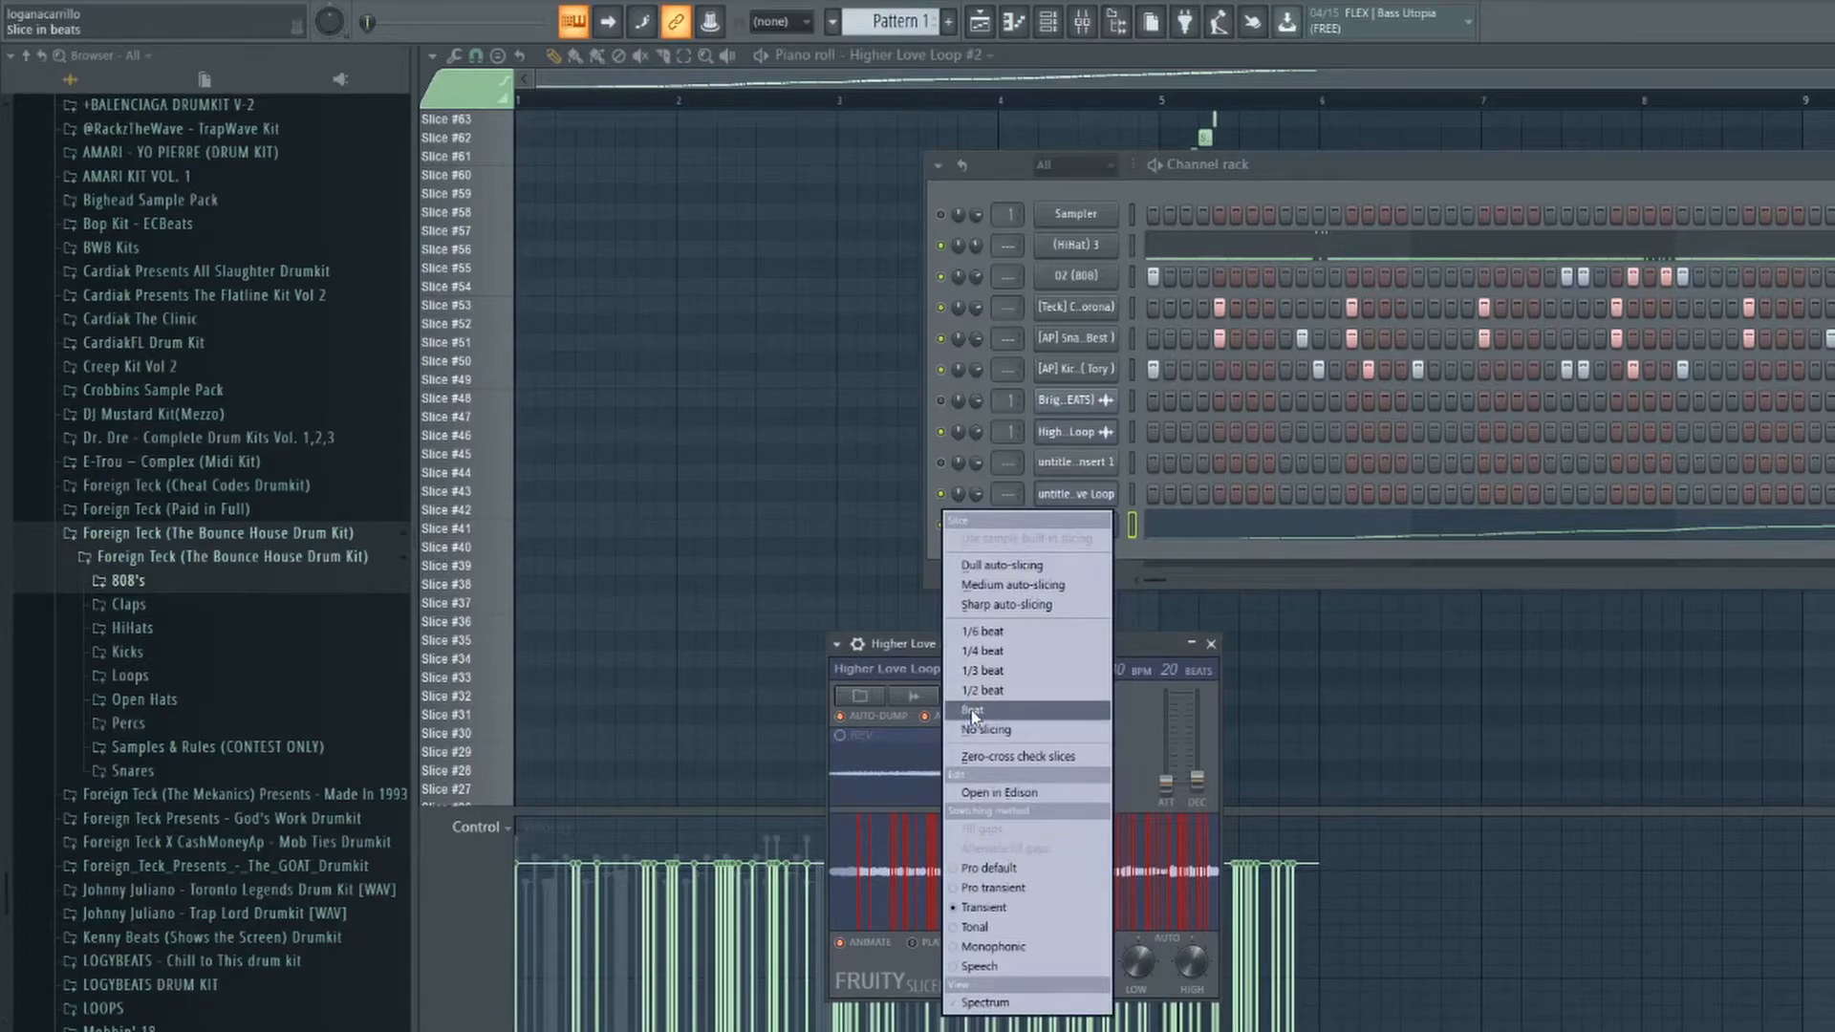
left_click(971, 710)
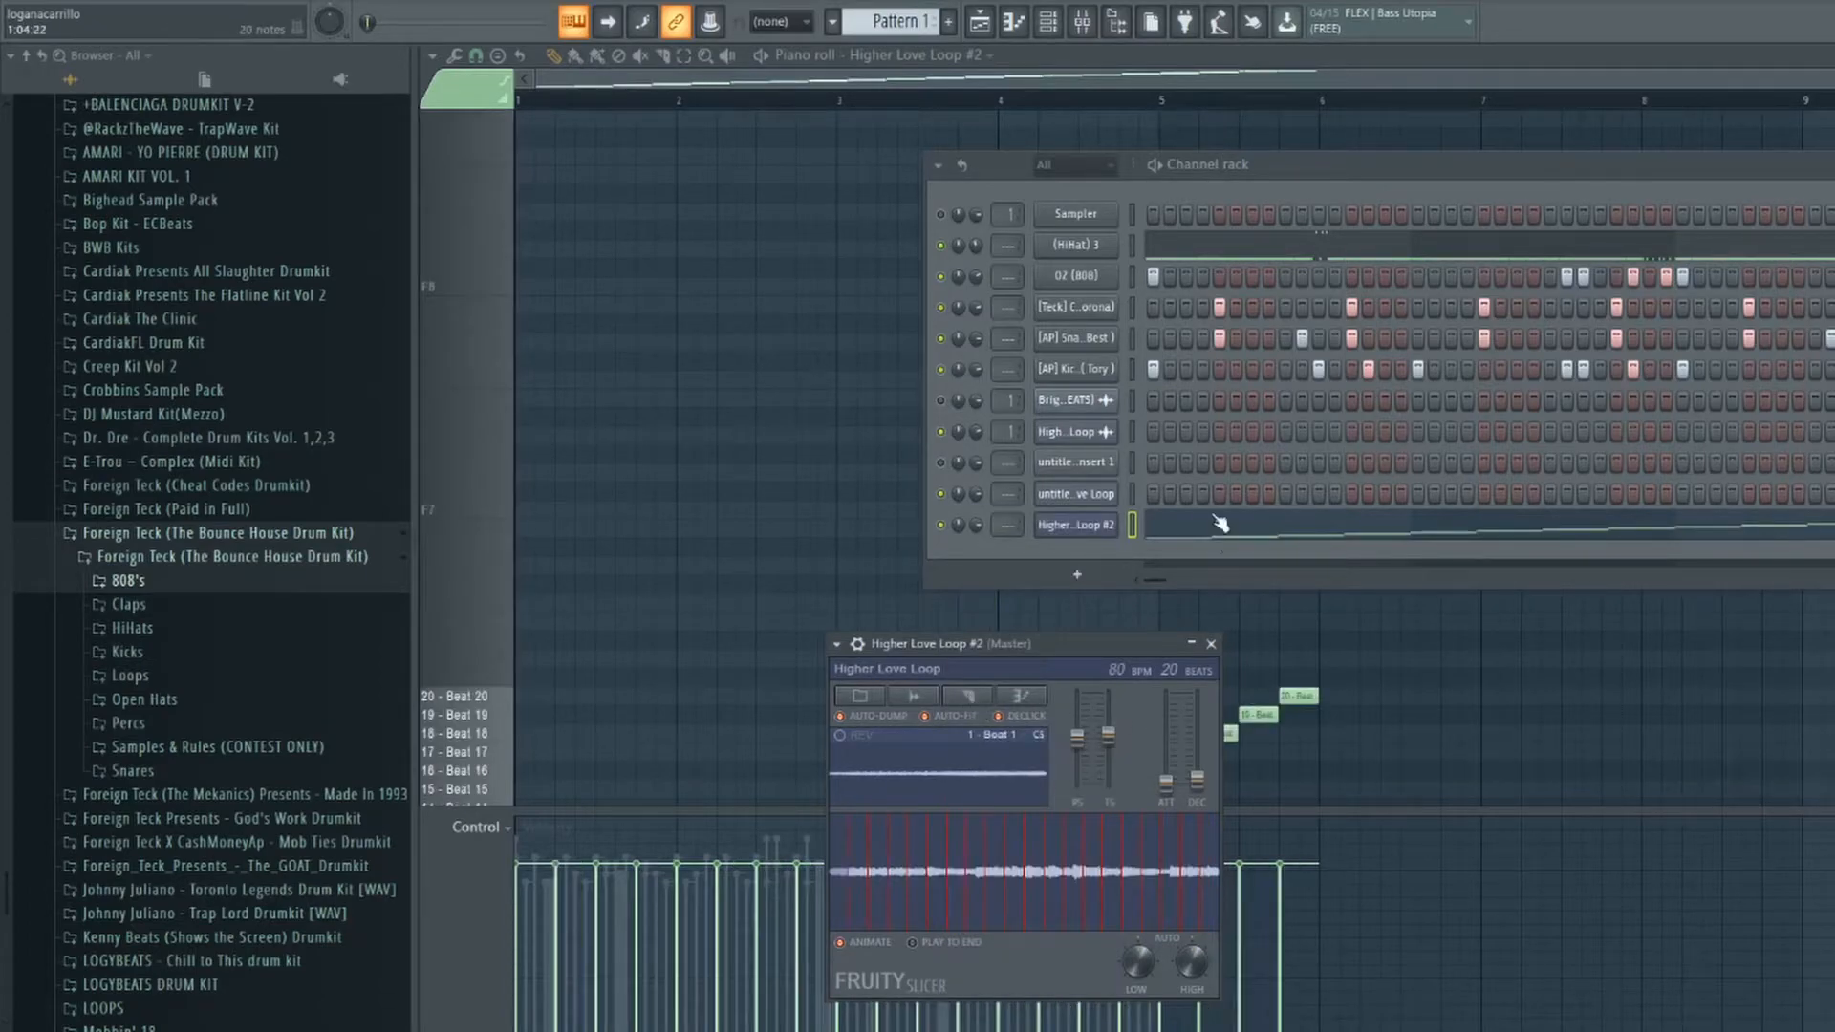
left_click(1220, 524)
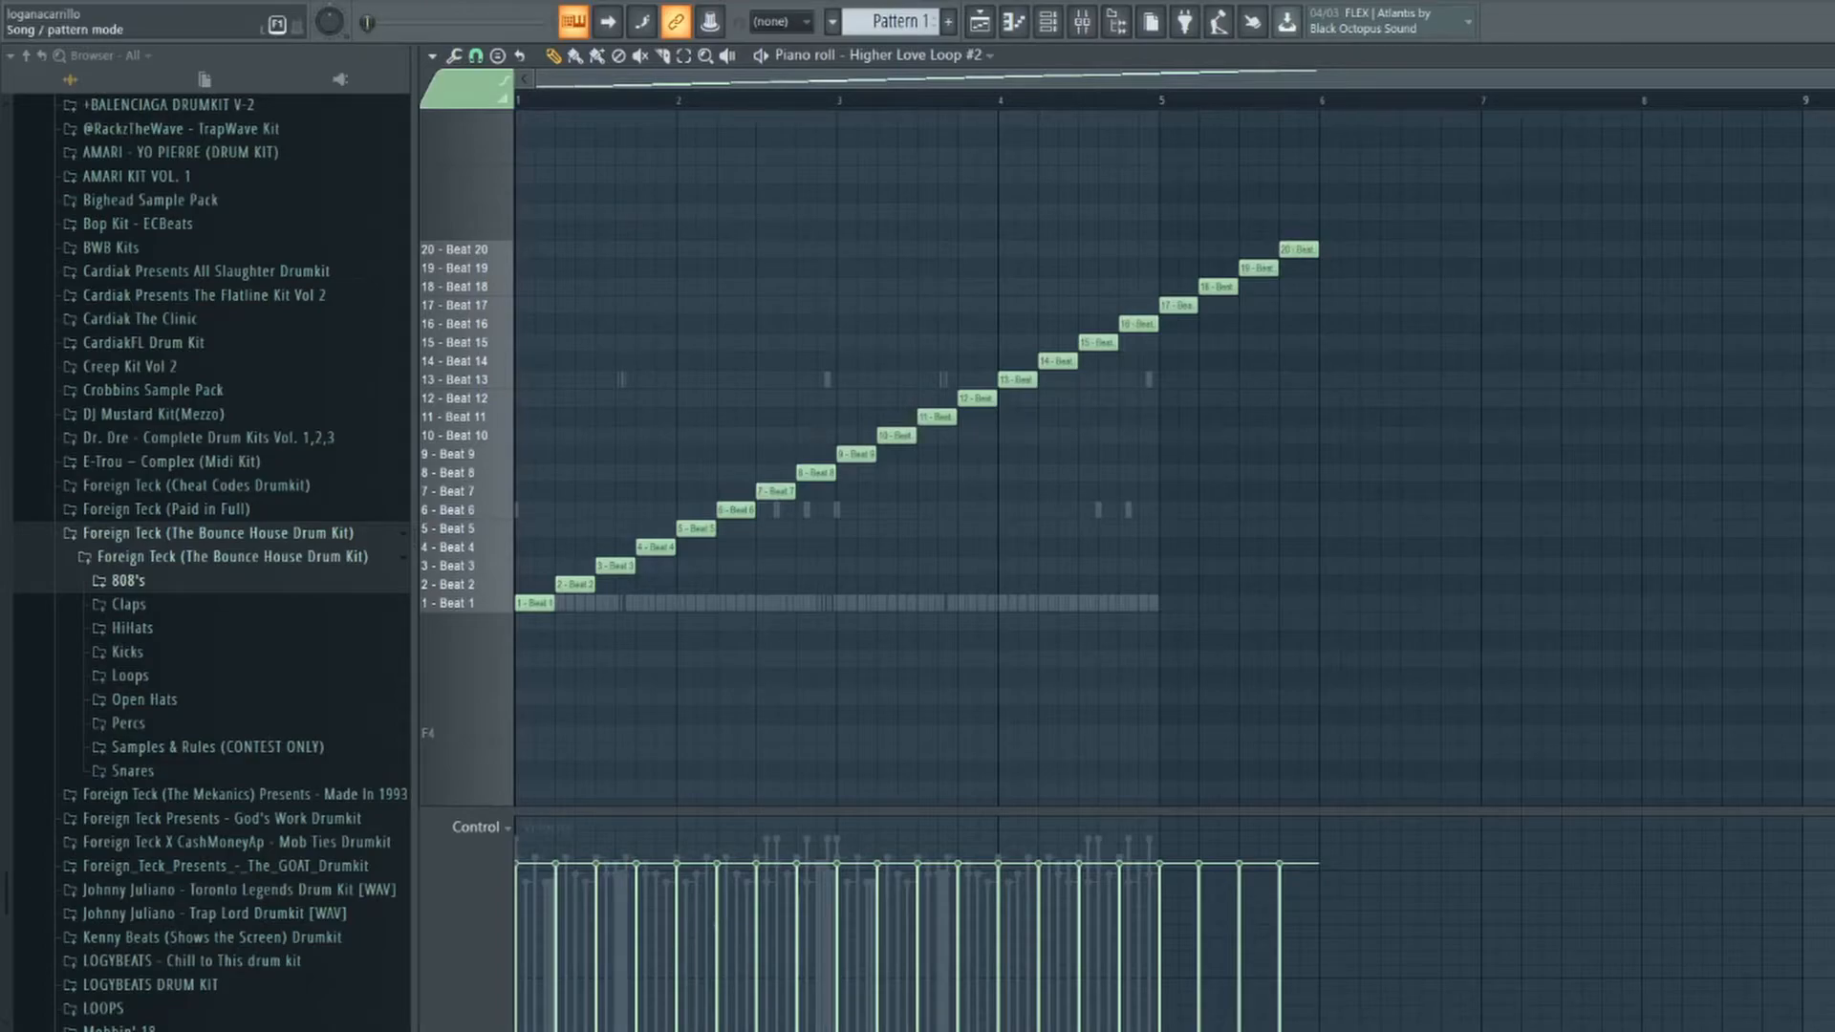
key("space")
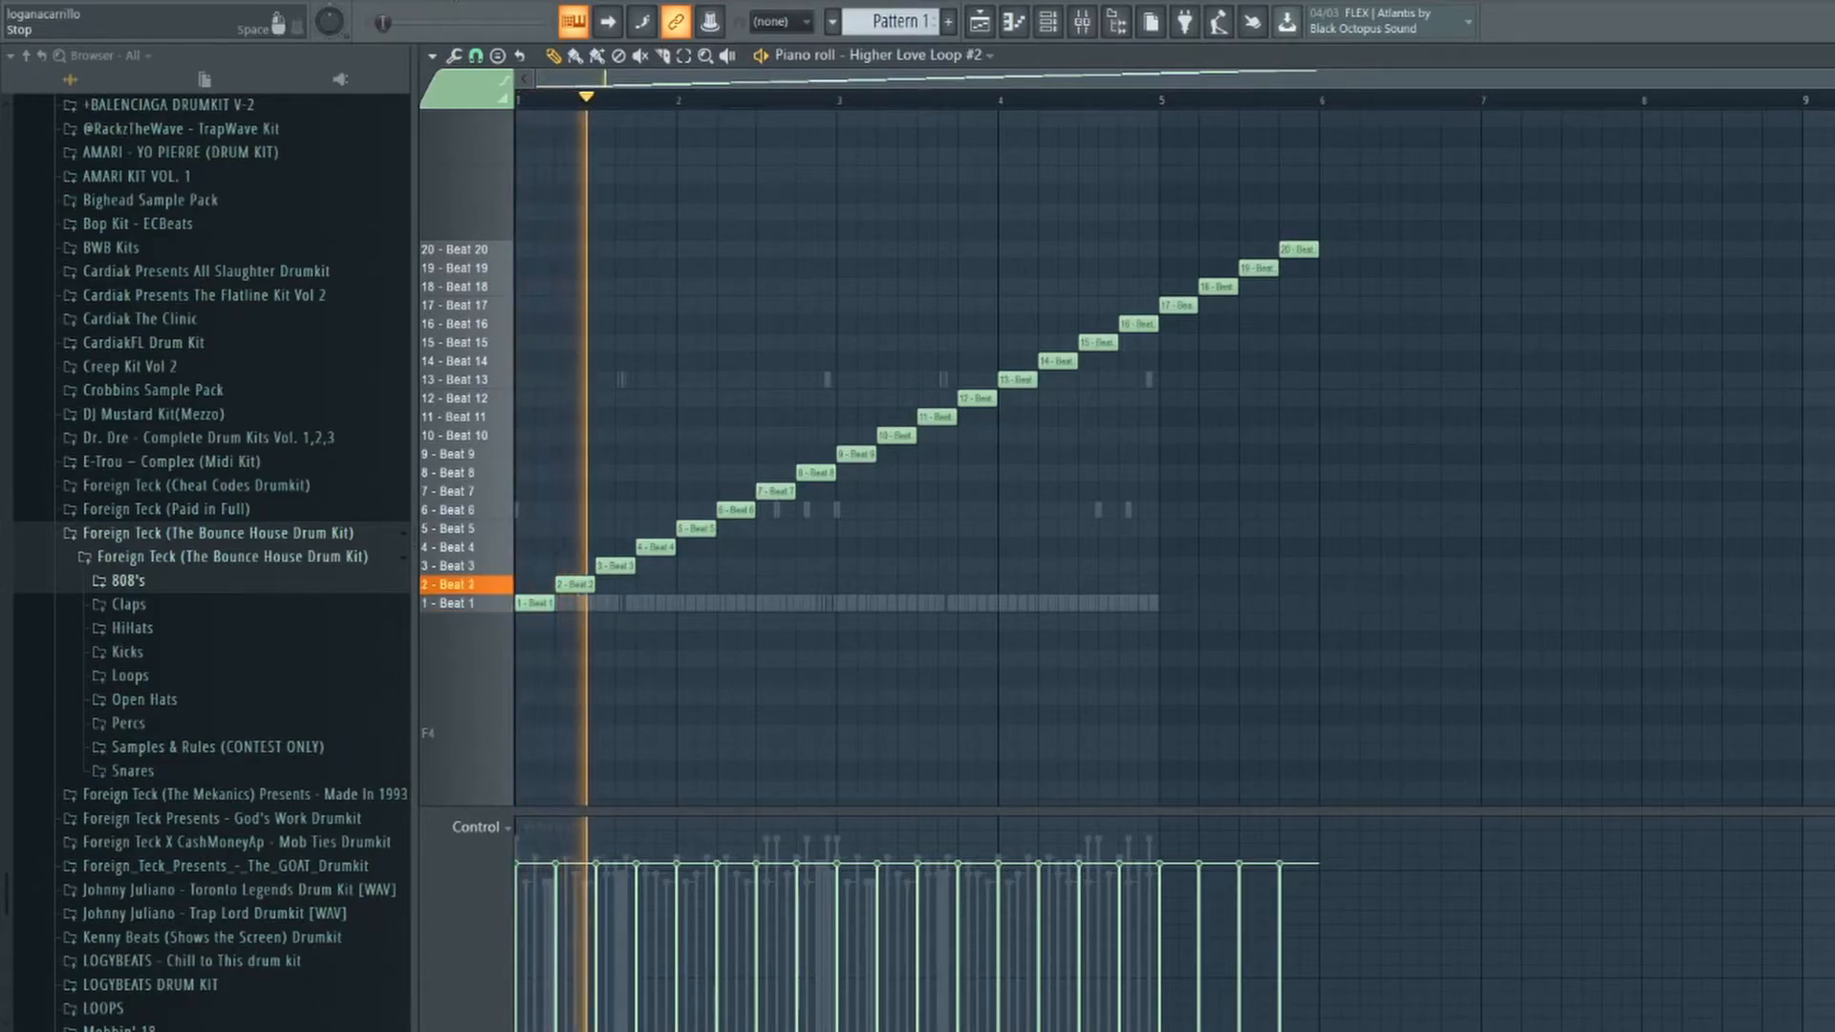
left_click(1049, 21)
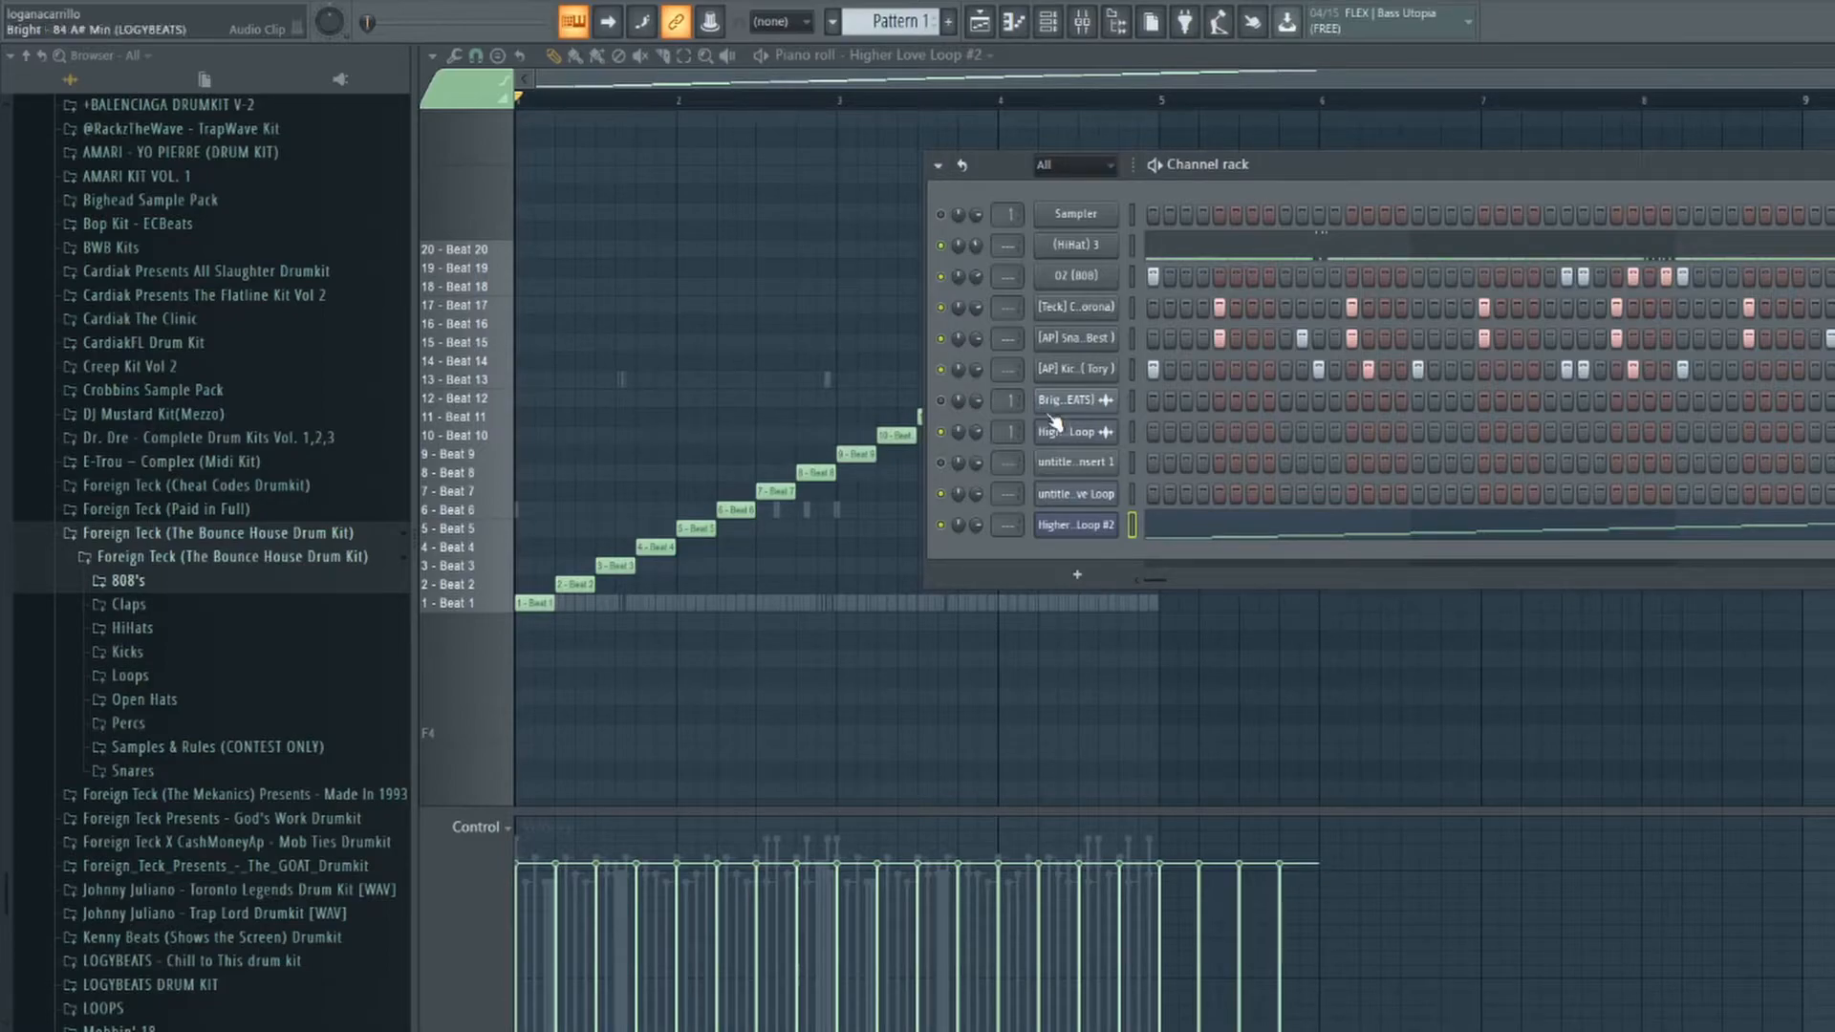
right_click(1109, 534)
left_click(1142, 527)
left_click_drag(1138, 585, 693, 595)
left_click(1017, 594)
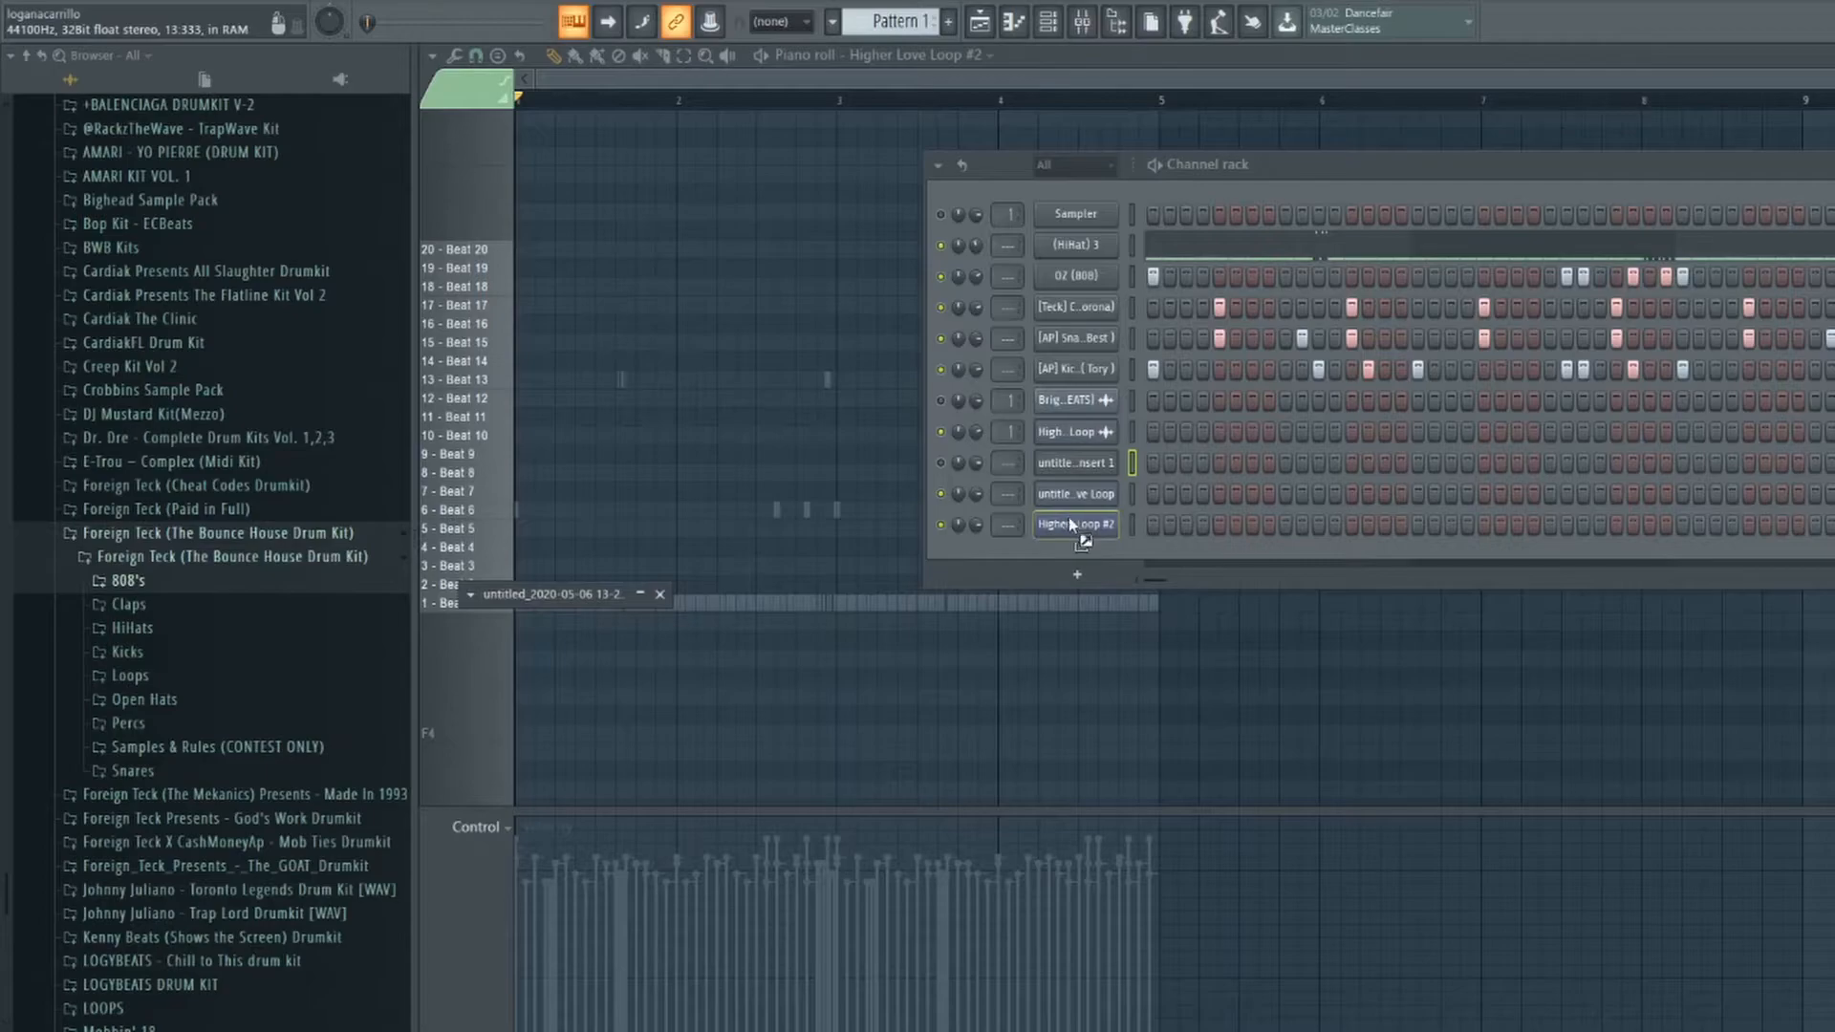
left_click_drag(1069, 522, 1083, 538)
left_click(1095, 533)
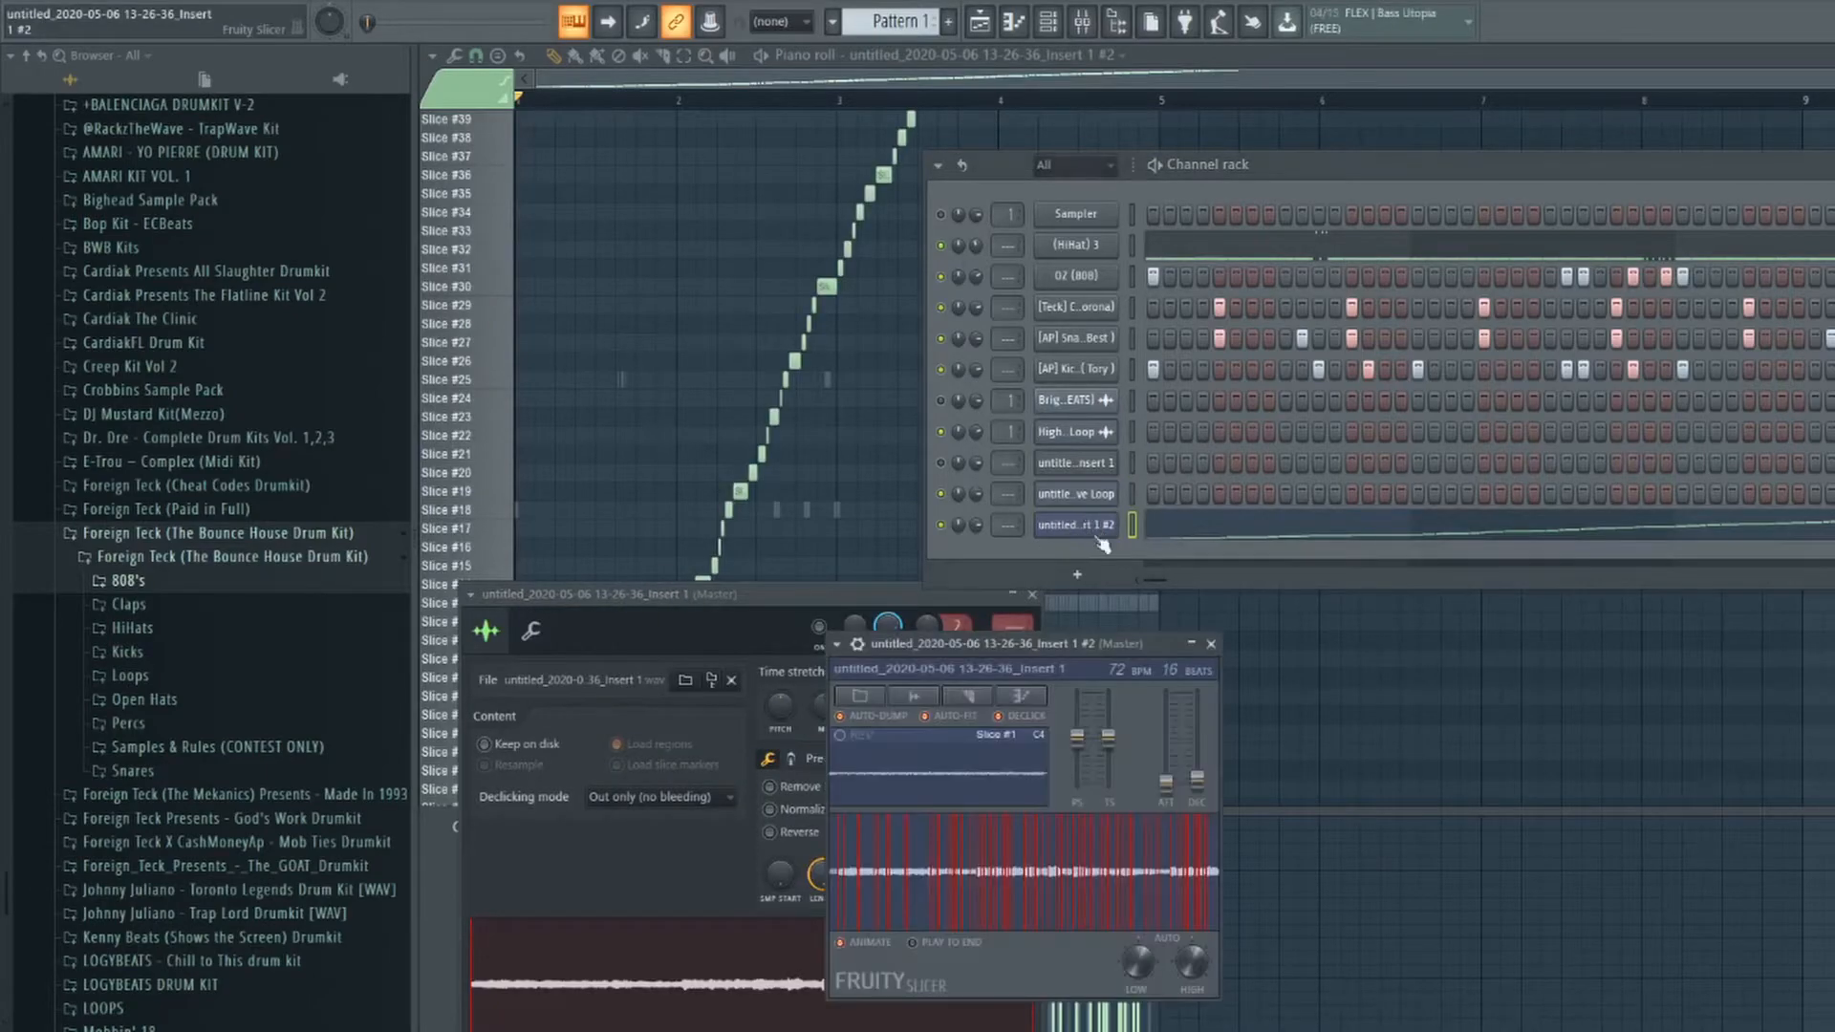
Slice the Insert 1 sample by Beat in Fruity Slicer and bring its piano roll into view.
left_click(991, 679)
left_click(567, 128)
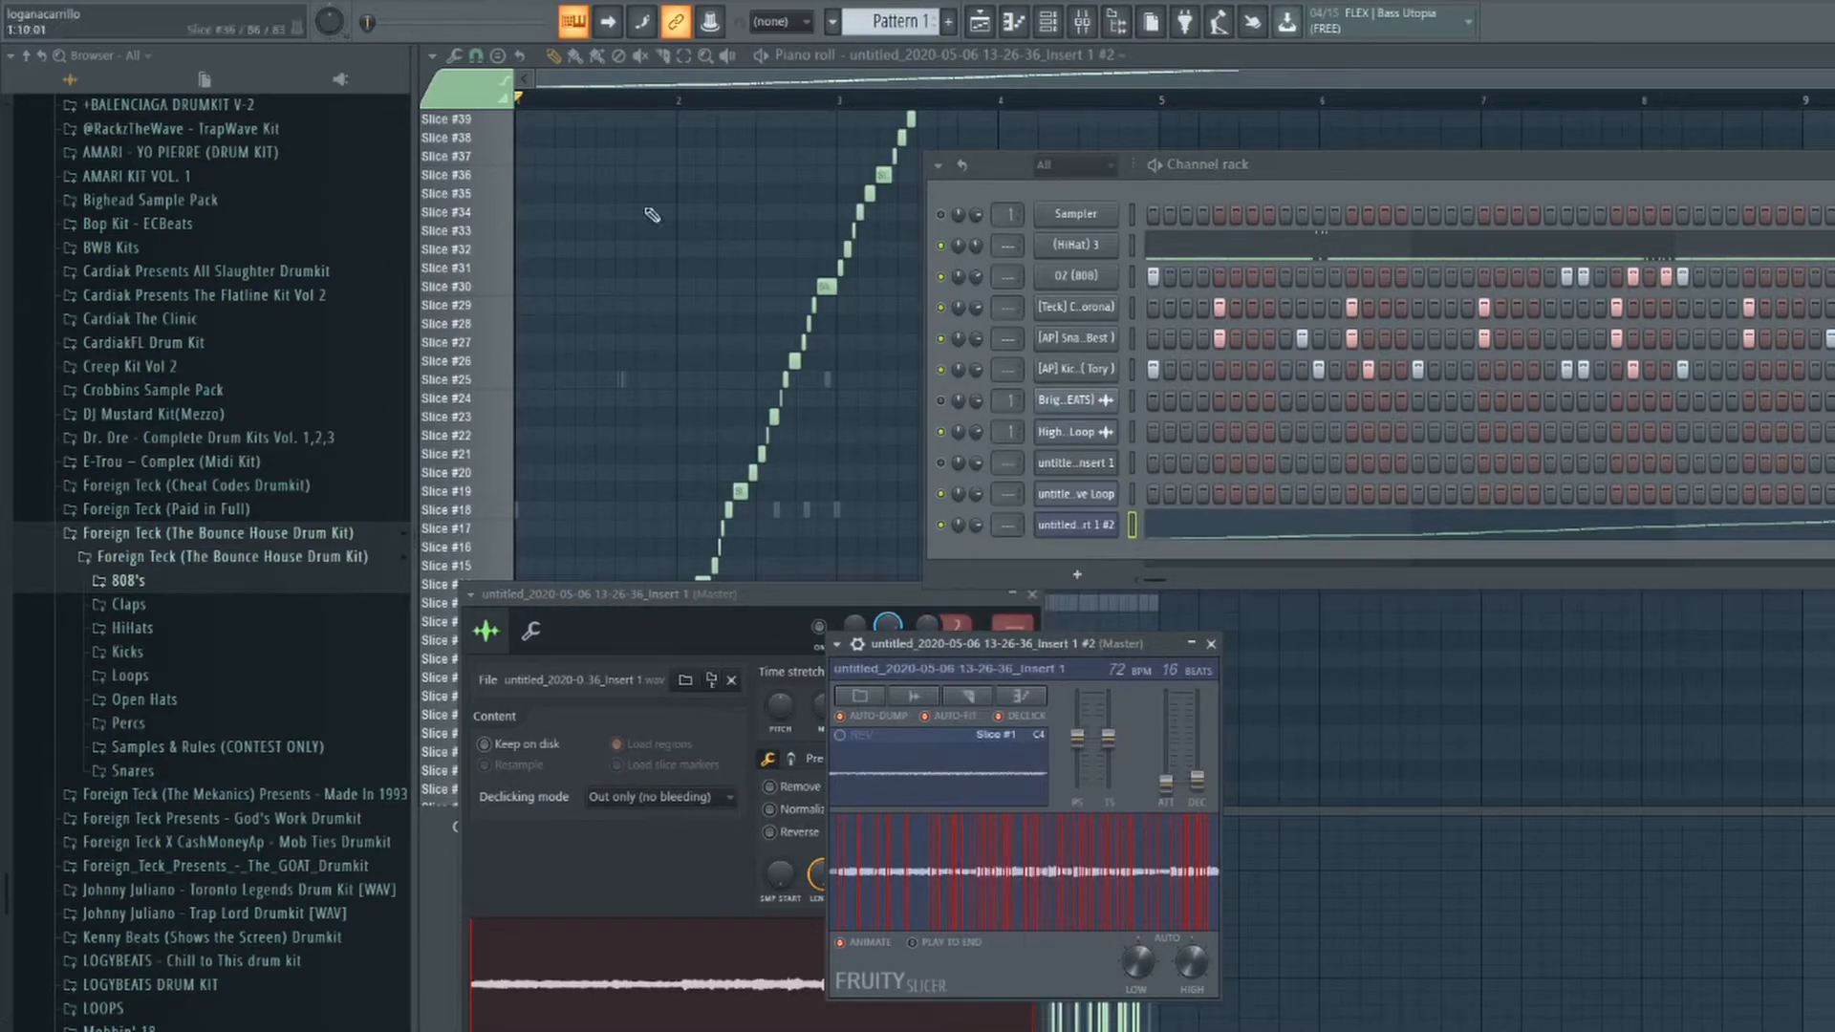
left_click(1073, 526)
left_click(1073, 529)
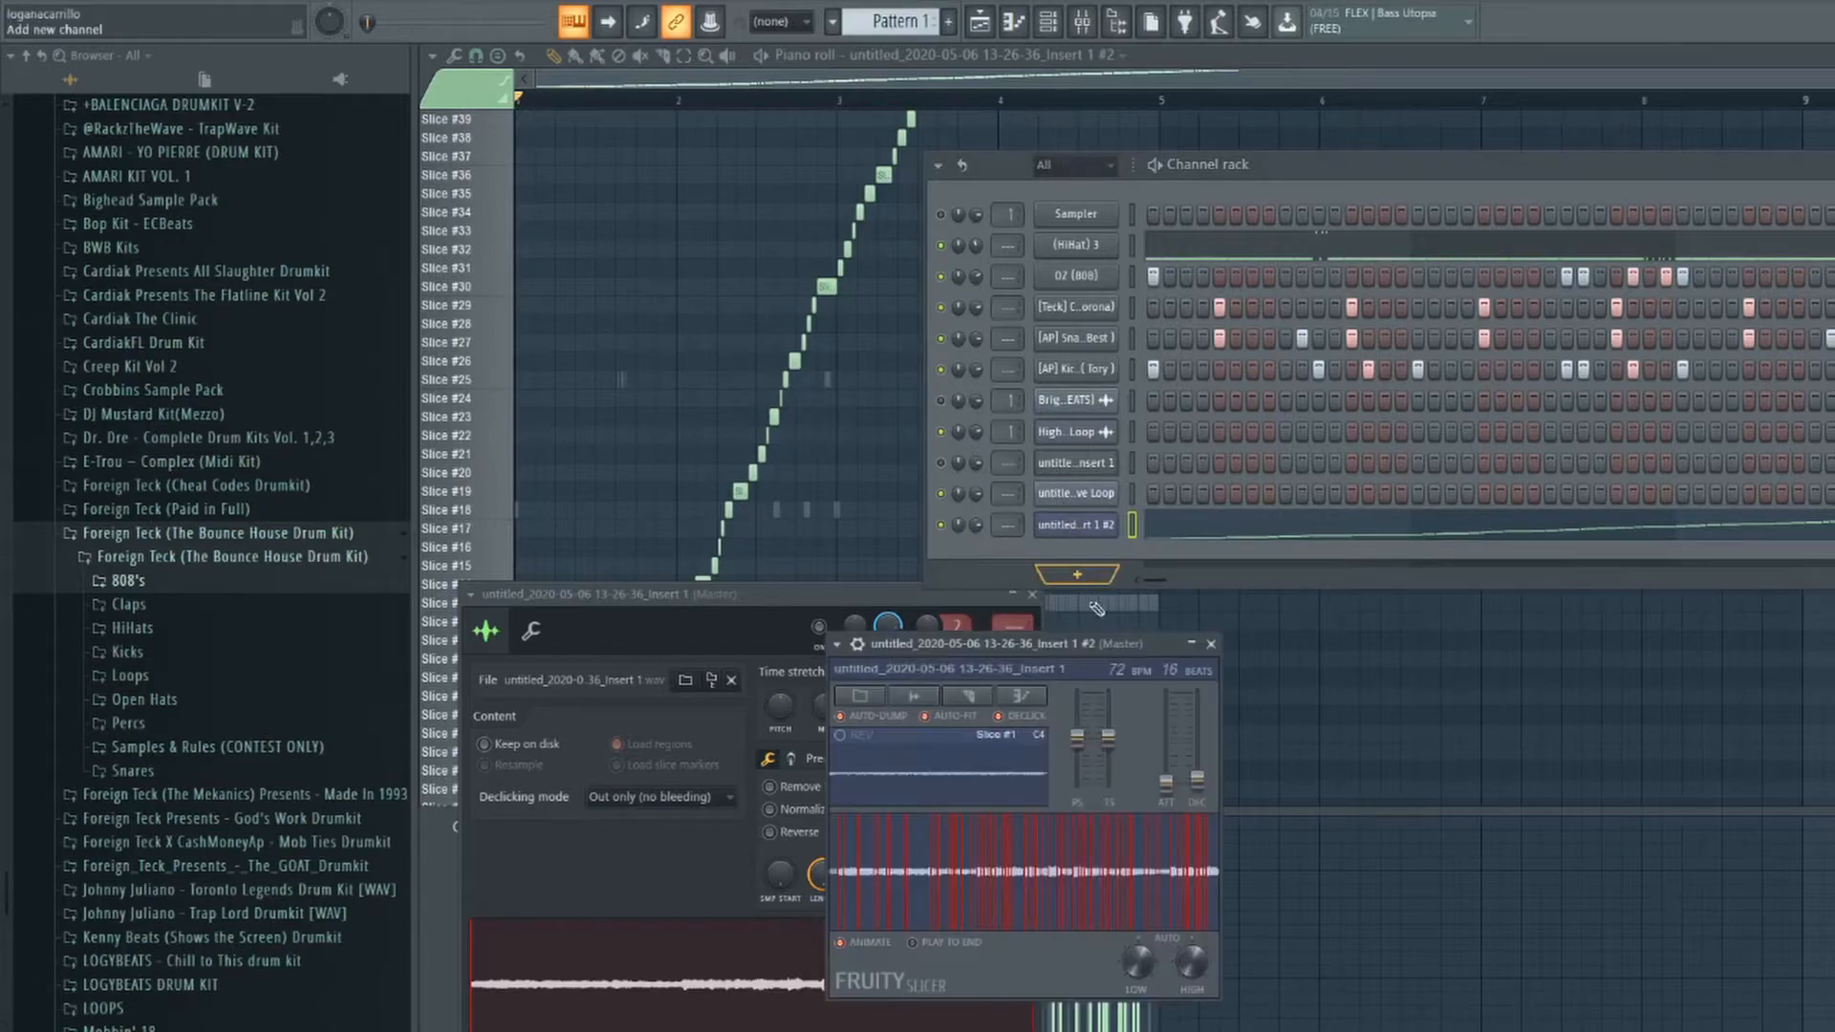
left_click(985, 696)
left_click(994, 727)
left_click(754, 401)
scroll(848, 340, "down", 2)
scroll(825, 345, "up", 2)
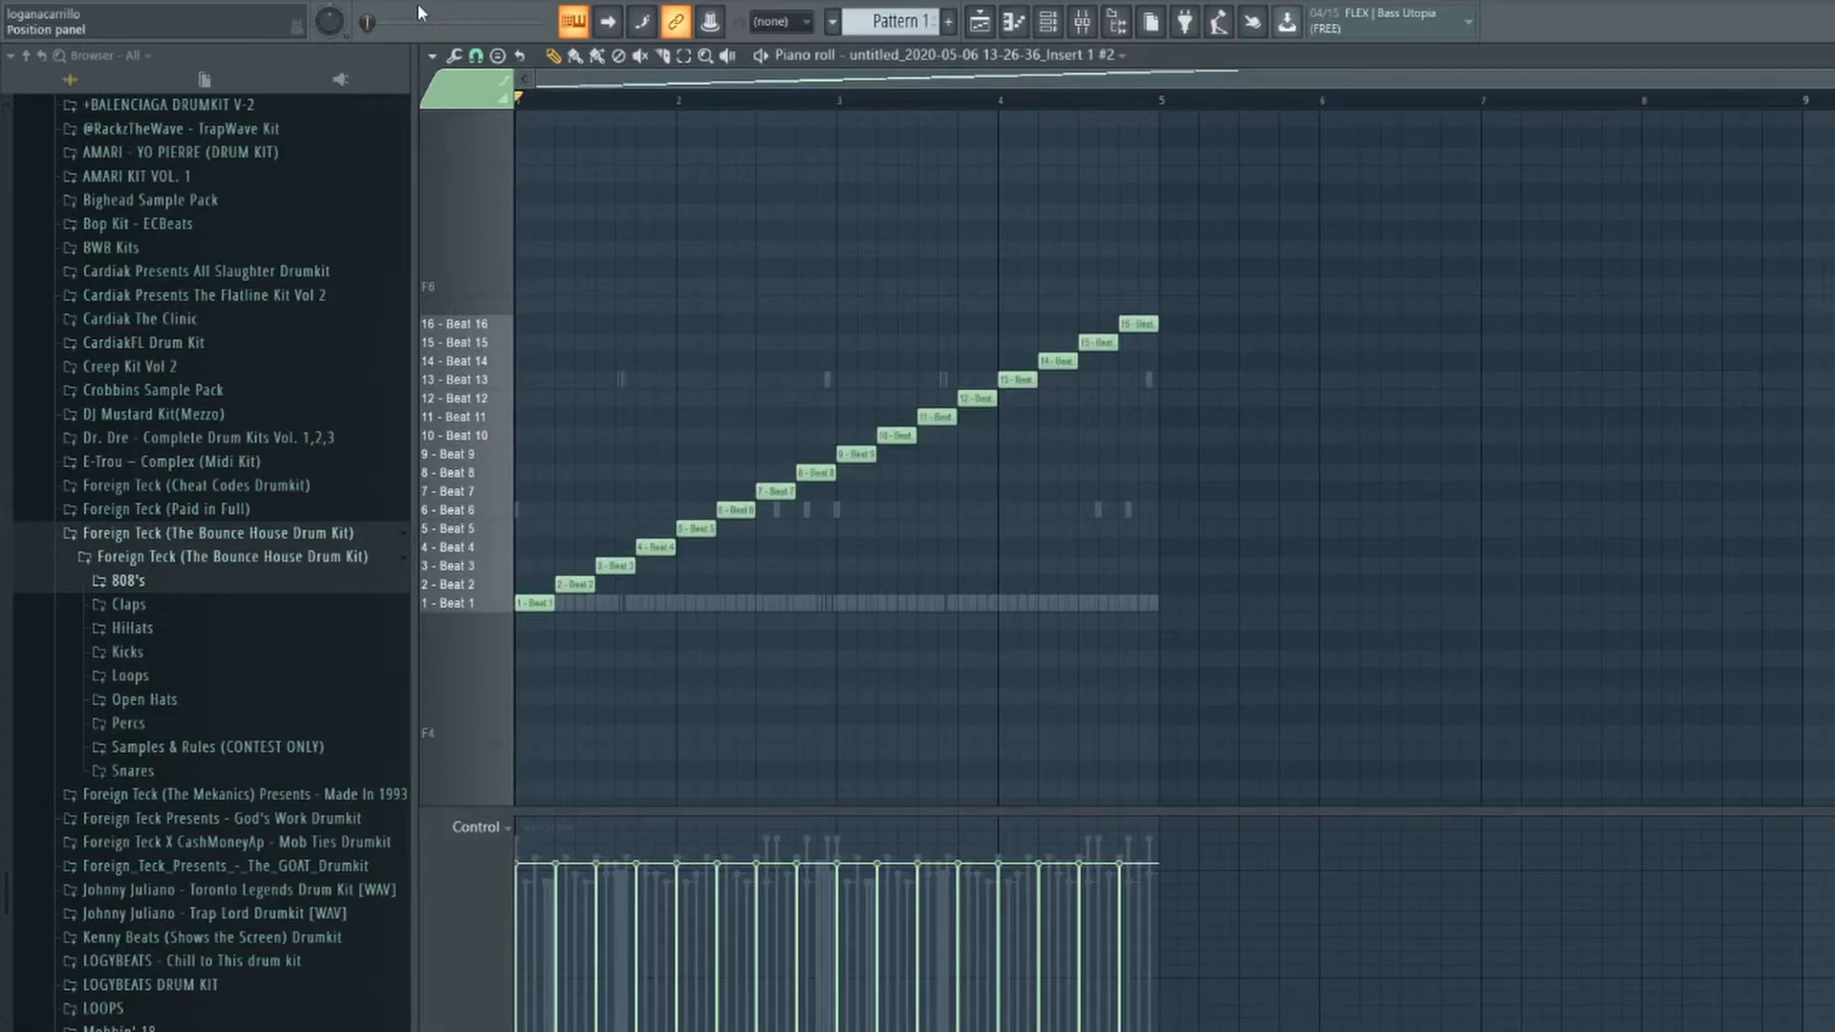
Mute the drum channels, including the kick and snare, and play the beat slices from the slicer's piano roll.
left_click(1048, 21)
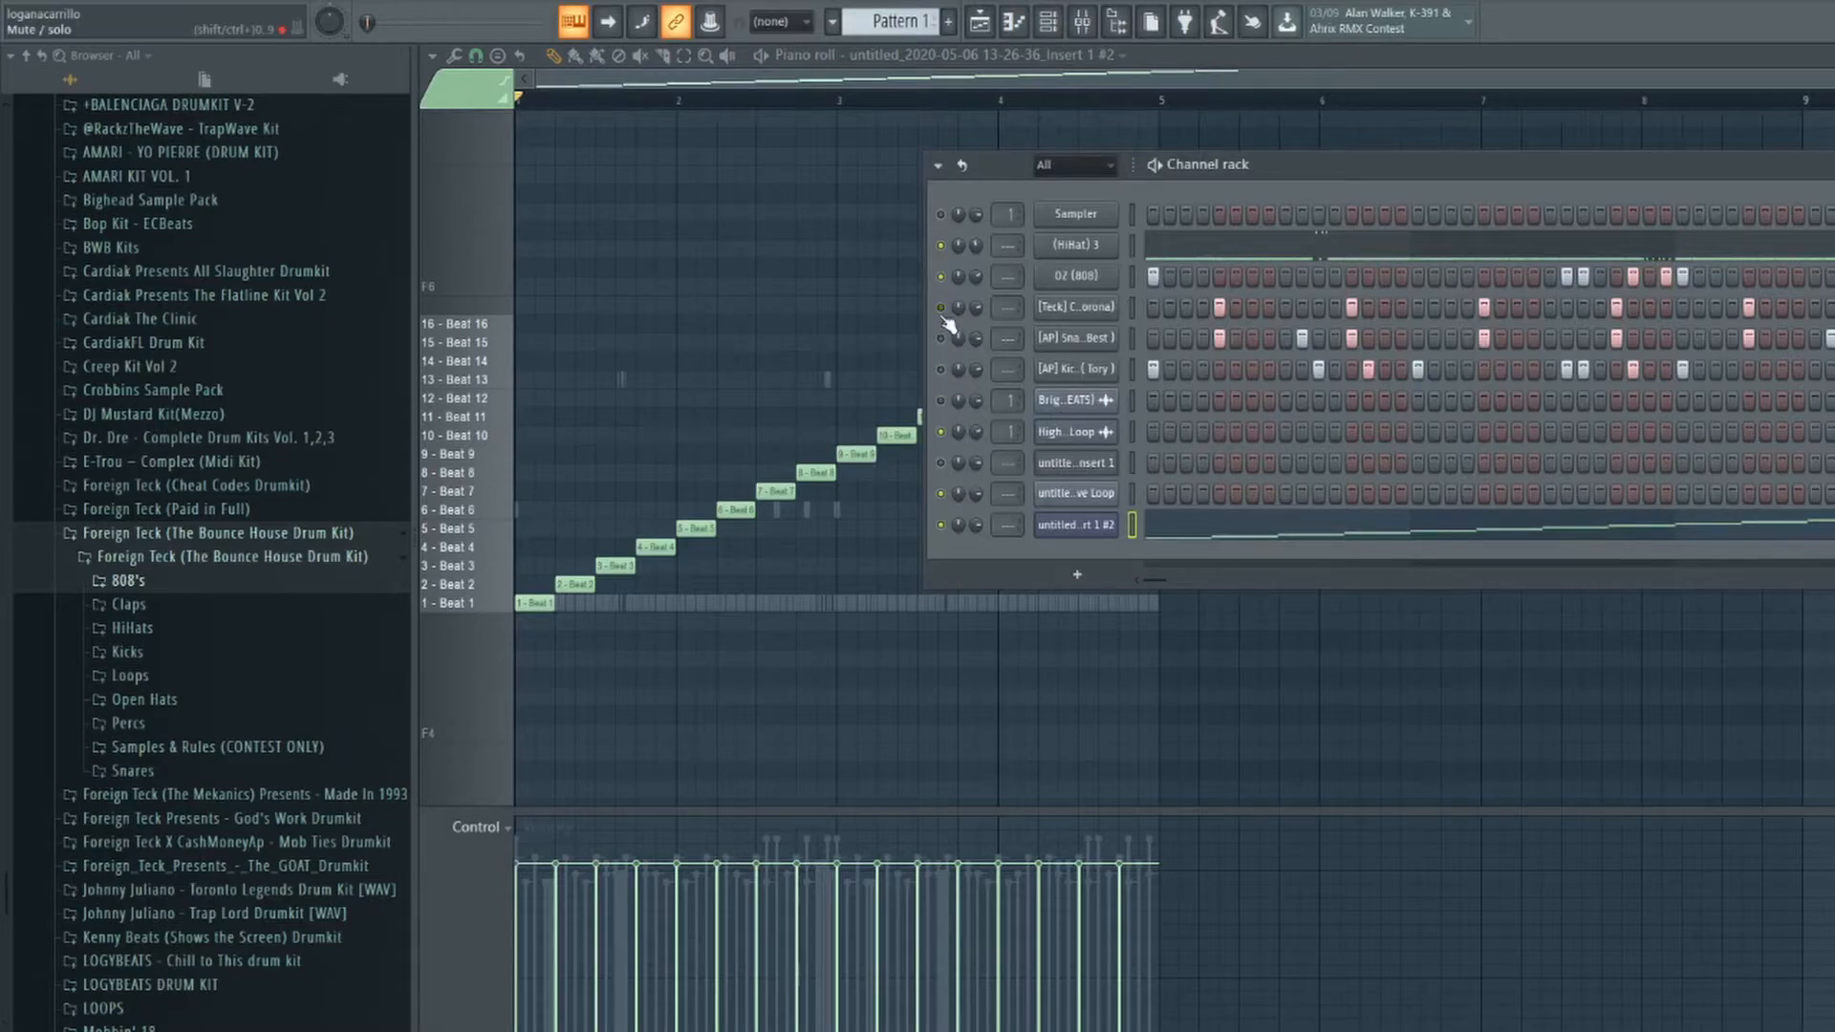
left_click(1181, 528)
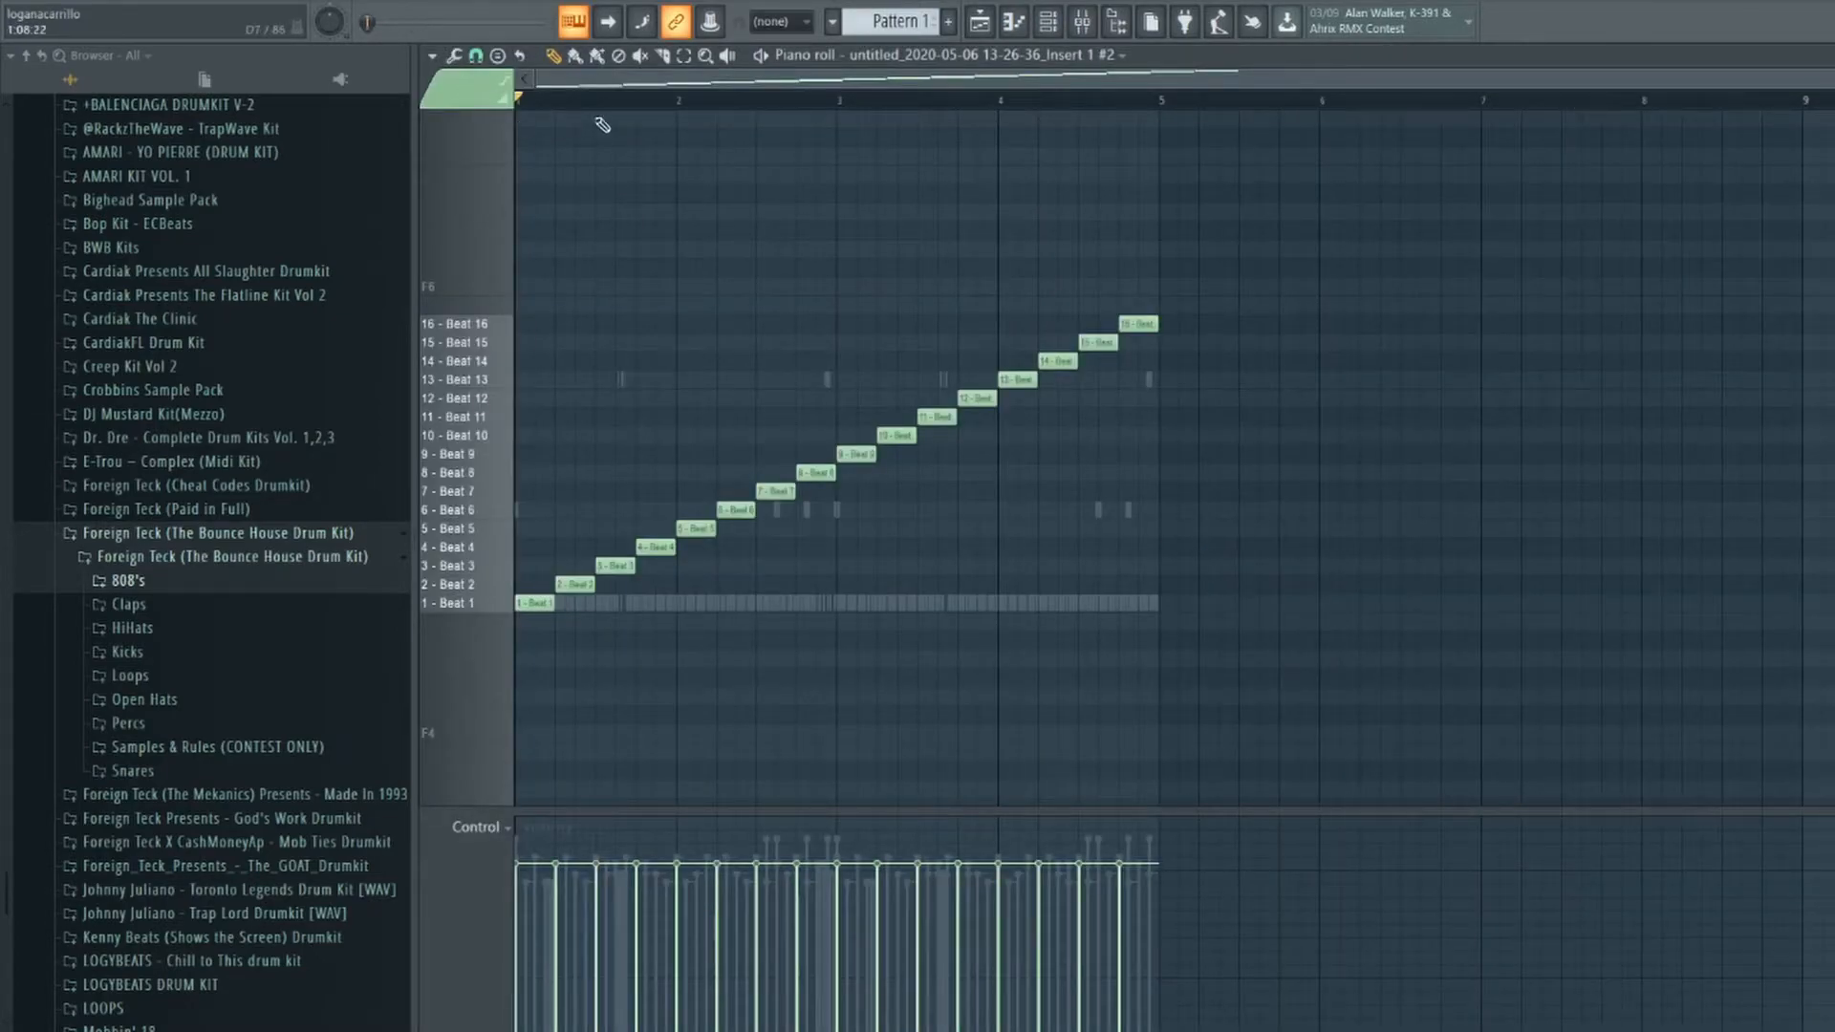
scroll(587, 130, "up", 5)
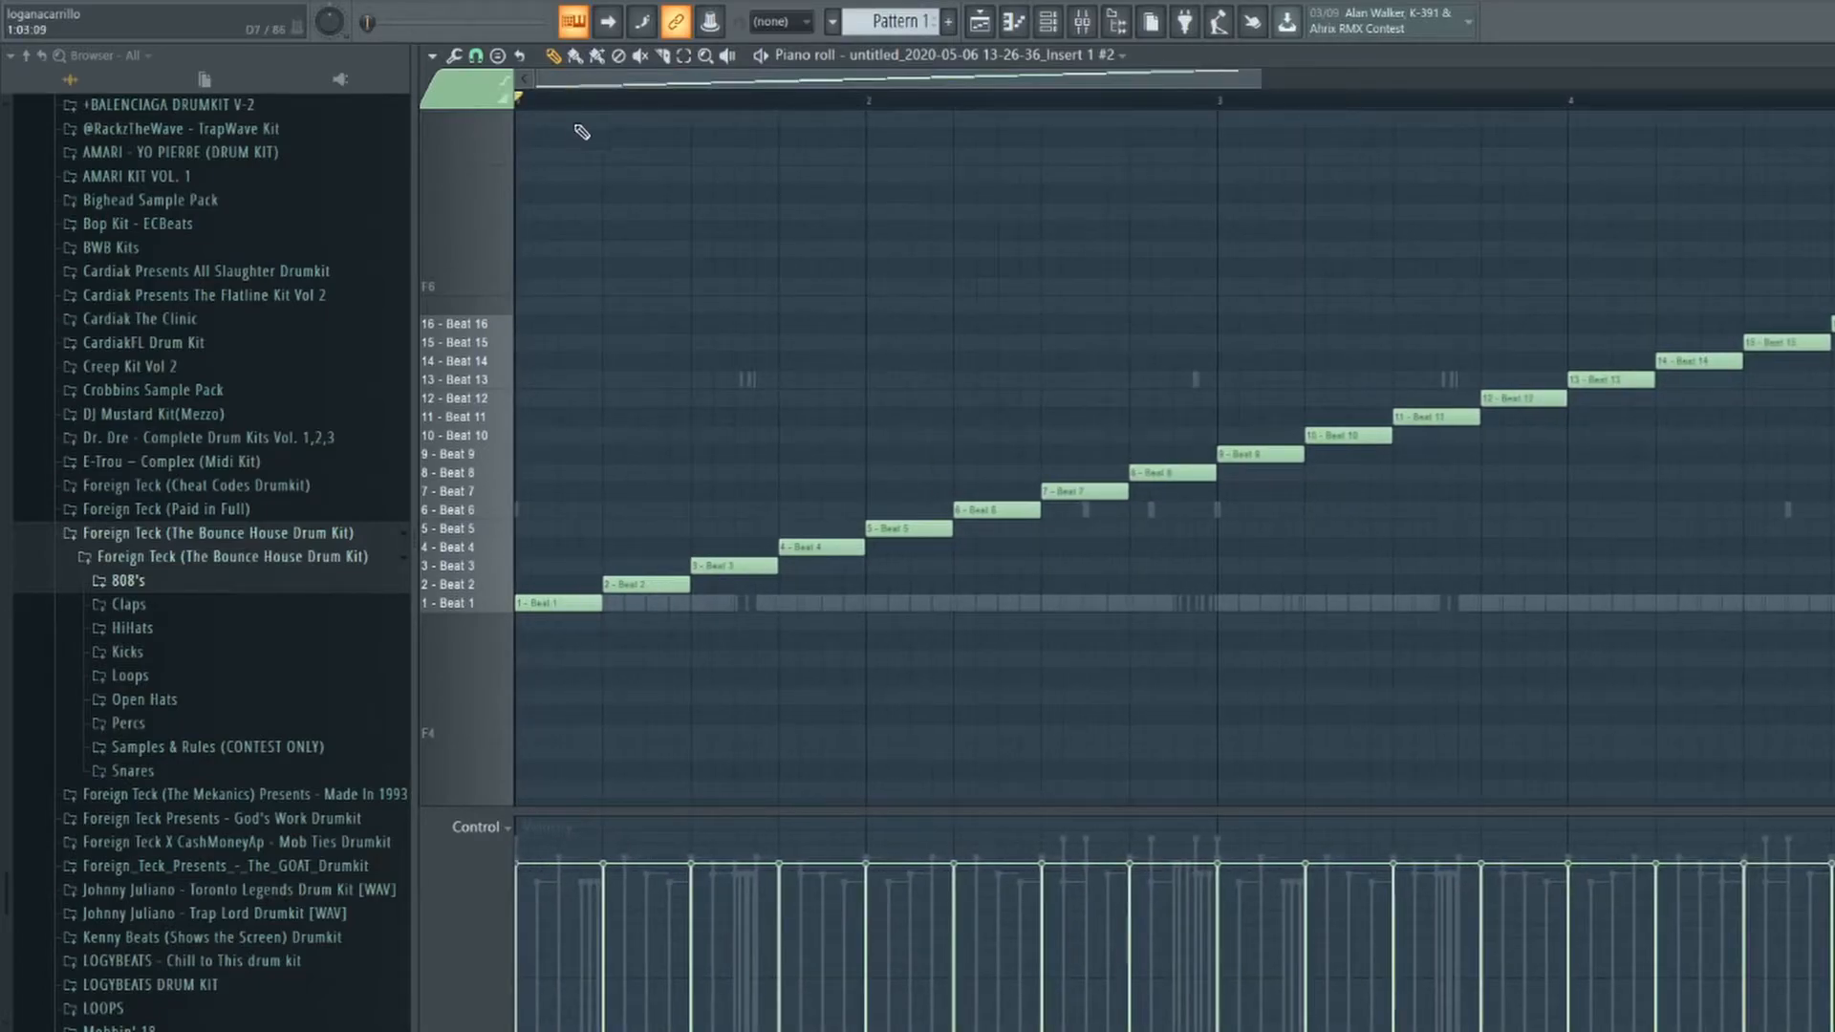
key("space")
scroll(738, 362, "down", 2)
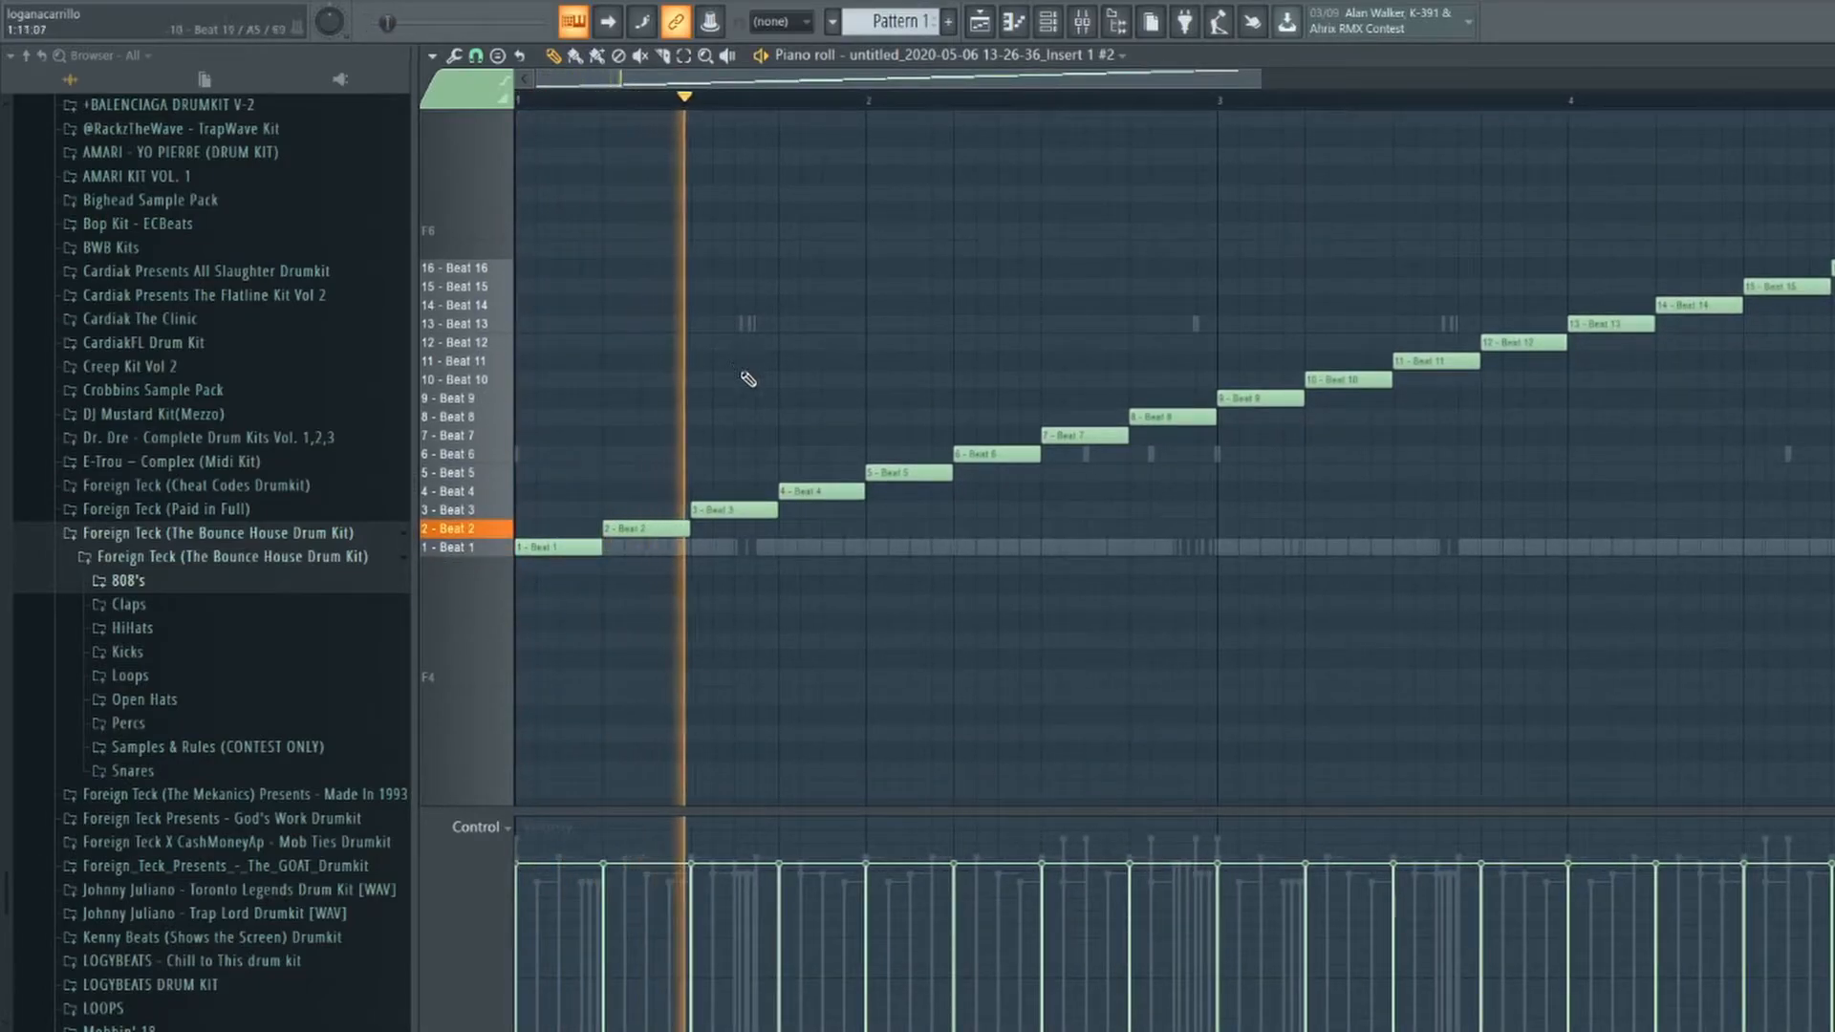
key("space")
Shorten the Beat 2 slice, place a short Beat 3 directly after it and raise bar 1's Beat 4 slice to Beat 8.
left_click_drag(689, 529, 646, 529)
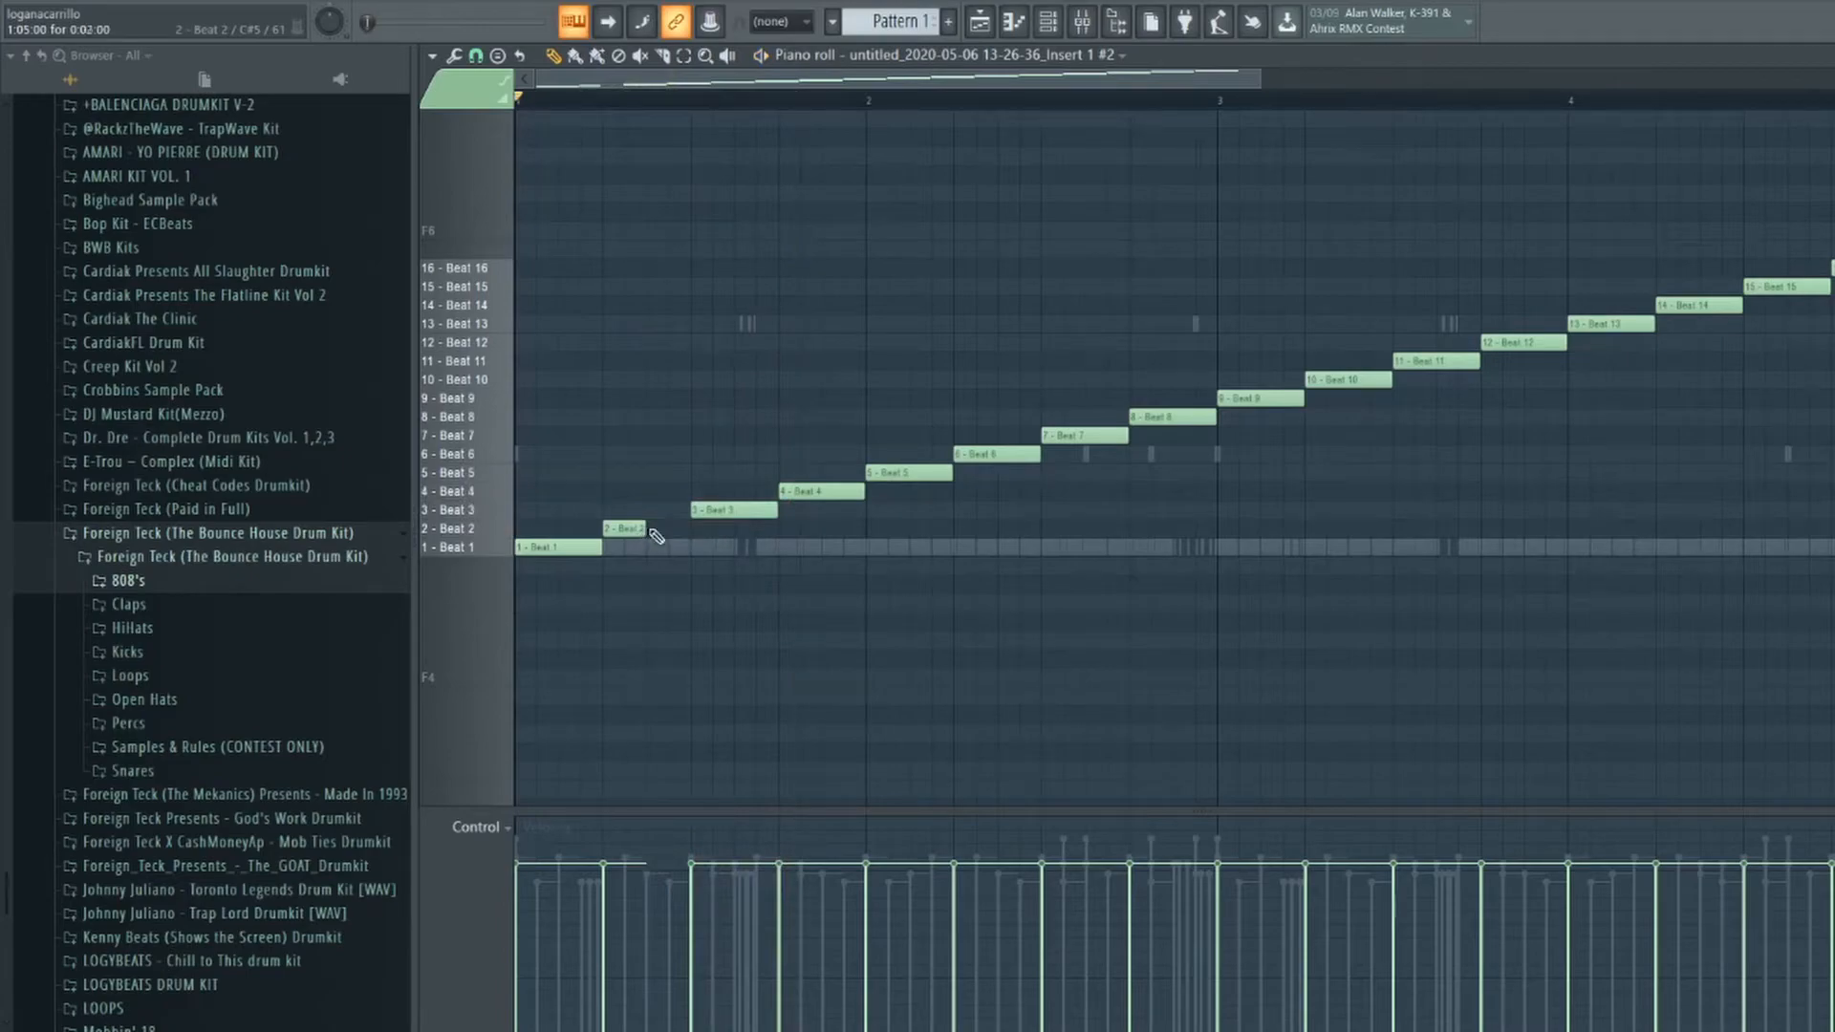
right_click(707, 510)
left_click(660, 509)
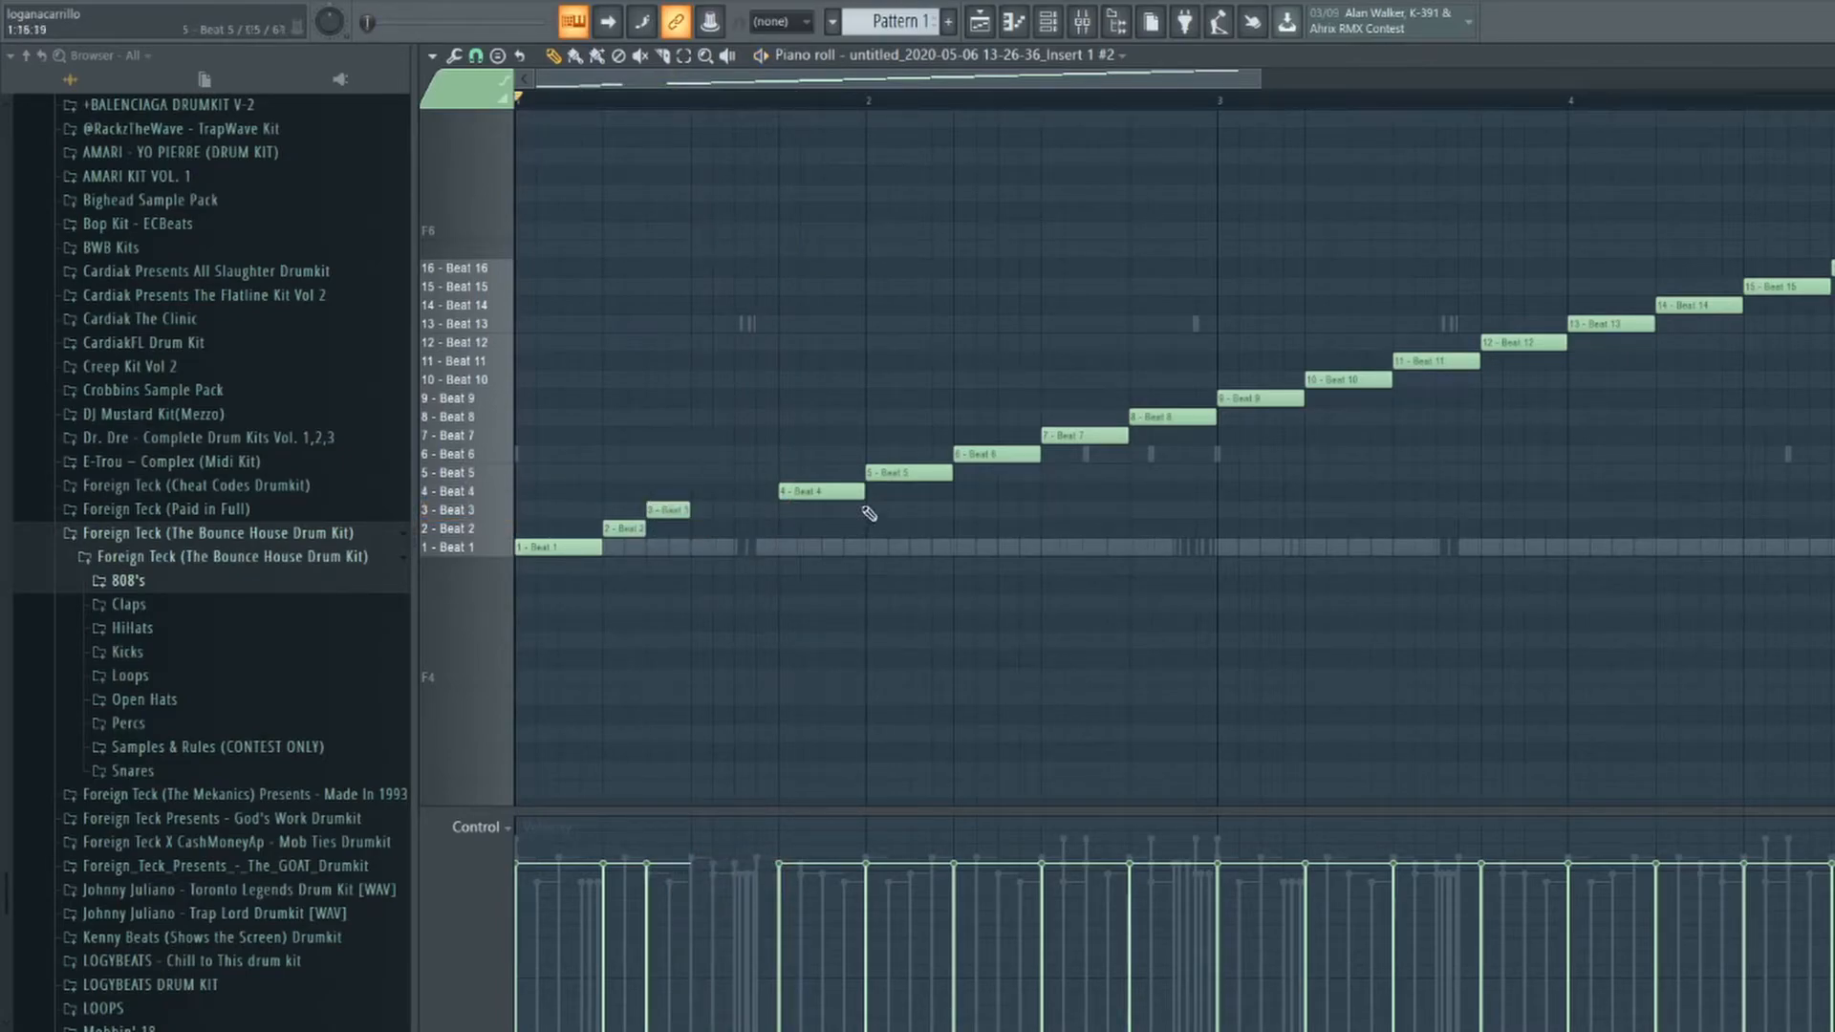
scroll(695, 469, "down", 4, "ctrl")
left_click_drag(669, 491, 666, 390)
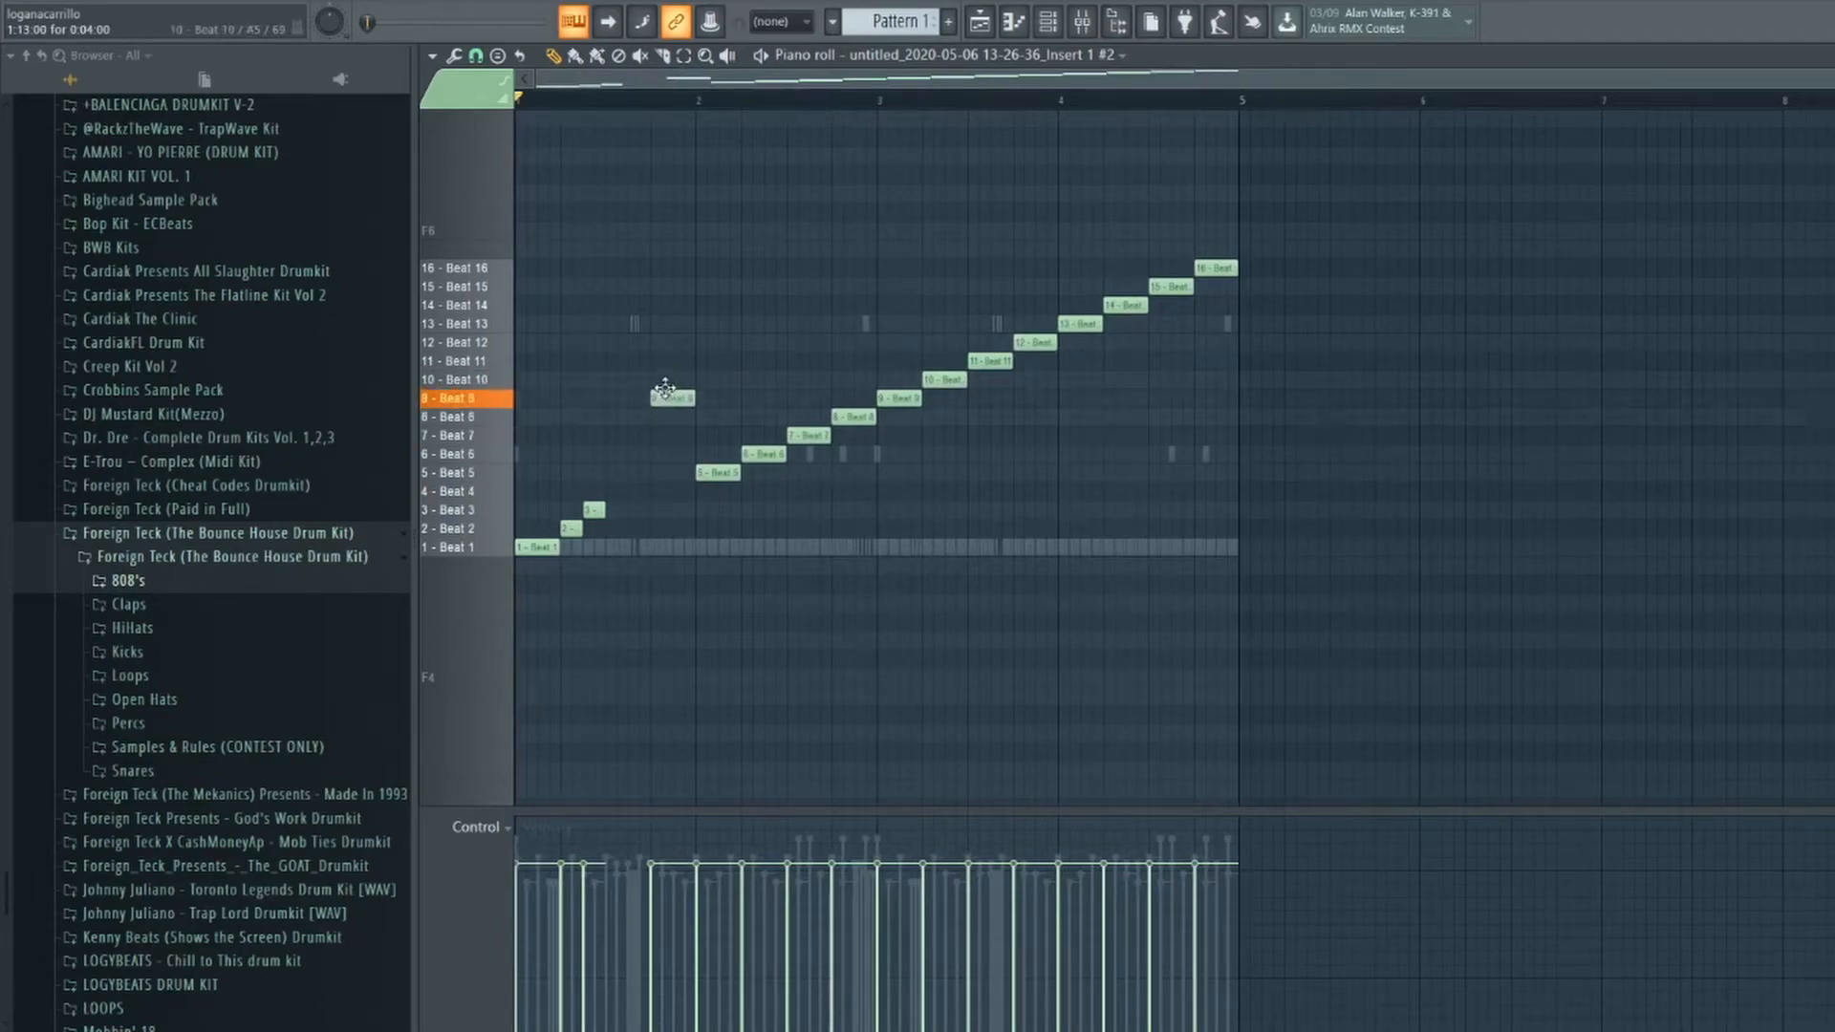
Play the chop and repeat its one-bar pattern of Beats 1, 2, 3, 5 and 8 until four bars are filled.
key("space")
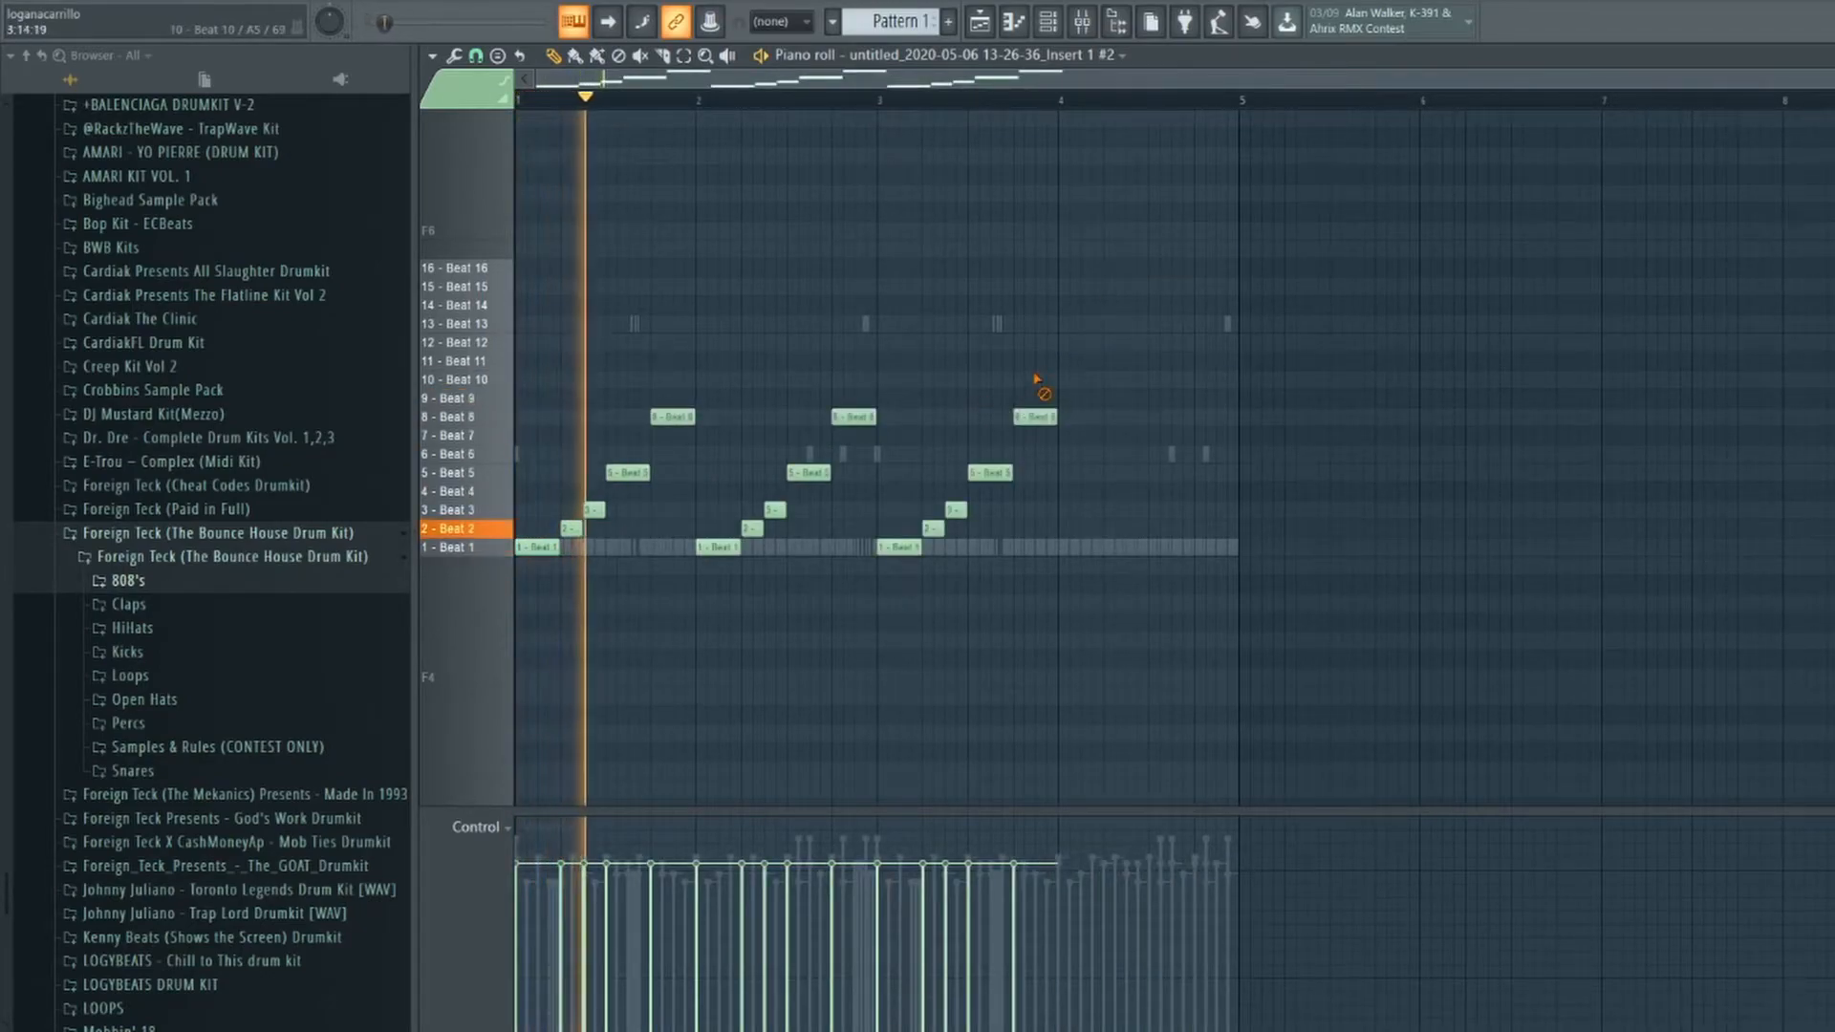
left_click_drag(1071, 453, 921, 654)
key("ctrl+b")
left_click(919, 646)
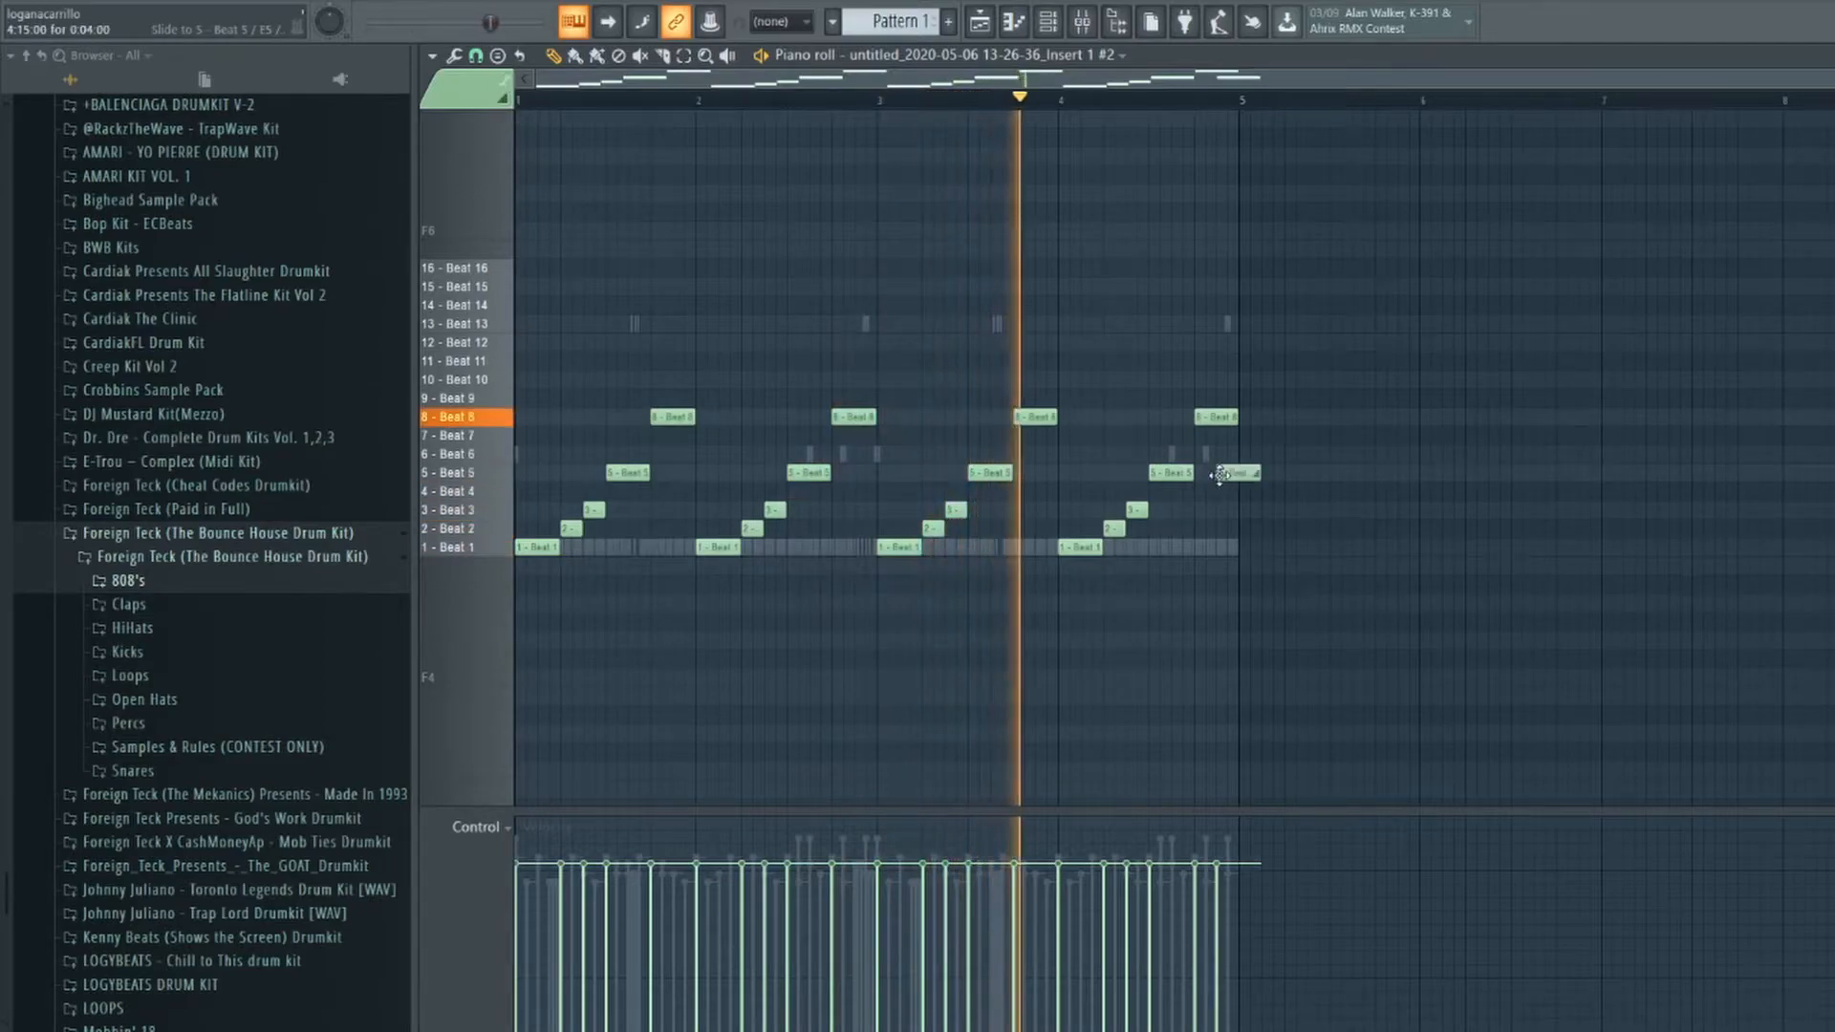
Add a short slide note at the end of bar 4, replacing the Beat 5 attempt with Beat 1, and play the ending.
left_click(1233, 473)
left_click_drag(1263, 476, 1247, 474)
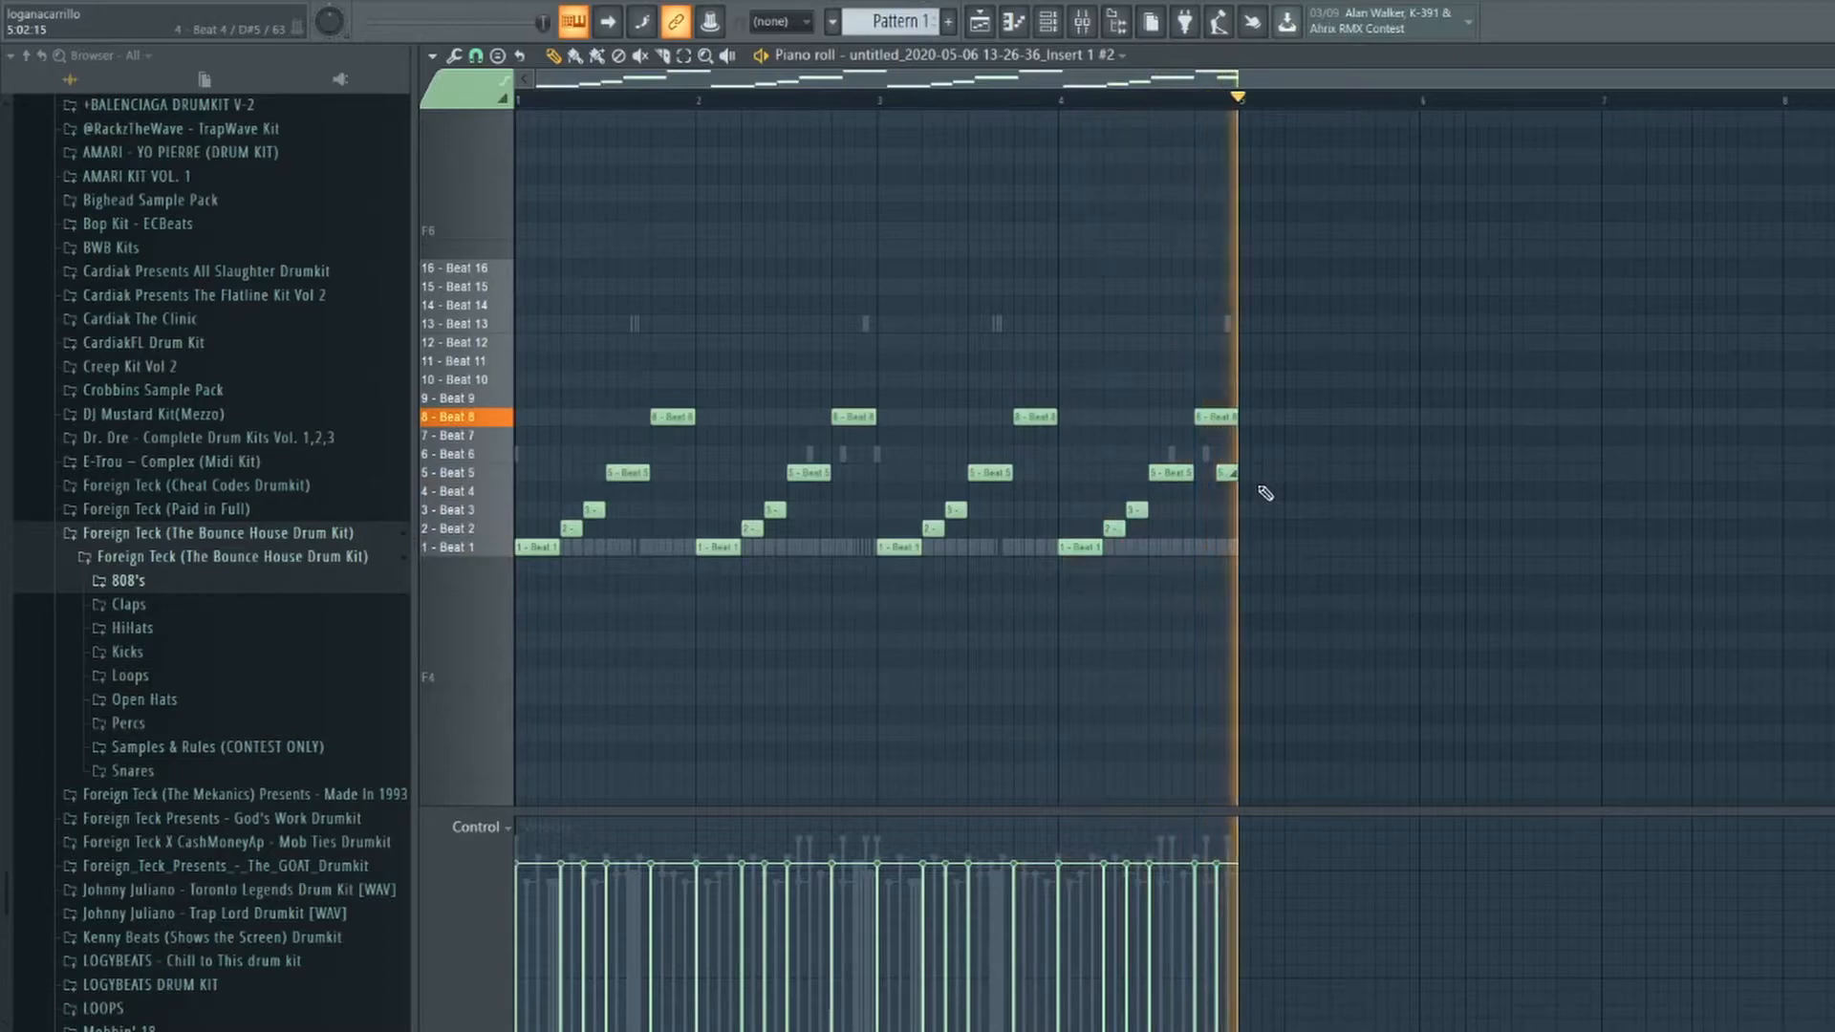
right_click(1227, 472)
left_click(1224, 547)
left_click(1201, 102)
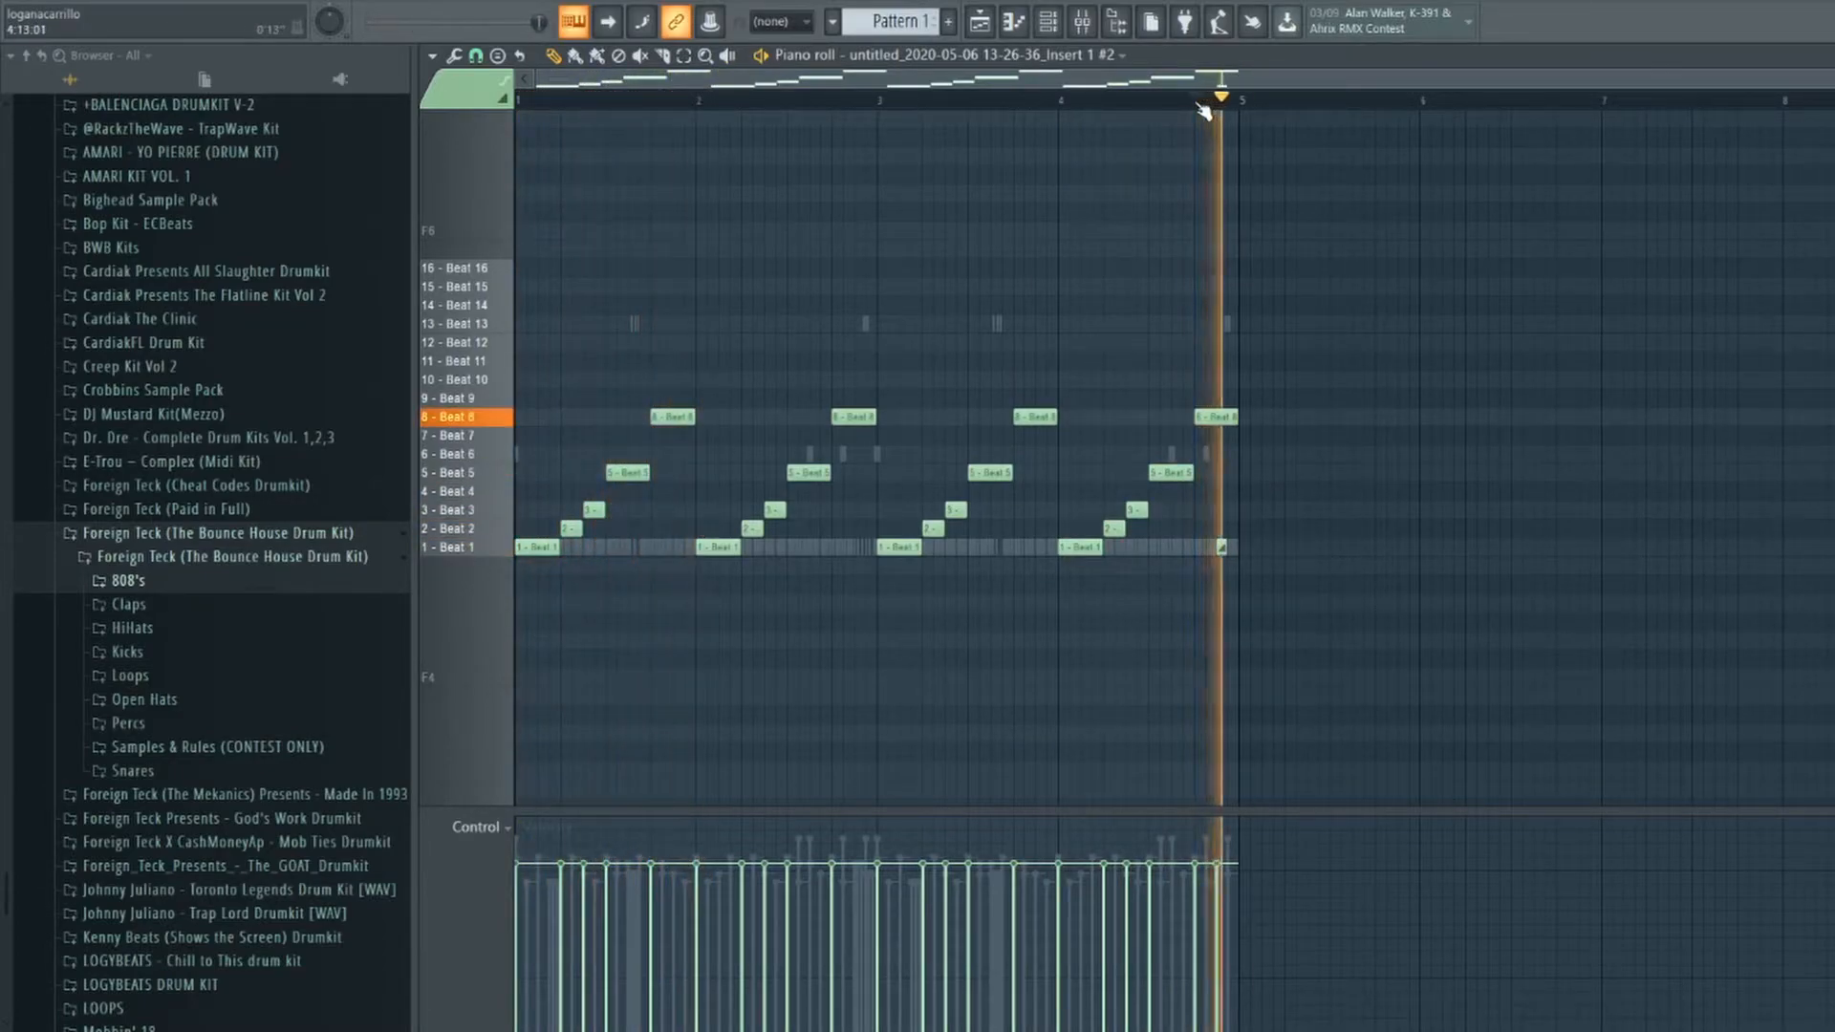
Delete the Higher Love Loop clip from Track 2 in the playlist.
left_click(980, 22)
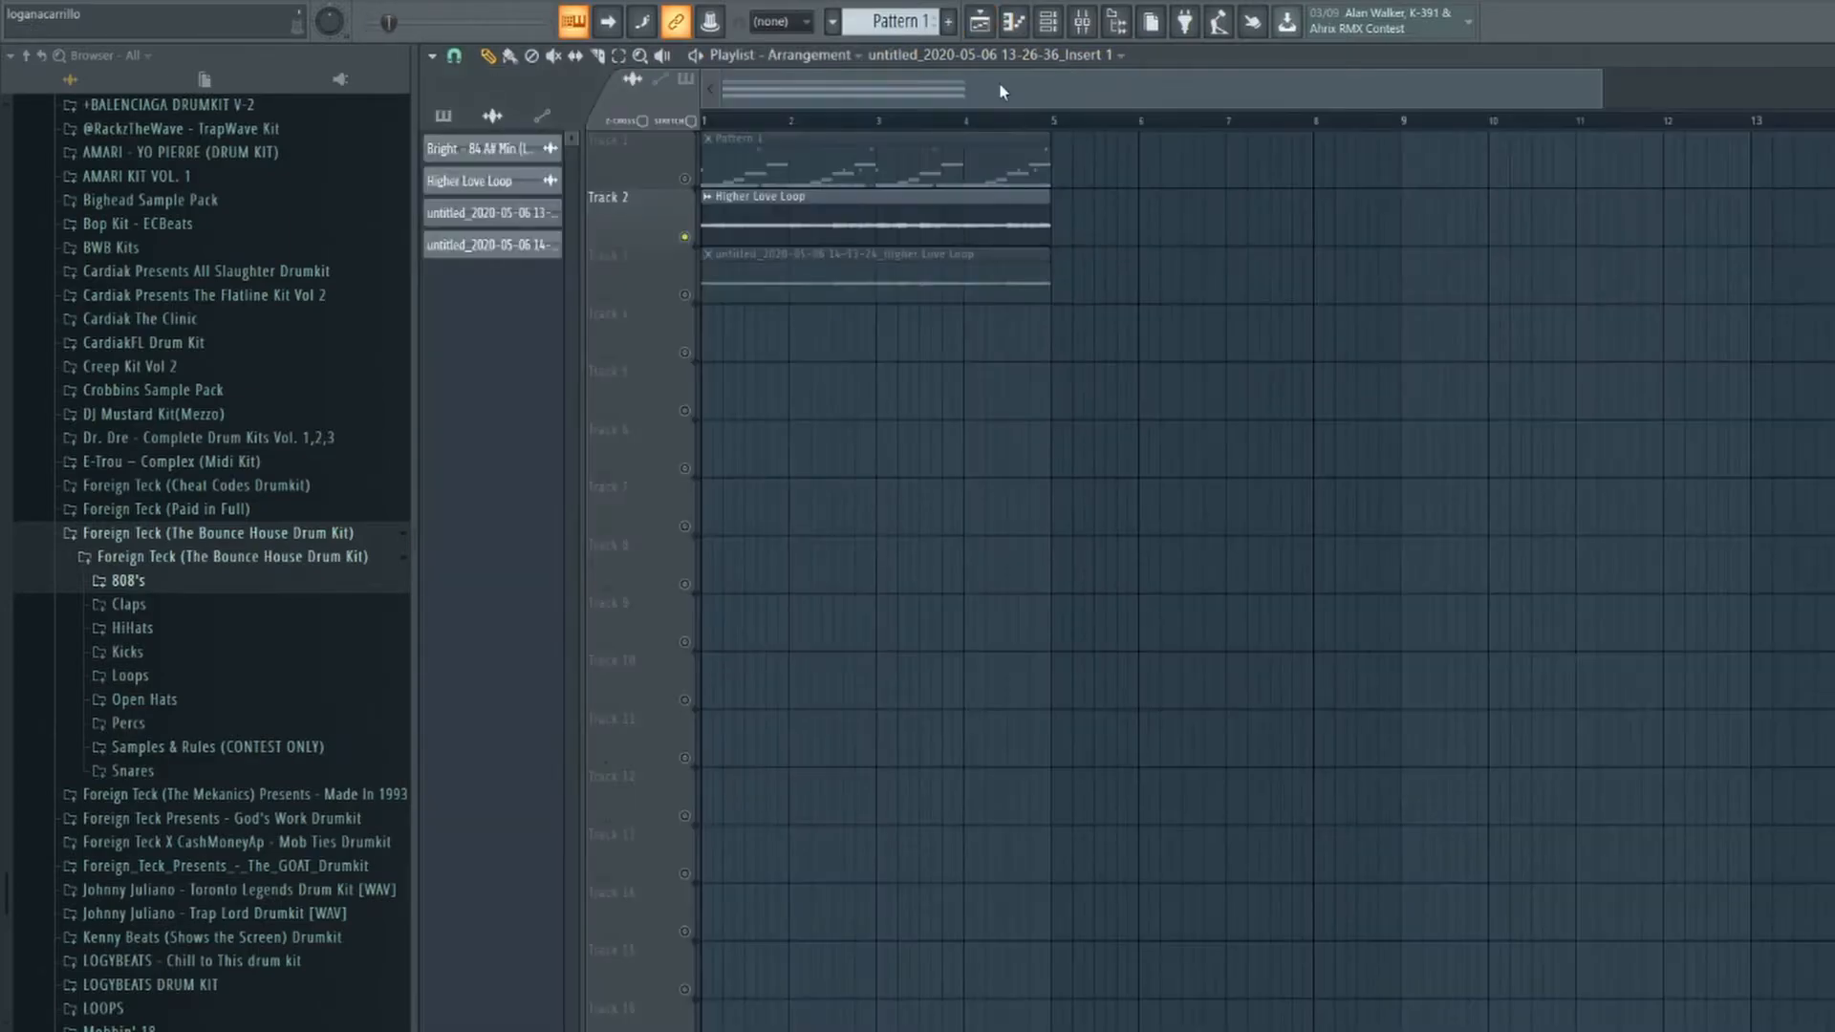
right_click(735, 224)
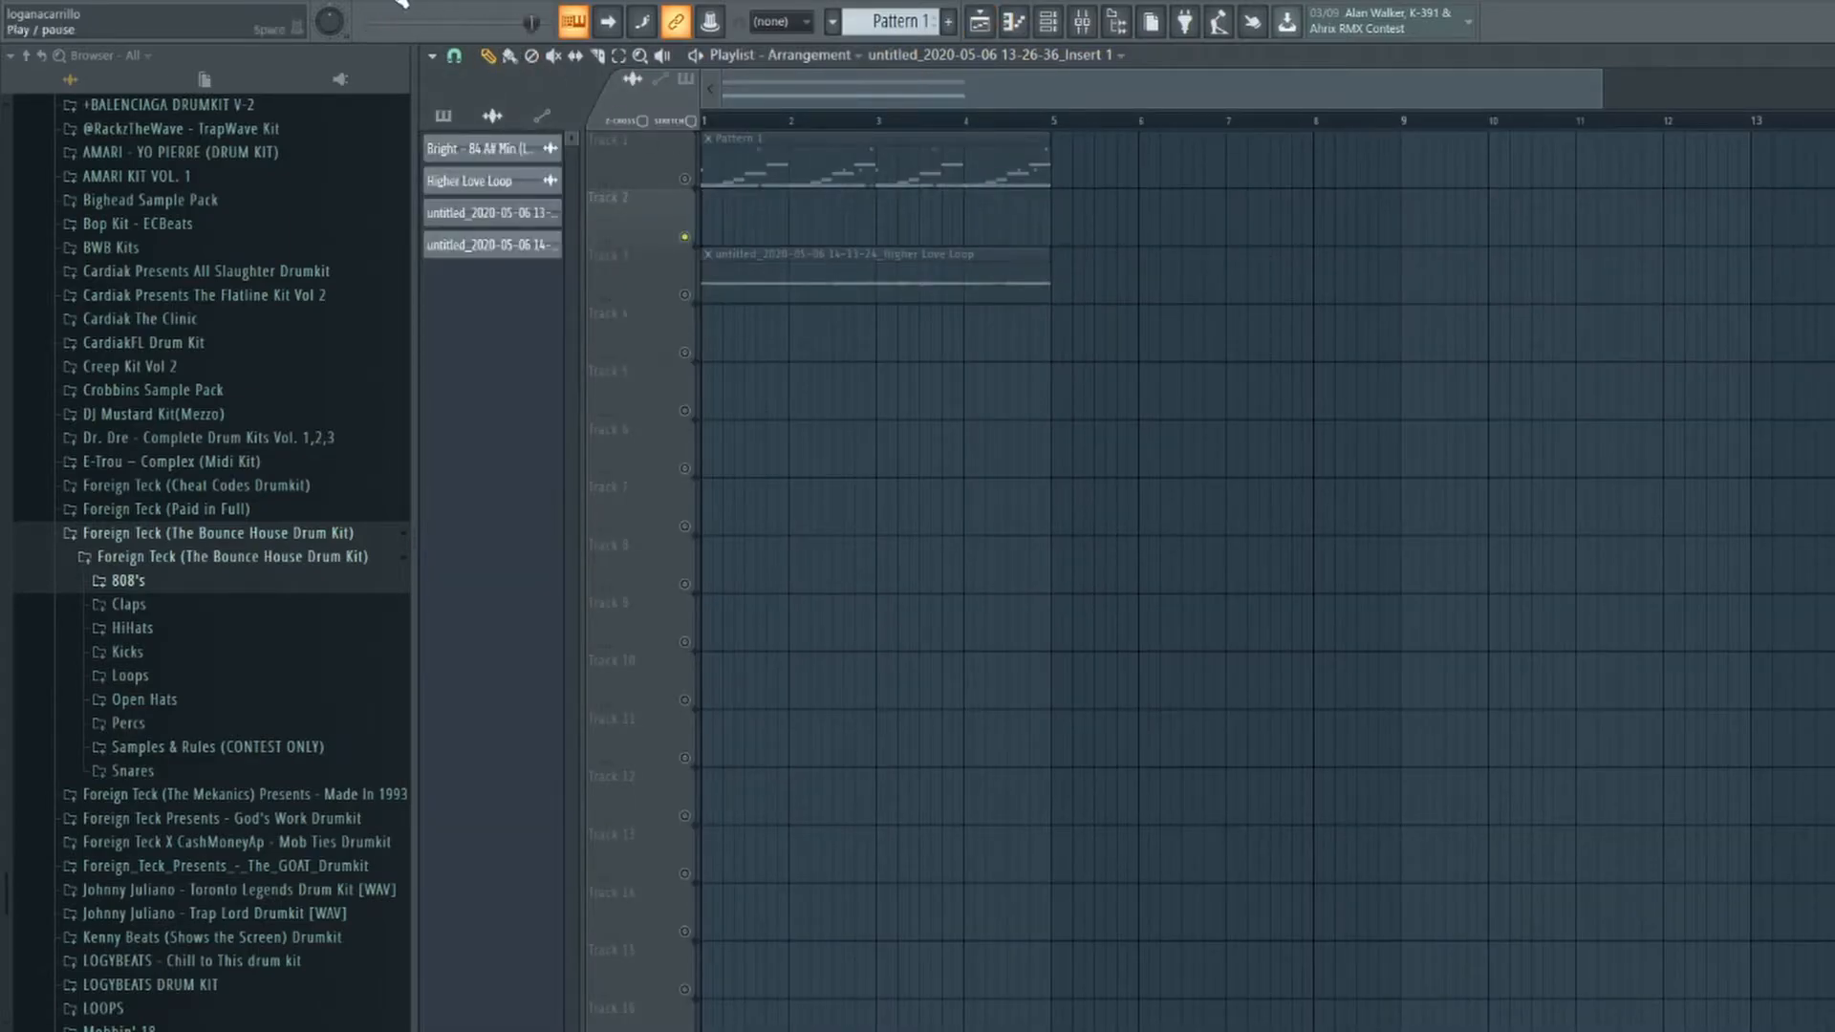
Narrow the sample browser and look through the drum kit supply kits, including the contents of the Morphine drum kit.
left_click(1049, 22)
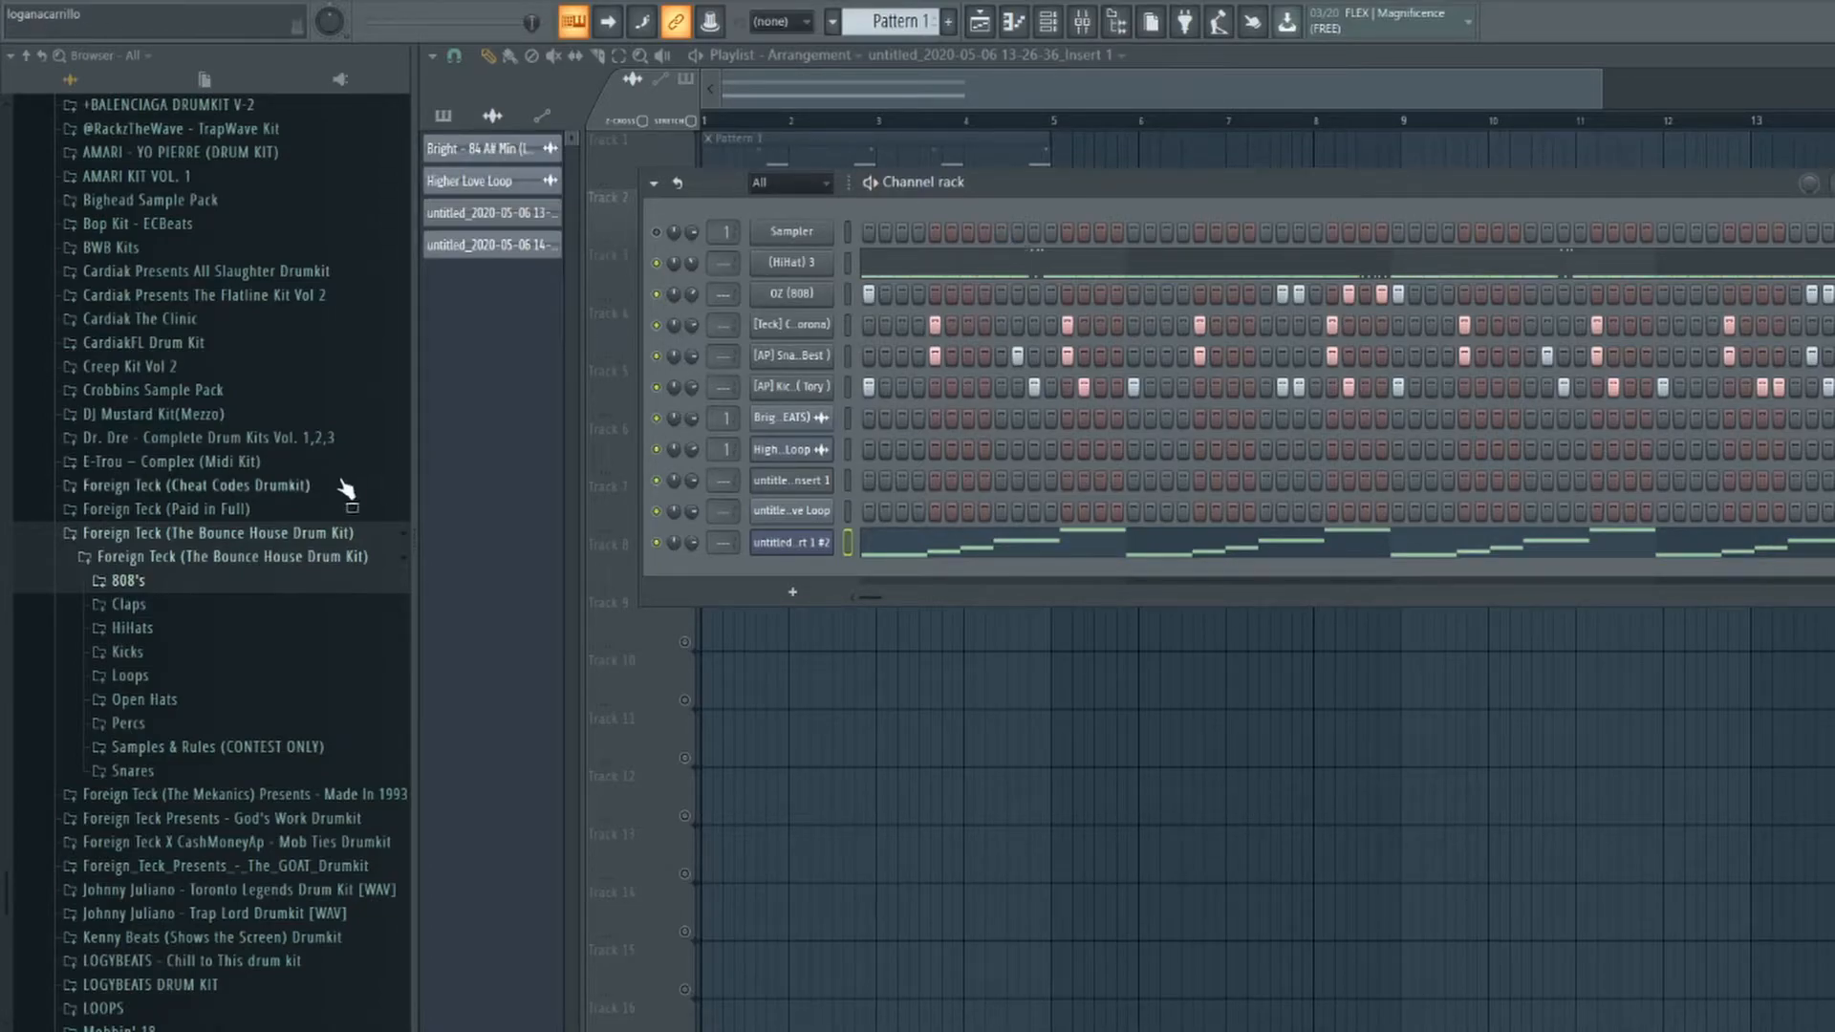
left_click(311, 532)
scroll(288, 517, "up", 3)
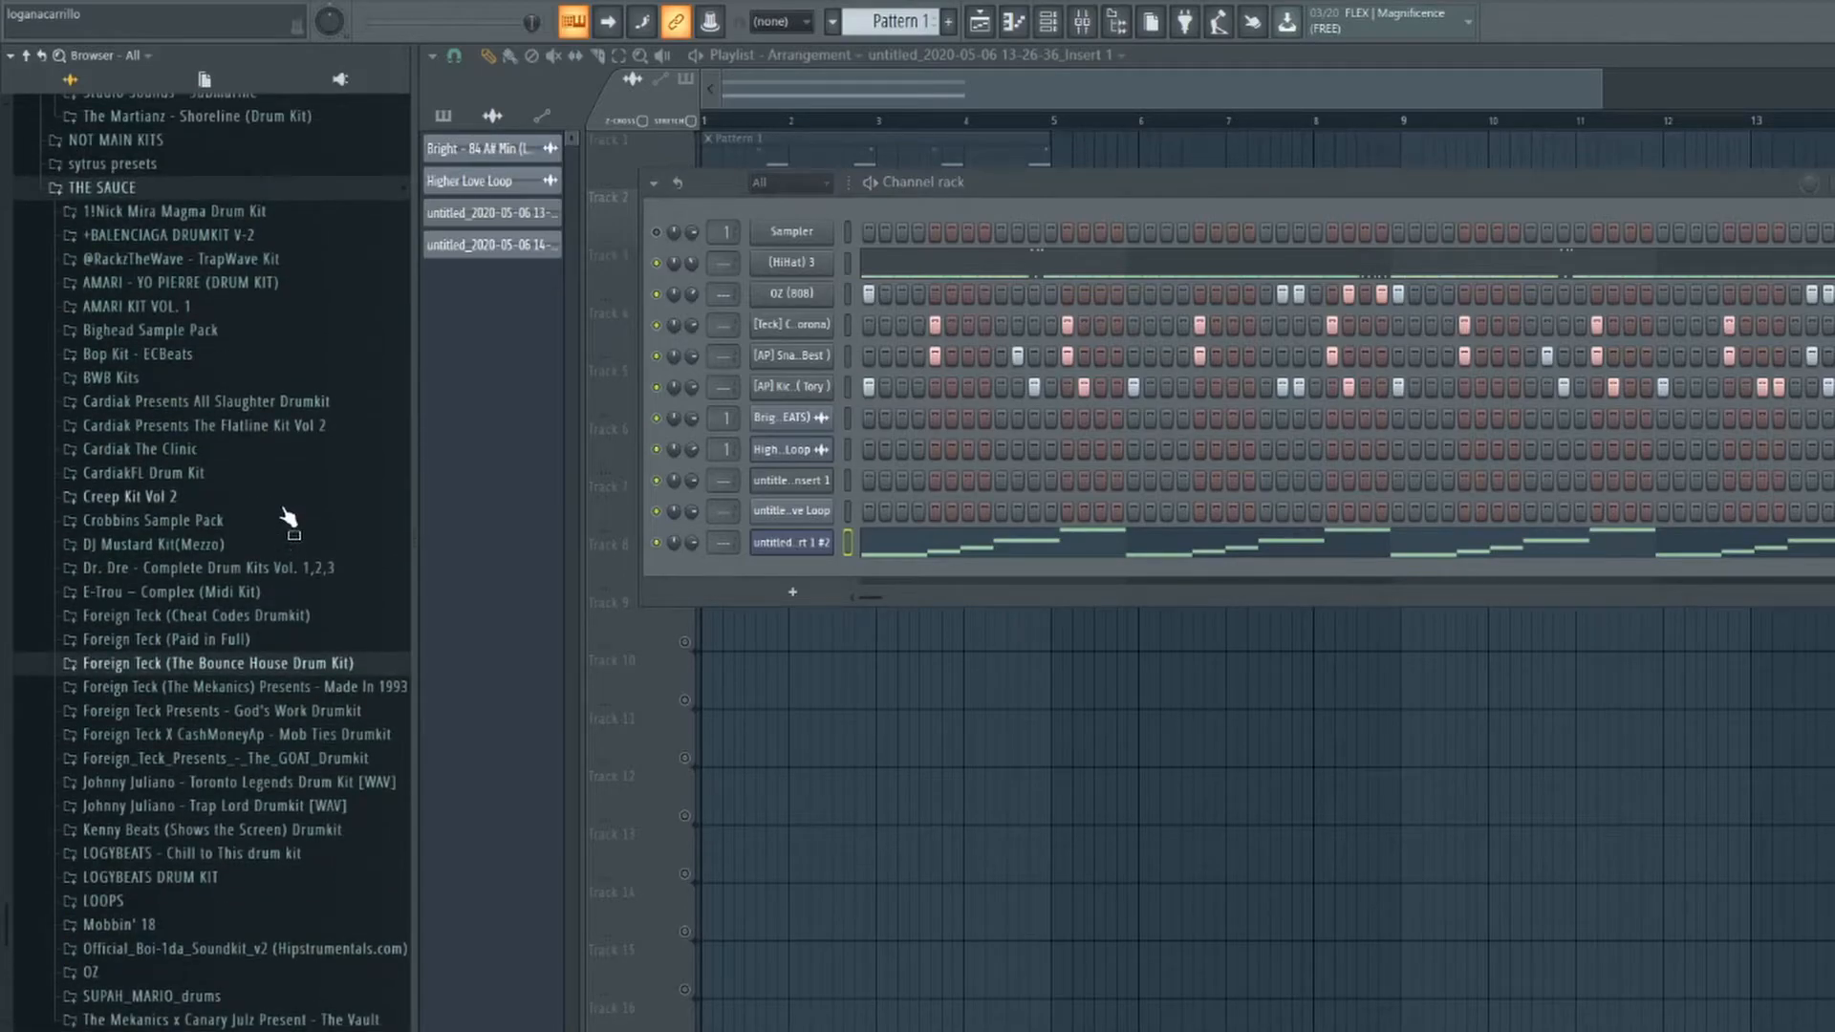
left_click_drag(414, 513, 307, 512)
scroll(187, 457, "up", 6)
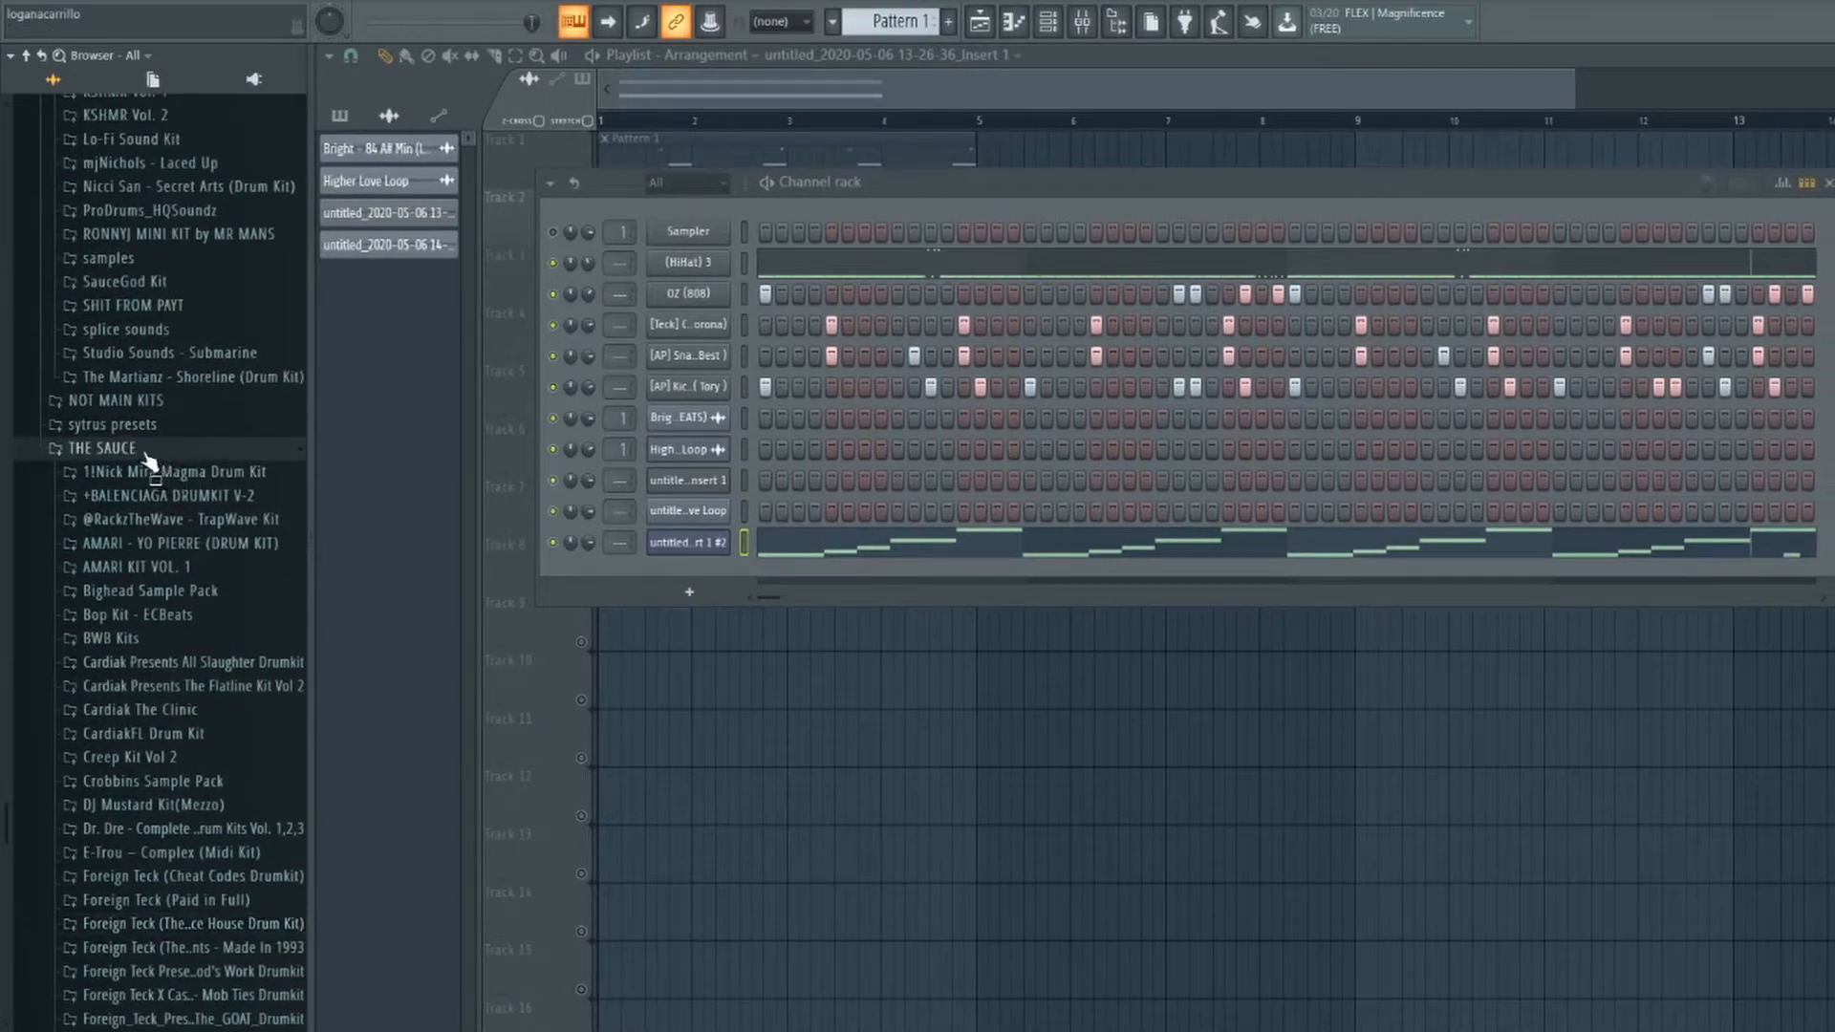
scroll(148, 464, "up", 20)
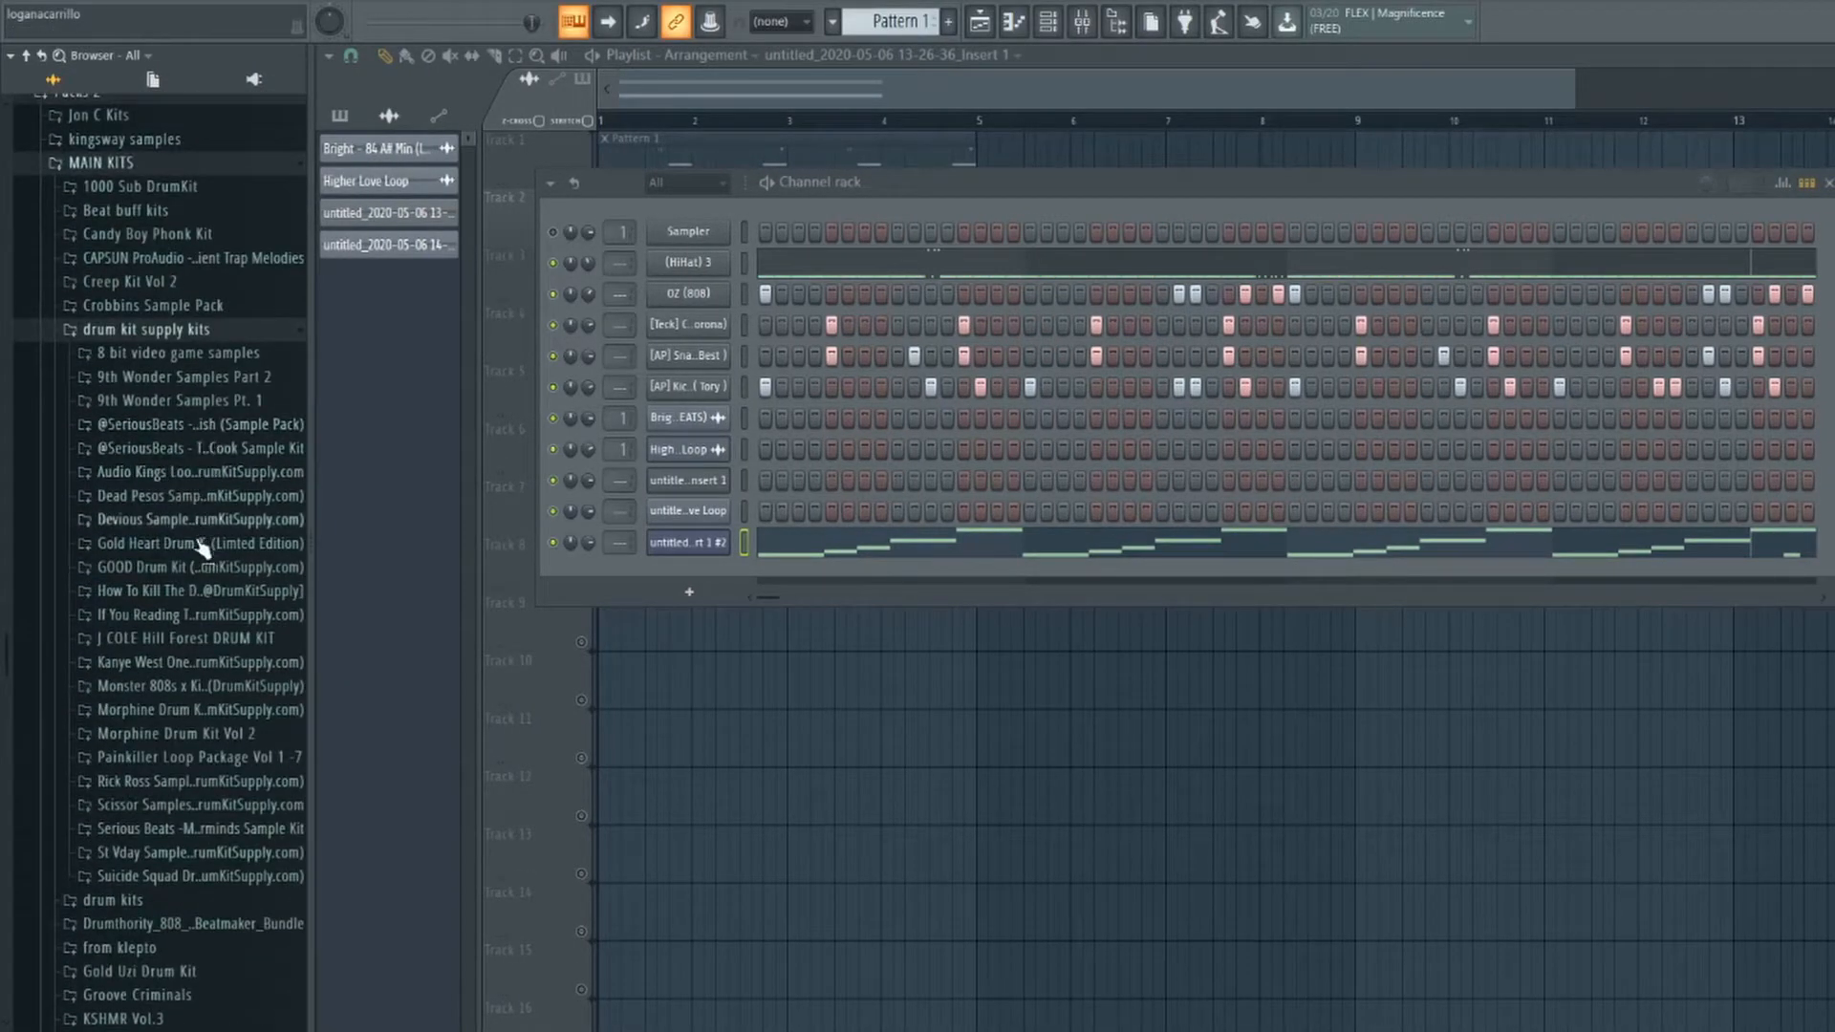
scroll(201, 543, "down", 4)
left_click(192, 449)
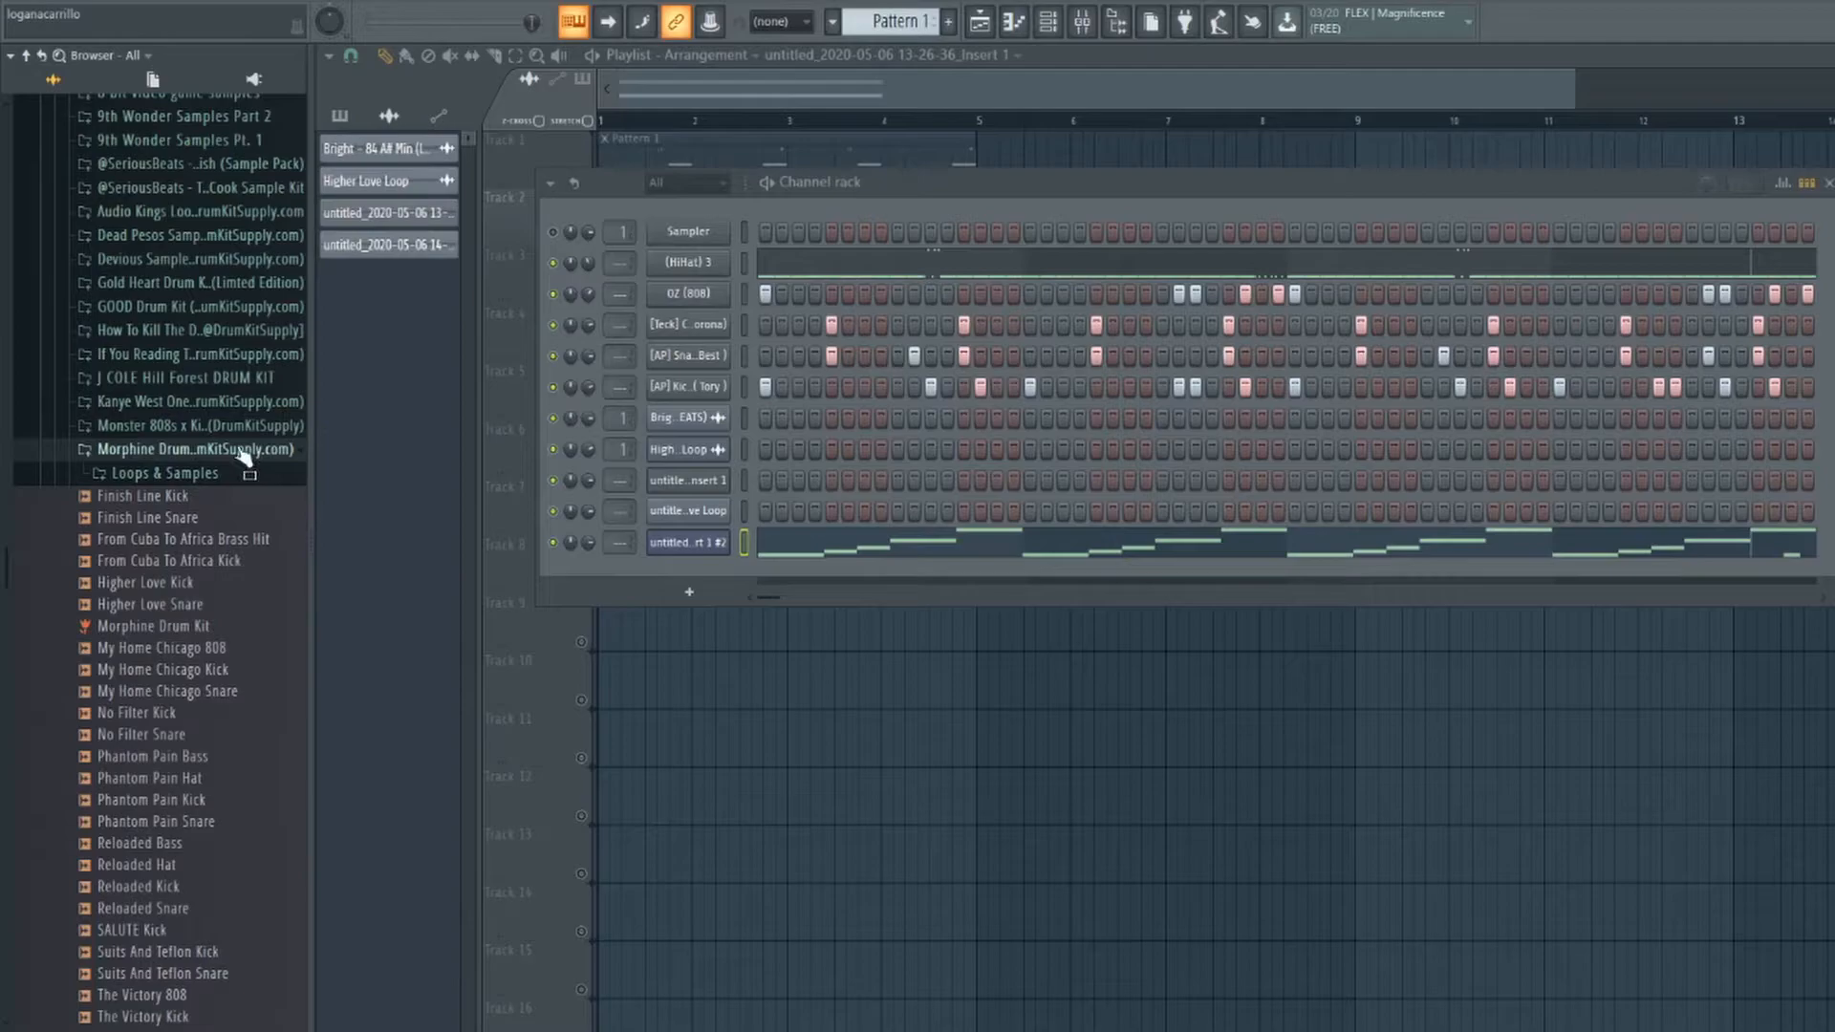
left_click(243, 451)
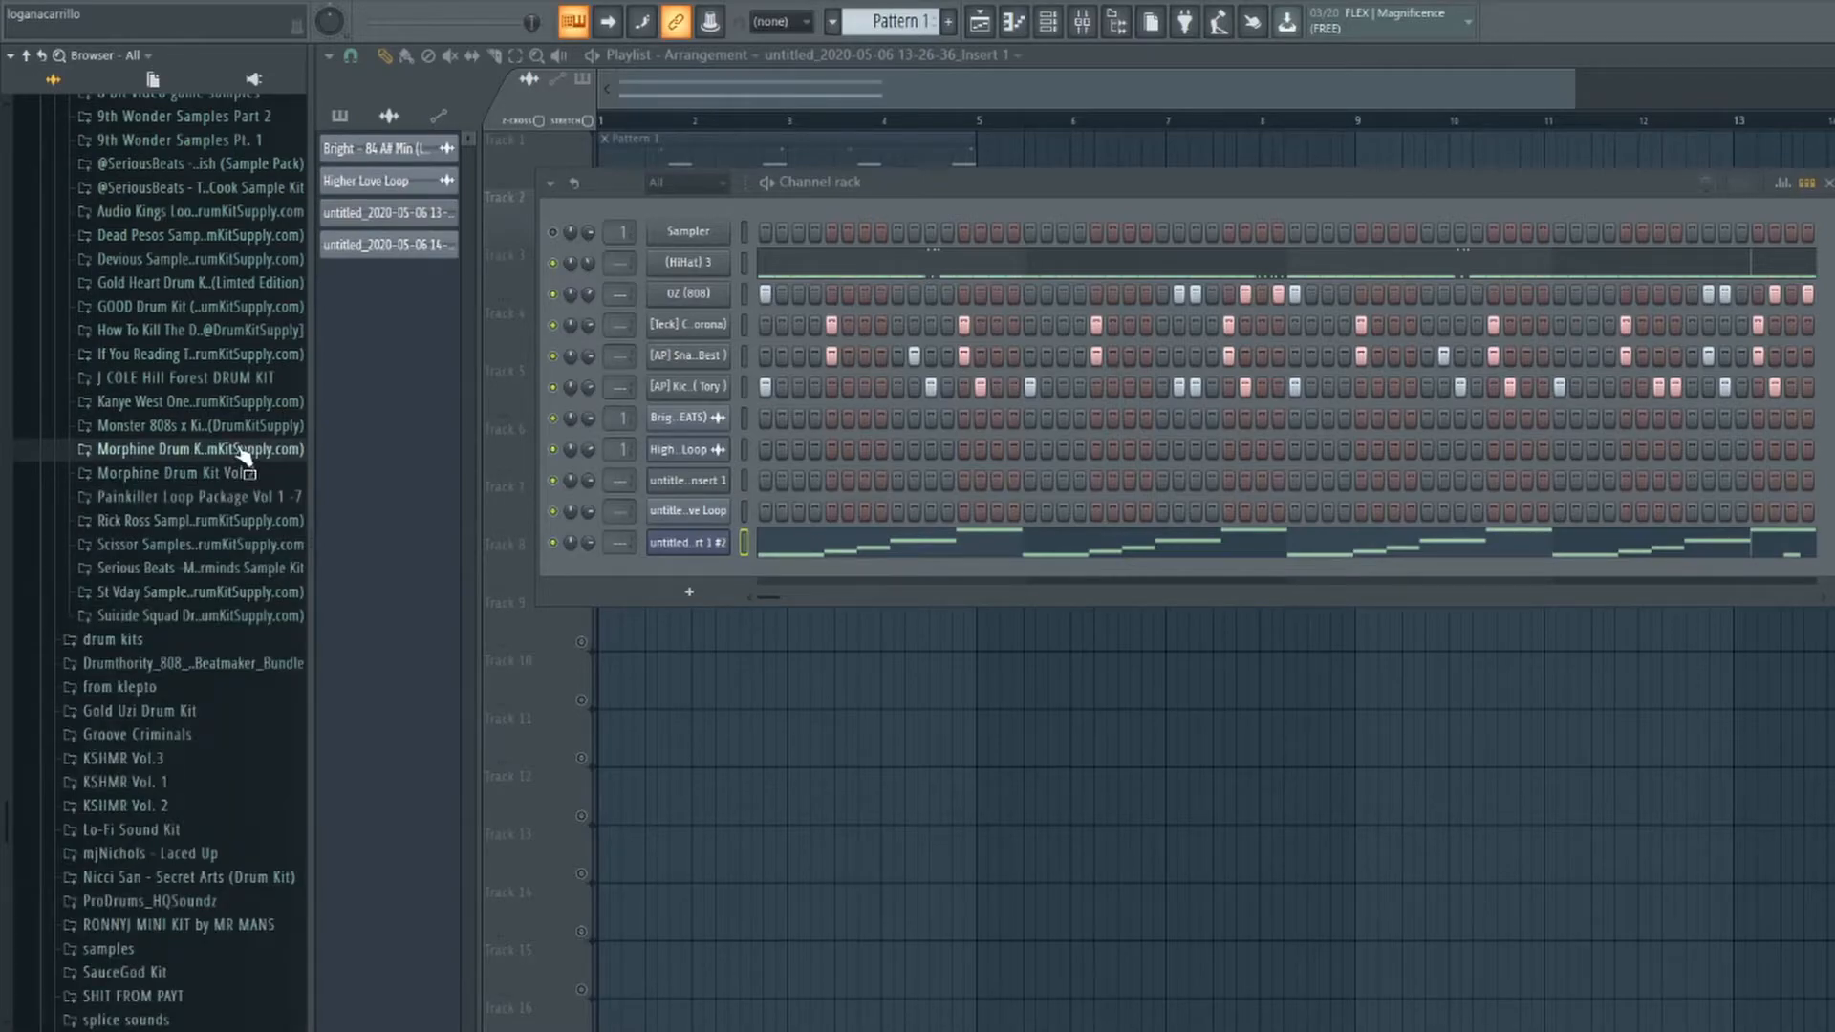
Locate the kick channel's [AP] Kick ( Tory ) sample in the browser to reveal the other kicks in its folder.
left_click(726, 398)
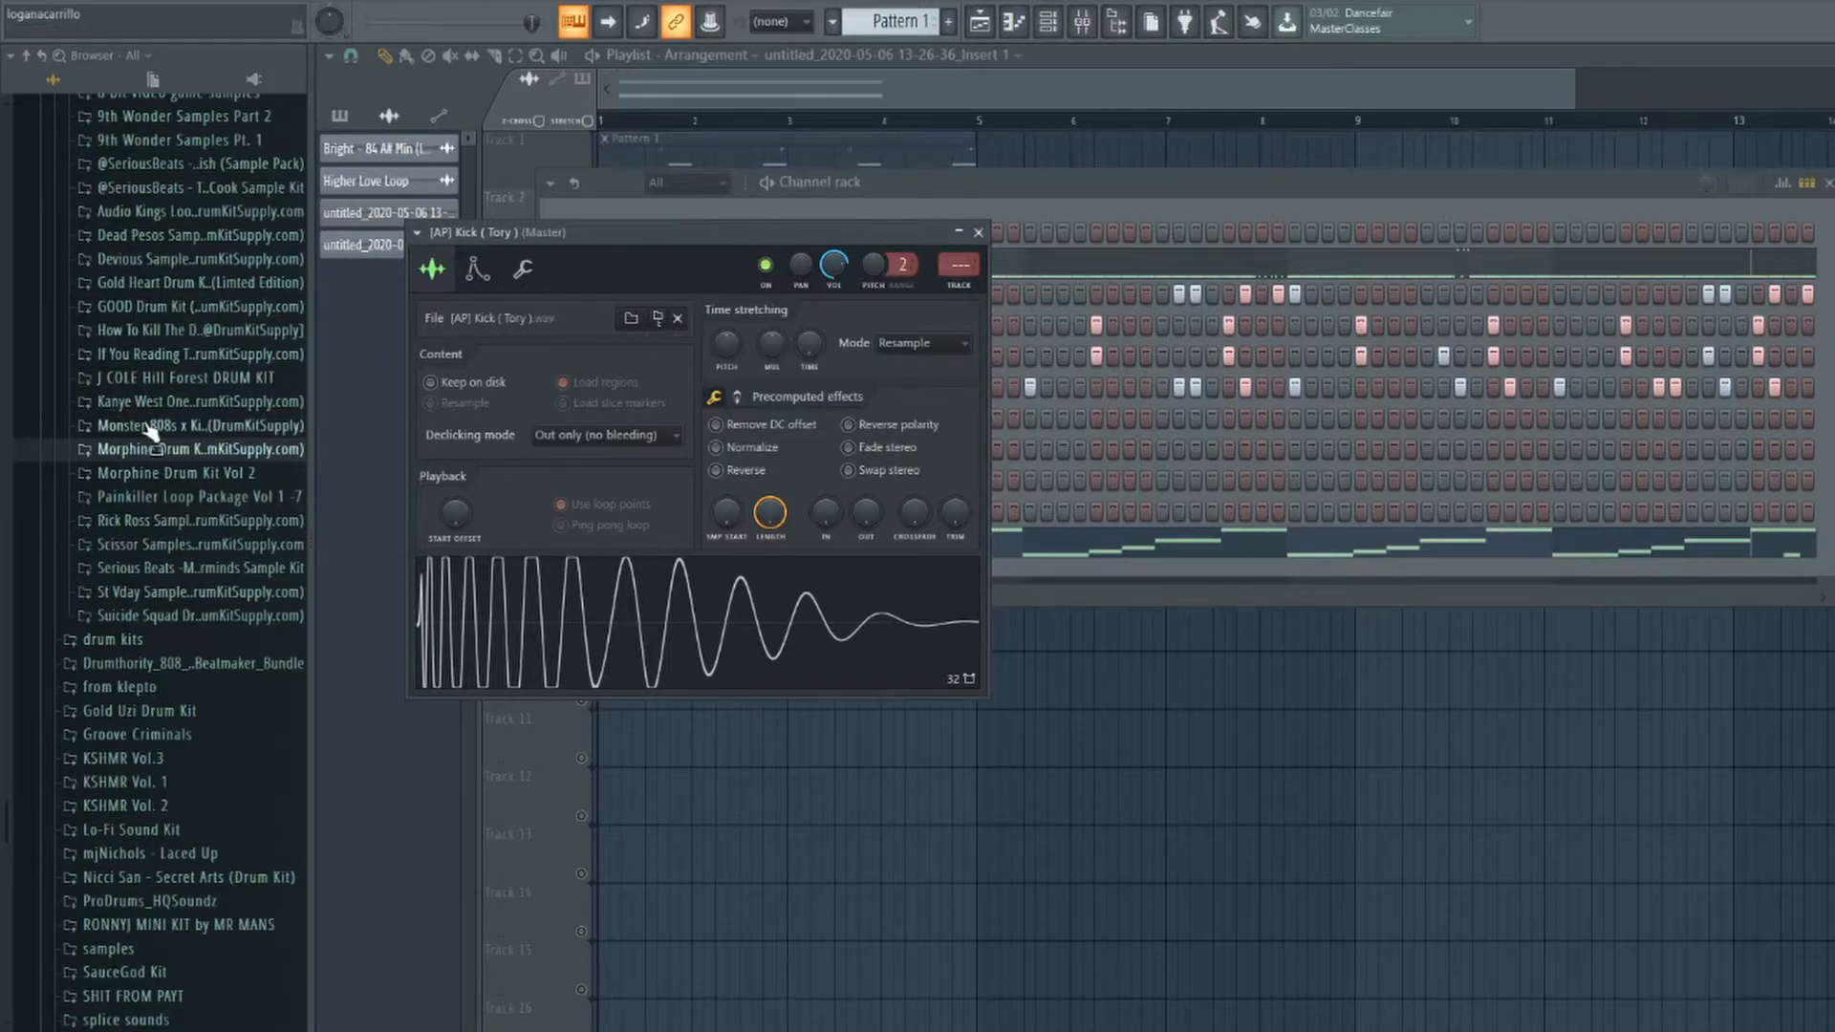
scroll(134, 430, "up", 5)
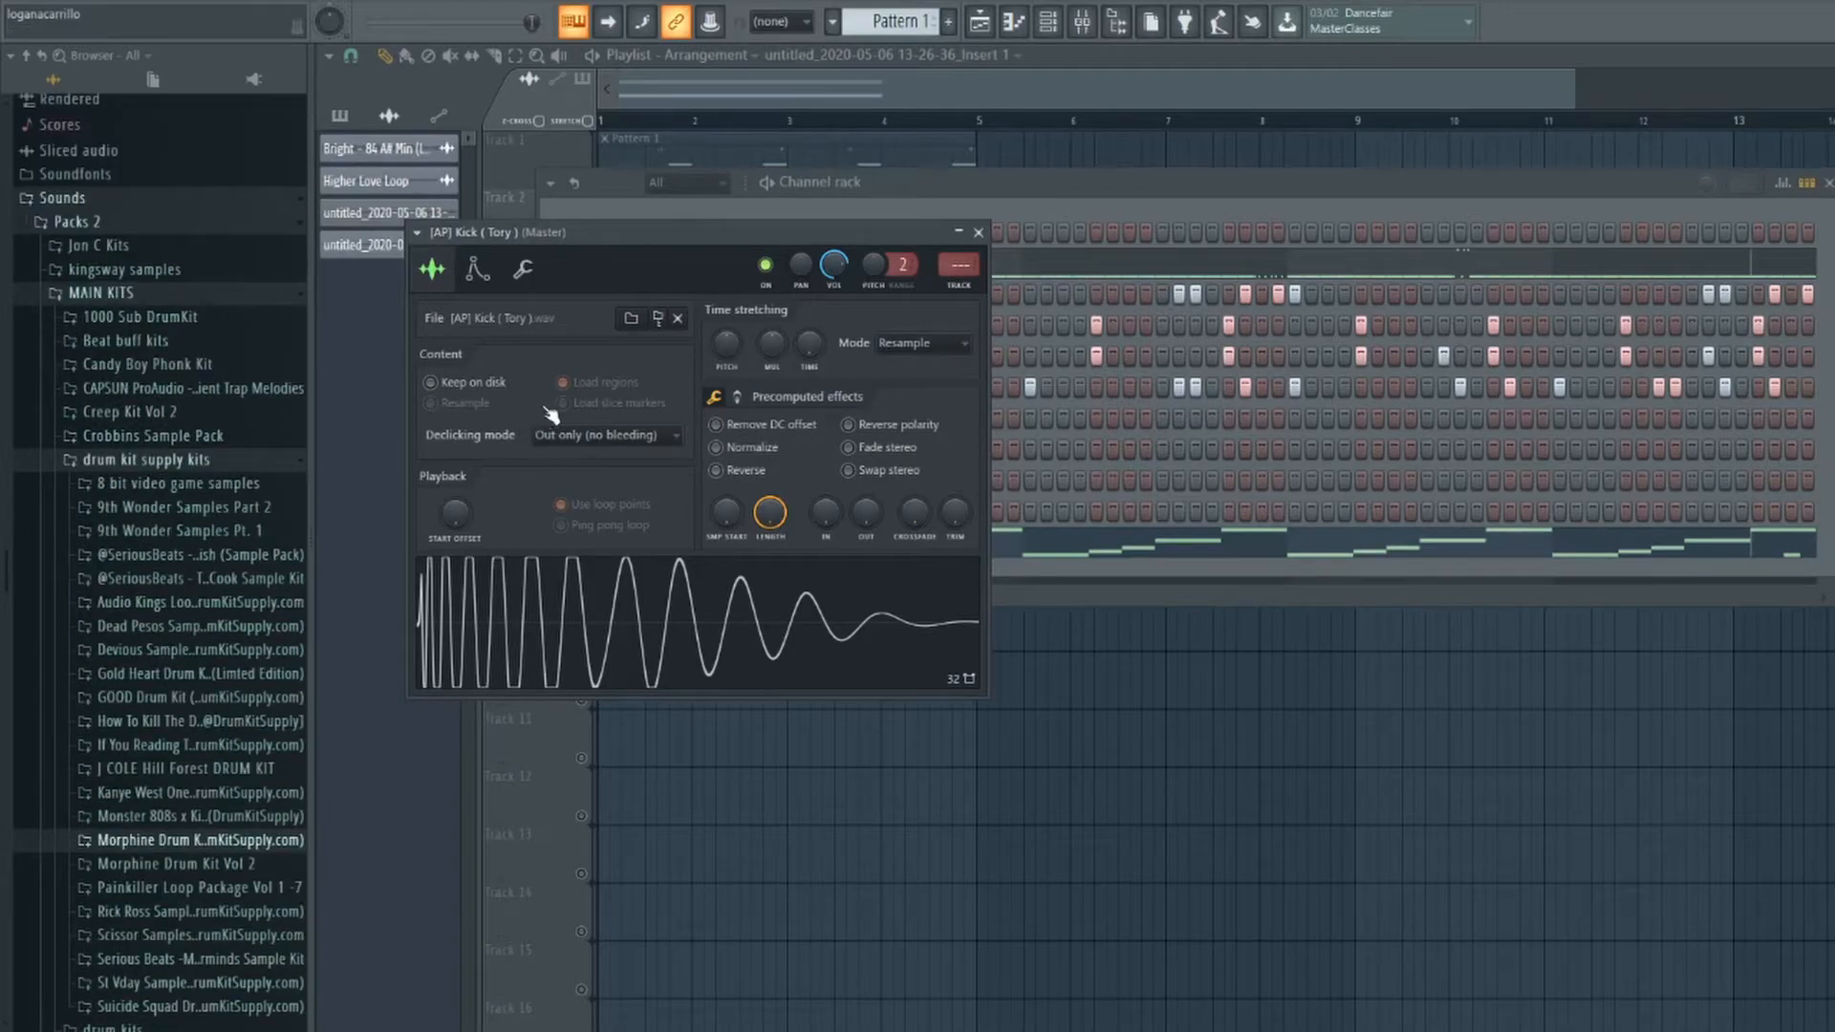
left_click(669, 325)
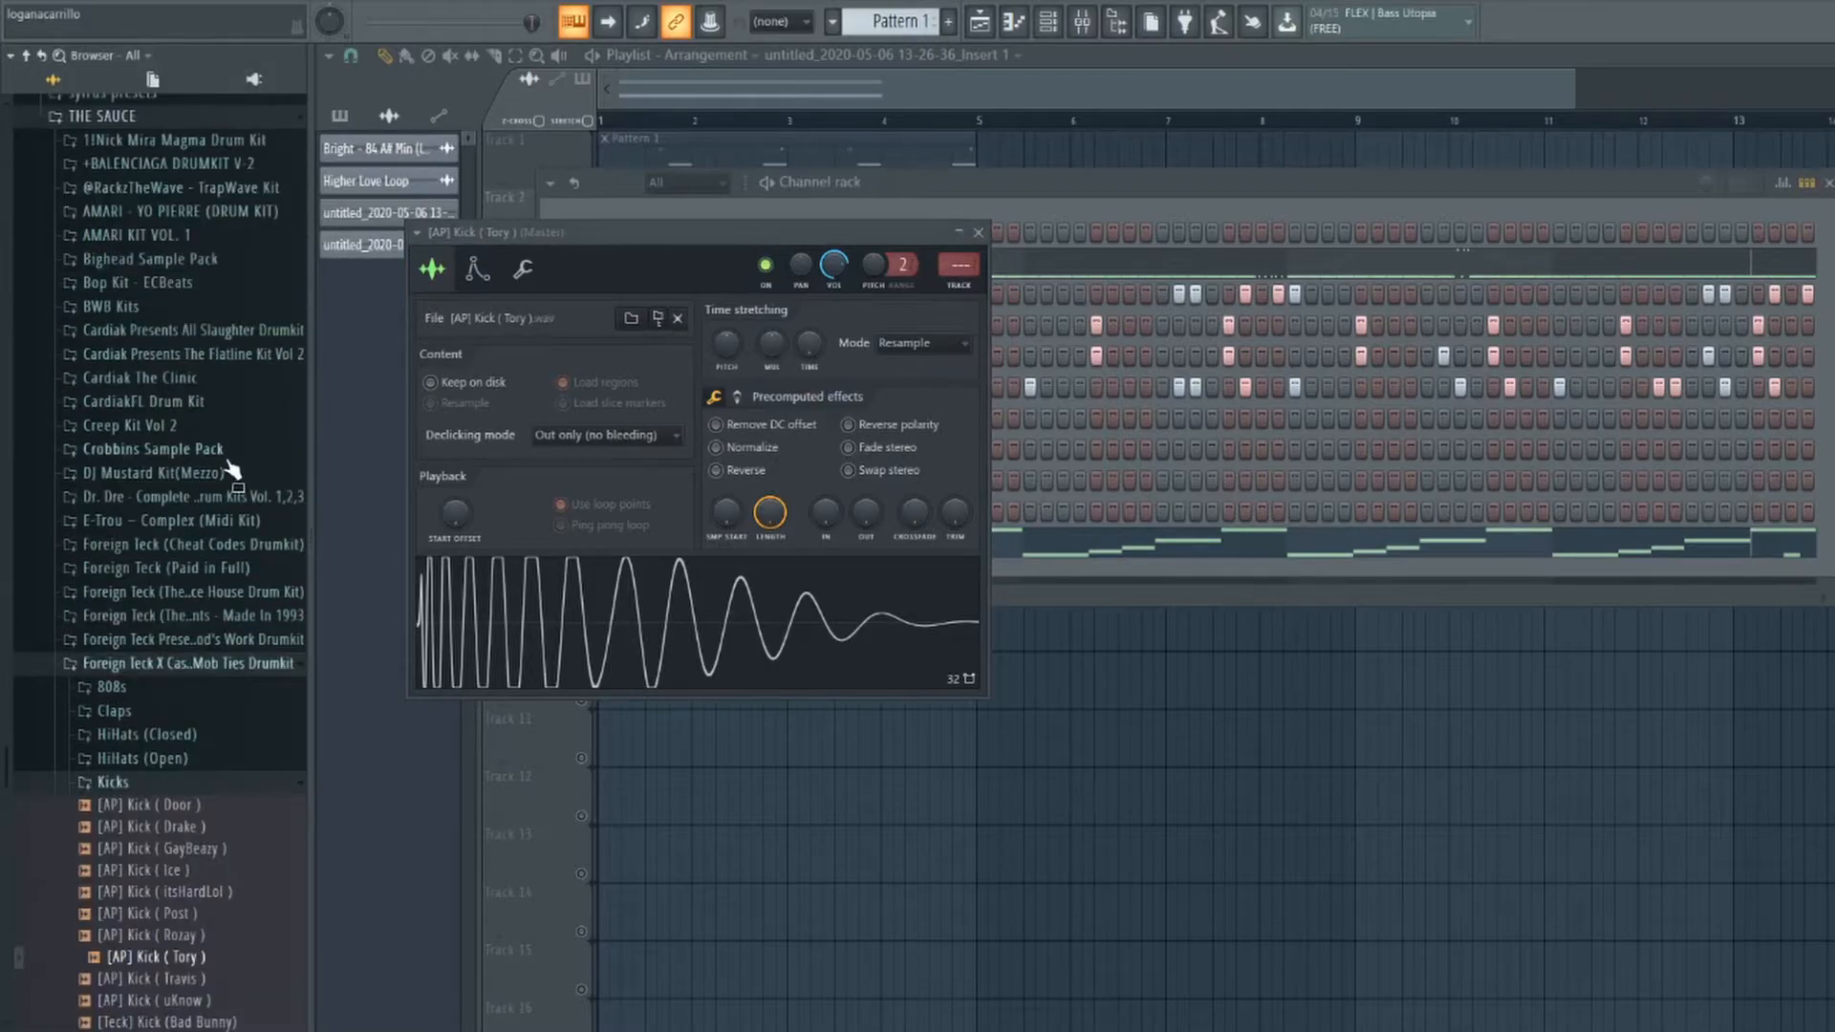
scroll(229, 463, "down", 5)
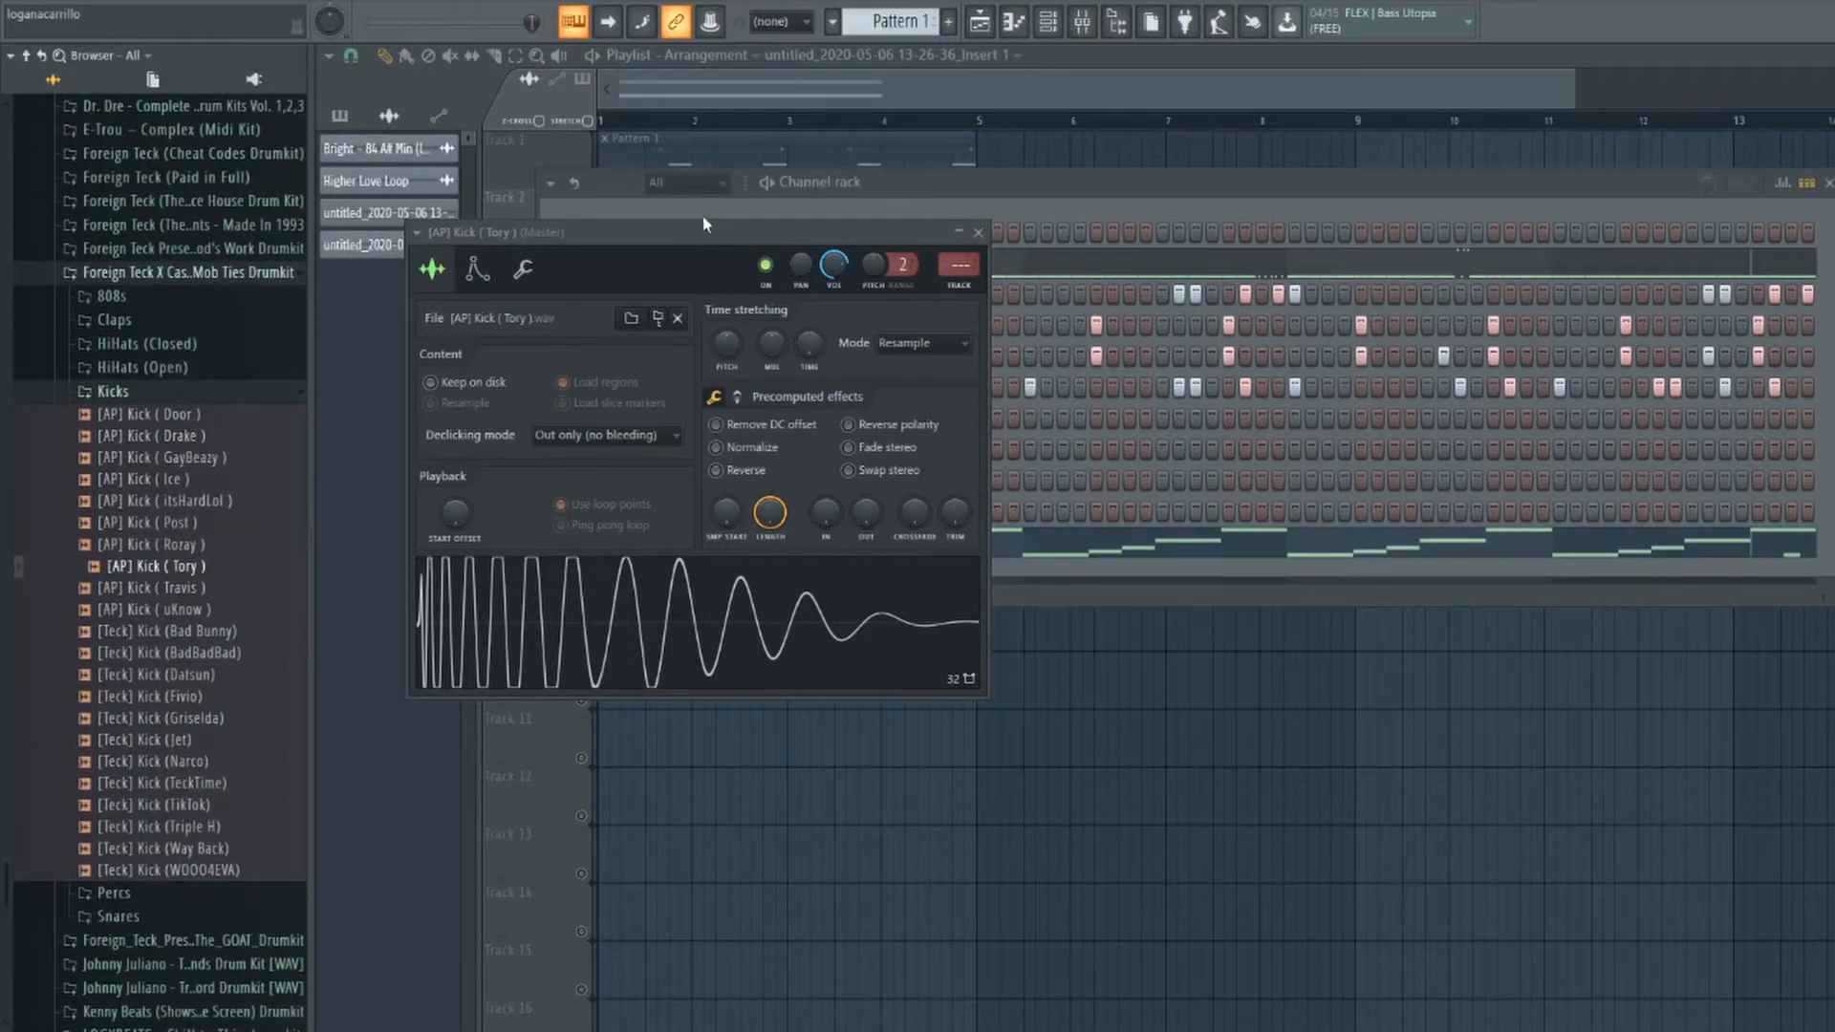
left_click(979, 232)
Audition the neighbouring kicks and replace the kick channel's sample with [AP] Kick ( Travis ).
left_click(213, 521)
left_click(167, 502)
left_click(162, 483)
left_click(161, 461)
left_click(159, 439)
left_click(164, 612)
left_click_drag(164, 591, 529, 432)
left_click_drag(673, 392, 675, 394)
Locate the OZ (808) channel's sample in the browser and collapse the 808's and Kicks folders.
left_click(699, 298)
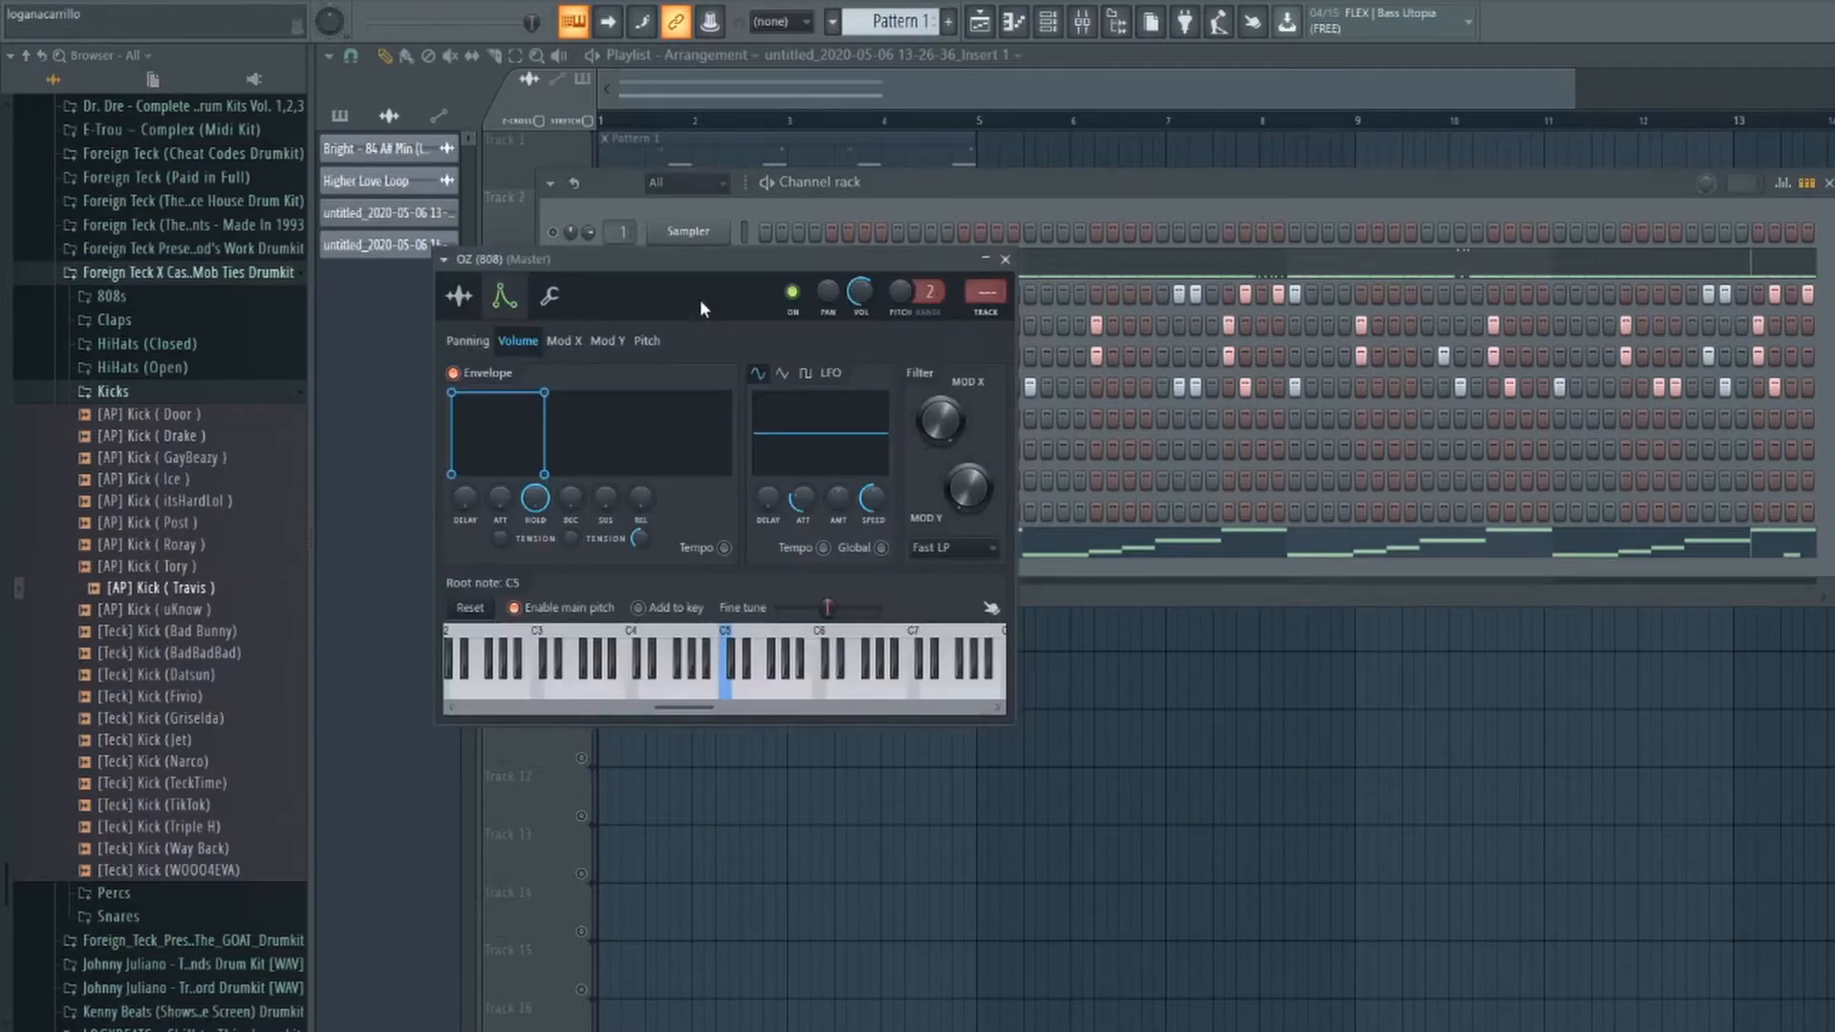
left_click(474, 304)
left_click(684, 345)
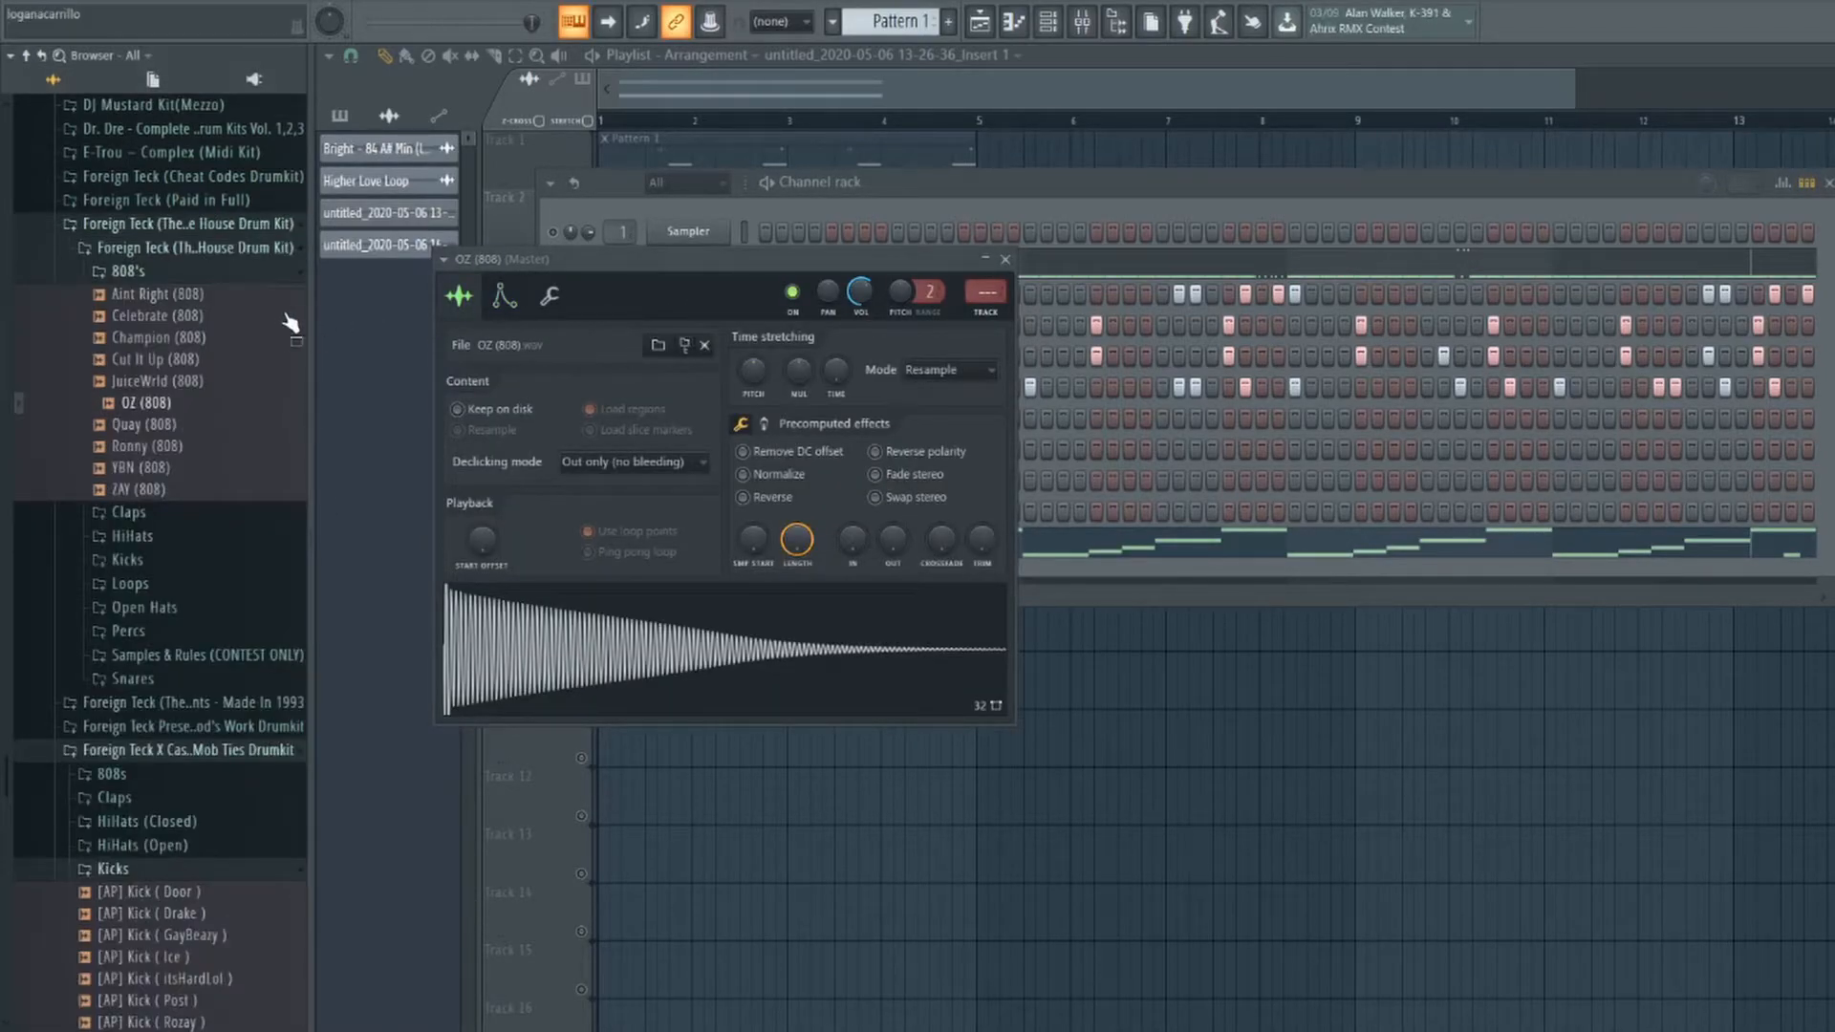
left_click(168, 274)
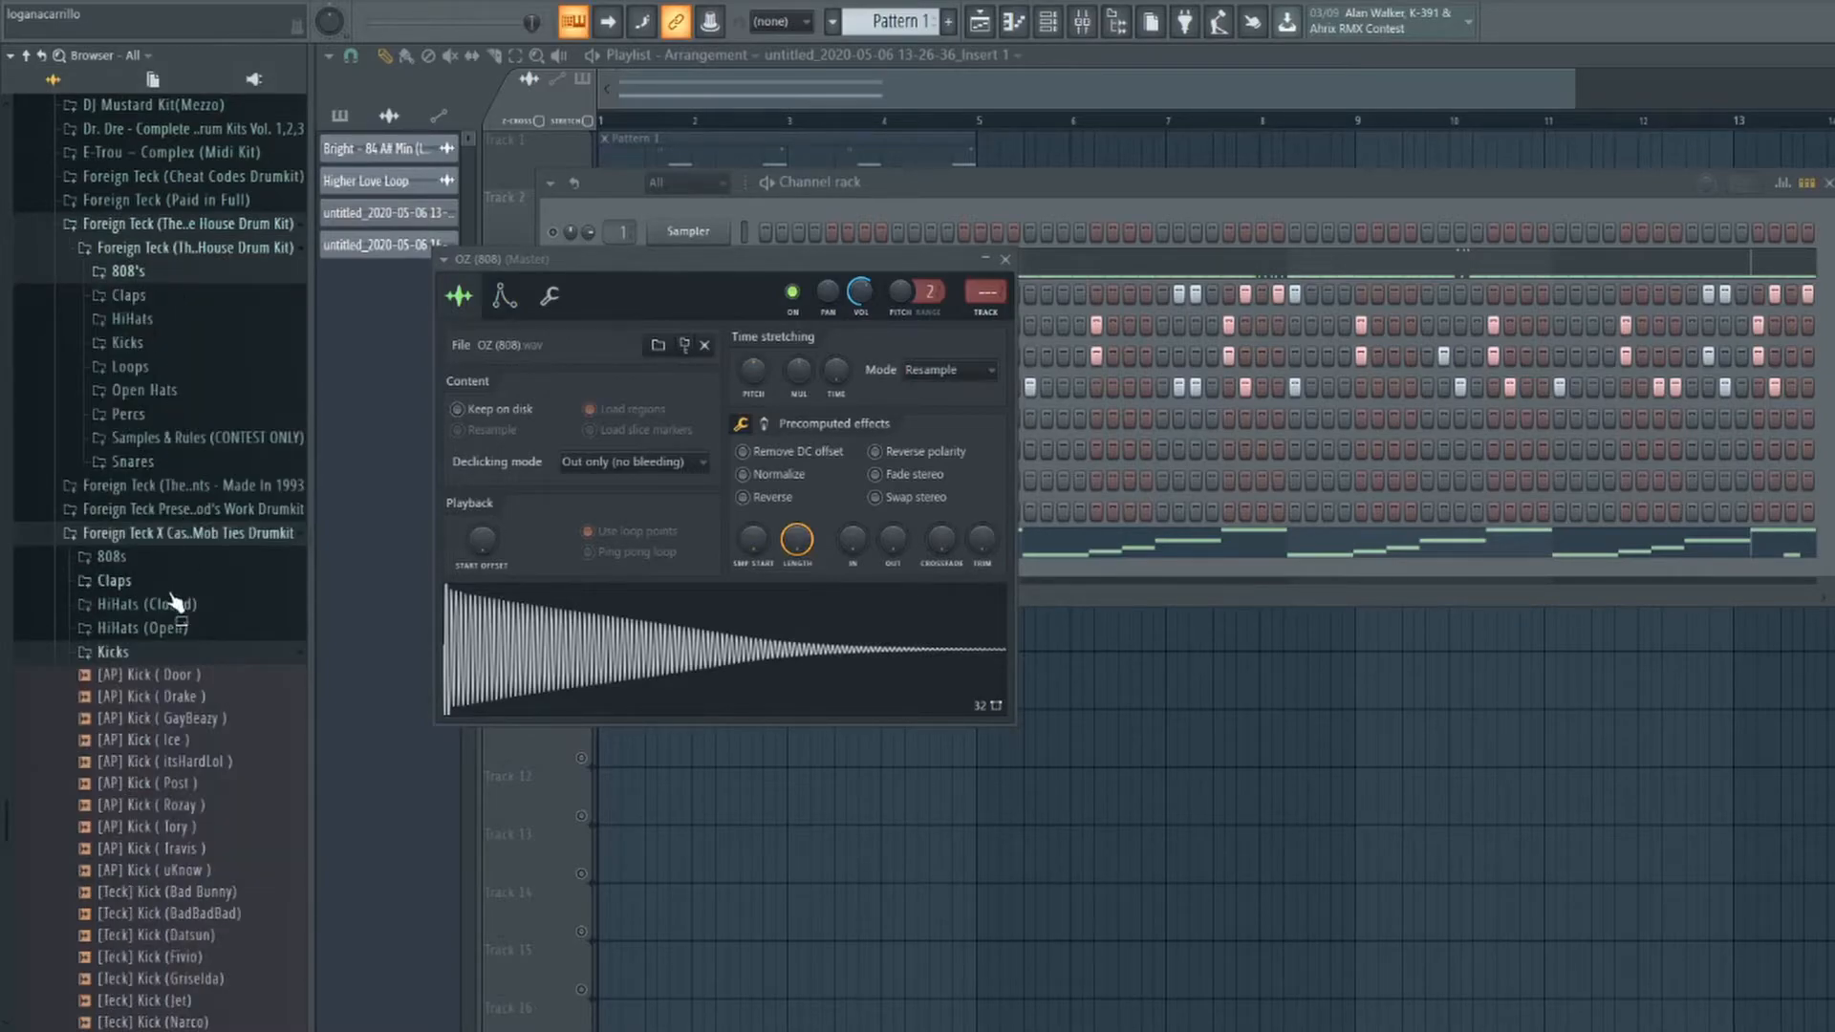
left_click(169, 658)
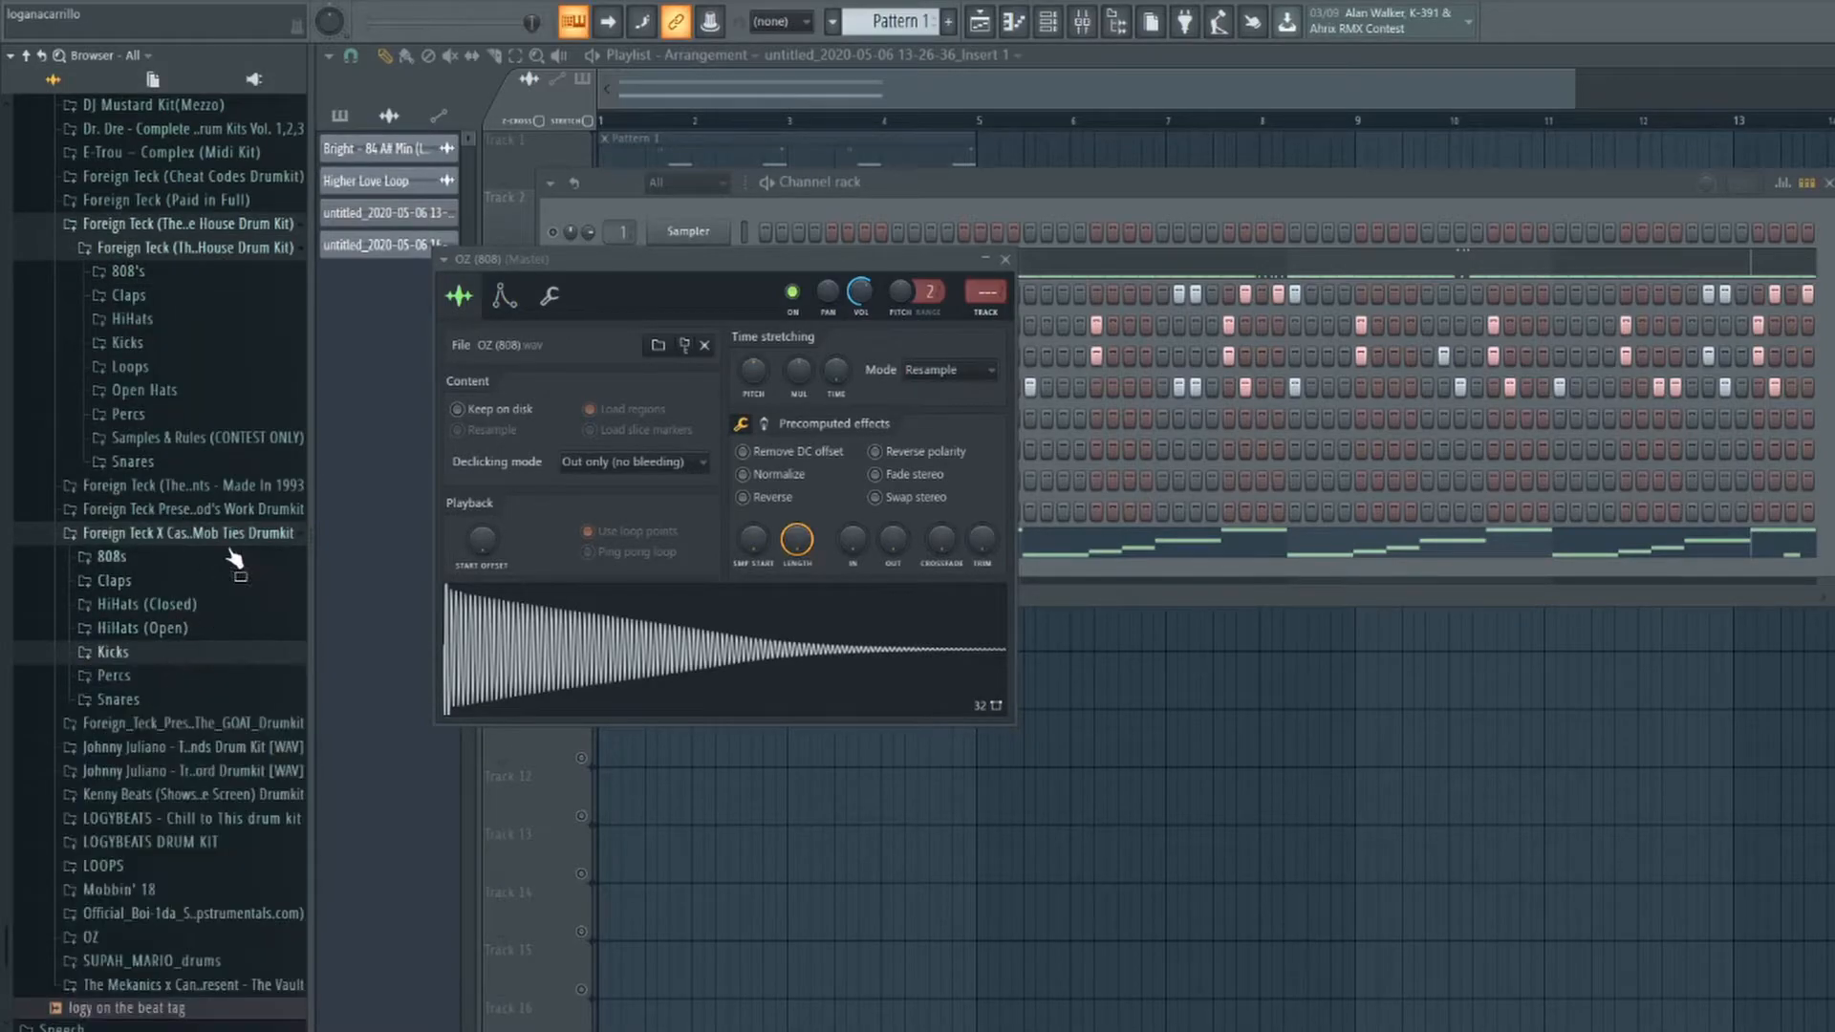
left_click(1006, 260)
left_click_drag(941, 215, 1013, 227)
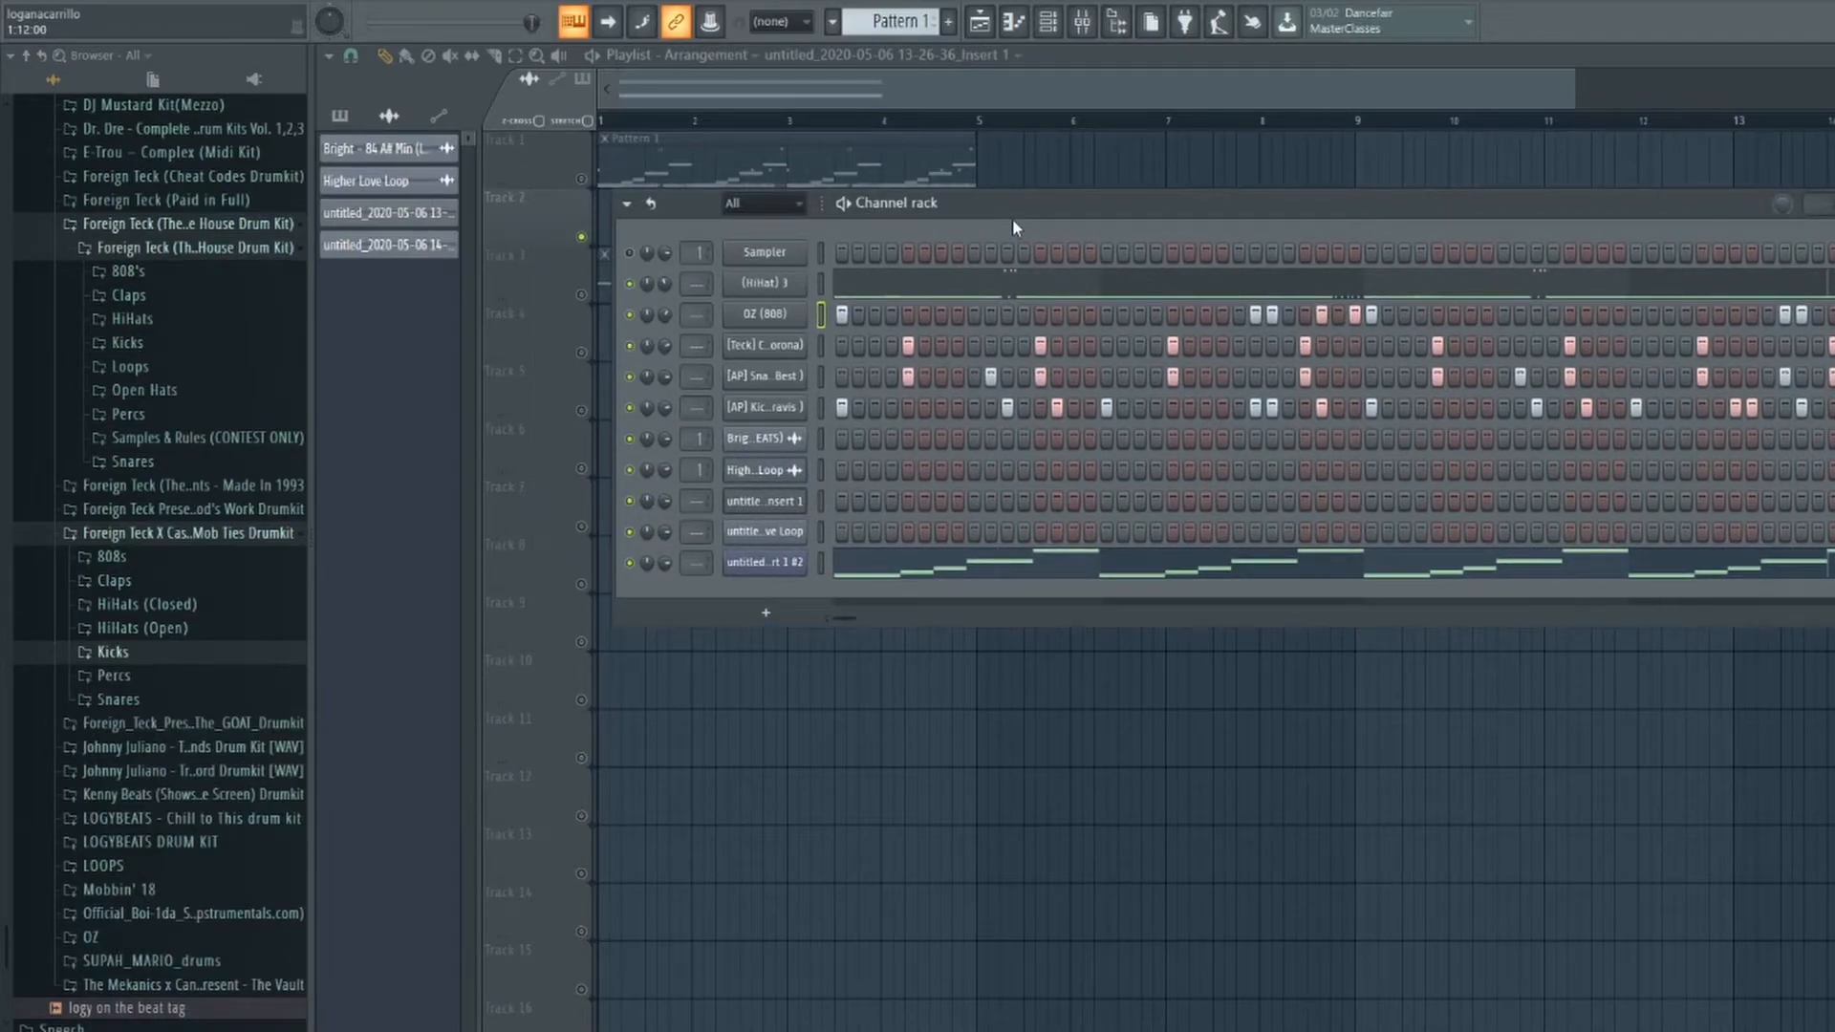
Draw an extra hi-hat note on C5 just after bar 5 begins and lower its velocity.
left_click(878, 286)
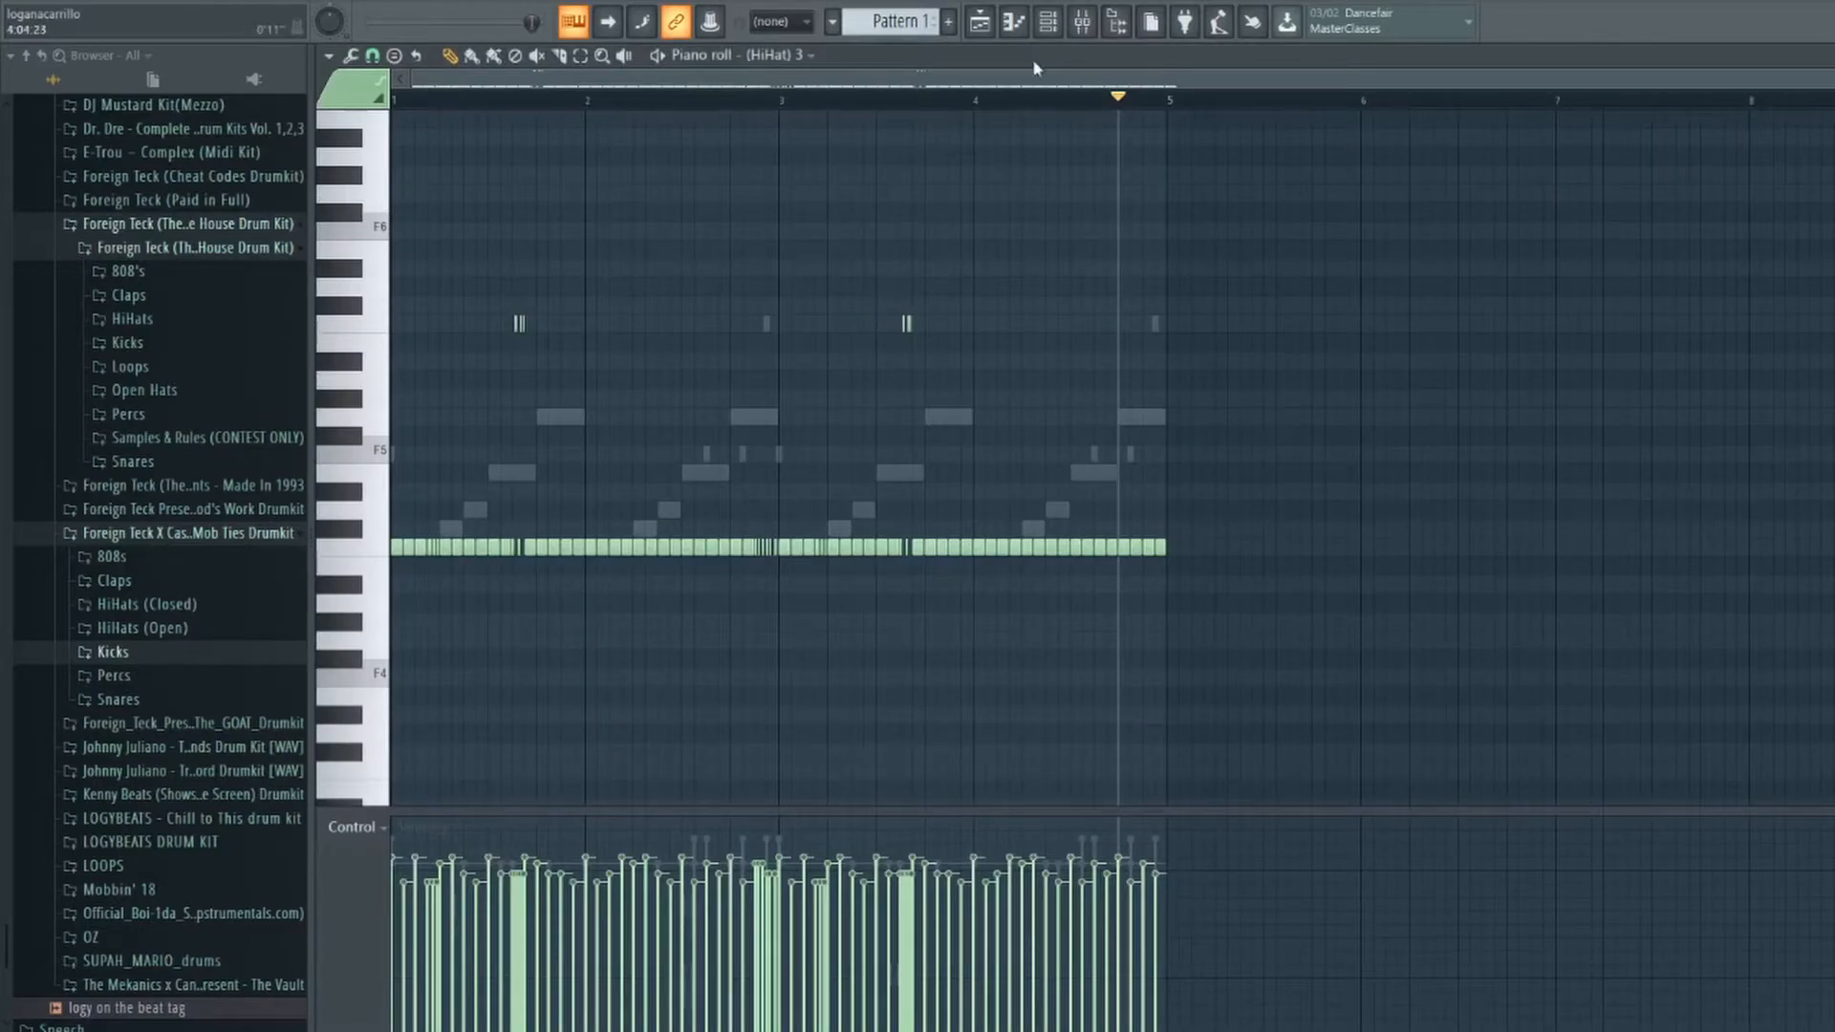
left_click(1194, 548)
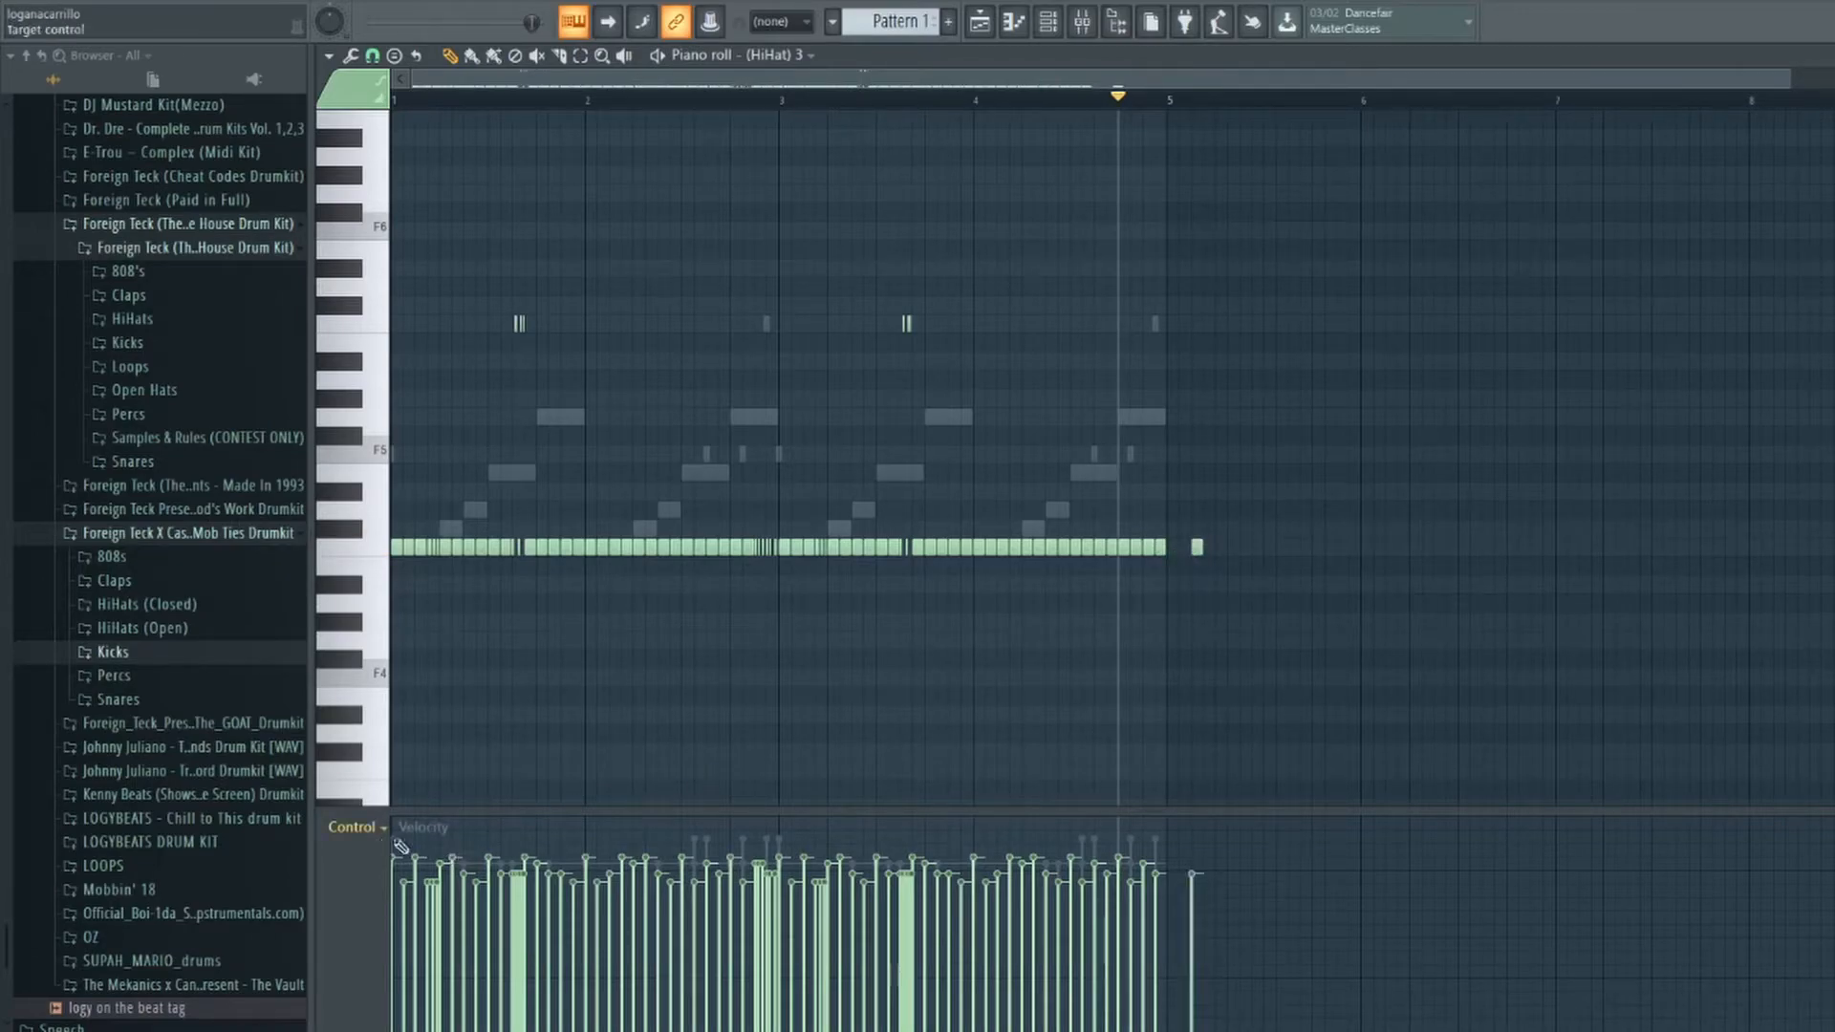
left_click_drag(1195, 903, 1195, 941)
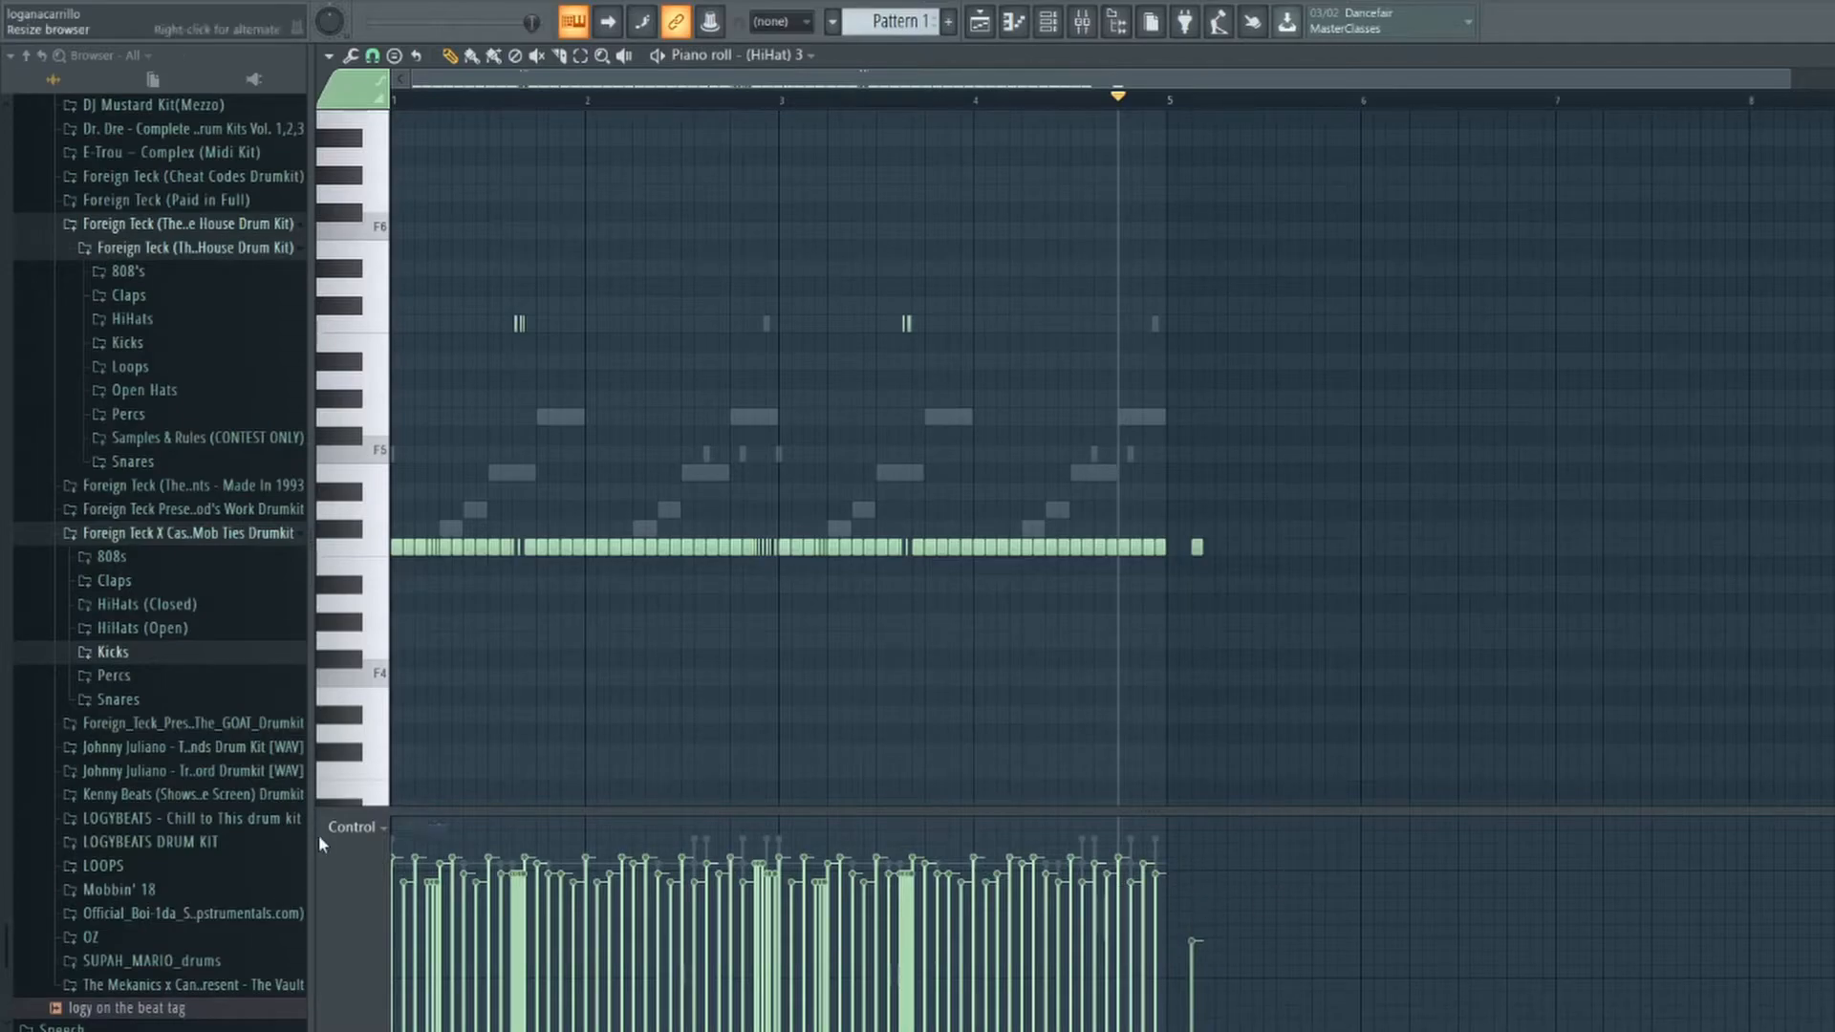
Pan the extra hi-hat note in bar 5 almost fully to the right.
left_click(351, 827)
left_click(368, 858)
left_click_drag(1190, 889, 1193, 822)
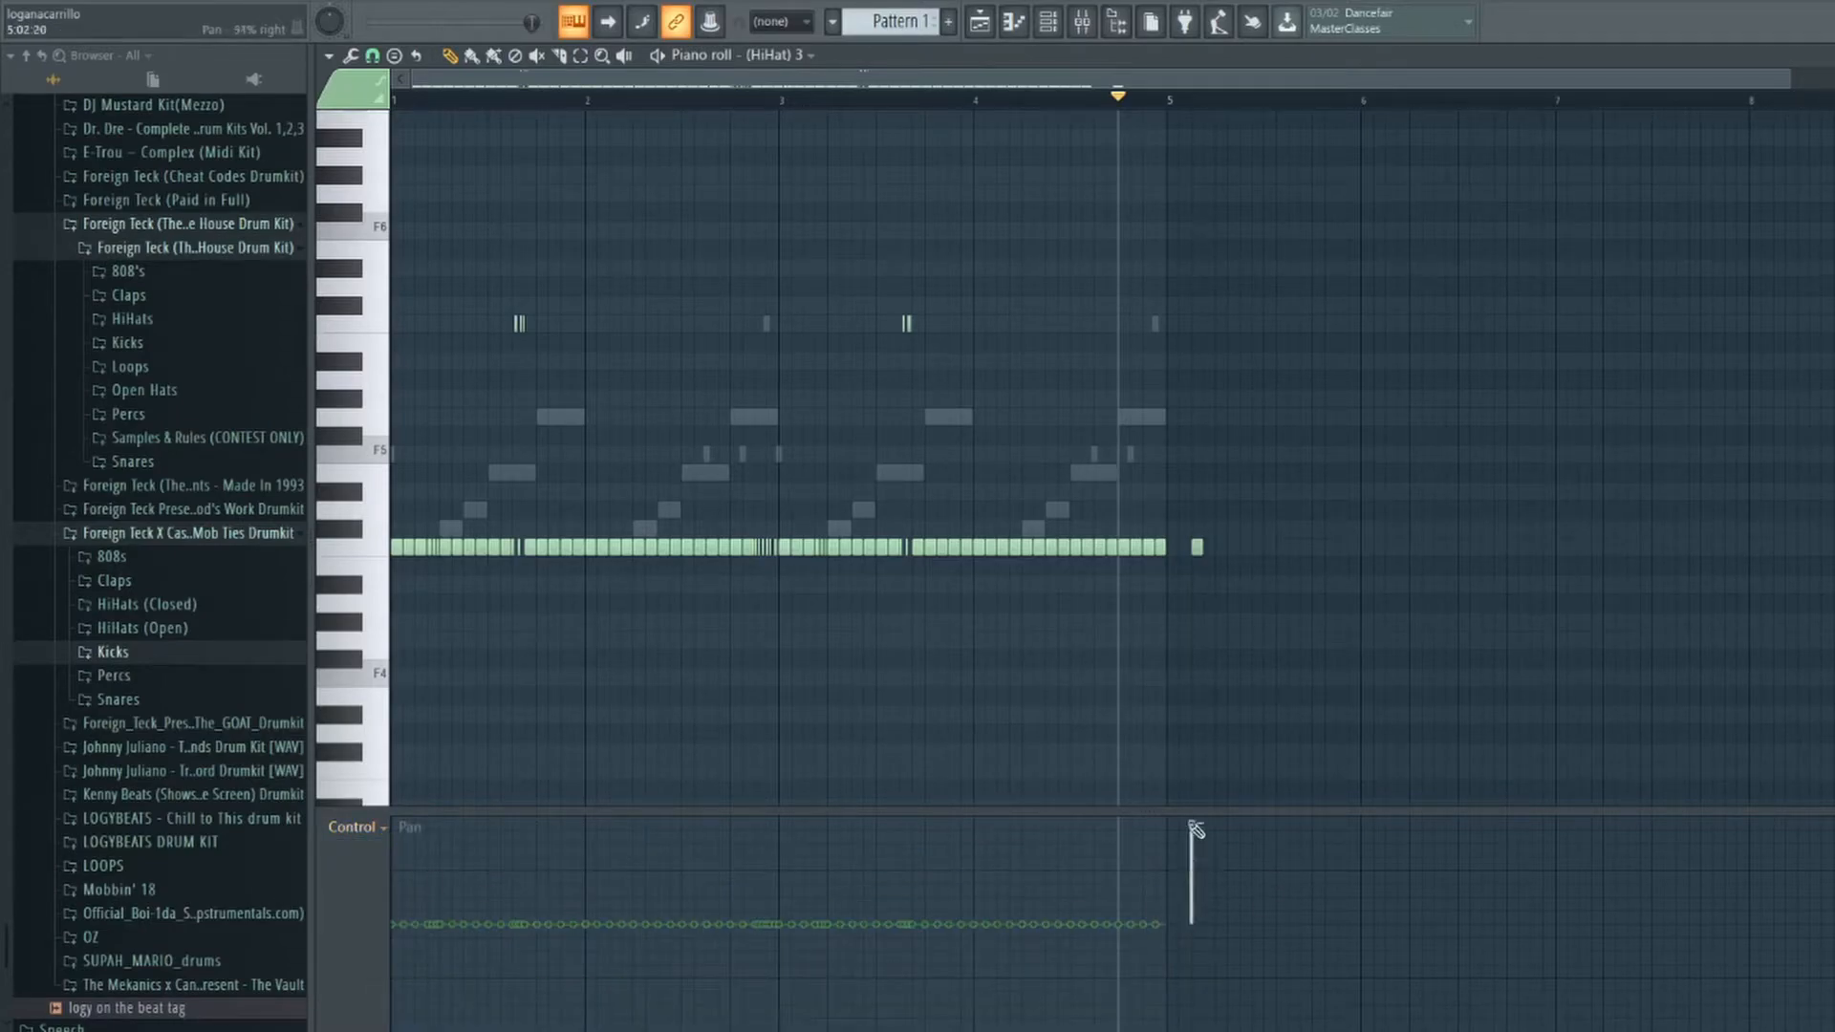
Try lowering and raising the note release of the extra hi-hat note.
left_click(352, 827)
left_click(377, 907)
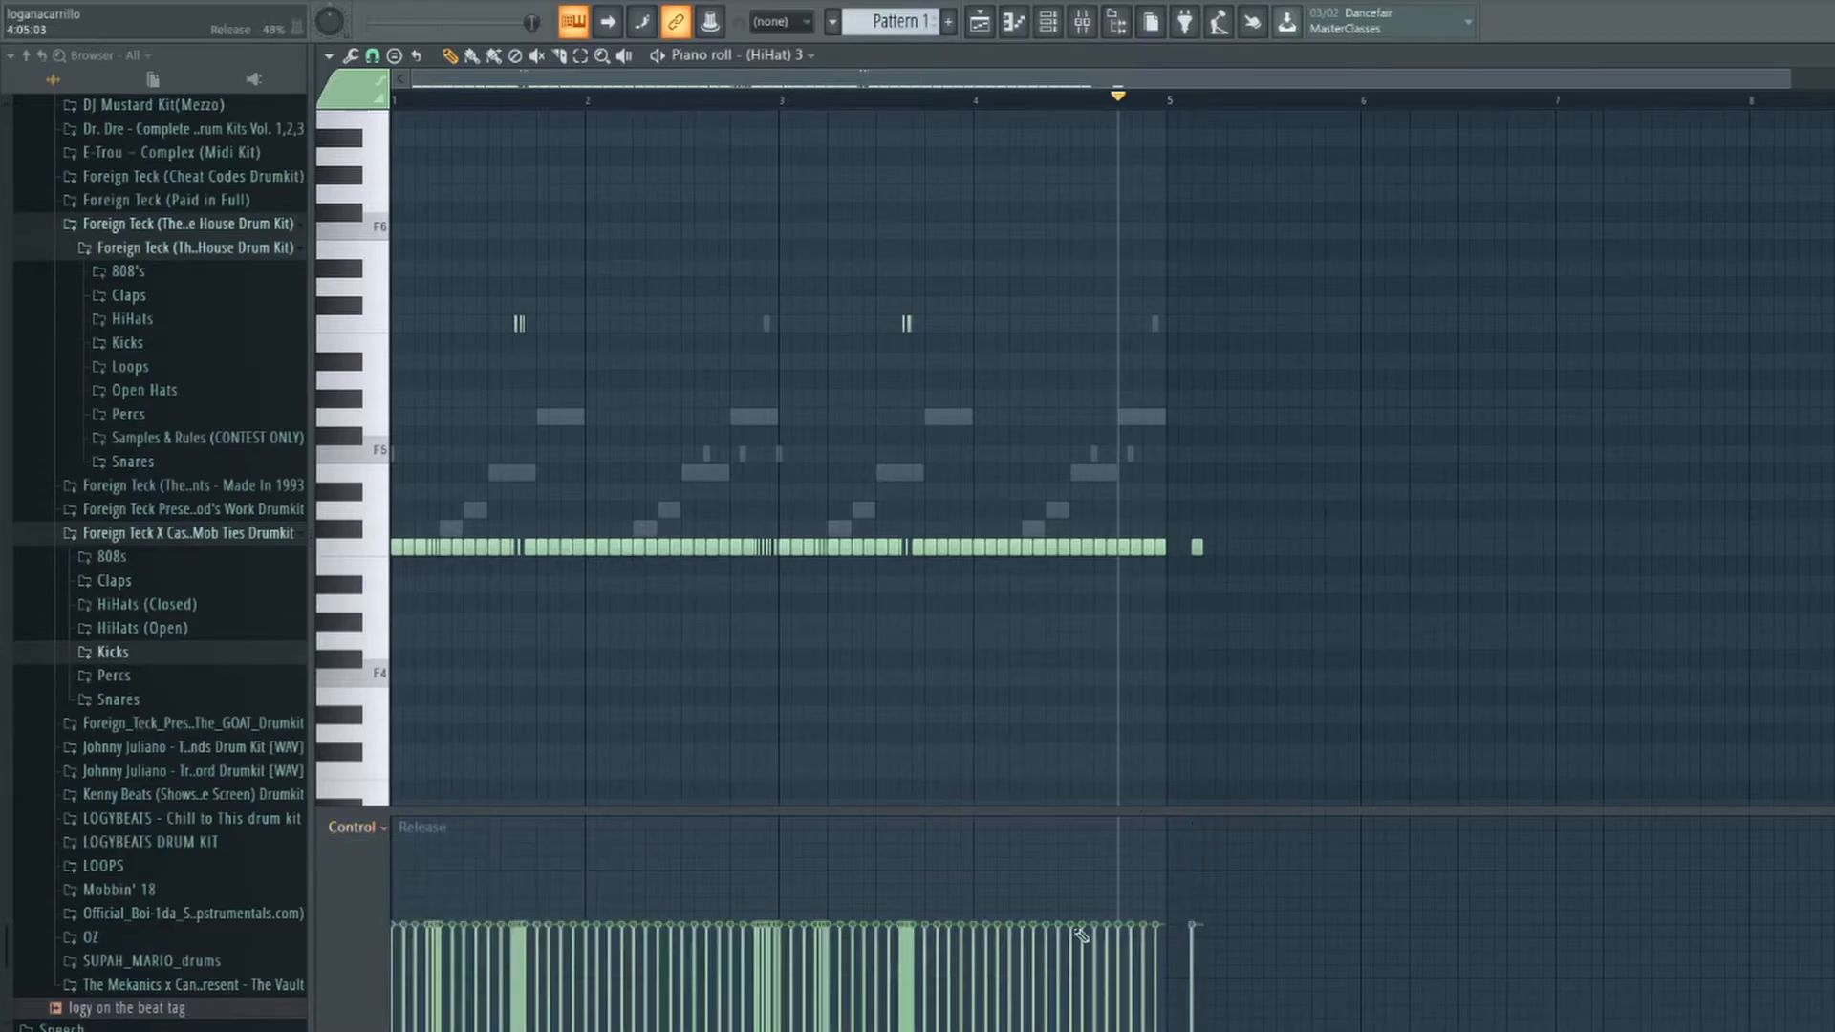
left_click_drag(1192, 948, 1193, 969)
mouse_move(1202, 935)
left_mouse_down()
mouse_move(1219, 935)
mouse_move(1215, 978)
mouse_move(1208, 913)
left_mouse_up()
Center the extra hi-hat note's pan and raise its velocity to about the level of the other hi-hats.
left_click(355, 827)
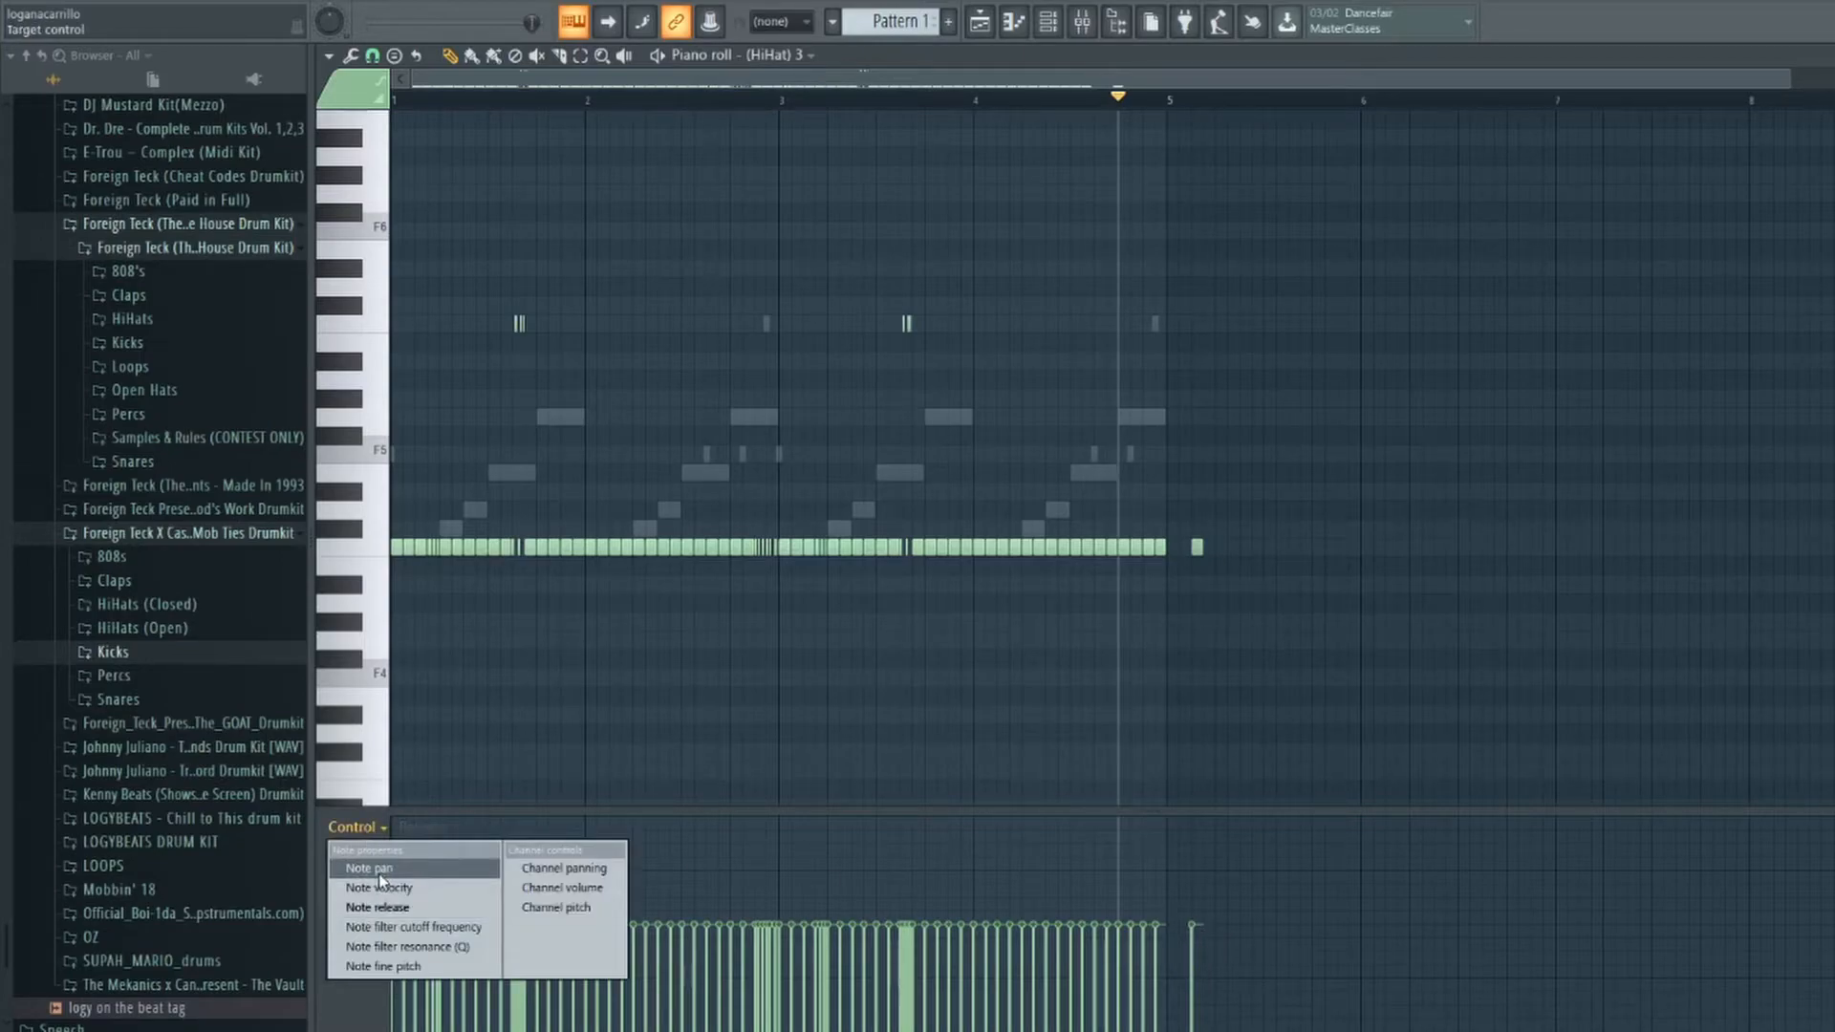
left_click(378, 874)
left_click(1192, 924)
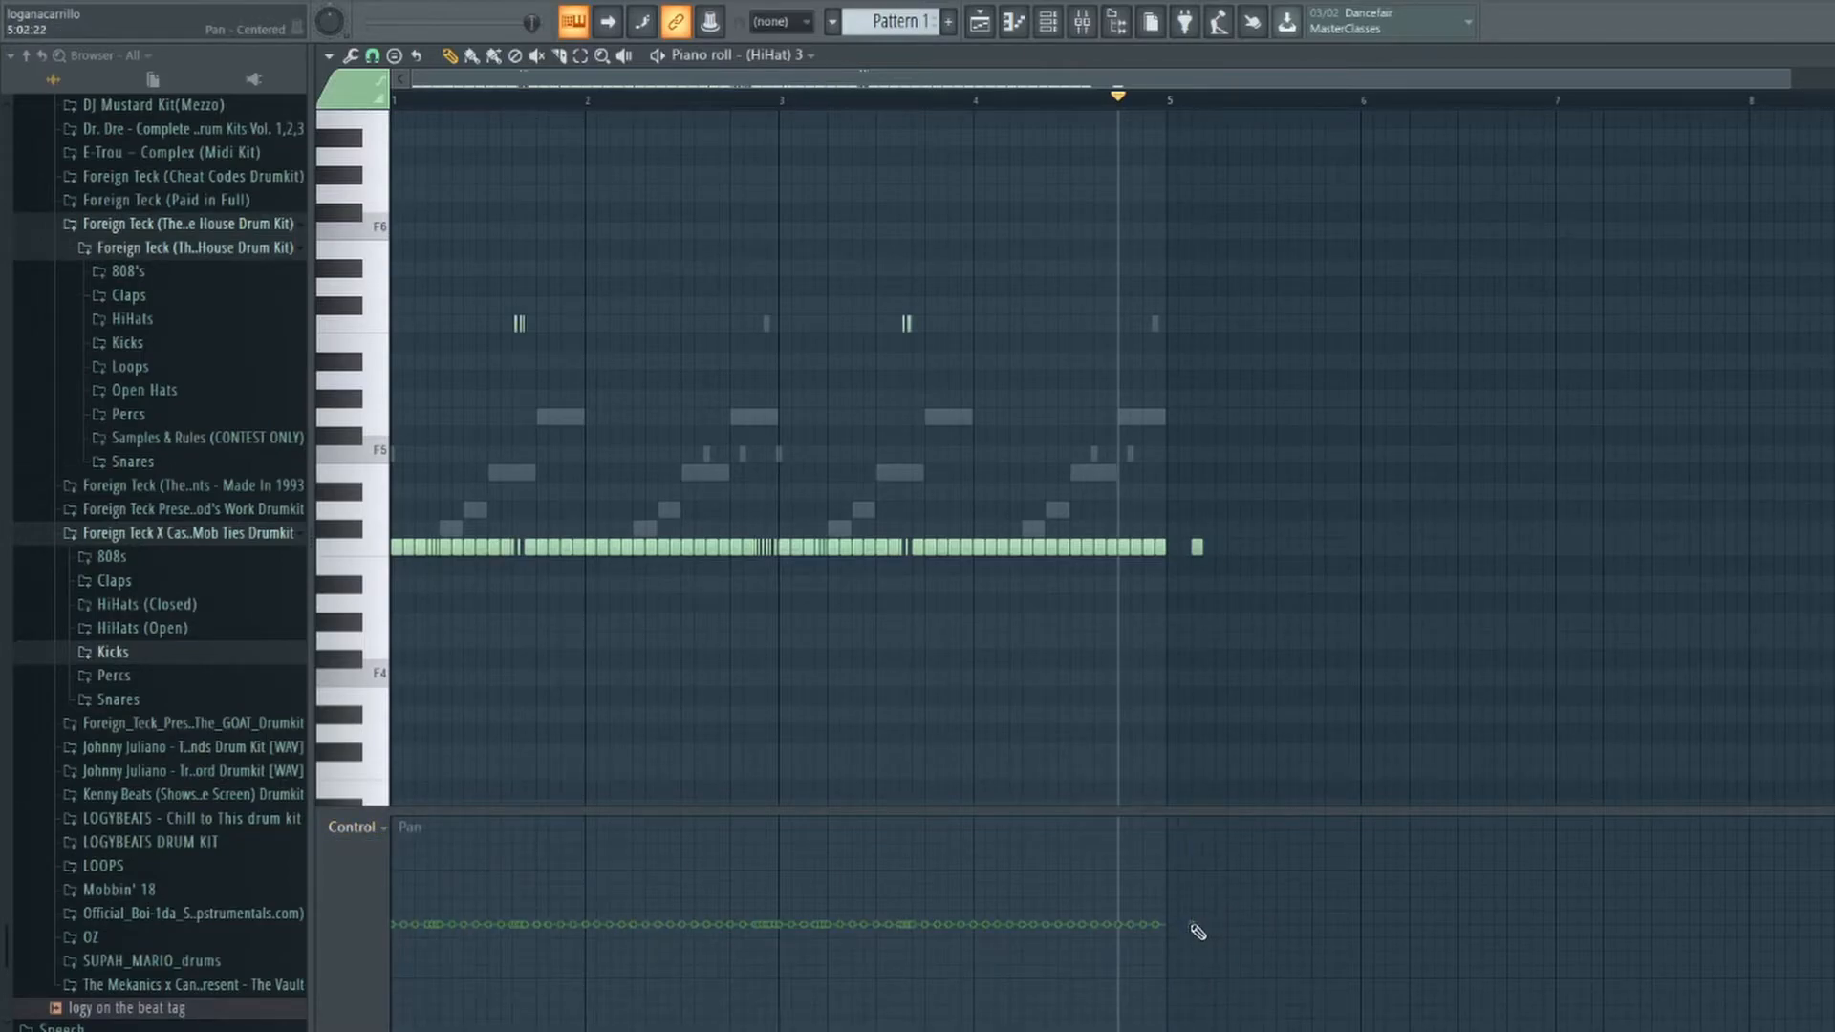
left_click(356, 827)
left_click(379, 887)
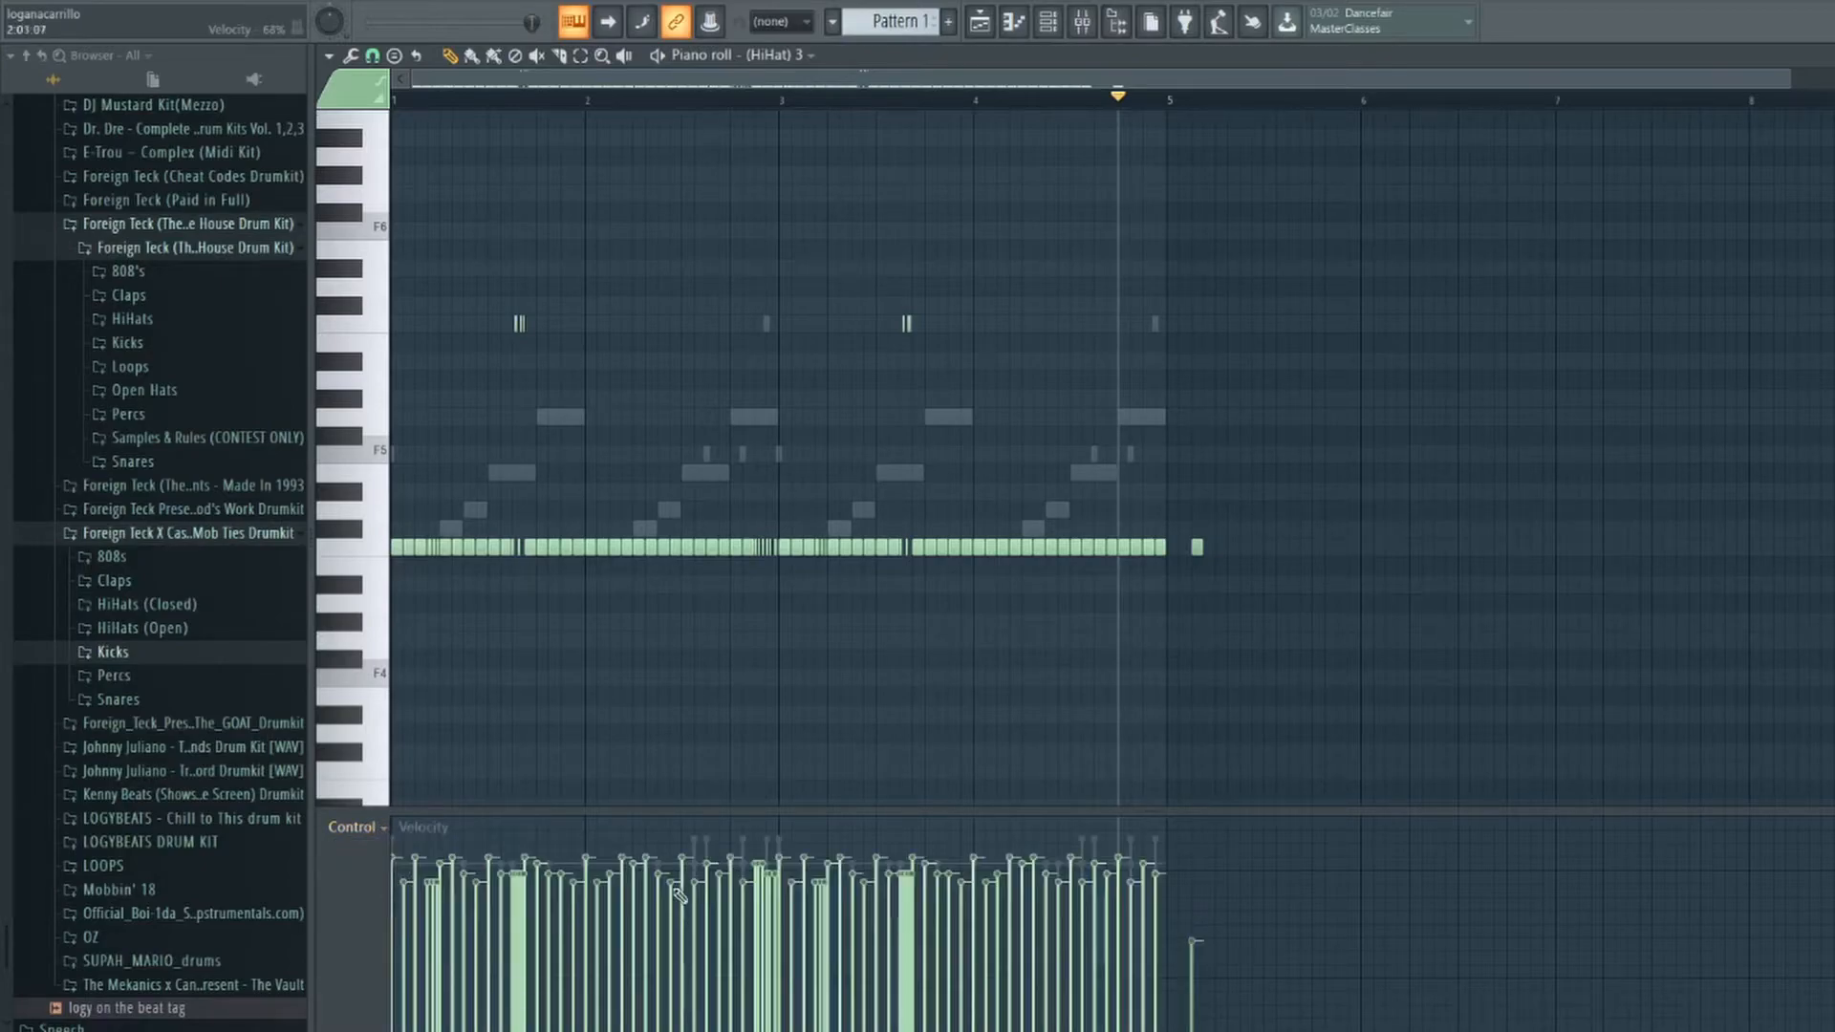
left_click(1194, 866)
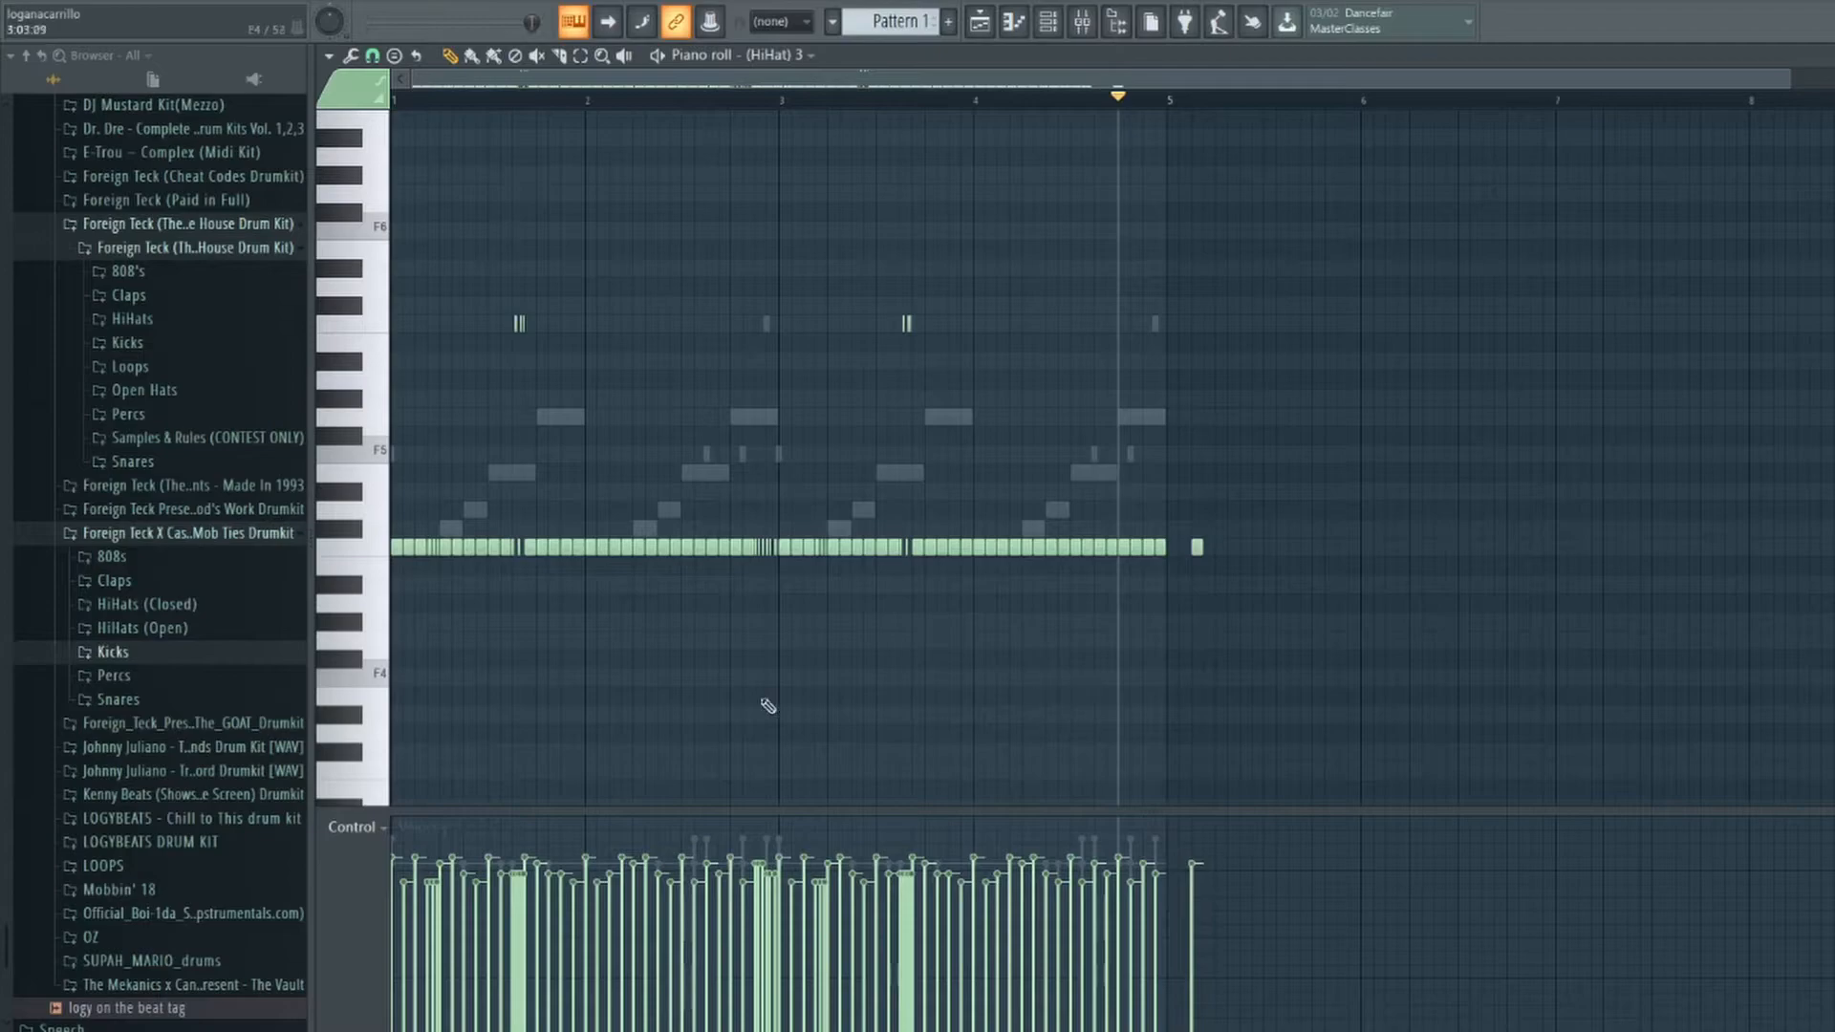
Set the note pan of the extra hi-hat in bar 5 toward the right.
left_click(382, 838)
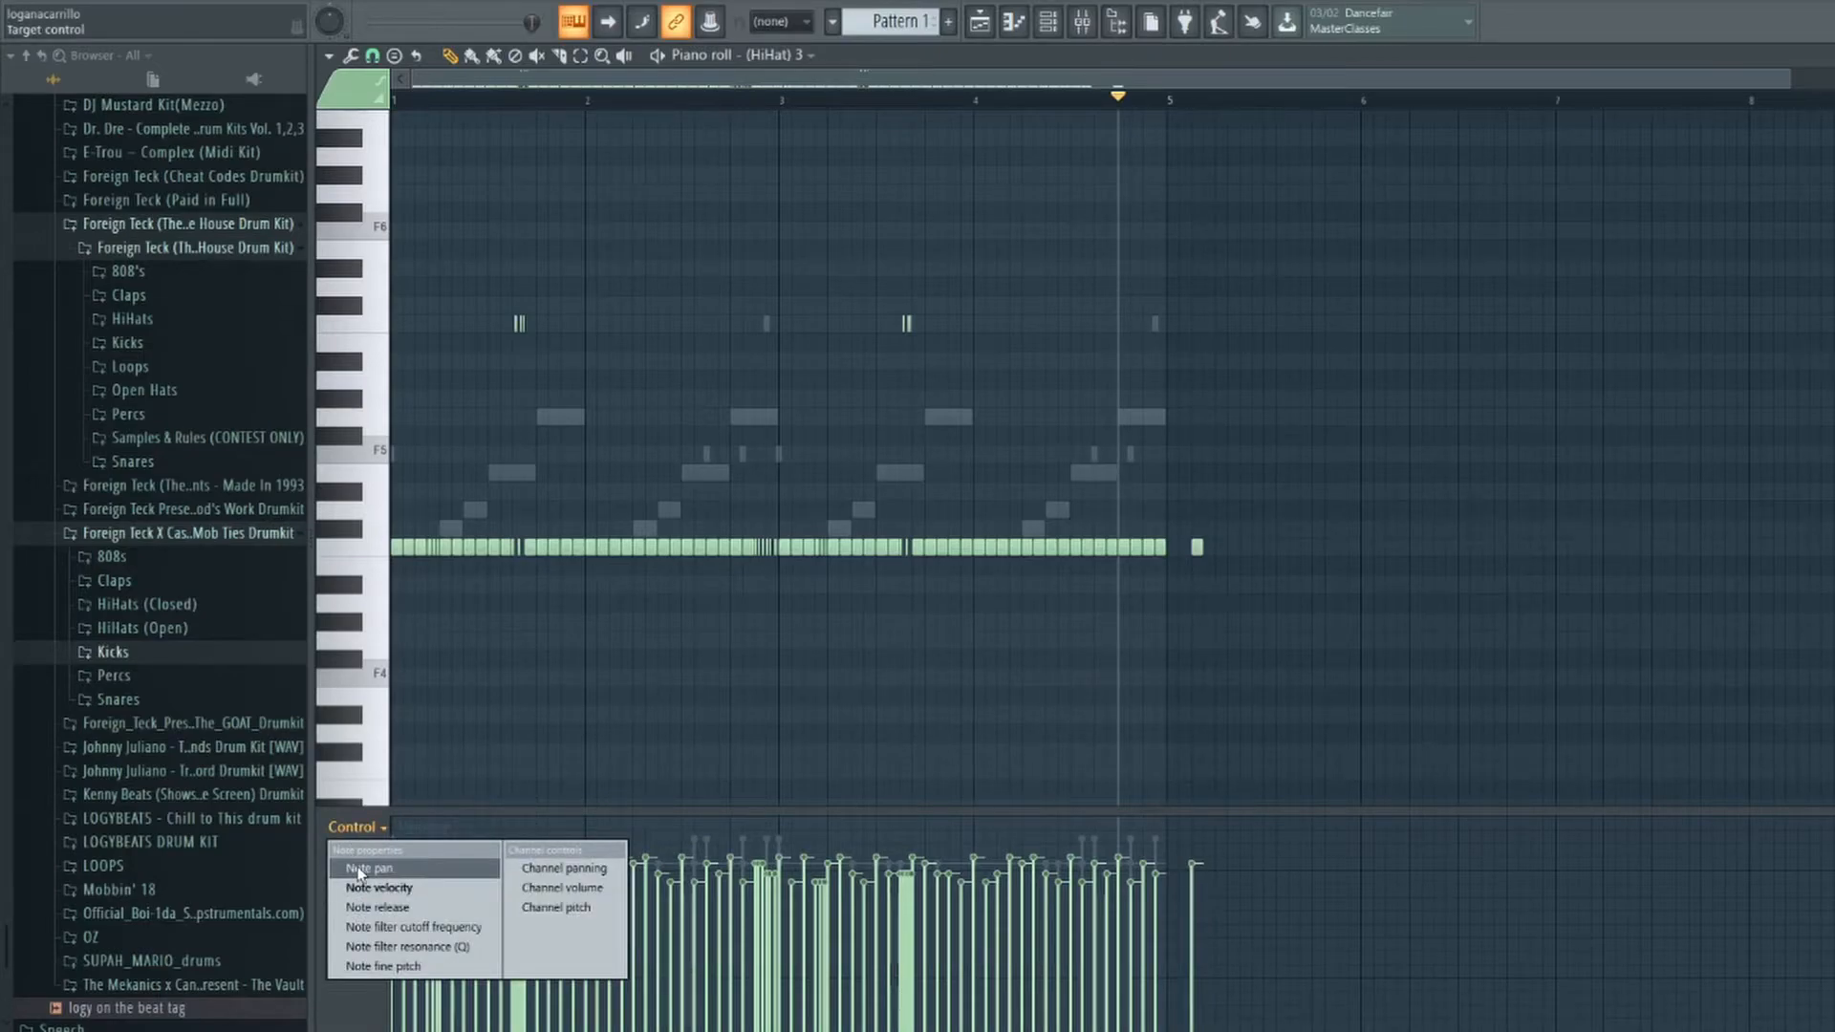
left_click(392, 863)
left_click(1193, 851)
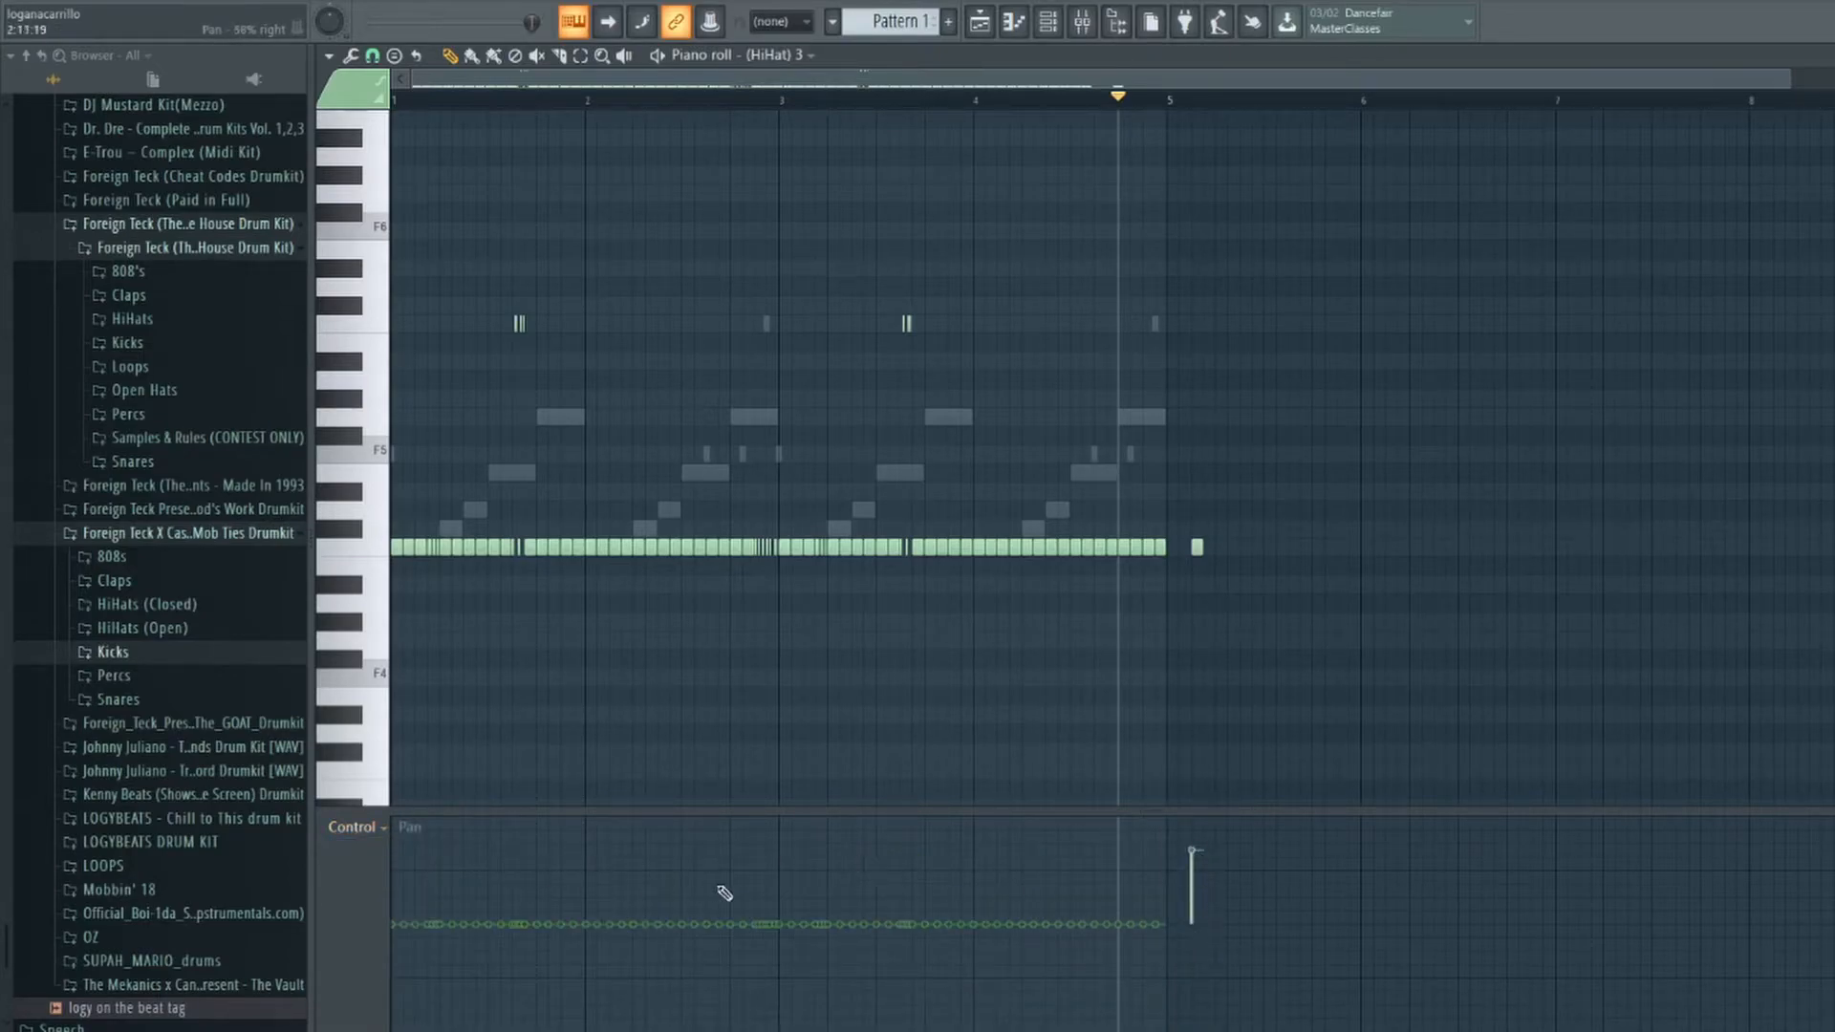
Return the extra hi-hat note's pan in bar 5 to center.
right_click(1195, 924)
left_click(373, 831)
Load Fruity Parametric EQ 2 in the third effect slot of the hi-hat mixer track.
key("F9")
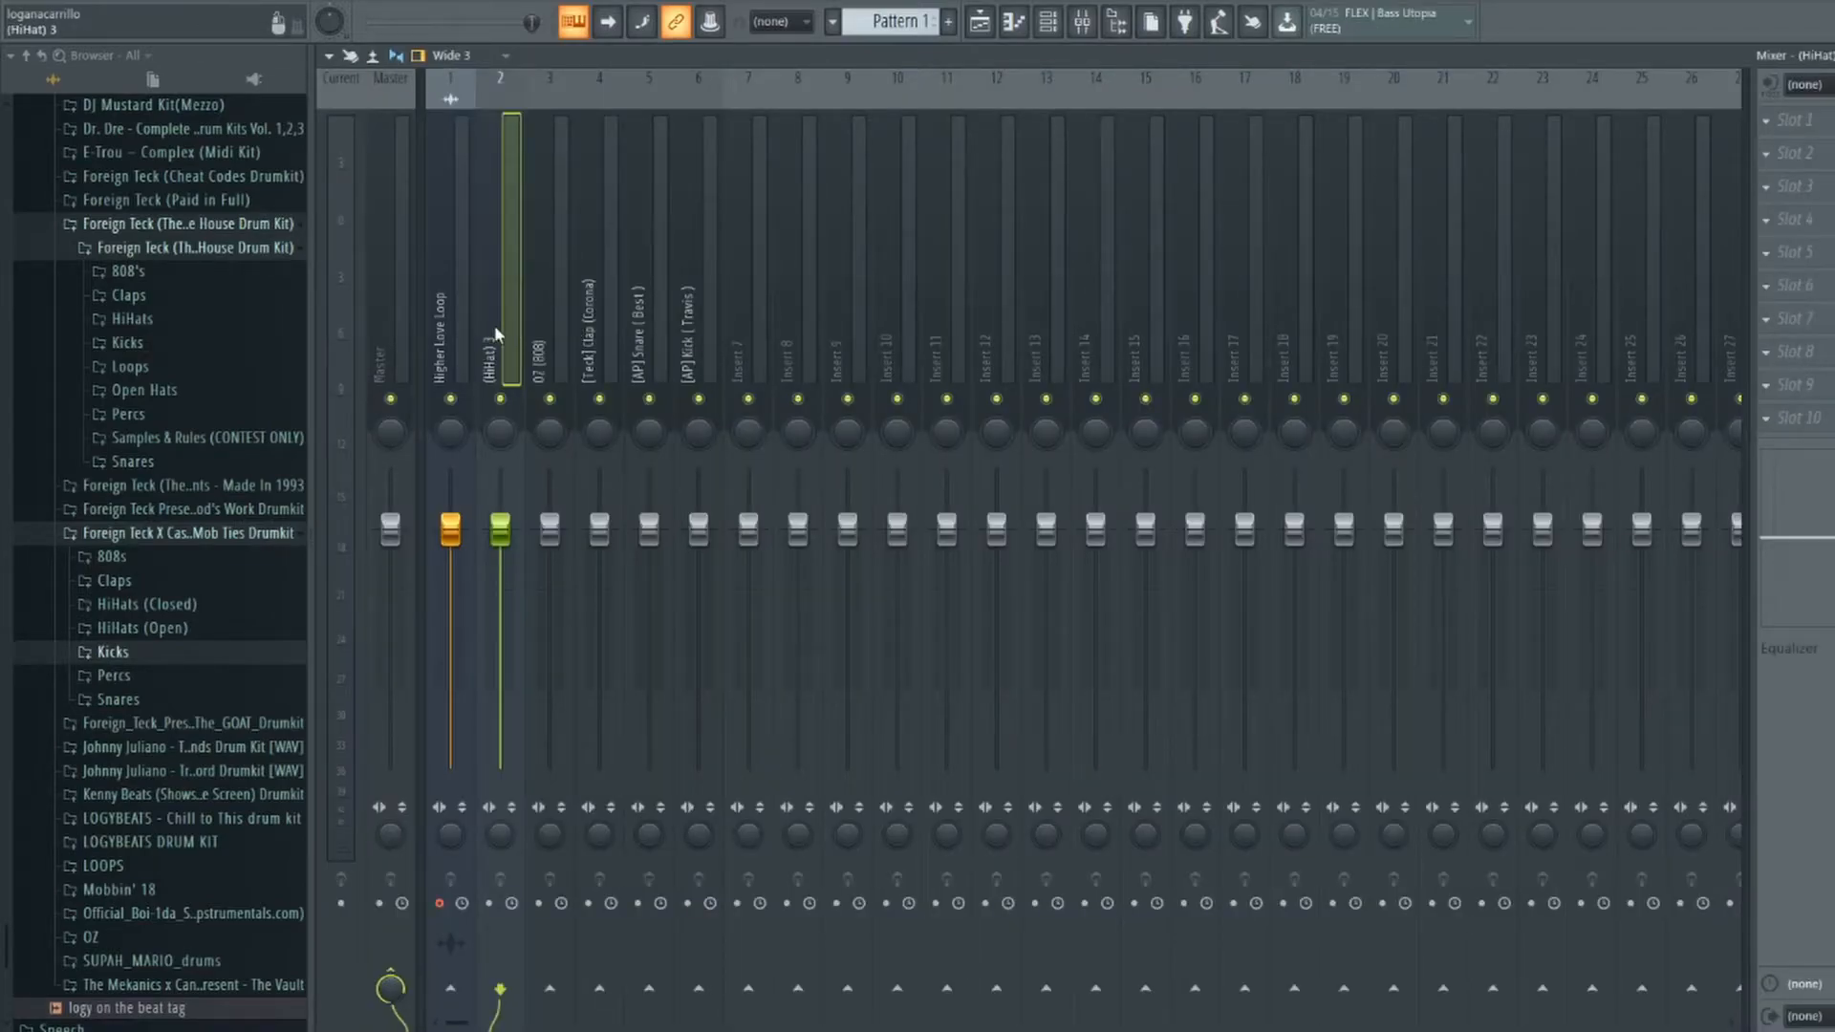
mouse_move(508, 334)
left_mouse_down()
mouse_move(689, 336)
mouse_move(507, 348)
left_mouse_up()
left_click(1802, 216)
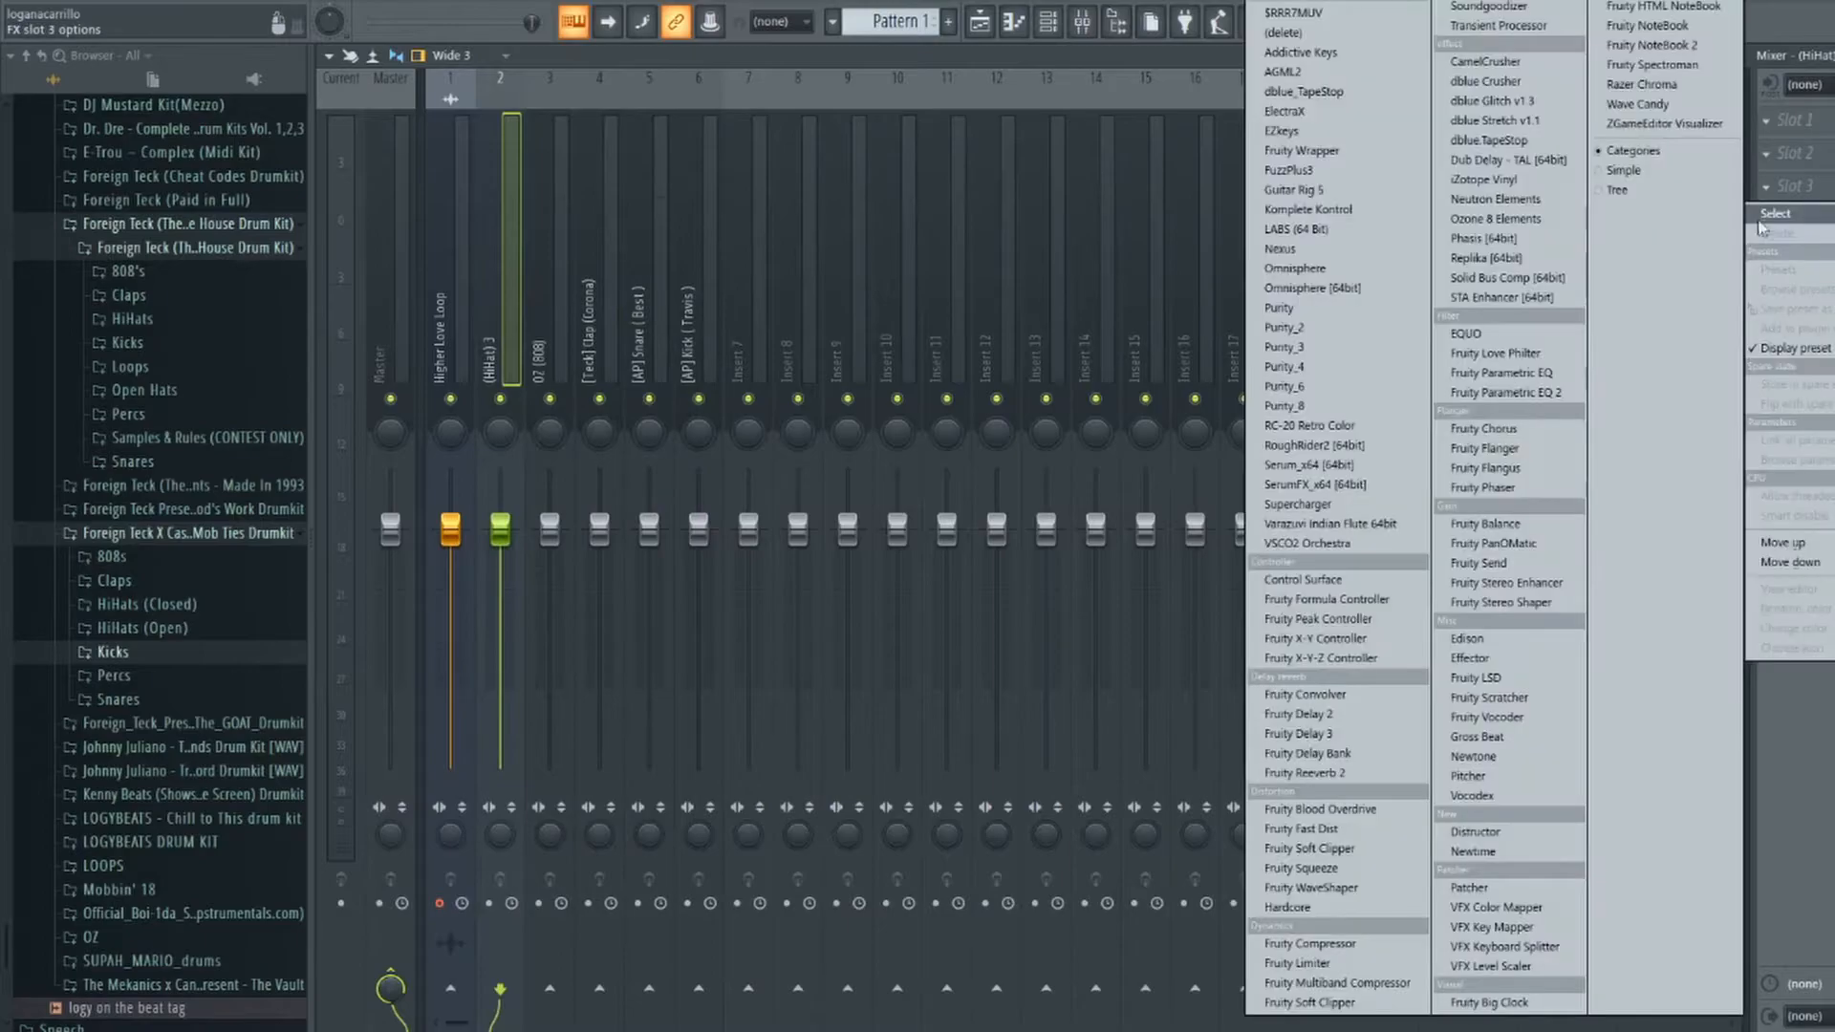
left_click(1529, 402)
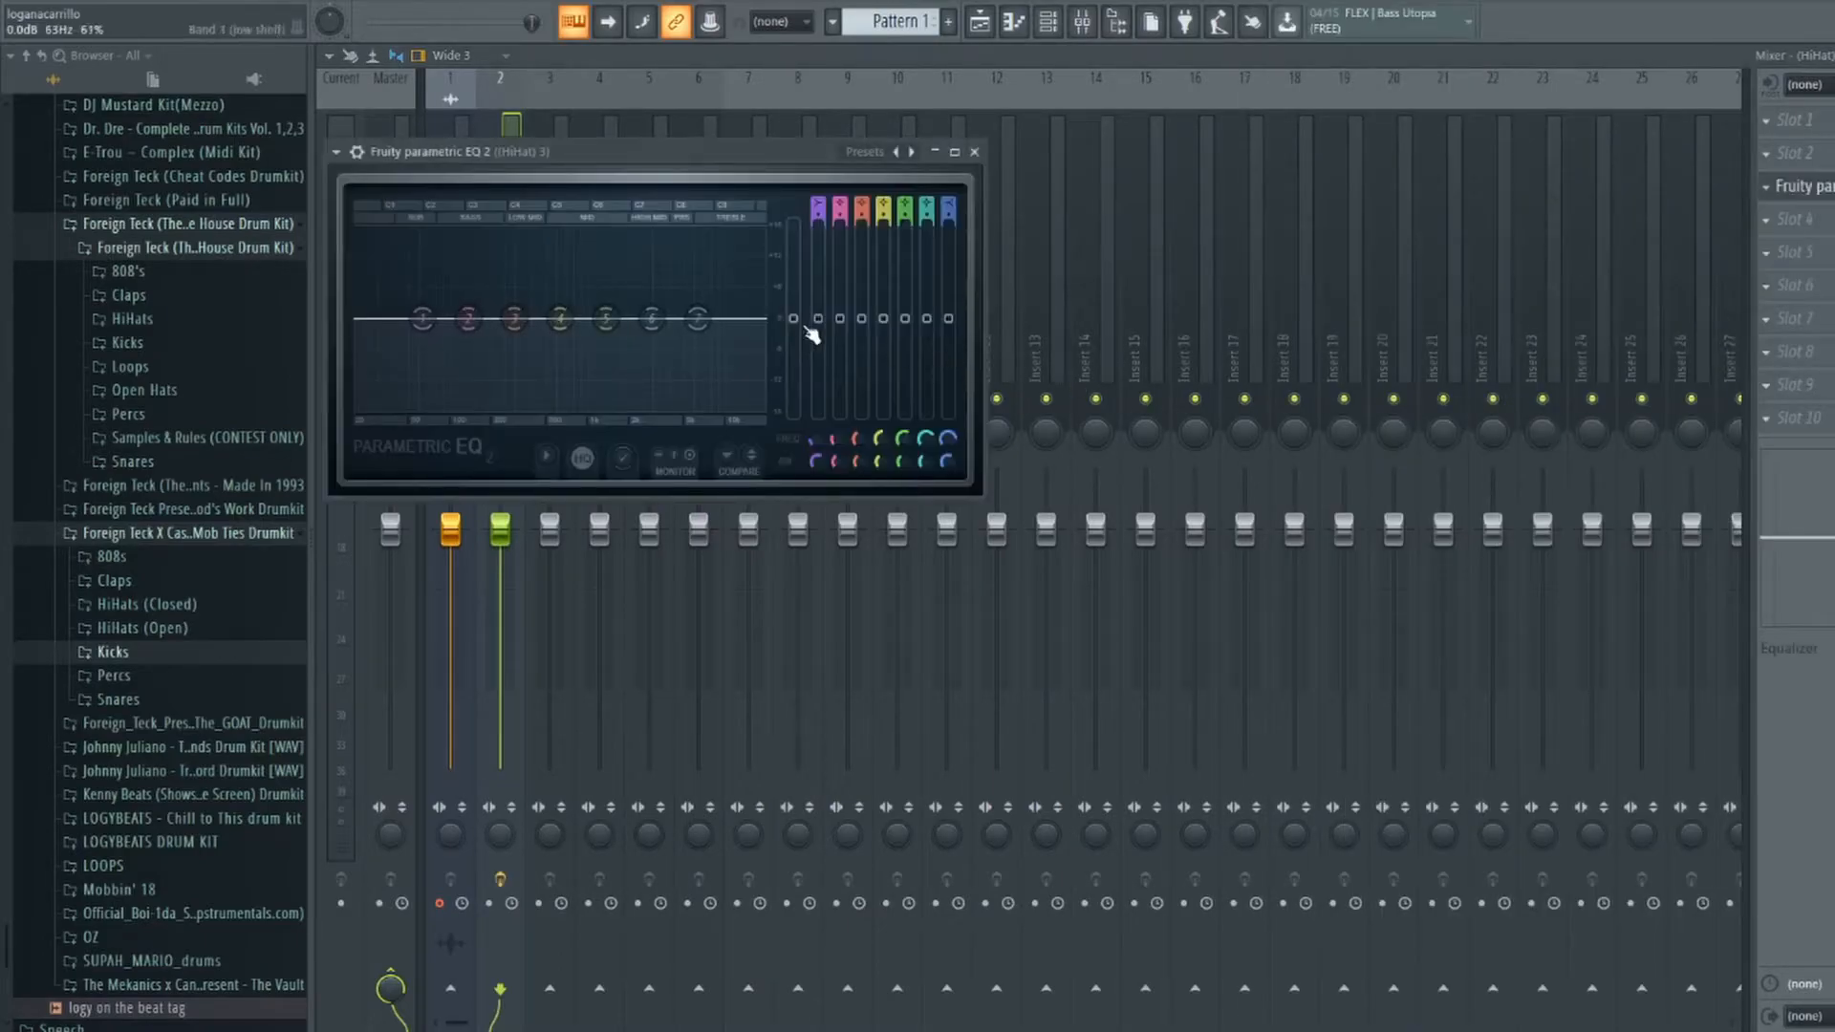
Cut the hi-hat's low frequencies and lower the highest EQ band, checking the sound with playback.
left_click(911, 151)
left_click_drag(409, 379, 413, 410)
left_click_drag(698, 319, 763, 370)
left_click_drag(417, 408, 585, 409)
key("space")
key("space")
key("Escape")
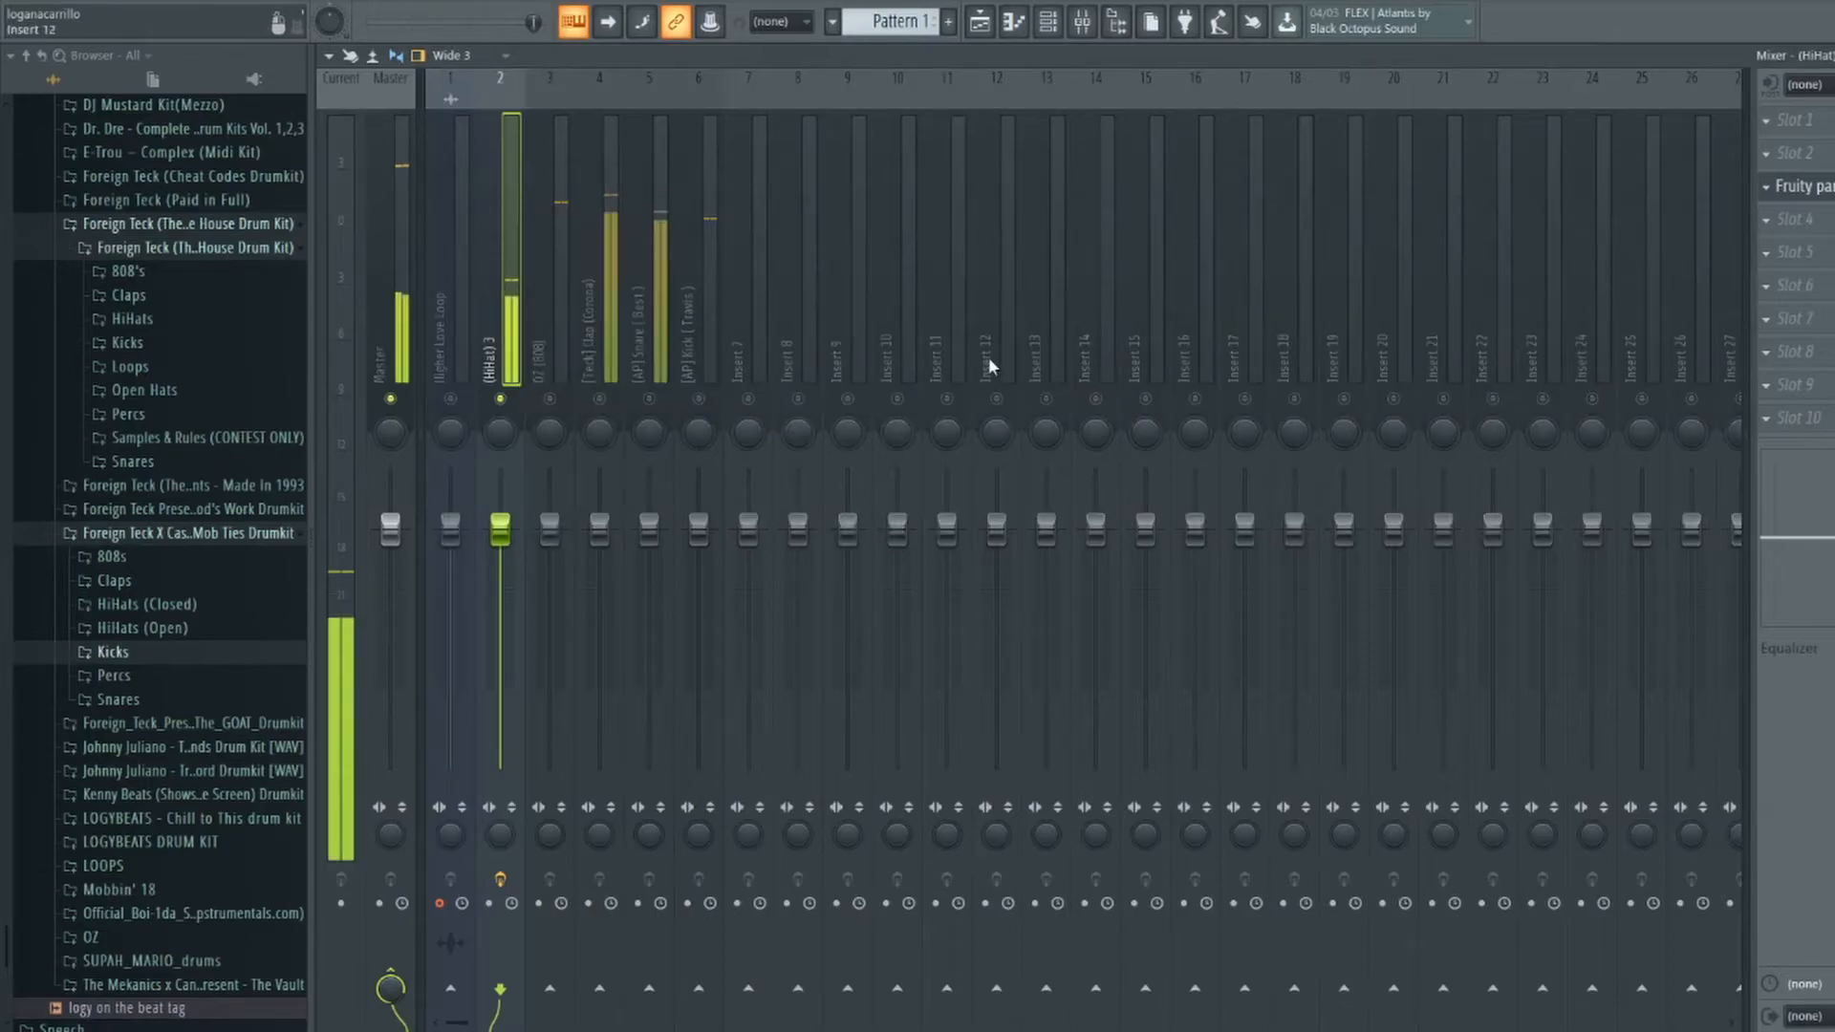
Add Fruity Reeverb 2 in the second effect slot of the hi-hat mixer track.
left_click(1766, 153)
mouse_move(1765, 182)
left_click(930, 369)
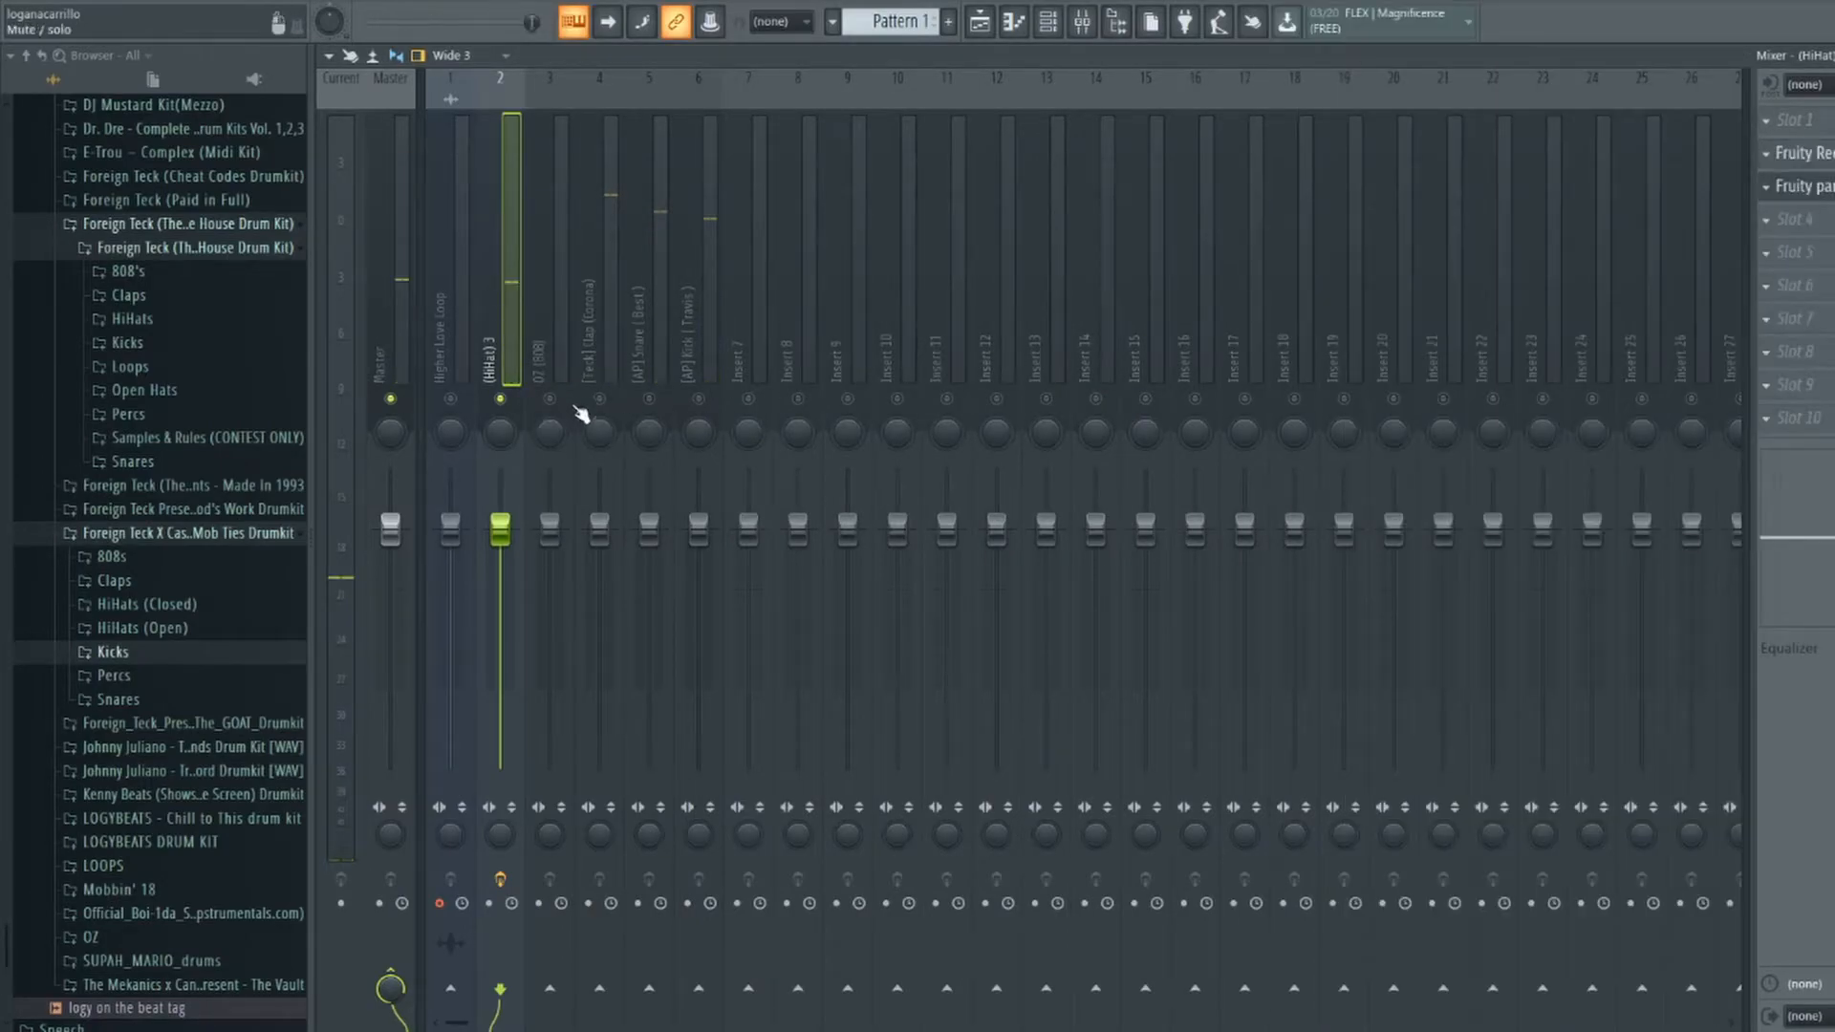
Copy the hi-hat mixer track's saved state, with its effects, onto the clap's mixer track 4.
left_click(598, 349)
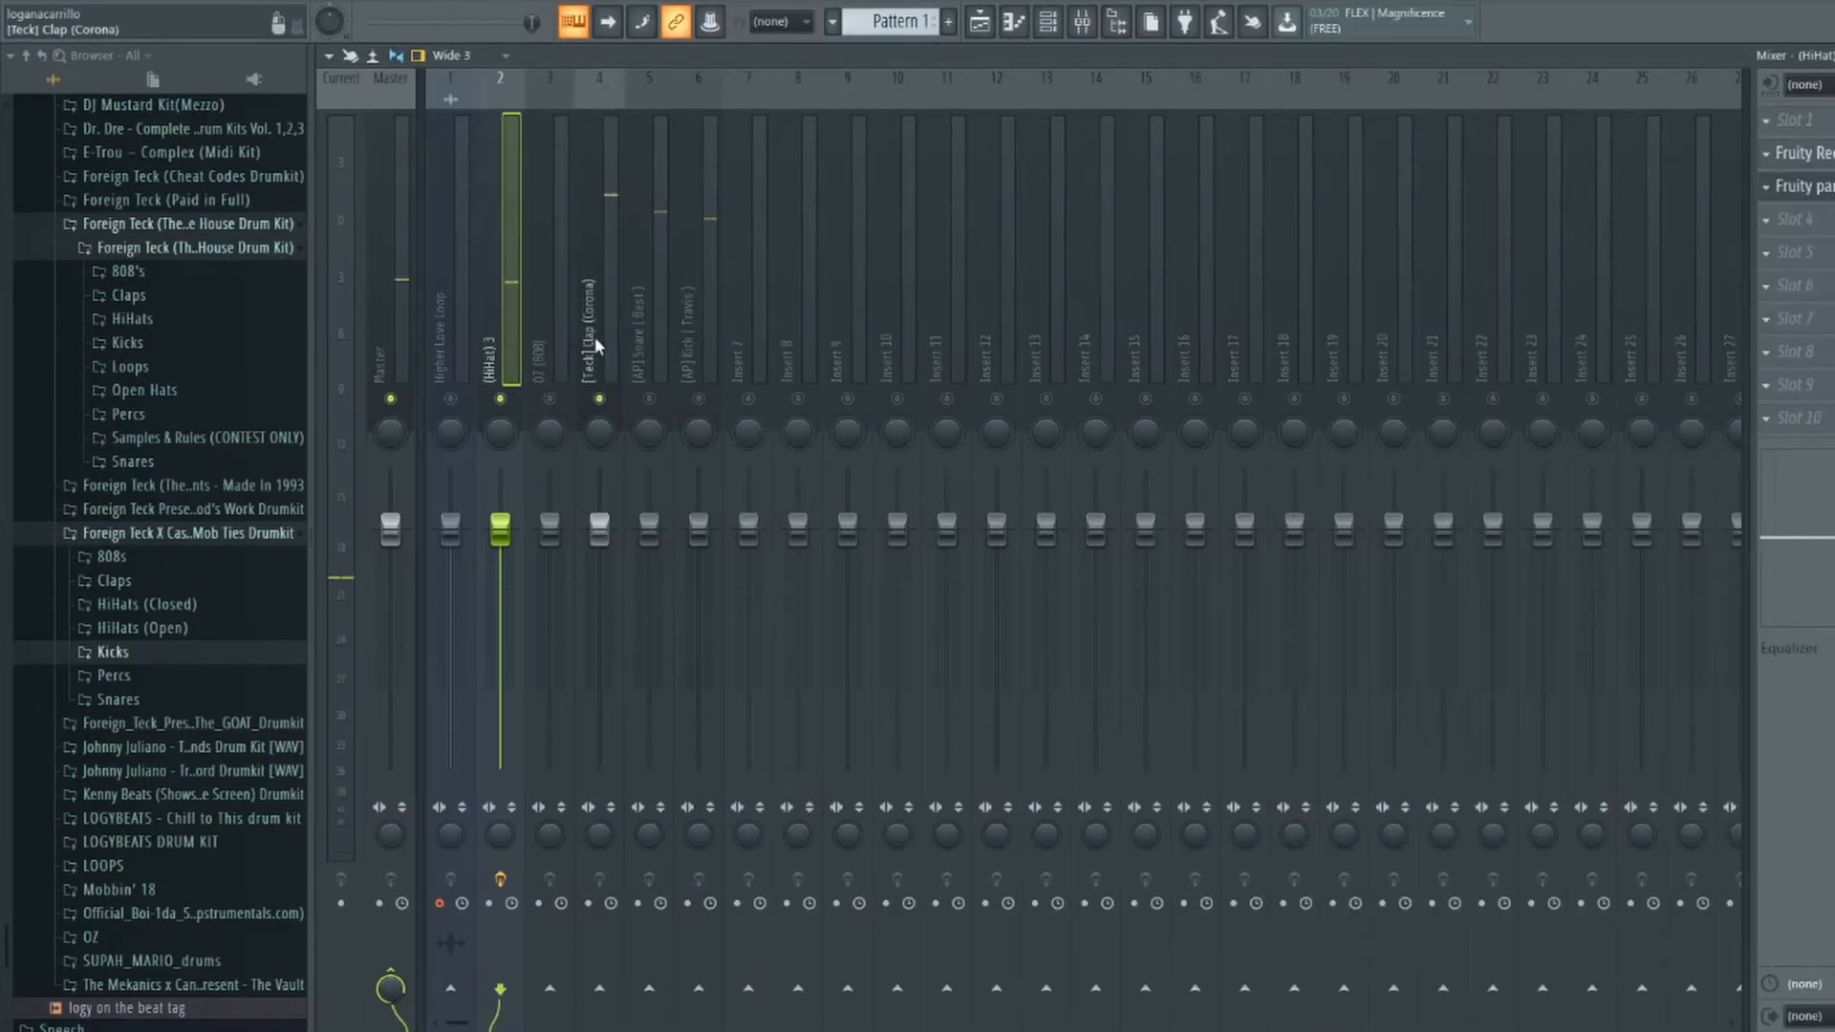
left_click(507, 333)
left_click(599, 332)
right_click(489, 333)
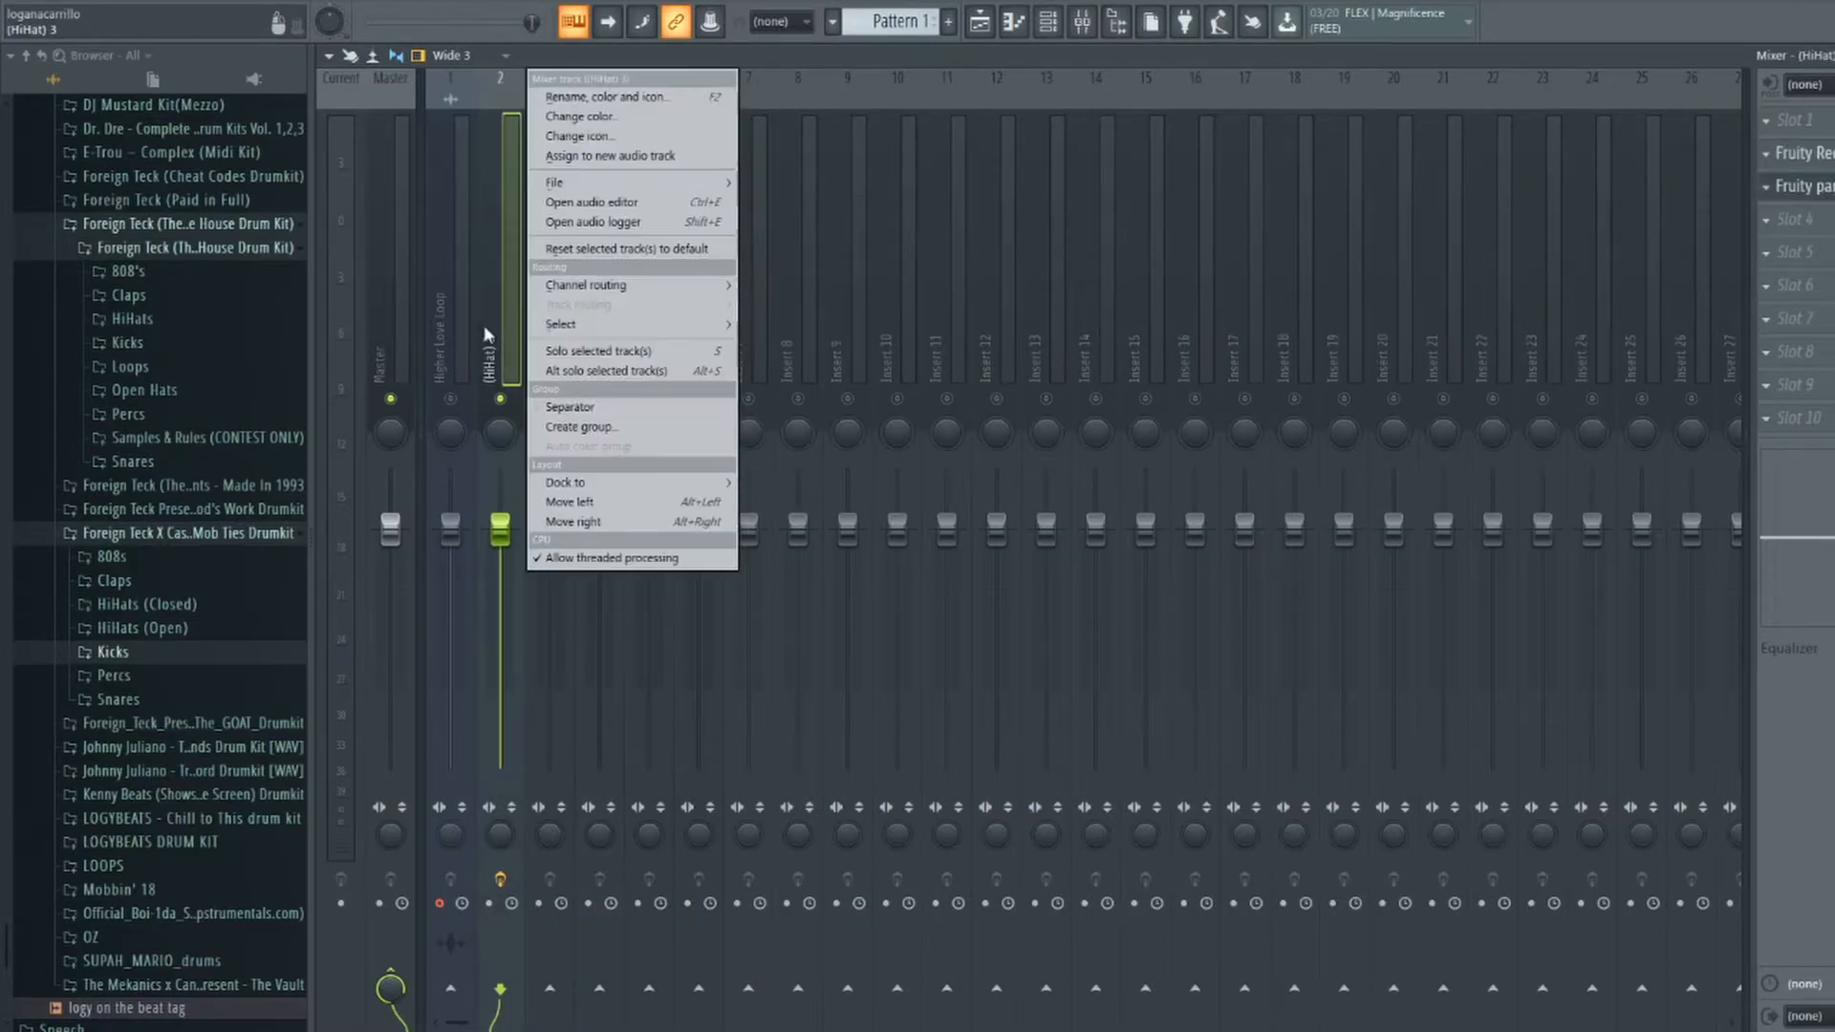
mouse_move(602, 283)
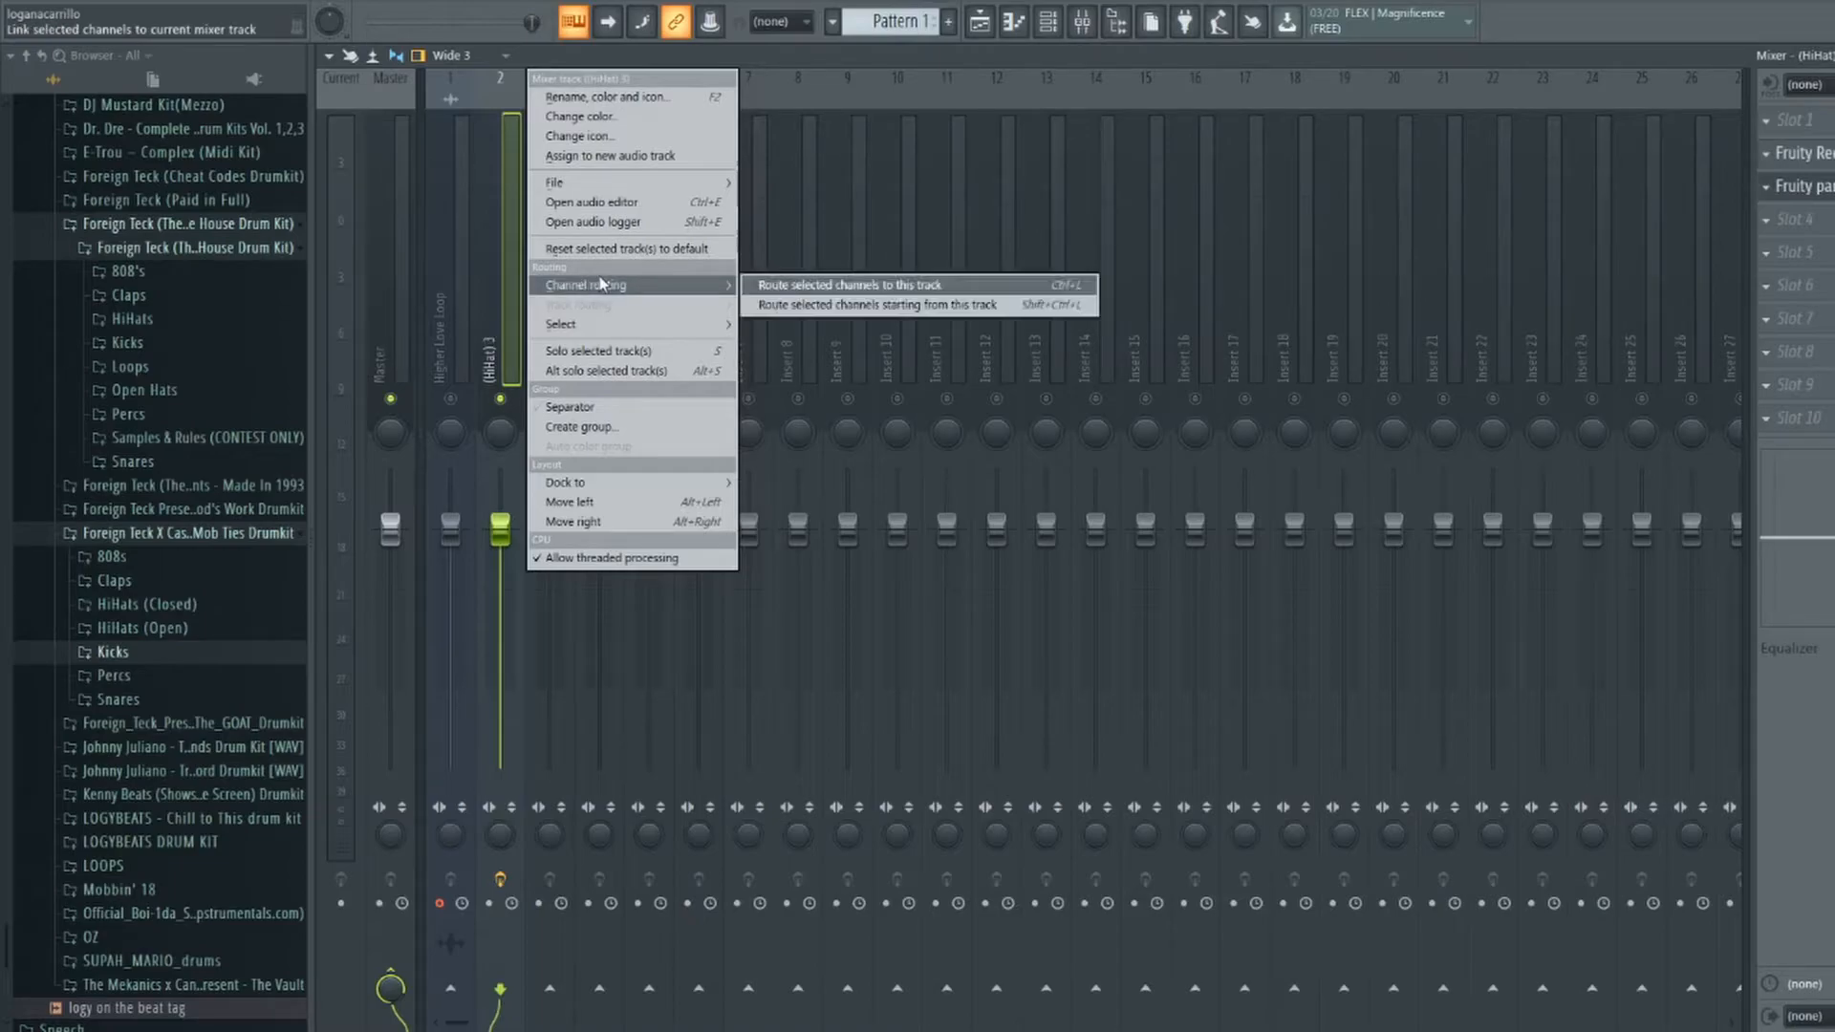
mouse_move(588, 188)
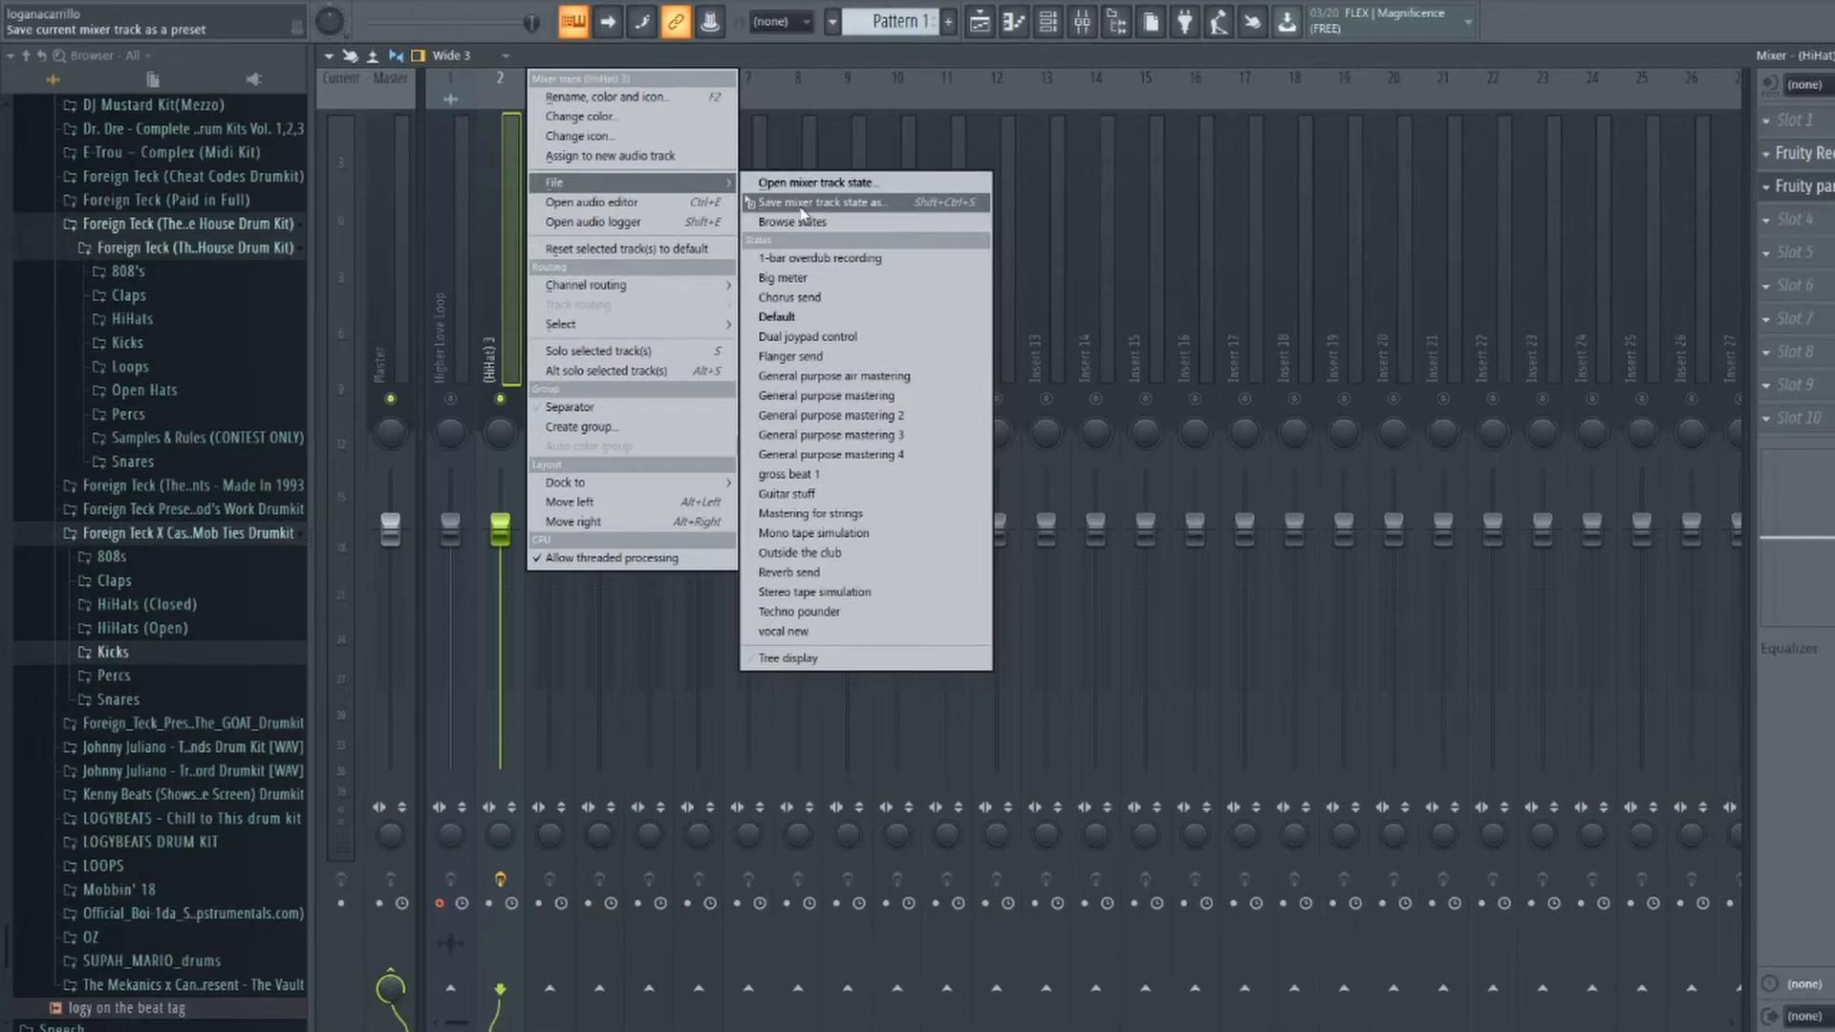
left_click_drag(802, 210, 1033, 251)
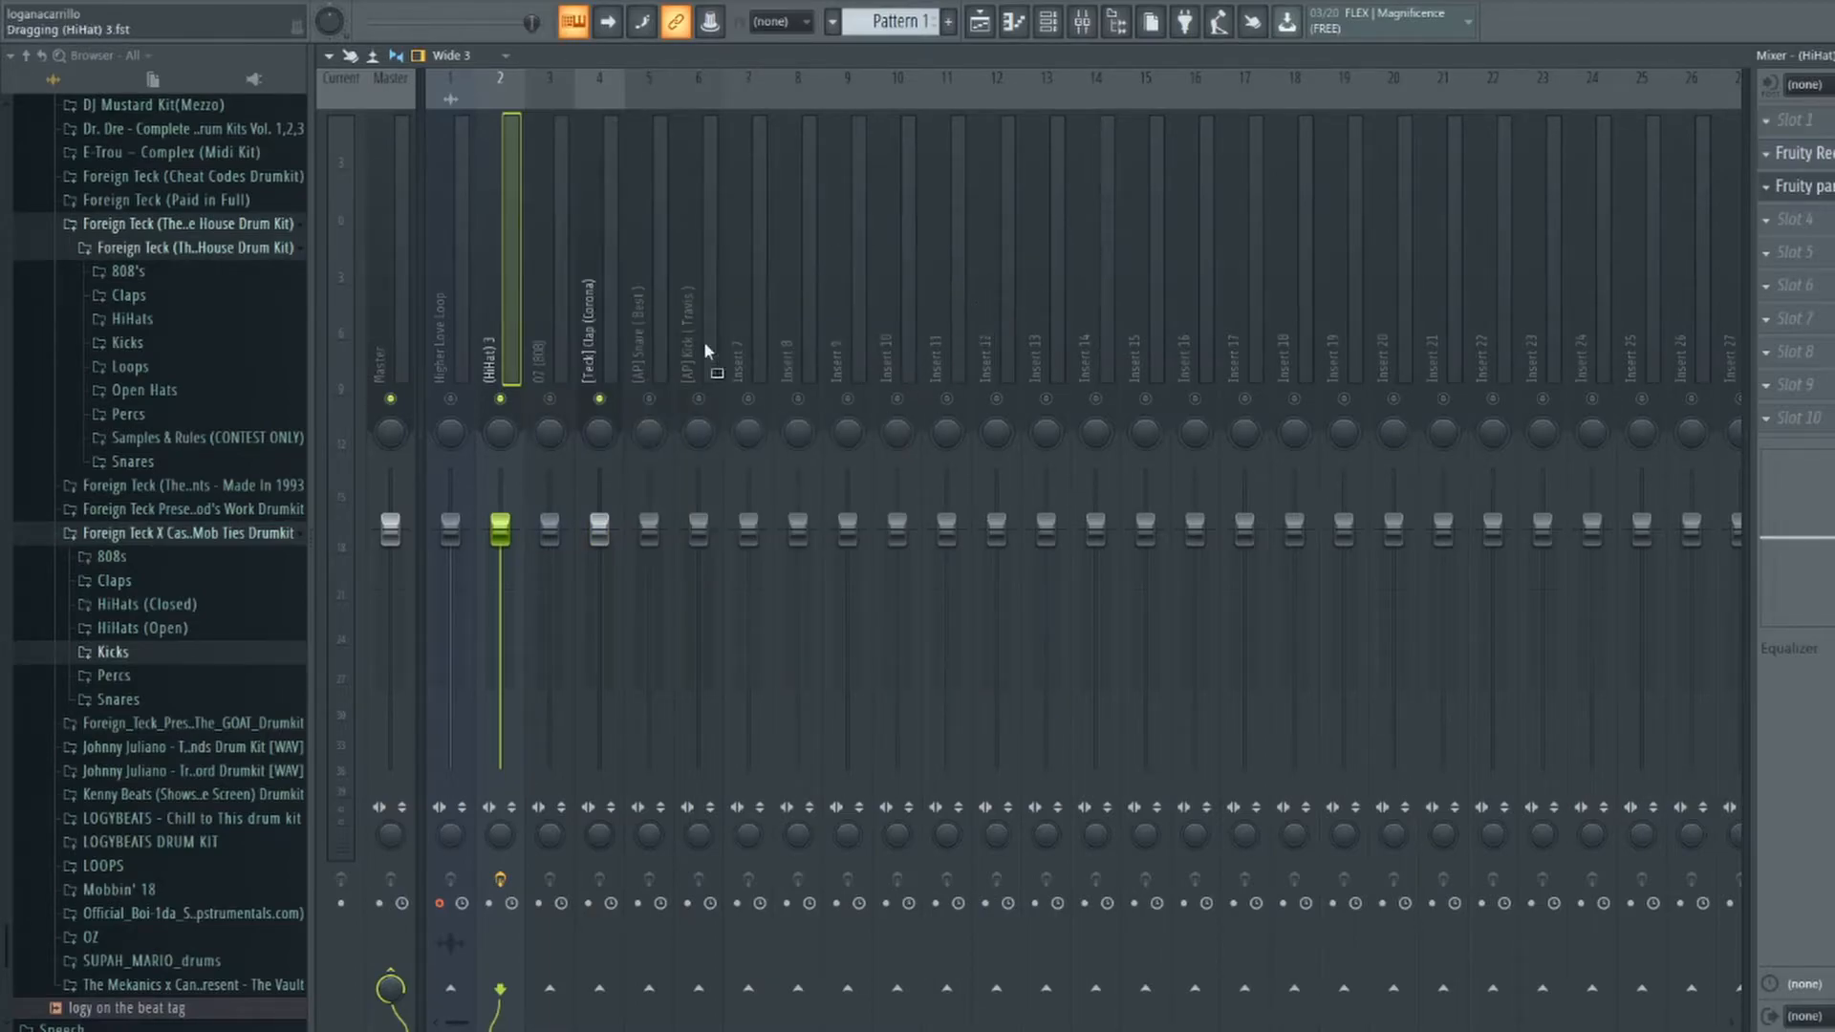
left_click_drag(600, 300, 600, 300)
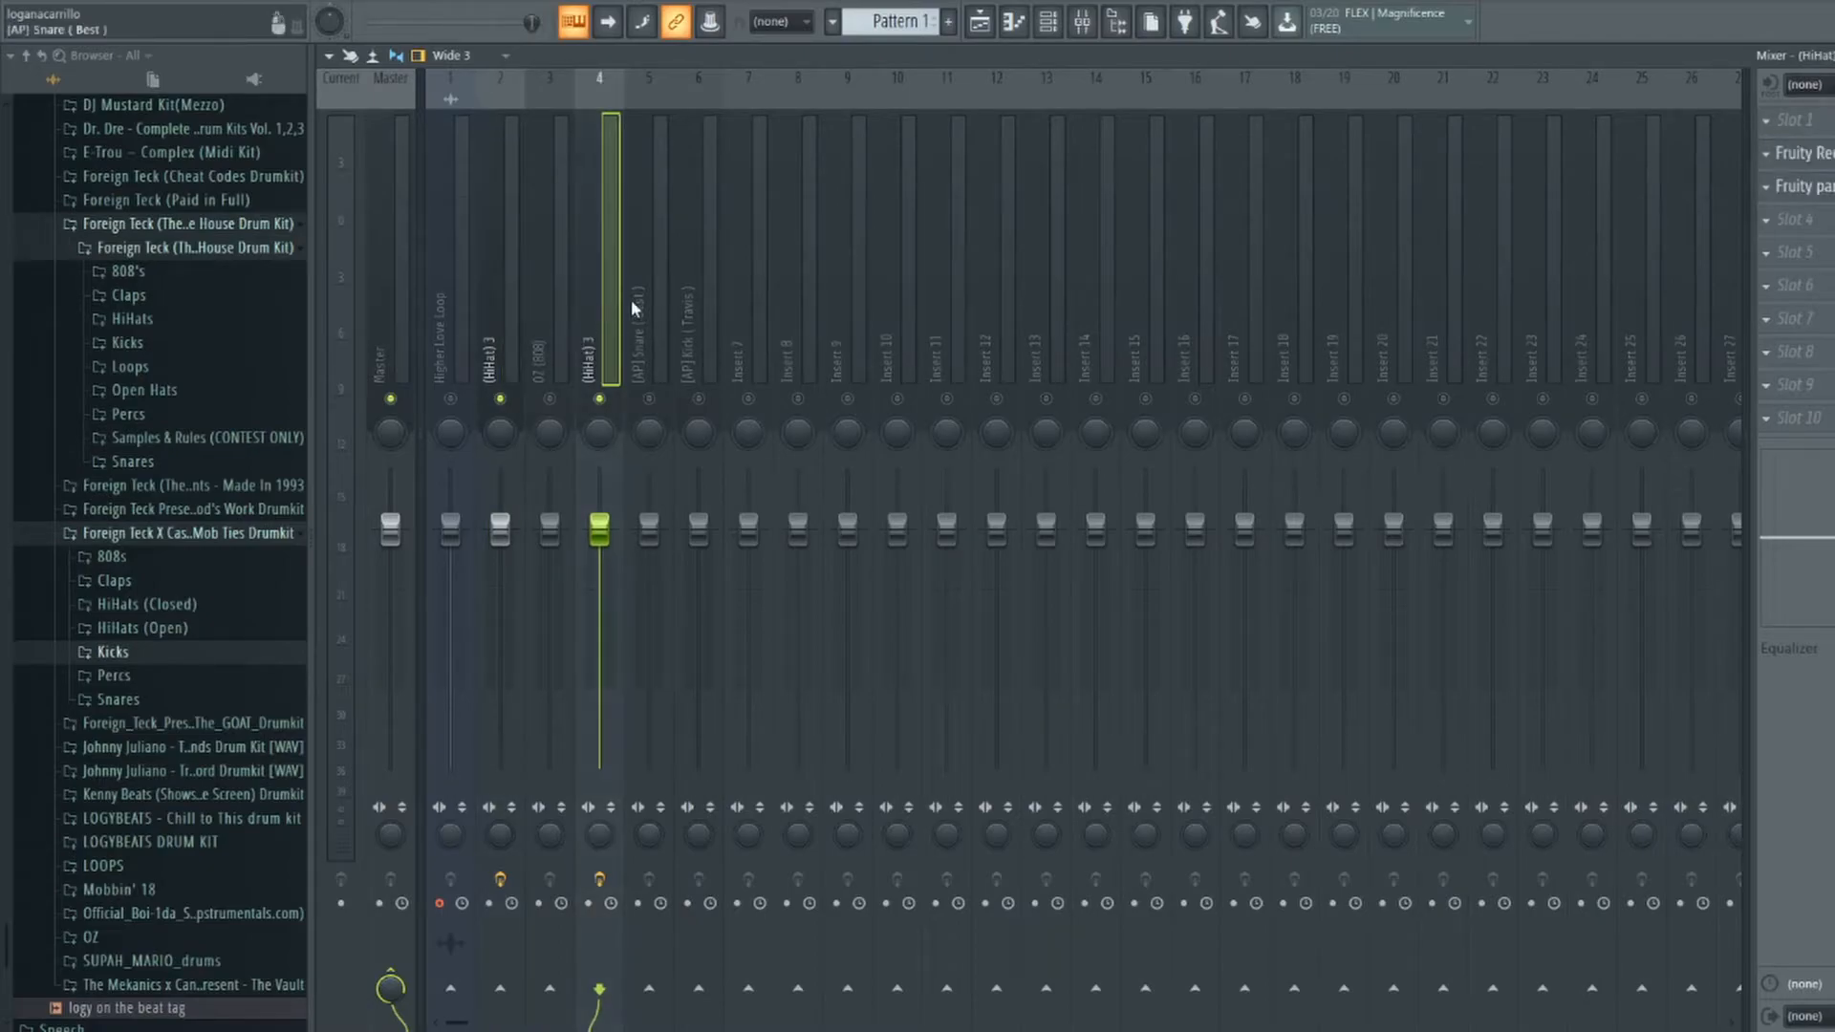
Rename mixer track 4 as "clap".
left_click(513, 295)
left_click(606, 313)
left_click(497, 321)
left_click(598, 325)
double_click(596, 325)
type("clap")
key("Return")
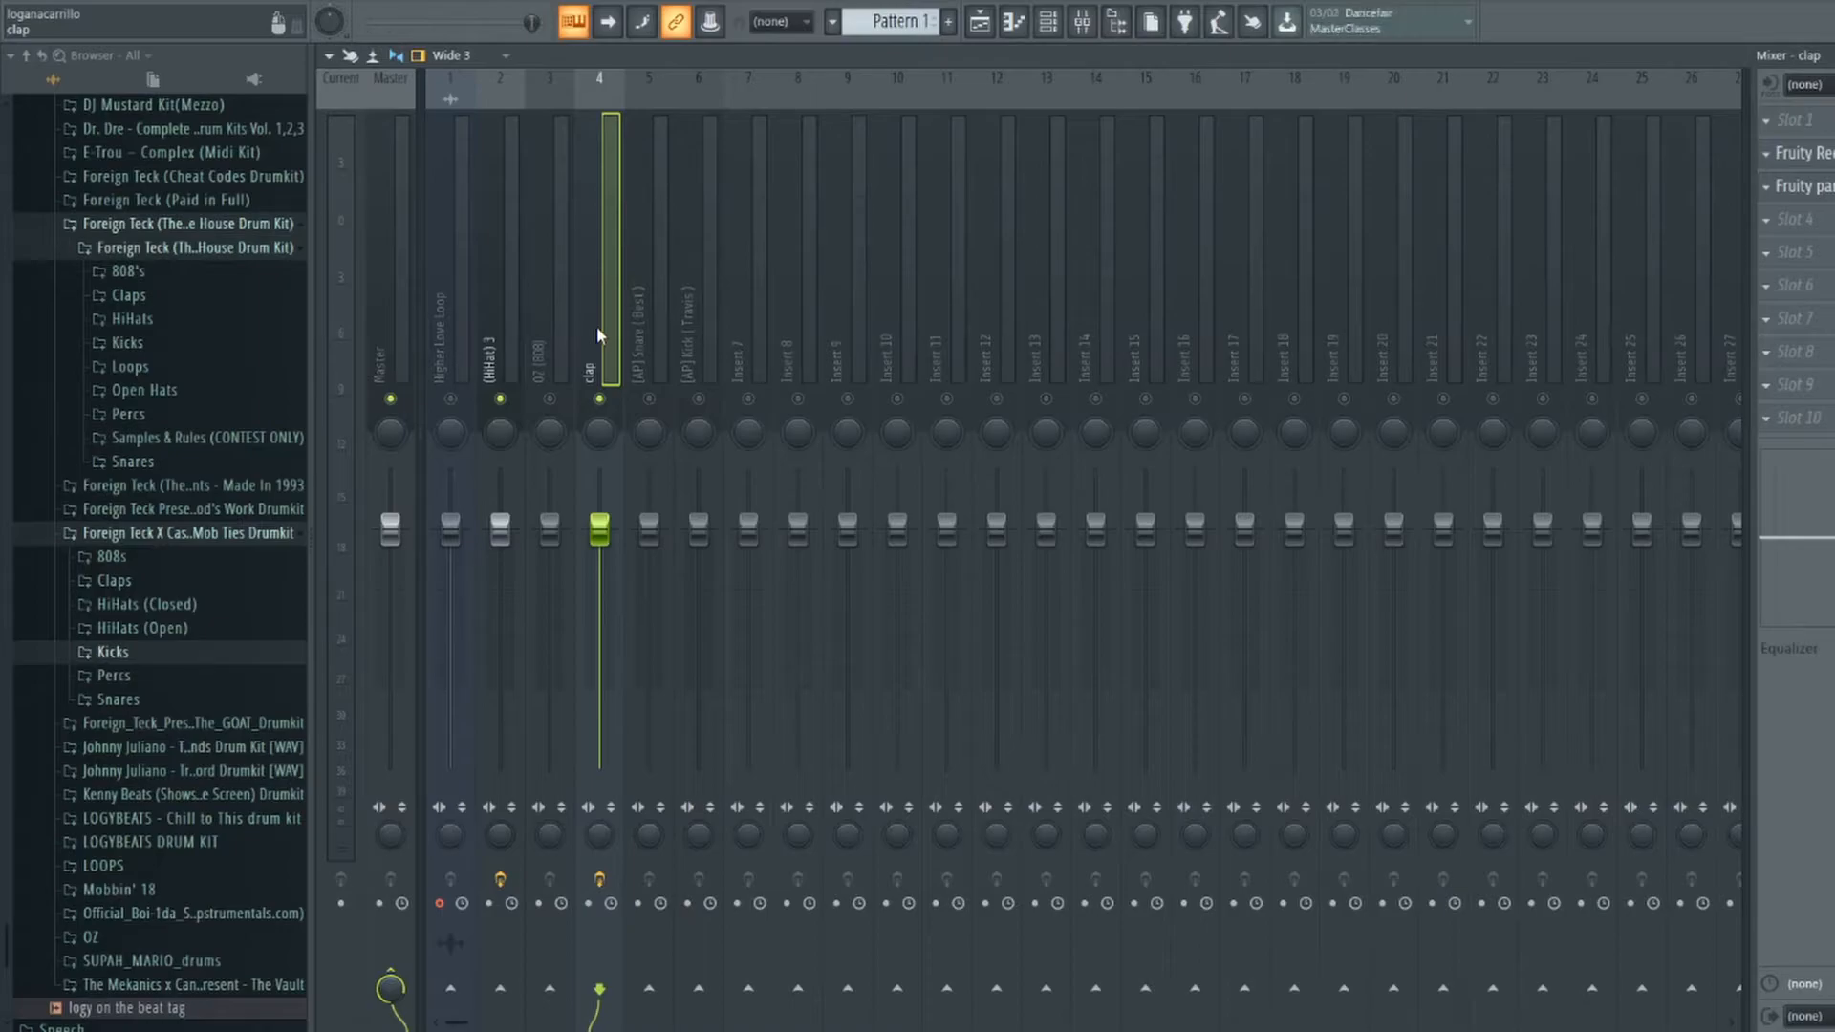
Set the room size of the clap's Fruity Reeverb 2 to 31 during playback.
key("space")
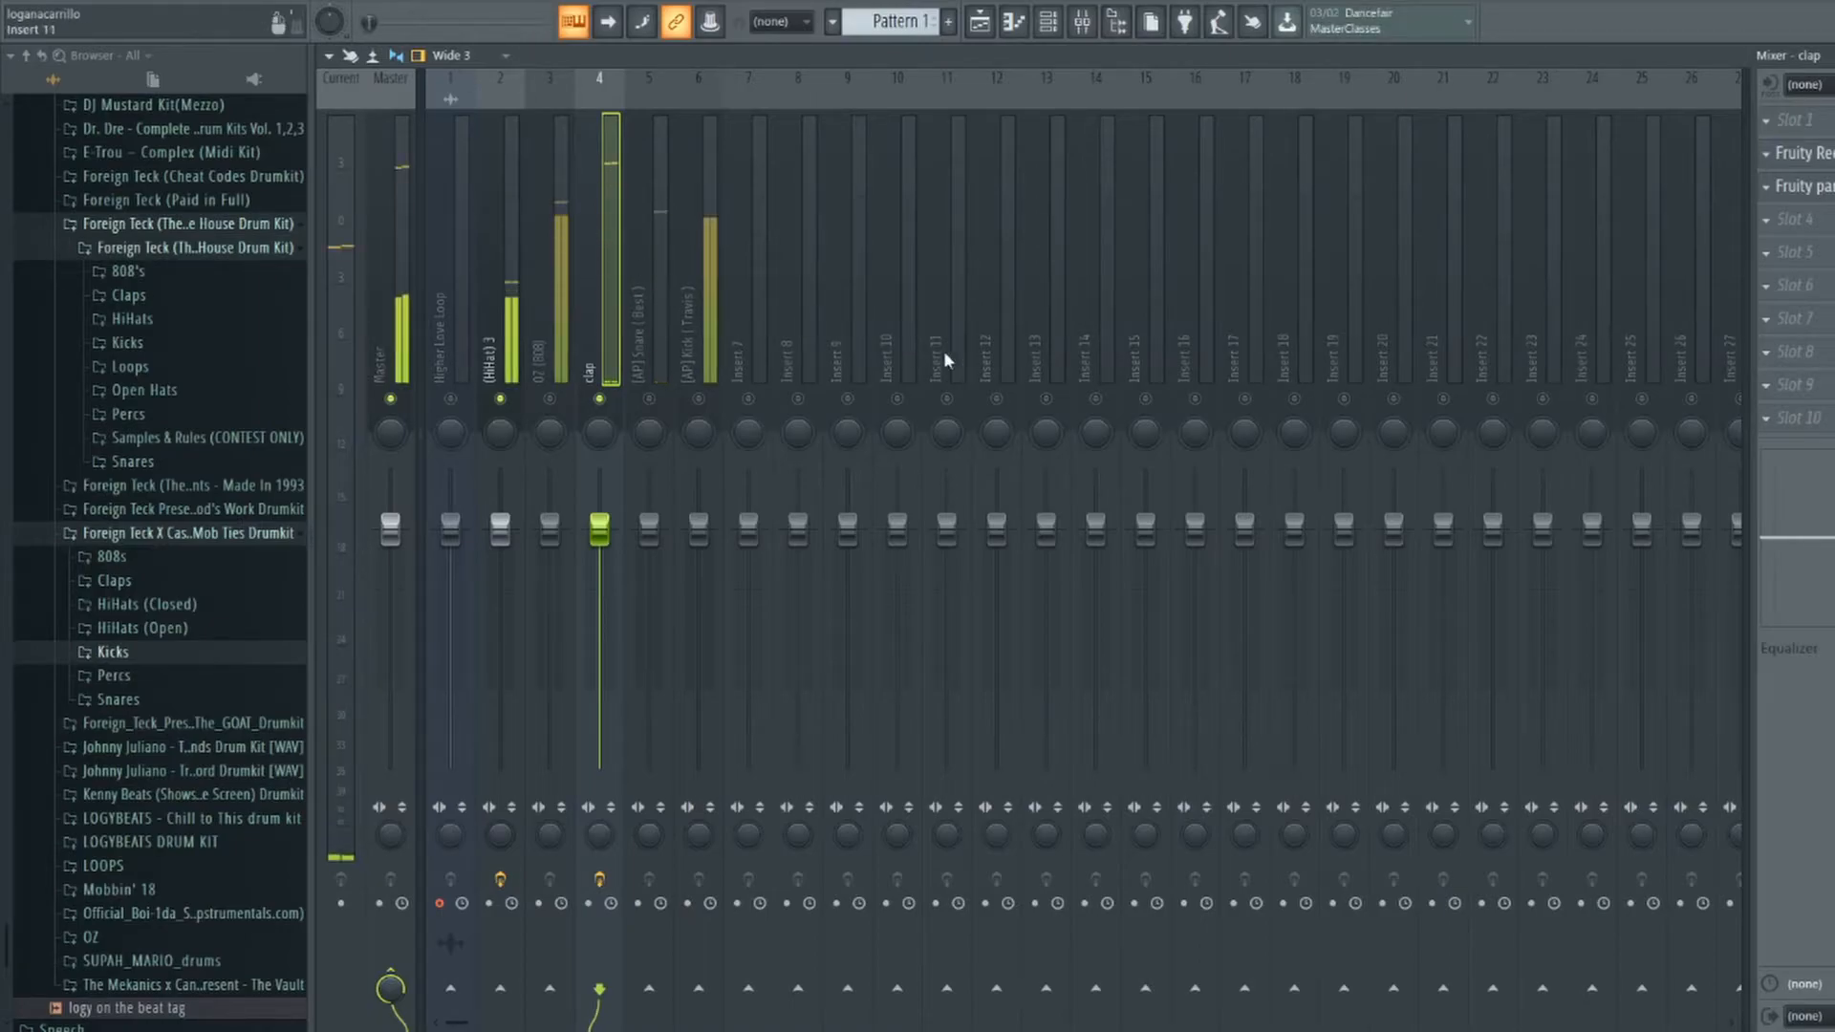
left_click(1800, 154)
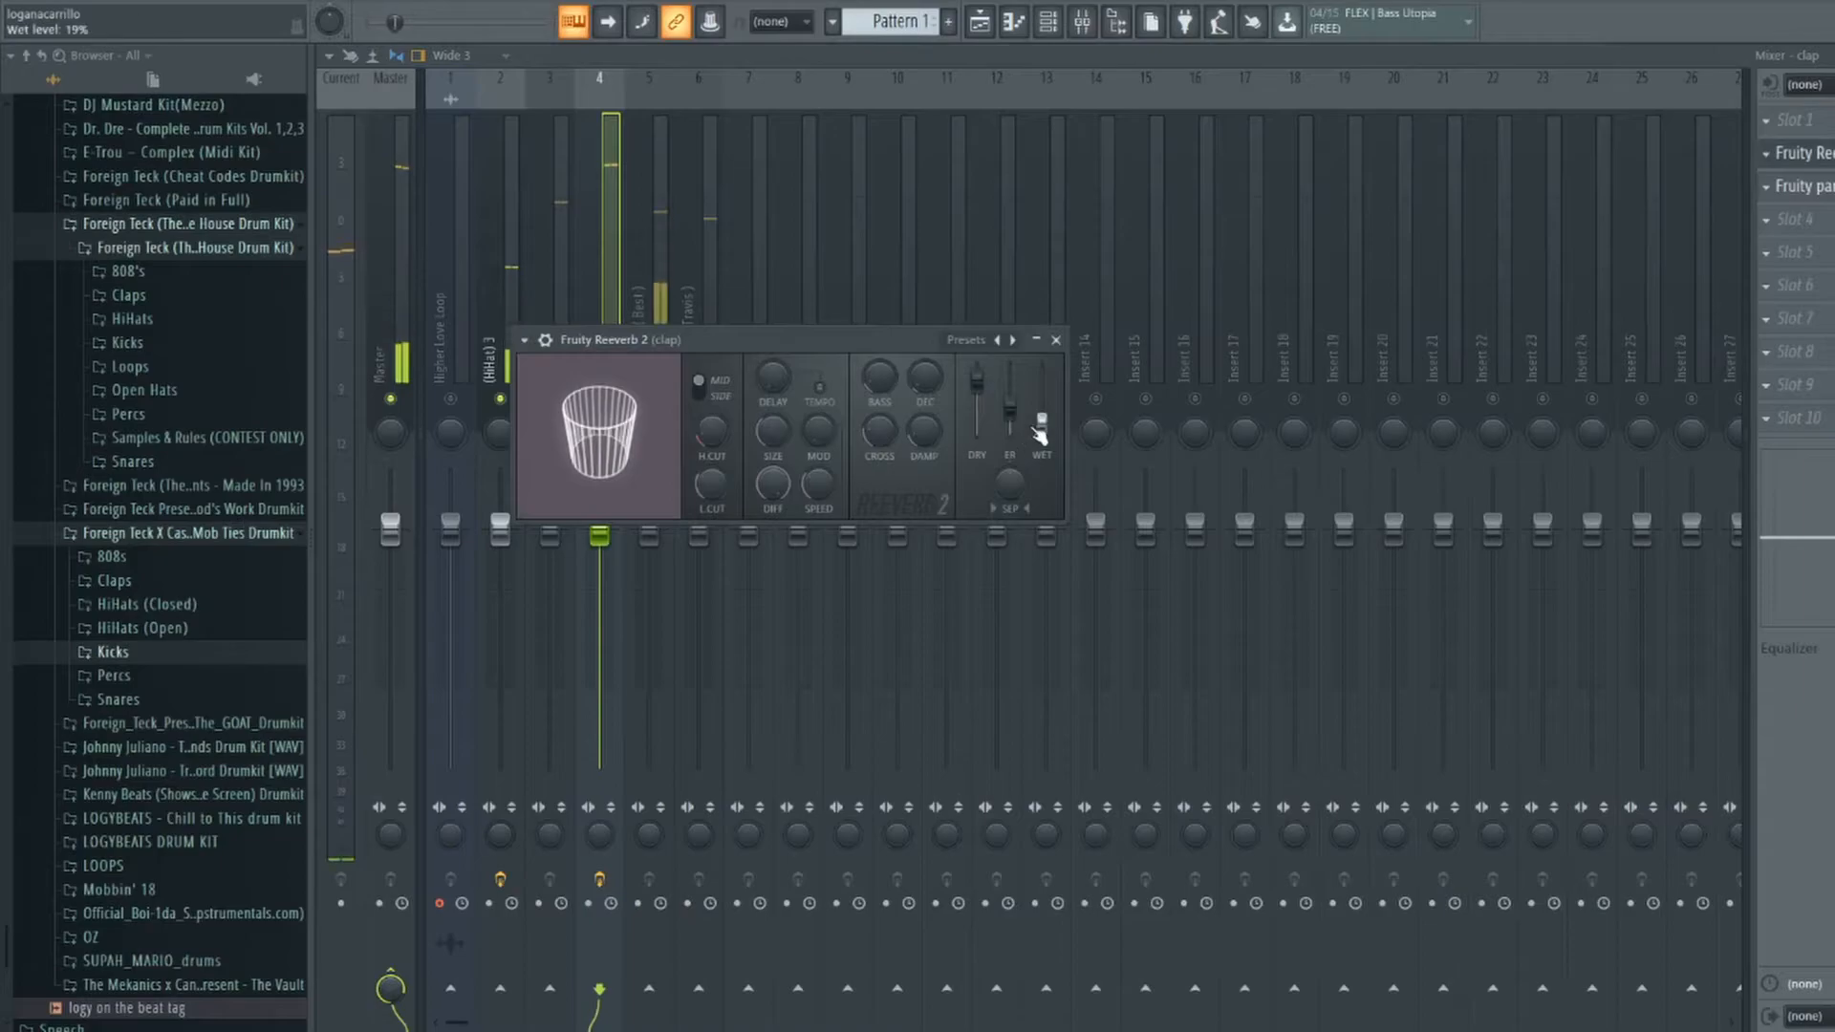
left_click_drag(772, 434, 772, 431)
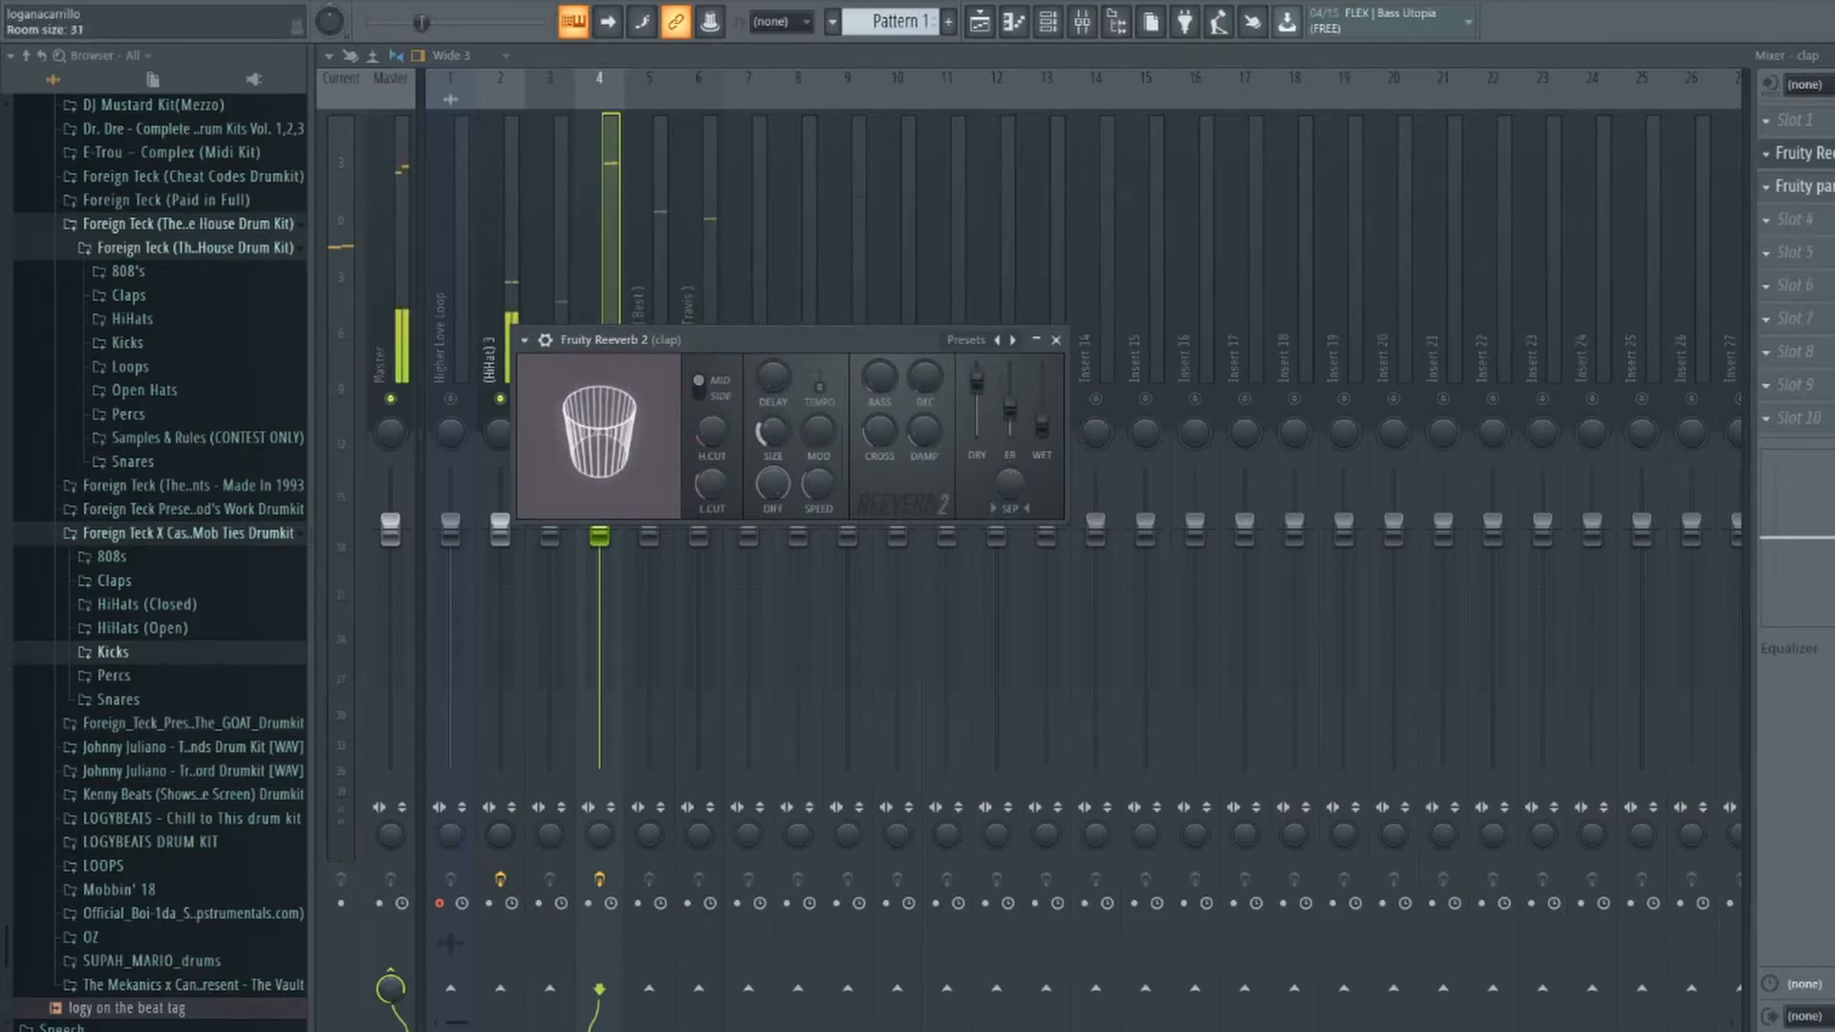
left_click(1055, 339)
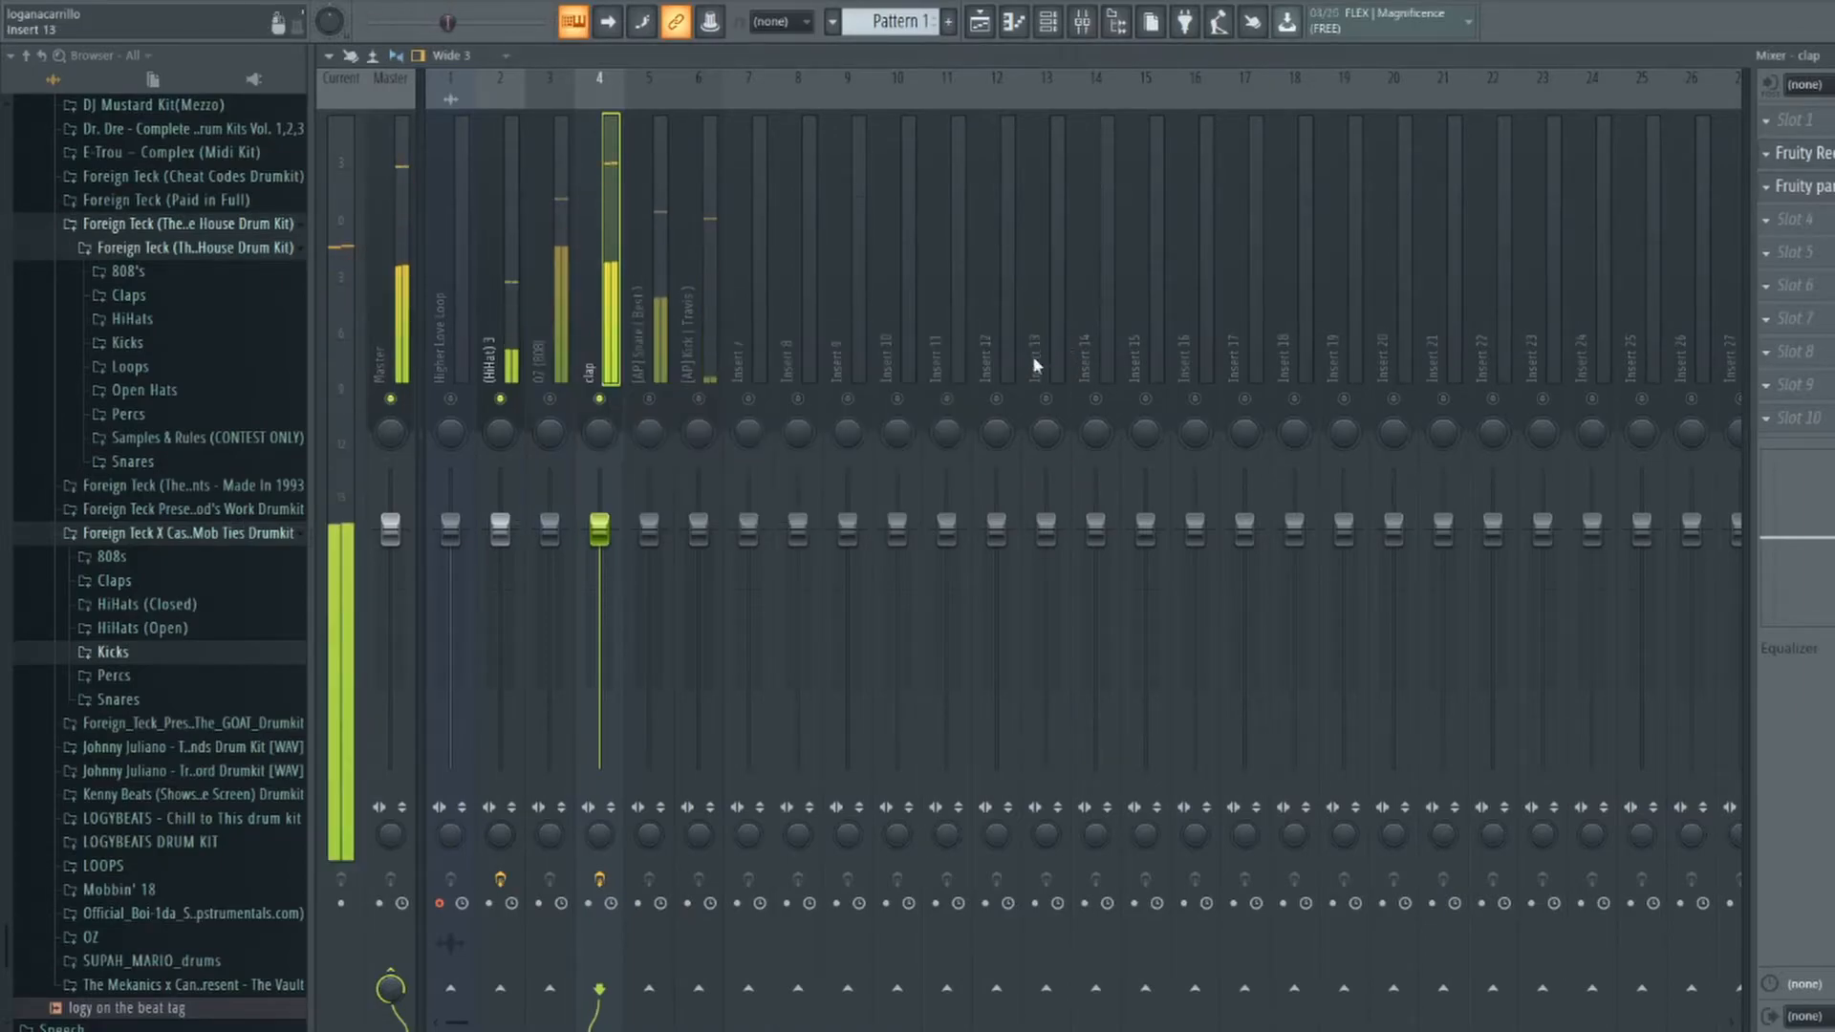
Lower the clap track's volume and turn off soloing so that all mixer tracks play.
left_click_drag(599, 530, 649, 535)
right_click(551, 398)
right_click(551, 399)
Pan the snare track slightly left and narrow the kick track's stereo separation toward mono.
left_click_drag(642, 433, 642, 438)
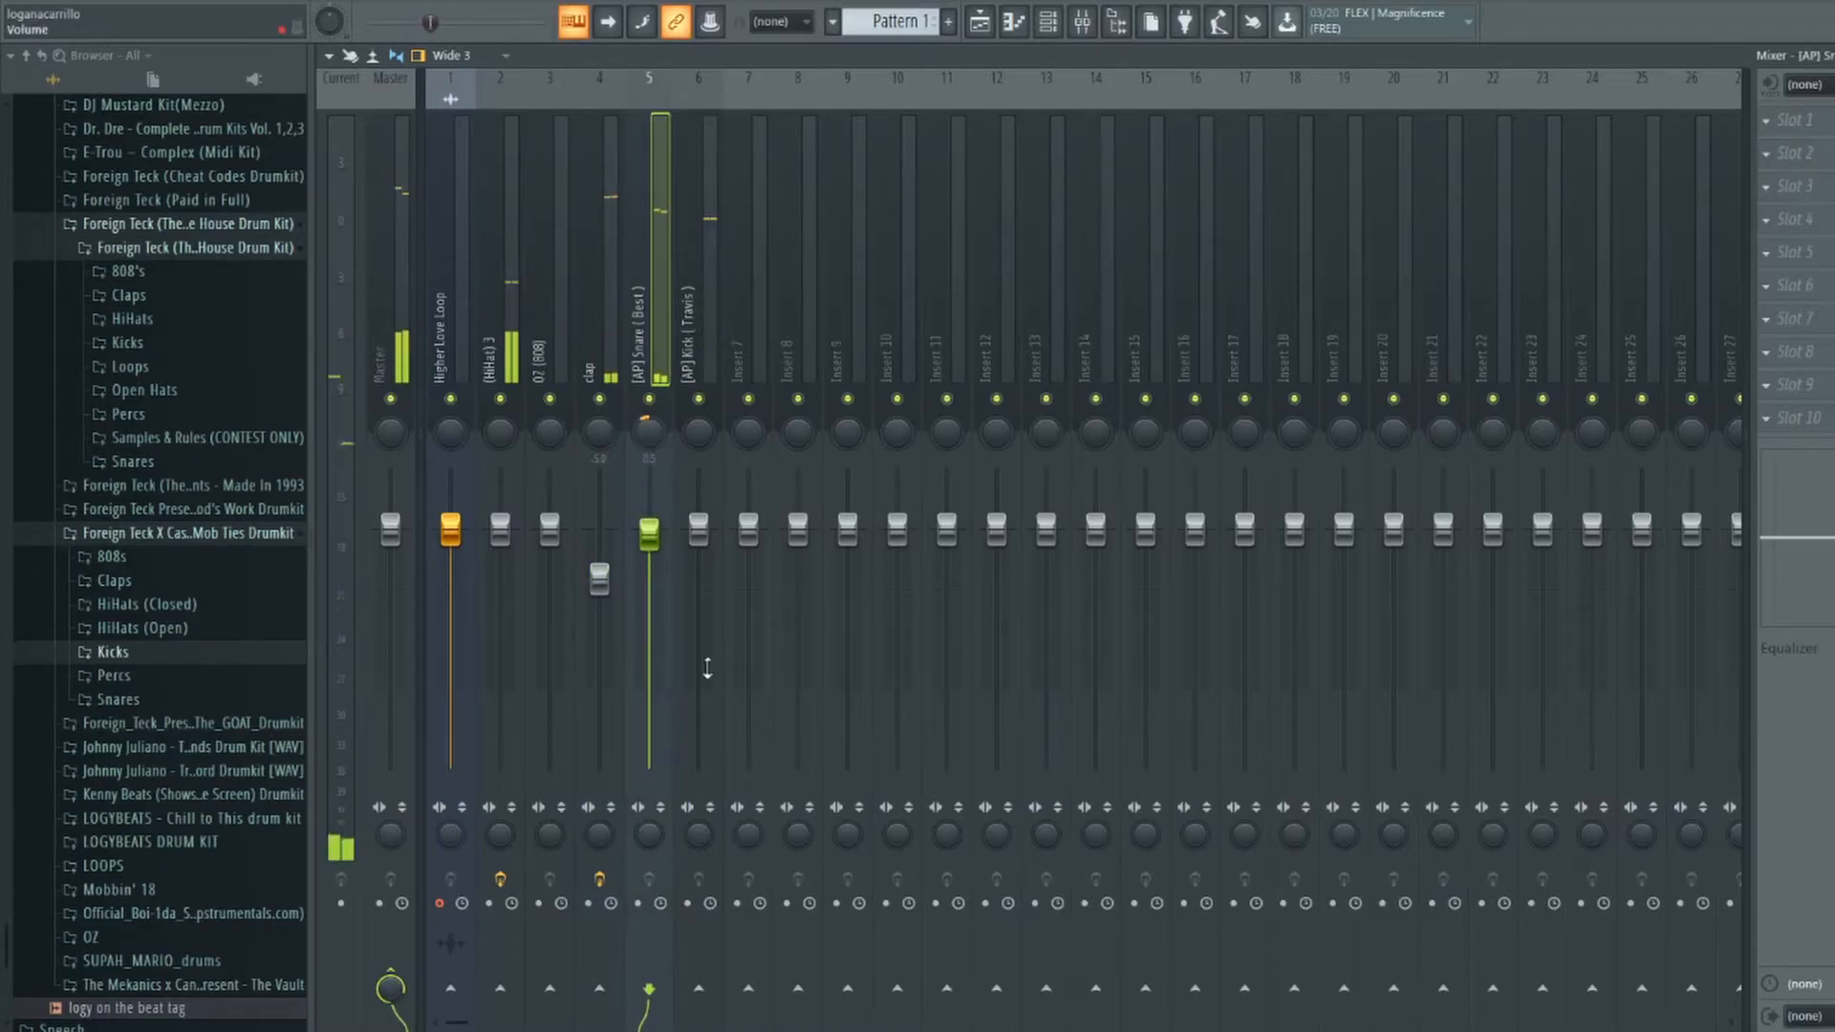
left_click(707, 841)
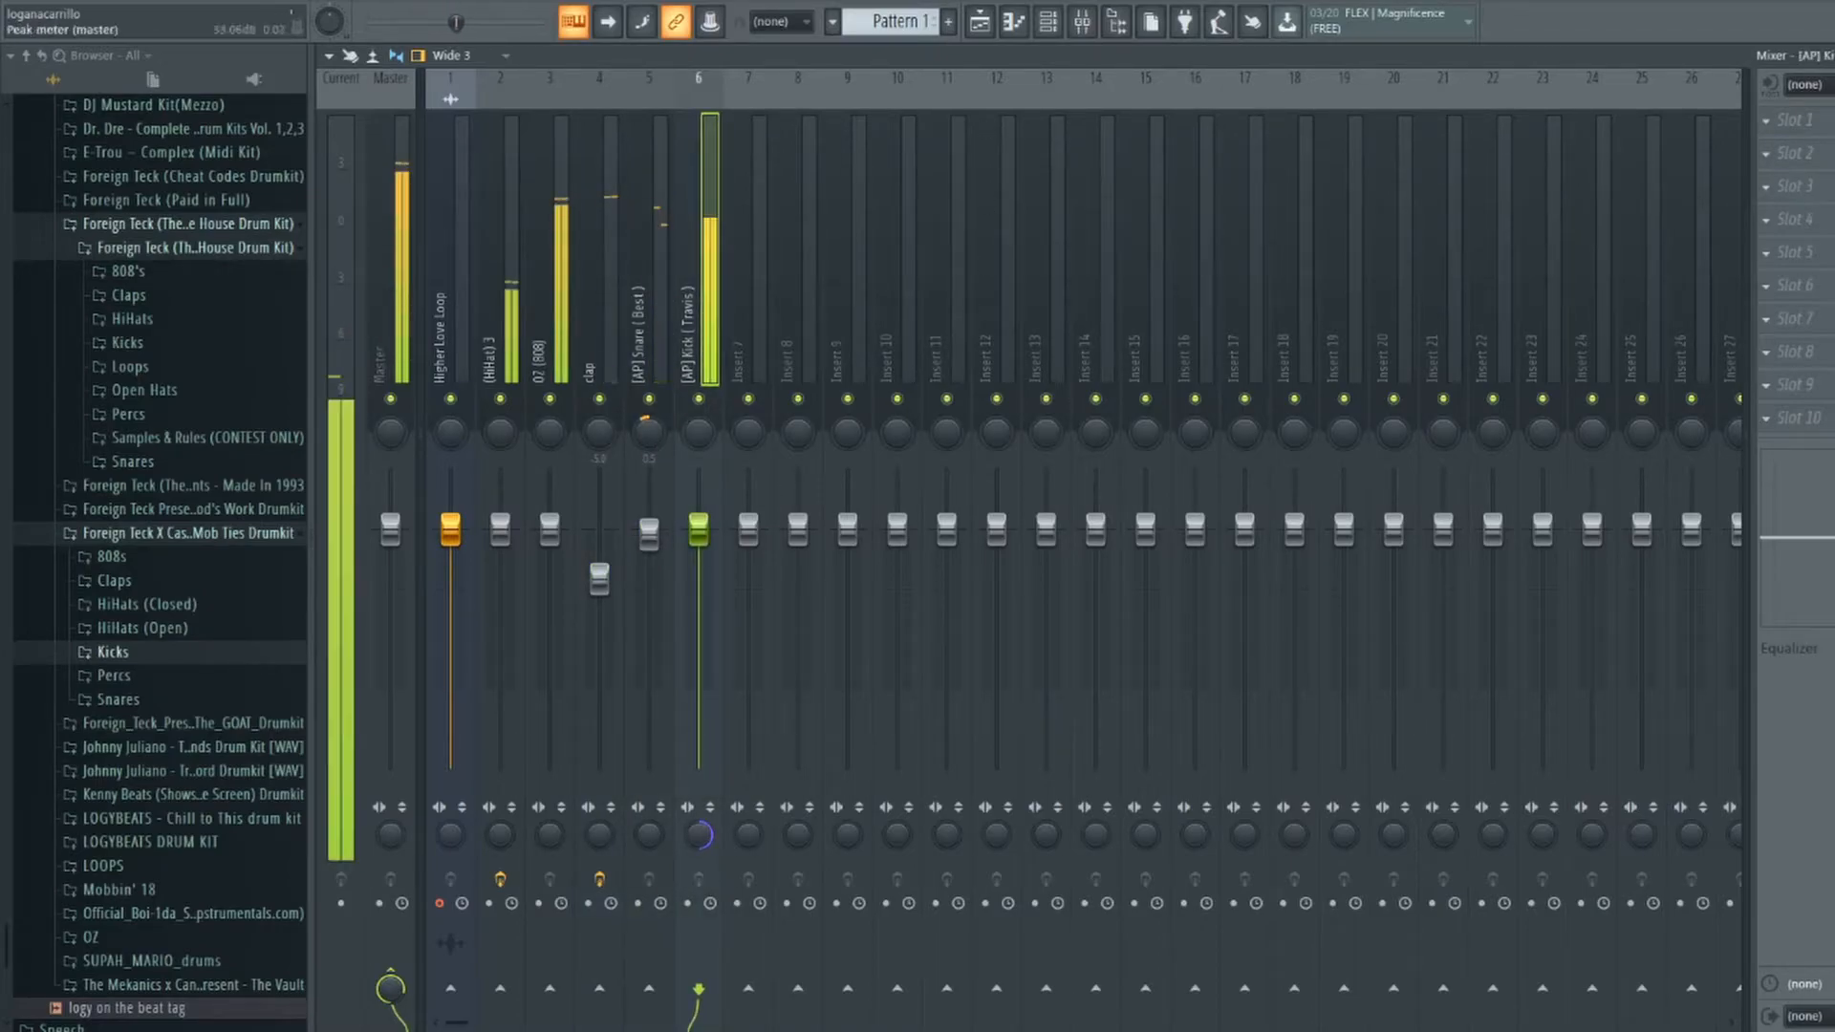
Load Patcher in the third effect slot of the Higher Love Loop mixer track.
left_click(1049, 22)
left_click(985, 23)
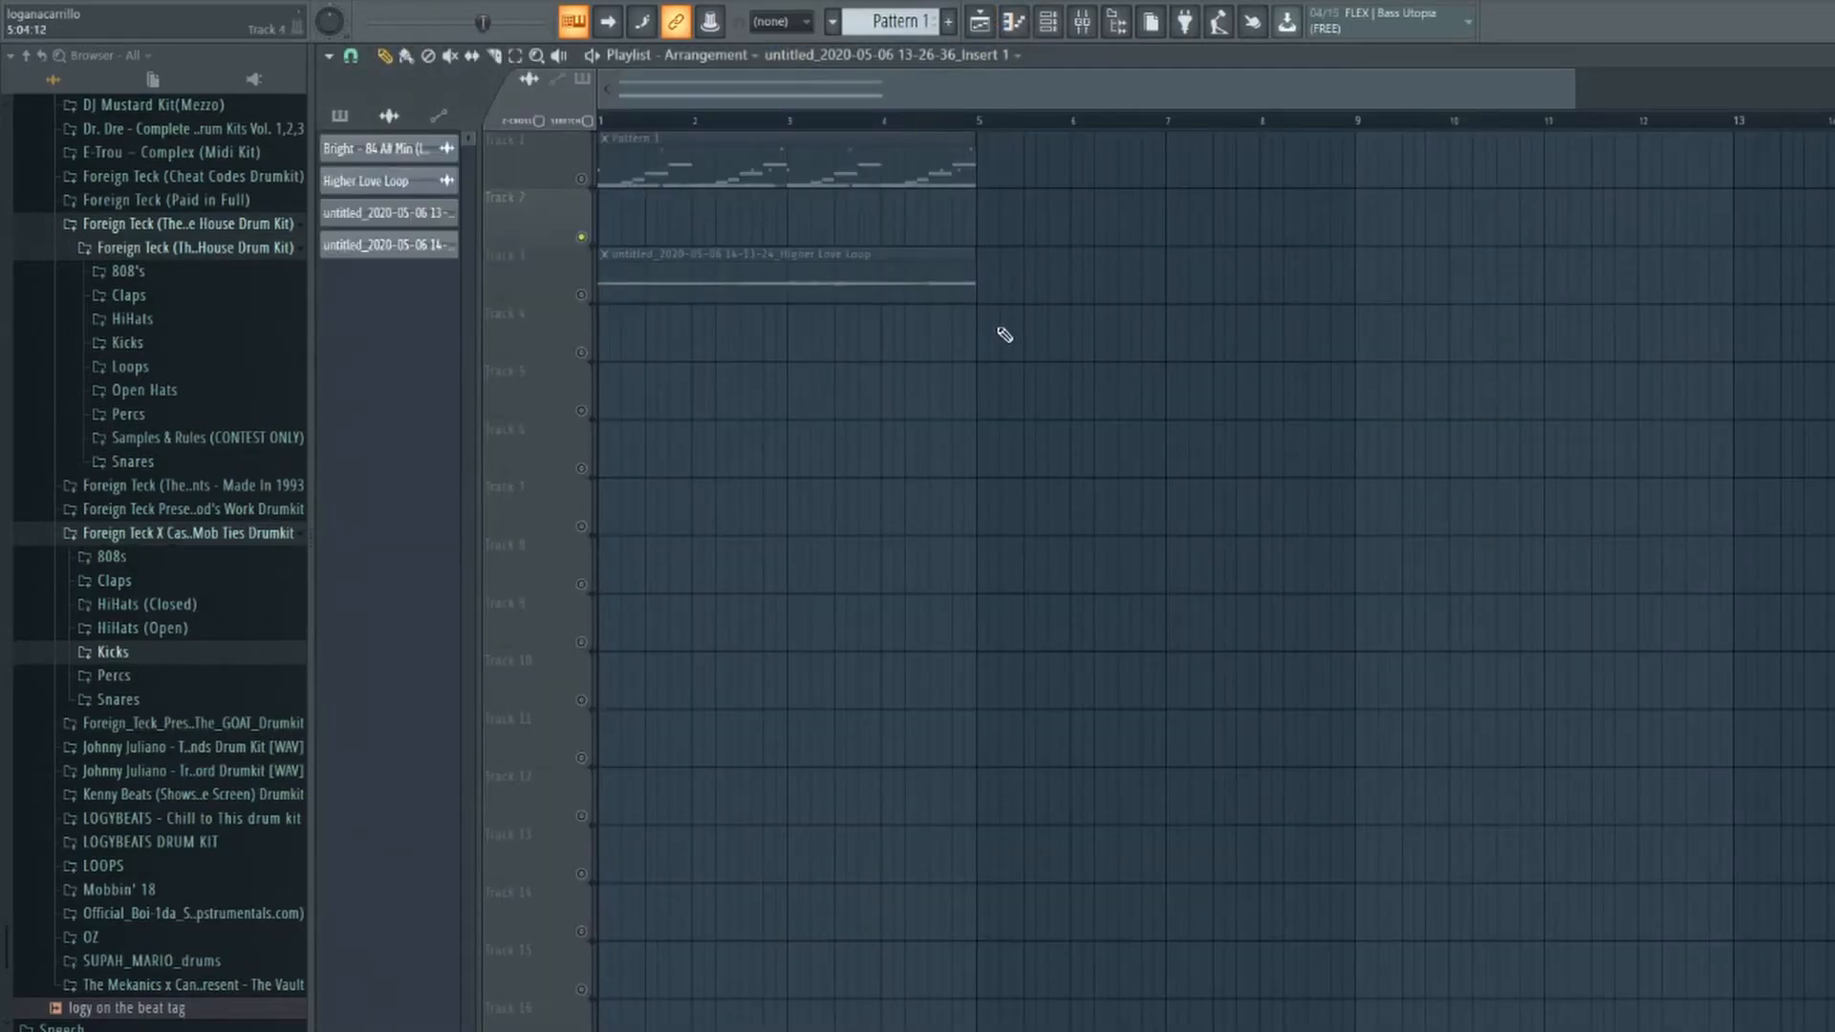
key("F9")
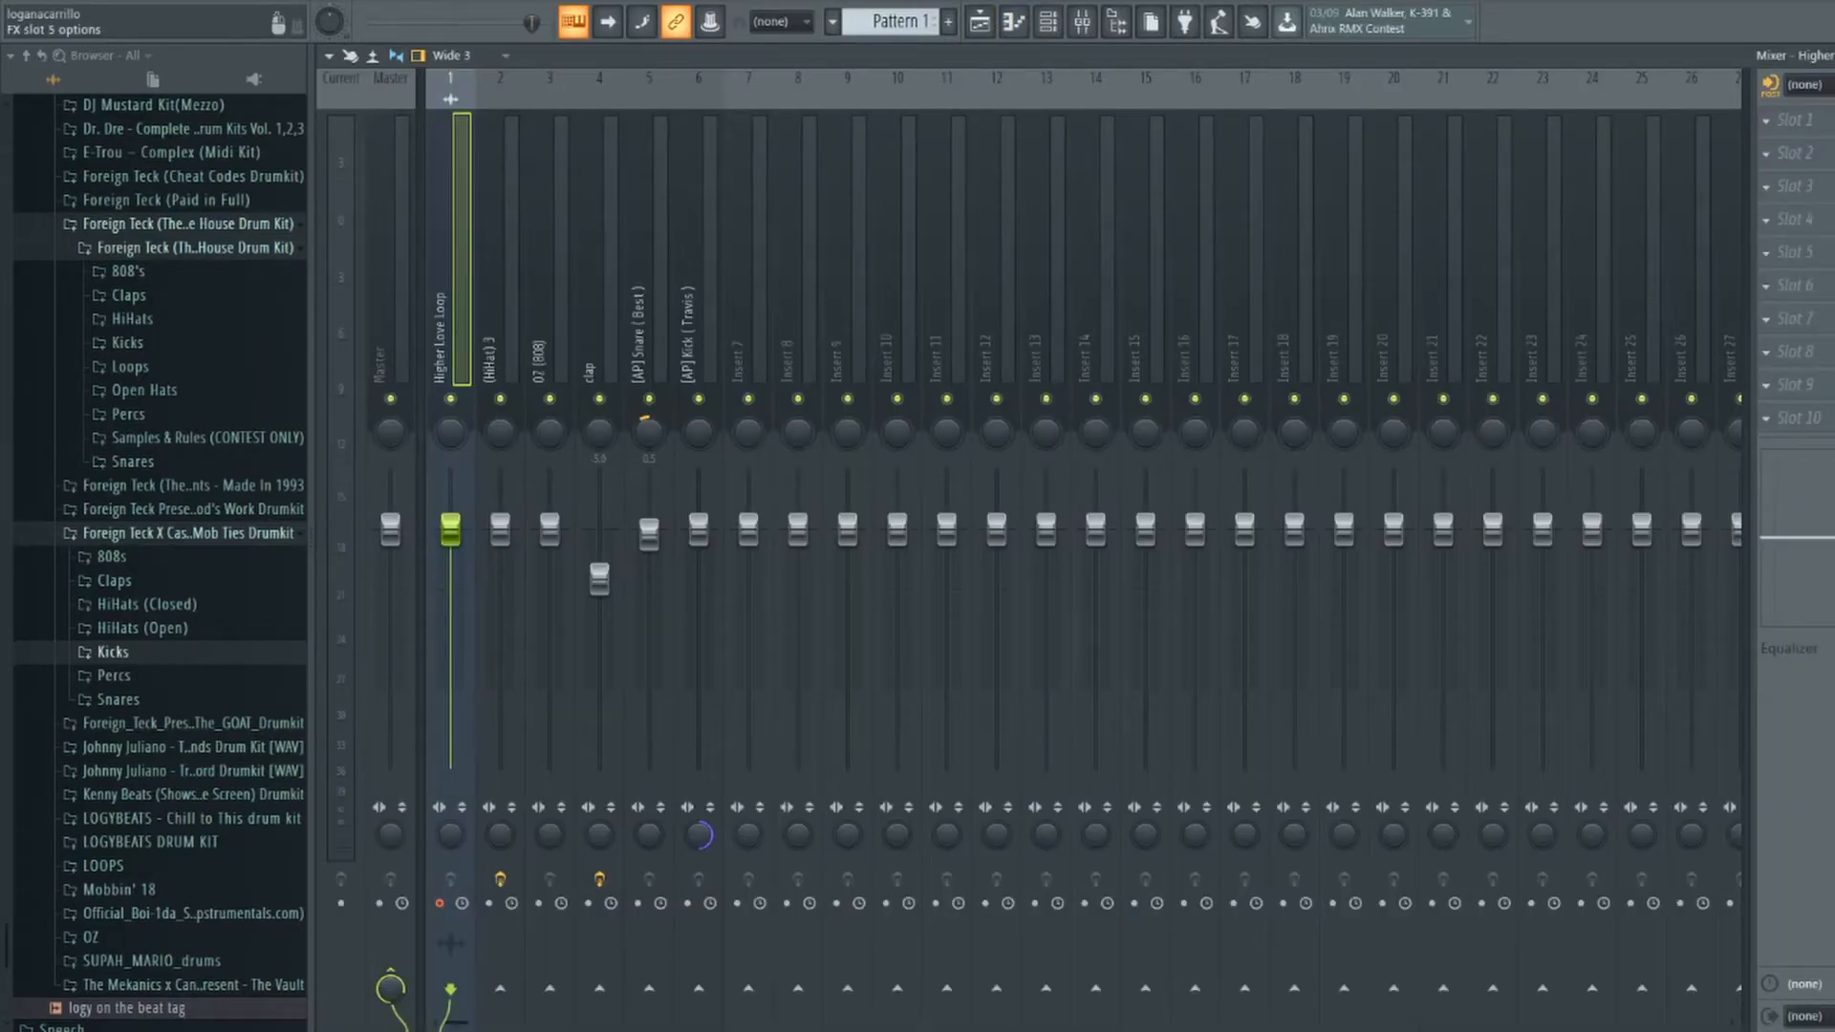
left_click(1766, 186)
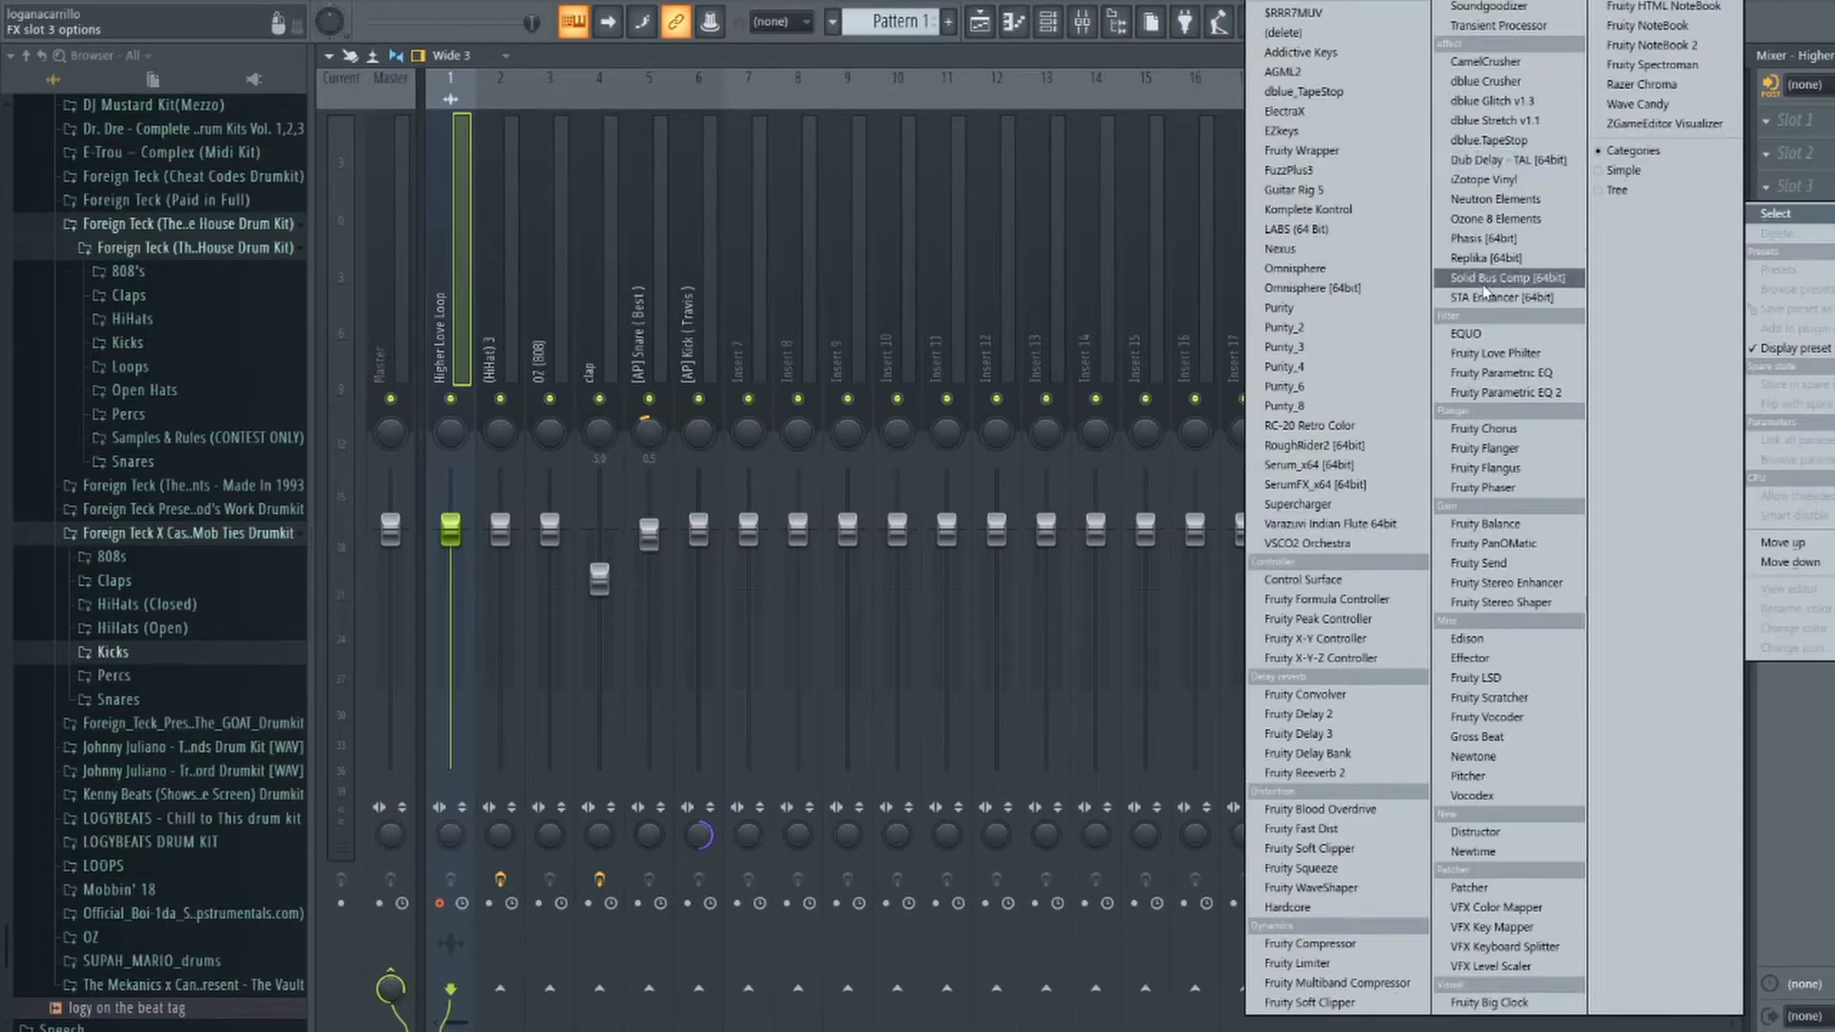
key("p")
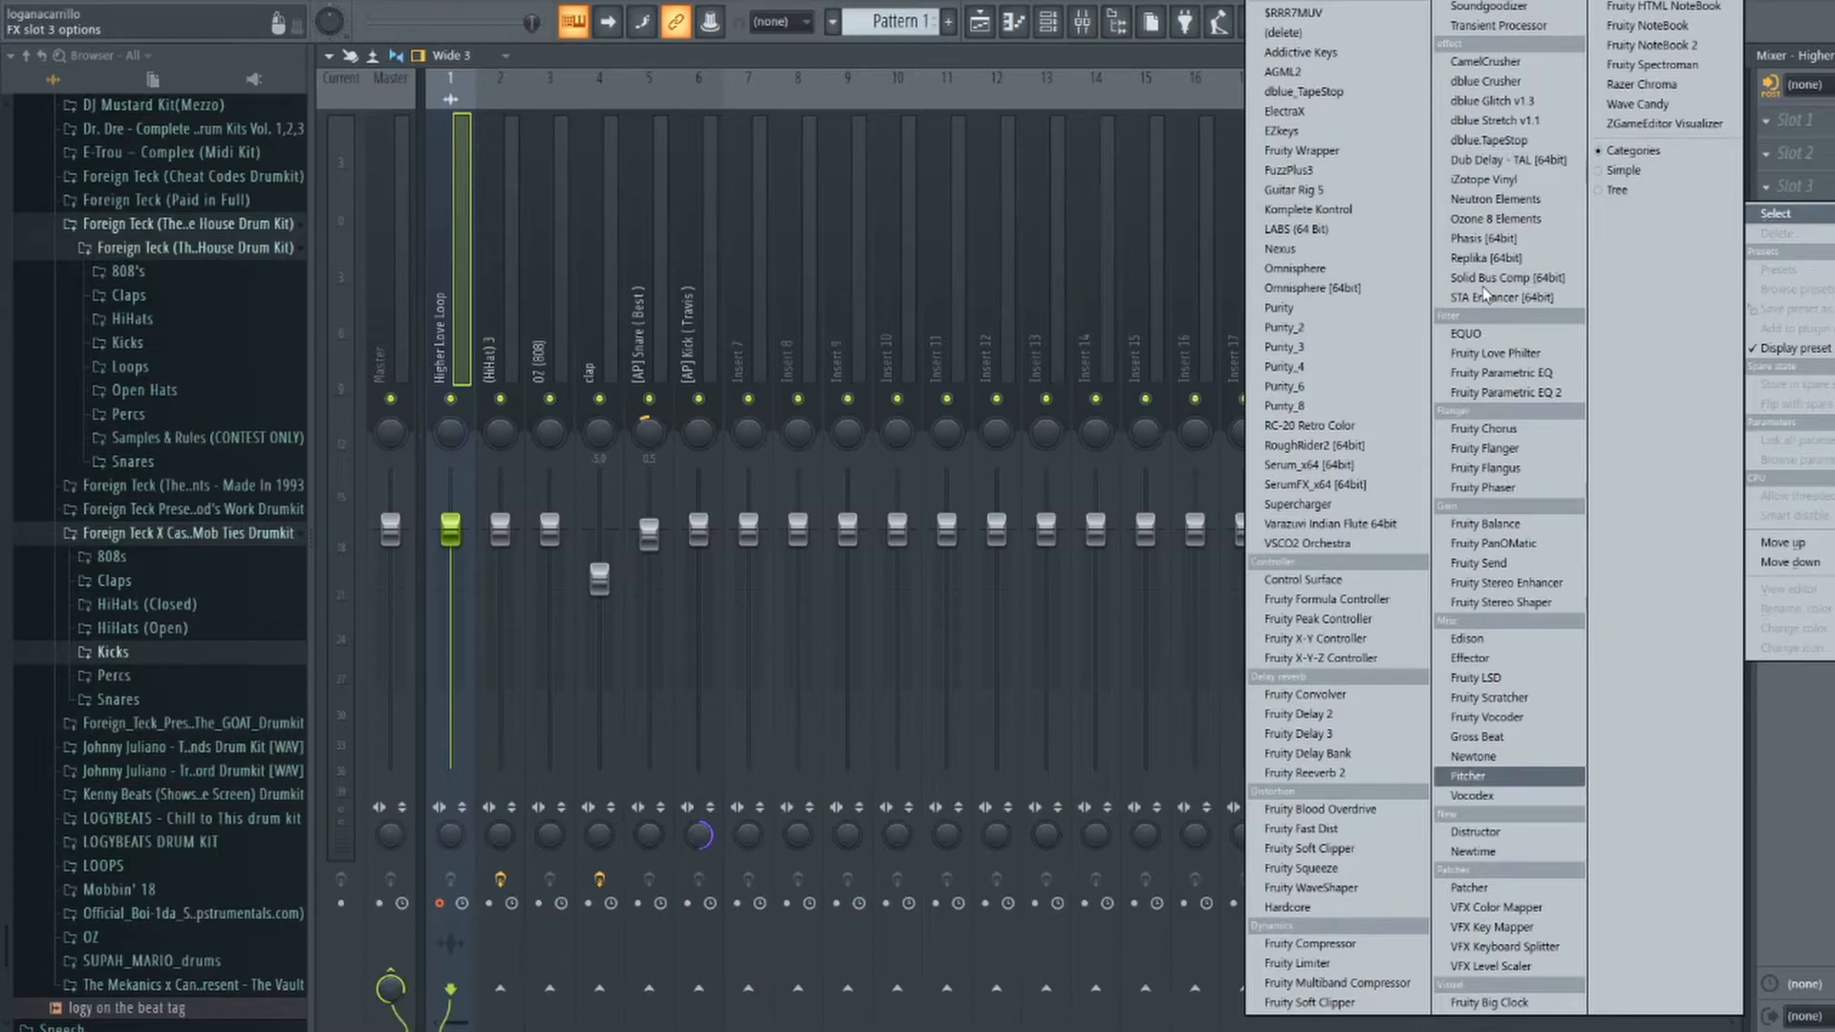
key("p")
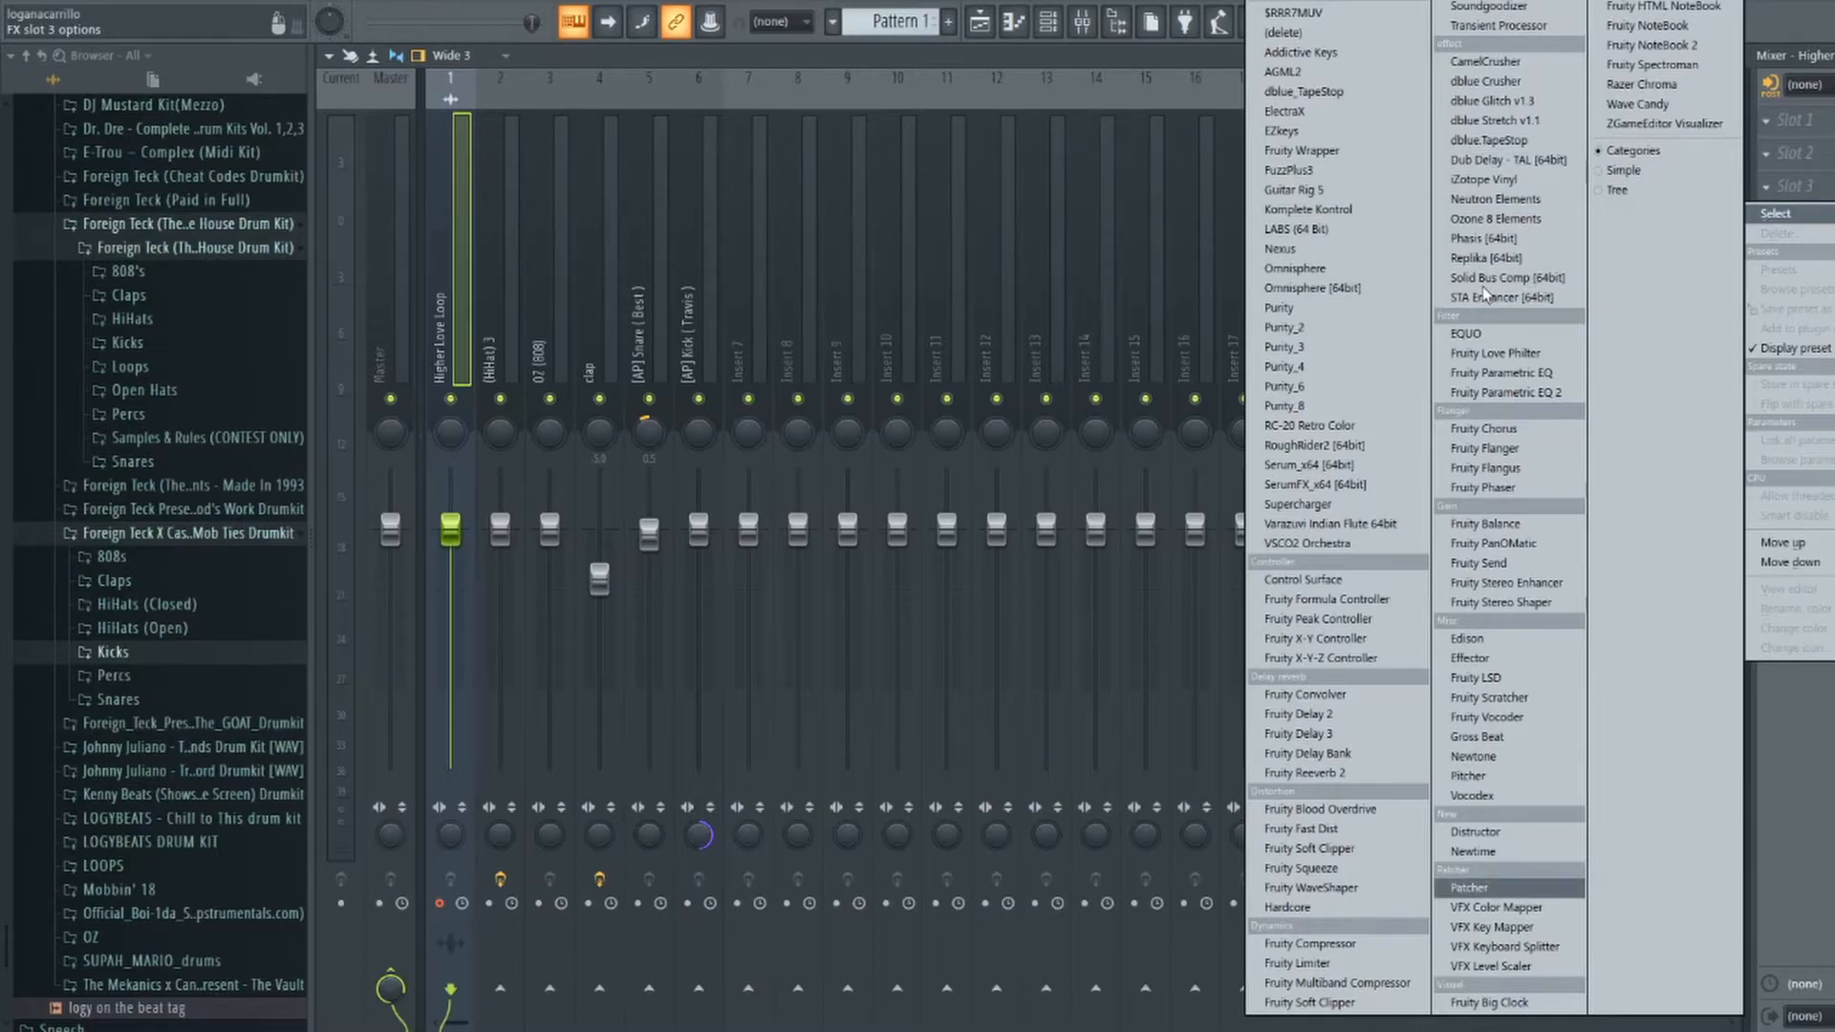
left_click(1476, 888)
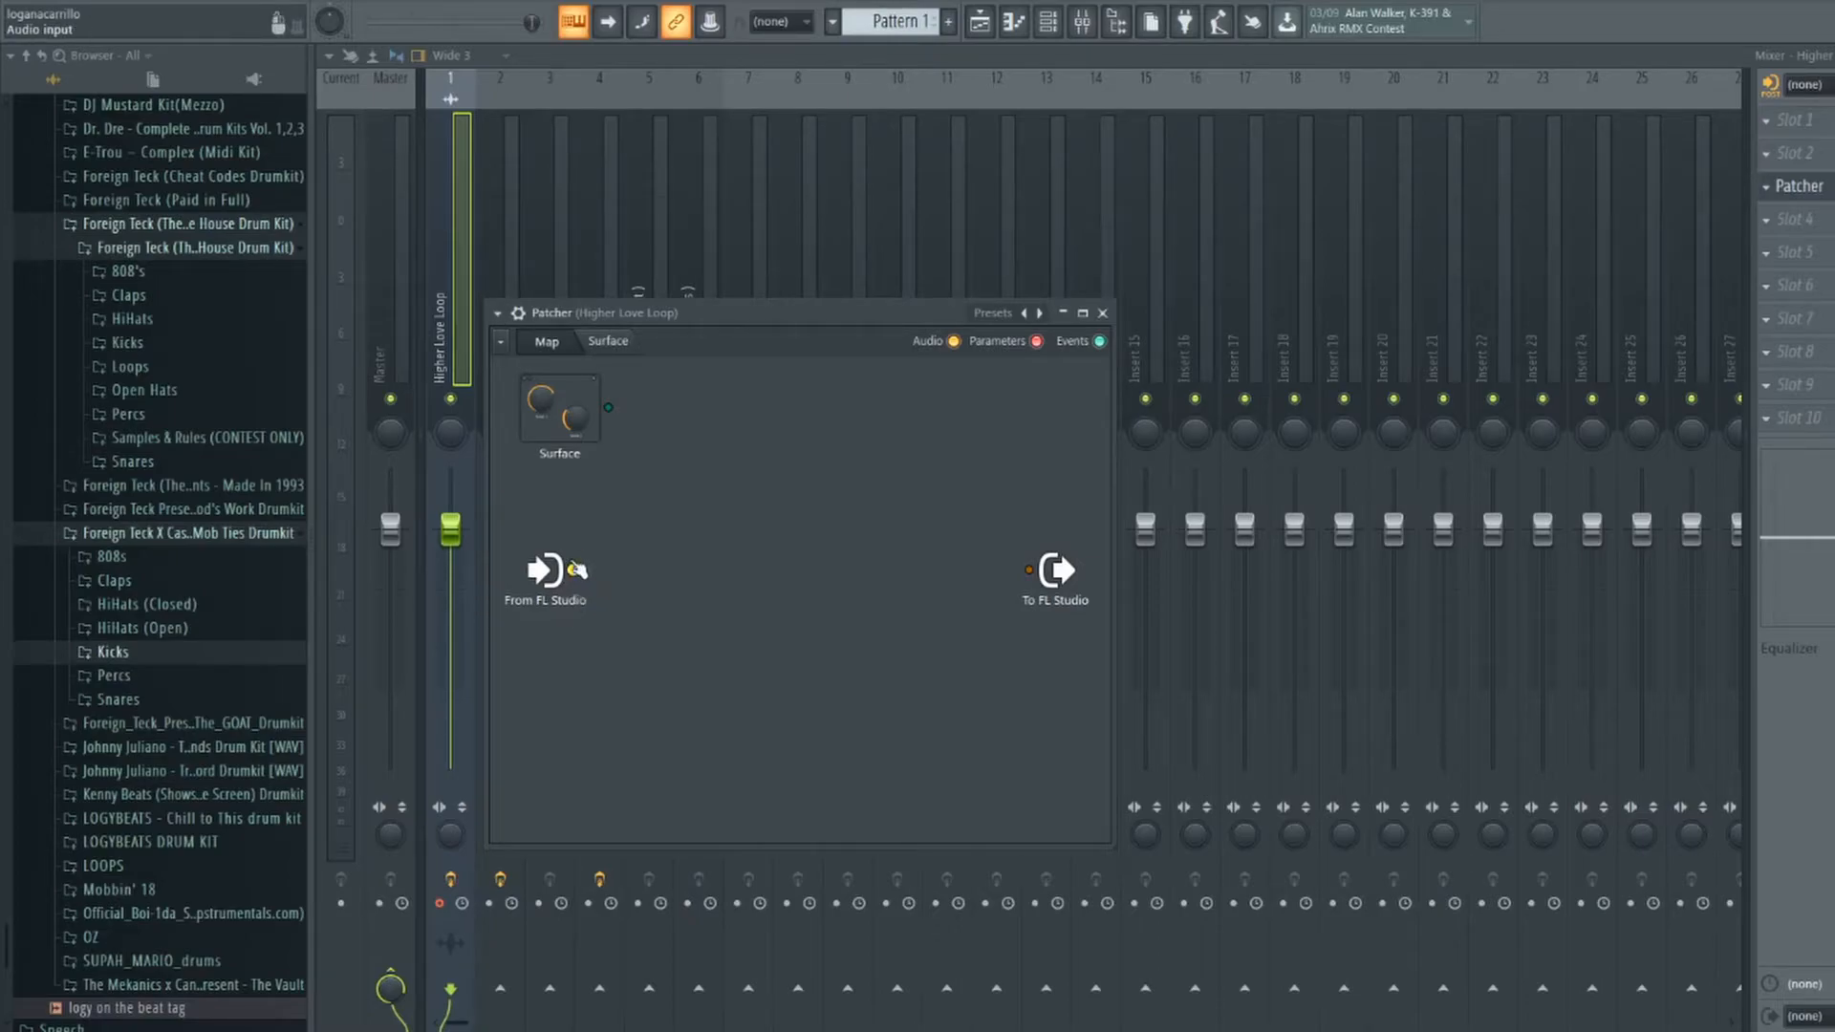
left_click_drag(662, 312, 797, 256)
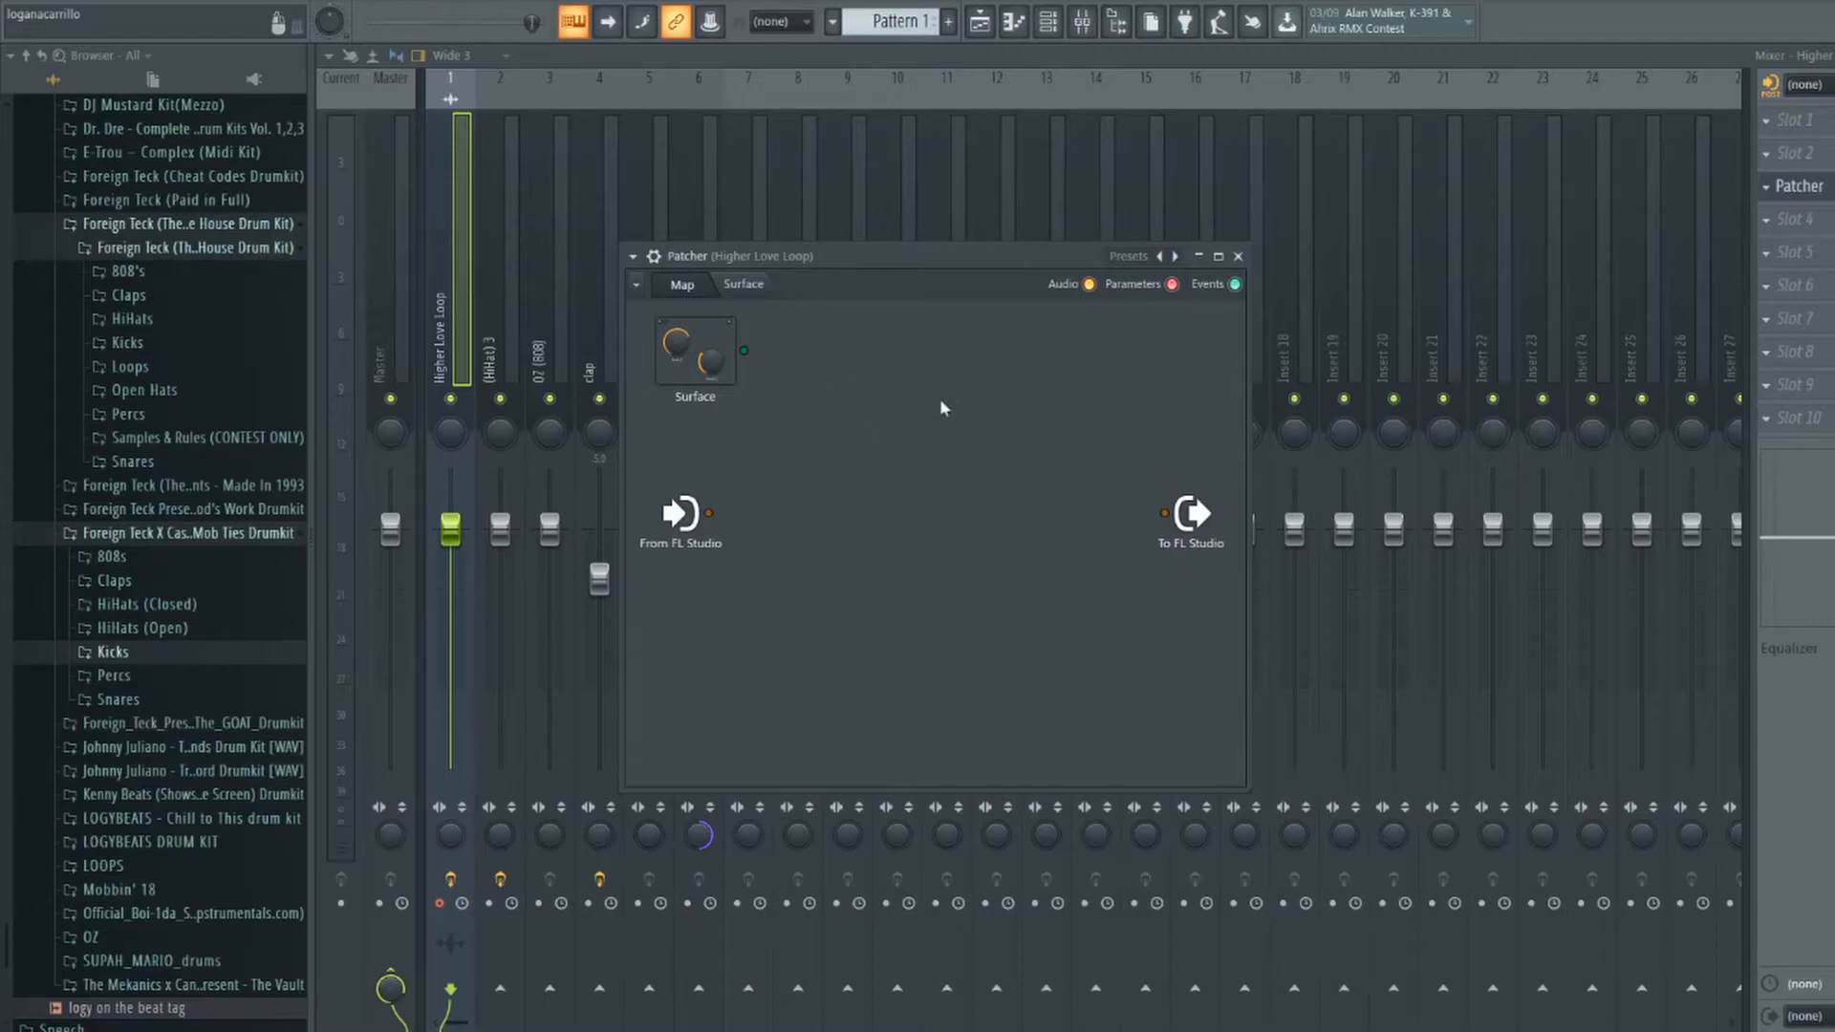
Load the Humanizer preset in Patcher on the Higher Love Loop mixer track.
left_click(635, 258)
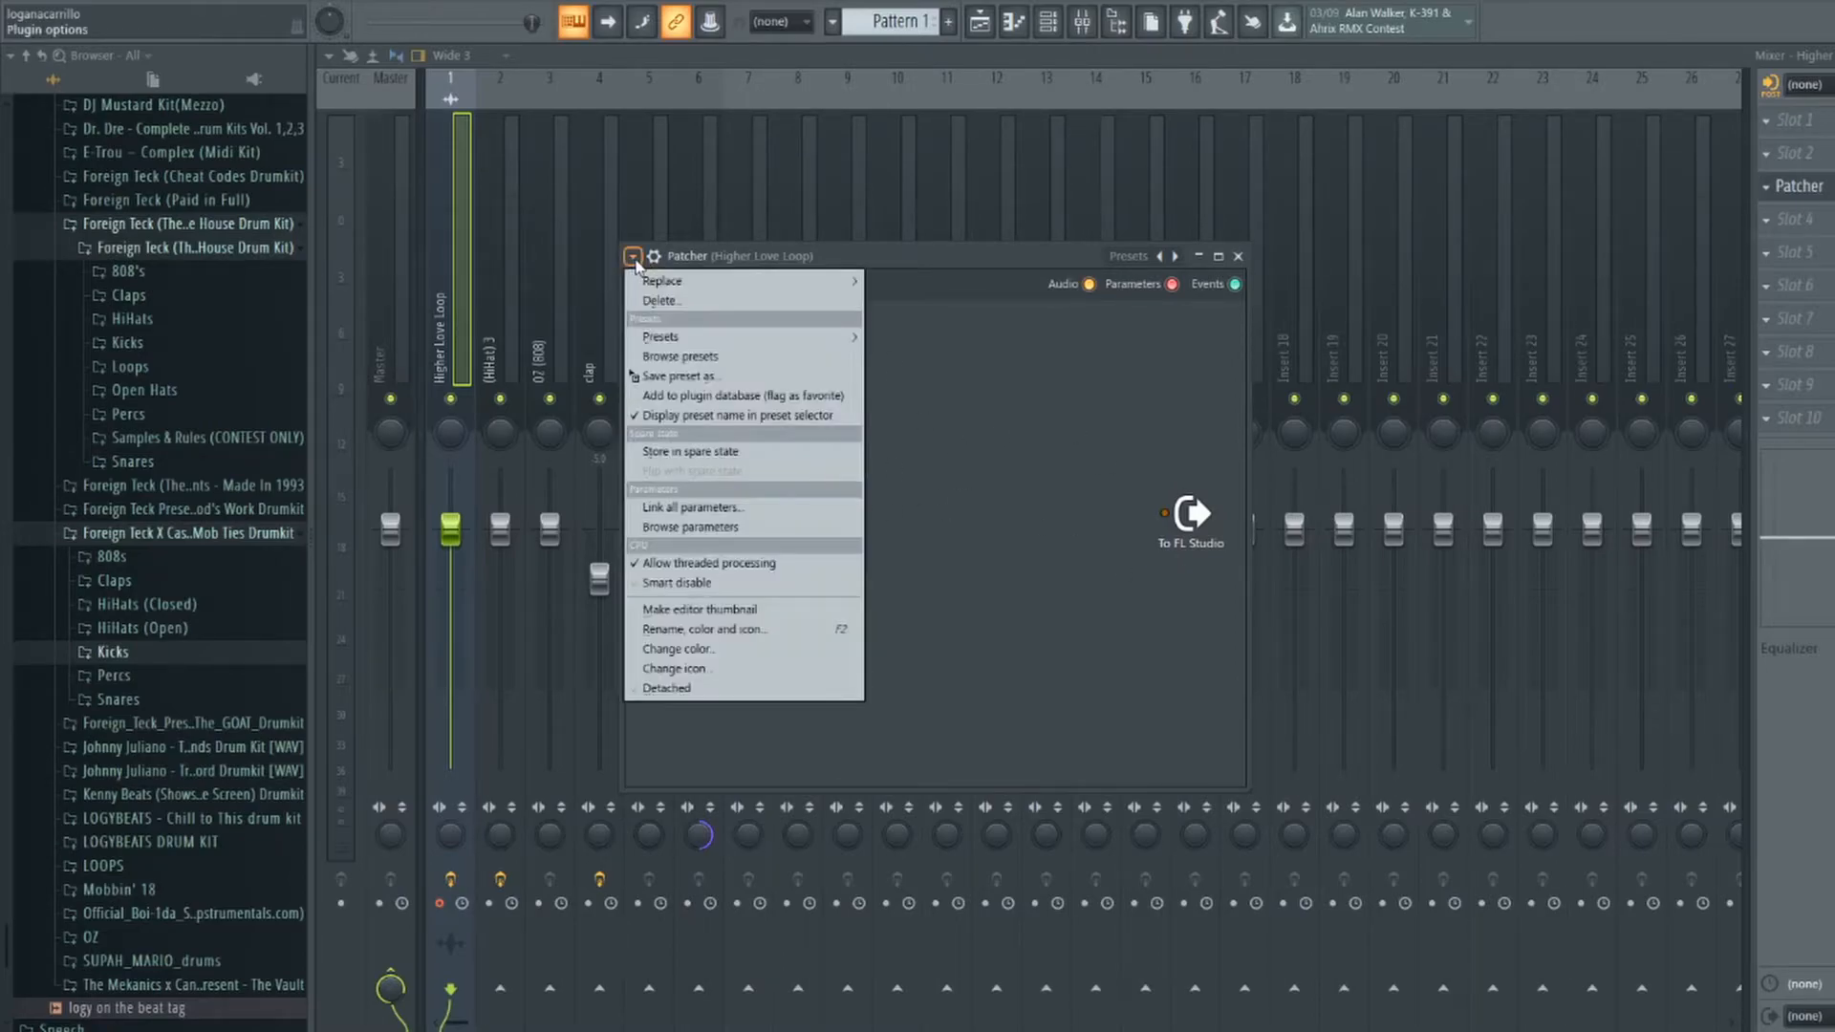
mouse_move(695, 343)
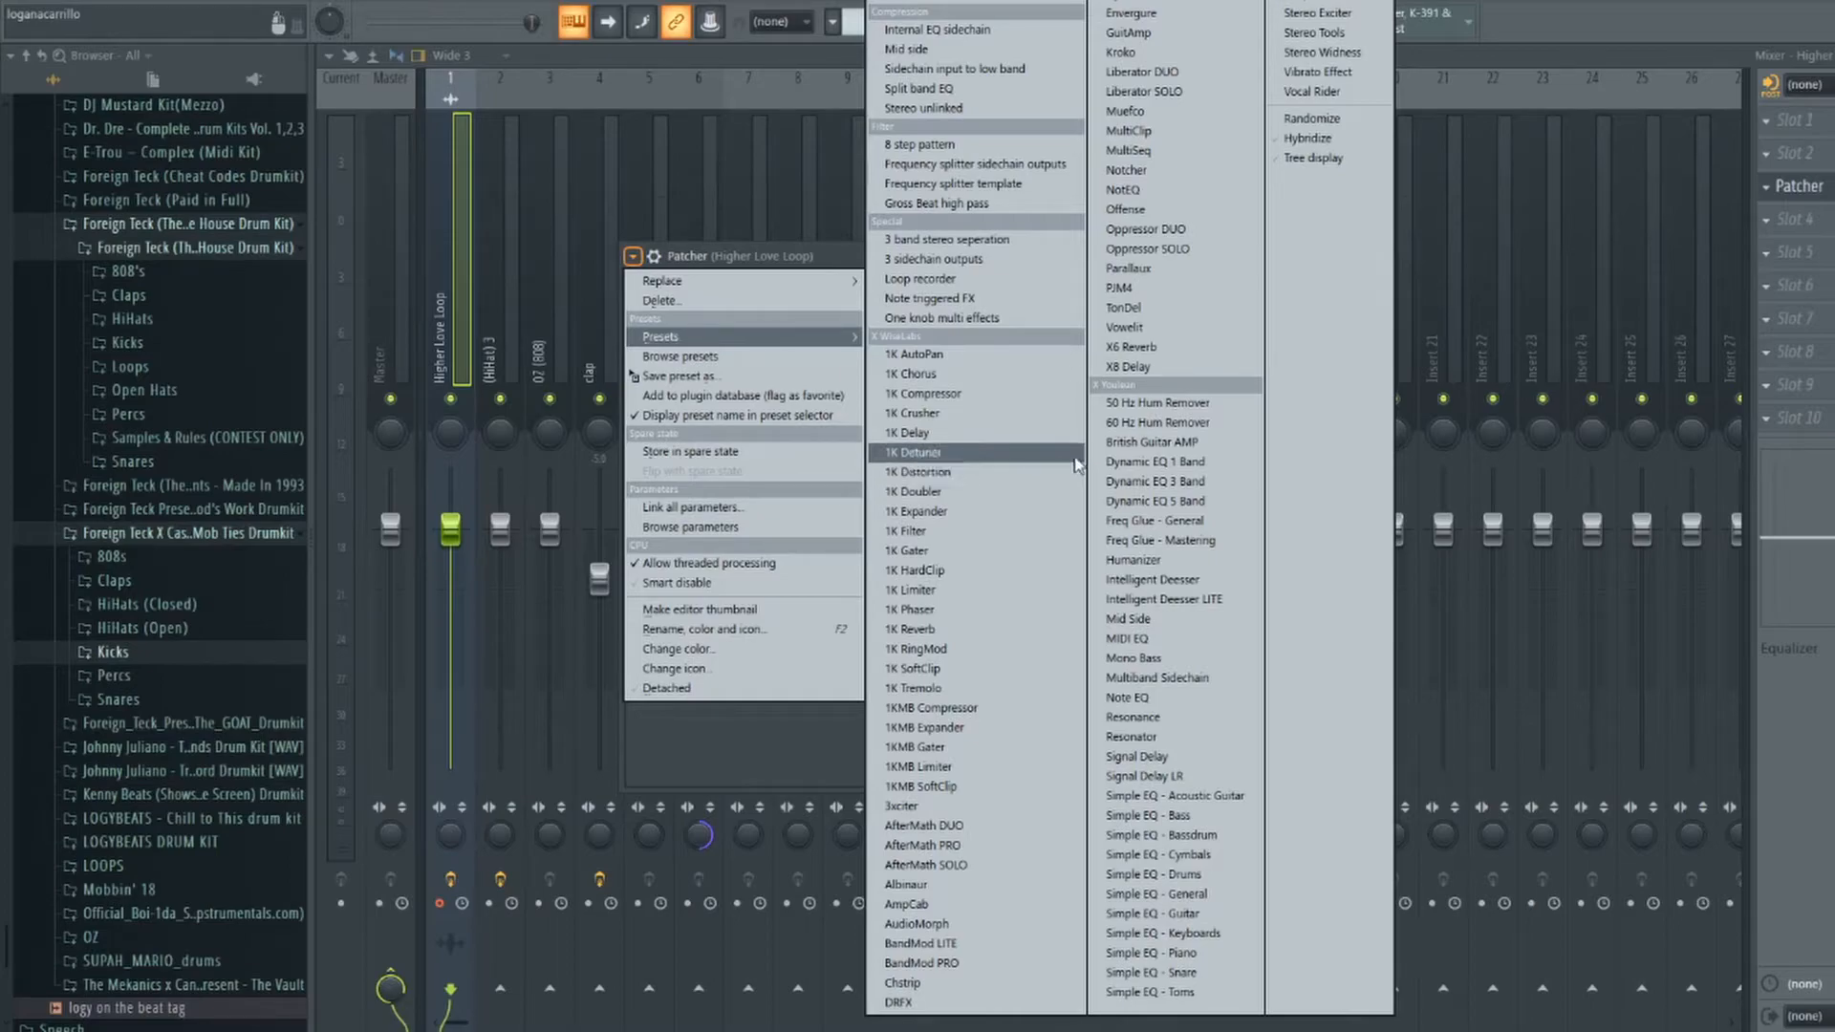
key("h")
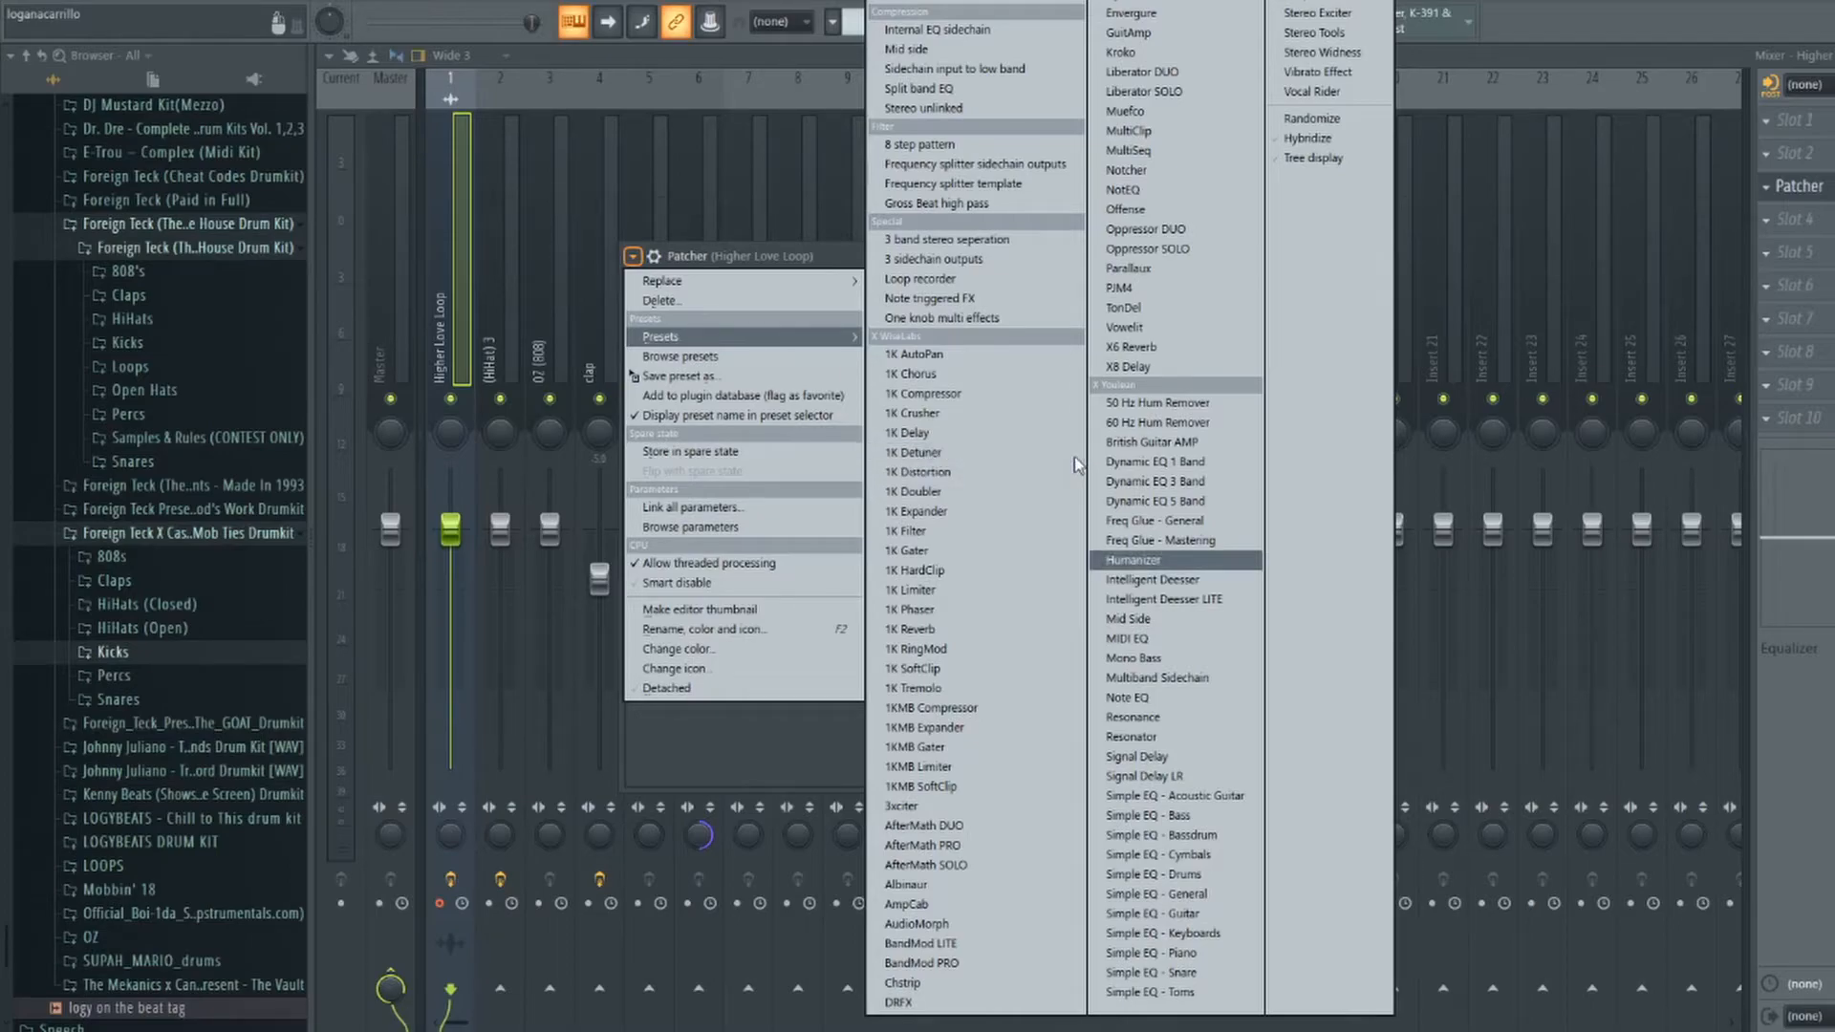
left_click(1166, 568)
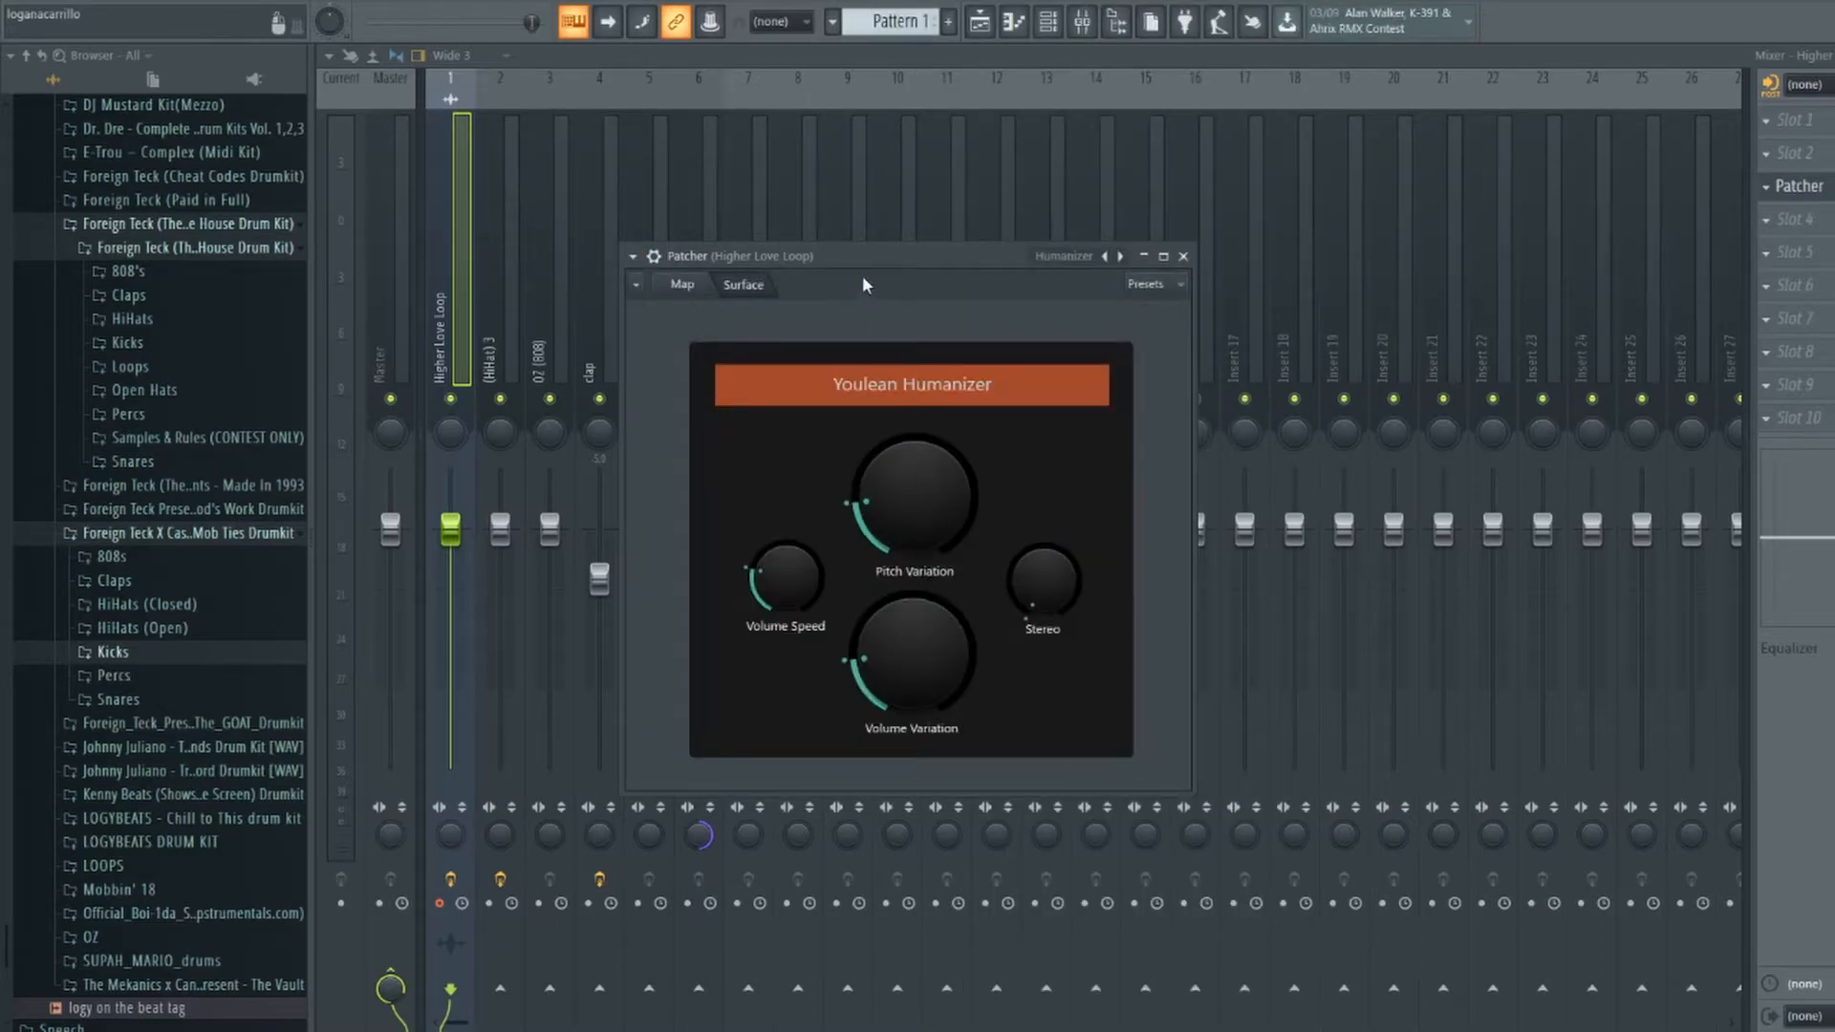
left_click_drag(885, 249, 970, 195)
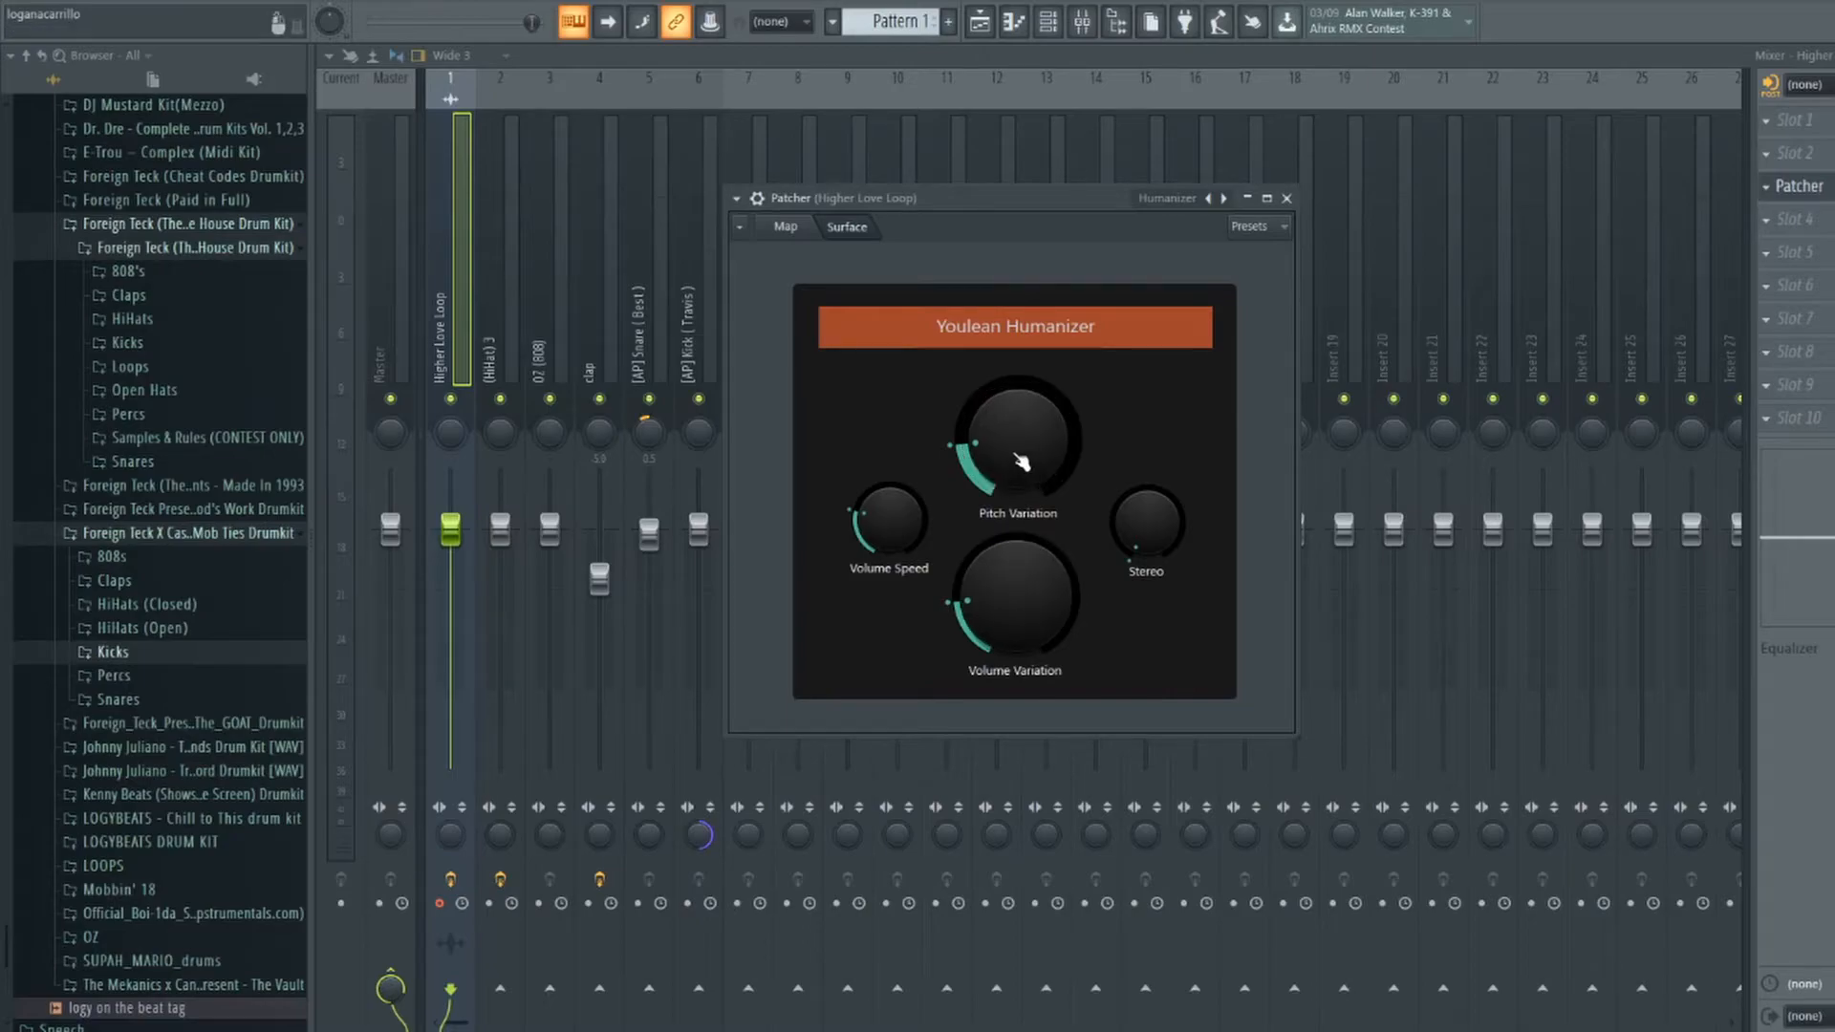
Solo the Higher Love Loop mixer track and route the melody chop channel to mixer track 1, checking with playback.
right_click(451, 399)
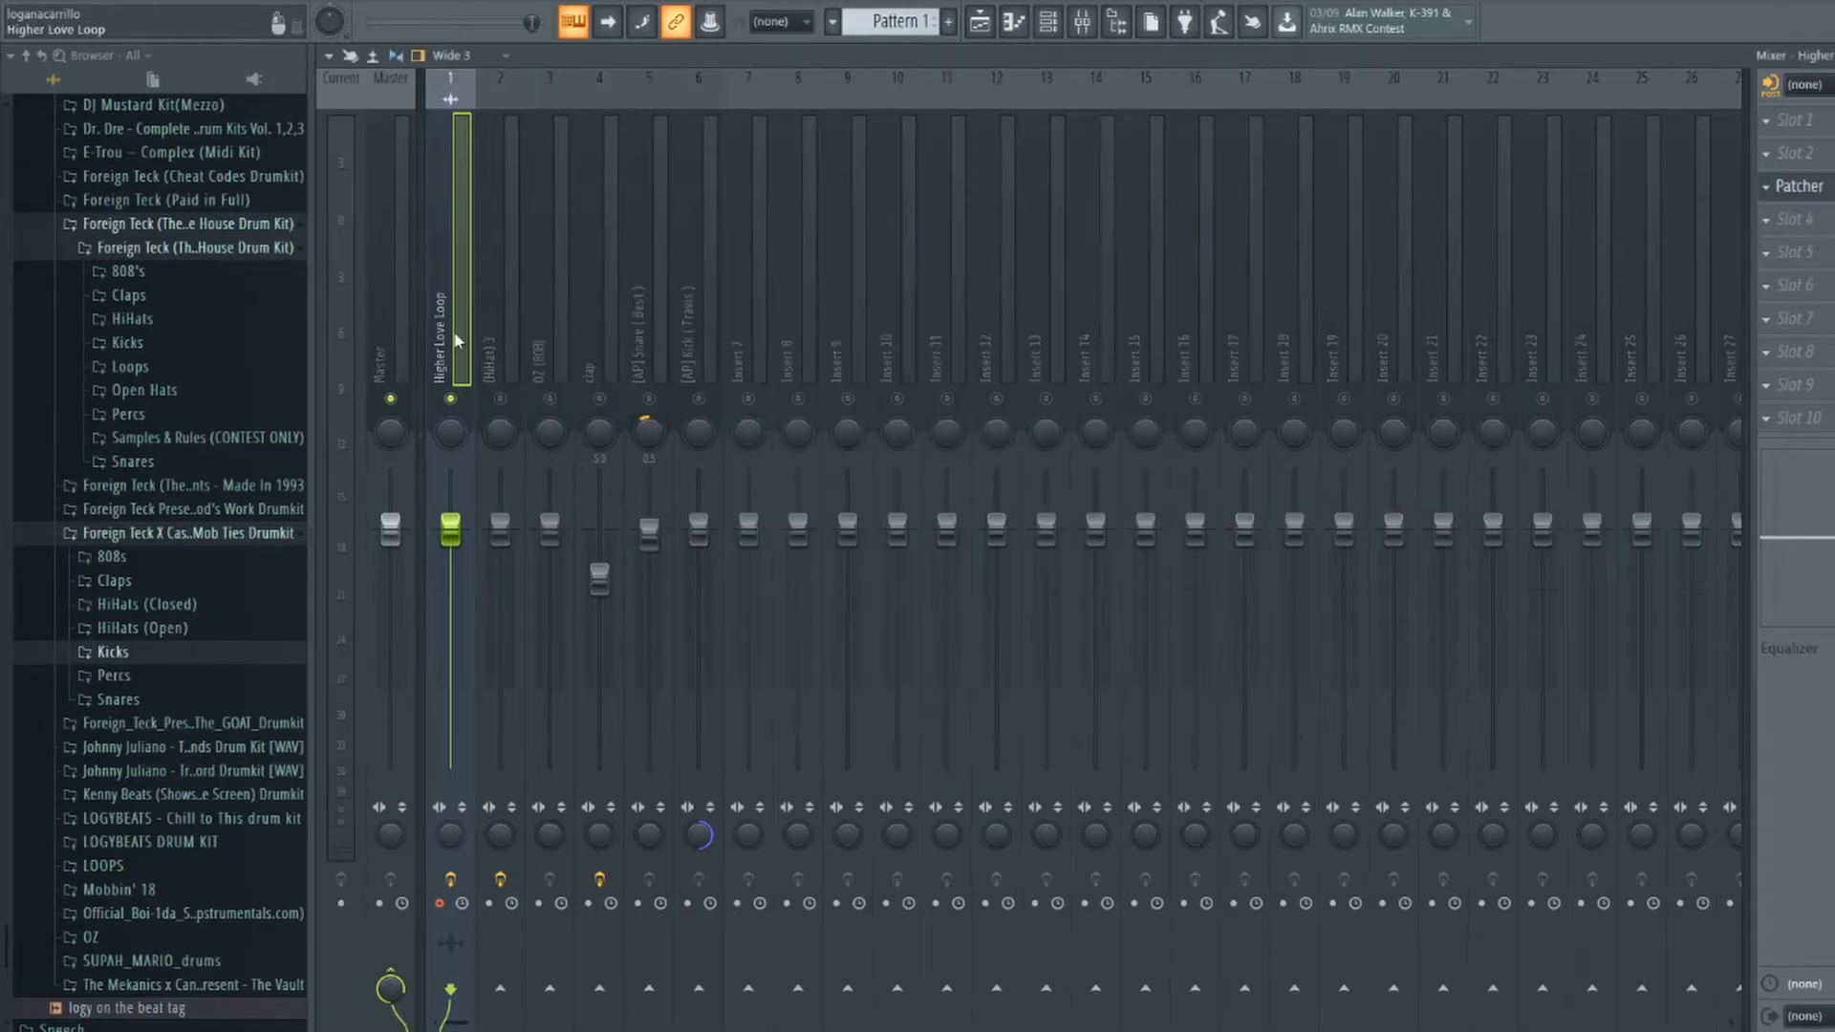
left_click(1048, 22)
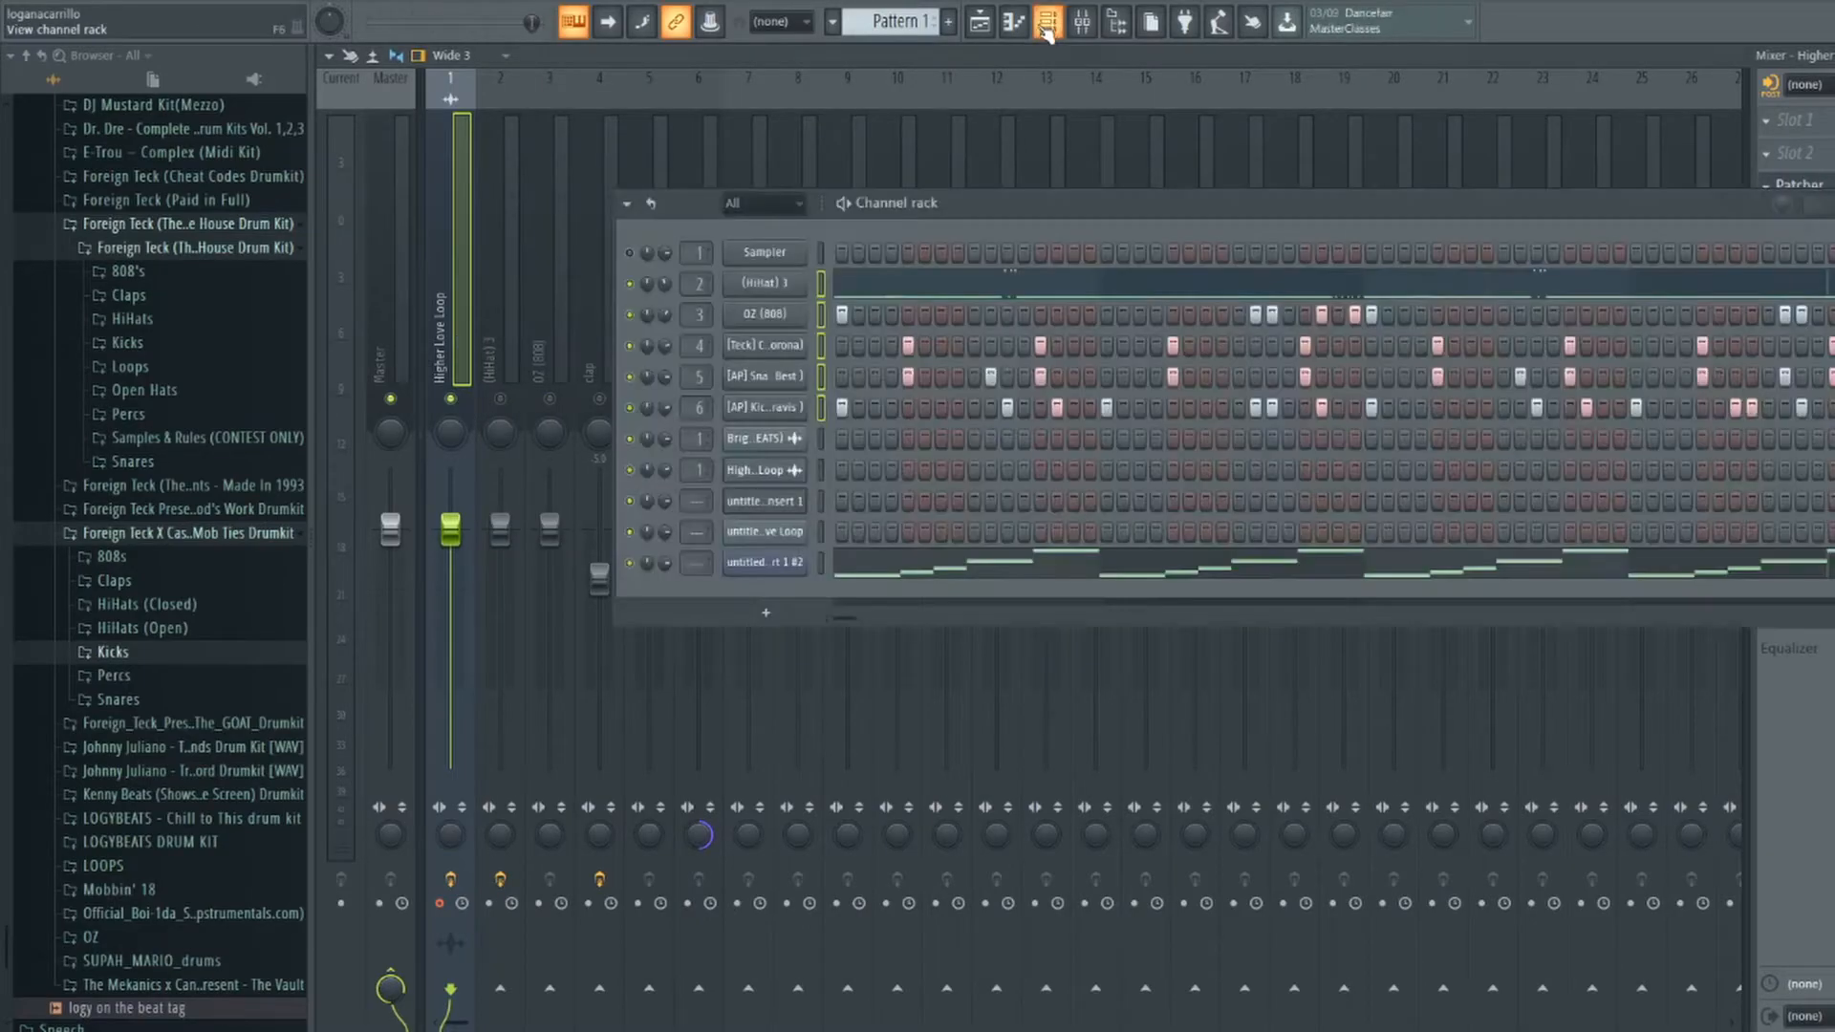
left_click(1629, 61)
left_click(1798, 186)
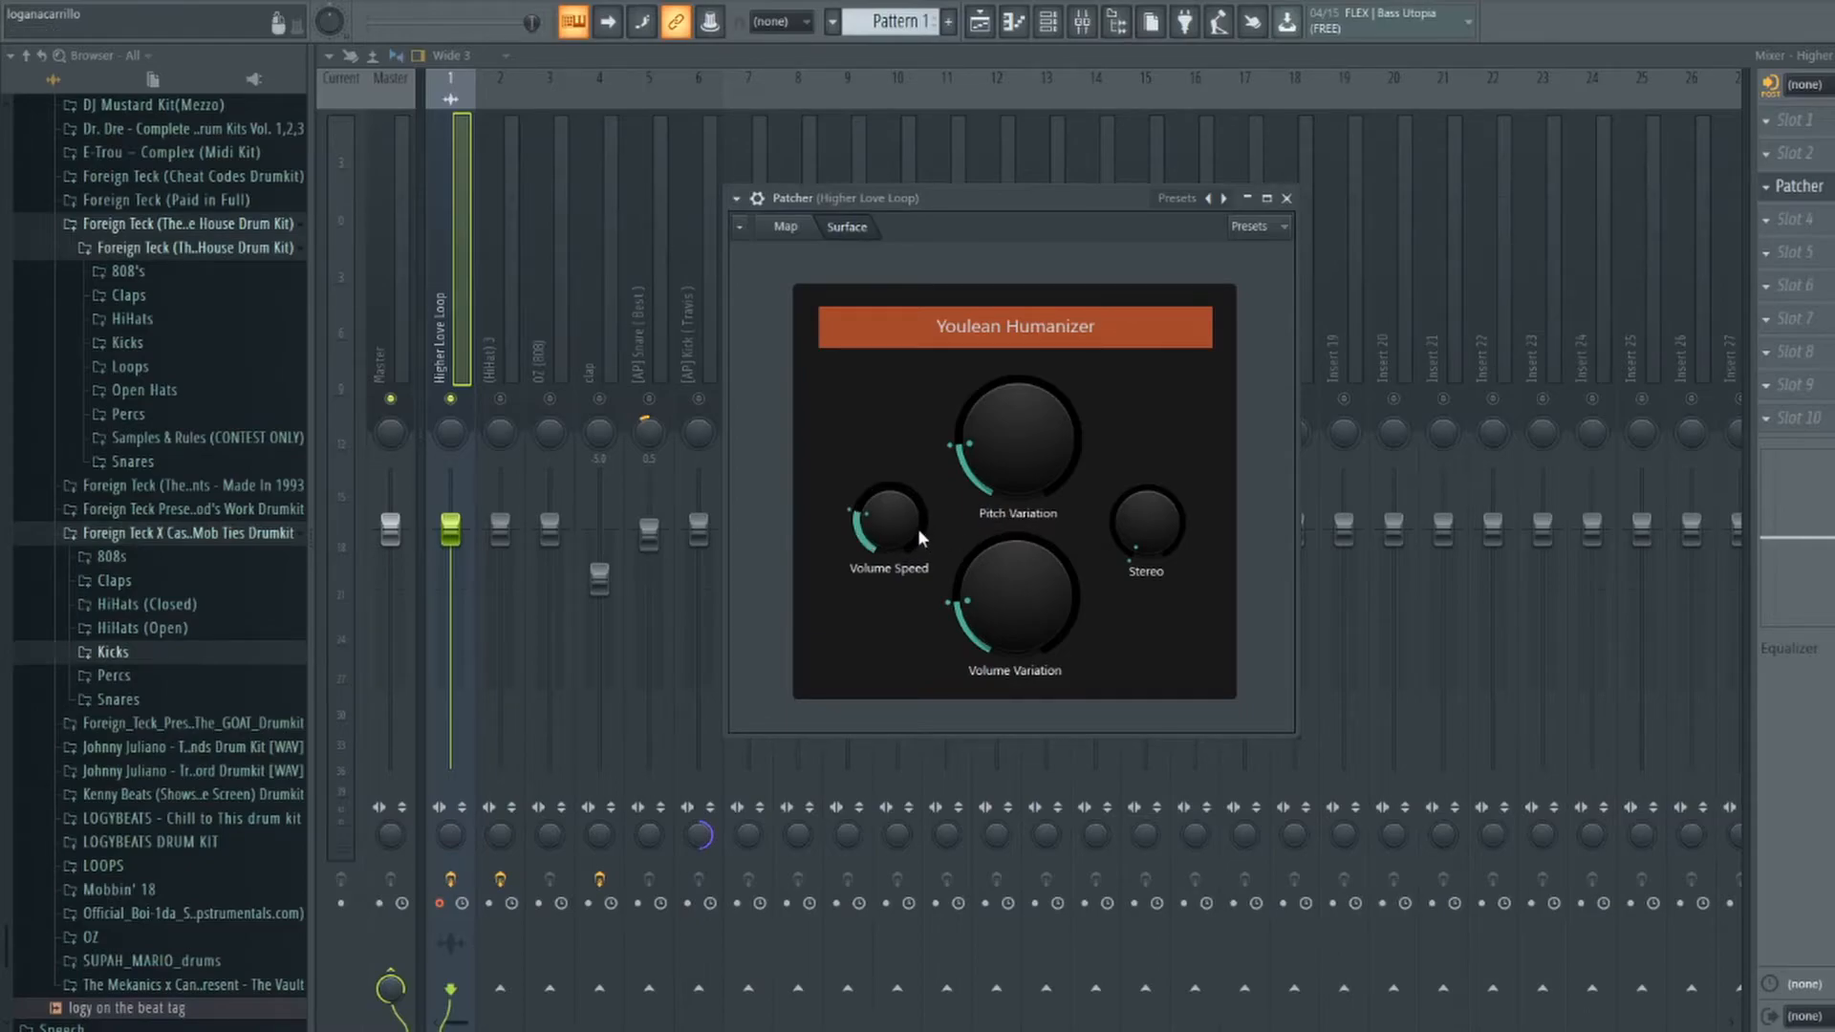
key("F6")
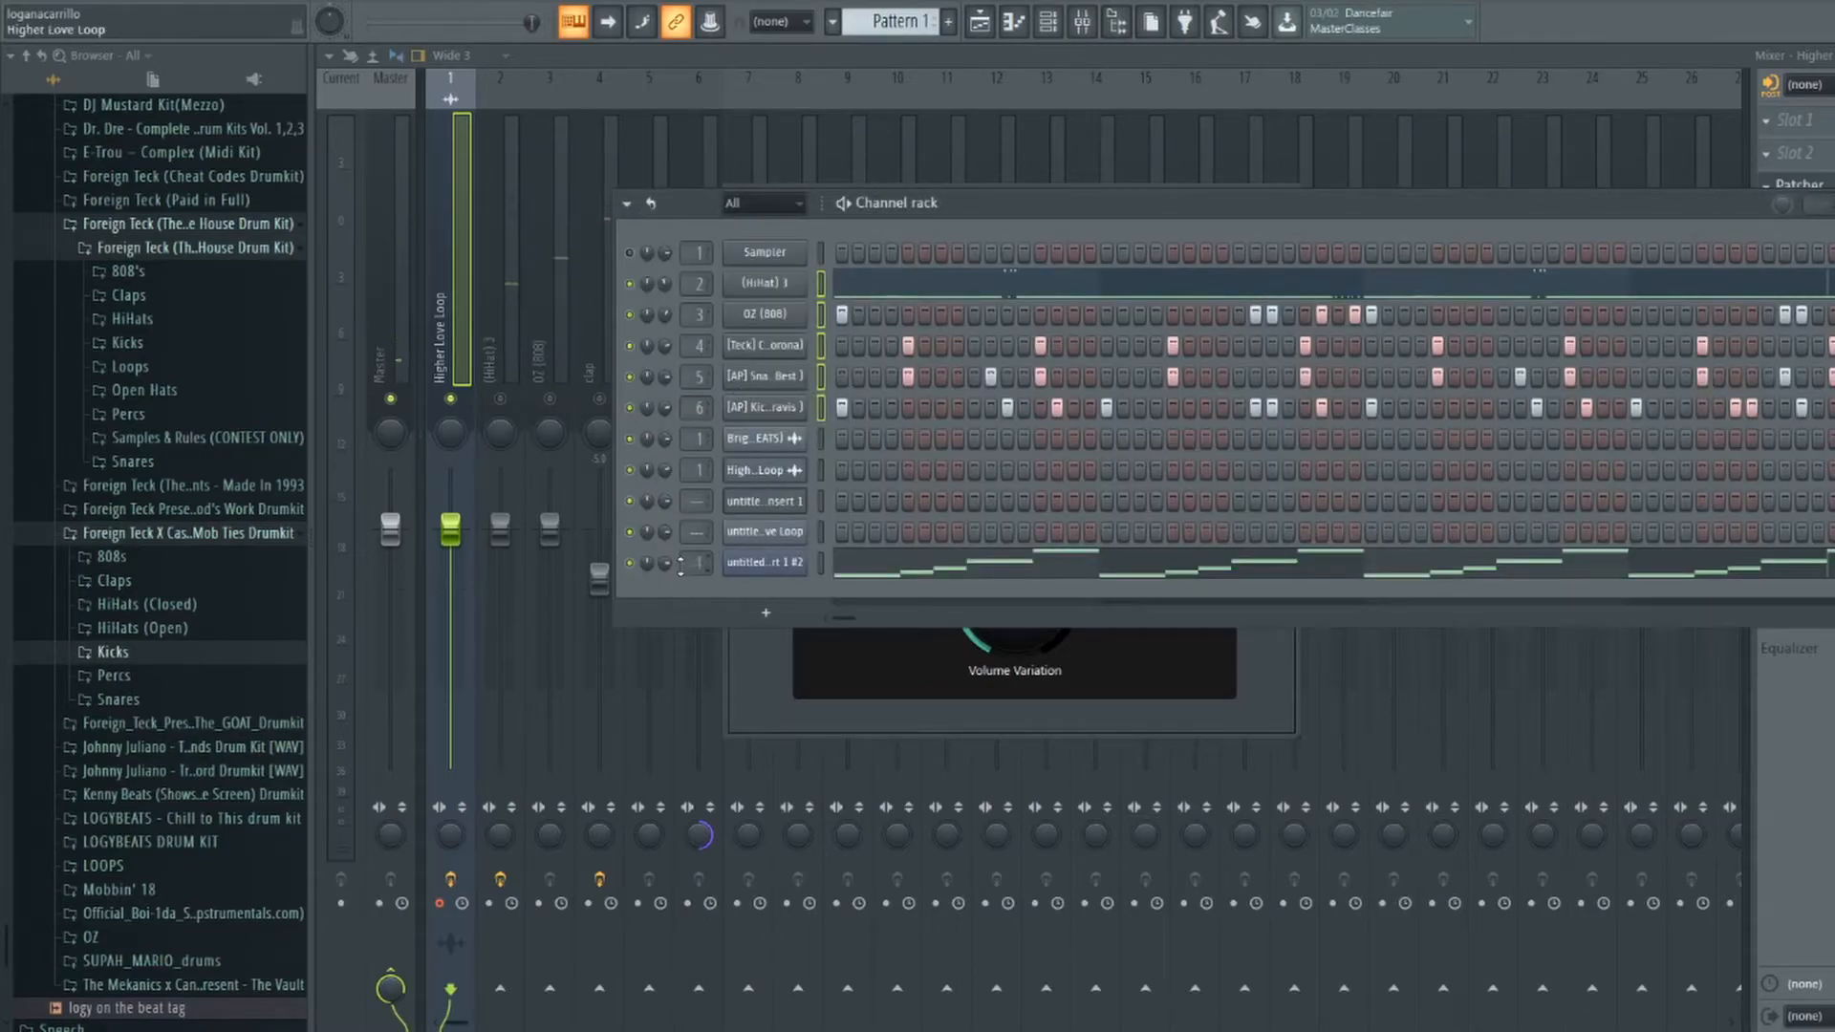
key("space")
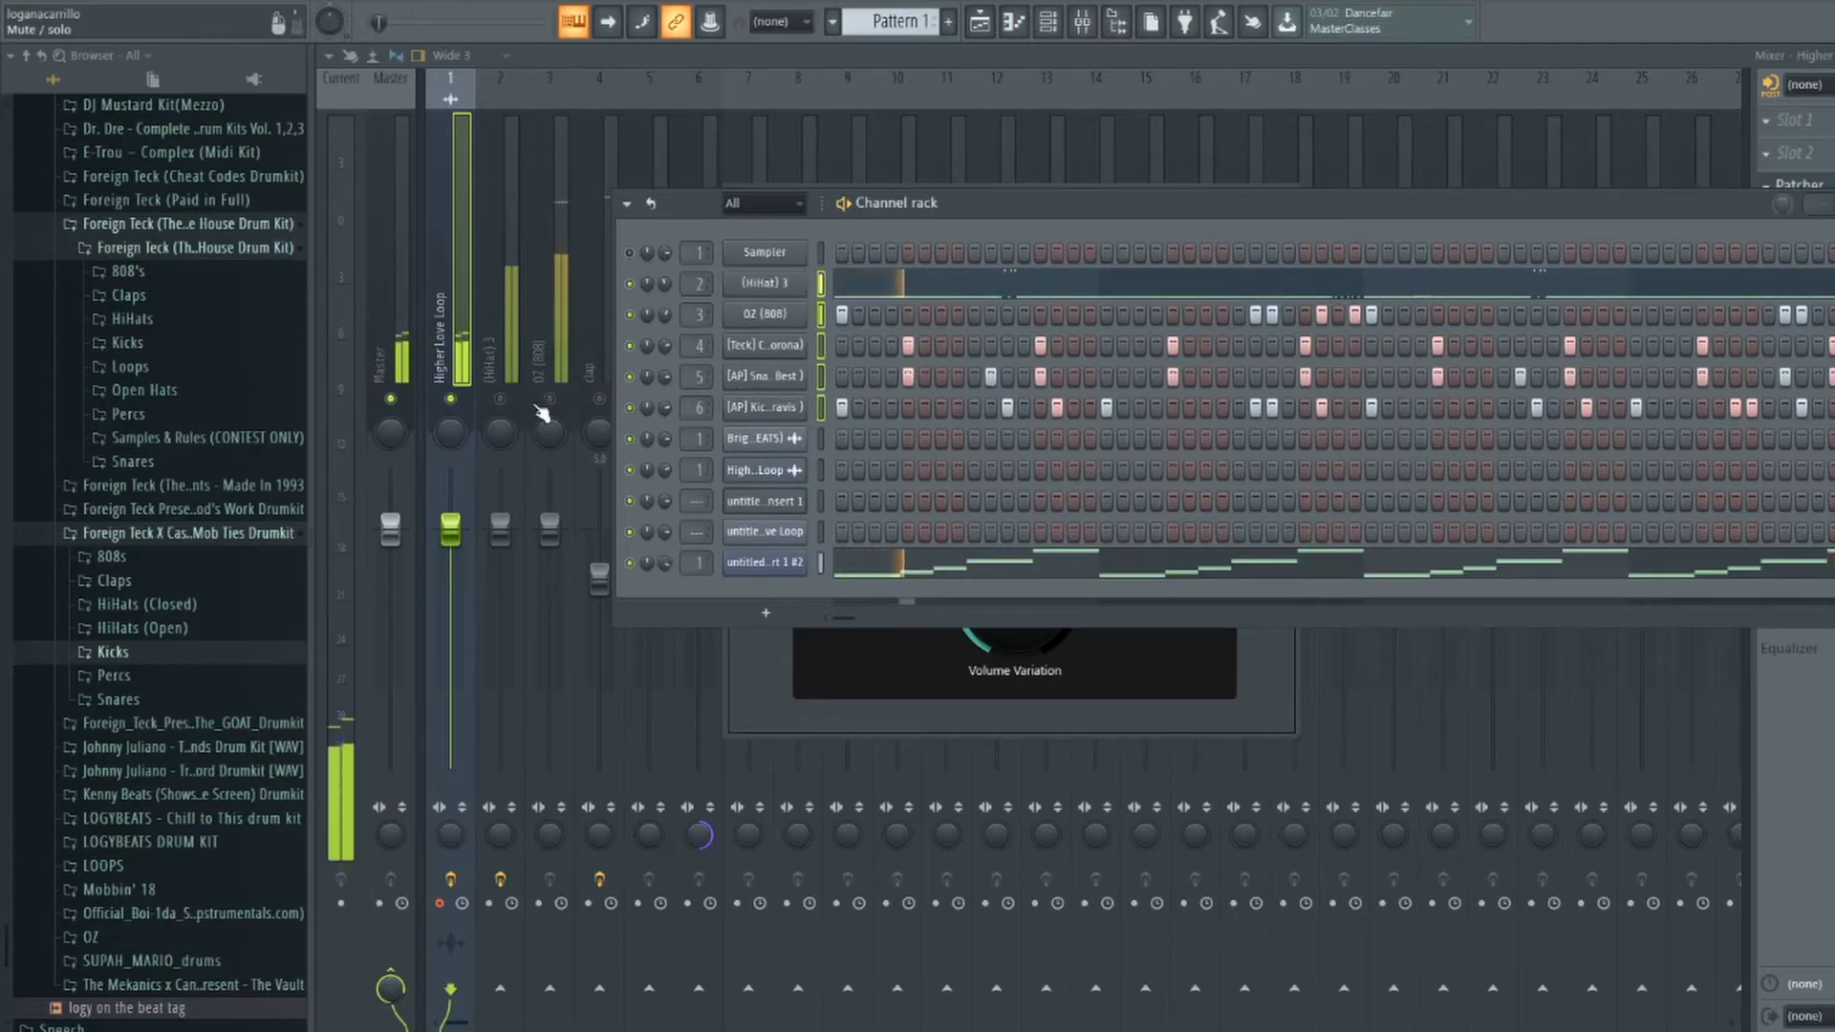
Adjust the Humanizer's pitch variation, volume variation and volume speed in Patcher on the Higher Love Loop mixer track.
key("F6")
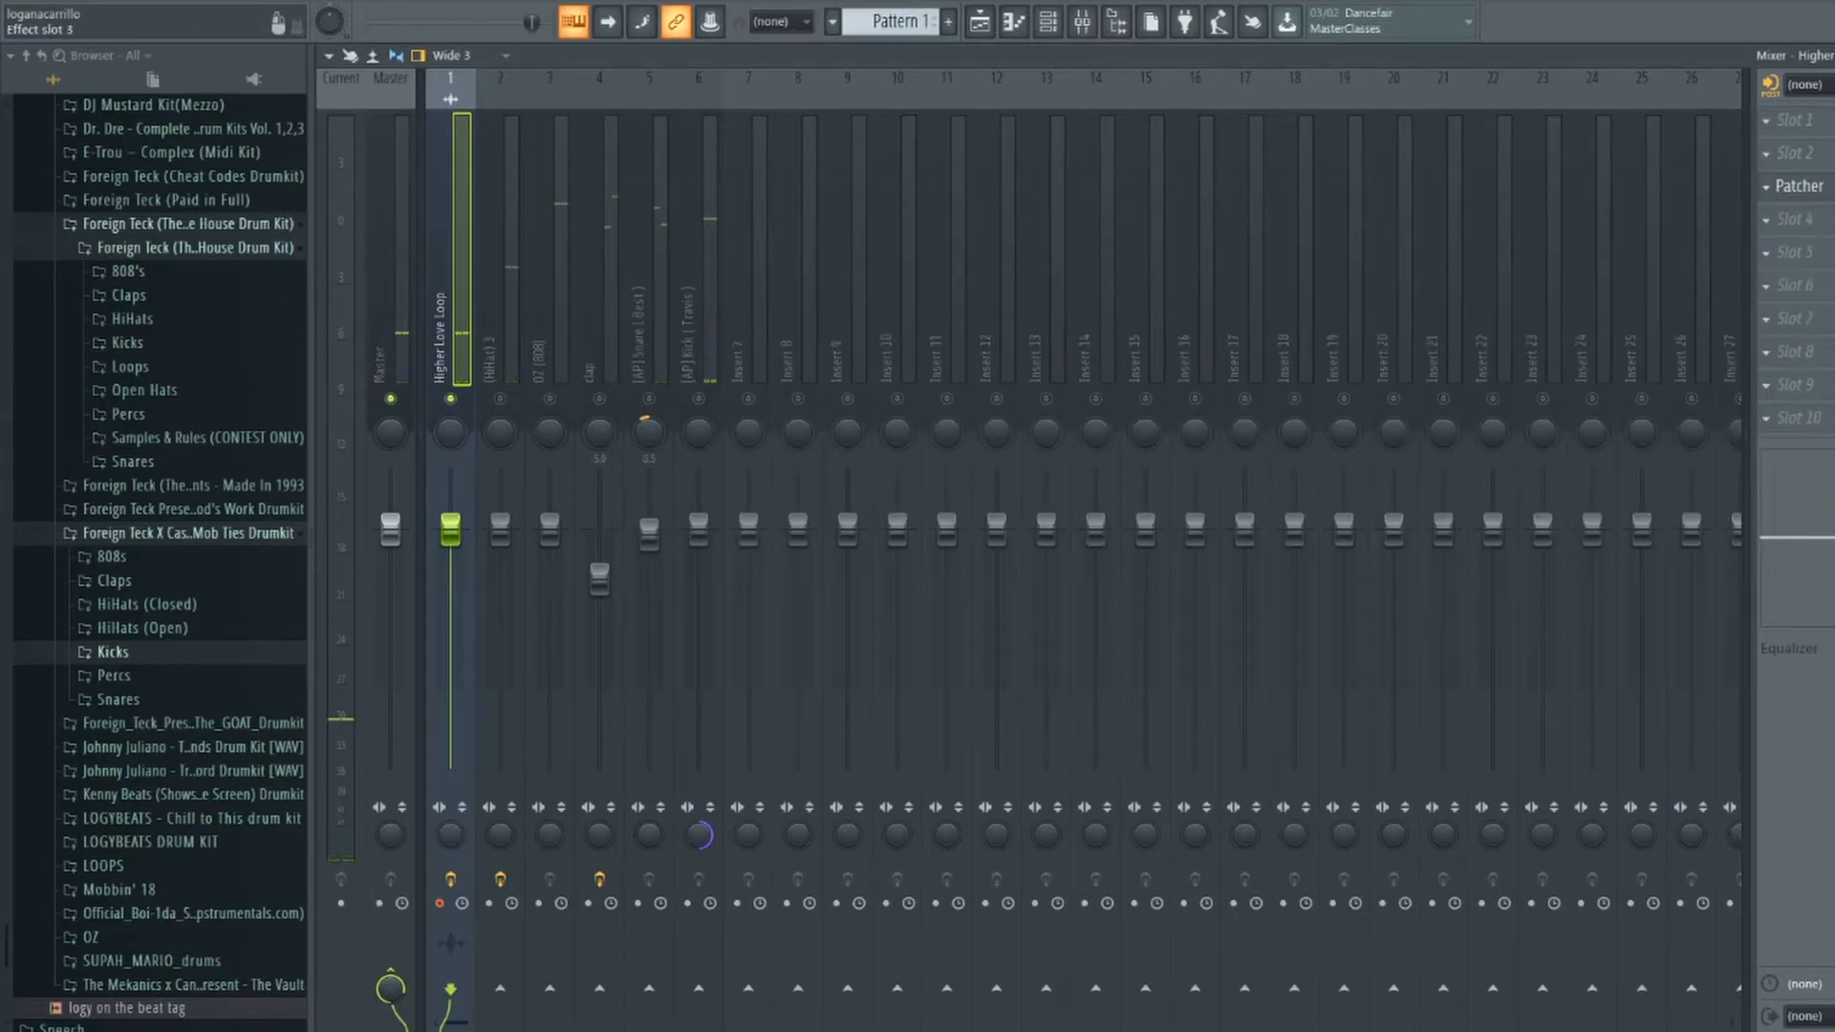
left_click(1800, 186)
left_click_drag(1028, 438, 1023, 552)
left_click_drag(1010, 447, 1010, 440)
left_click_drag(1013, 585, 1013, 588)
left_click_drag(1013, 449, 1013, 438)
left_click_drag(897, 525, 896, 536)
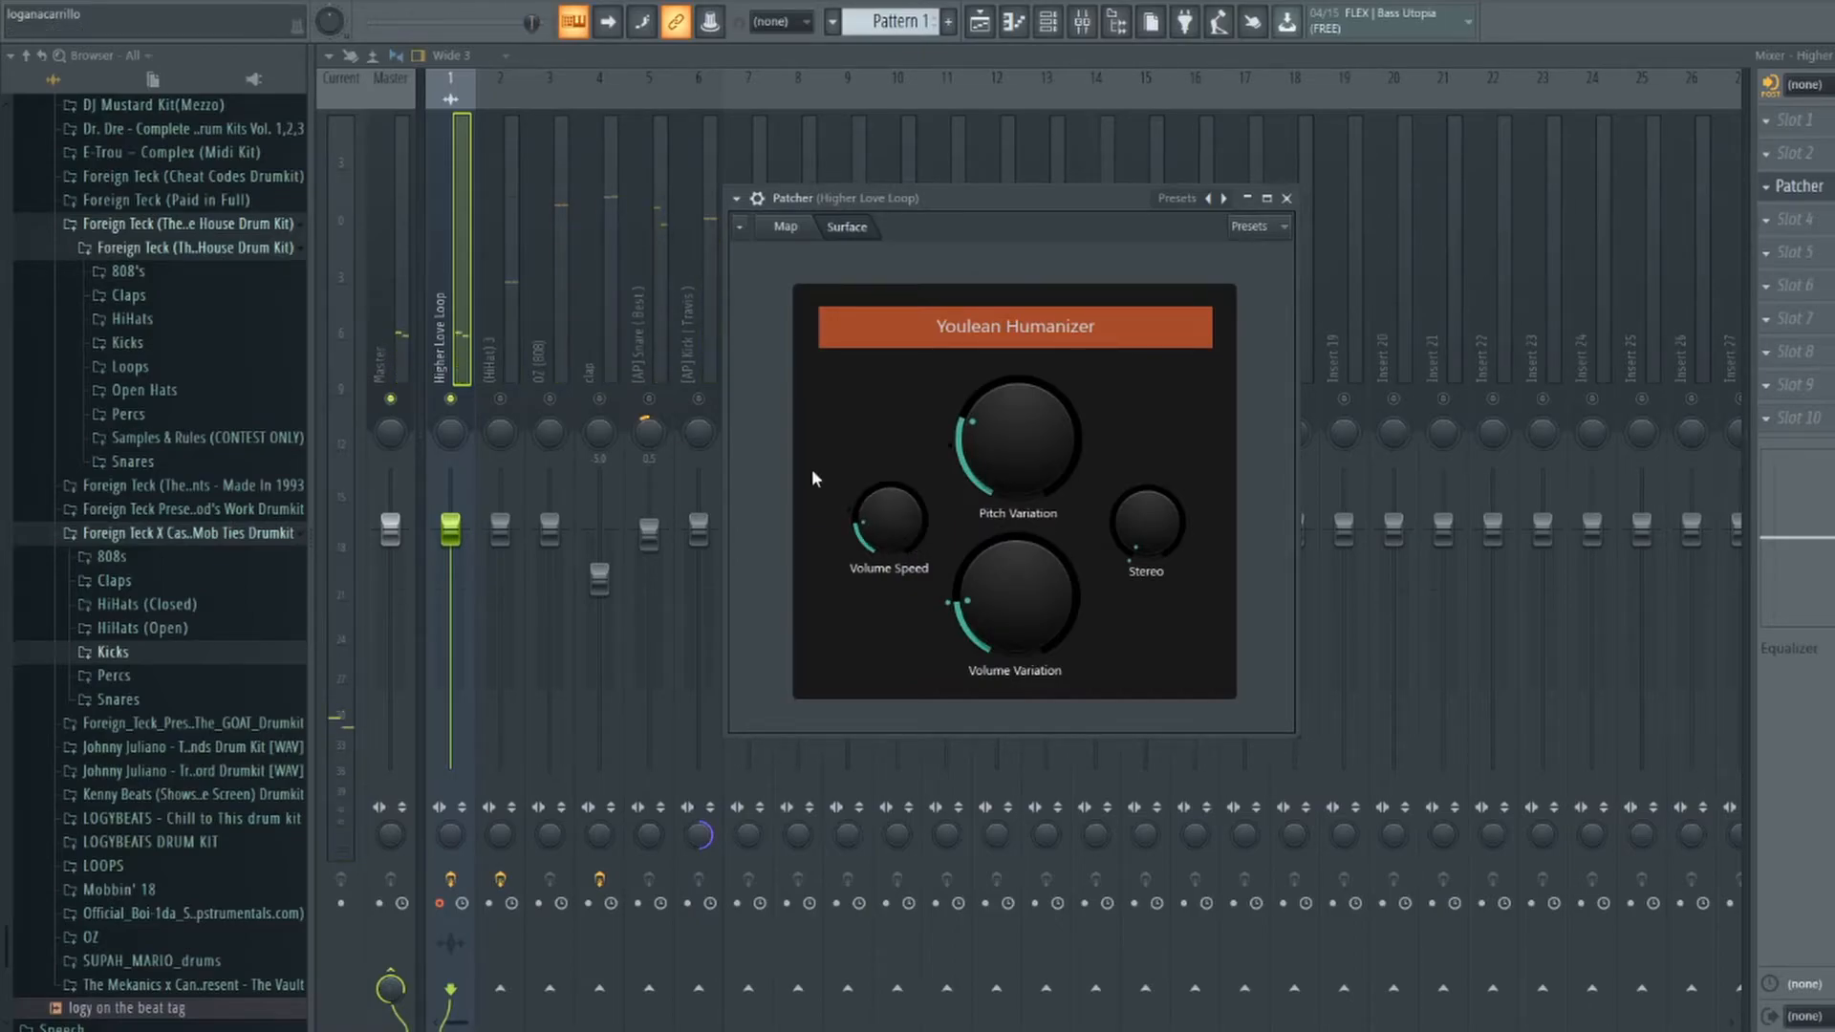
left_click_drag(1088, 448, 1029, 475)
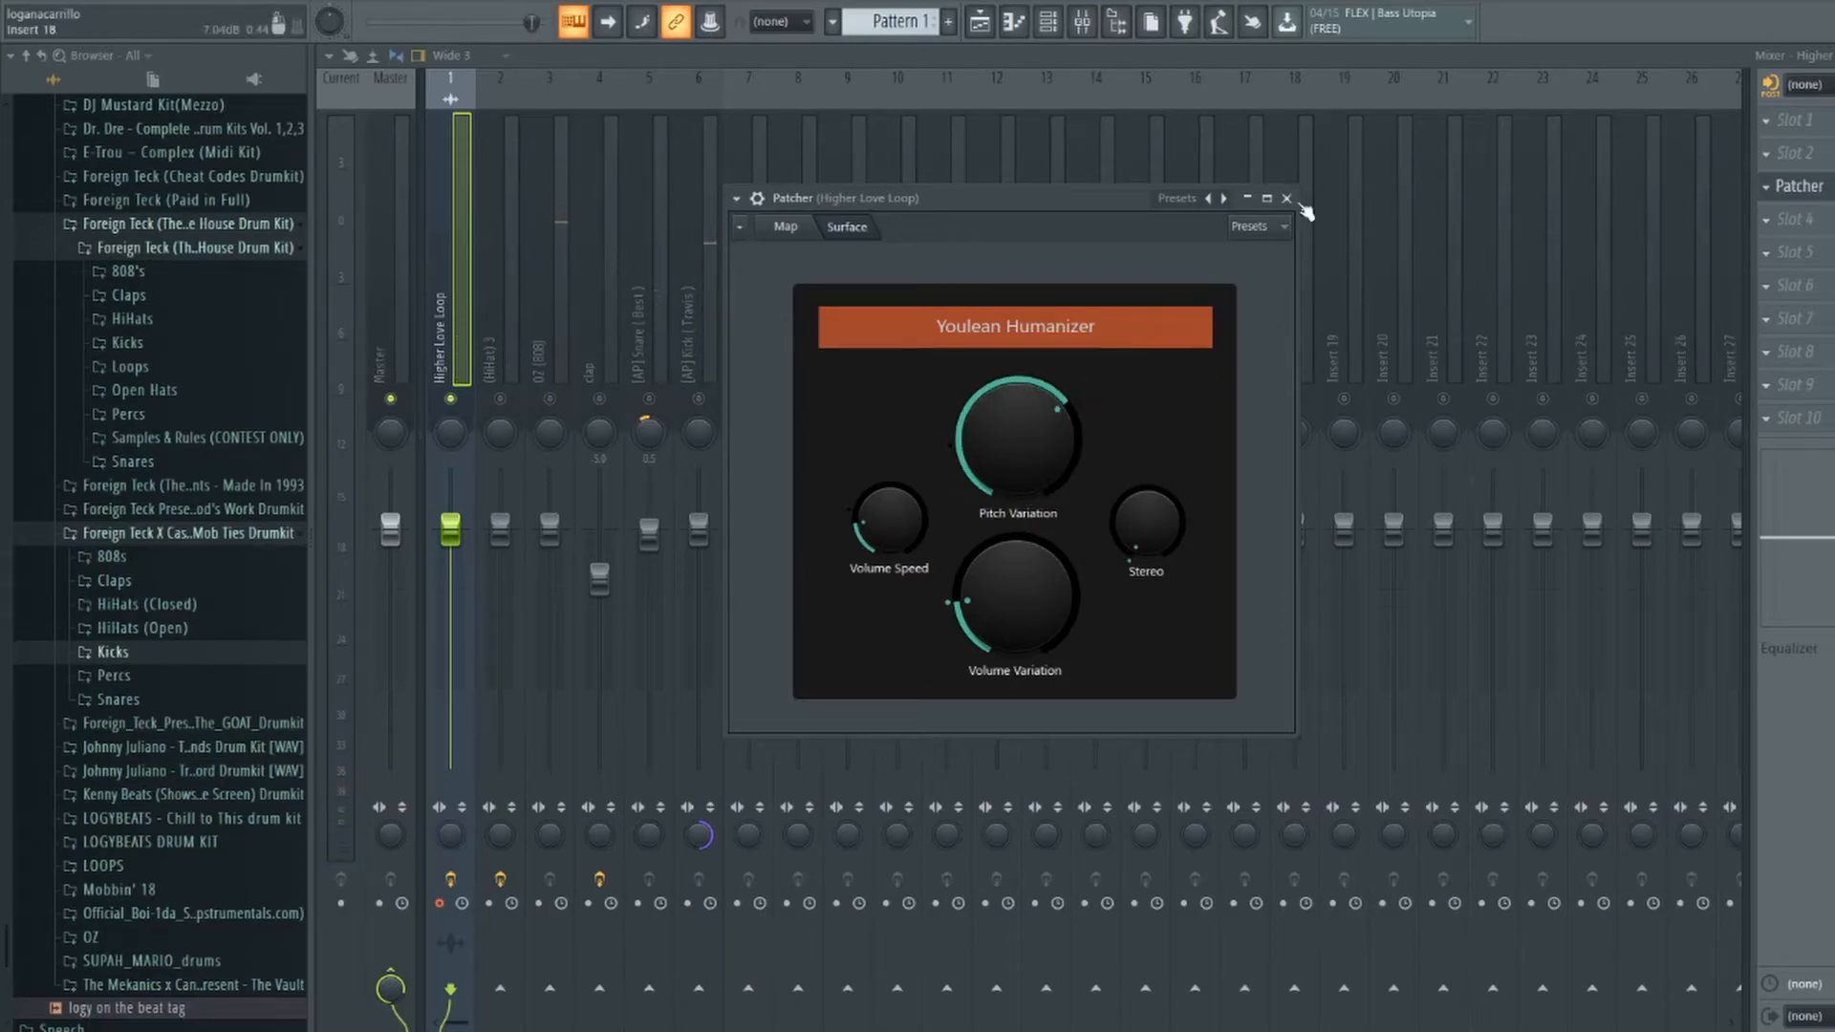
Close Patcher and delete it from the third effect slot of the Higher Love Loop mixer track.
left_click(1287, 198)
left_click(1773, 194)
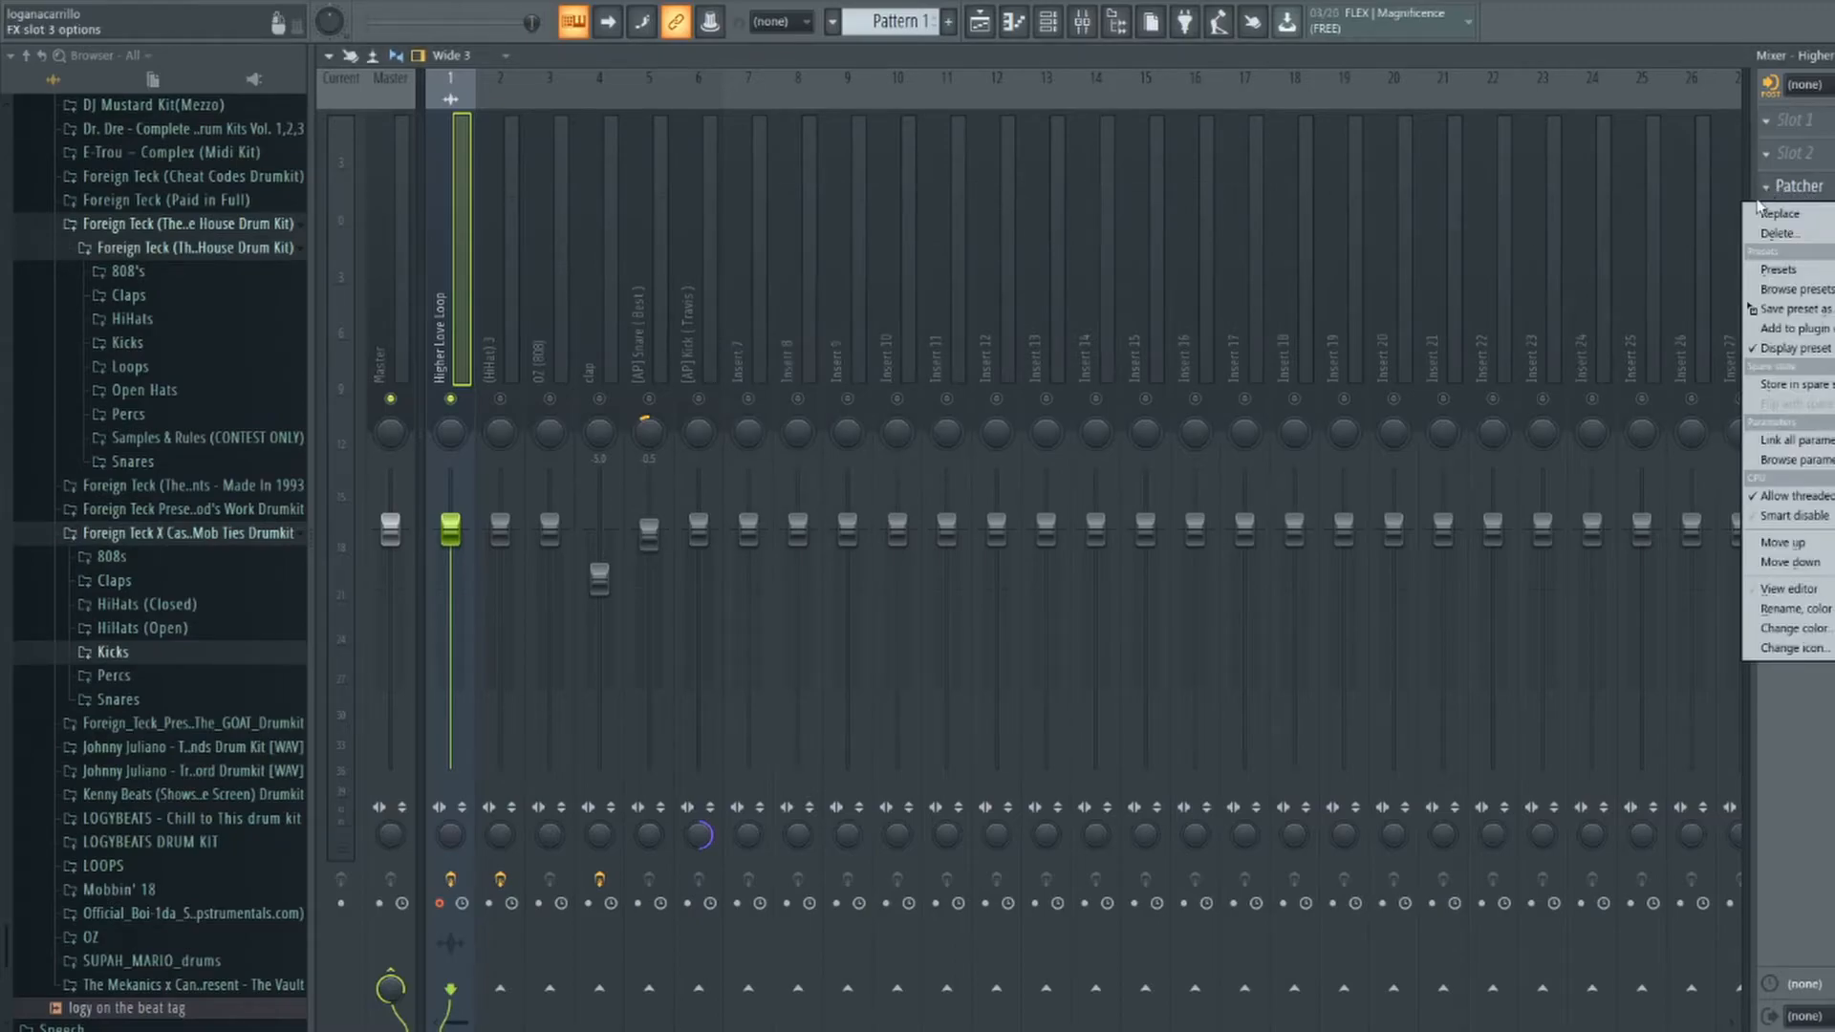
left_click(1778, 236)
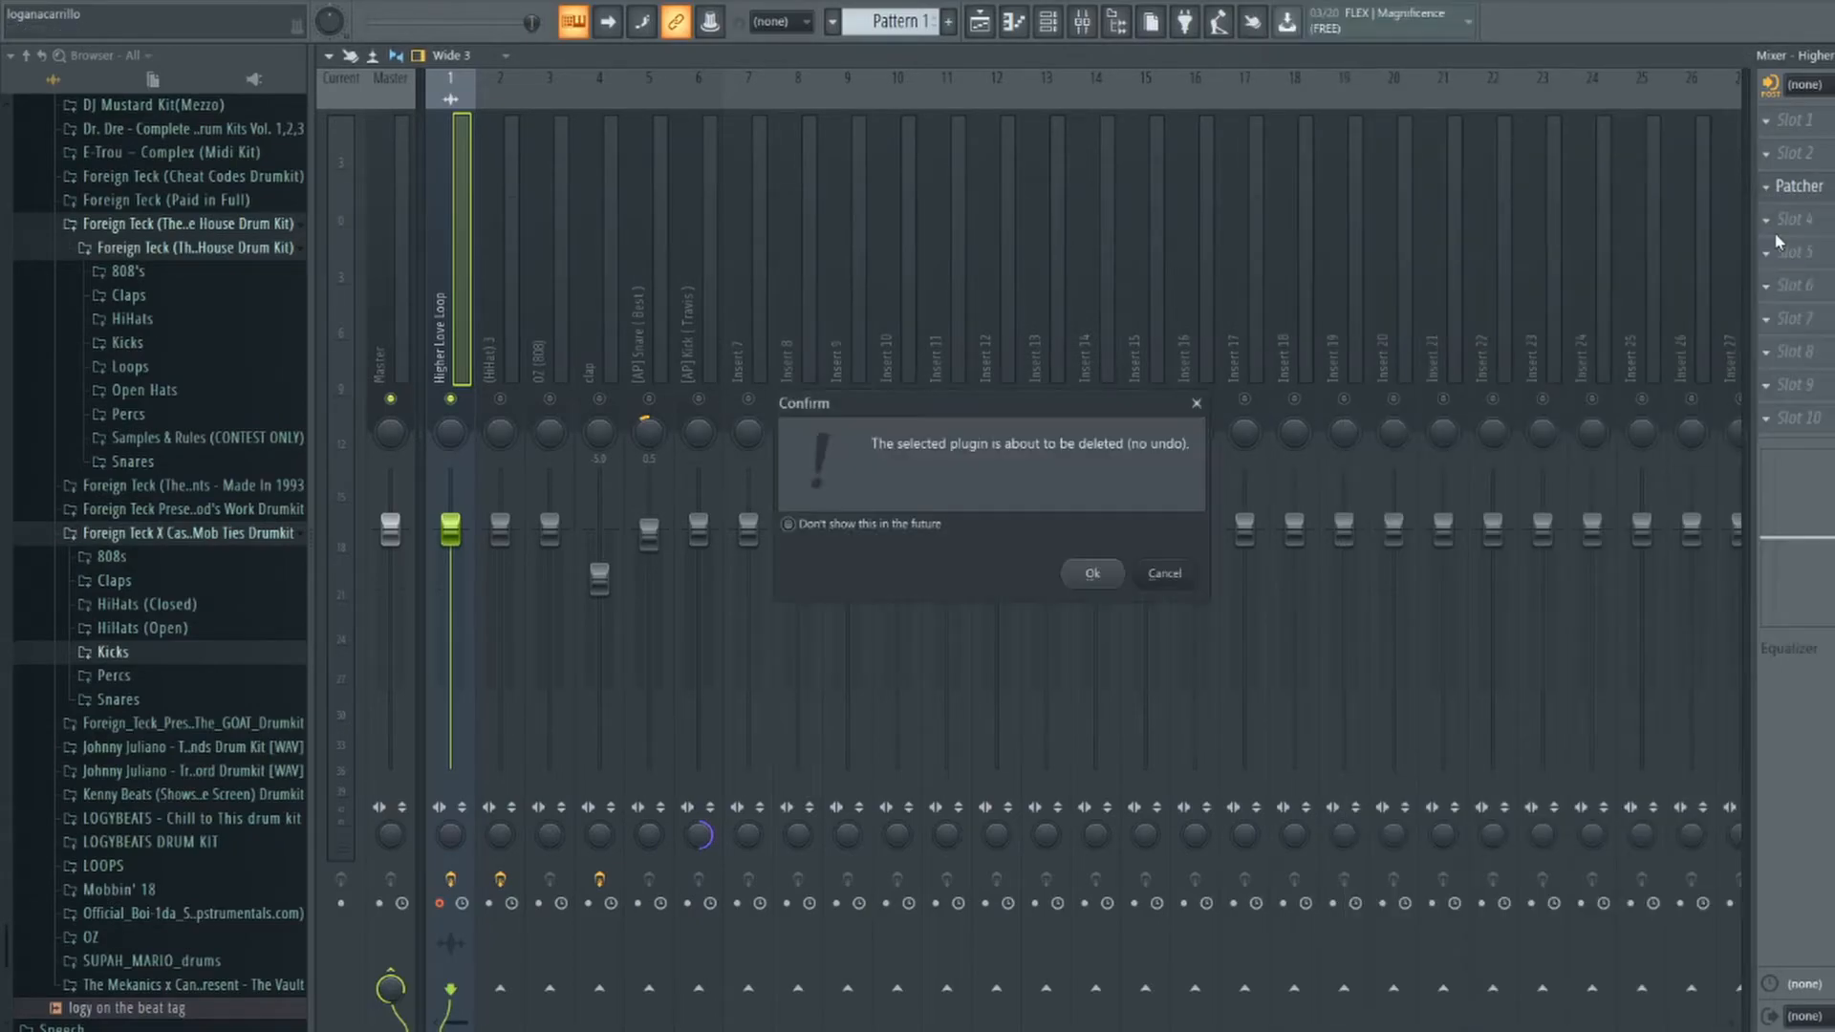
left_click(1092, 574)
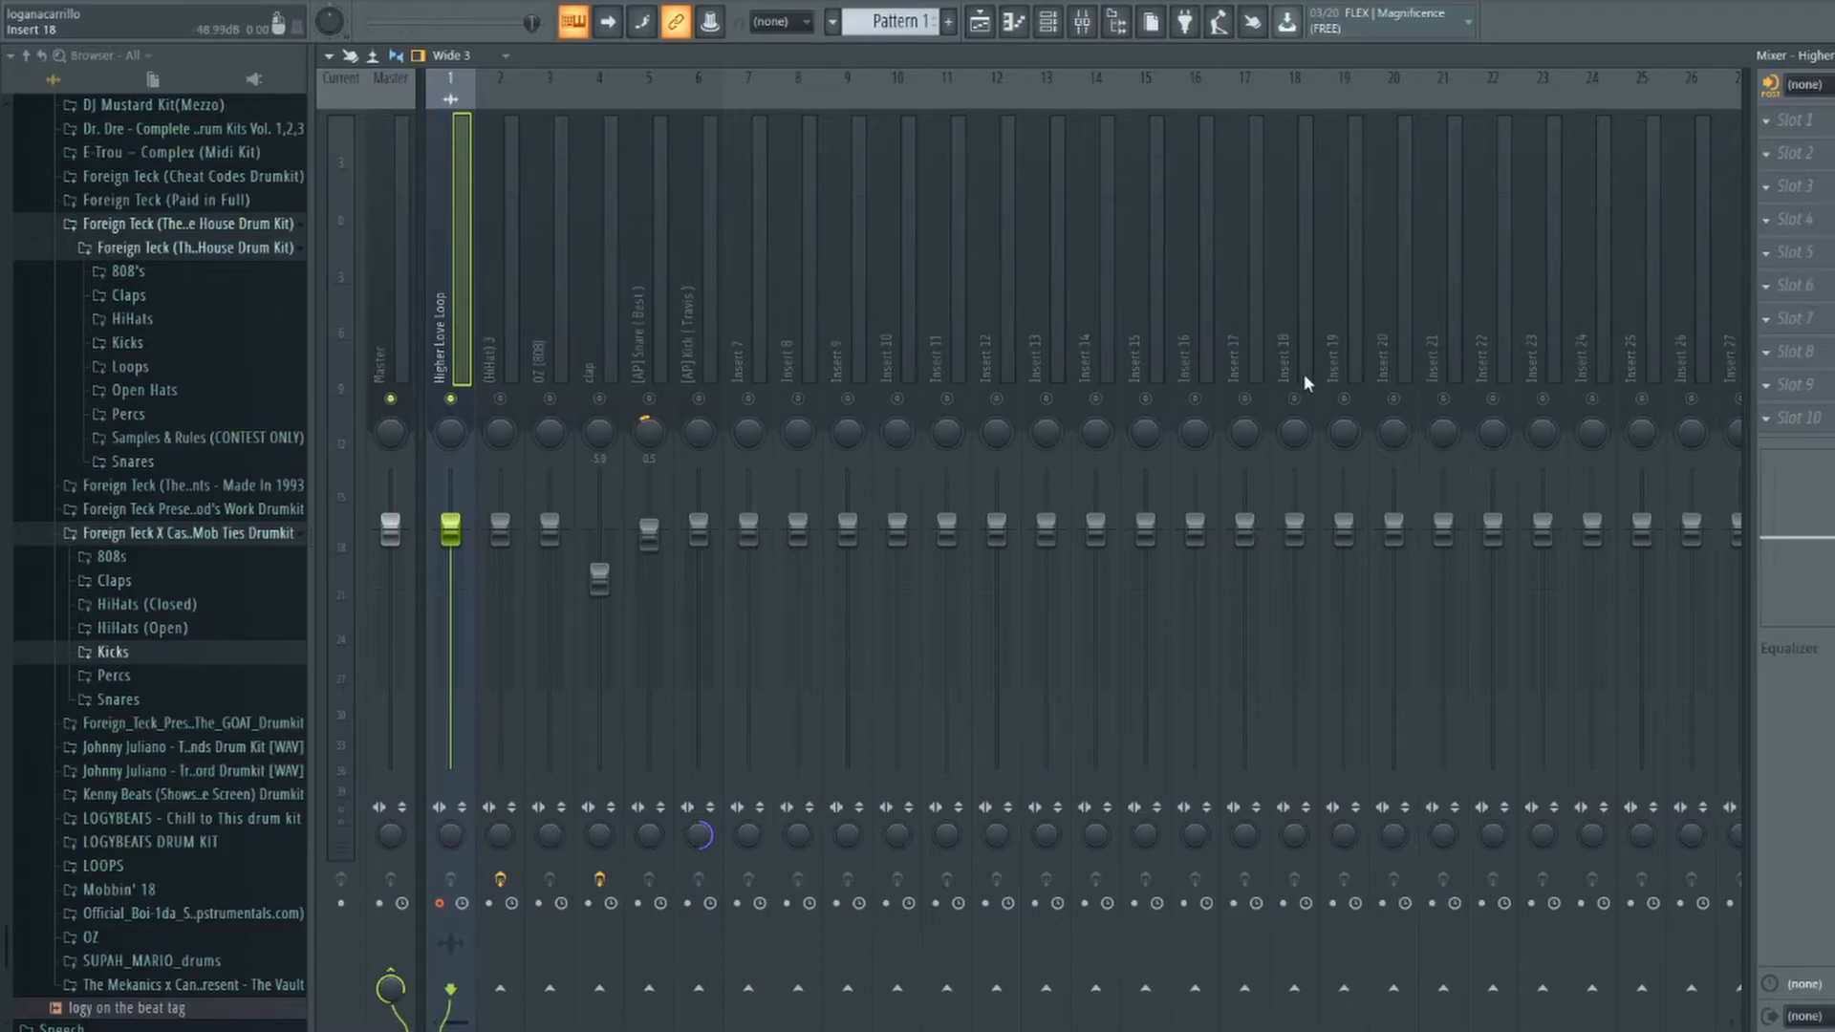
left_click(965, 26)
scroll(679, 99, "up", 6)
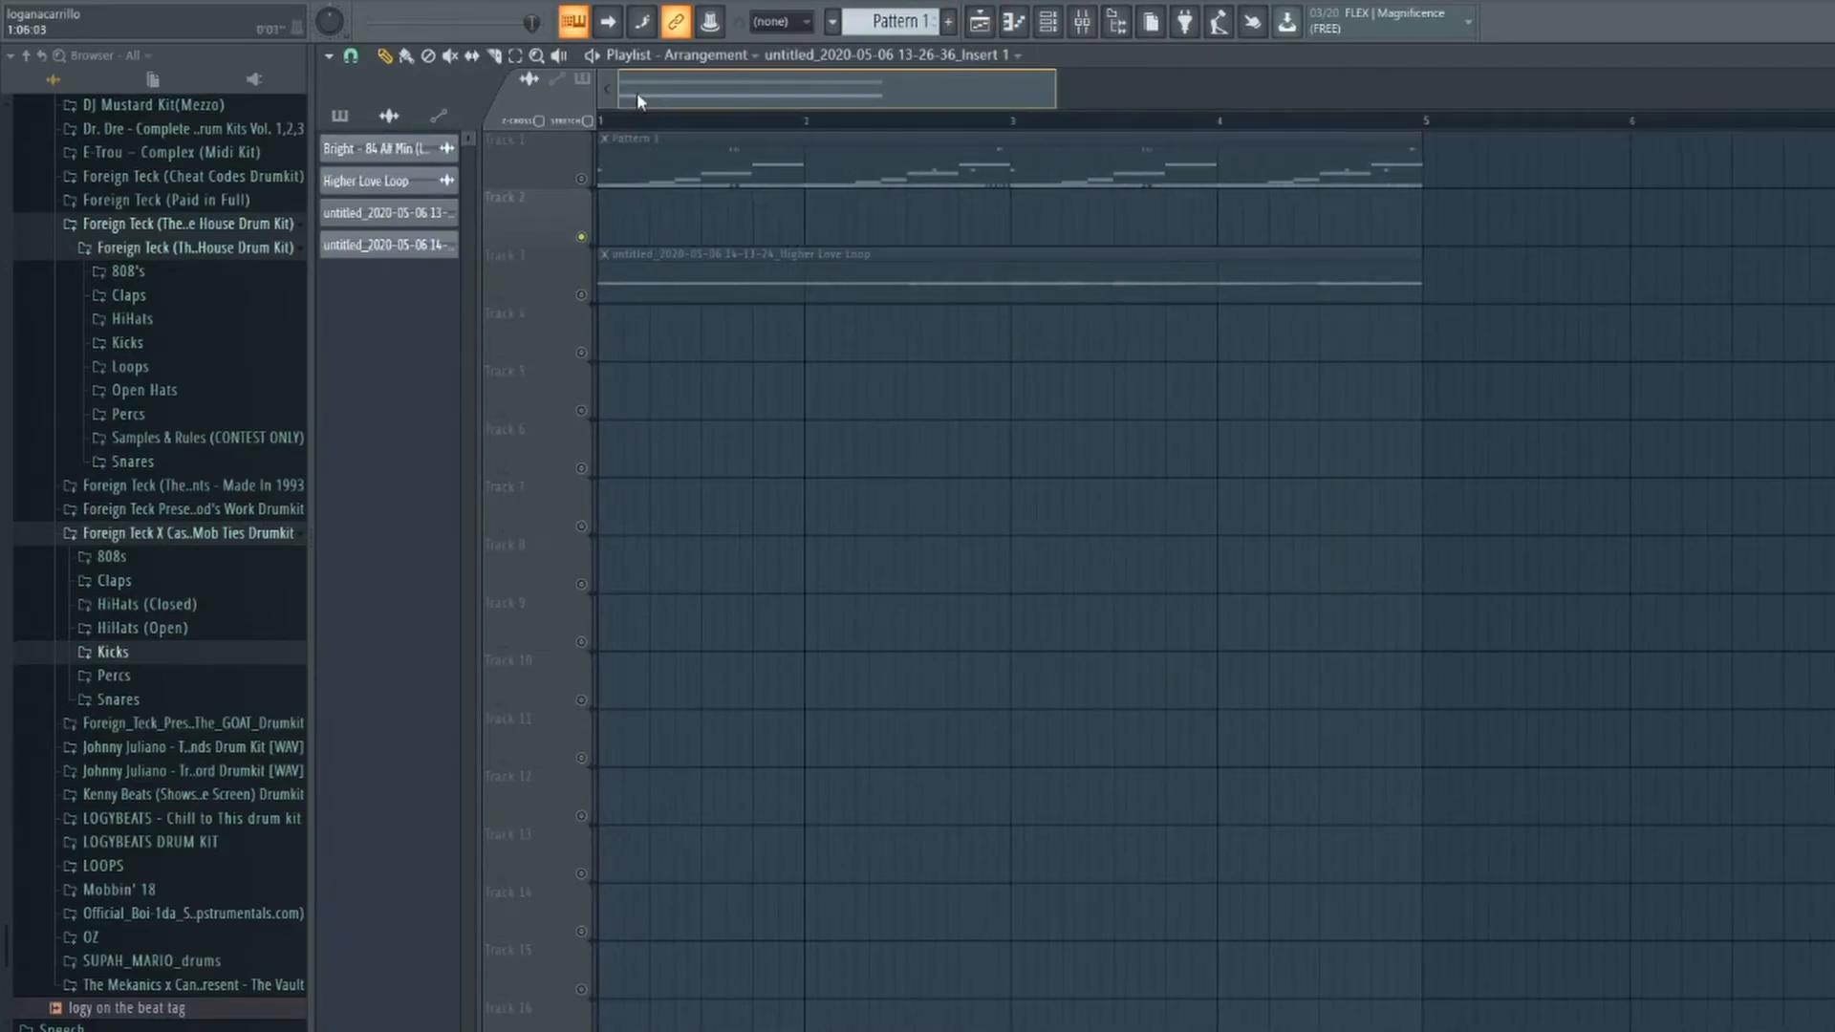
scroll(660, 92, "up", 3)
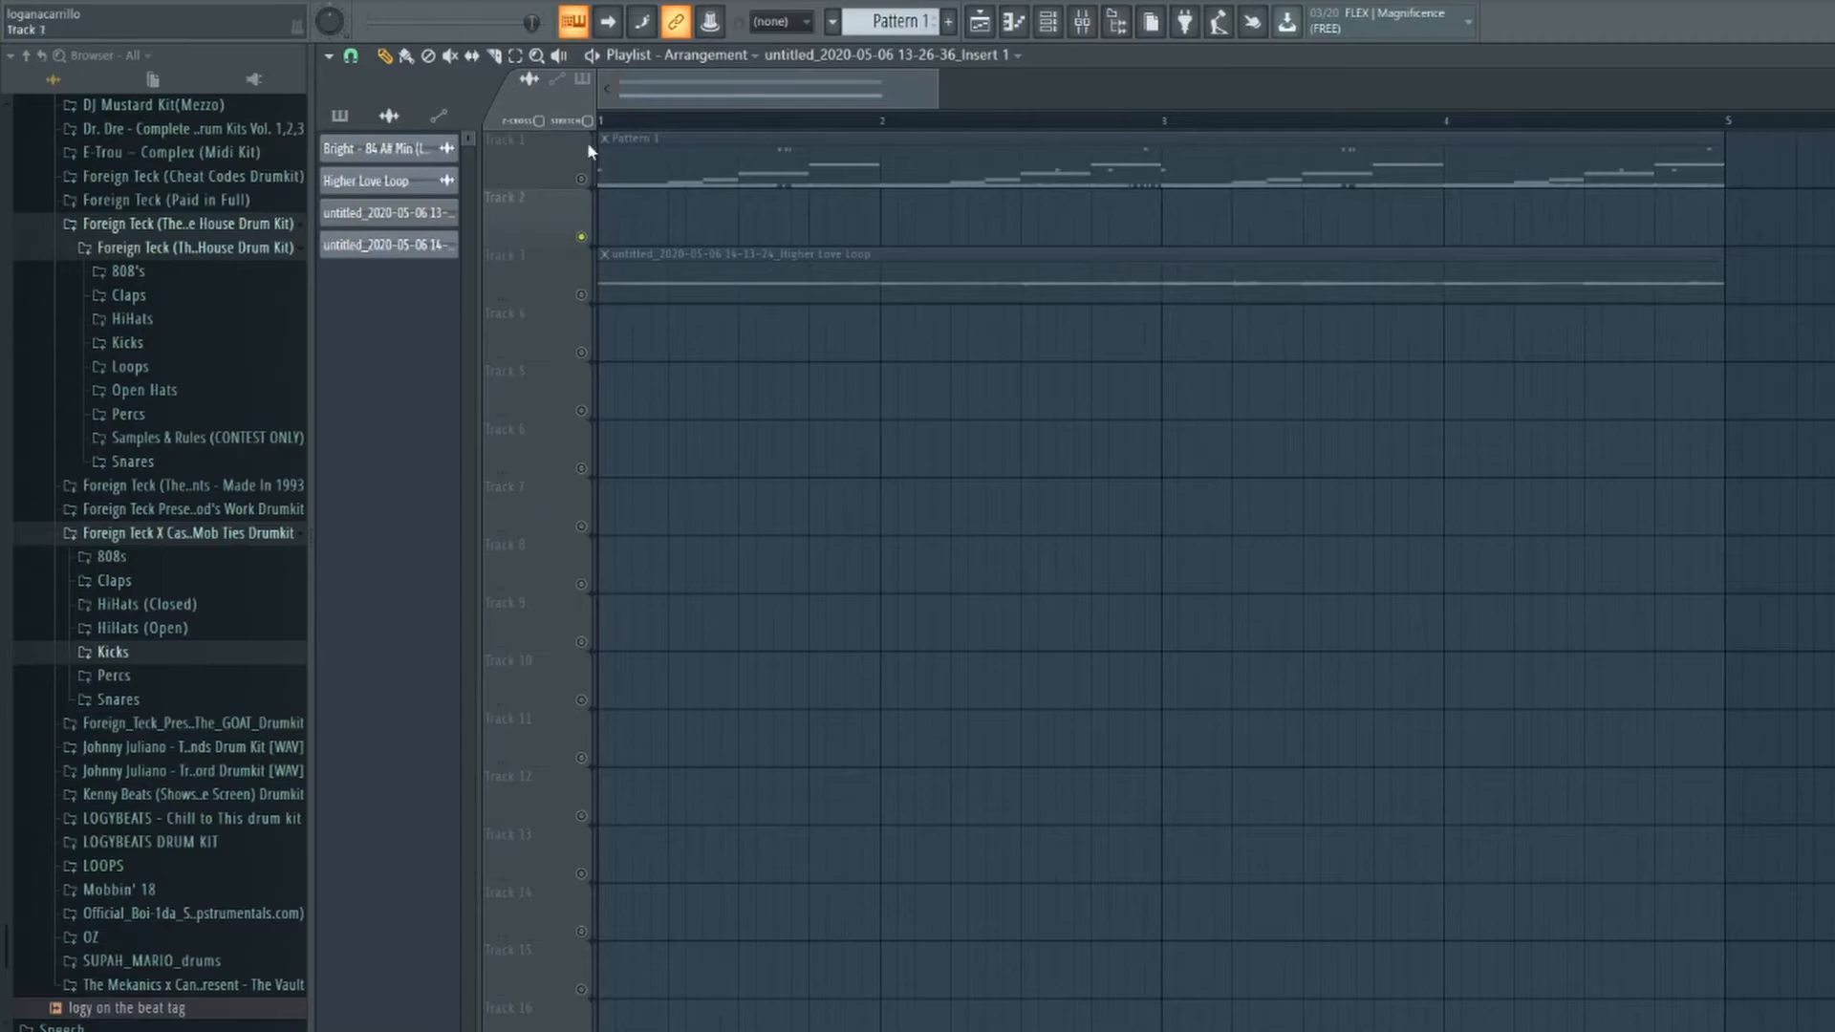
scroll(653, 134, "down", 4)
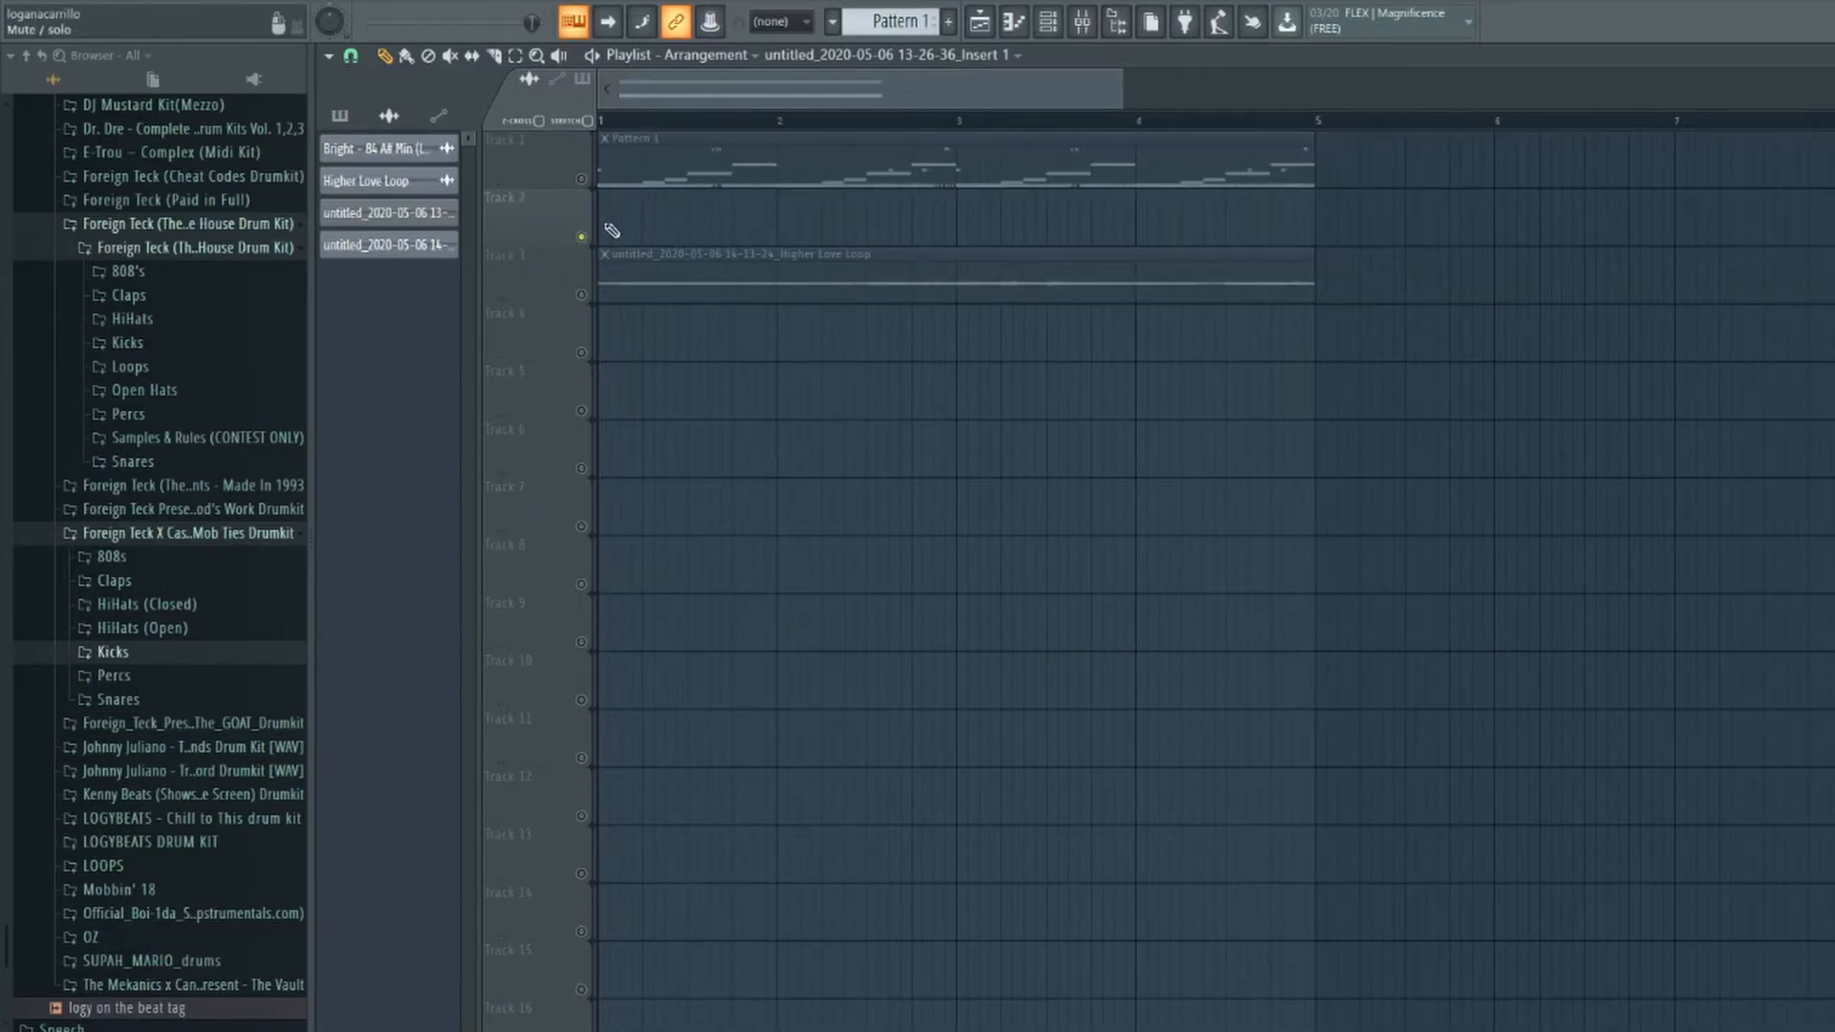
scroll(653, 133, "down", 2)
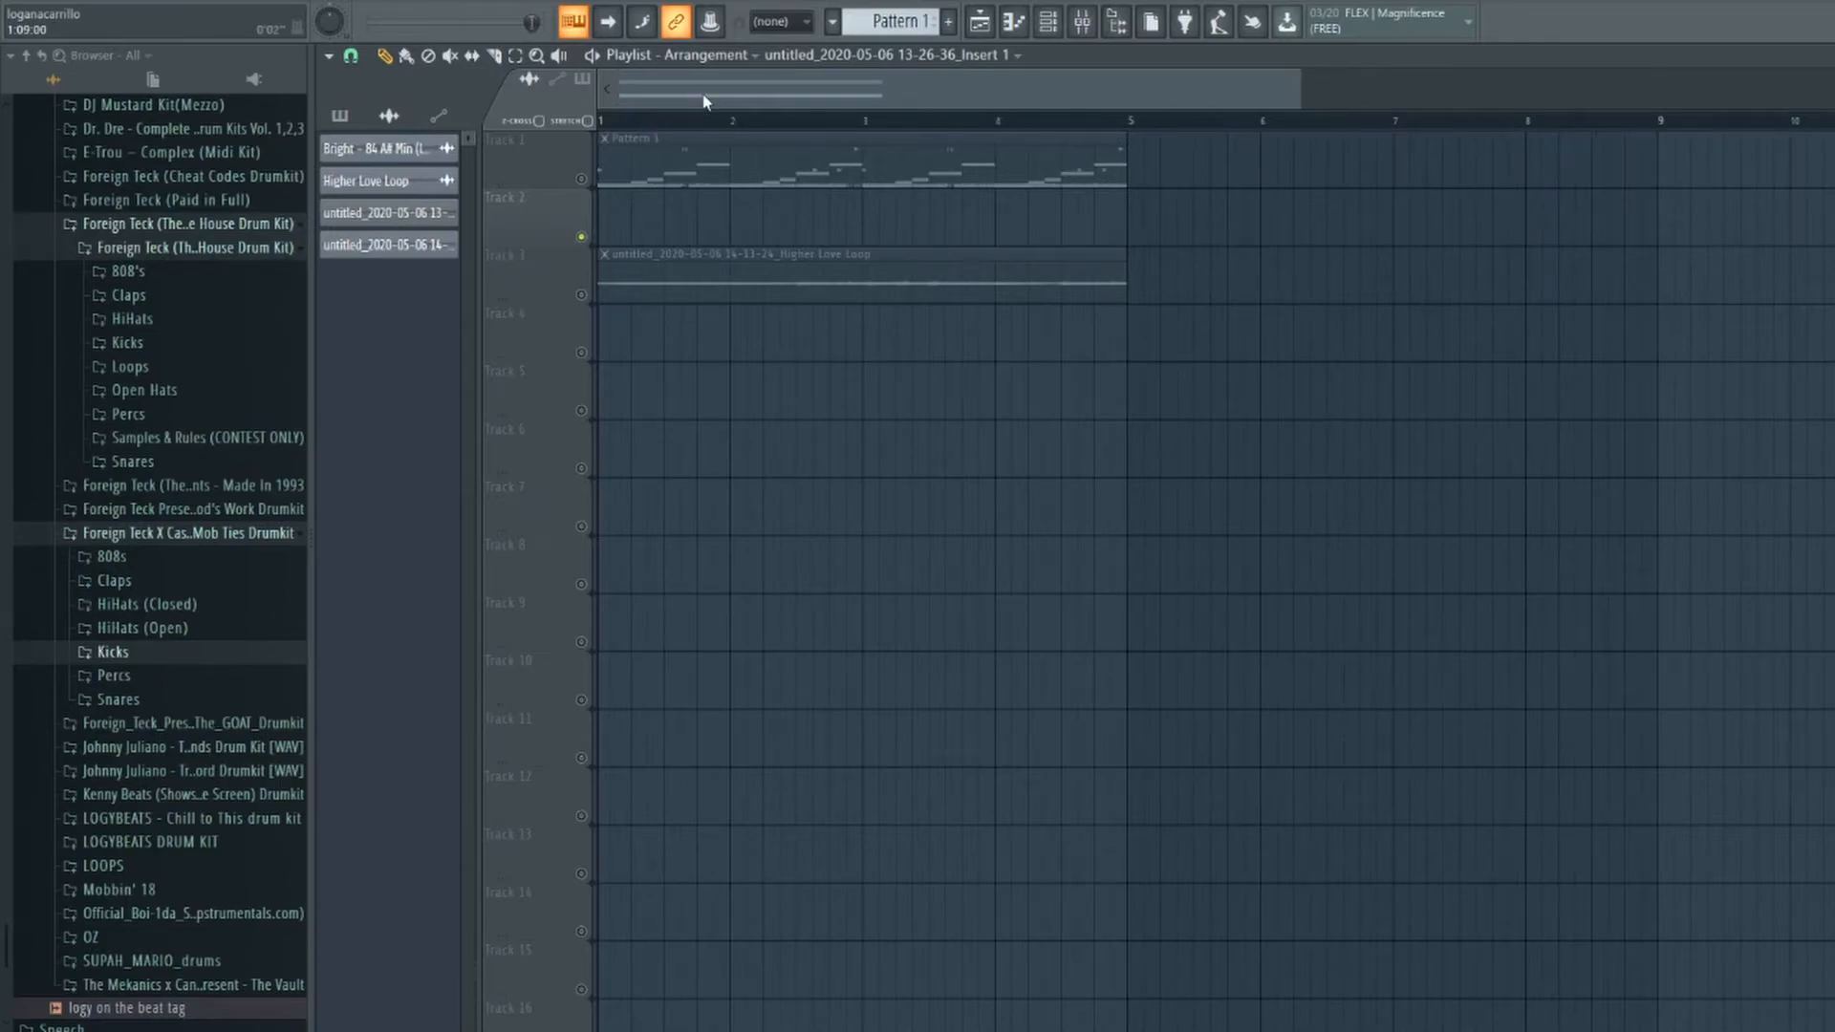
Open the sample of the Bright - 84 A# Min (LOGYBEATS) channel in the Edison audio editor.
key("F6")
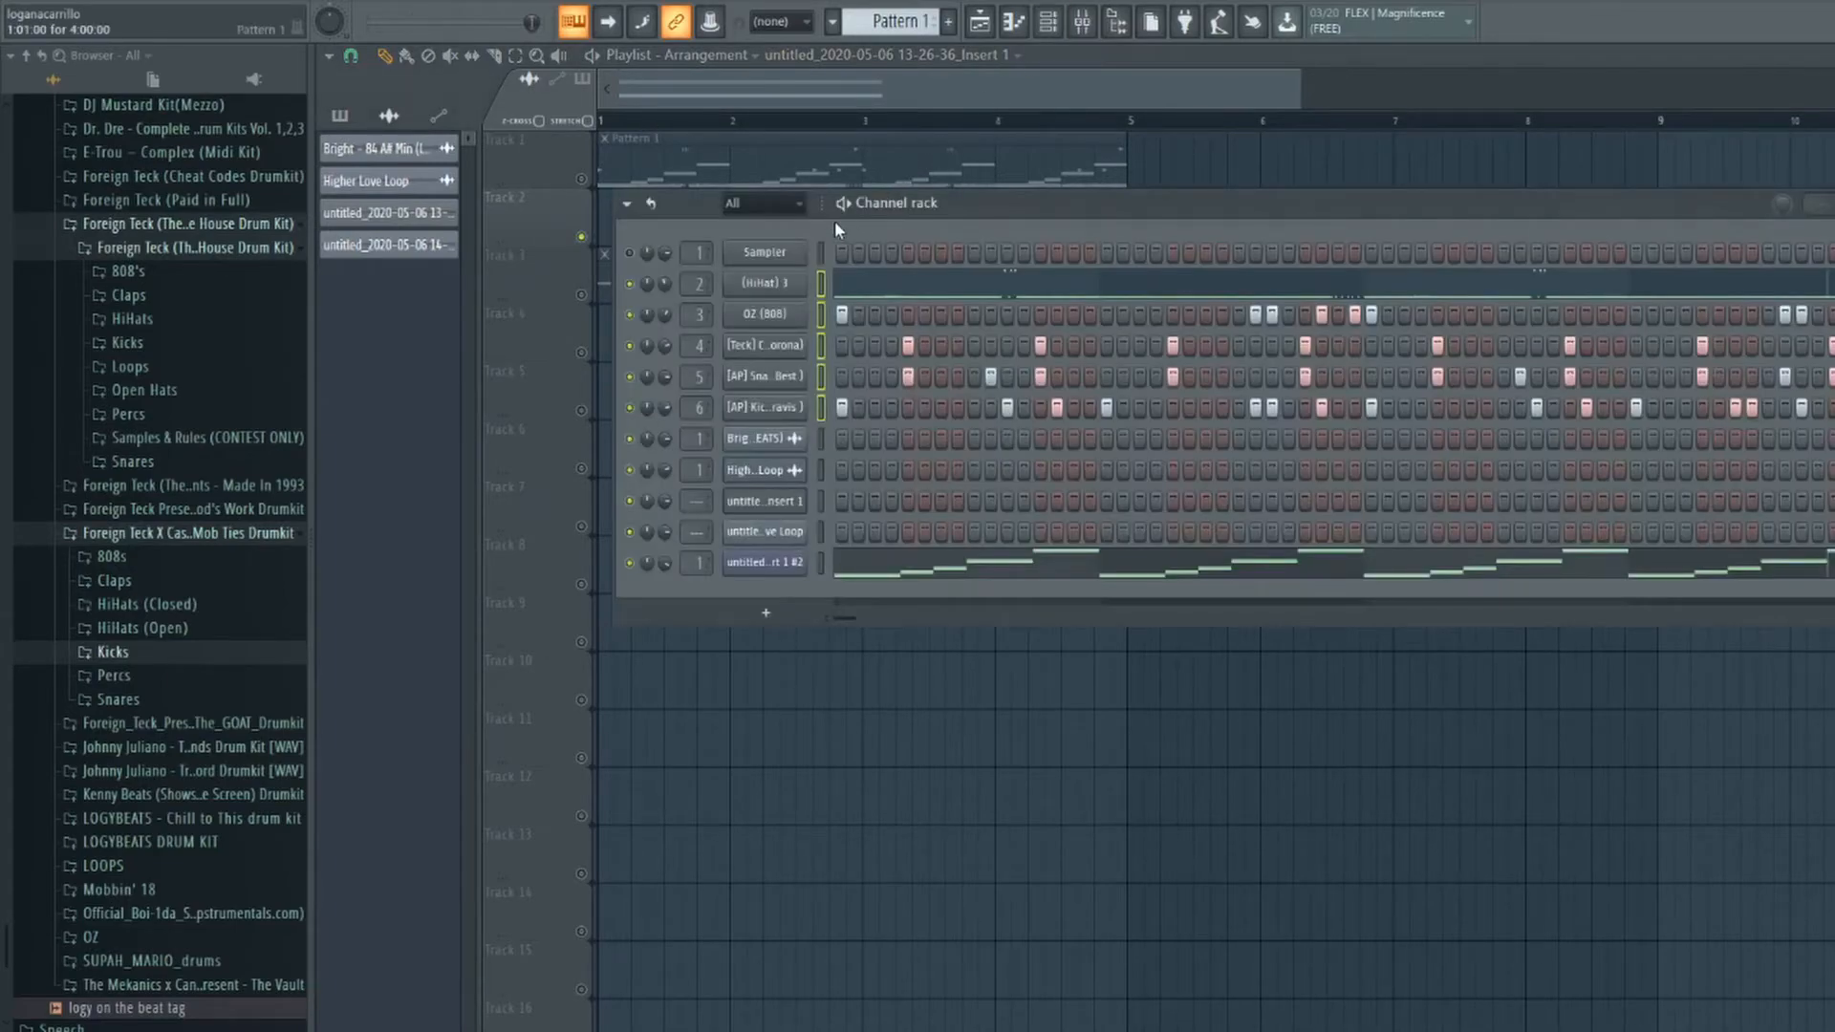
left_click(785, 535)
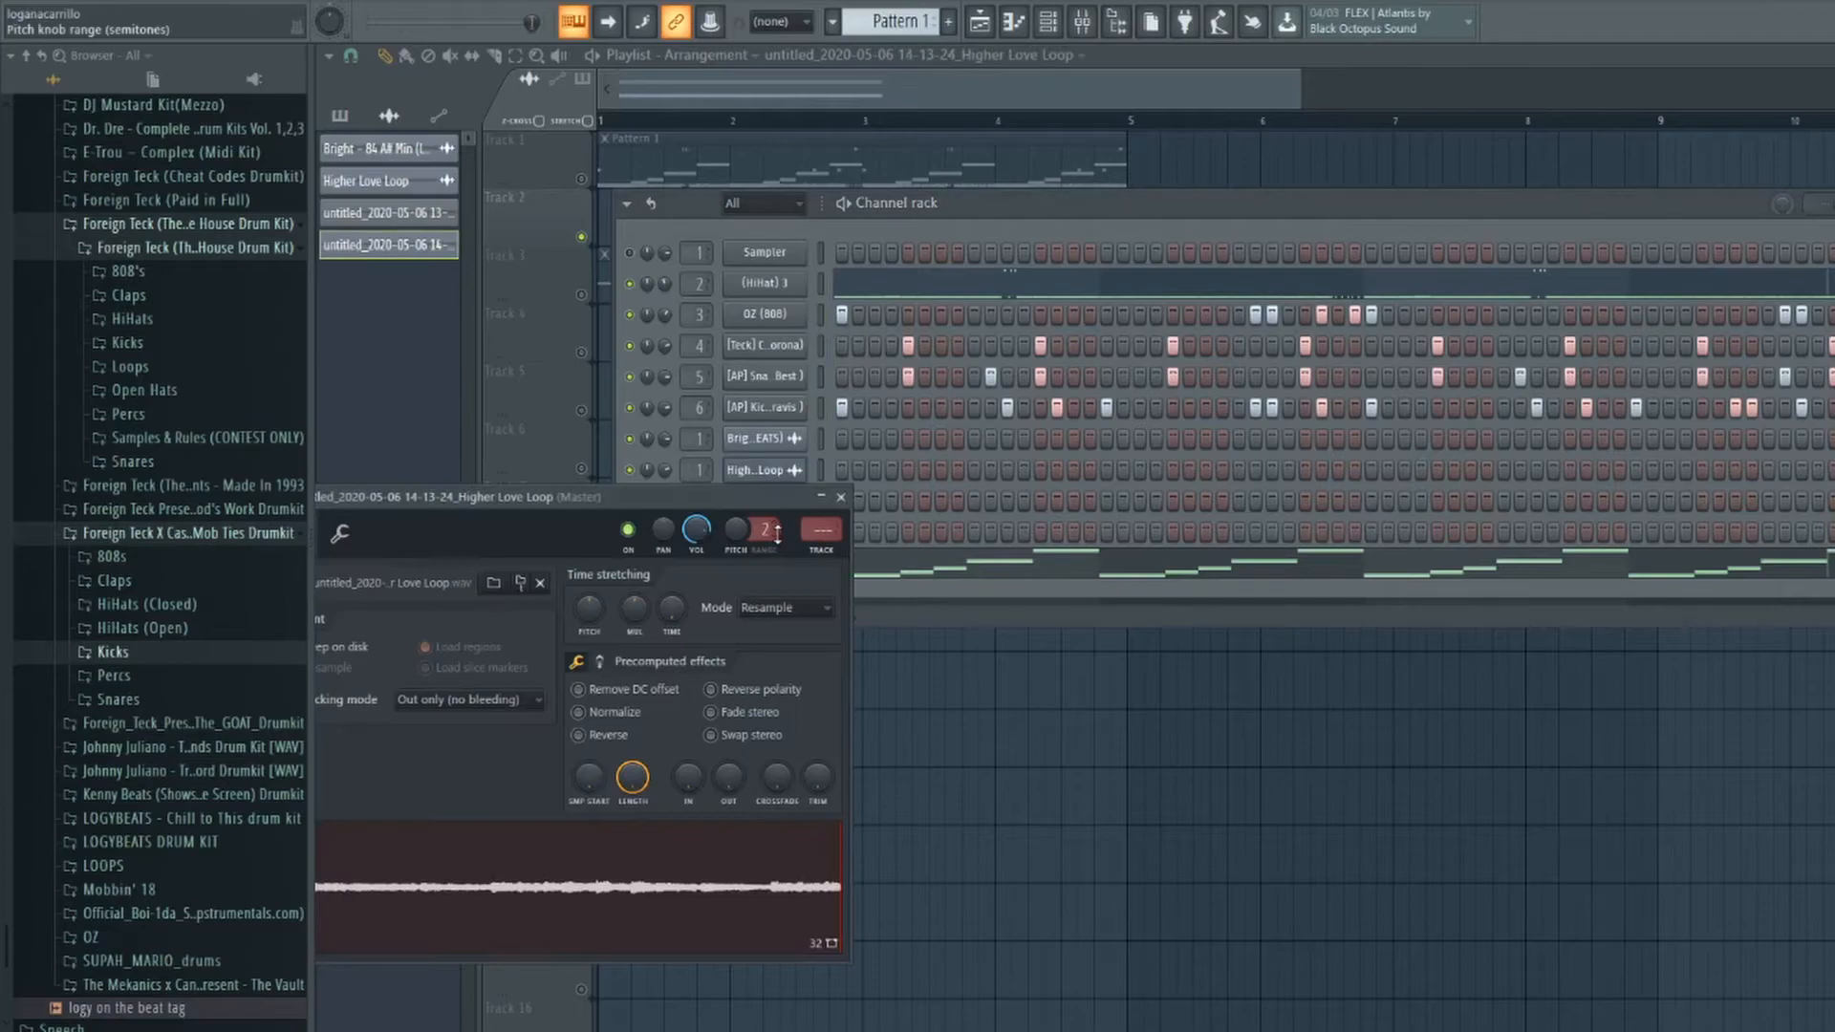
left_click(761, 225)
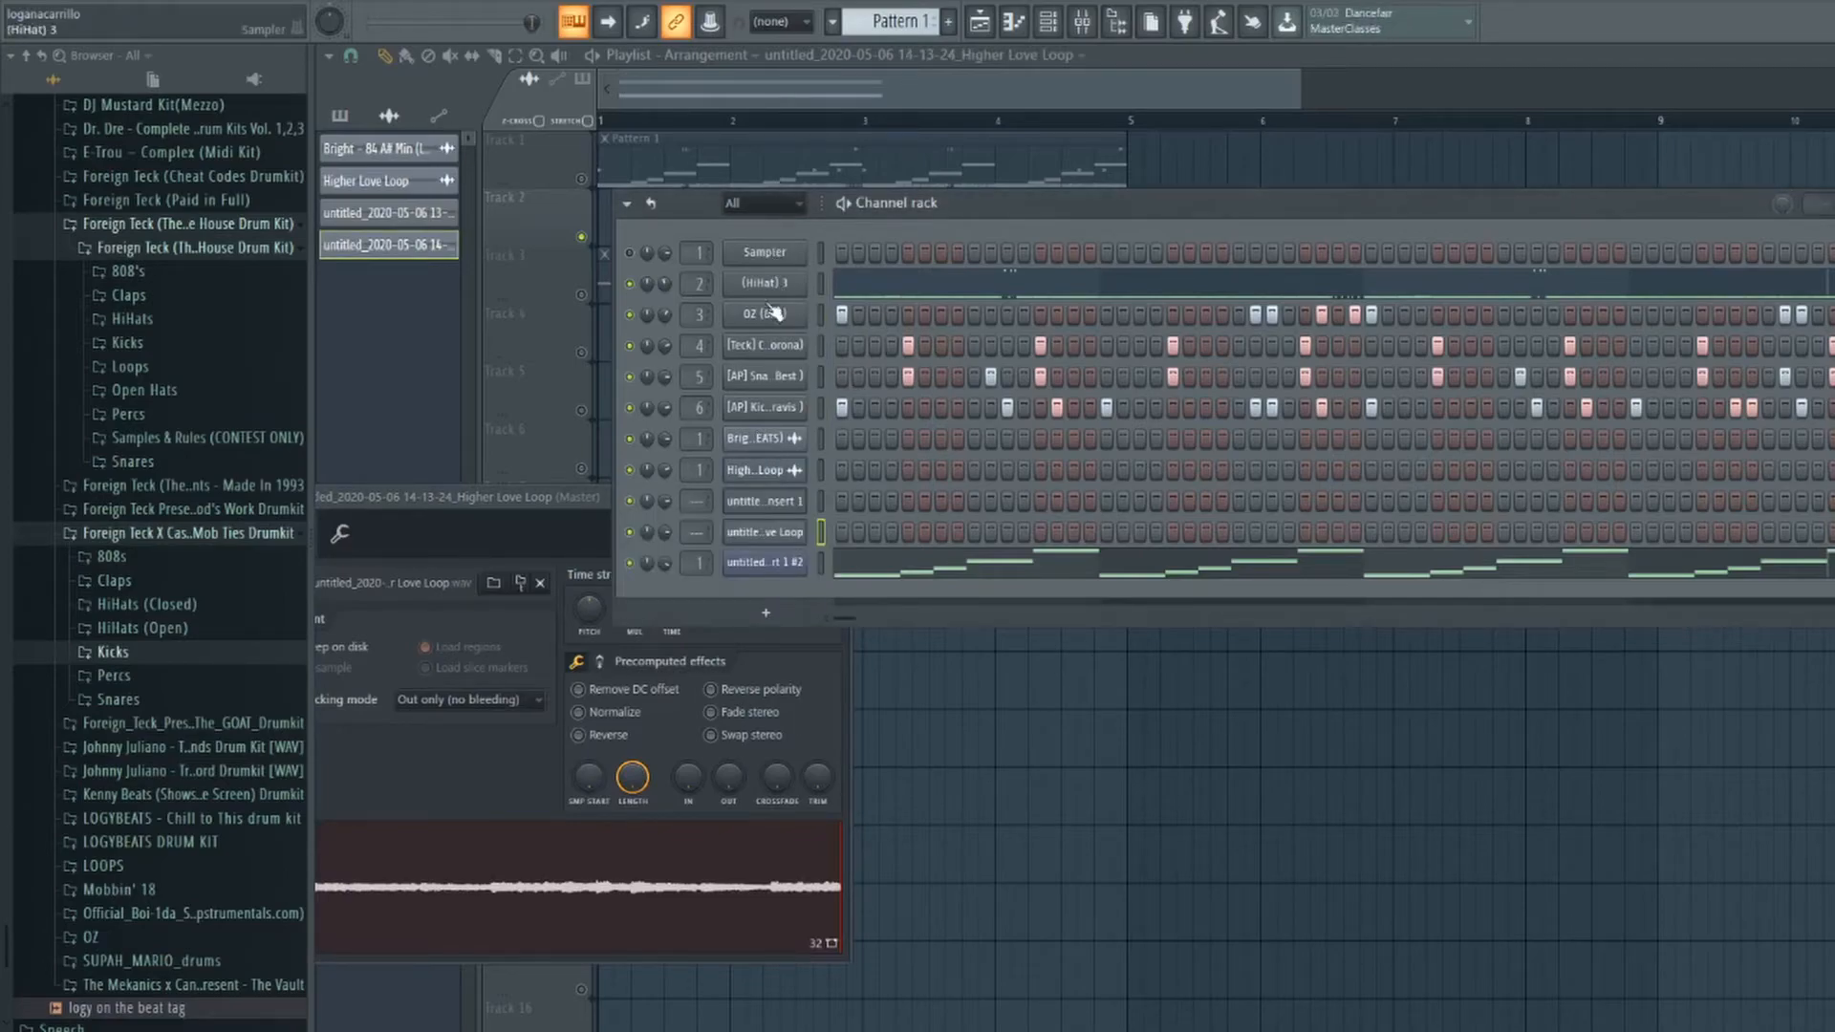
left_click(767, 477)
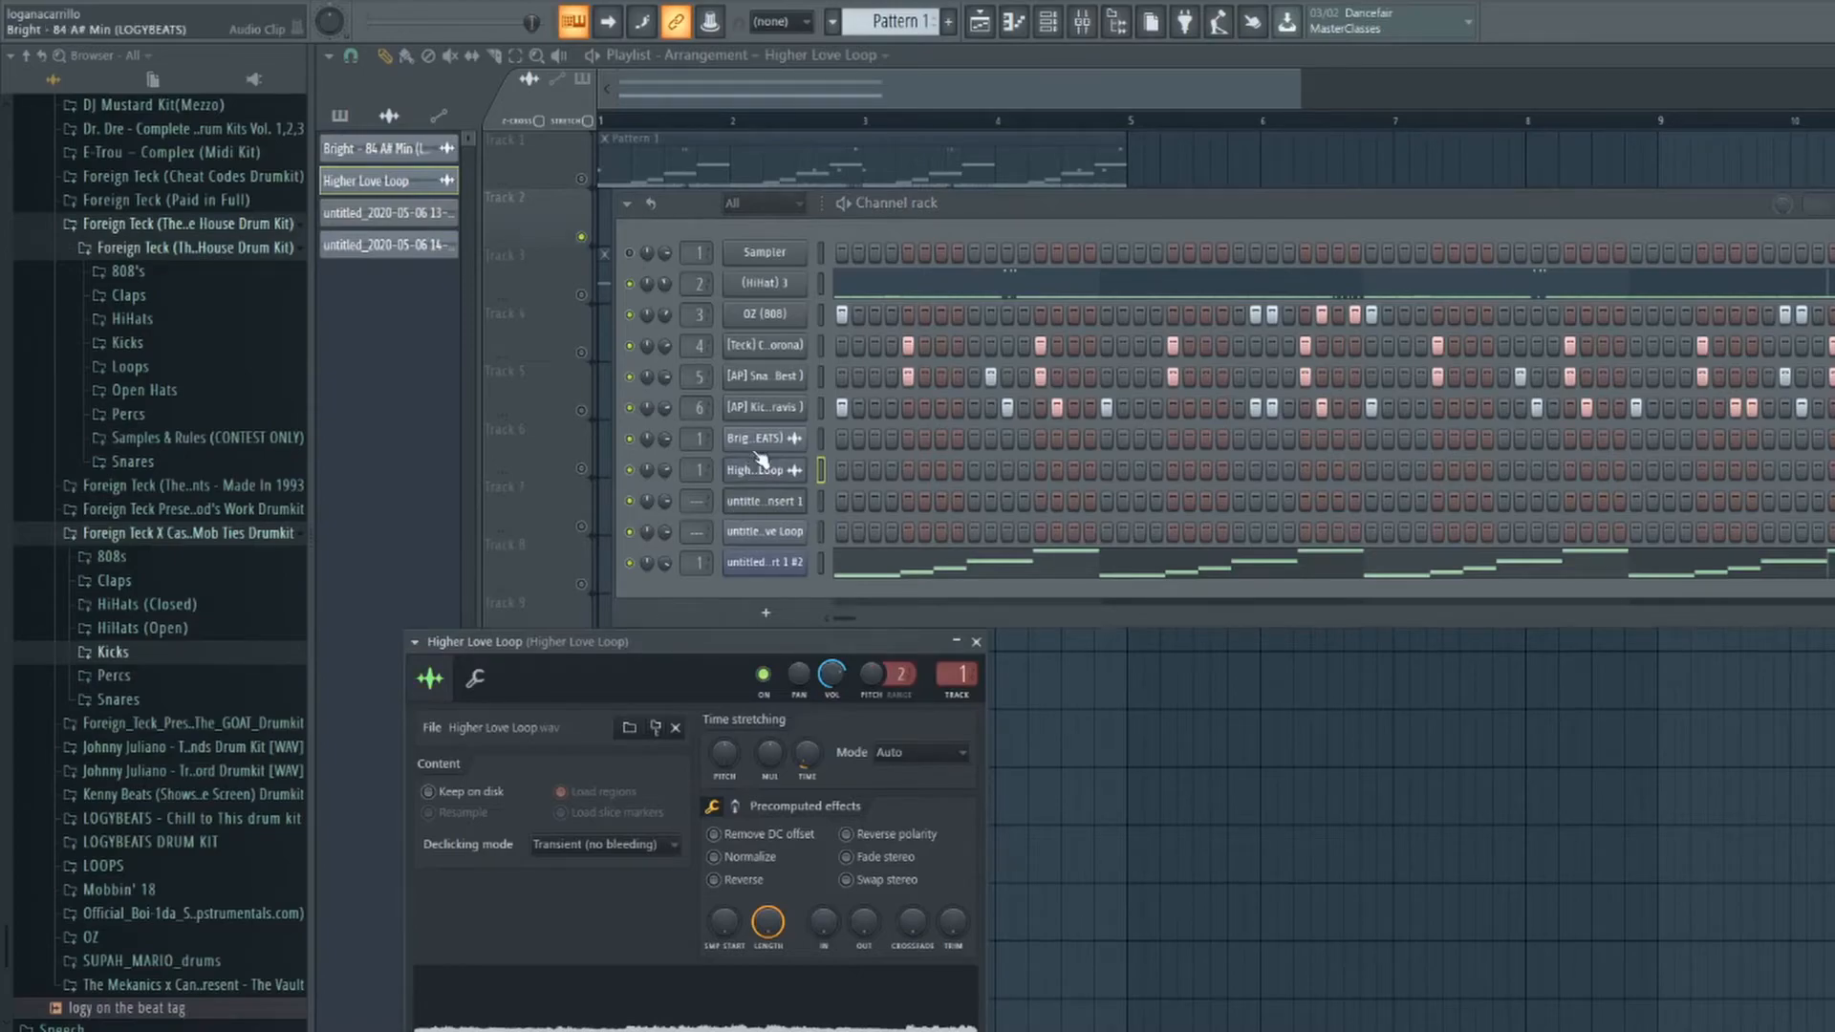
left_click(757, 440)
right_click(1102, 611)
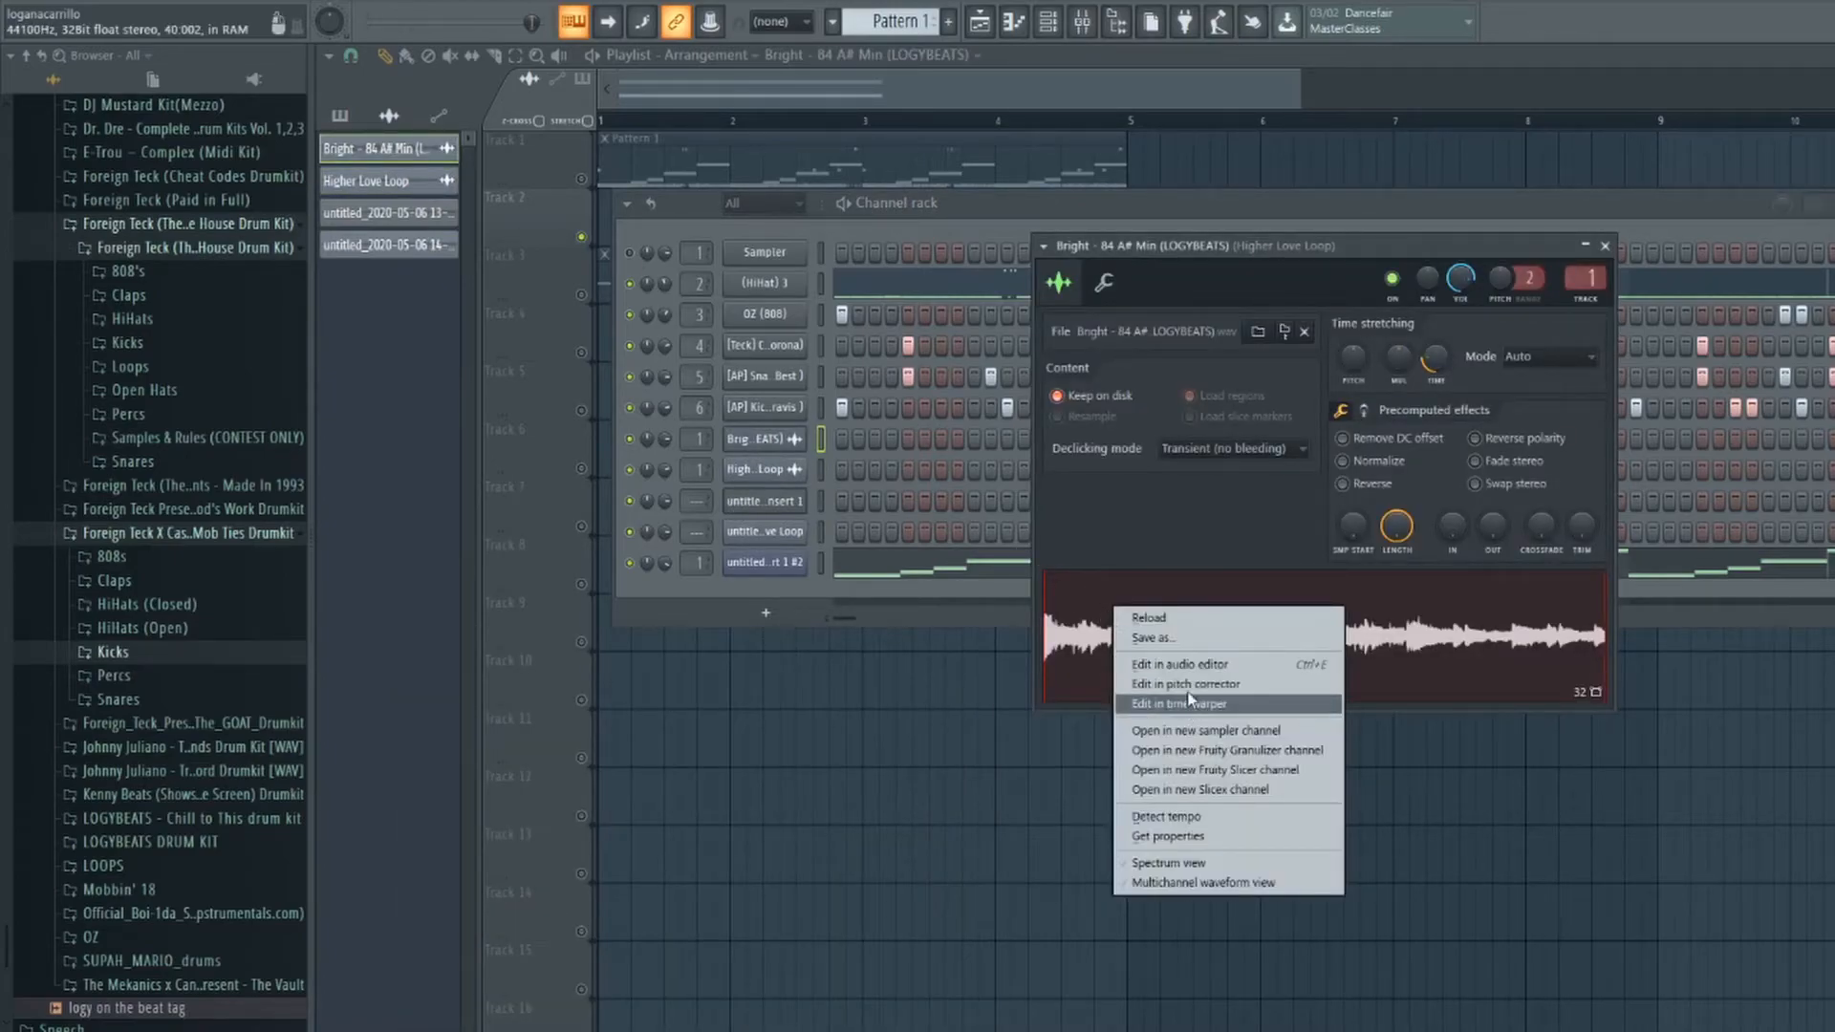
left_click(1183, 664)
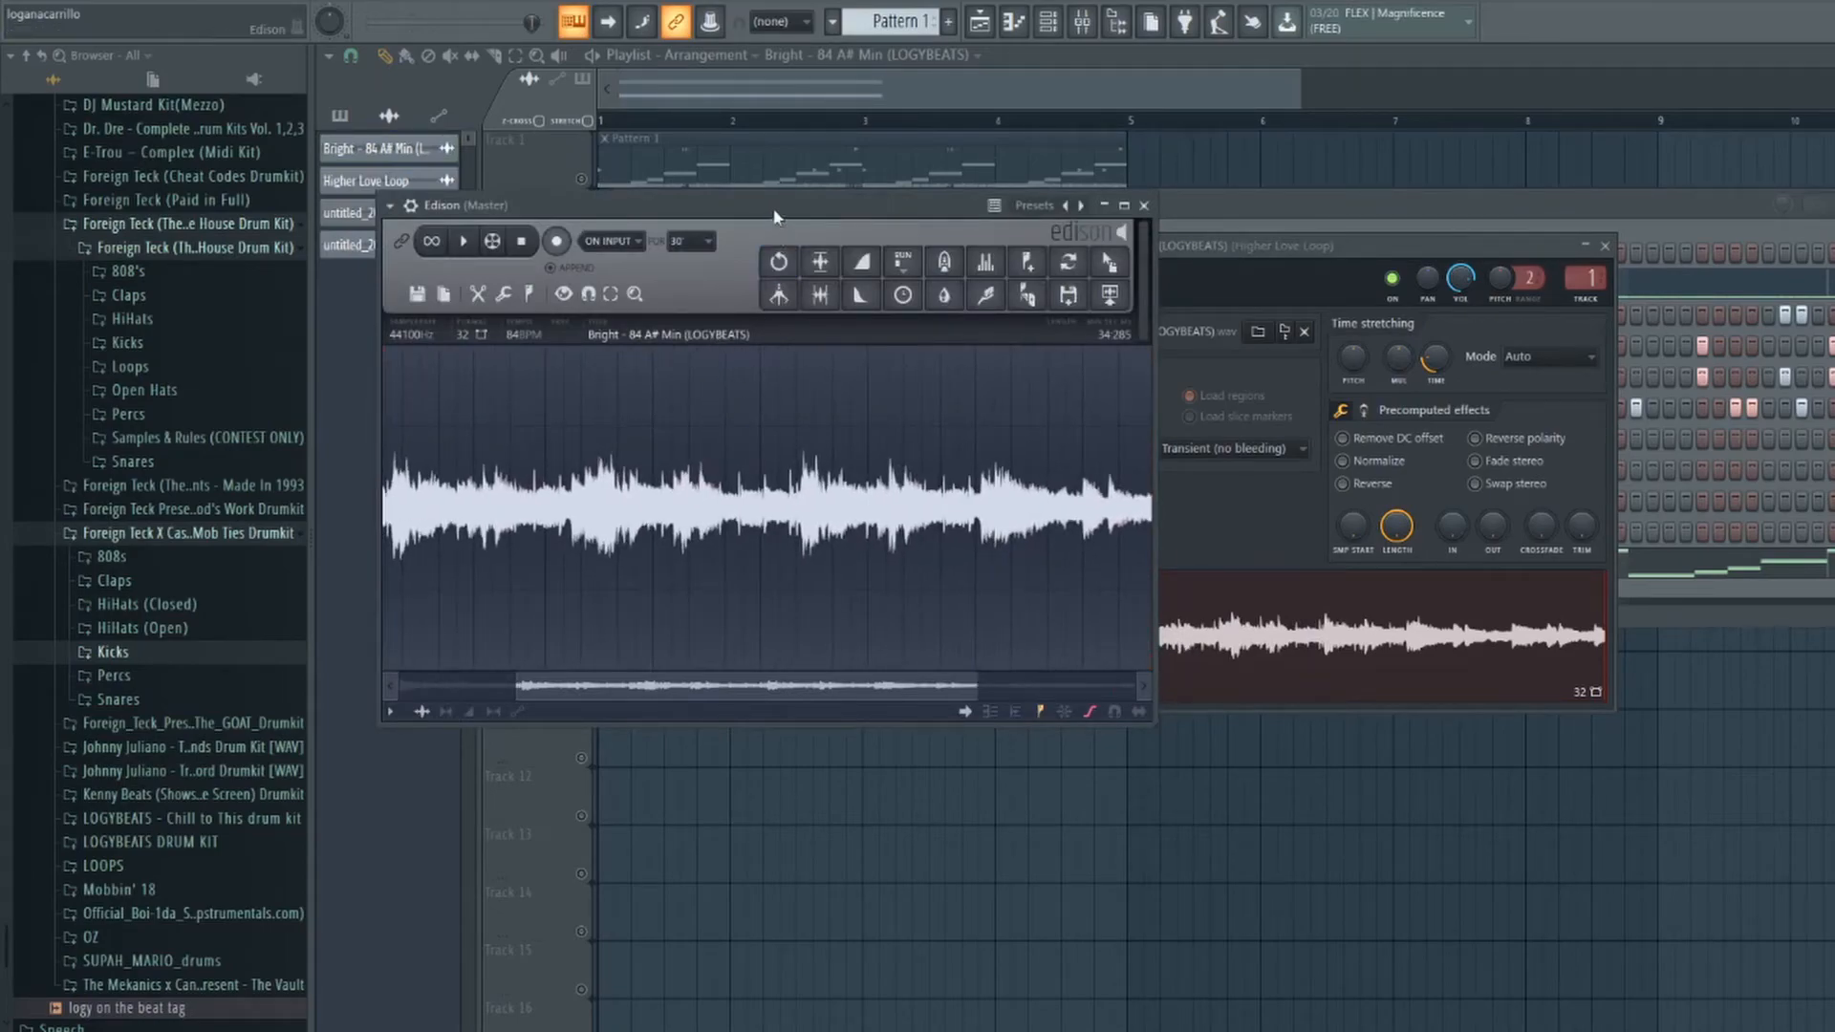
Play the Bright loop in Edison from its beginning to listen for the phrase.
left_click_drag(776, 685, 659, 684)
left_click(567, 238)
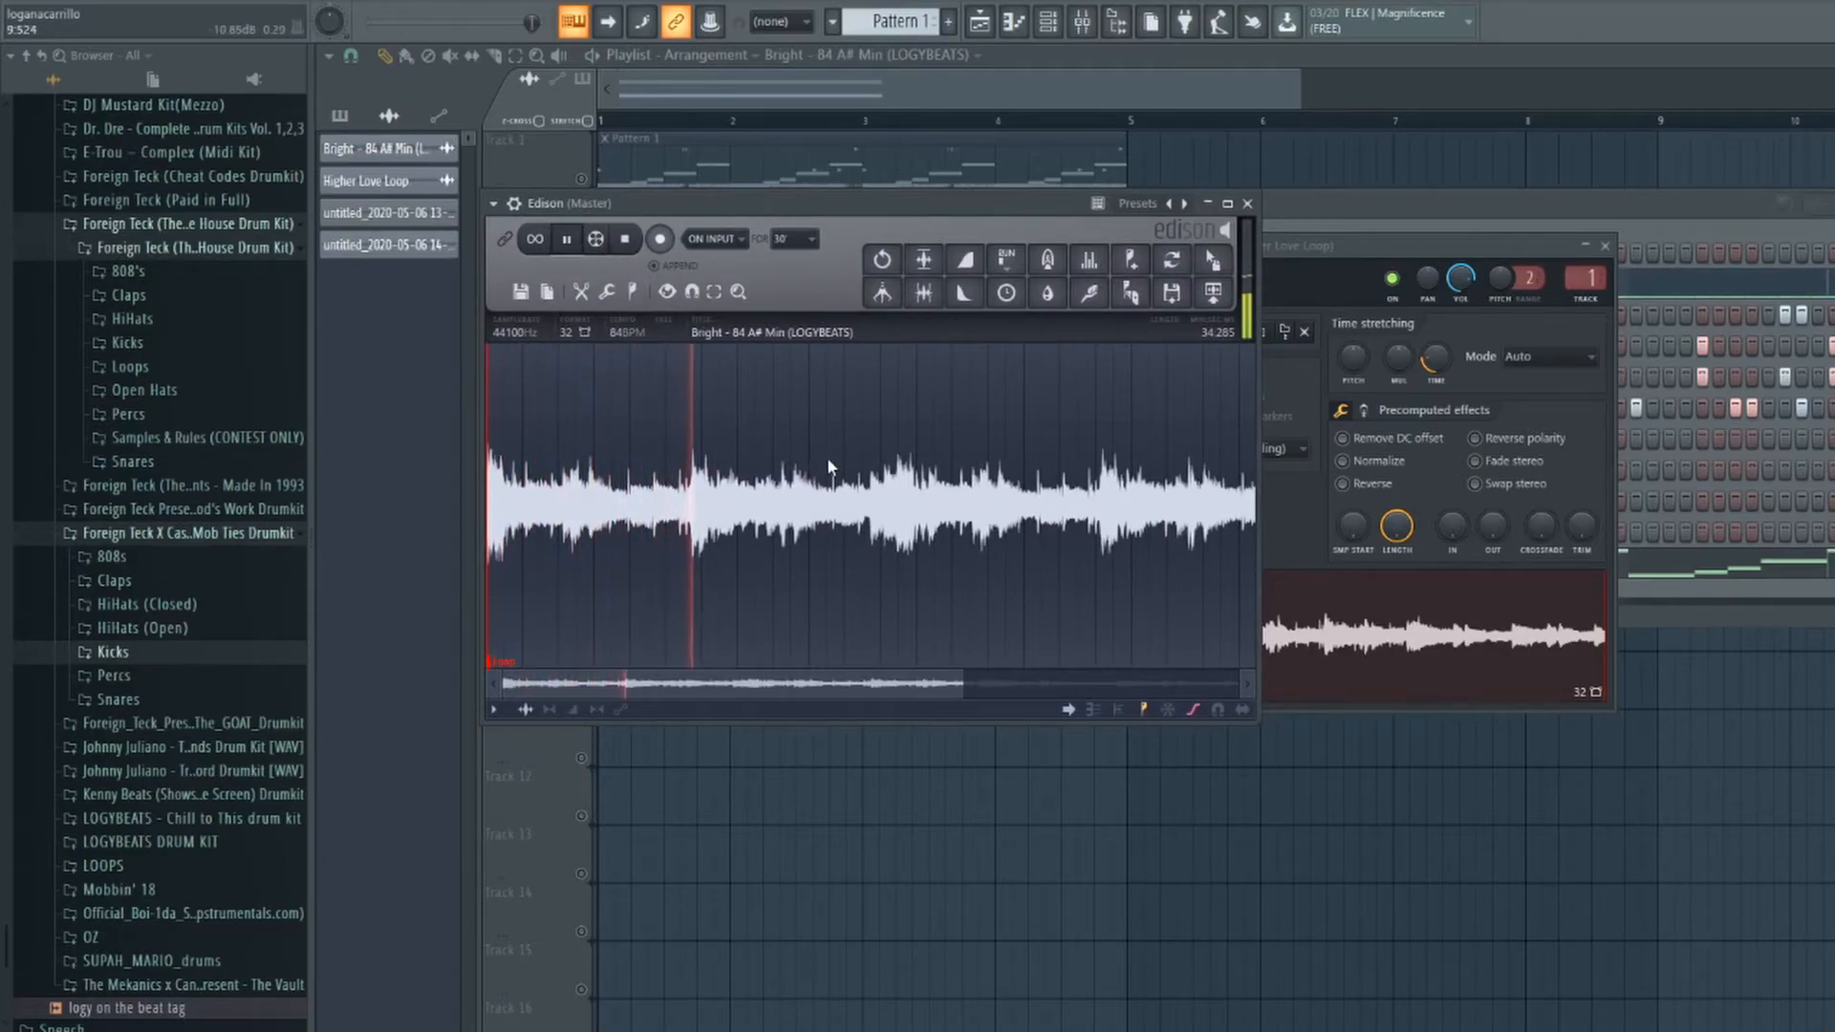
scroll(748, 599, "down", 3)
key("space")
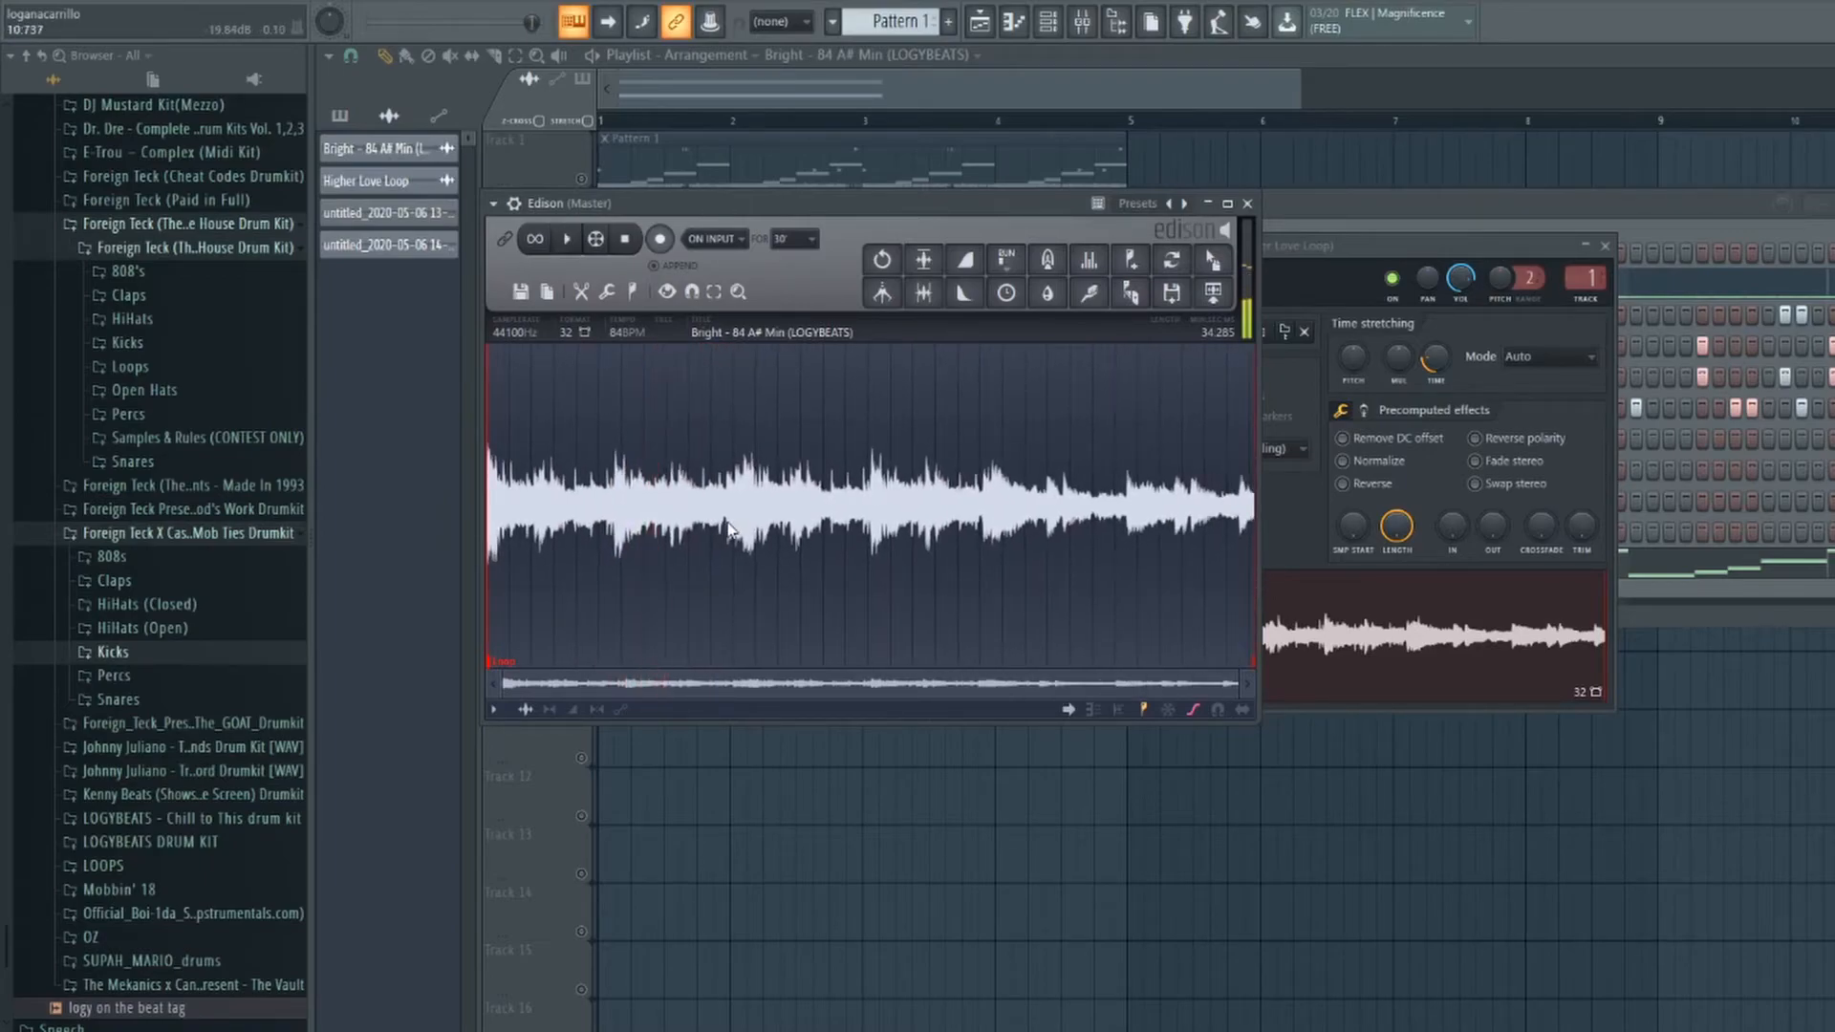
Select the opening phrase of the waveform from 0:000 to 10:963 and preview it.
scroll(729, 531, "up", 5)
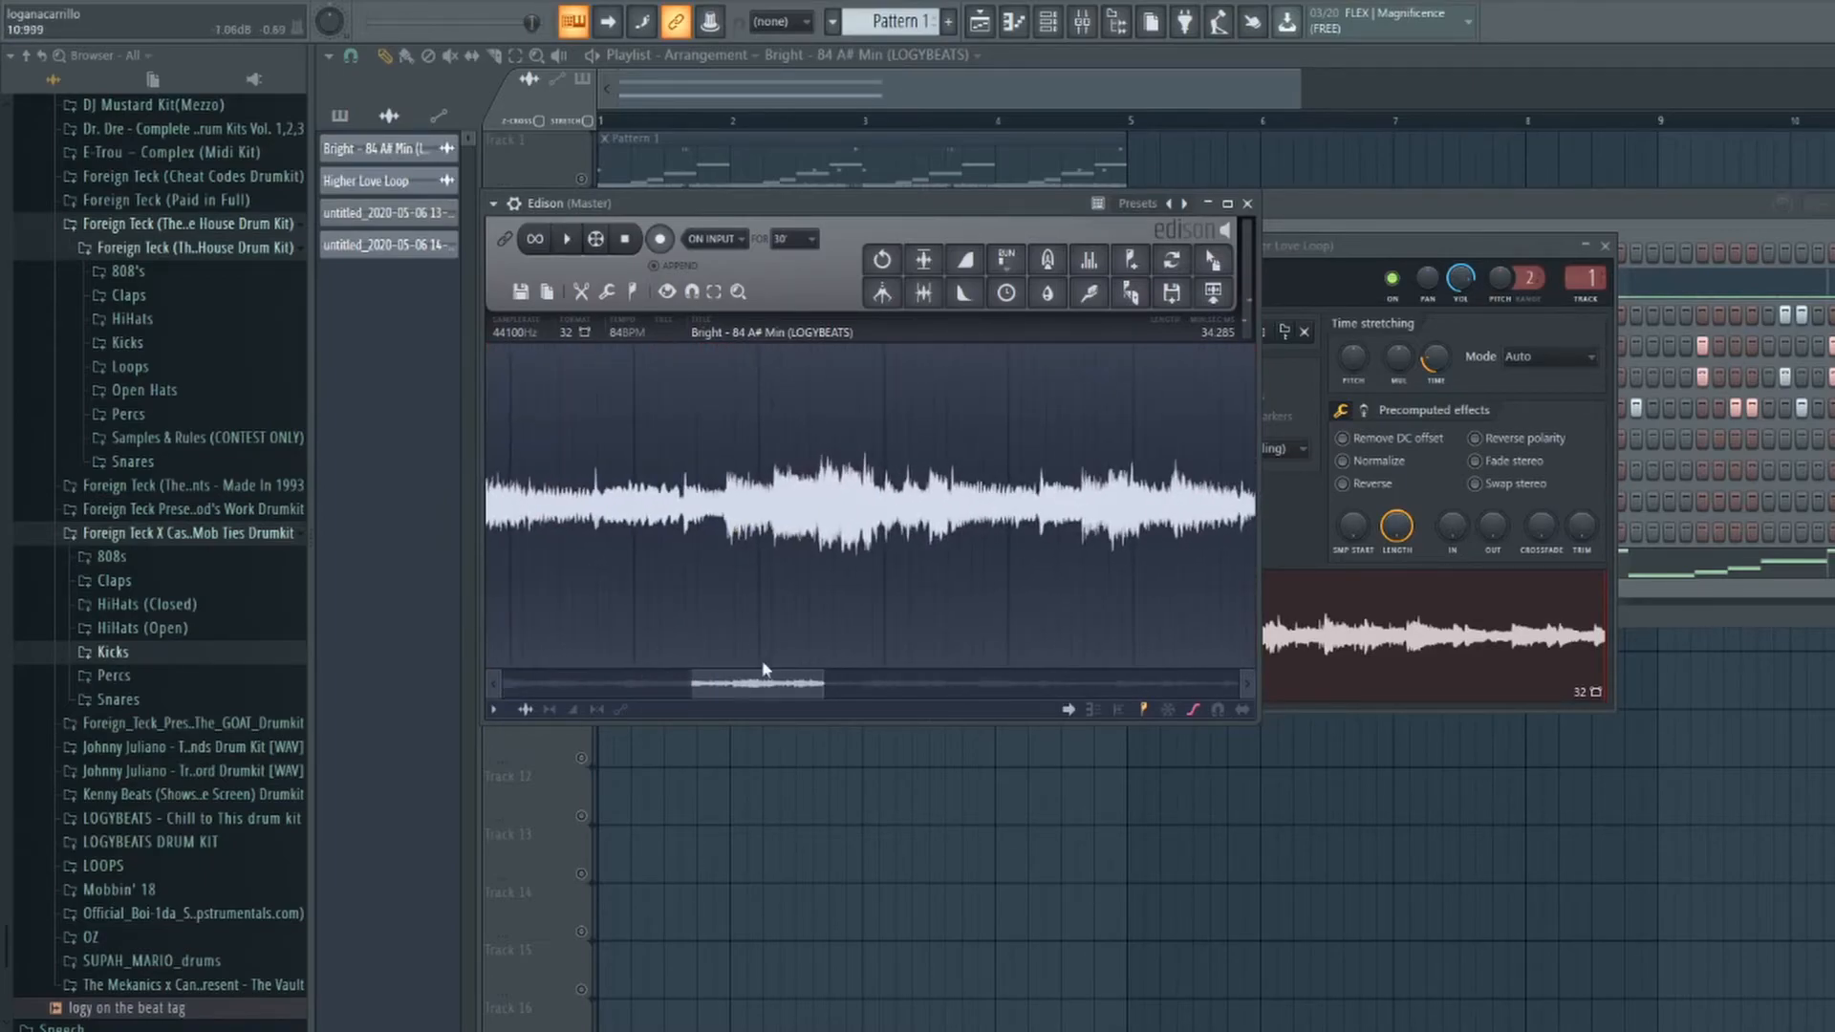
scroll(512, 514, "down", 2)
left_click_drag(493, 509, 808, 515)
scroll(1042, 529, "down", 4)
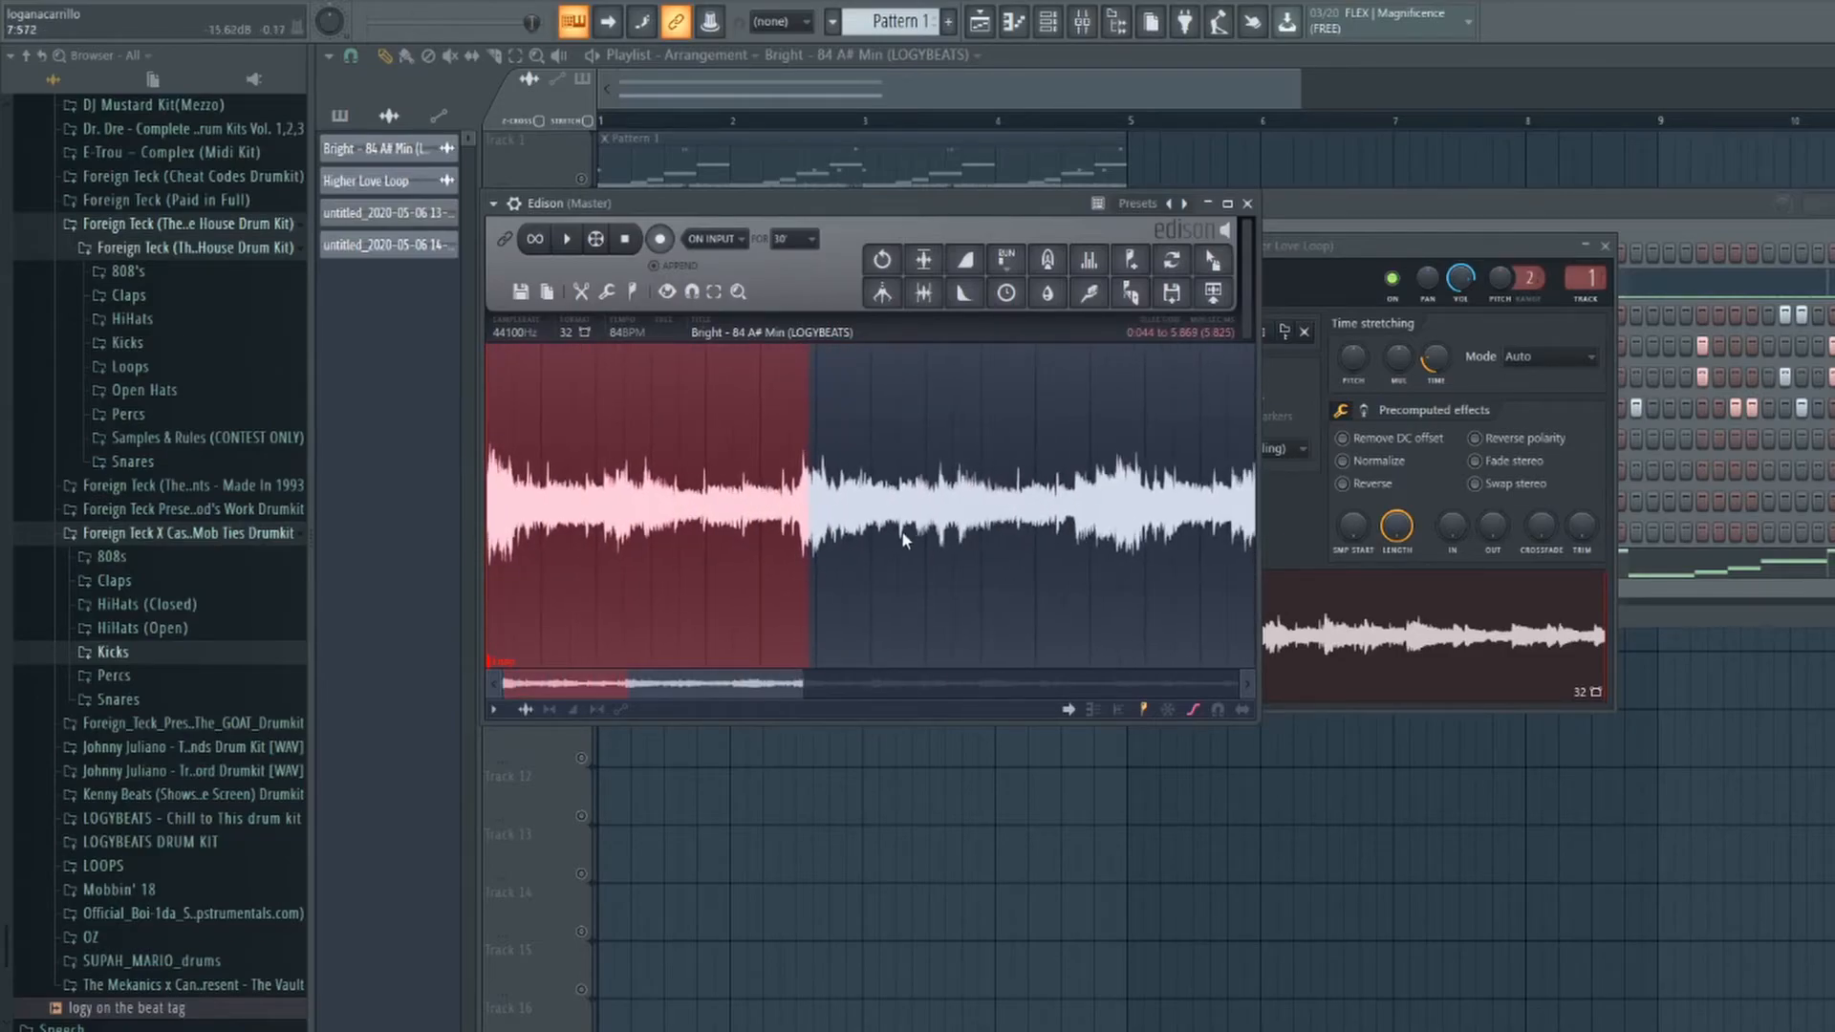
left_click_drag(824, 545, 1087, 526)
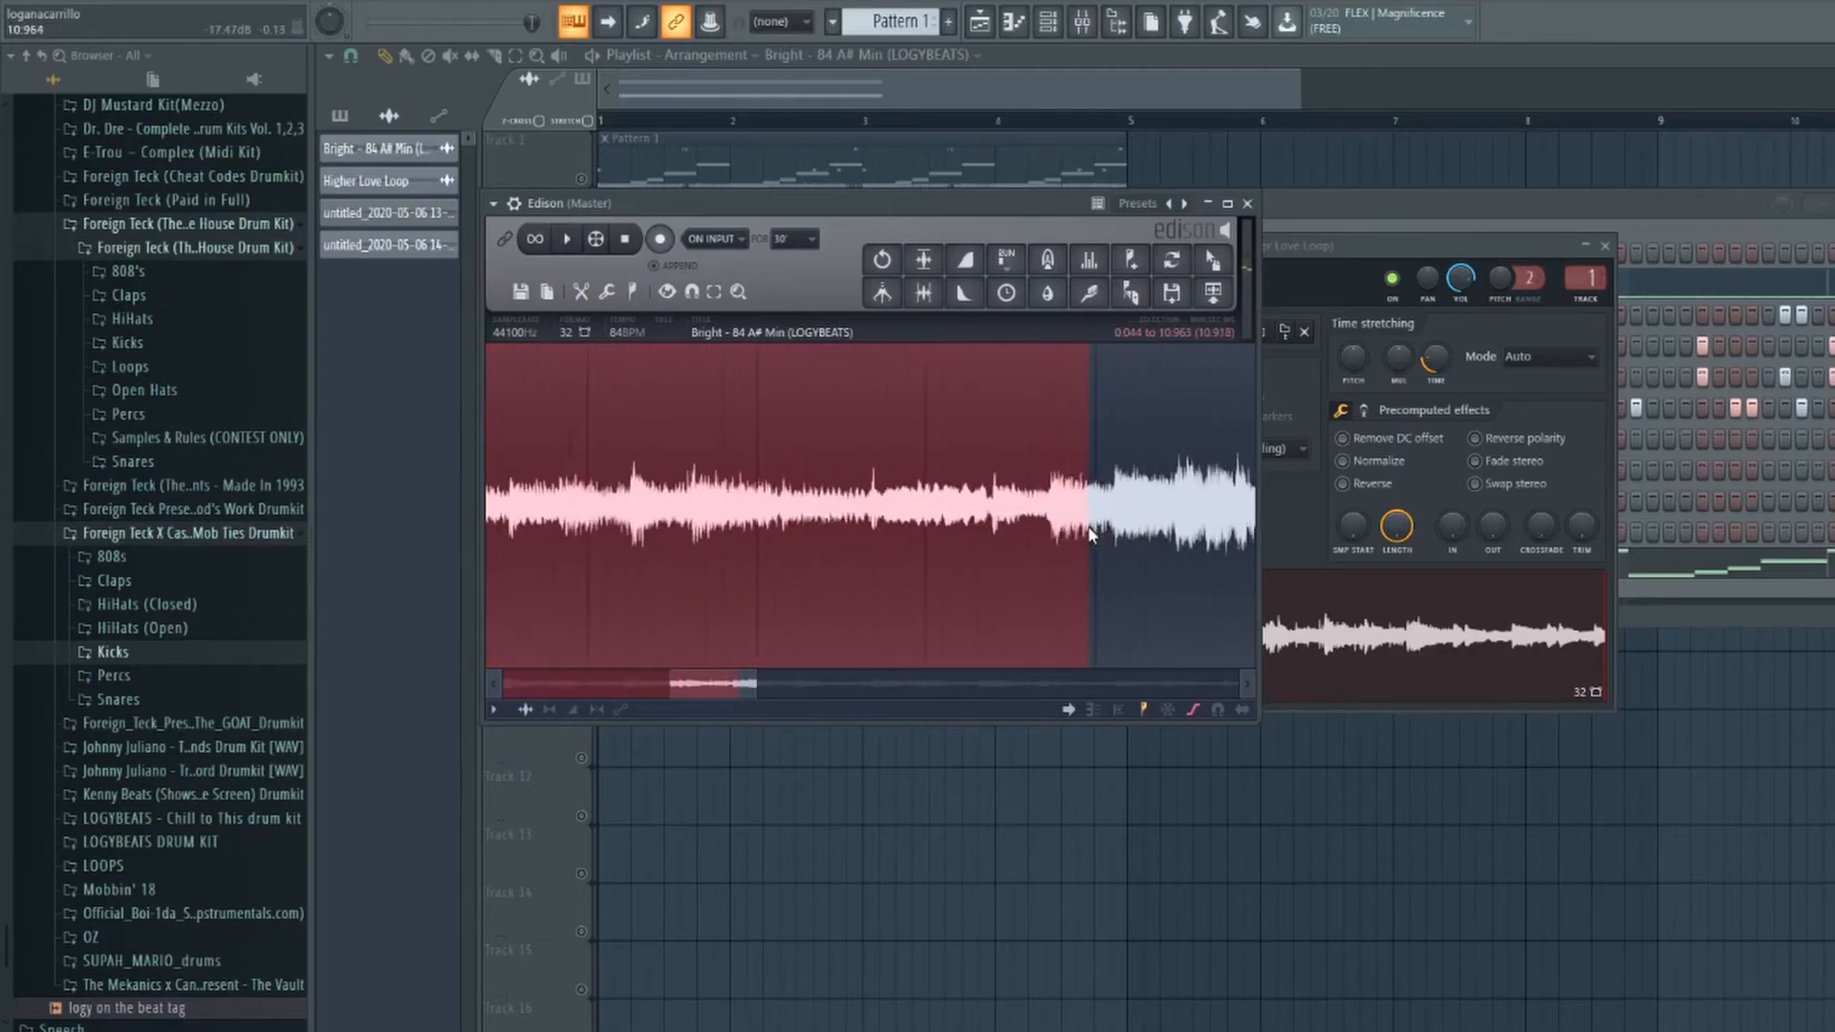
key("space")
key("space")
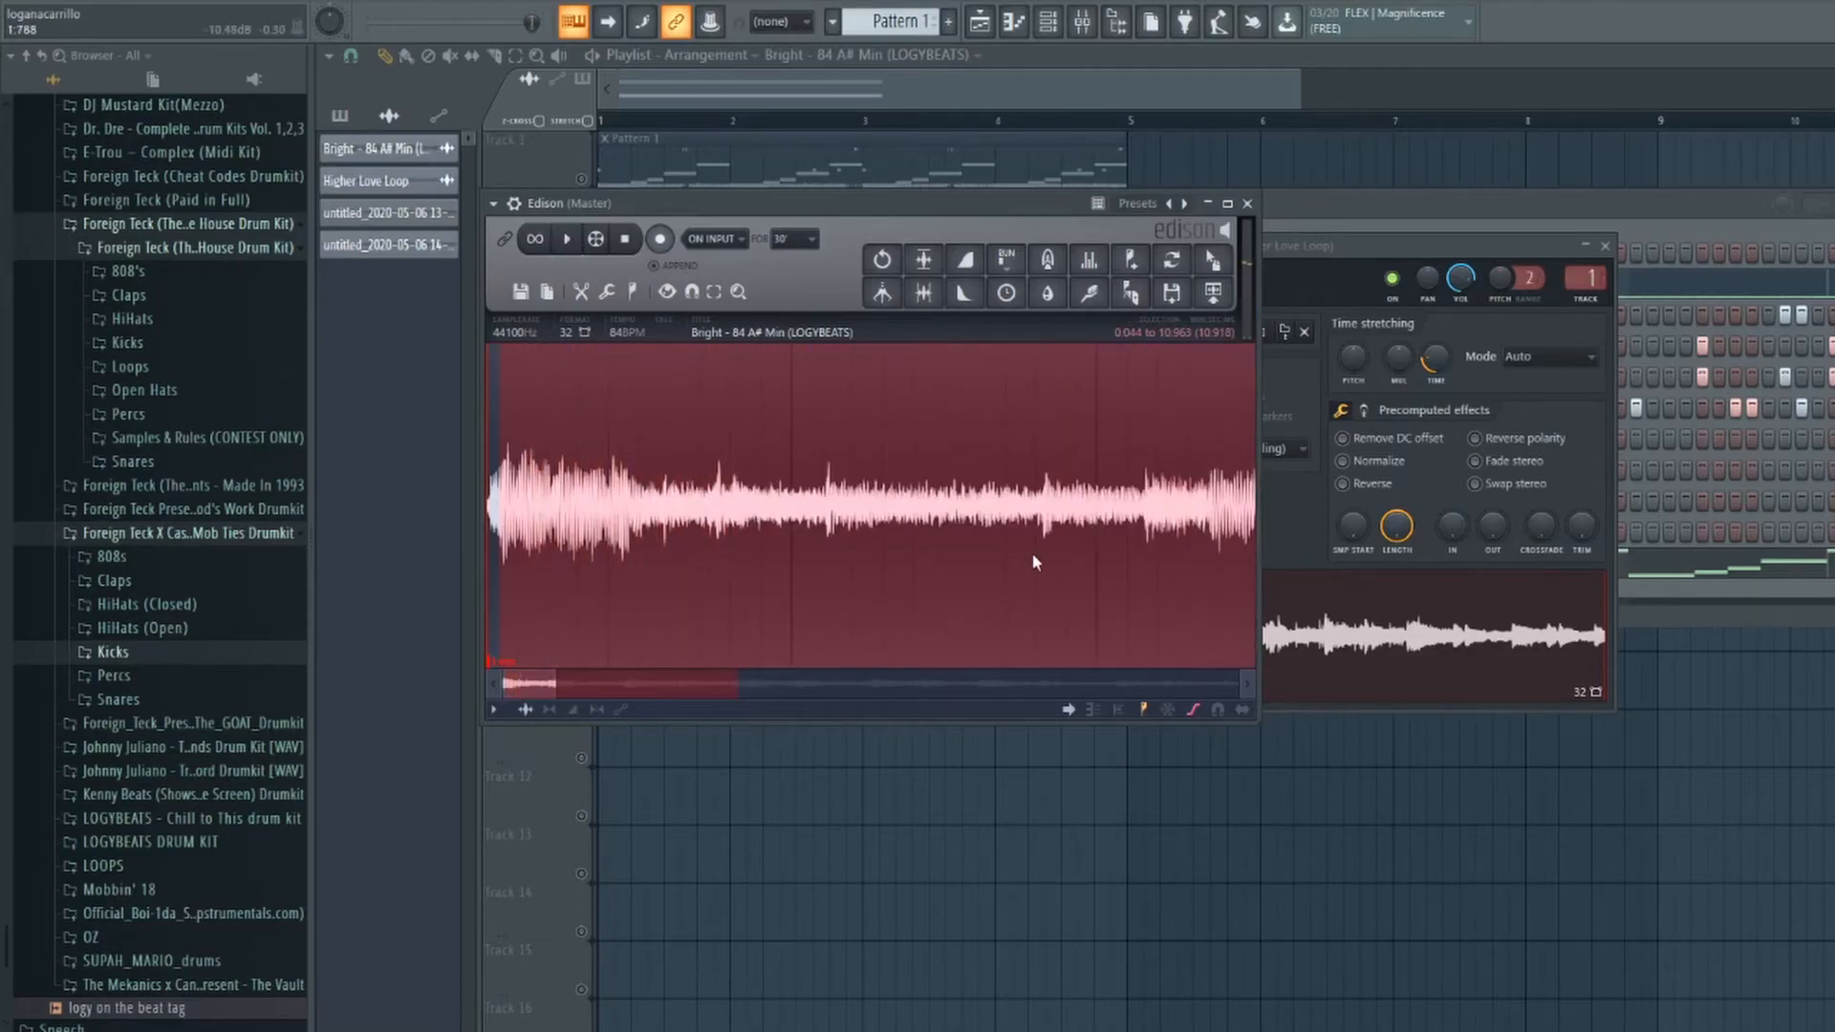
left_click_drag(499, 541, 462, 542)
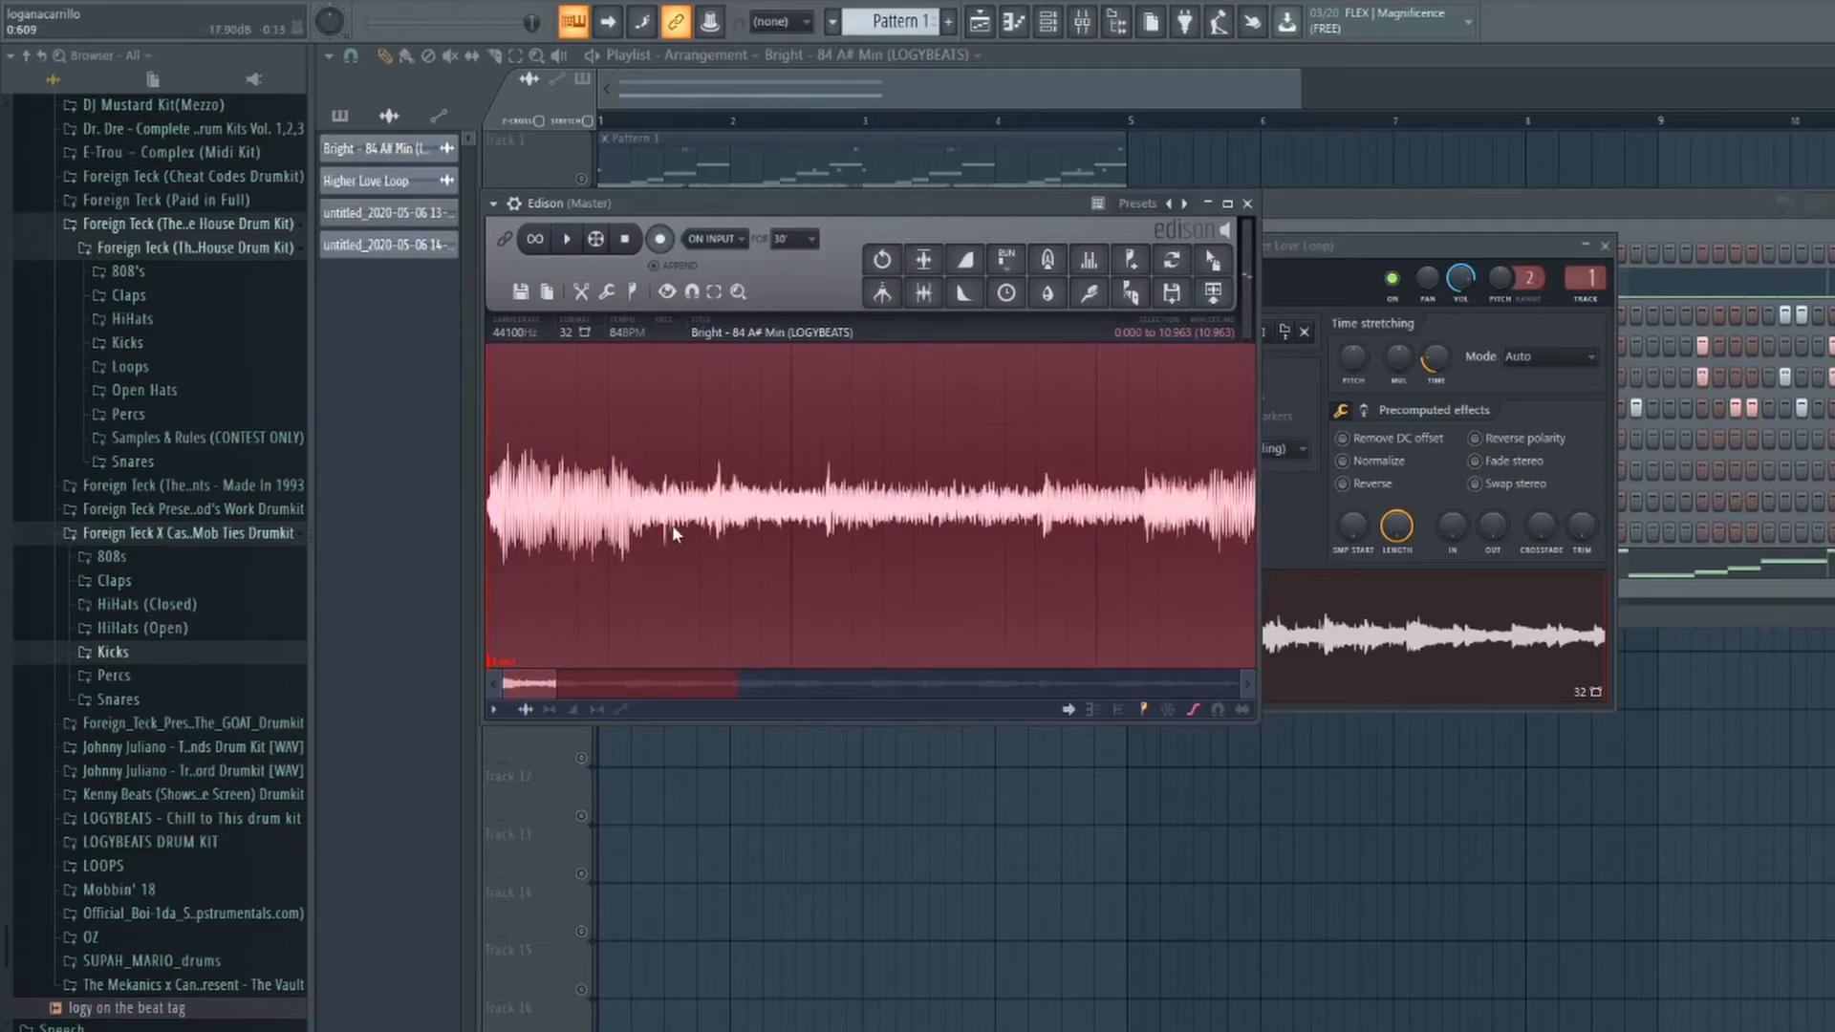
key("space")
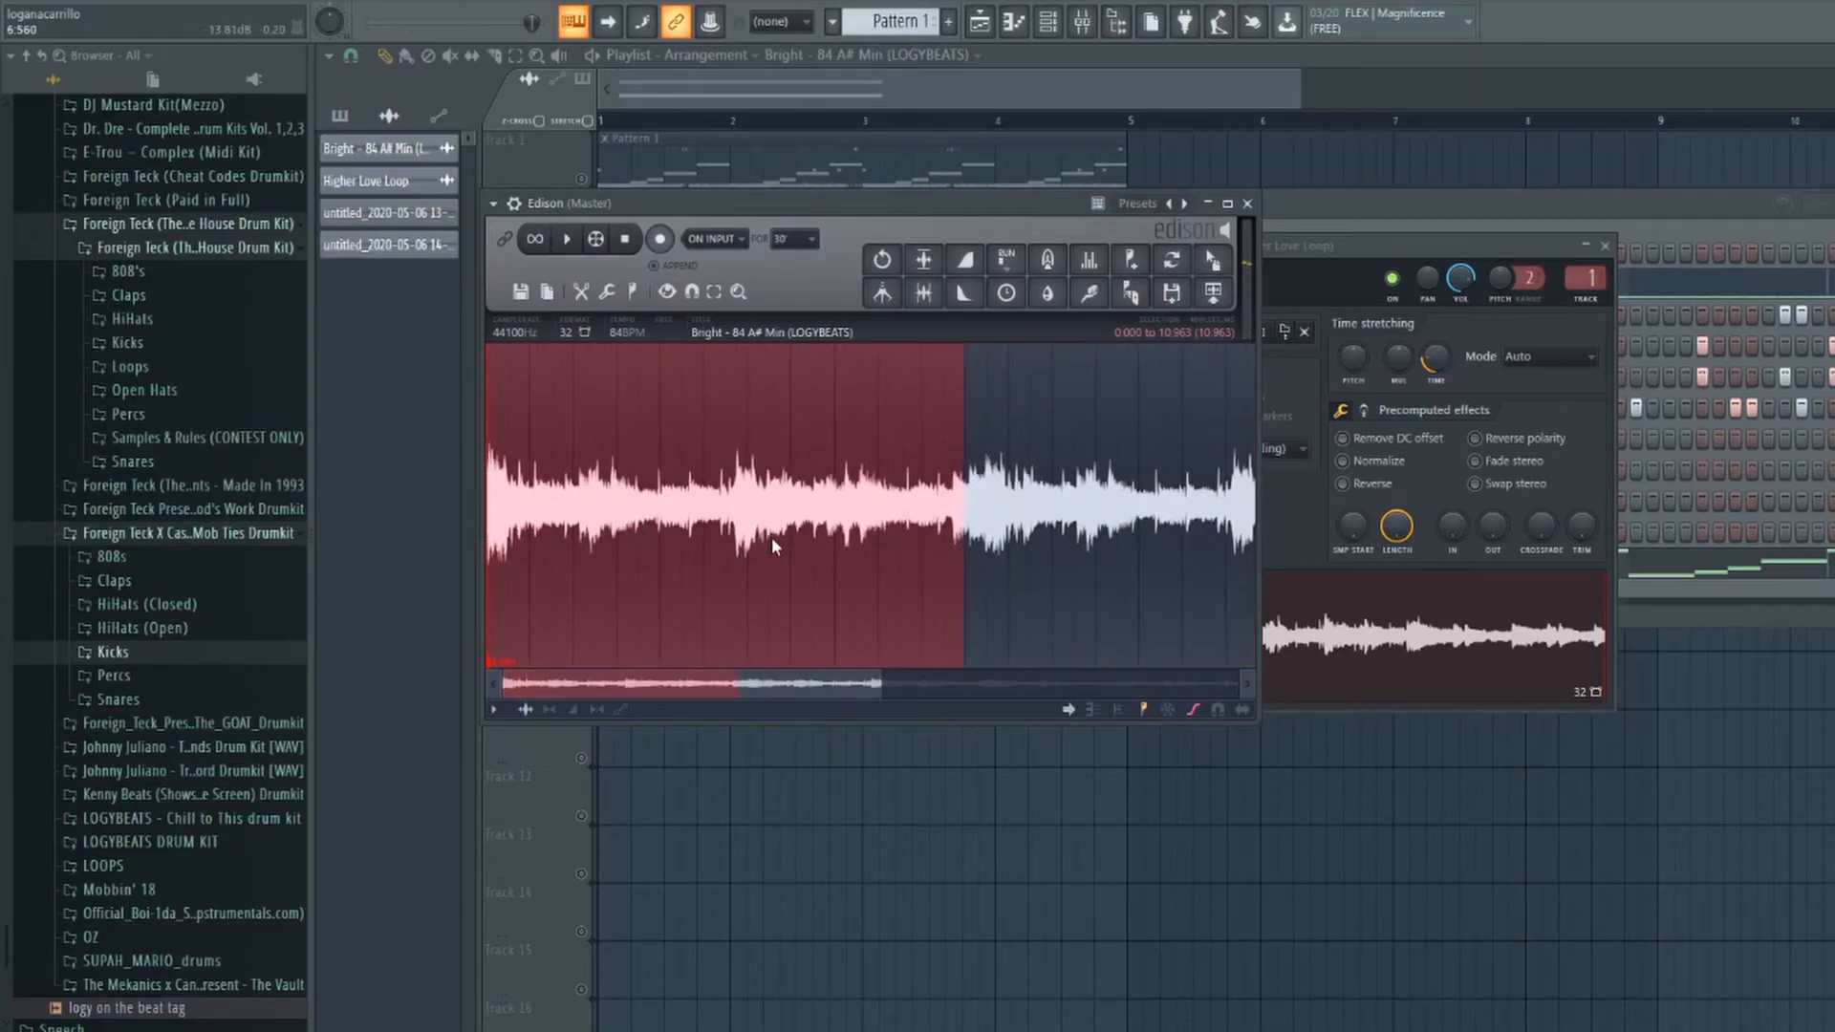
Extend the end of the waveform selection in stages to 17:076, previewing the phrase along the way.
scroll(997, 528, "up", 2)
left_click_drag(1221, 528, 1030, 526)
key("space")
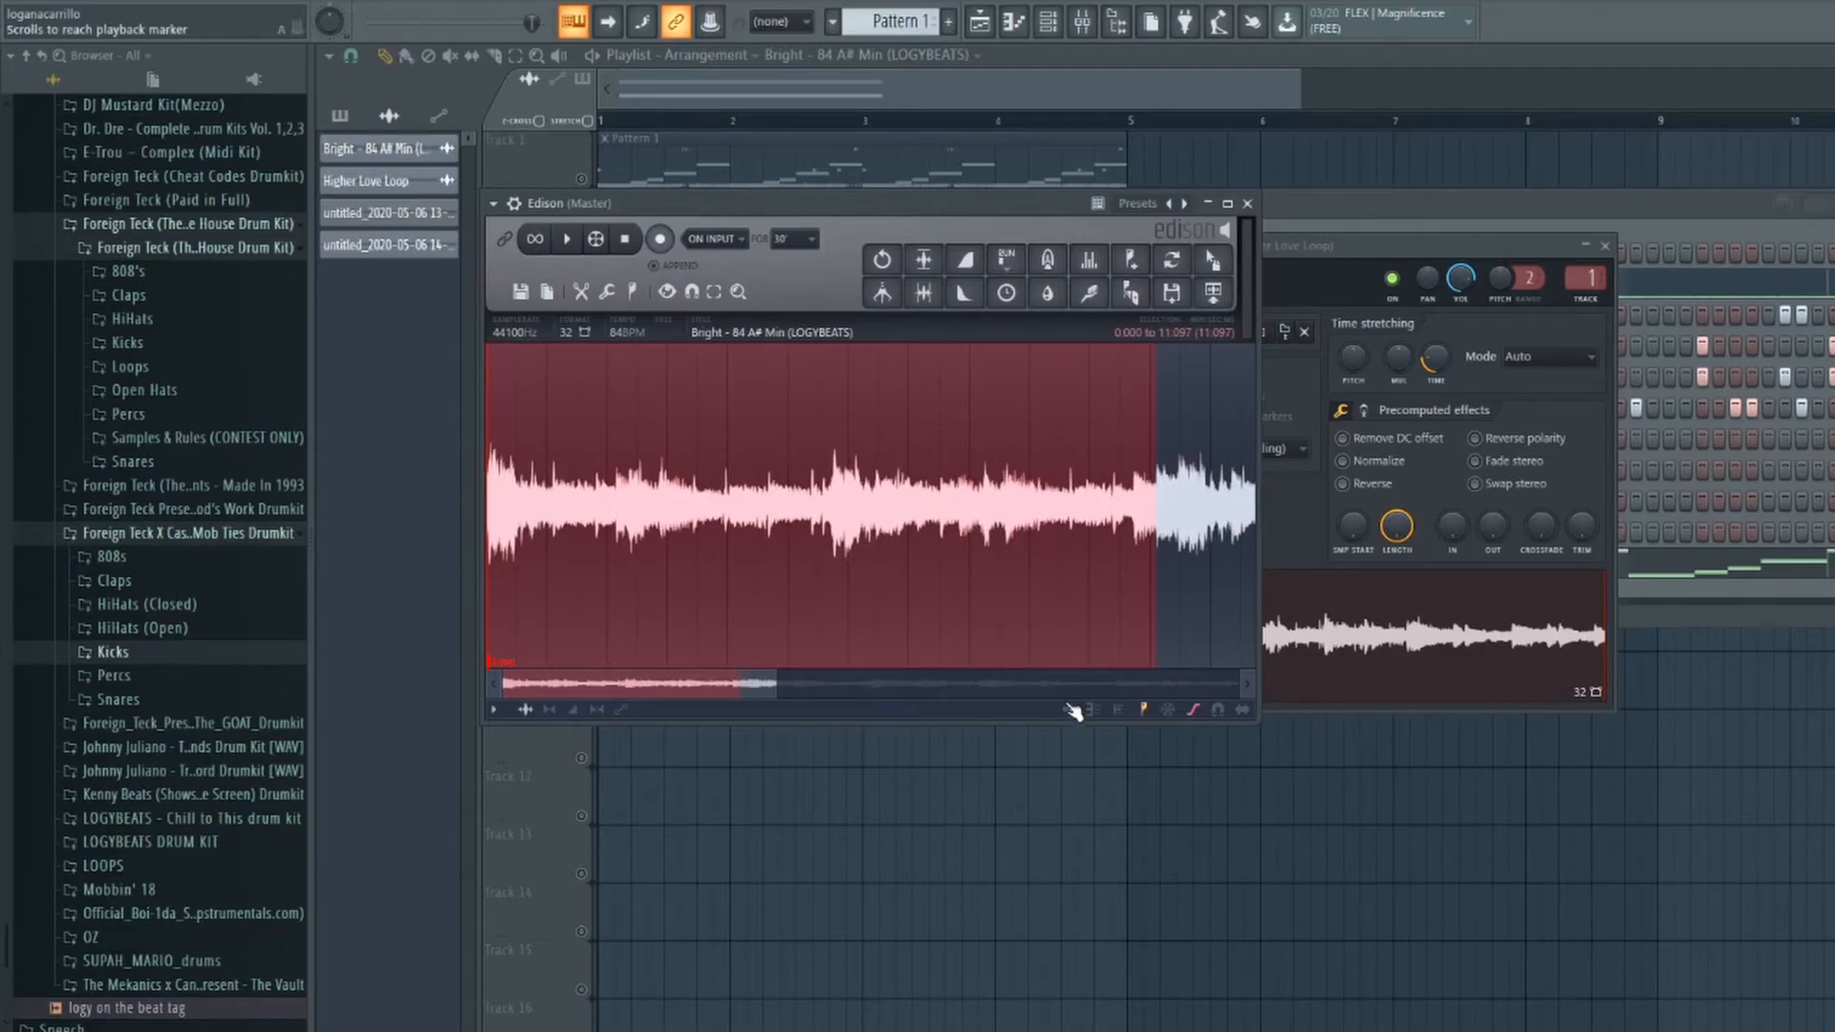
scroll(1144, 570, "up", 4)
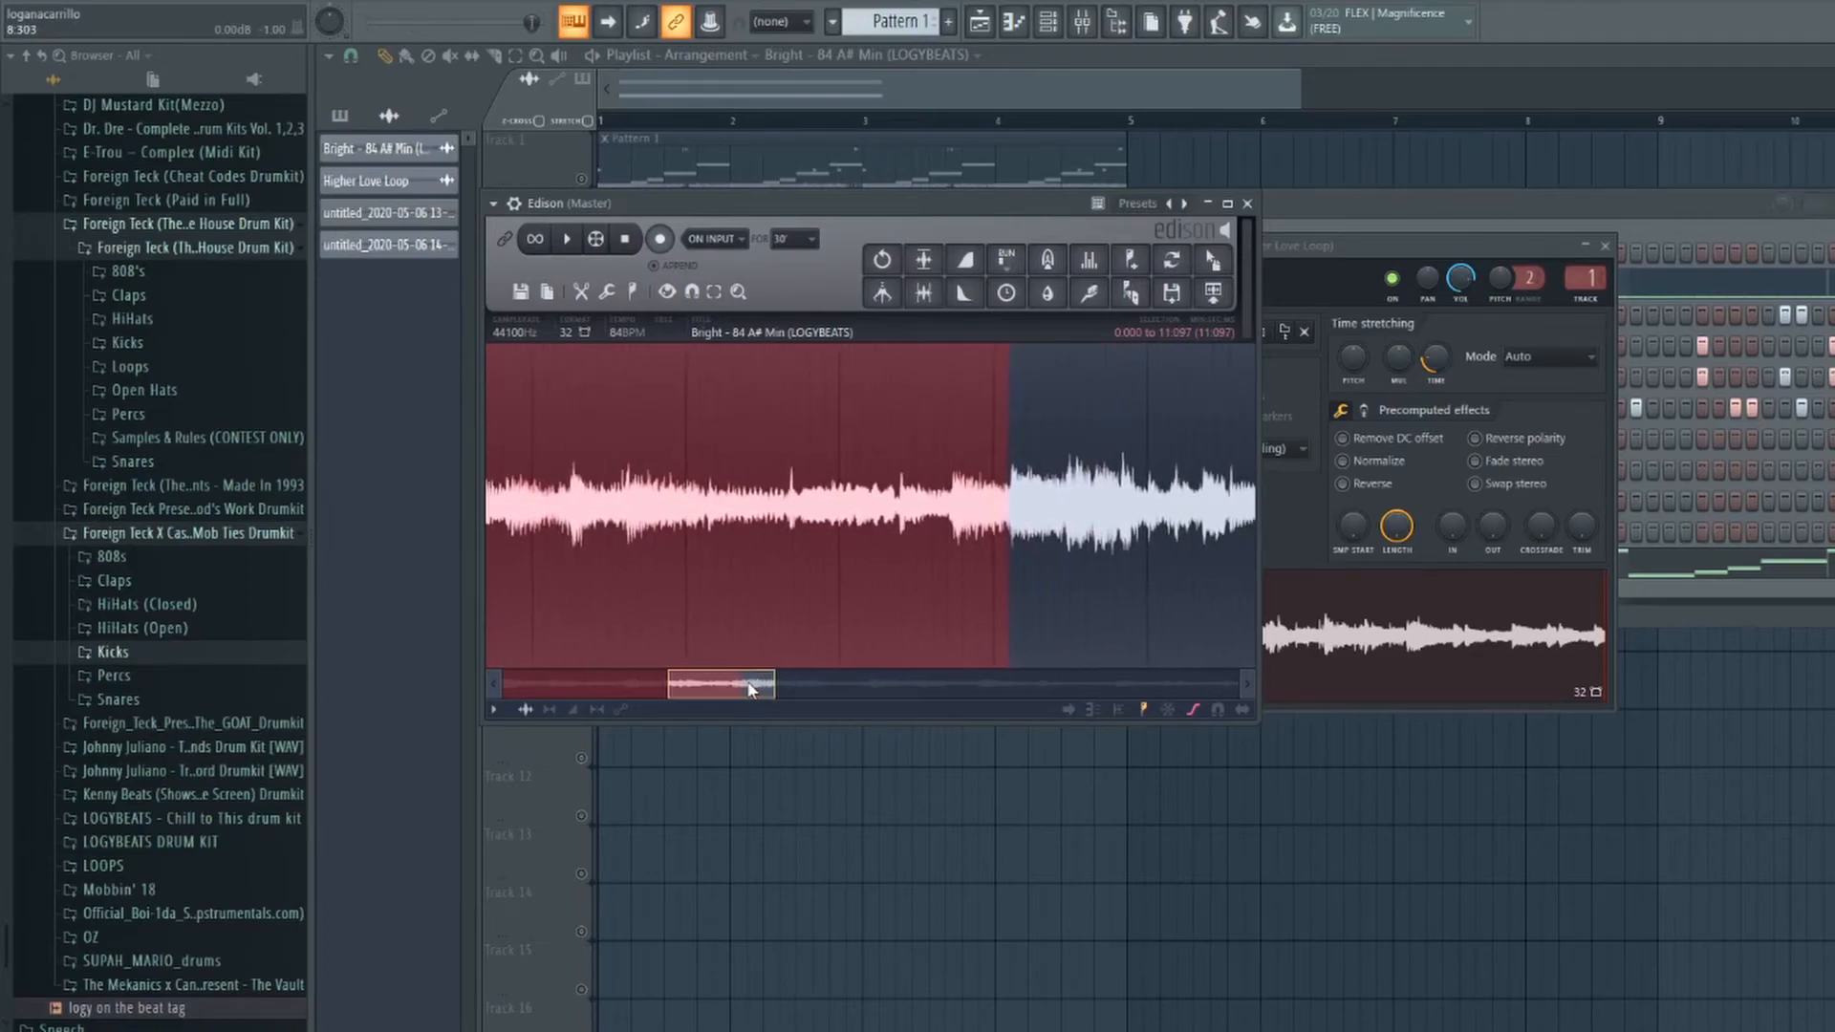
scroll(1001, 529, "up", 5)
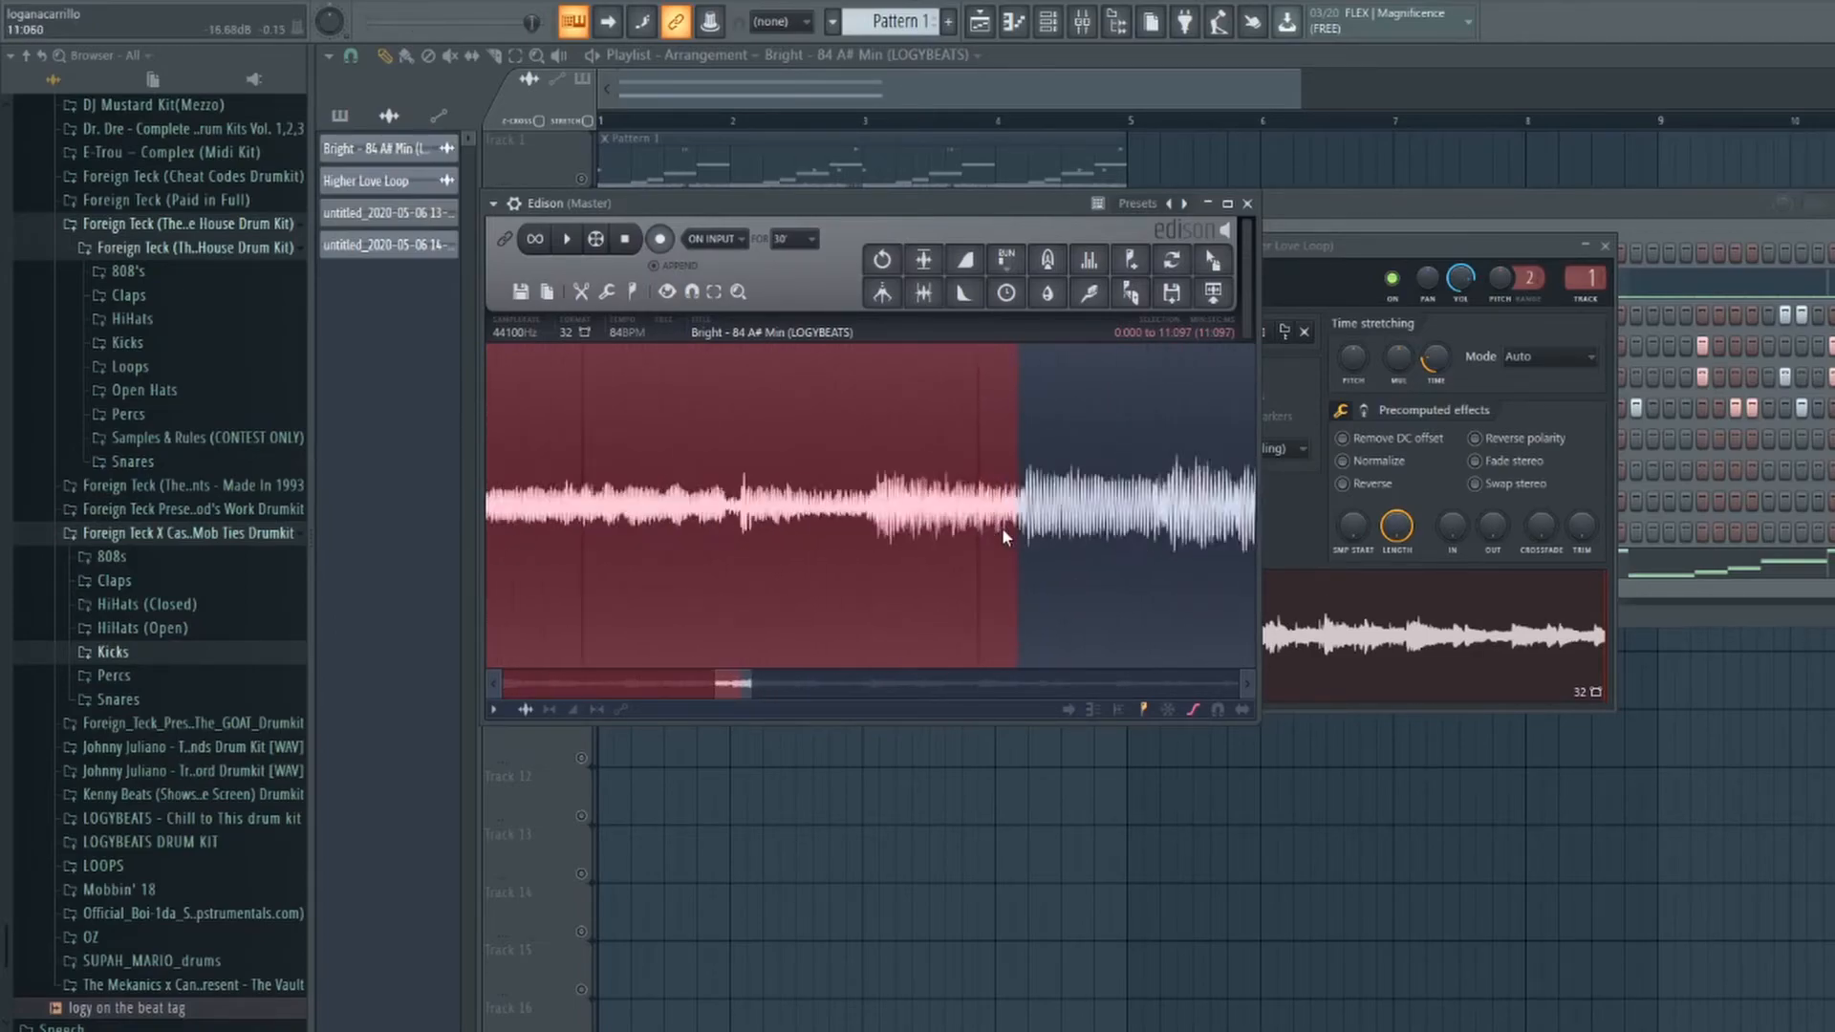
scroll(1002, 529, "down", 6)
left_click_drag(1004, 549, 1093, 540)
key("space")
scroll(1093, 539, "down", 7)
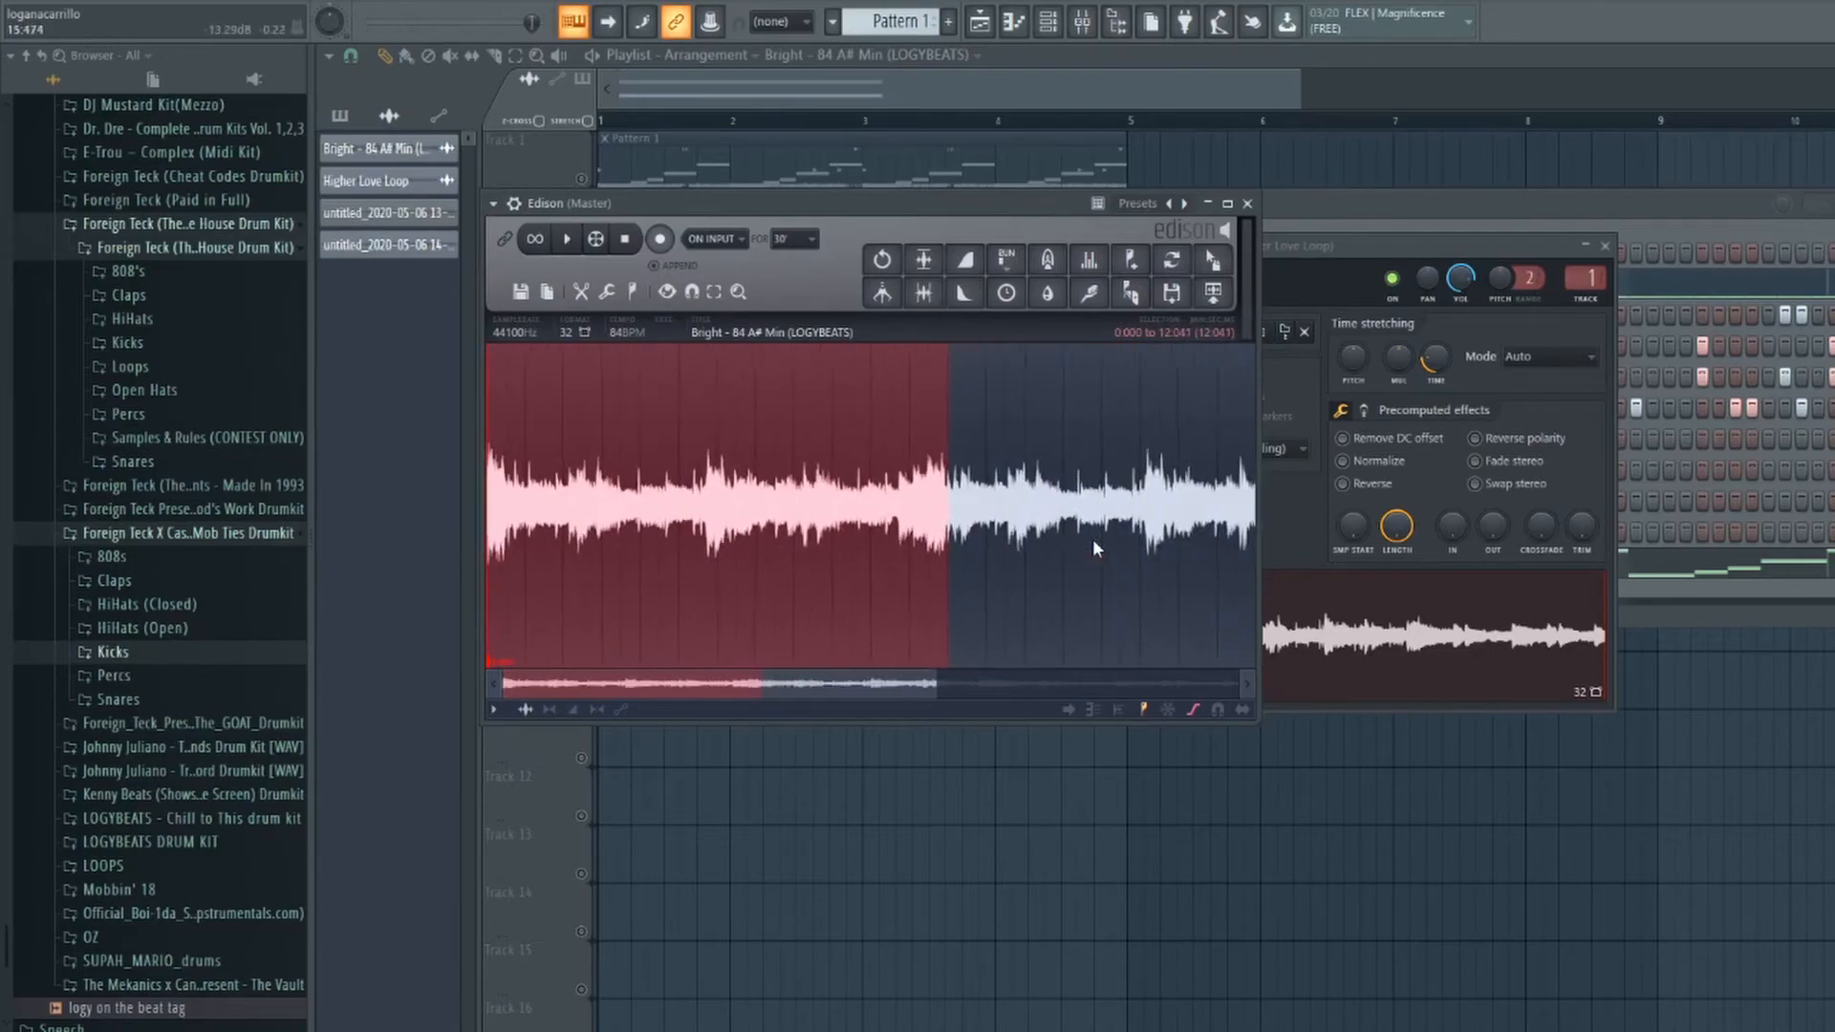
left_click_drag(883, 548, 972, 535)
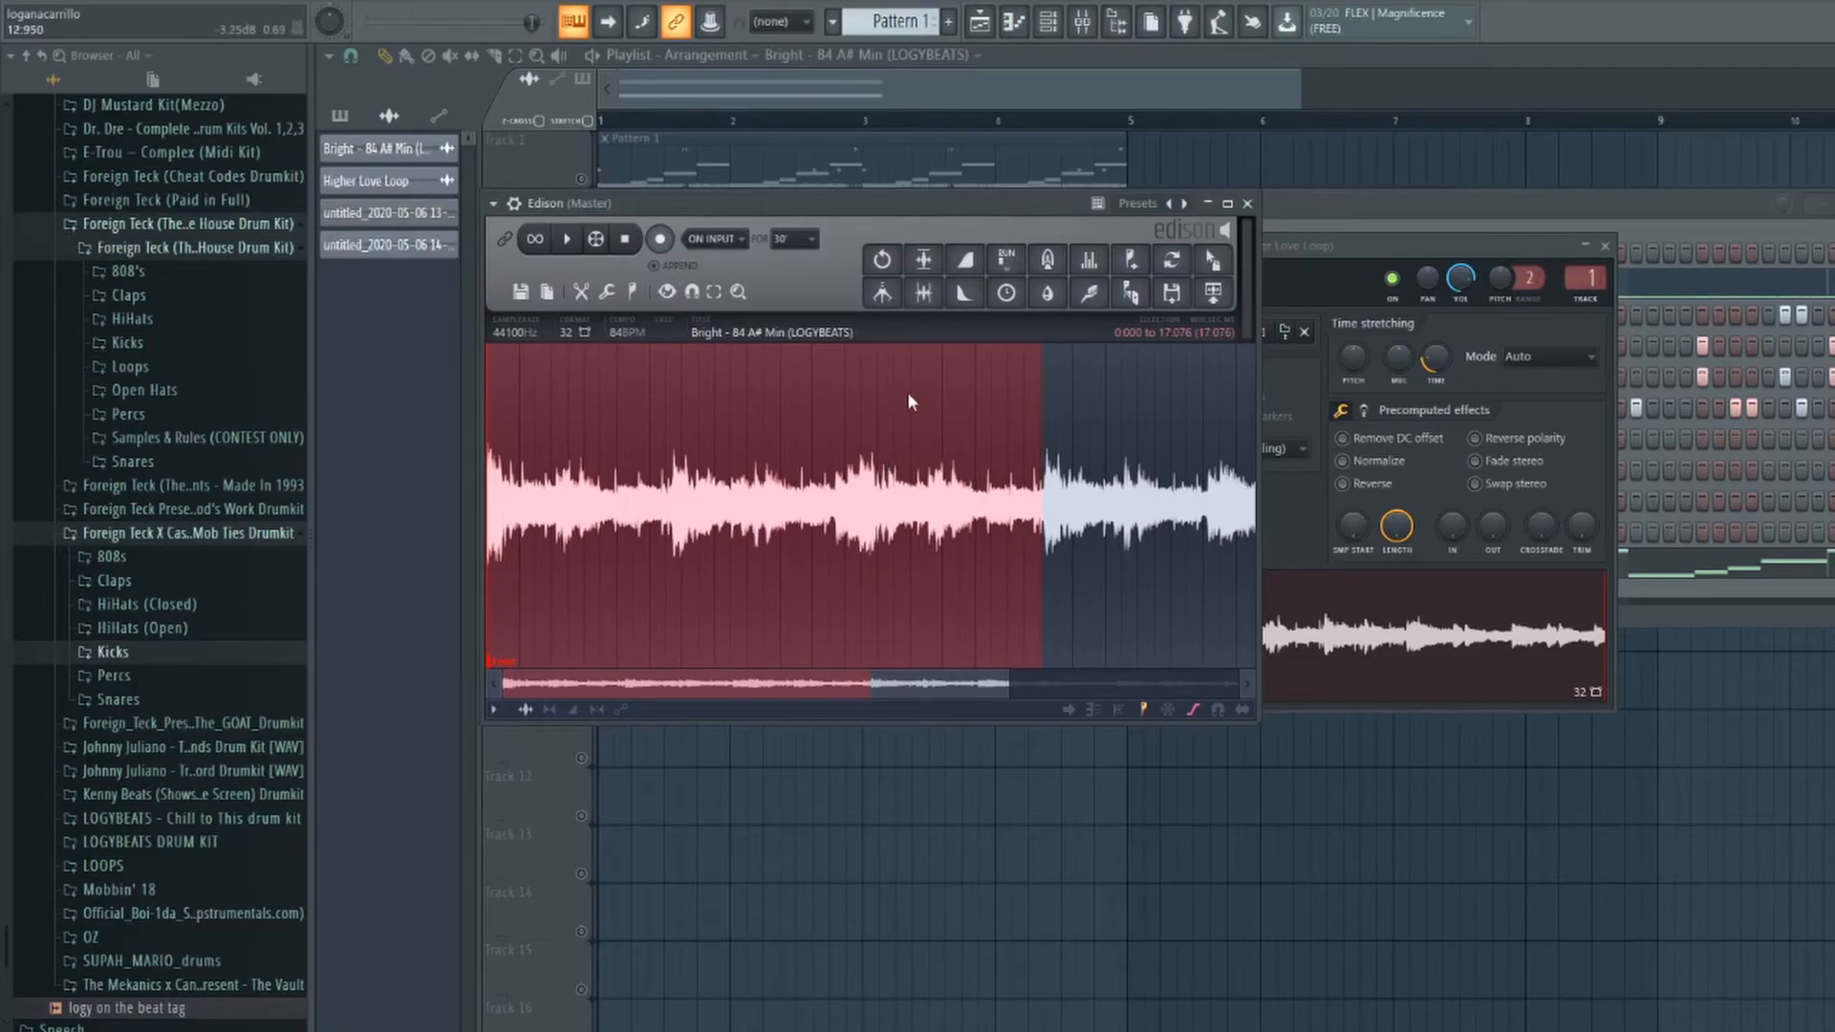
Audition the selected phrase in Edison and trim its end to 17:005, just before the next transient.
left_click_drag(710, 203, 851, 207)
left_click_drag(1150, 688, 1014, 688)
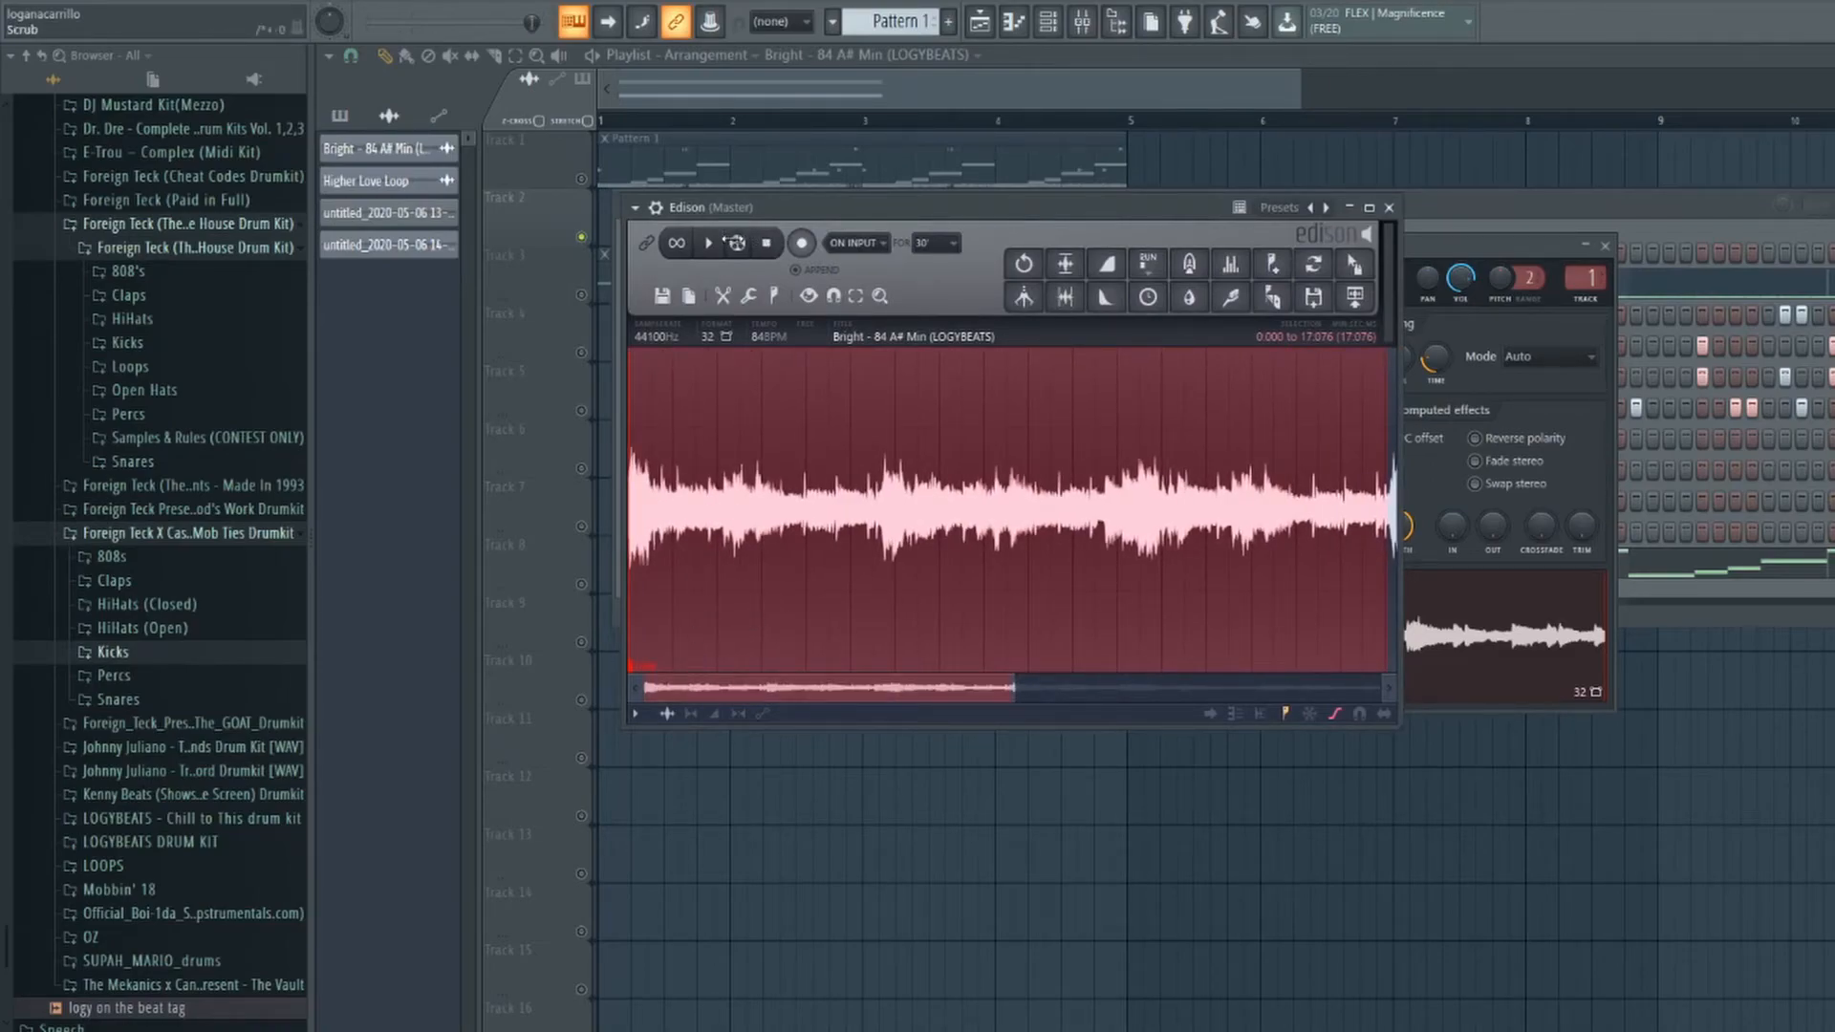
mouse_move(740, 243)
left_mouse_down()
mouse_move(770, 254)
mouse_move(707, 244)
left_mouse_up()
scroll(1017, 403, "down", 3)
key("space")
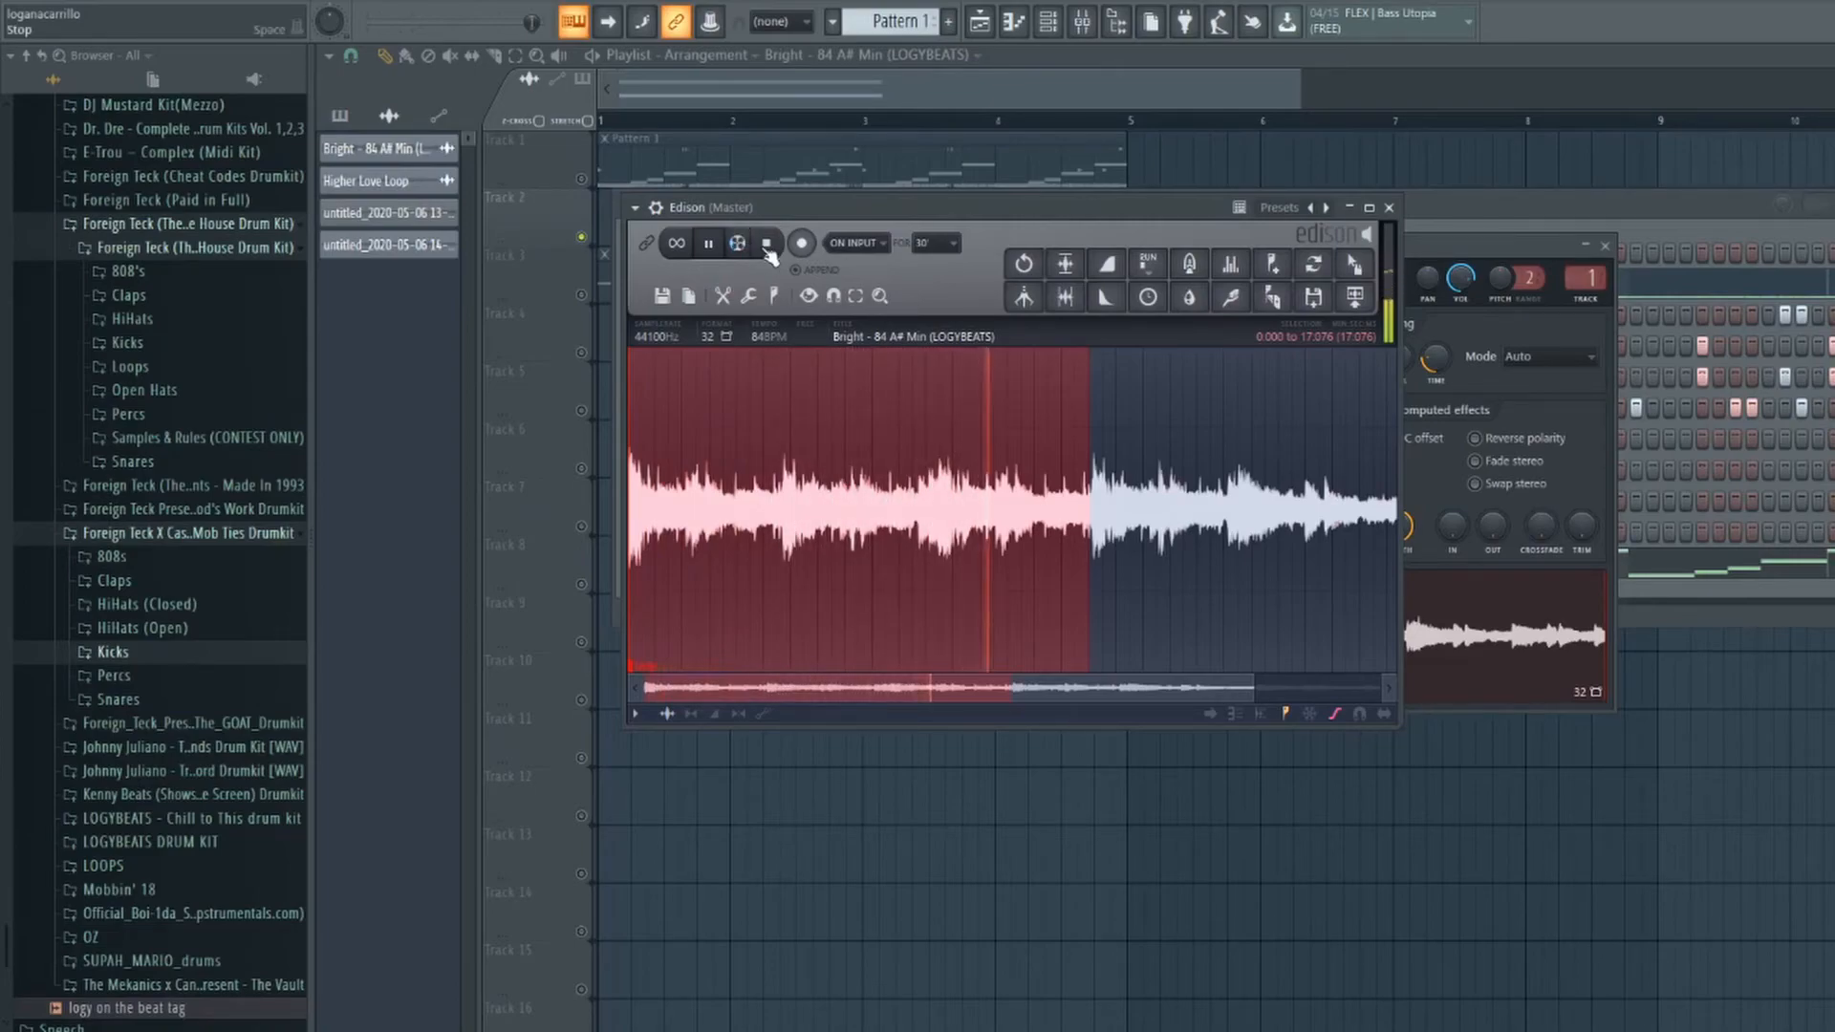
scroll(1070, 468, "up", 4)
scroll(1139, 501, "up", 3)
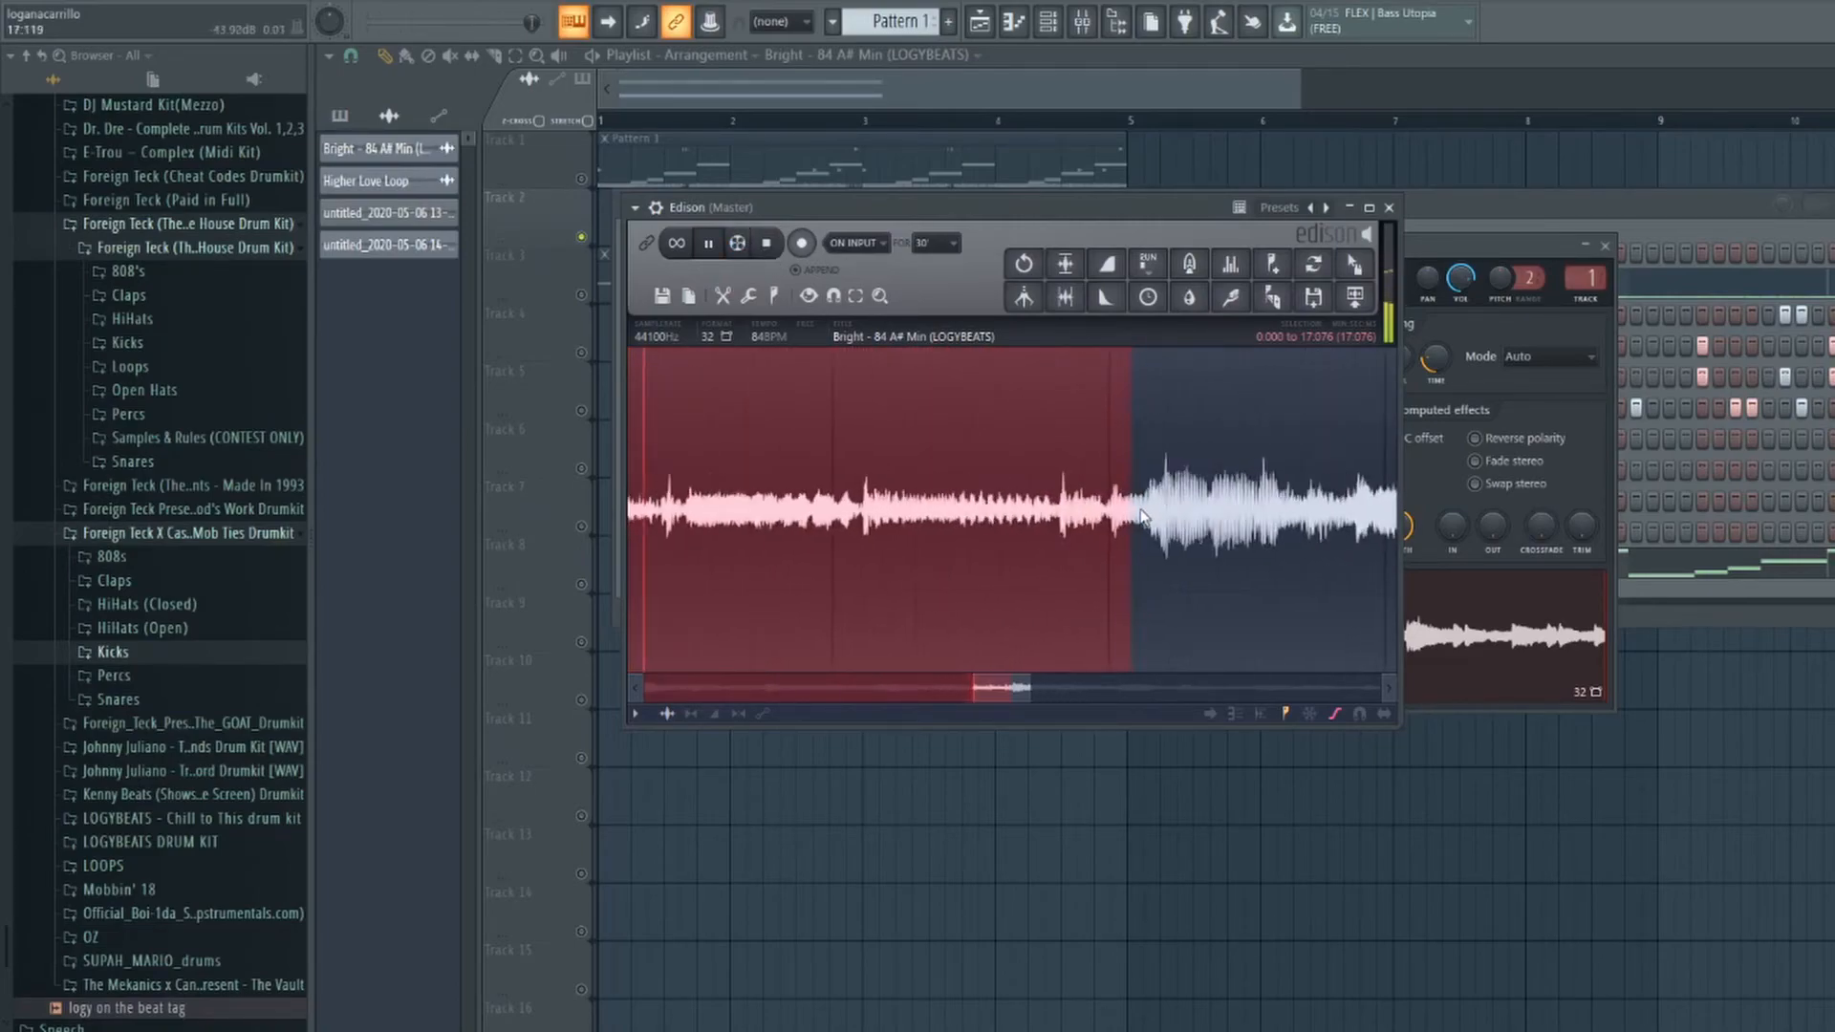
mouse_move(1142, 531)
left_mouse_down()
mouse_move(1070, 531)
mouse_move(1124, 528)
left_mouse_up()
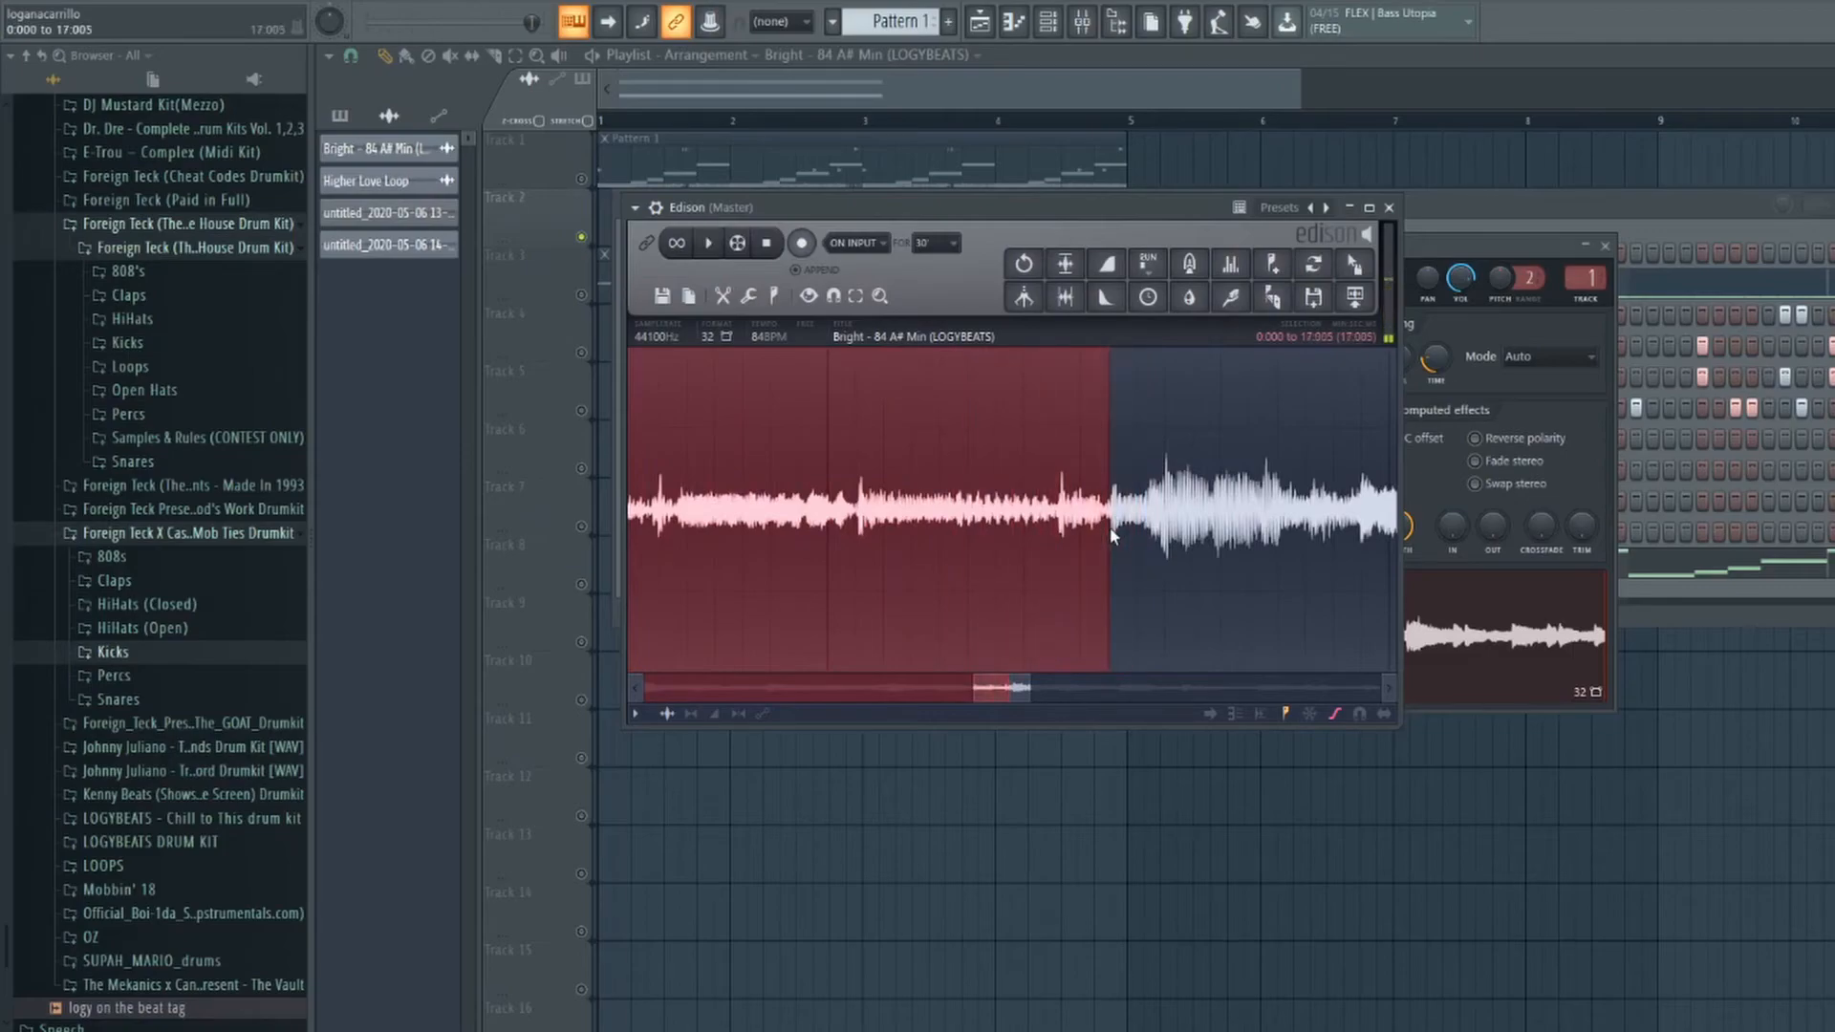
Open the mixer and look through the effect slots of the kick, snare, clap, OZ (808) and hi-hat tracks.
key("F9")
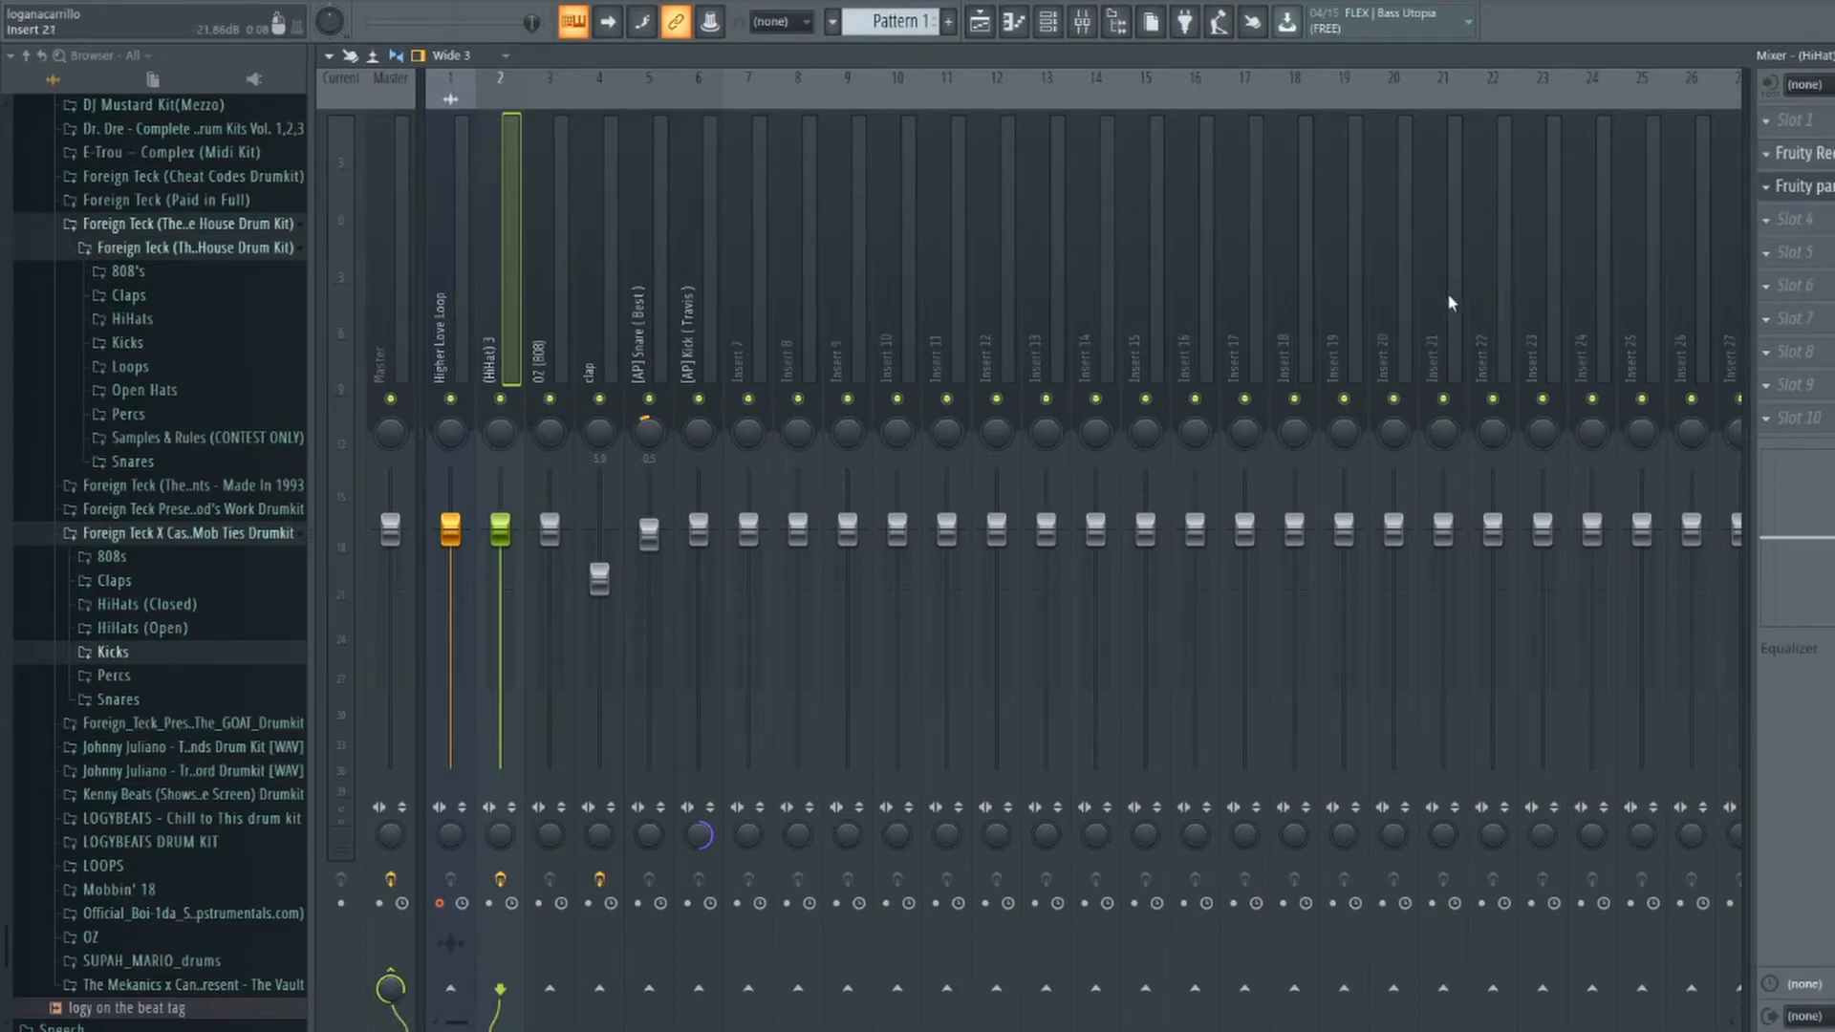
left_click(657, 312)
left_click(704, 308)
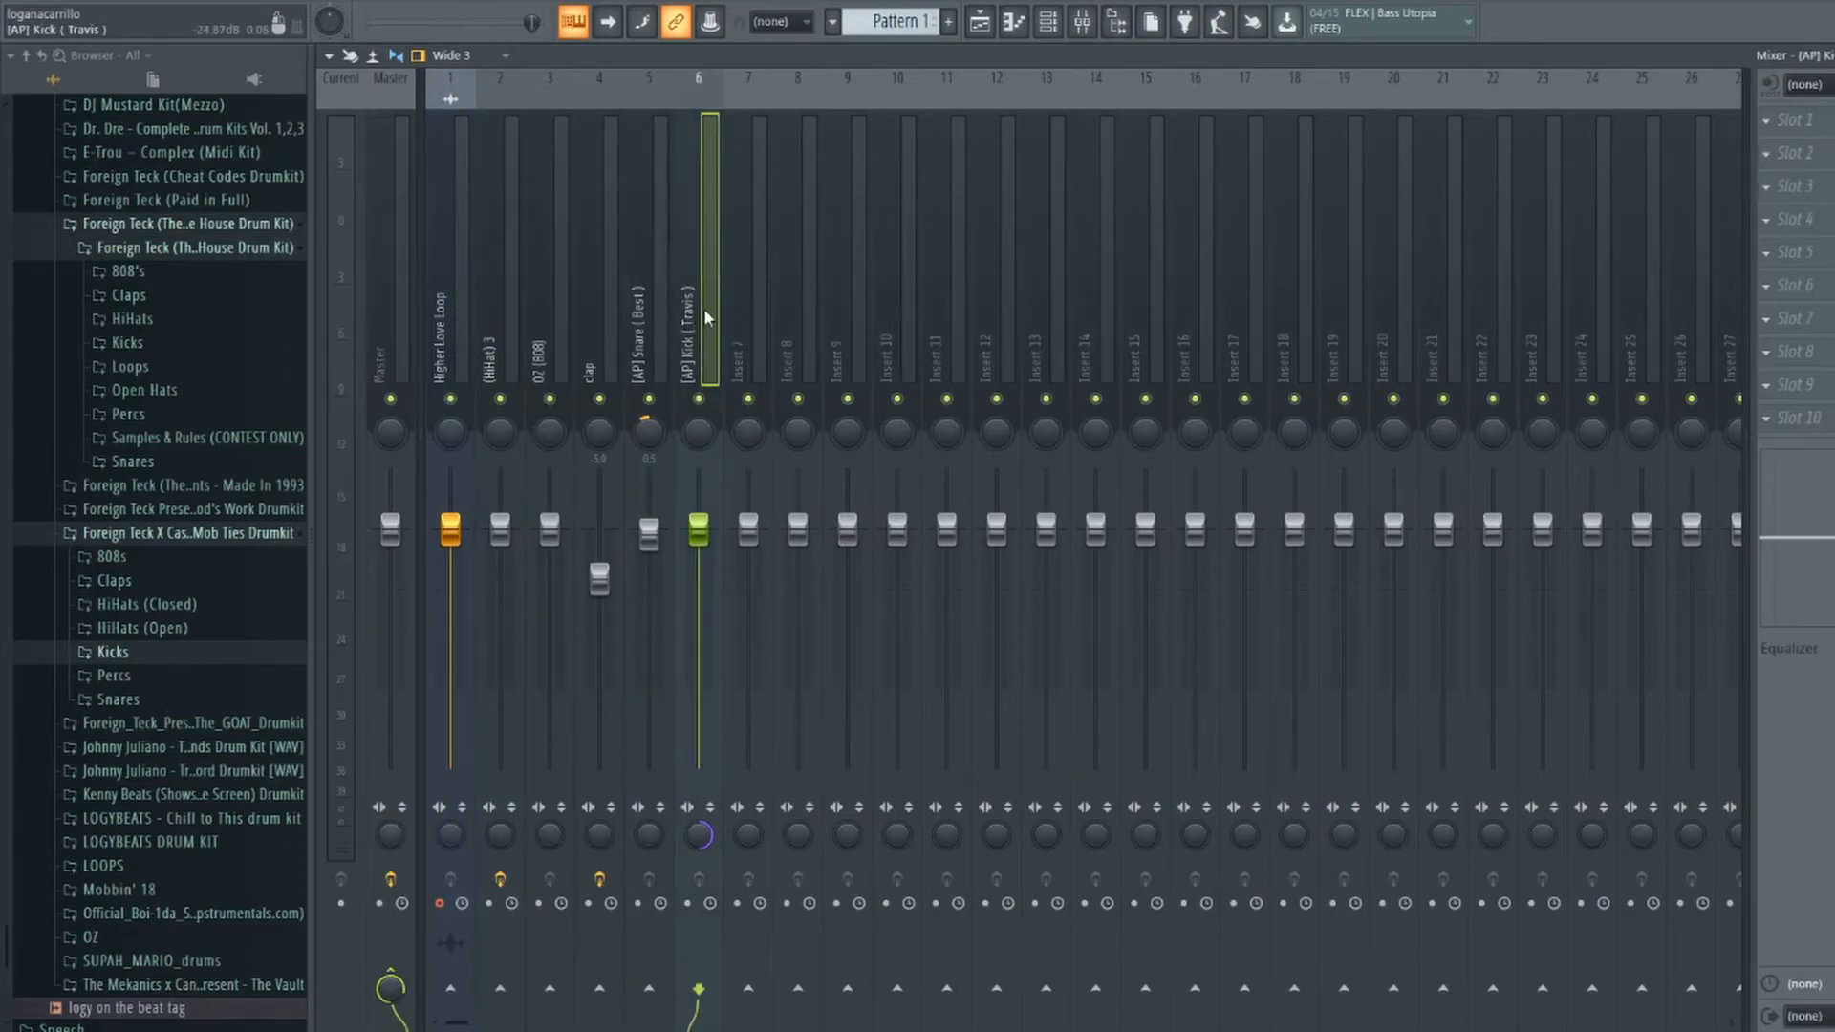
left_click(643, 312)
left_click(600, 323)
left_click(564, 329)
left_click(489, 328)
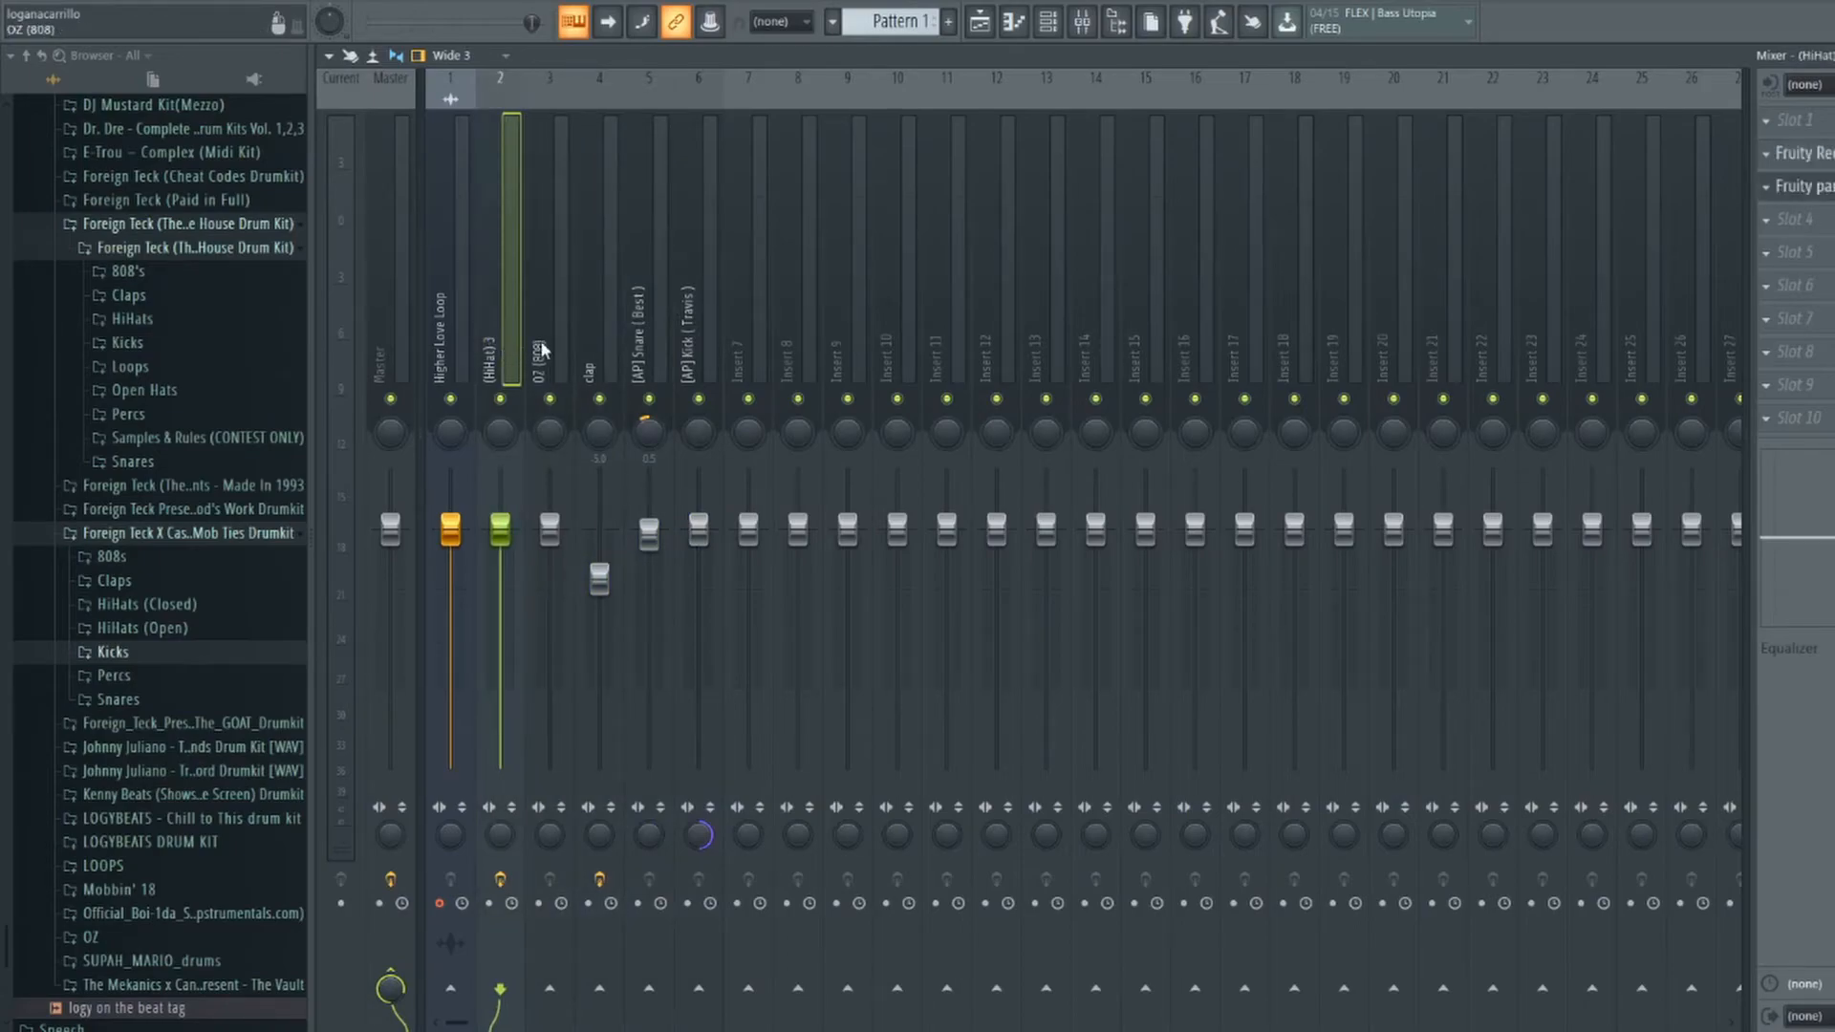
Add Fruity Parametric EQ 2 with the logy eq preset to the snare track's slot 3 and lower its low-cut frequency.
left_click(638, 333)
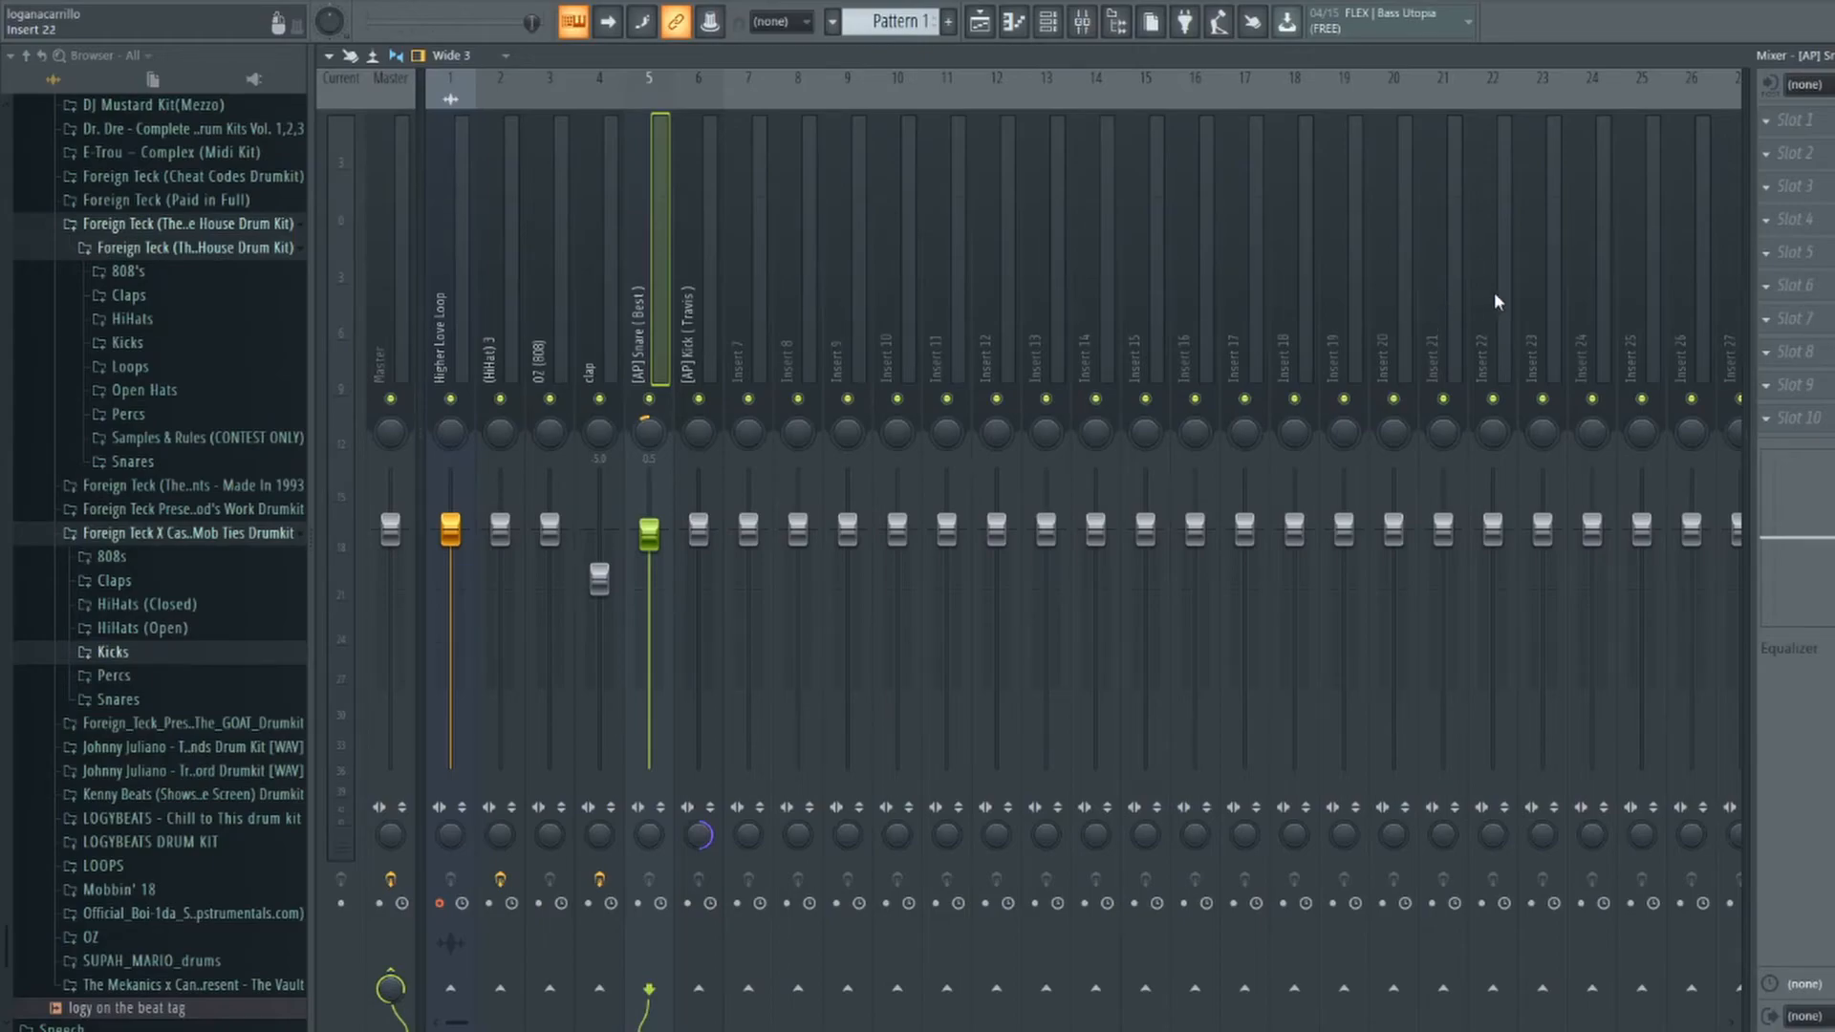
left_click(1828, 187)
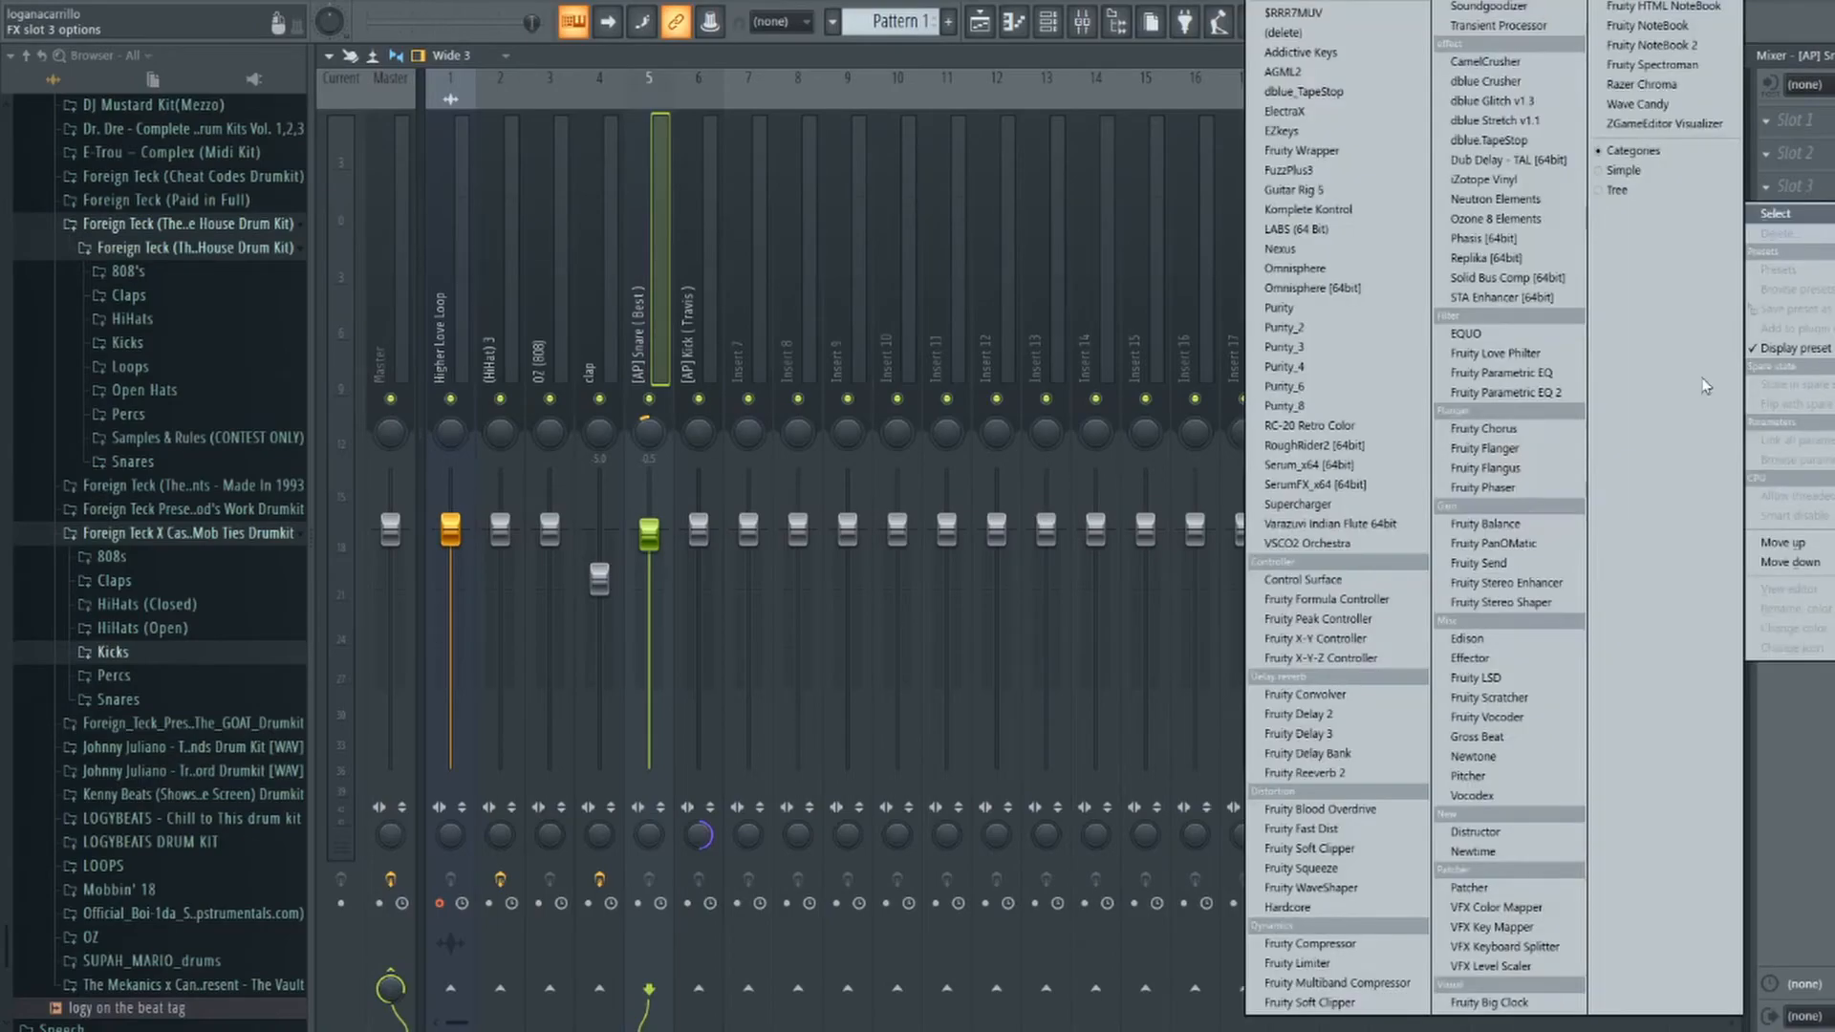
left_click(1512, 395)
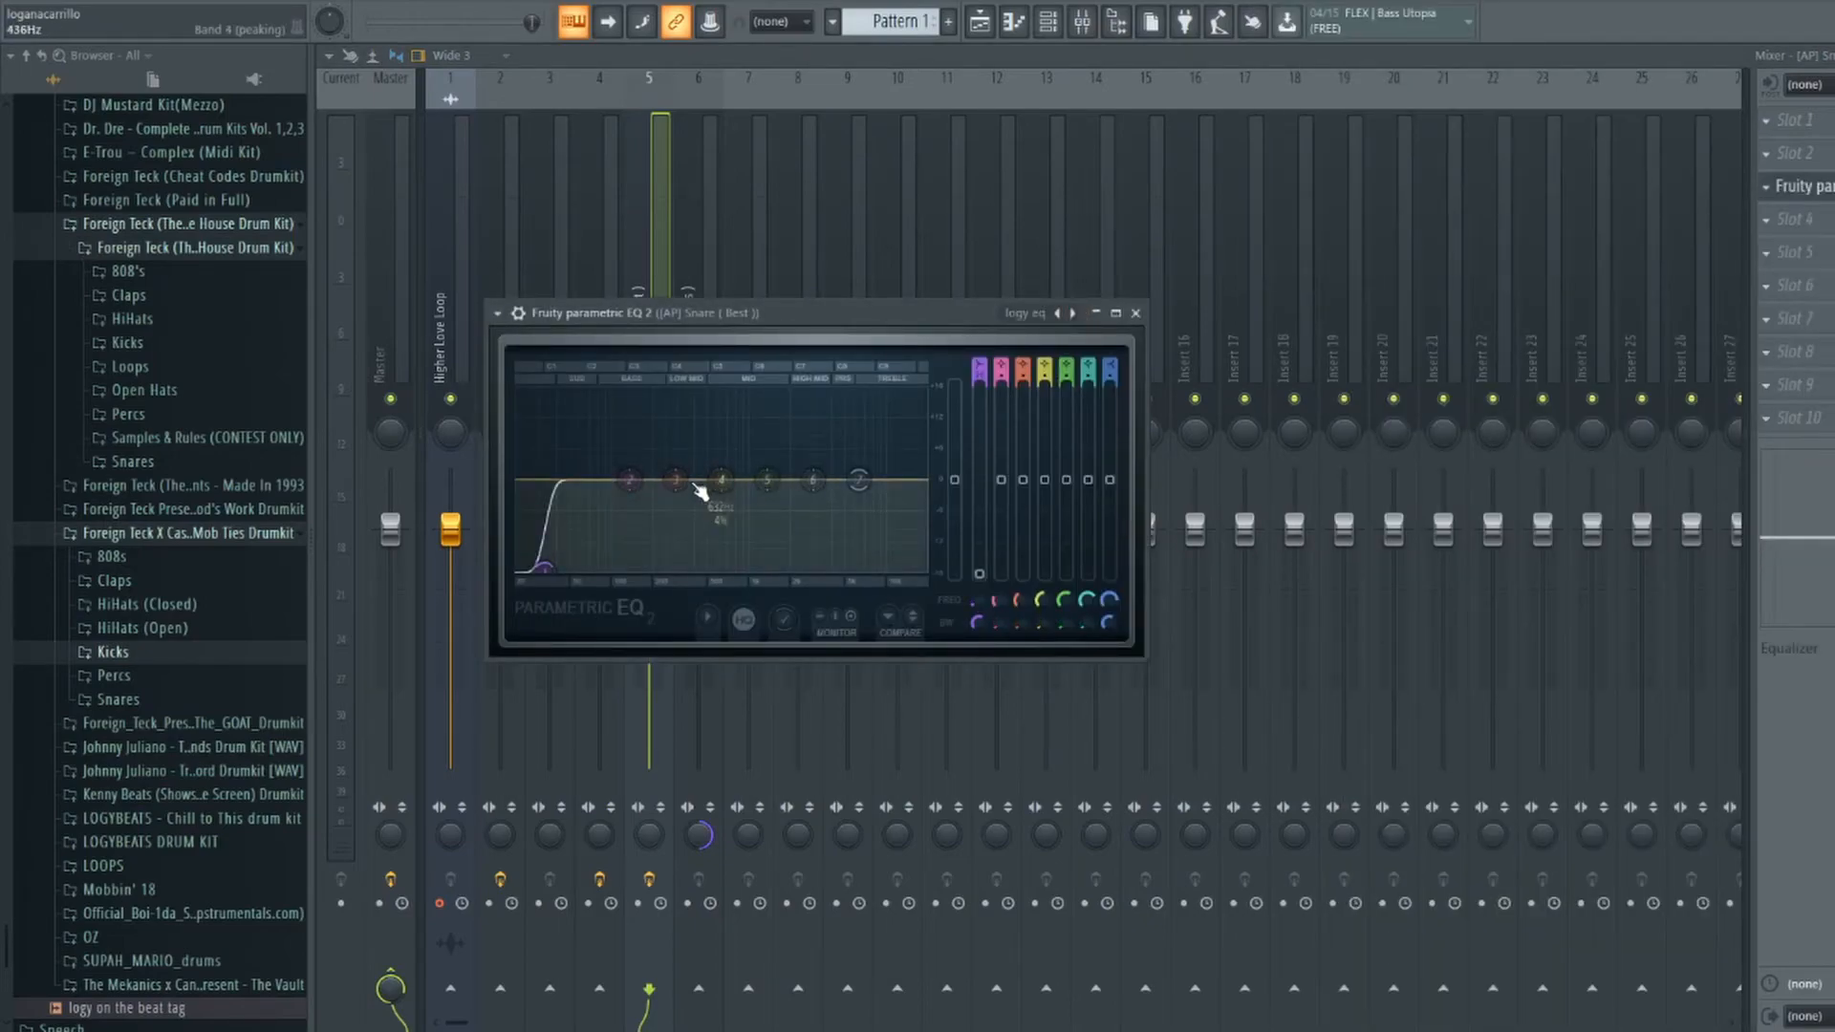
left_click_drag(705, 312, 1248, 247)
mouse_move(1109, 493)
left_mouse_down()
mouse_move(1063, 443)
mouse_move(1094, 499)
mouse_move(1108, 492)
mouse_move(1076, 498)
left_mouse_up()
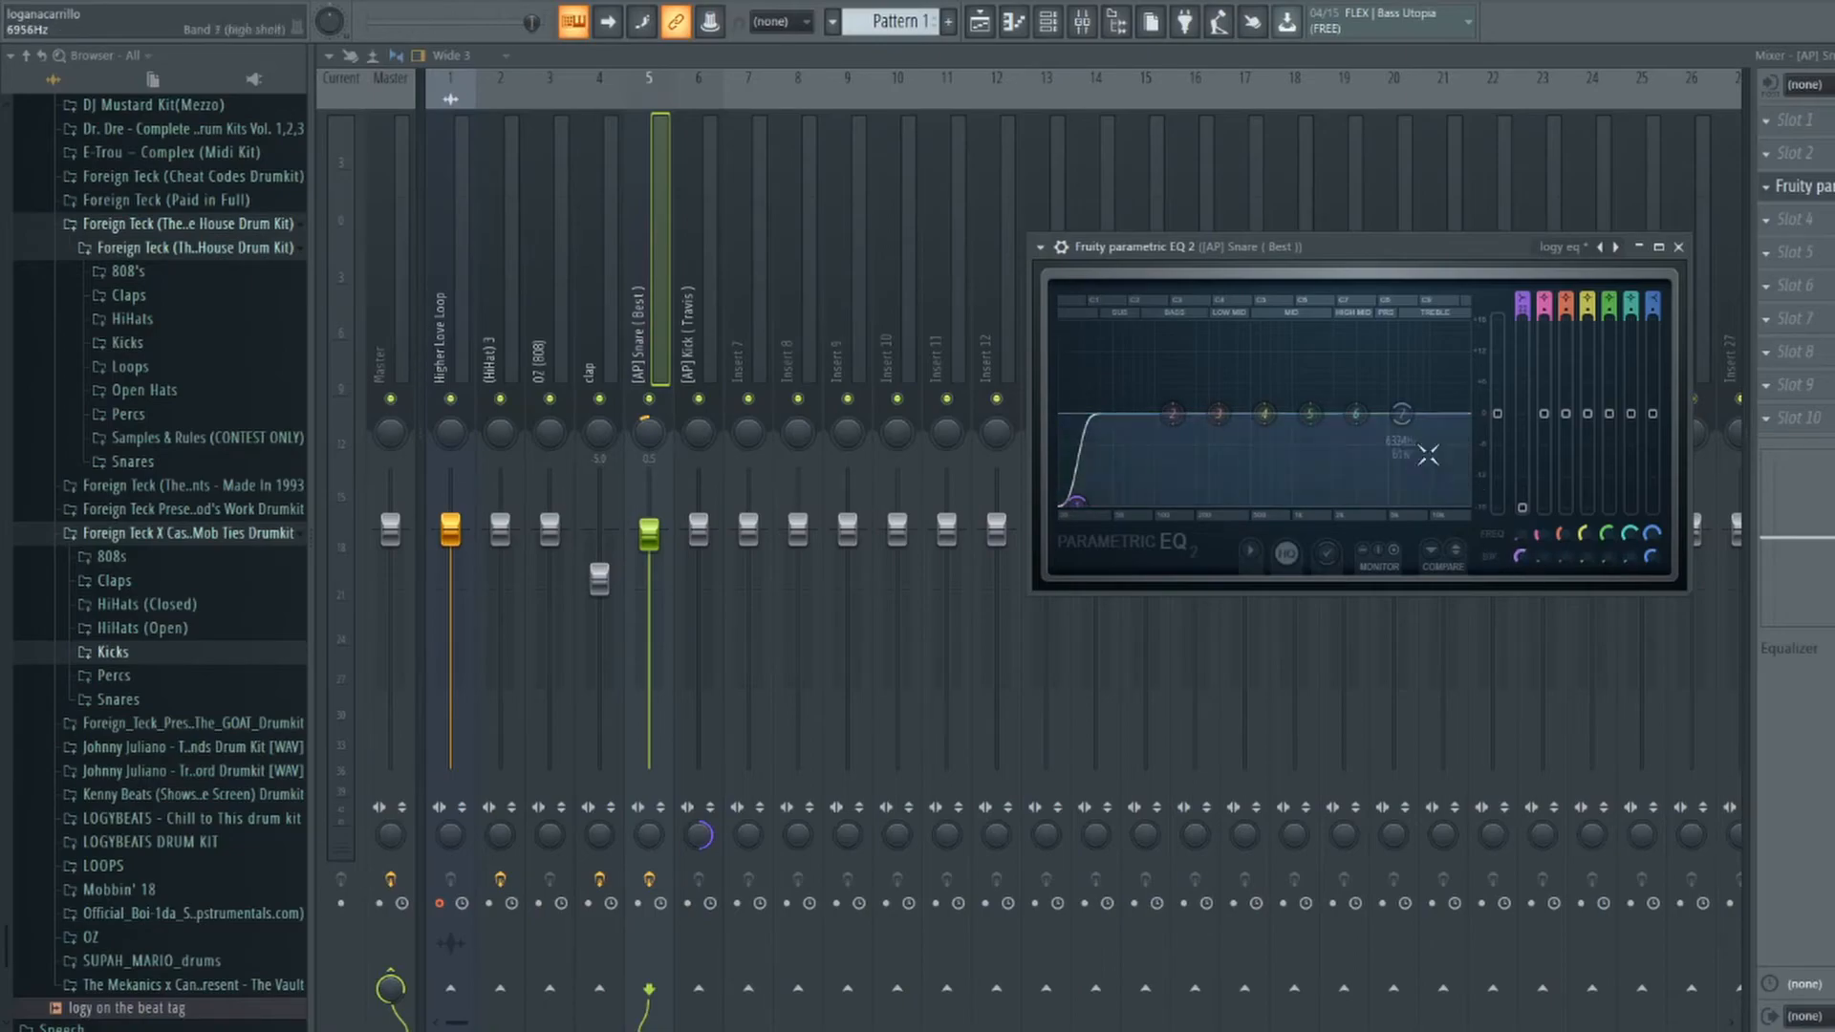
Turn band 2 of the snare EQ into a narrow low-mid cut and slightly raise the high shelf.
left_click_drag(1173, 414, 1158, 353)
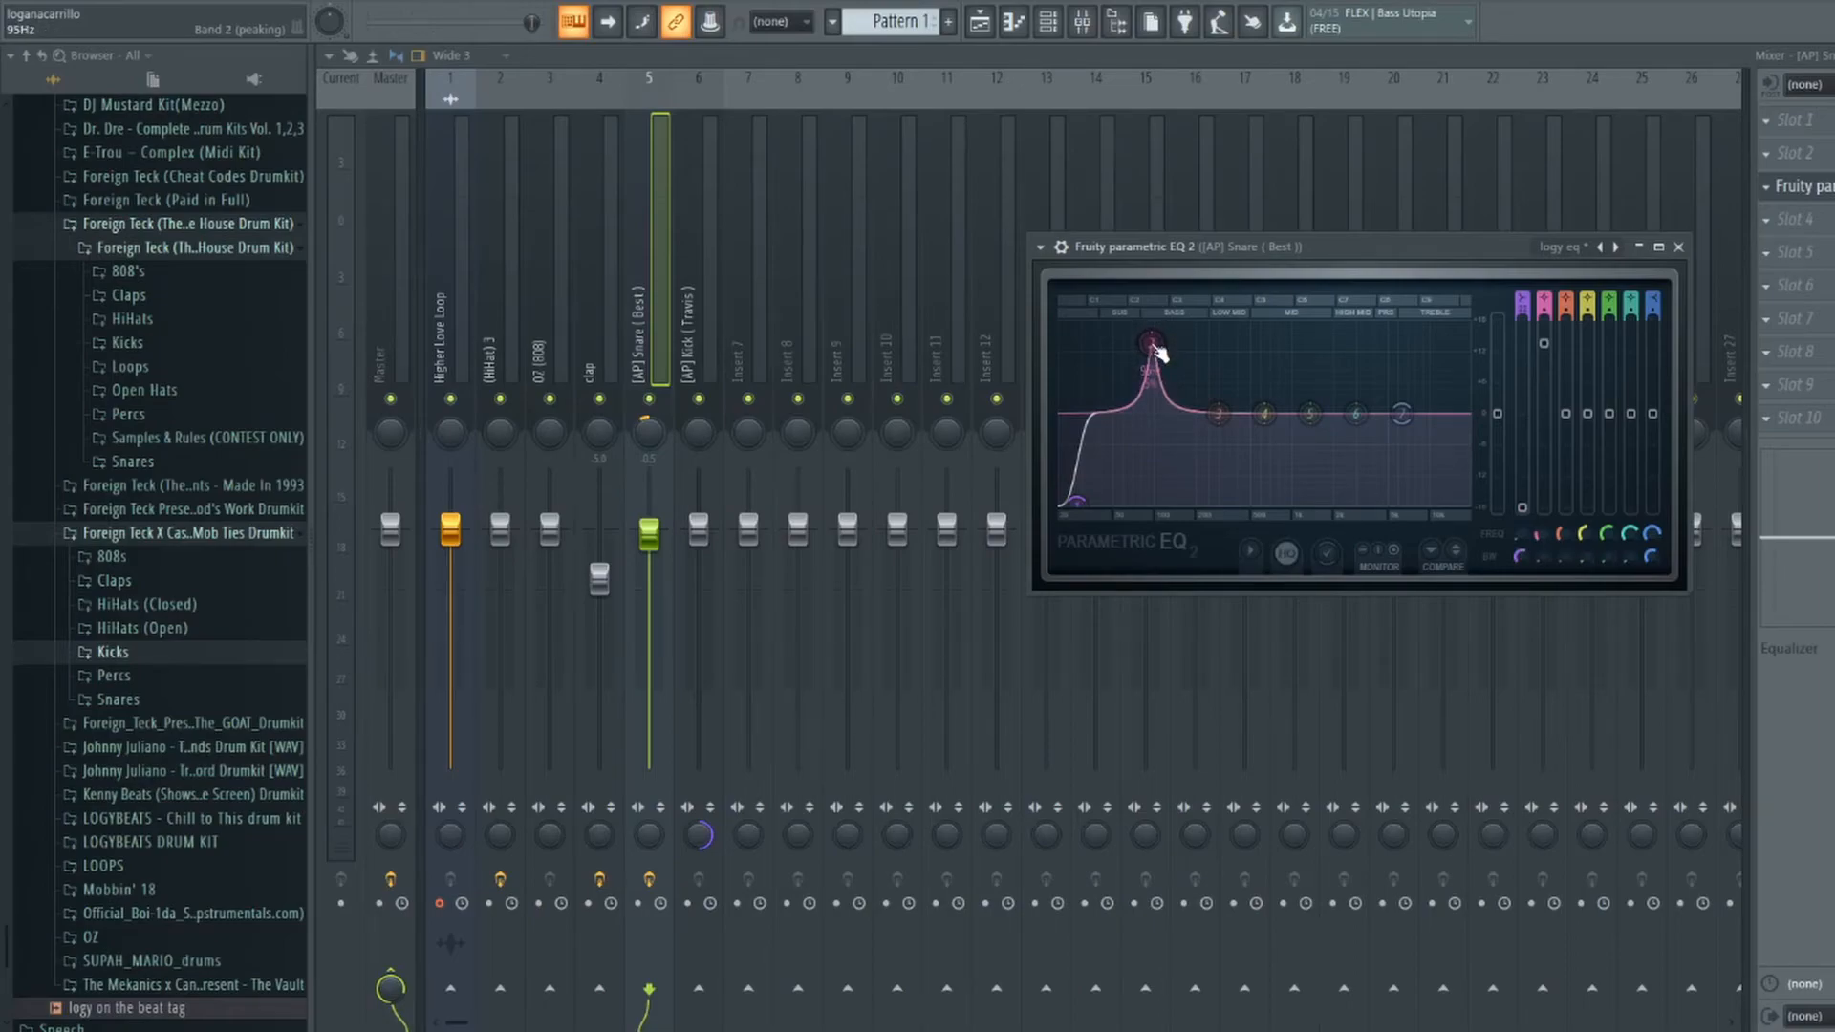
left_click_drag(1159, 353, 1239, 466)
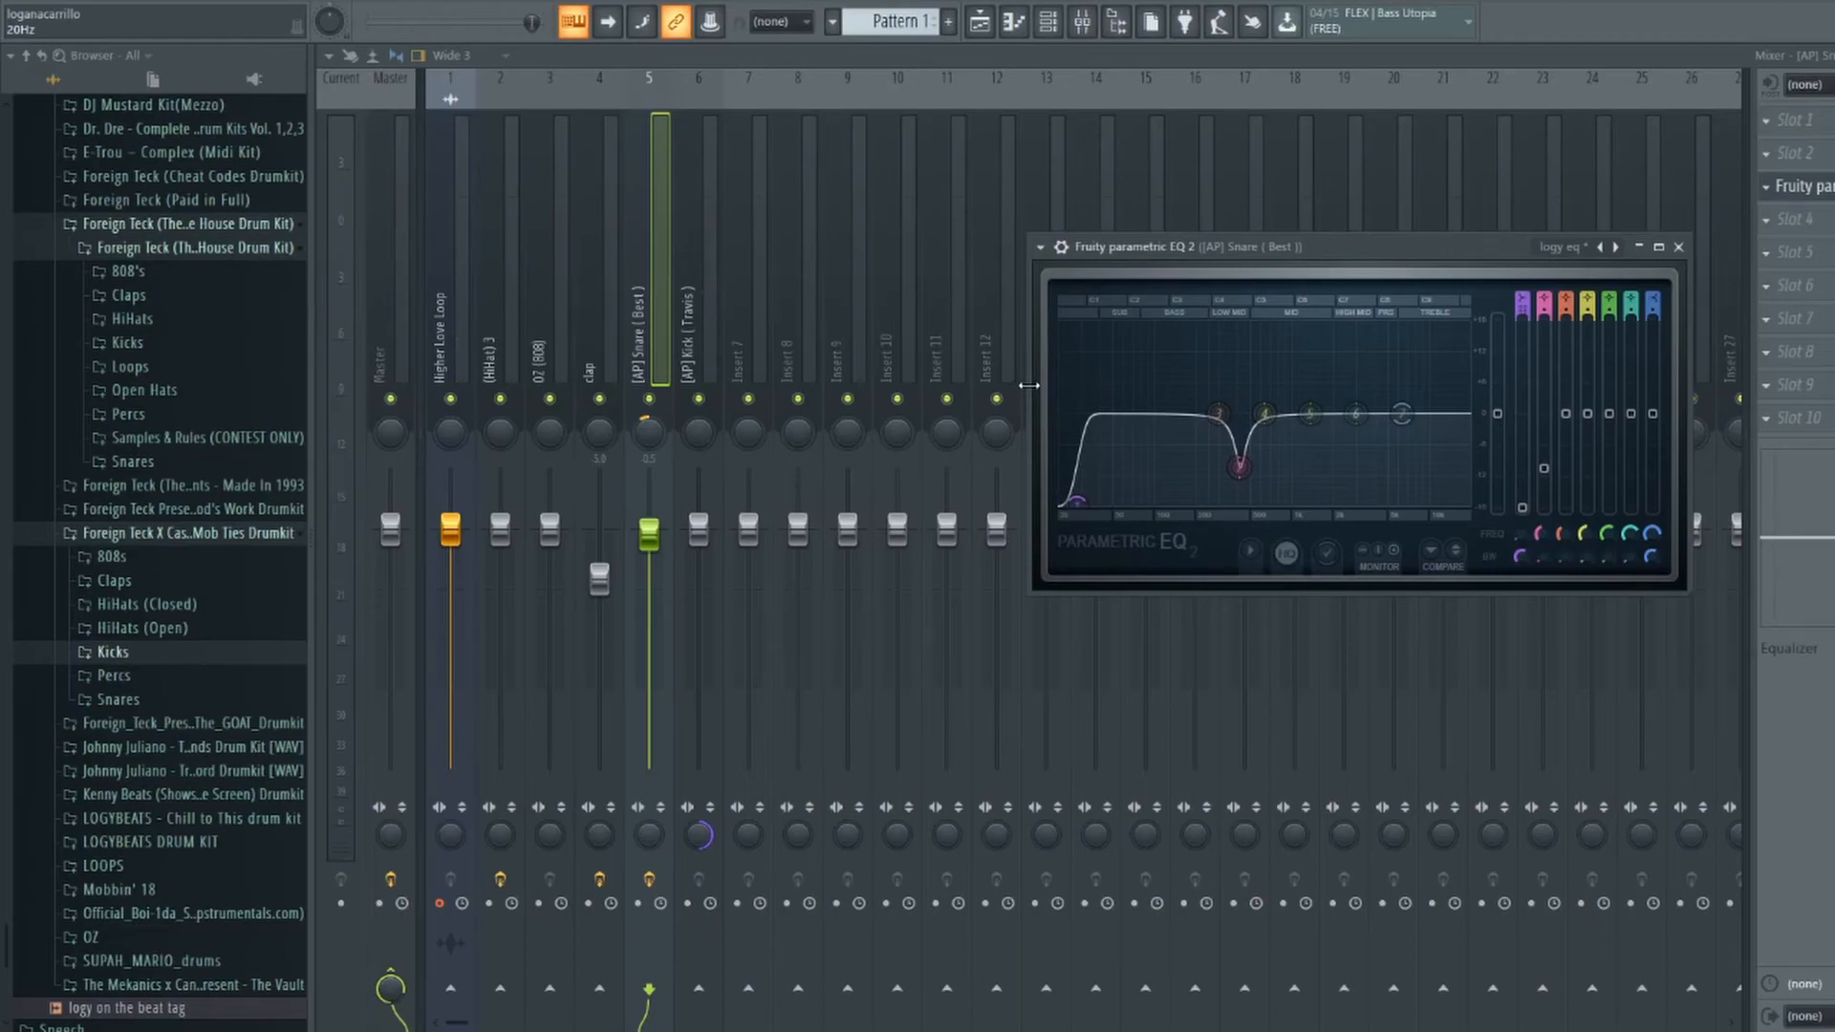
mouse_move(1402, 413)
left_mouse_down()
mouse_move(1441, 417)
mouse_move(1423, 403)
left_mouse_up()
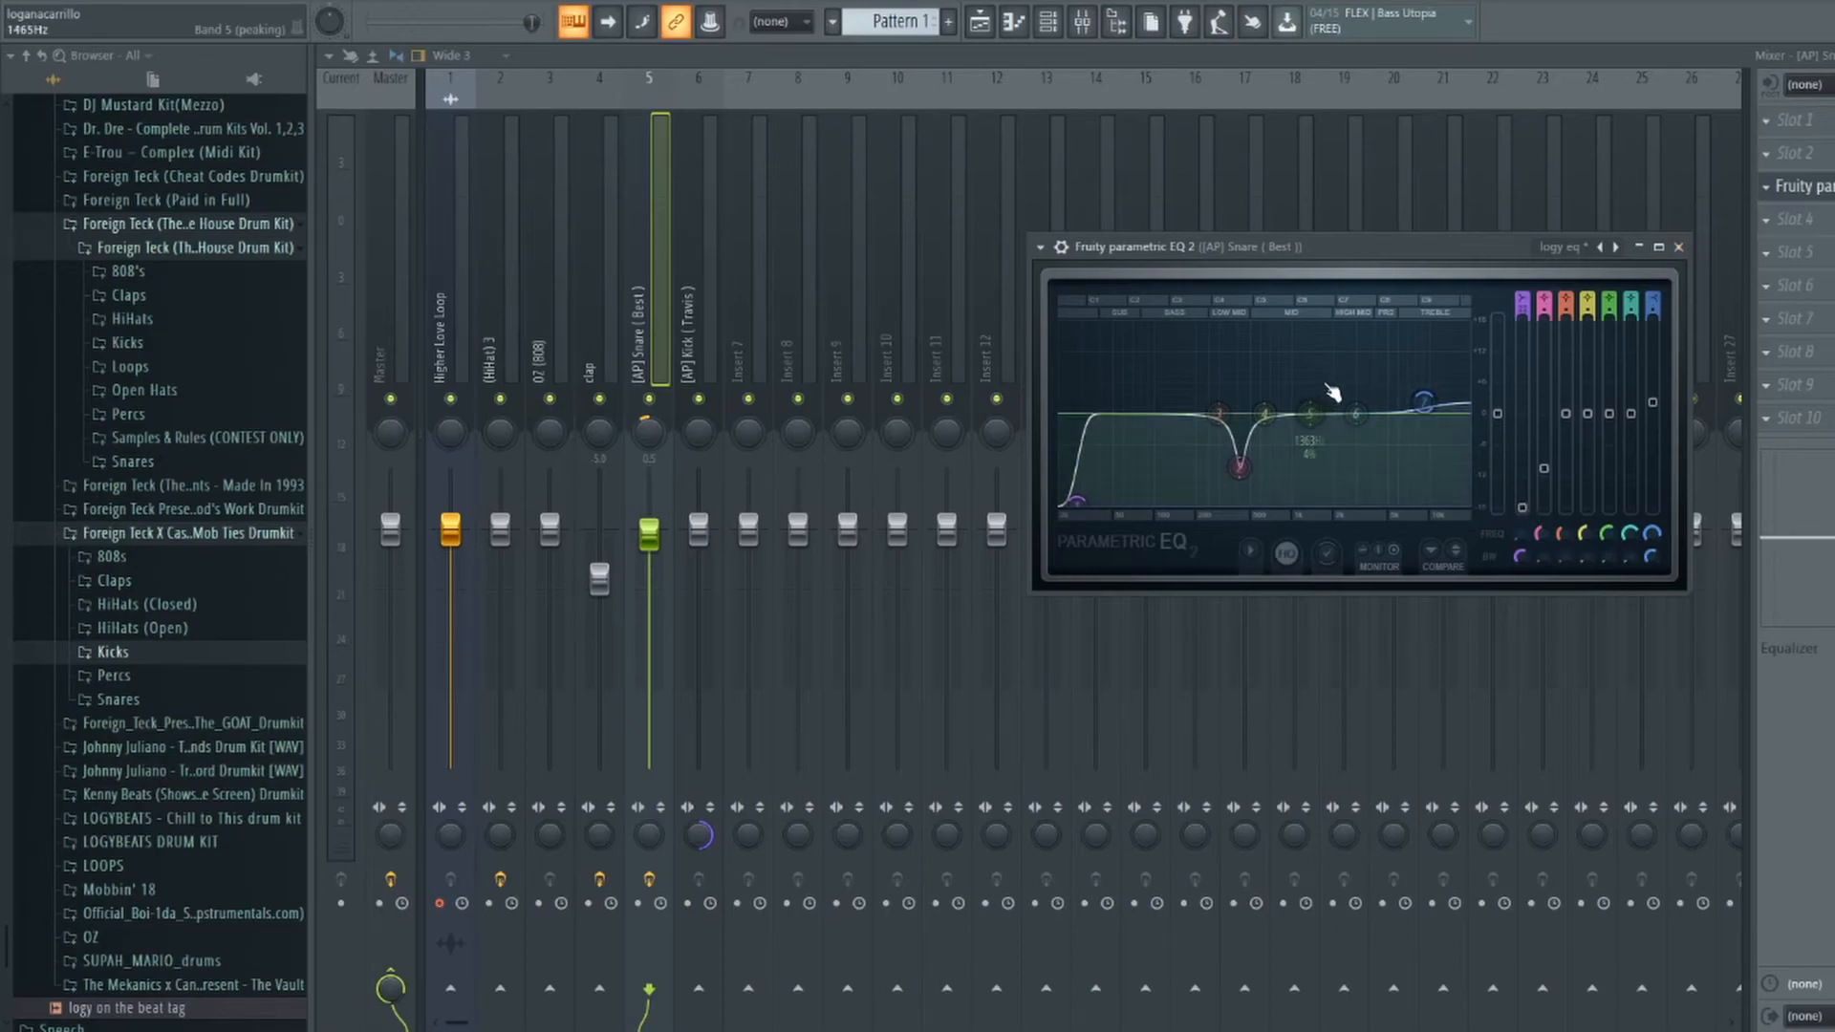
left_click(1679, 247)
Add a second Fruity Parametric EQ 2 in the snare track's slot 4 and shape band 1 into a steep low cut.
left_click(1785, 208)
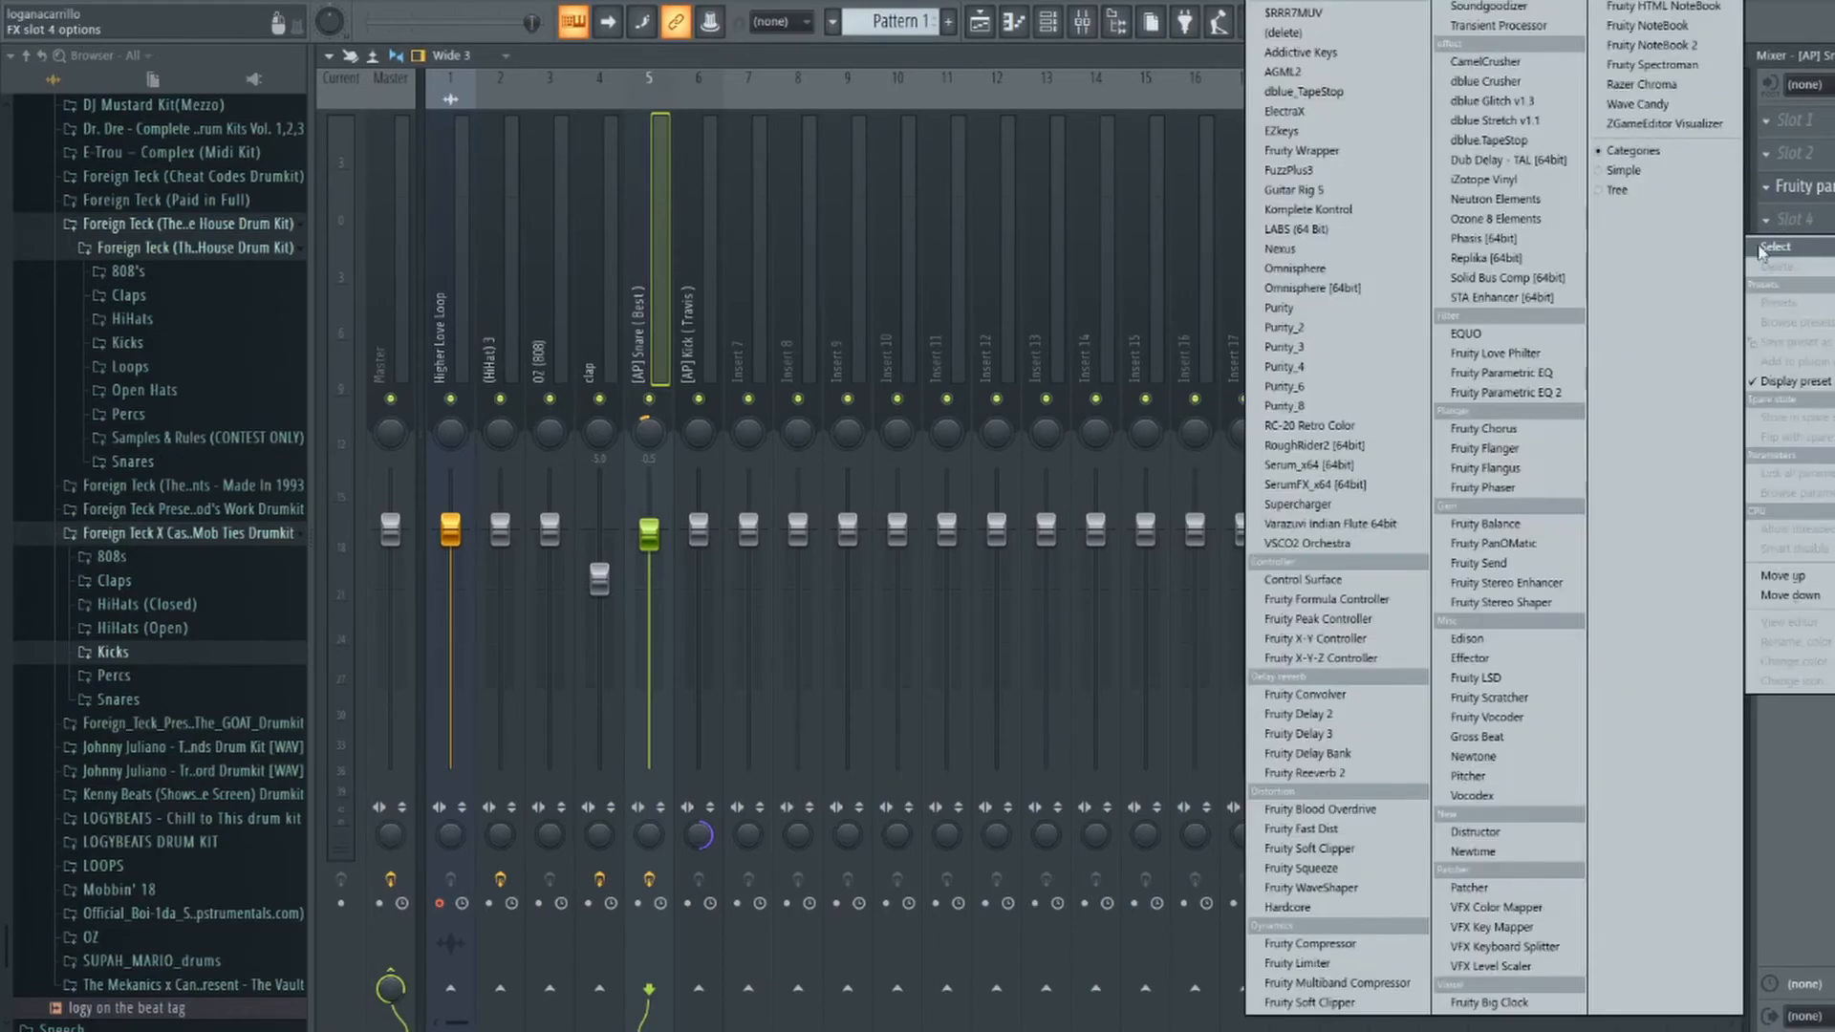
left_click(1550, 399)
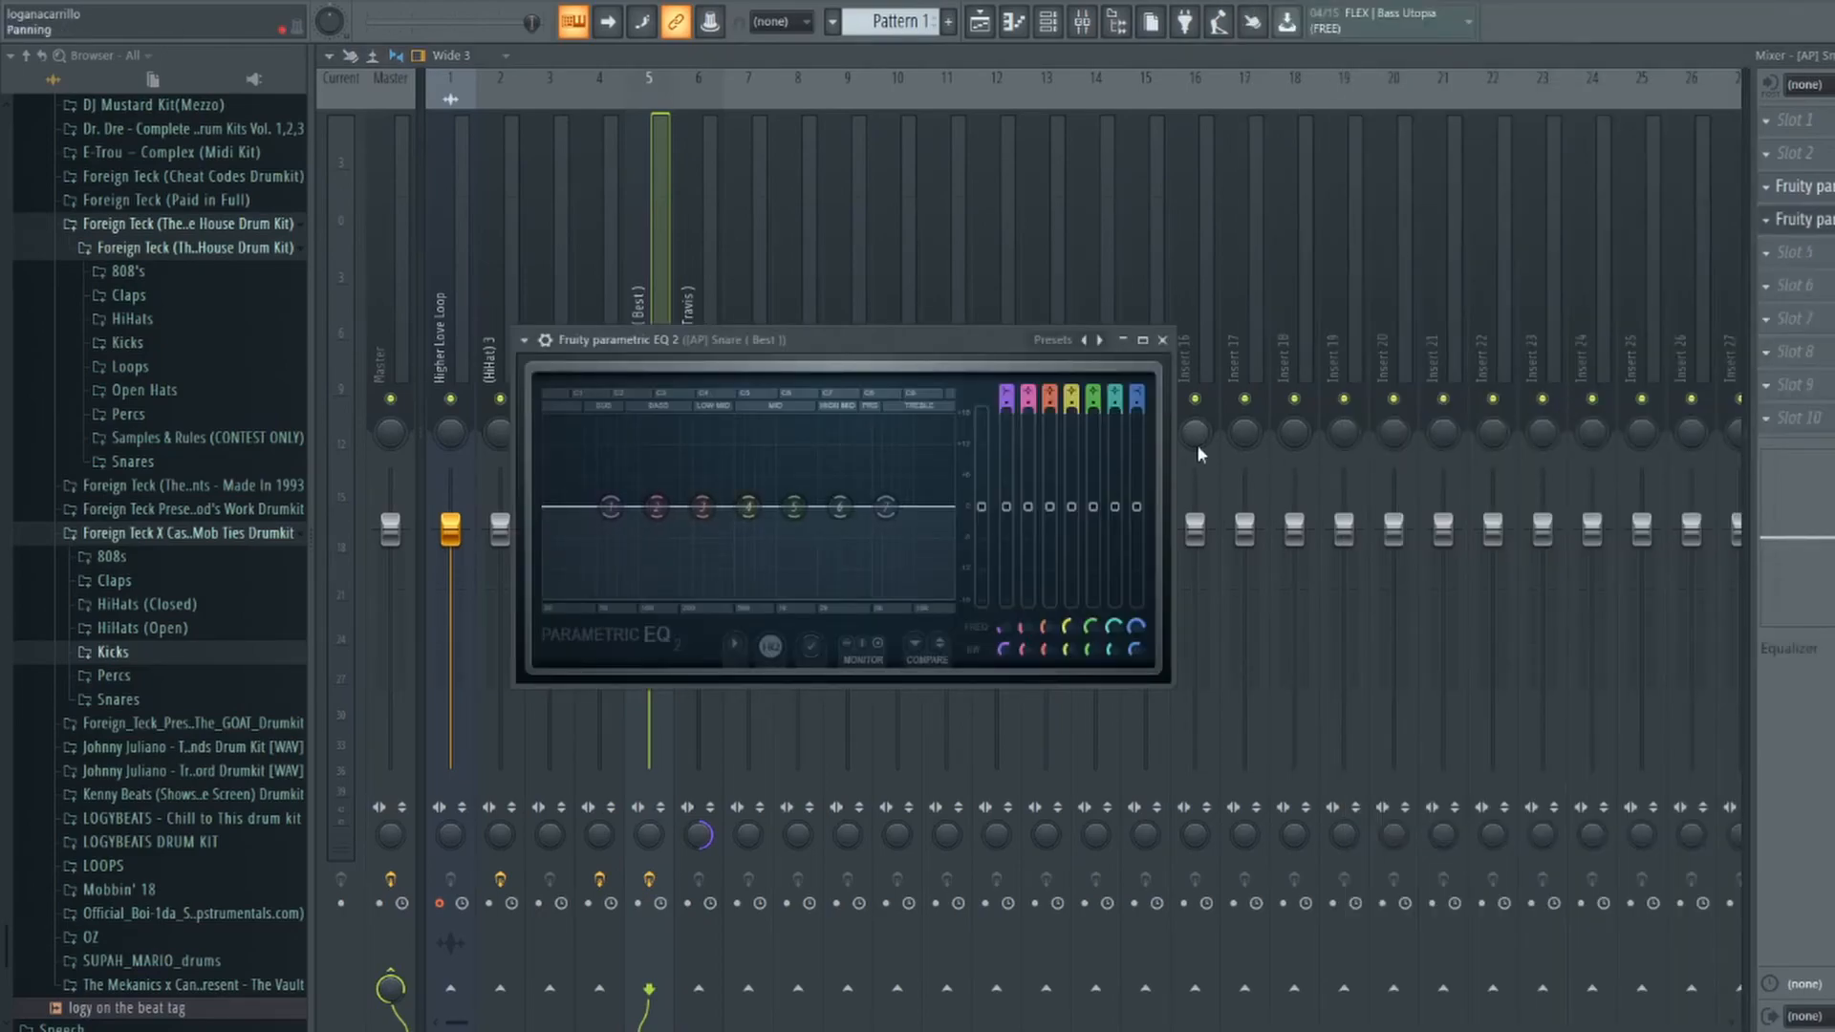
left_click_drag(611, 506, 546, 595)
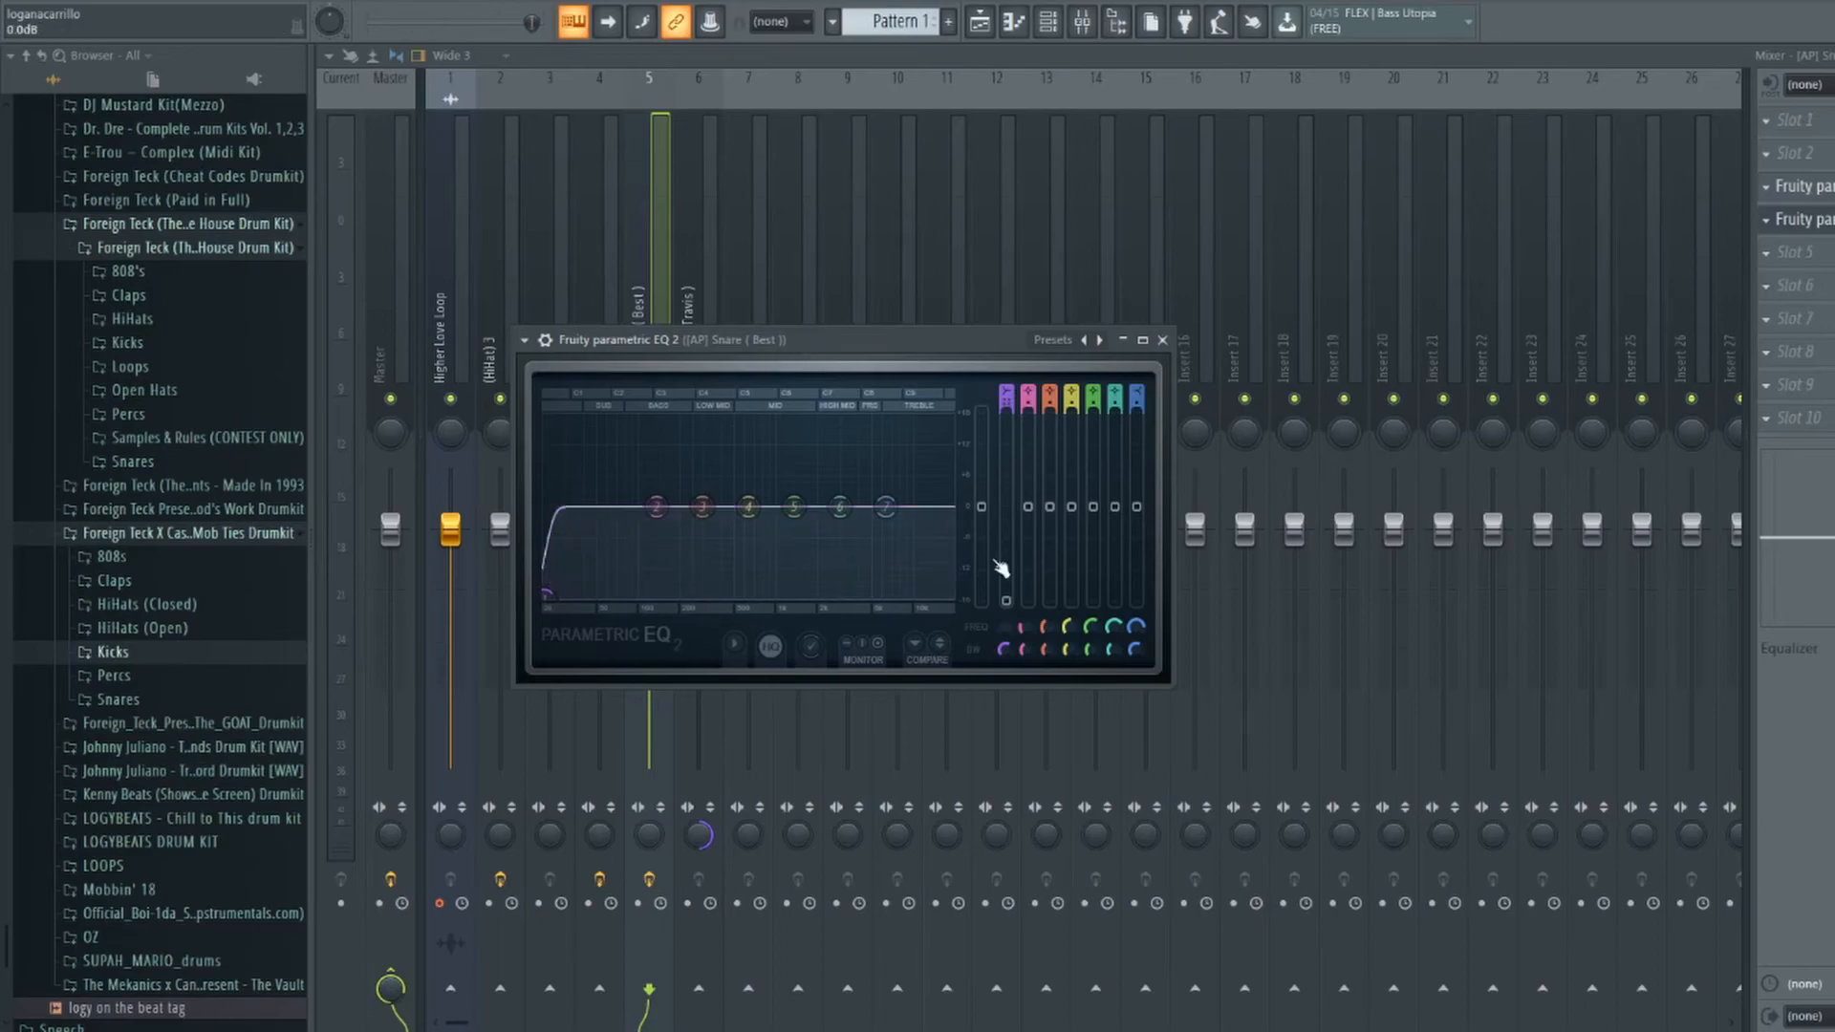
left_click_drag(1047, 652, 1047, 660)
mouse_move(750, 508)
left_mouse_down()
mouse_move(758, 463)
mouse_move(740, 495)
left_mouse_up()
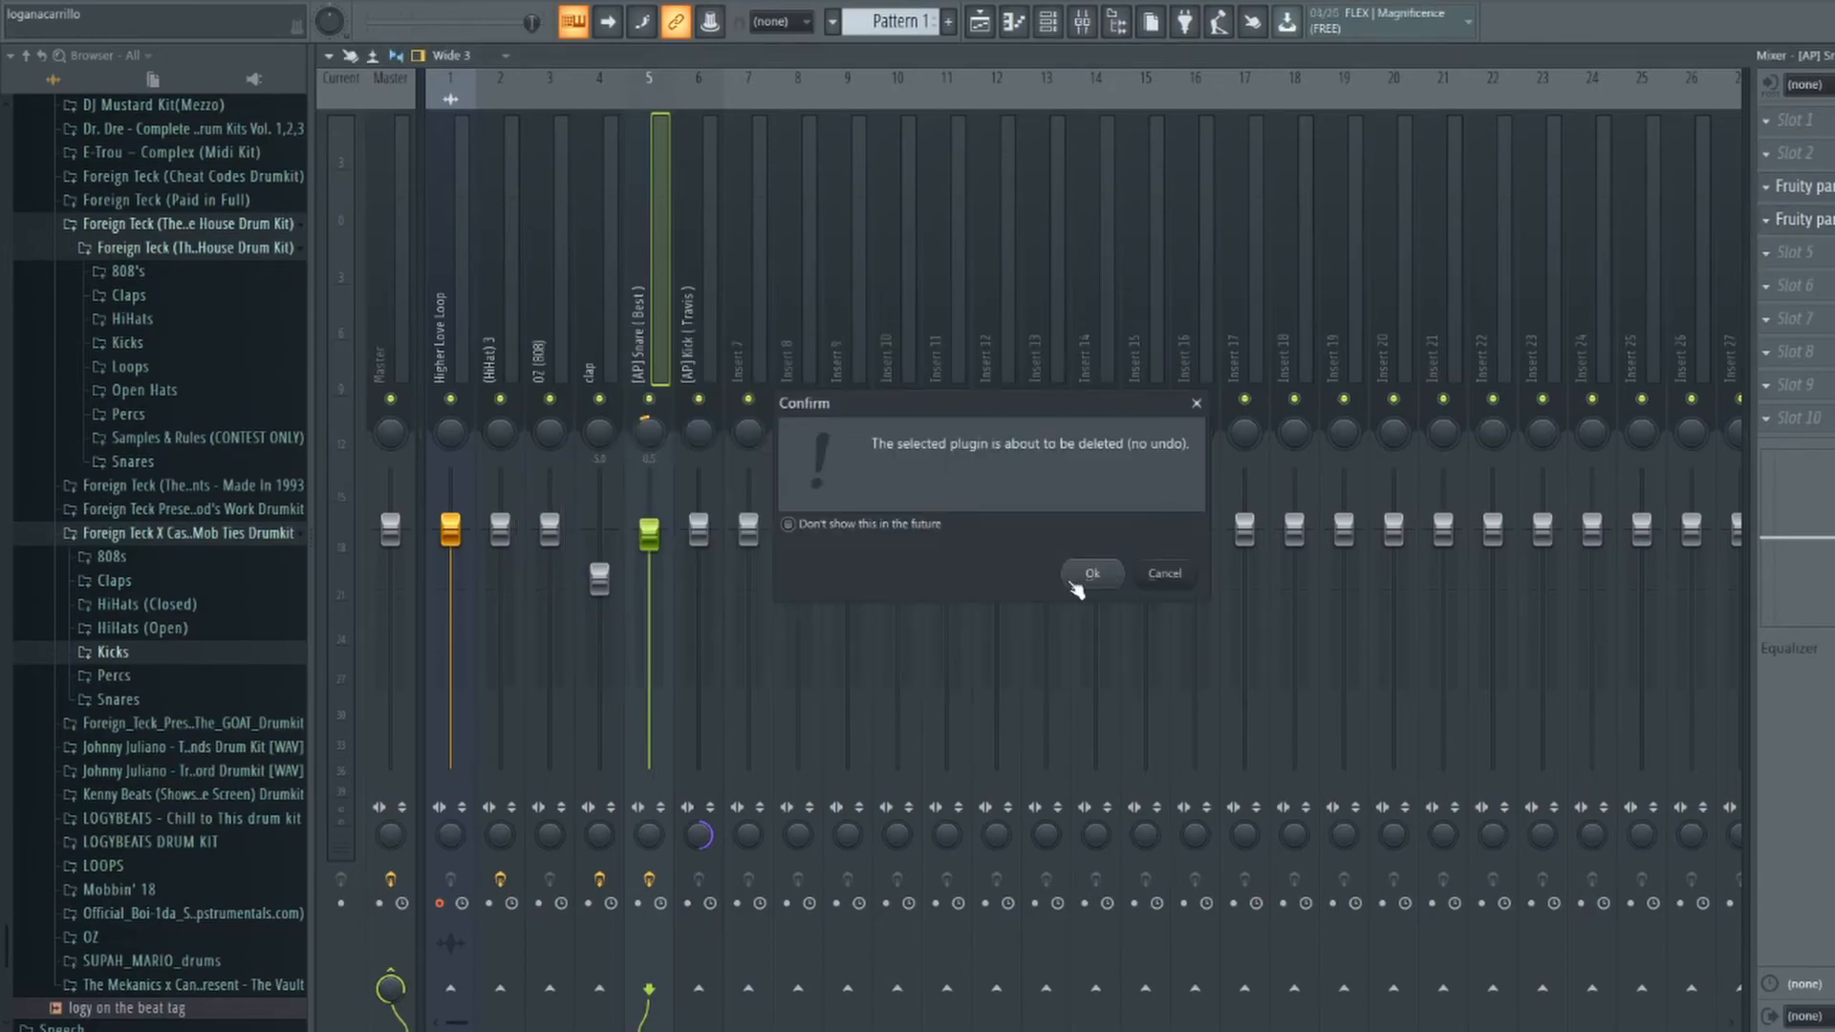
Delete both Fruity Parametric EQ 2 effects from the snare track.
left_click(1077, 580)
left_click(1766, 191)
left_click(1780, 234)
left_click(1093, 573)
Add Fruity Parametric EQ 2 to the snare track's slot 3, load the logy eq preset and lower its low-cut frequency.
left_click(1786, 186)
left_click(1543, 393)
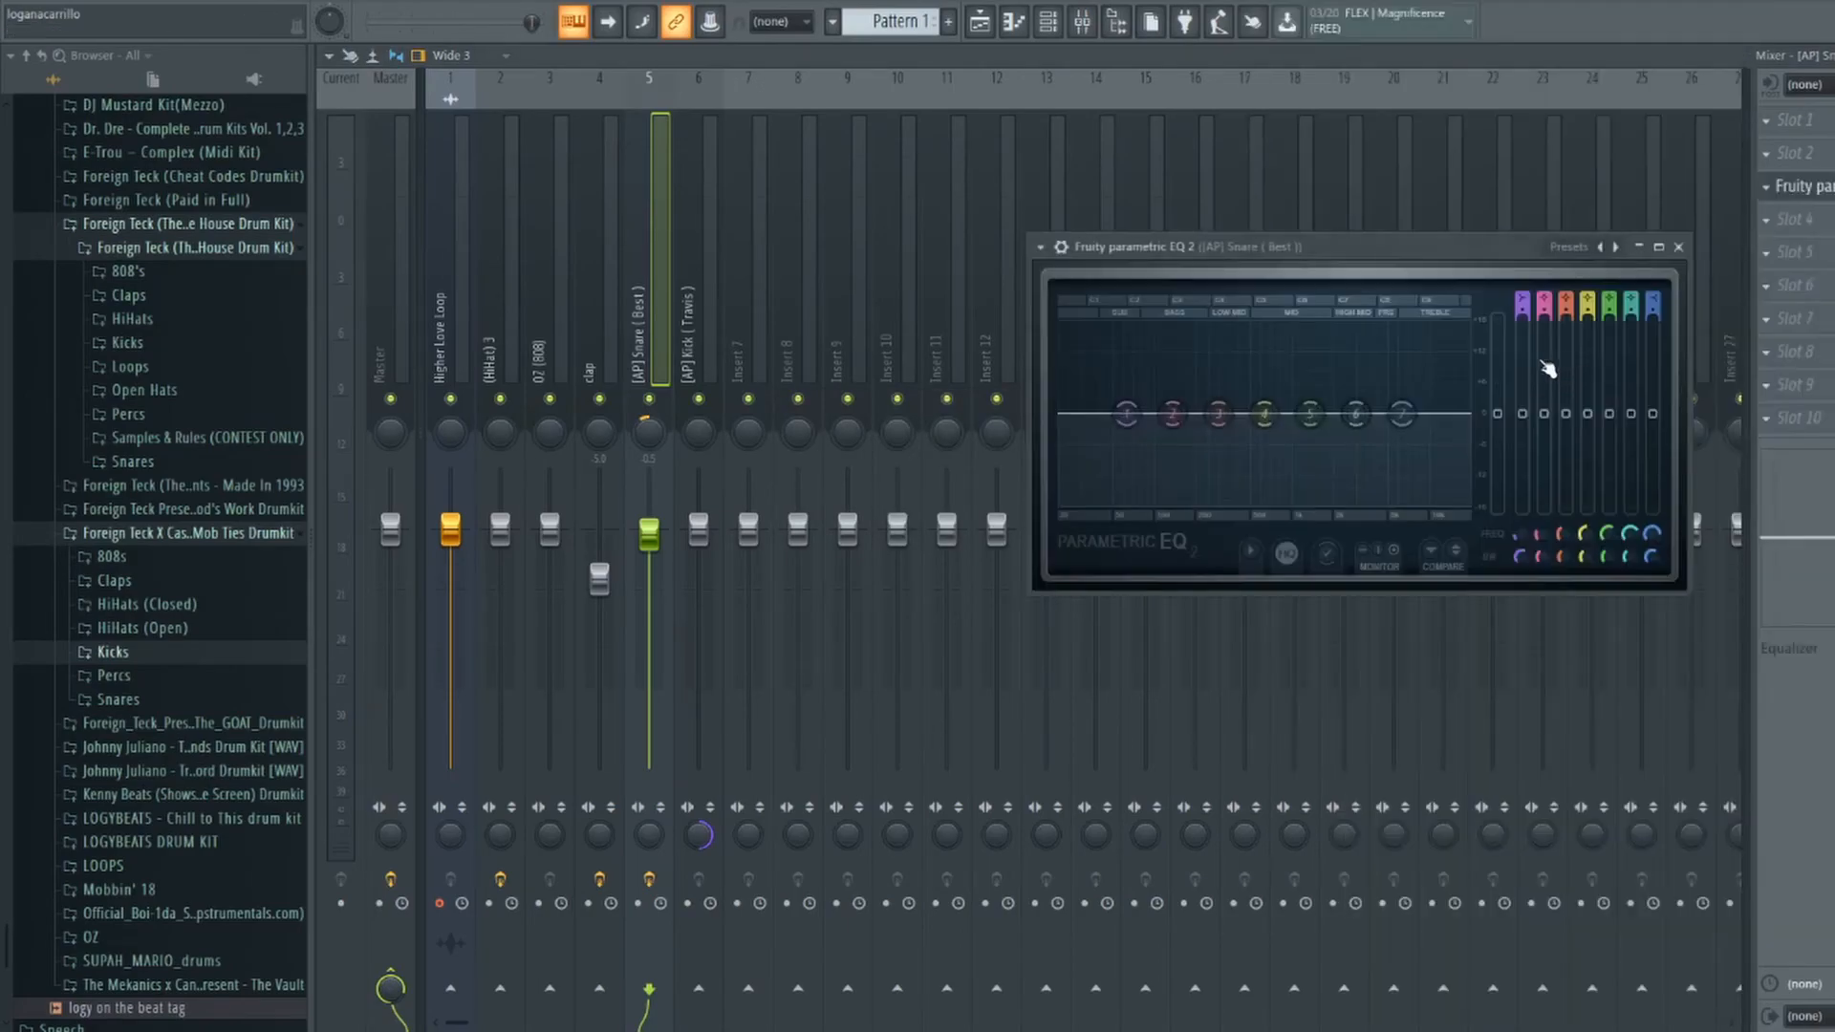
left_click(1615, 248)
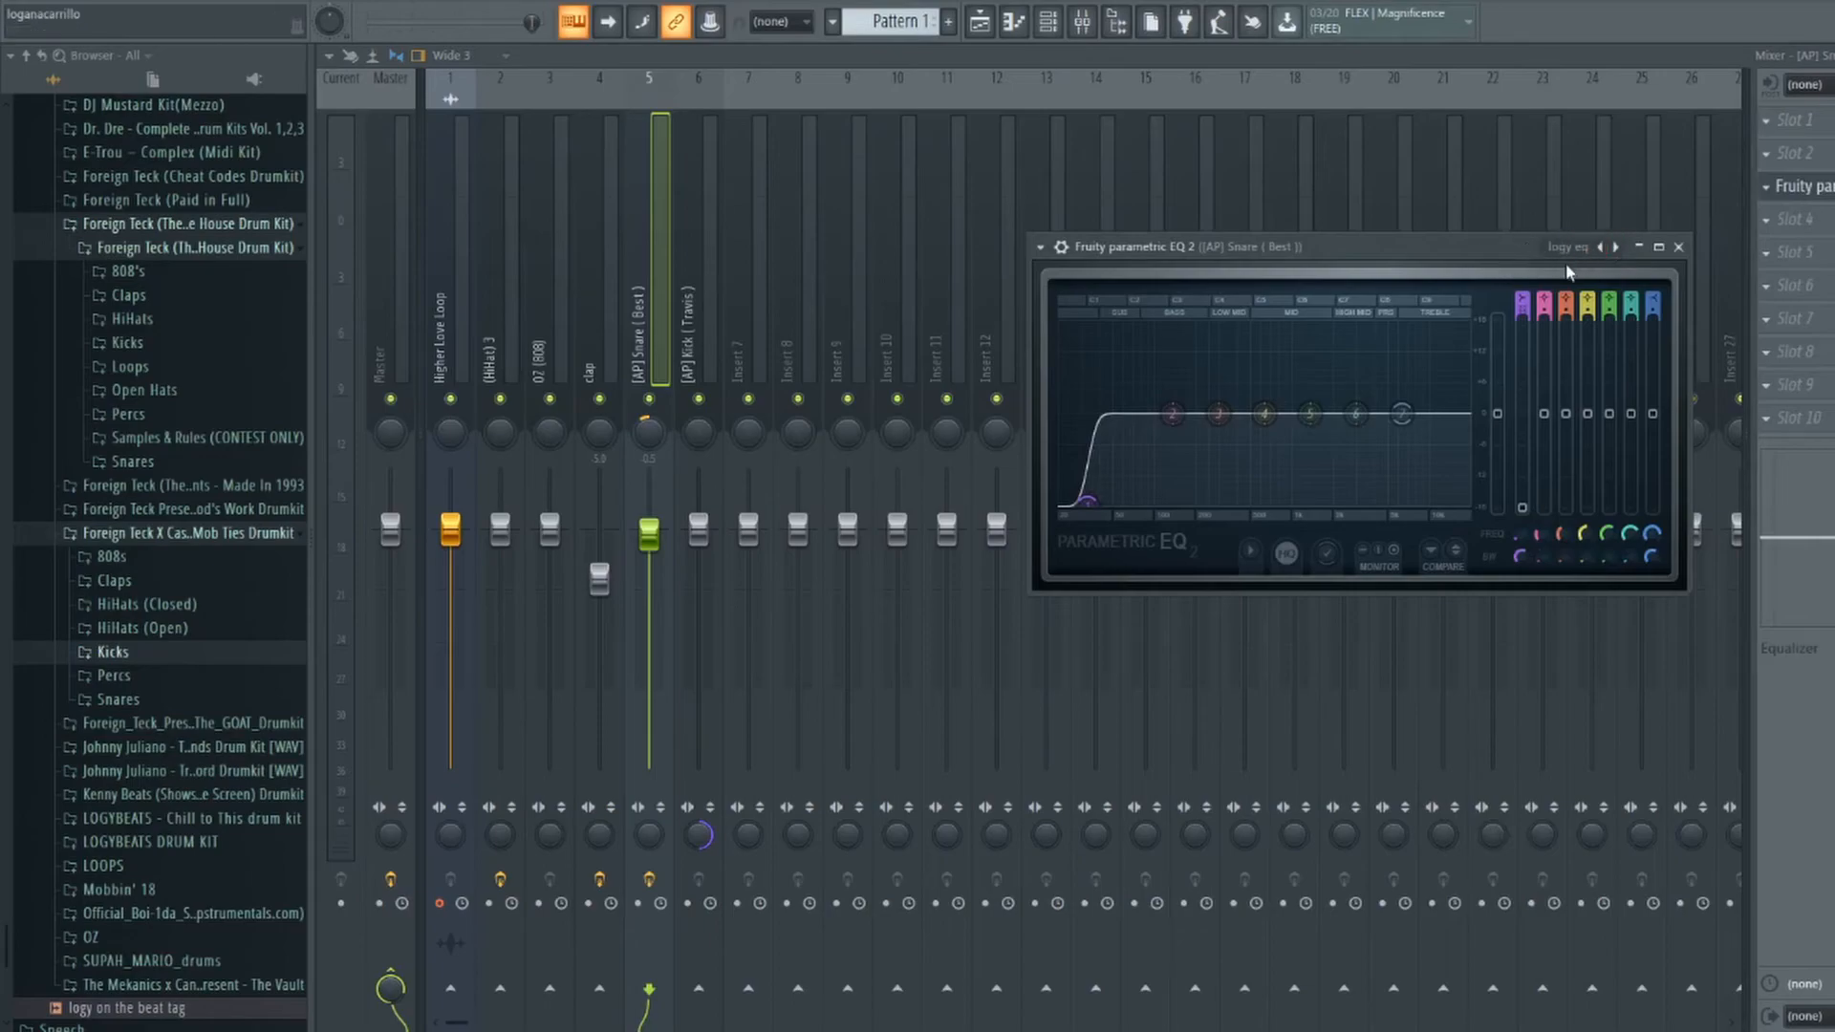
left_click_drag(1531, 249, 1495, 248)
left_click_drag(1061, 495, 1044, 516)
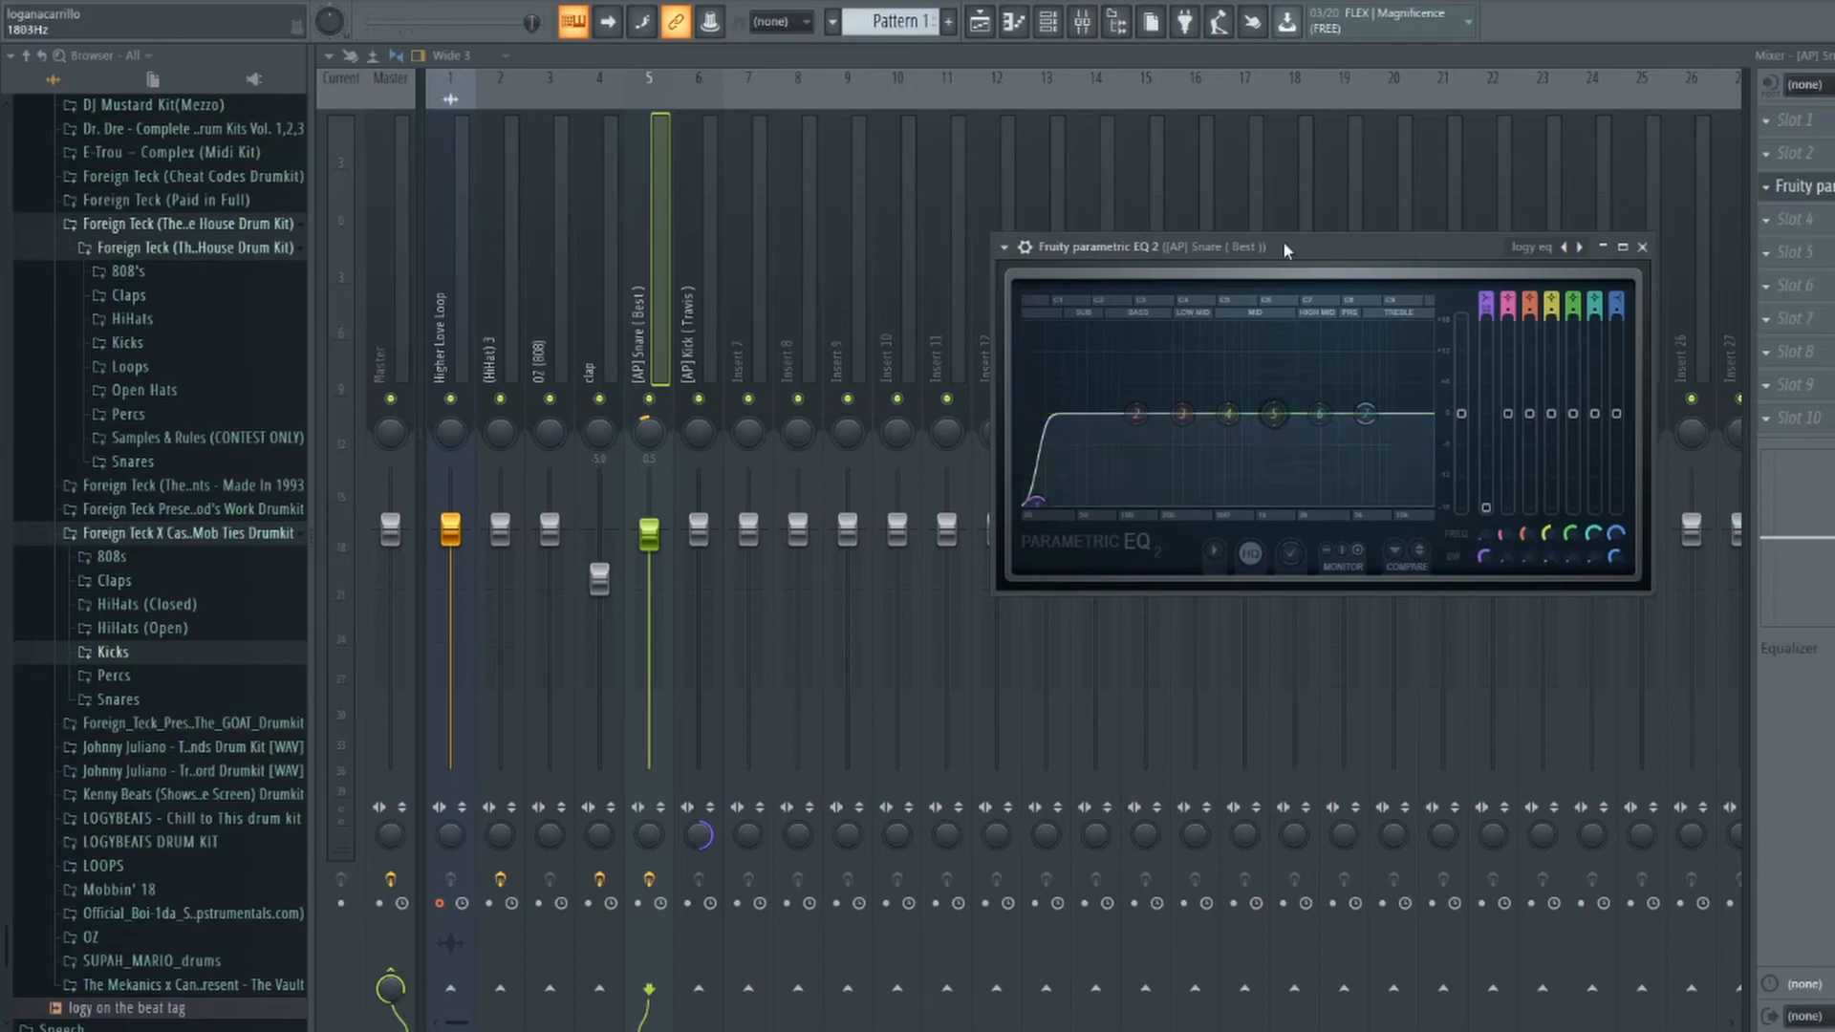
Add Gross Beat to the hi-hat track's slot 1 and load the preset named the one.
left_click(500, 356)
left_click(1769, 122)
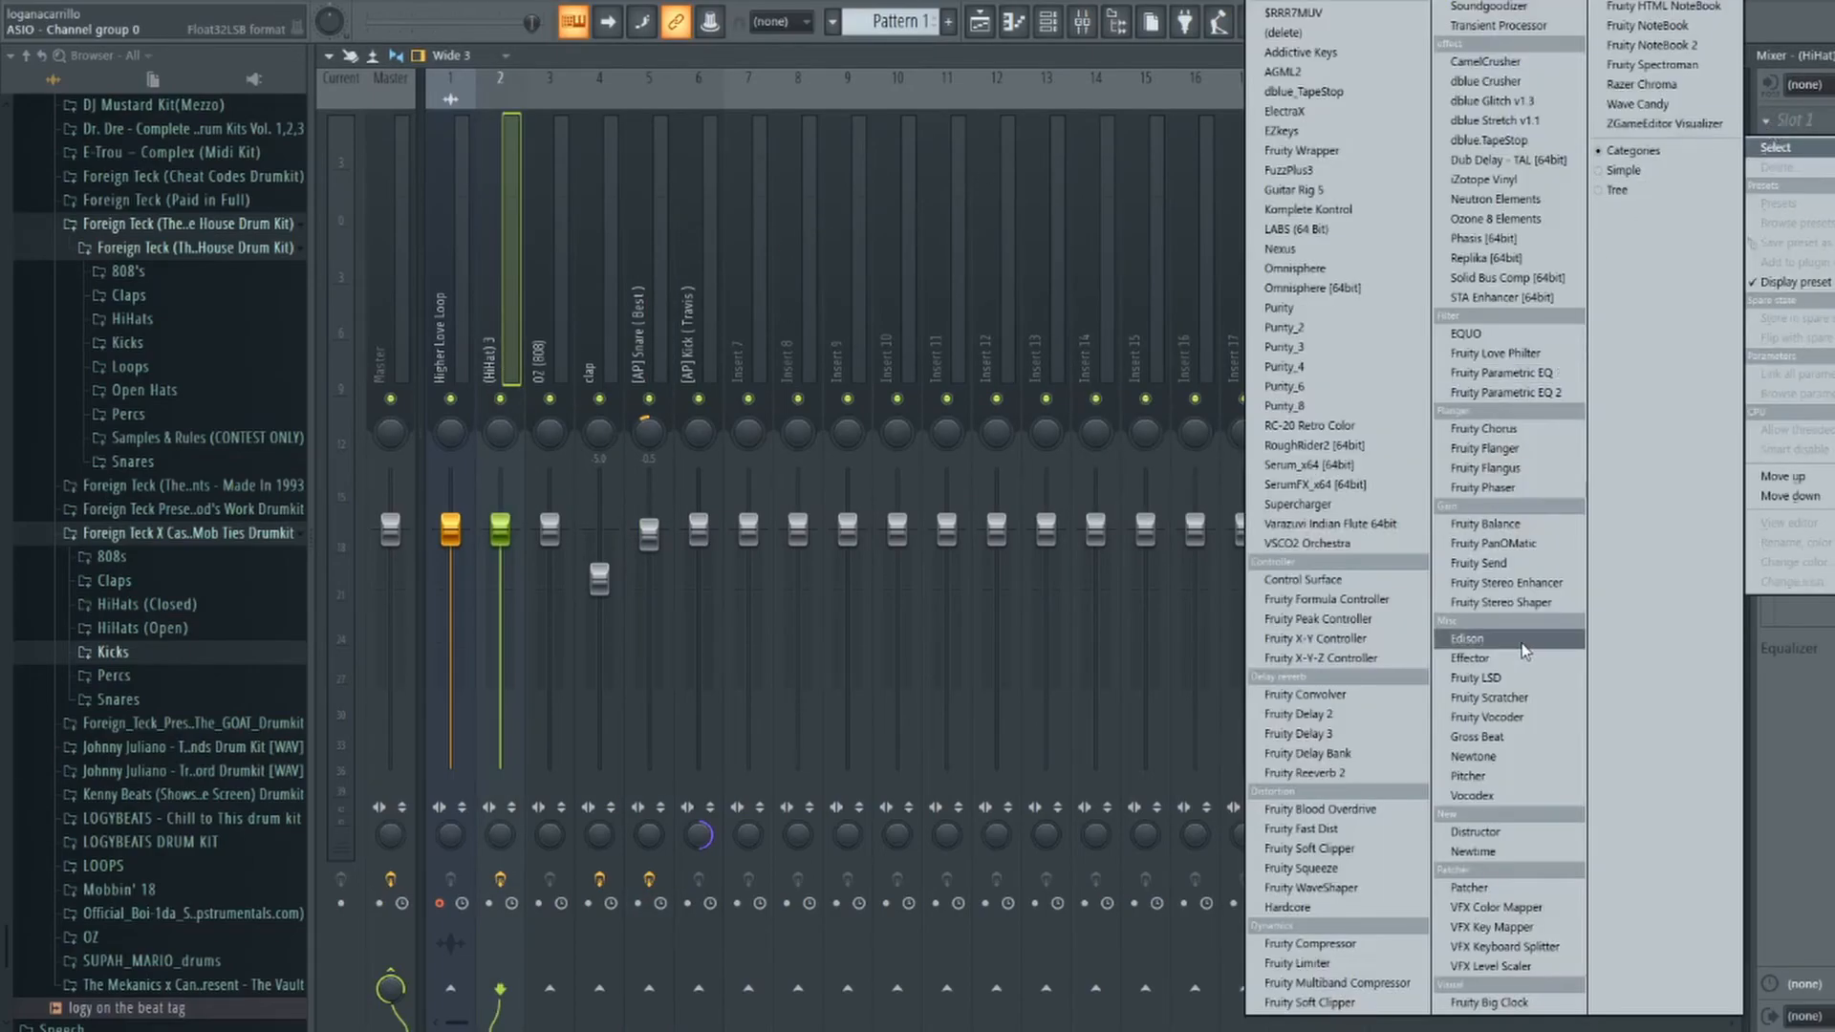
left_click(1505, 742)
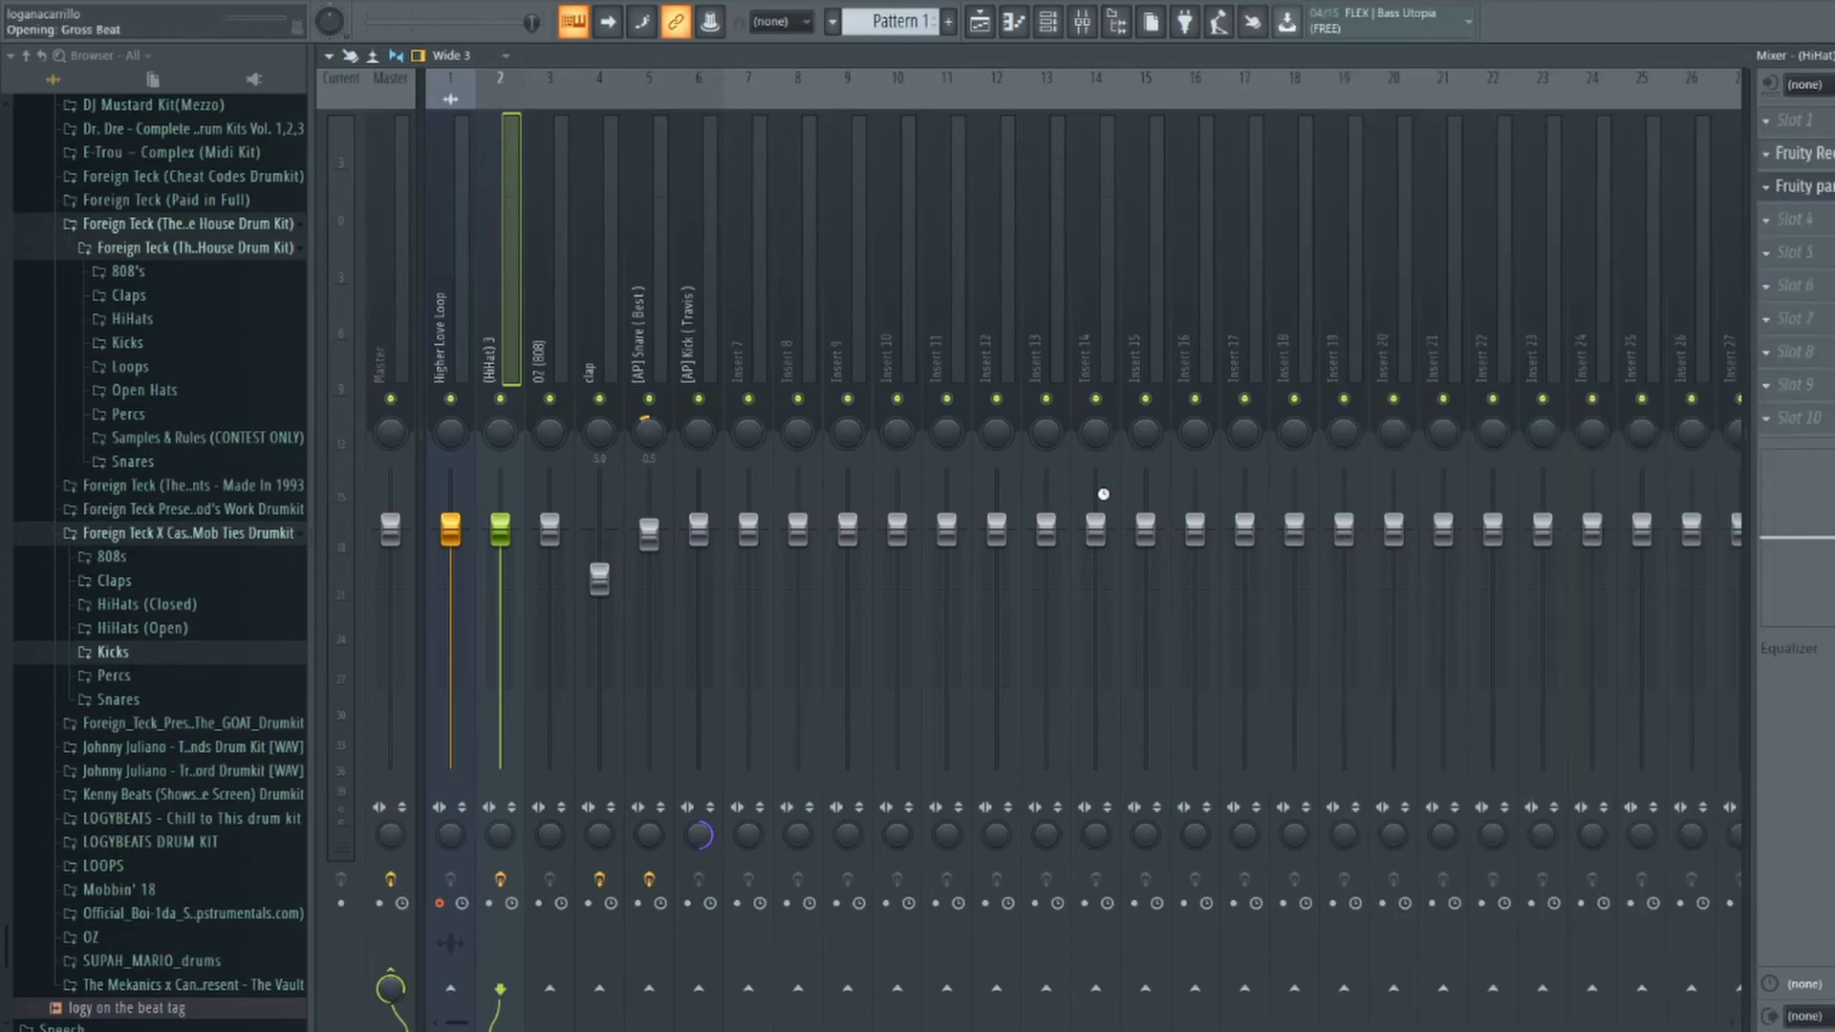
left_click_drag(1179, 320, 1202, 317)
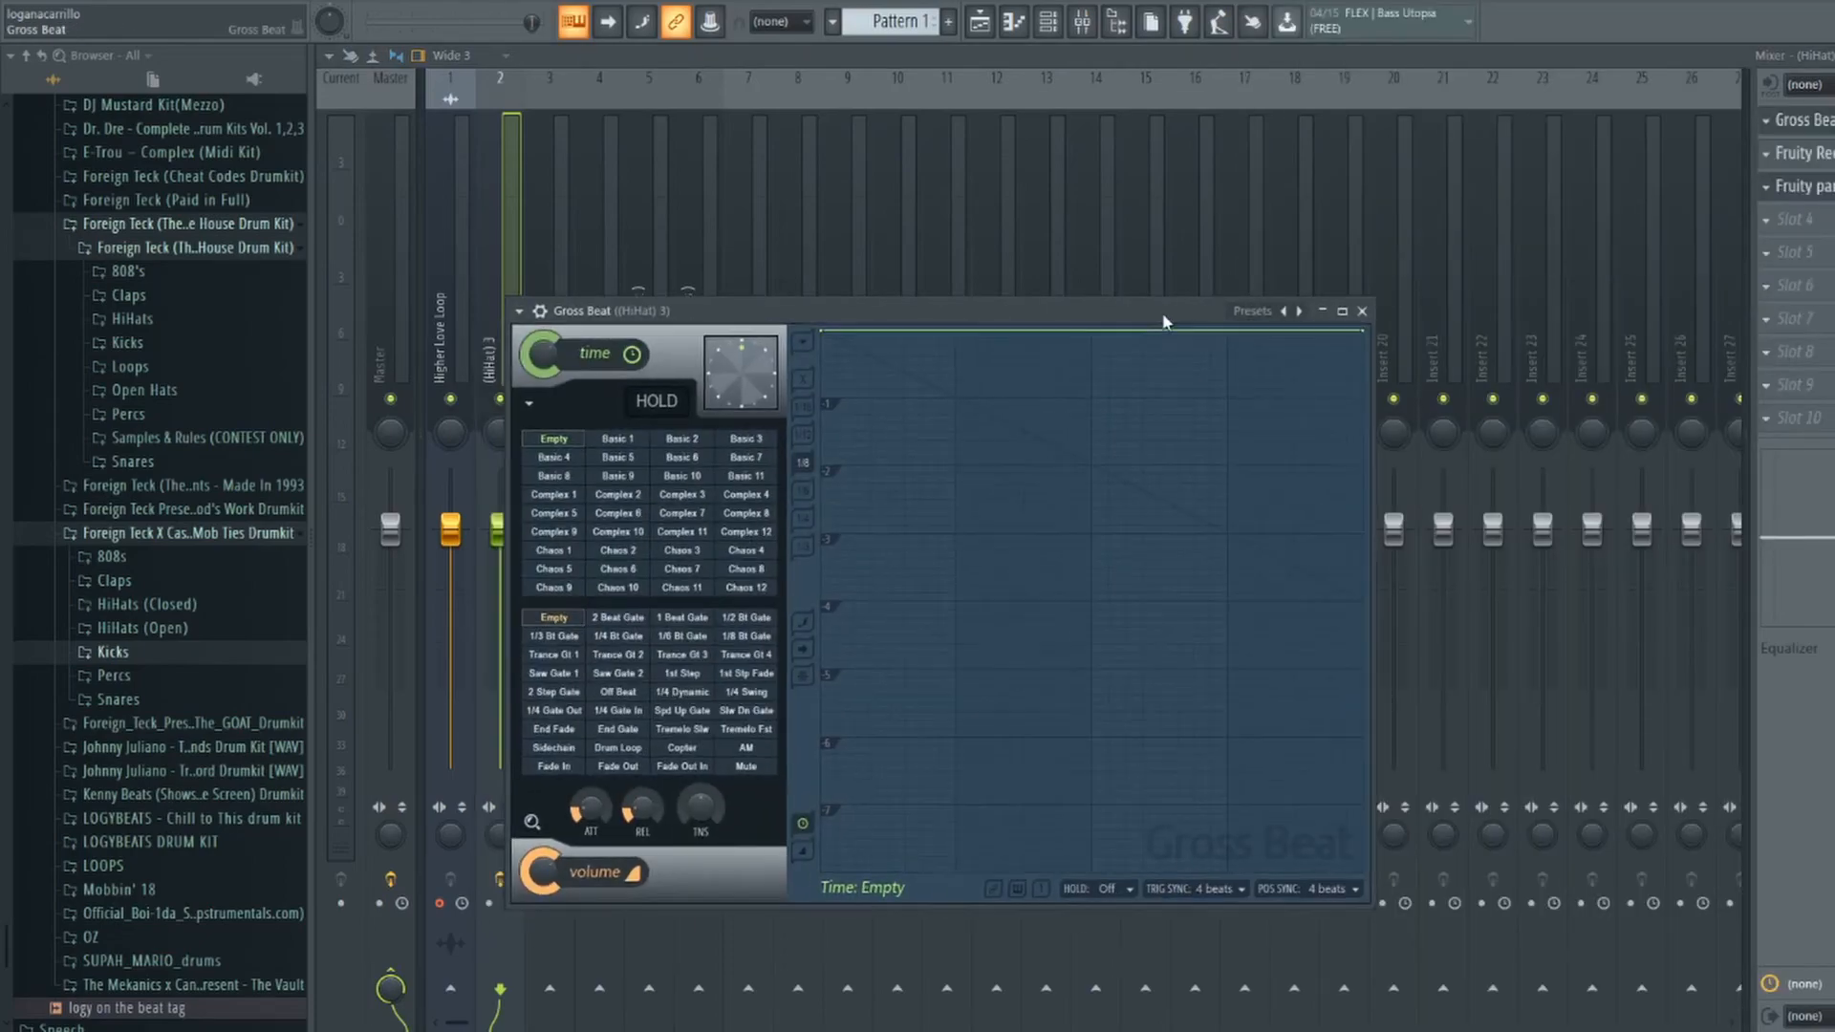
left_click(1286, 311)
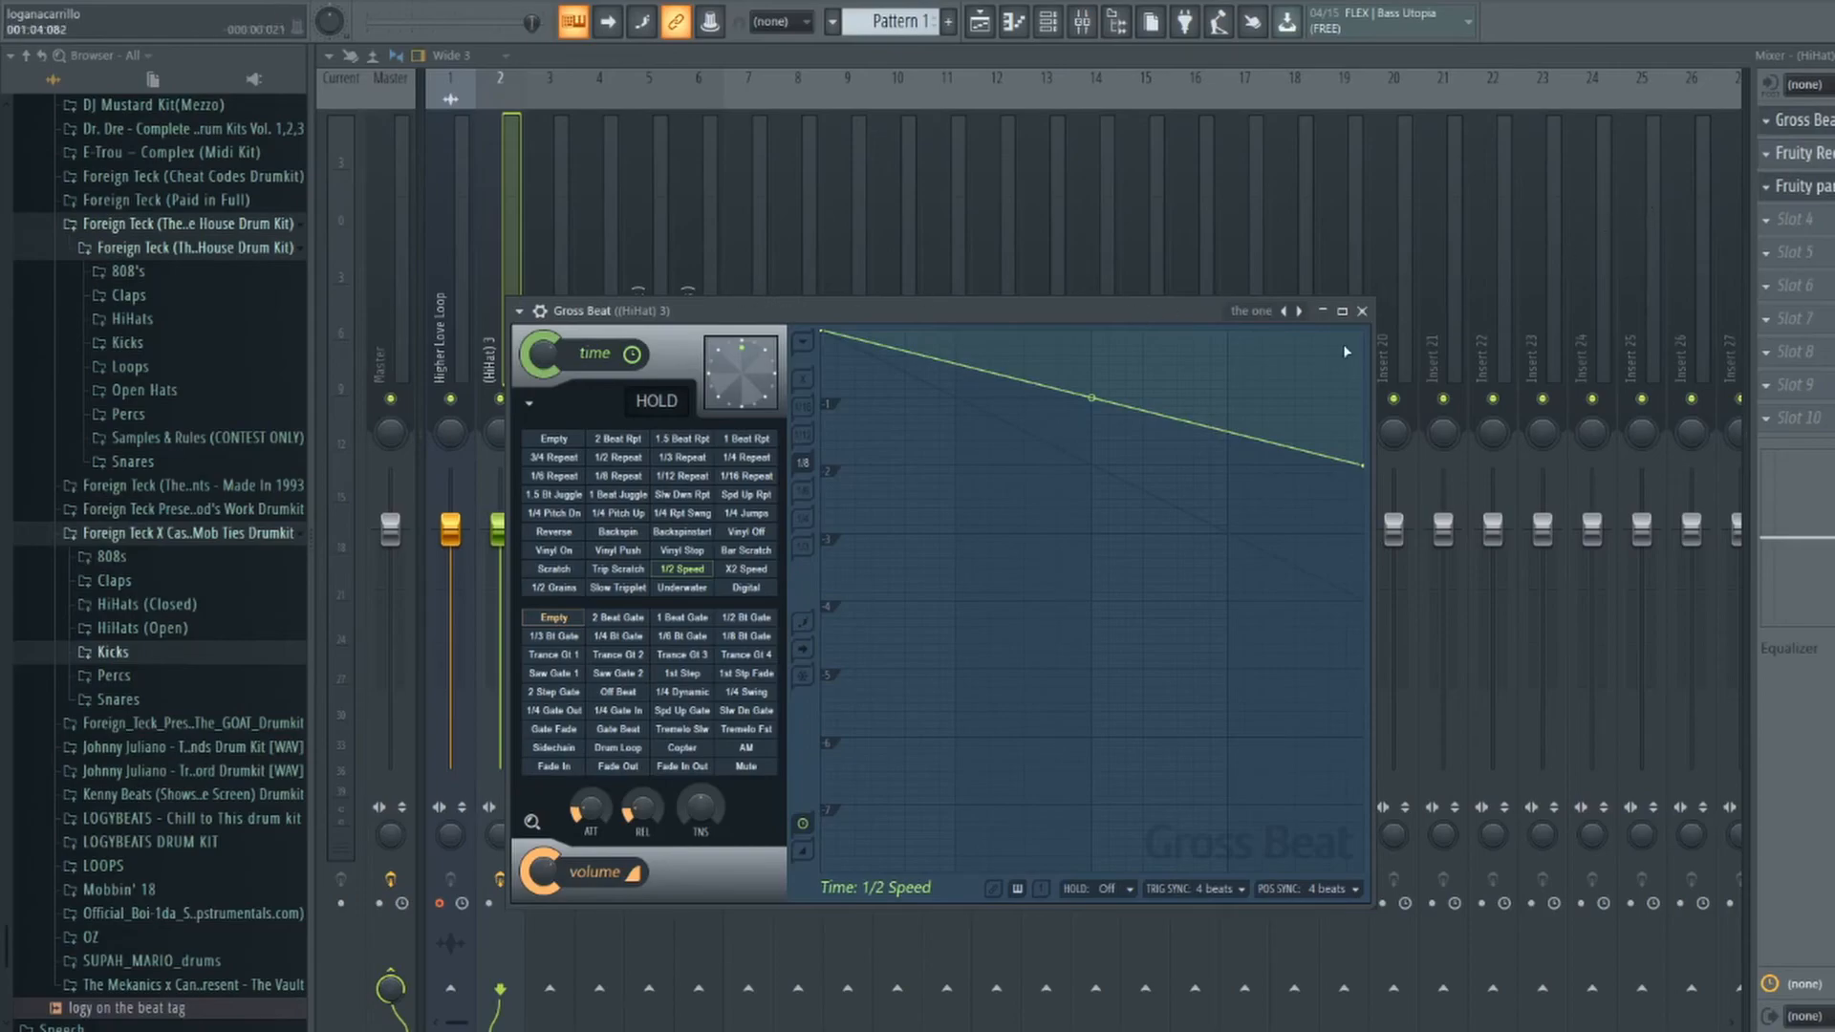
left_click(1362, 310)
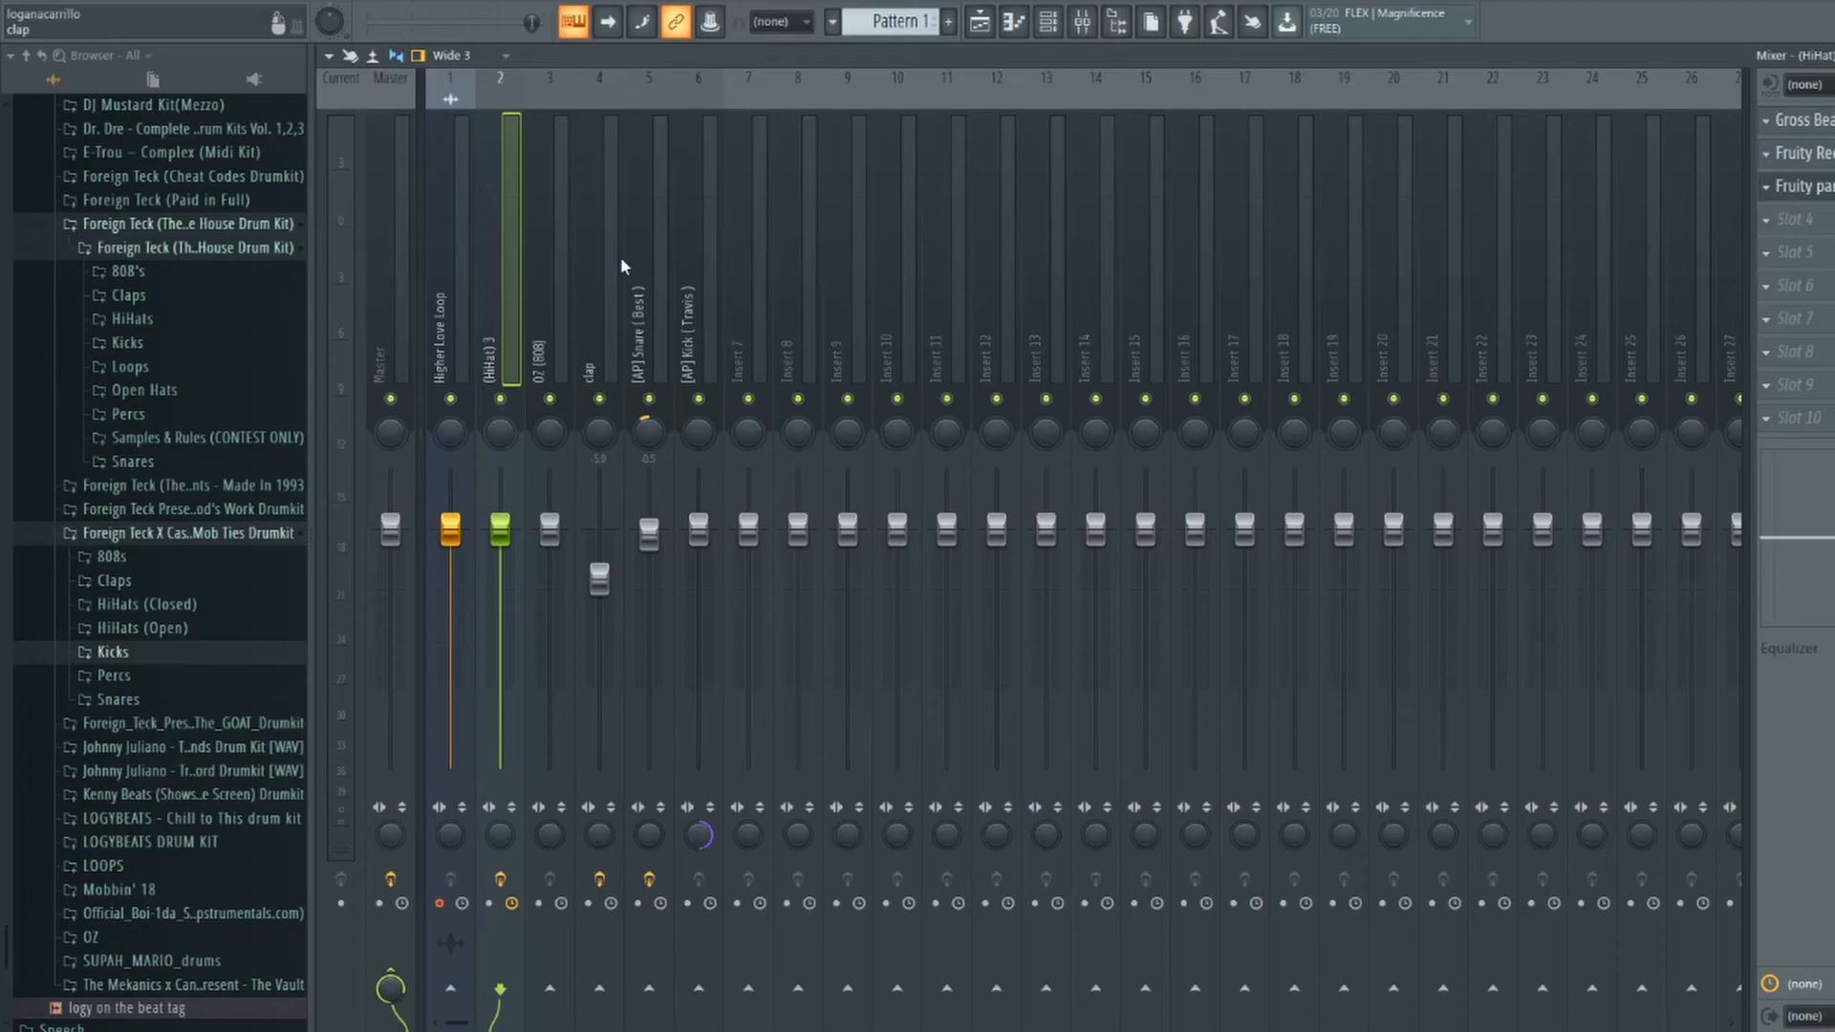
Examine the preset-saving option for Gross Beat on the hi-hat track.
left_click(1775, 136)
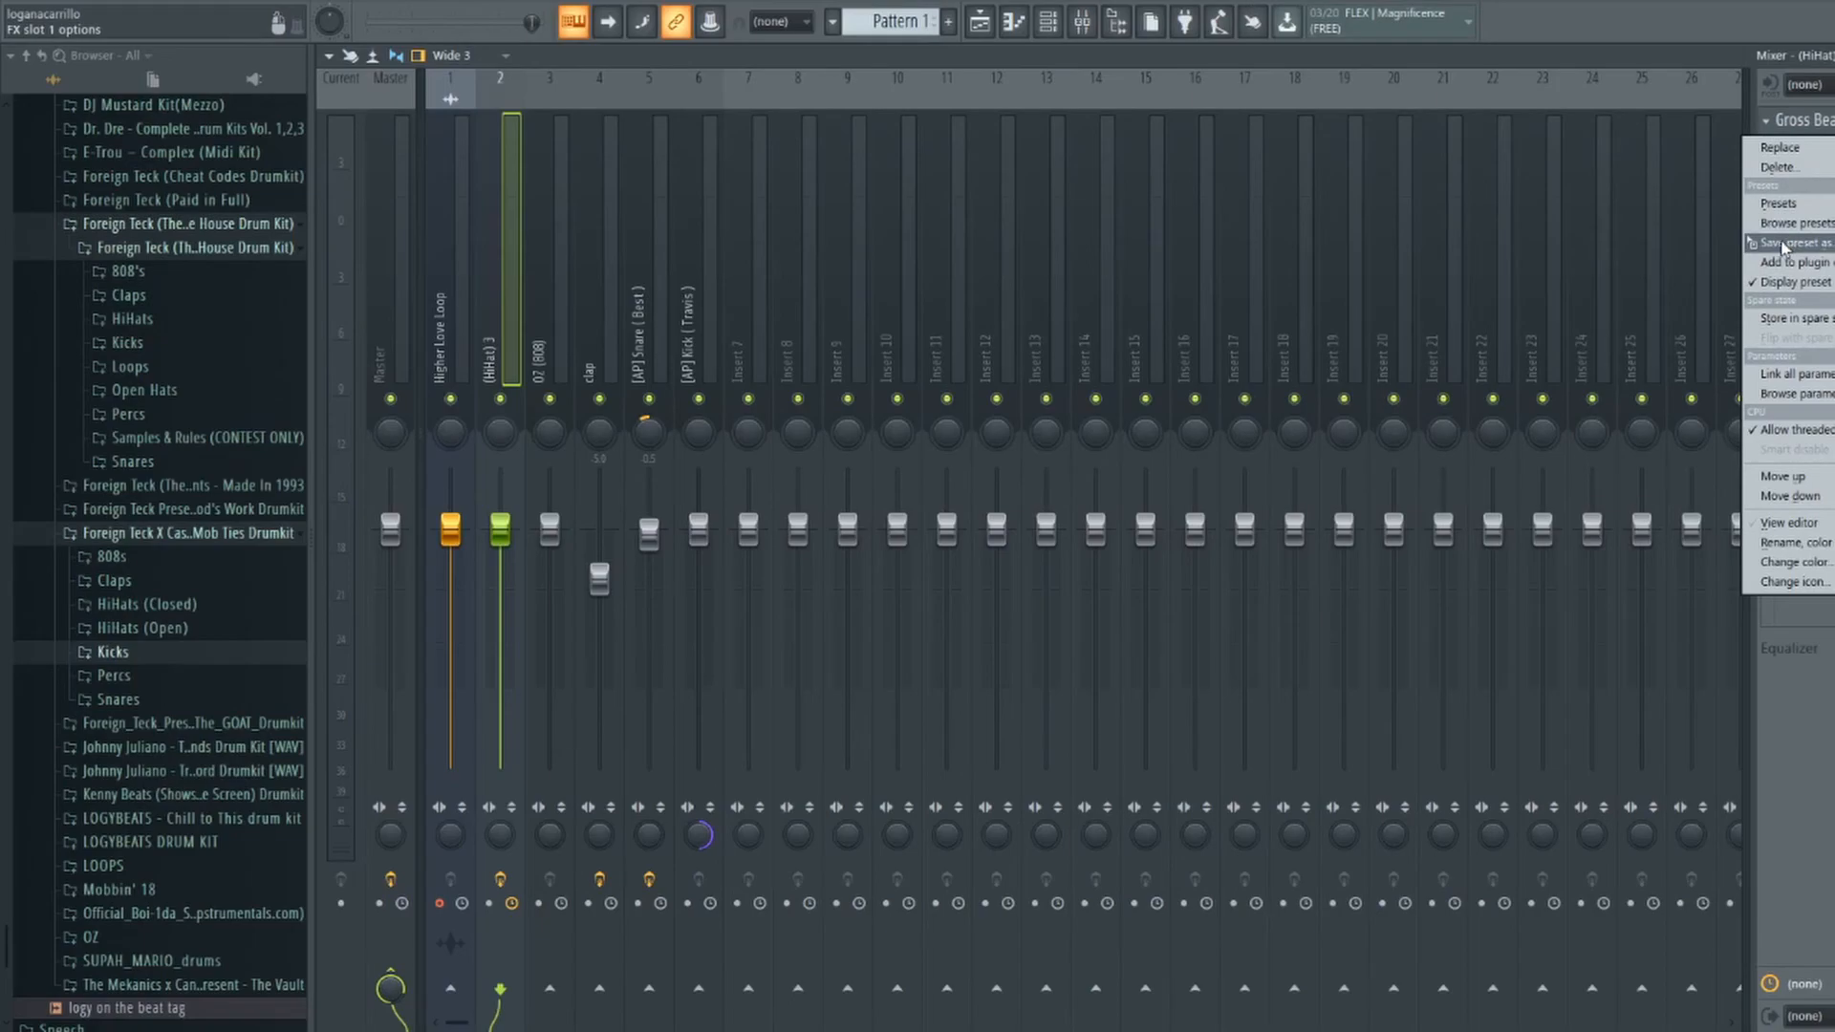
left_click(1237, 55)
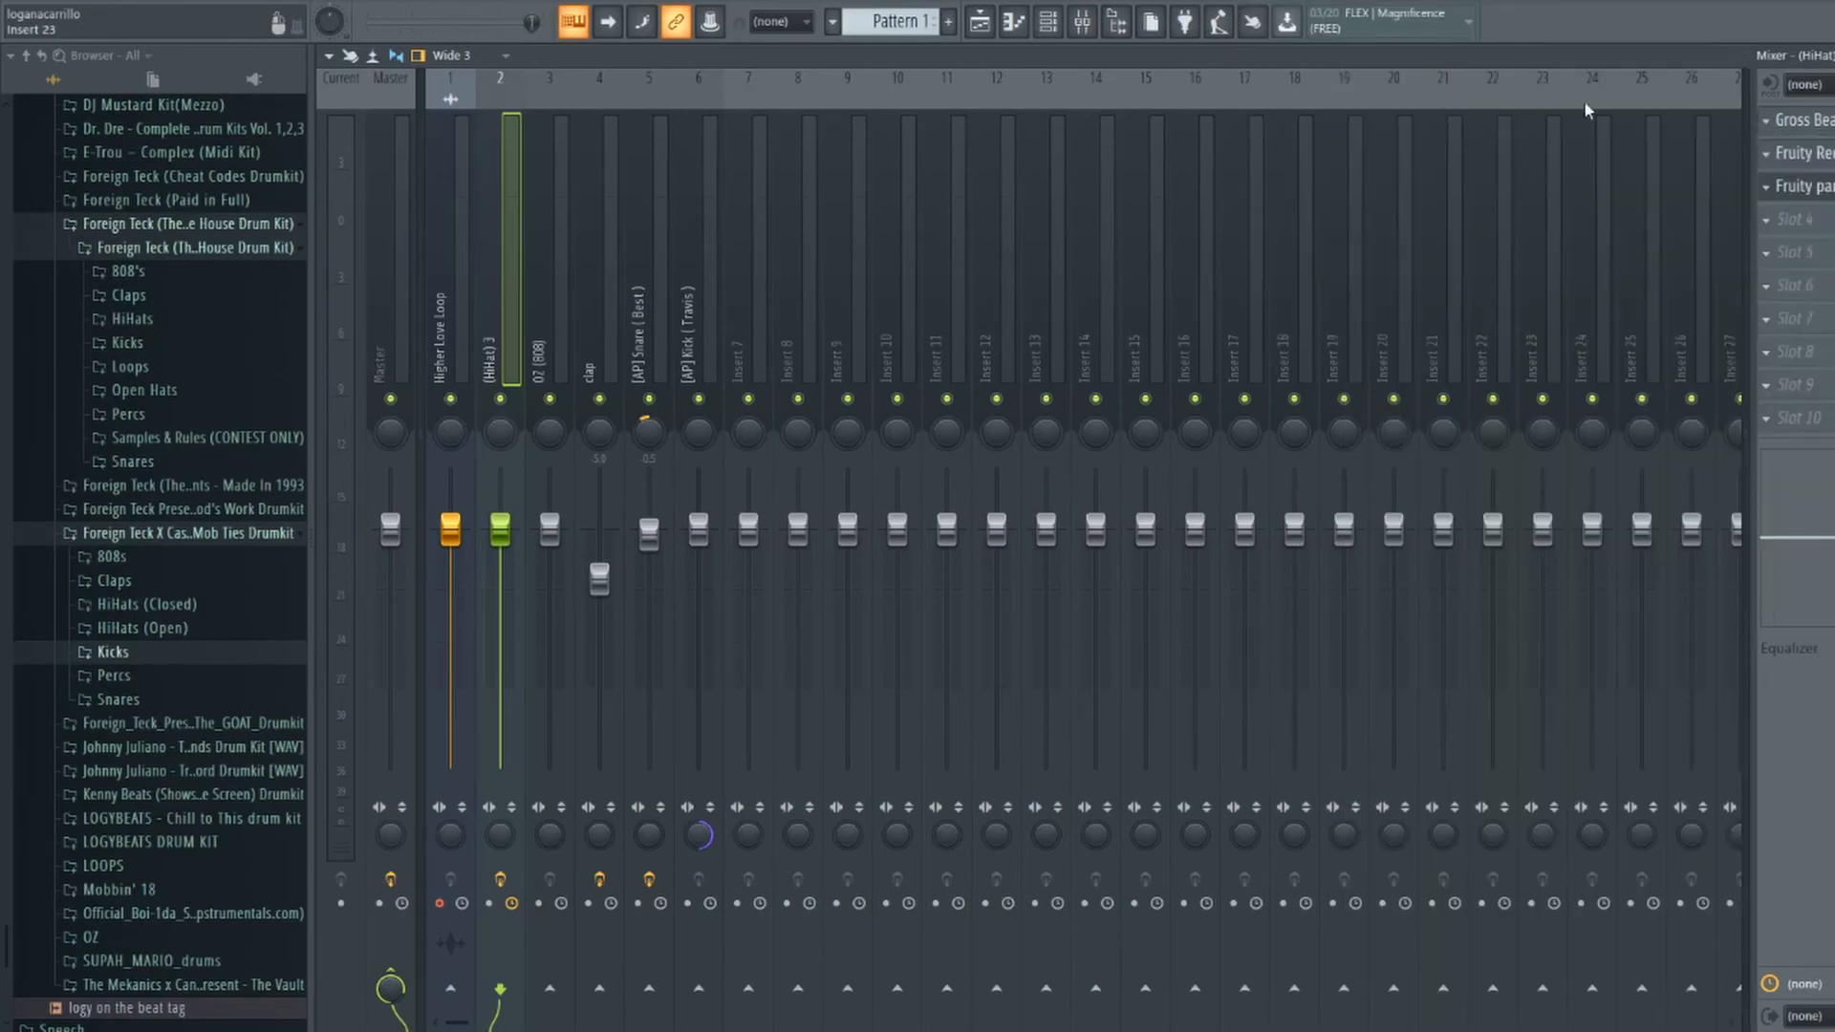
left_click(1767, 125)
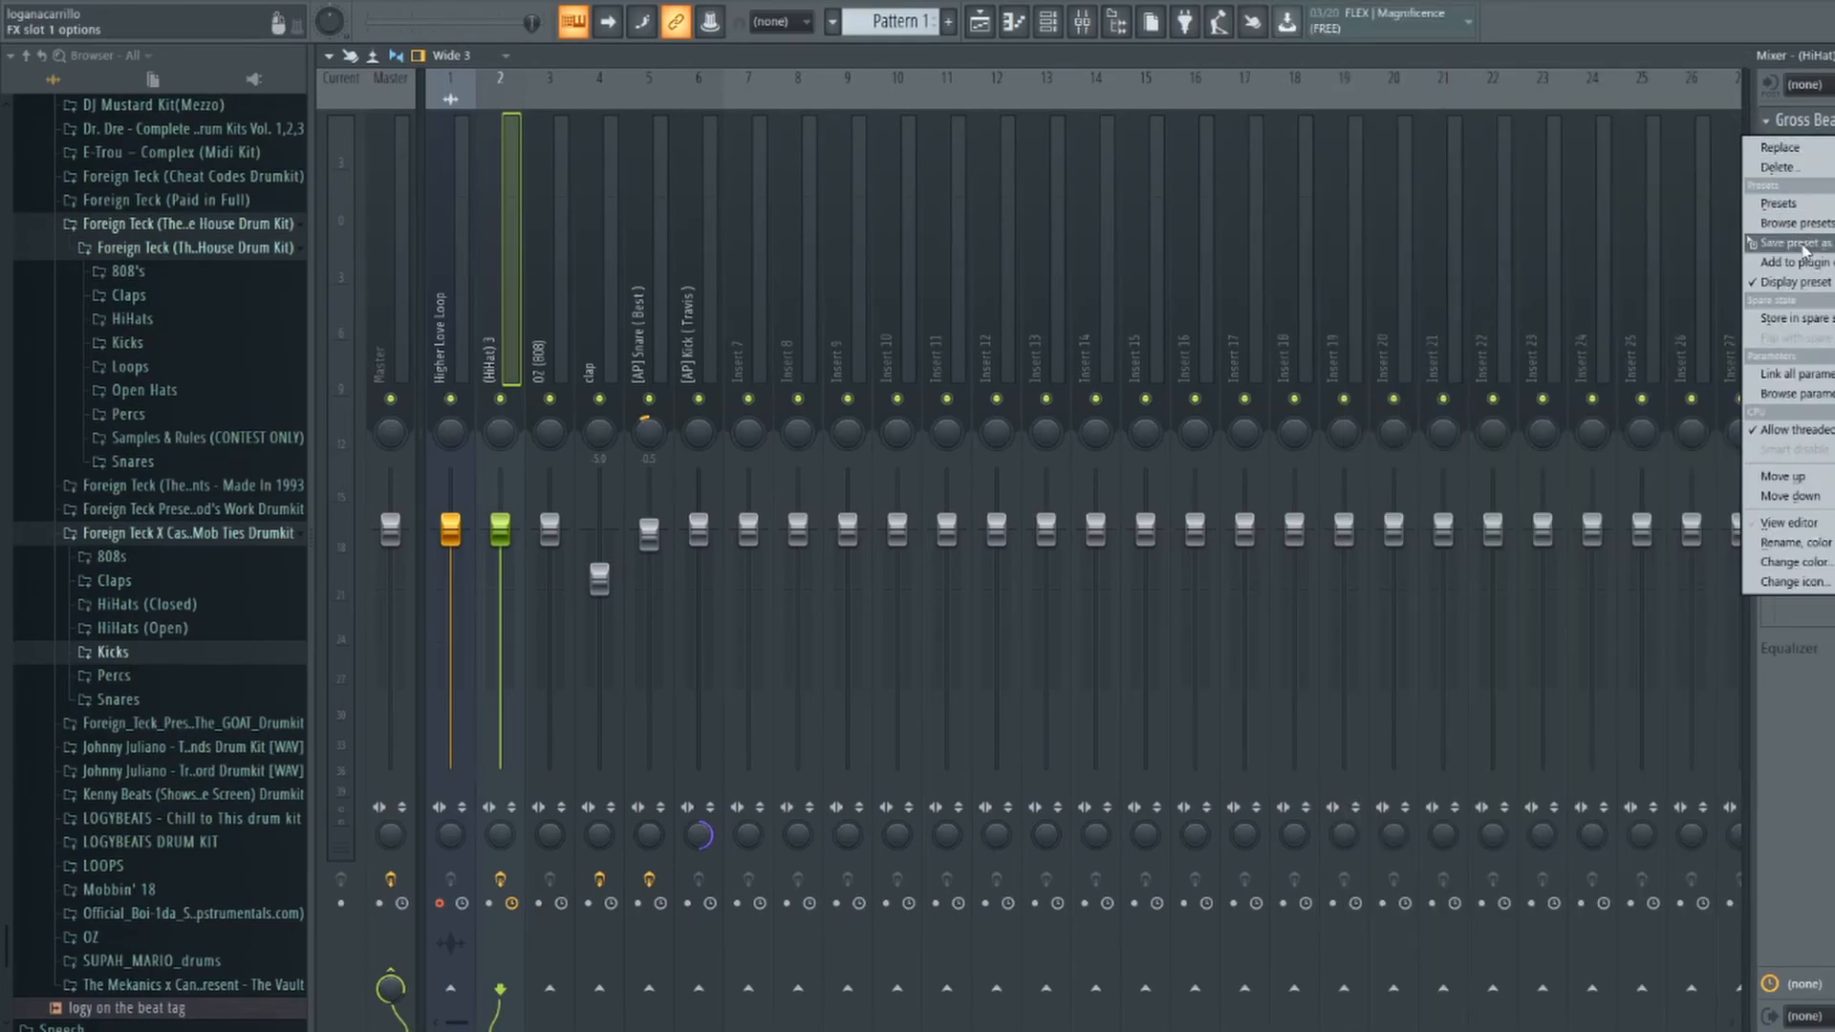
Delete Gross Beat from the hi-hat track's slot 1.
left_click(450, 307)
left_click(503, 215)
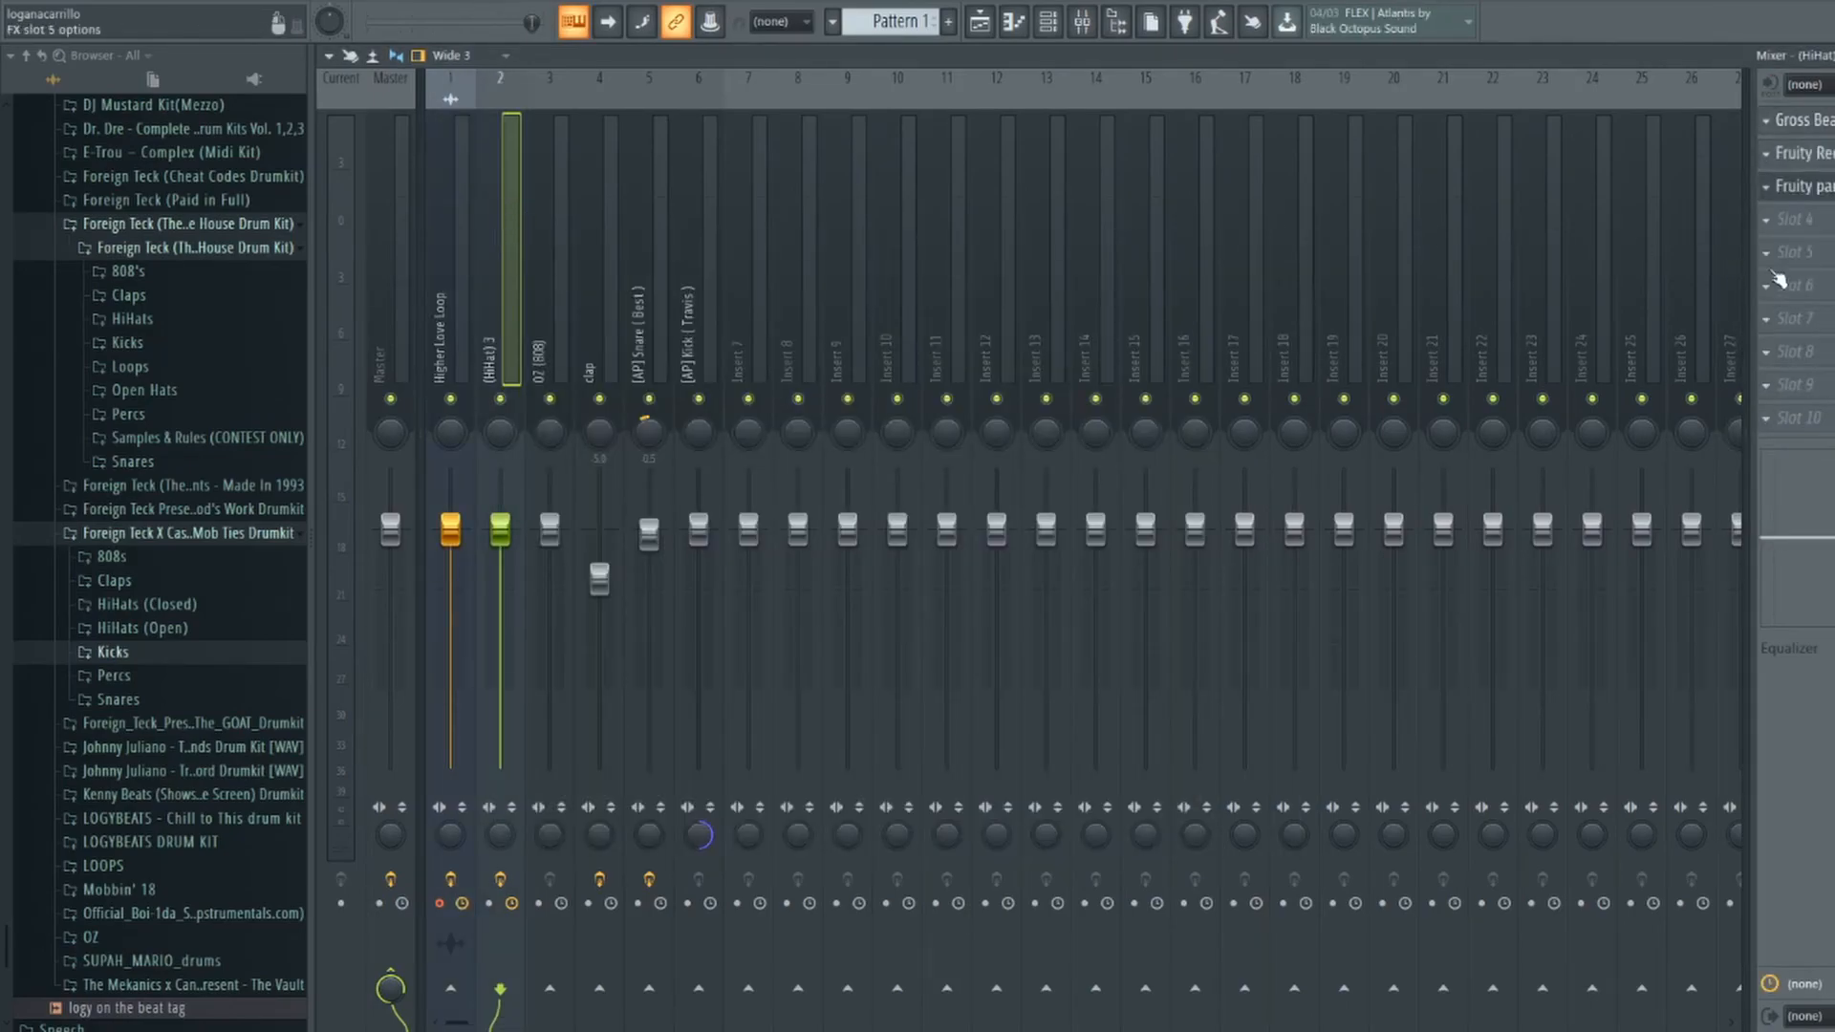
left_click(1766, 122)
left_click(1789, 181)
left_click(1090, 570)
left_click(459, 253)
left_click(508, 320)
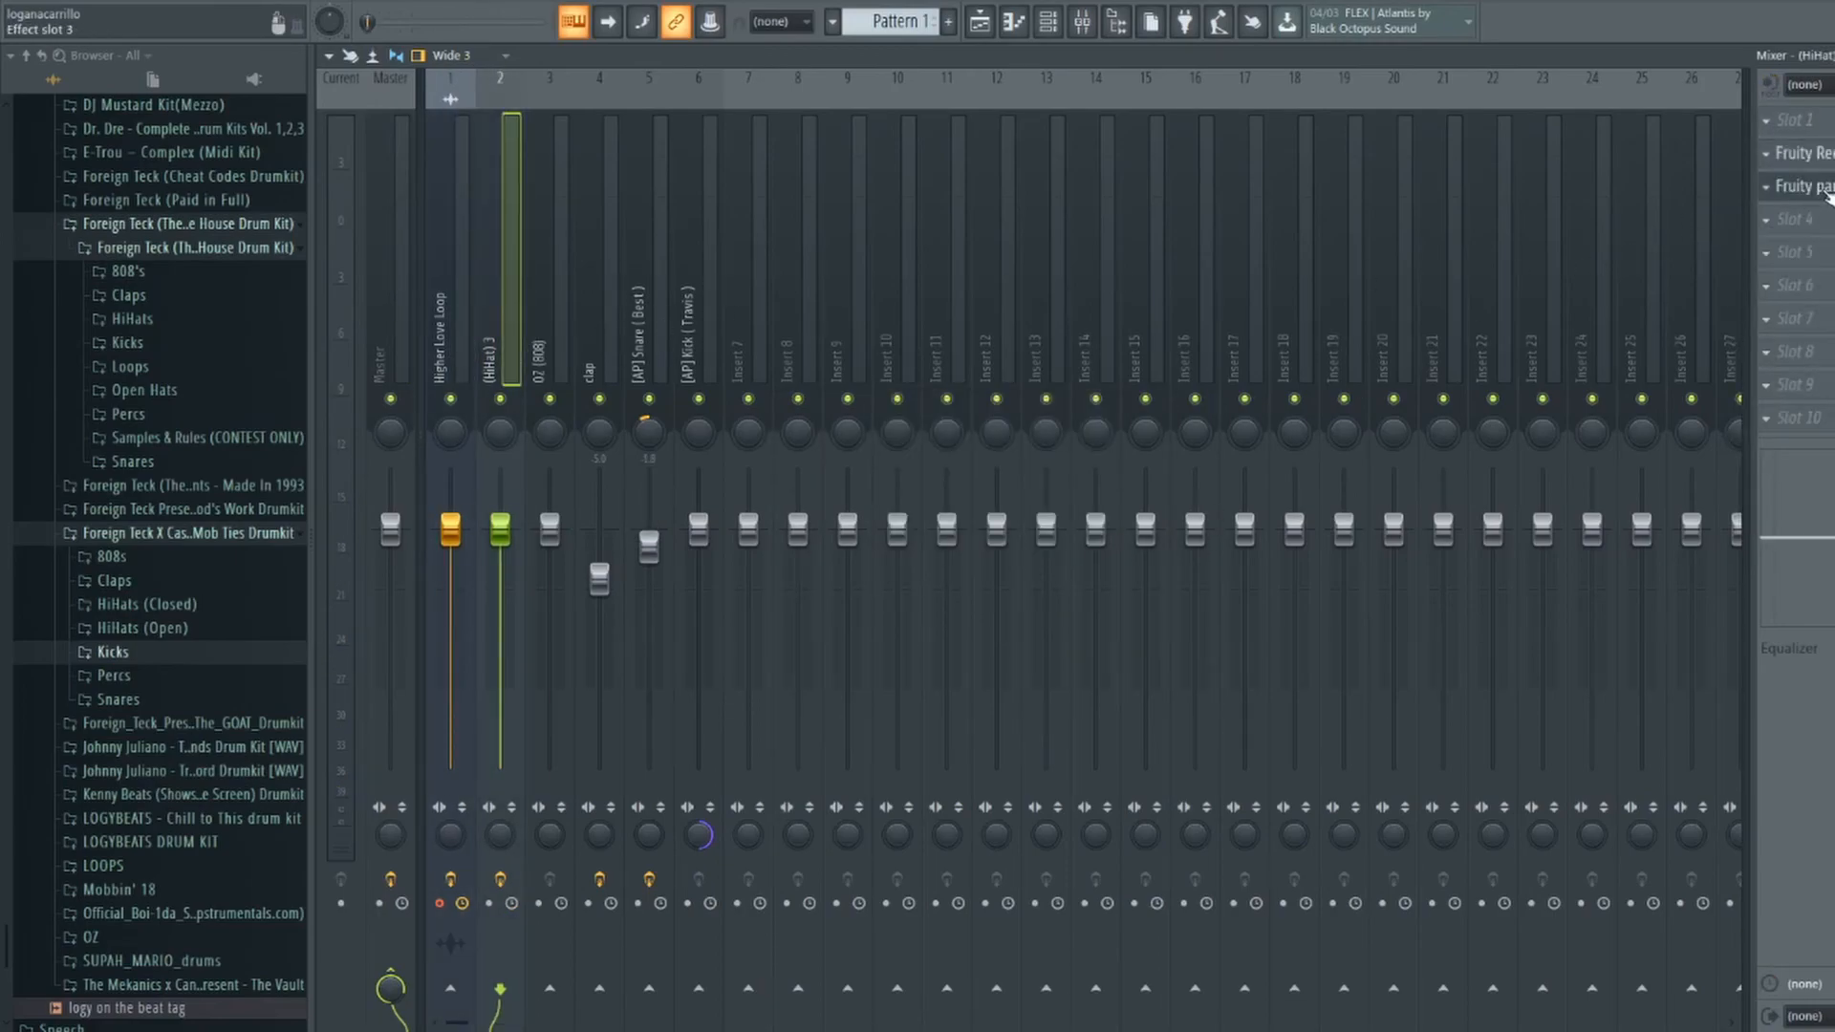
Open Gross Beat on the Higher Love Loop track and check where its presets are saved, without saving one.
left_click(457, 315)
left_click(1825, 135)
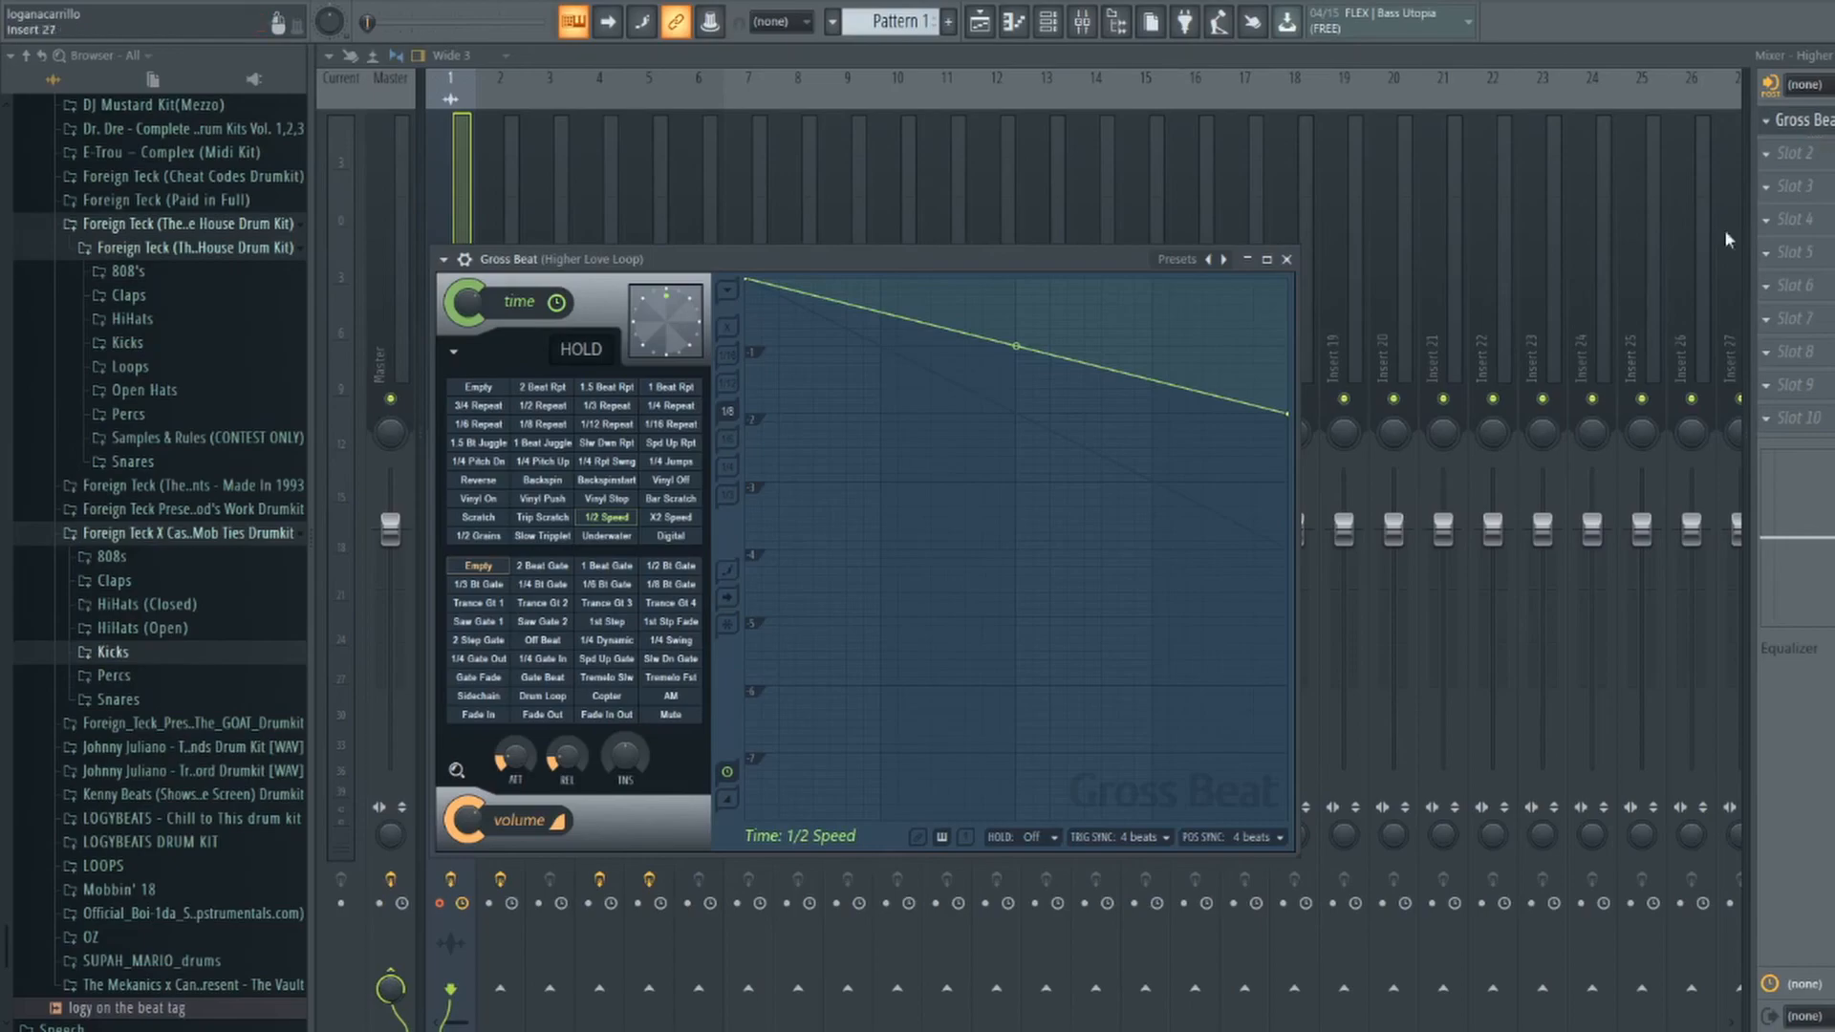
left_click_drag(876, 259, 1019, 252)
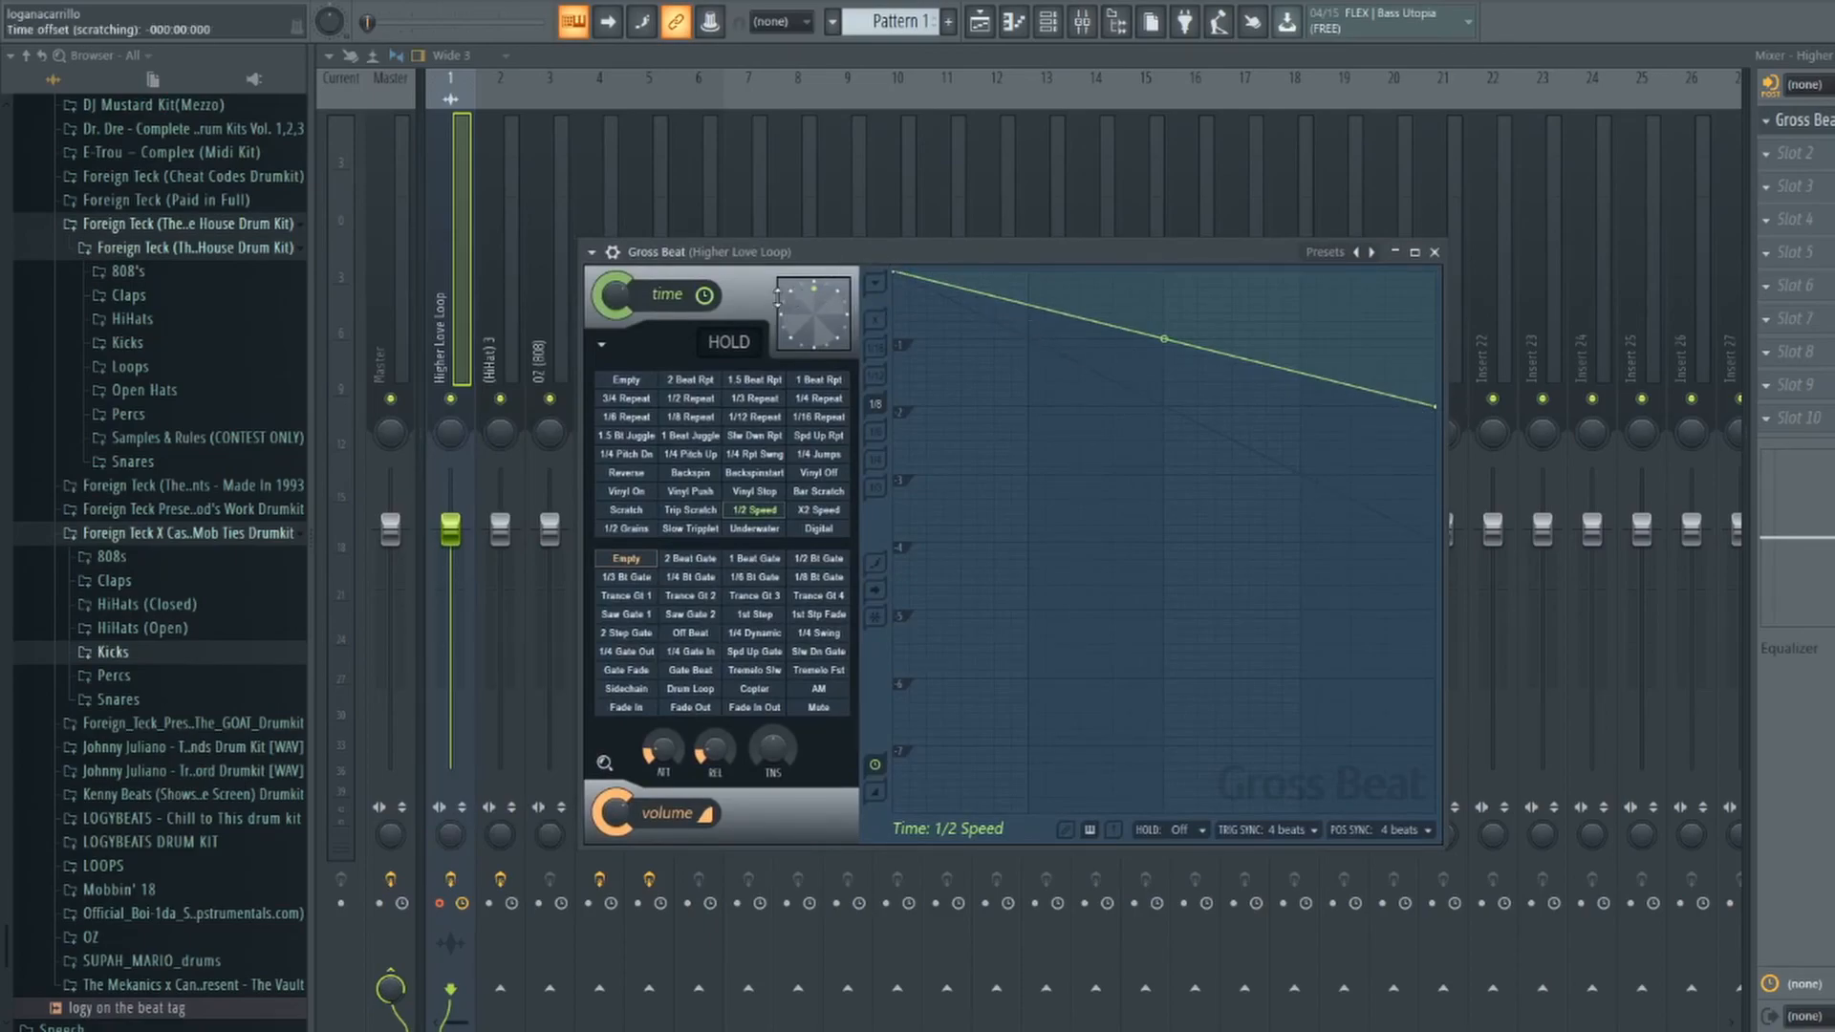
left_click(591, 252)
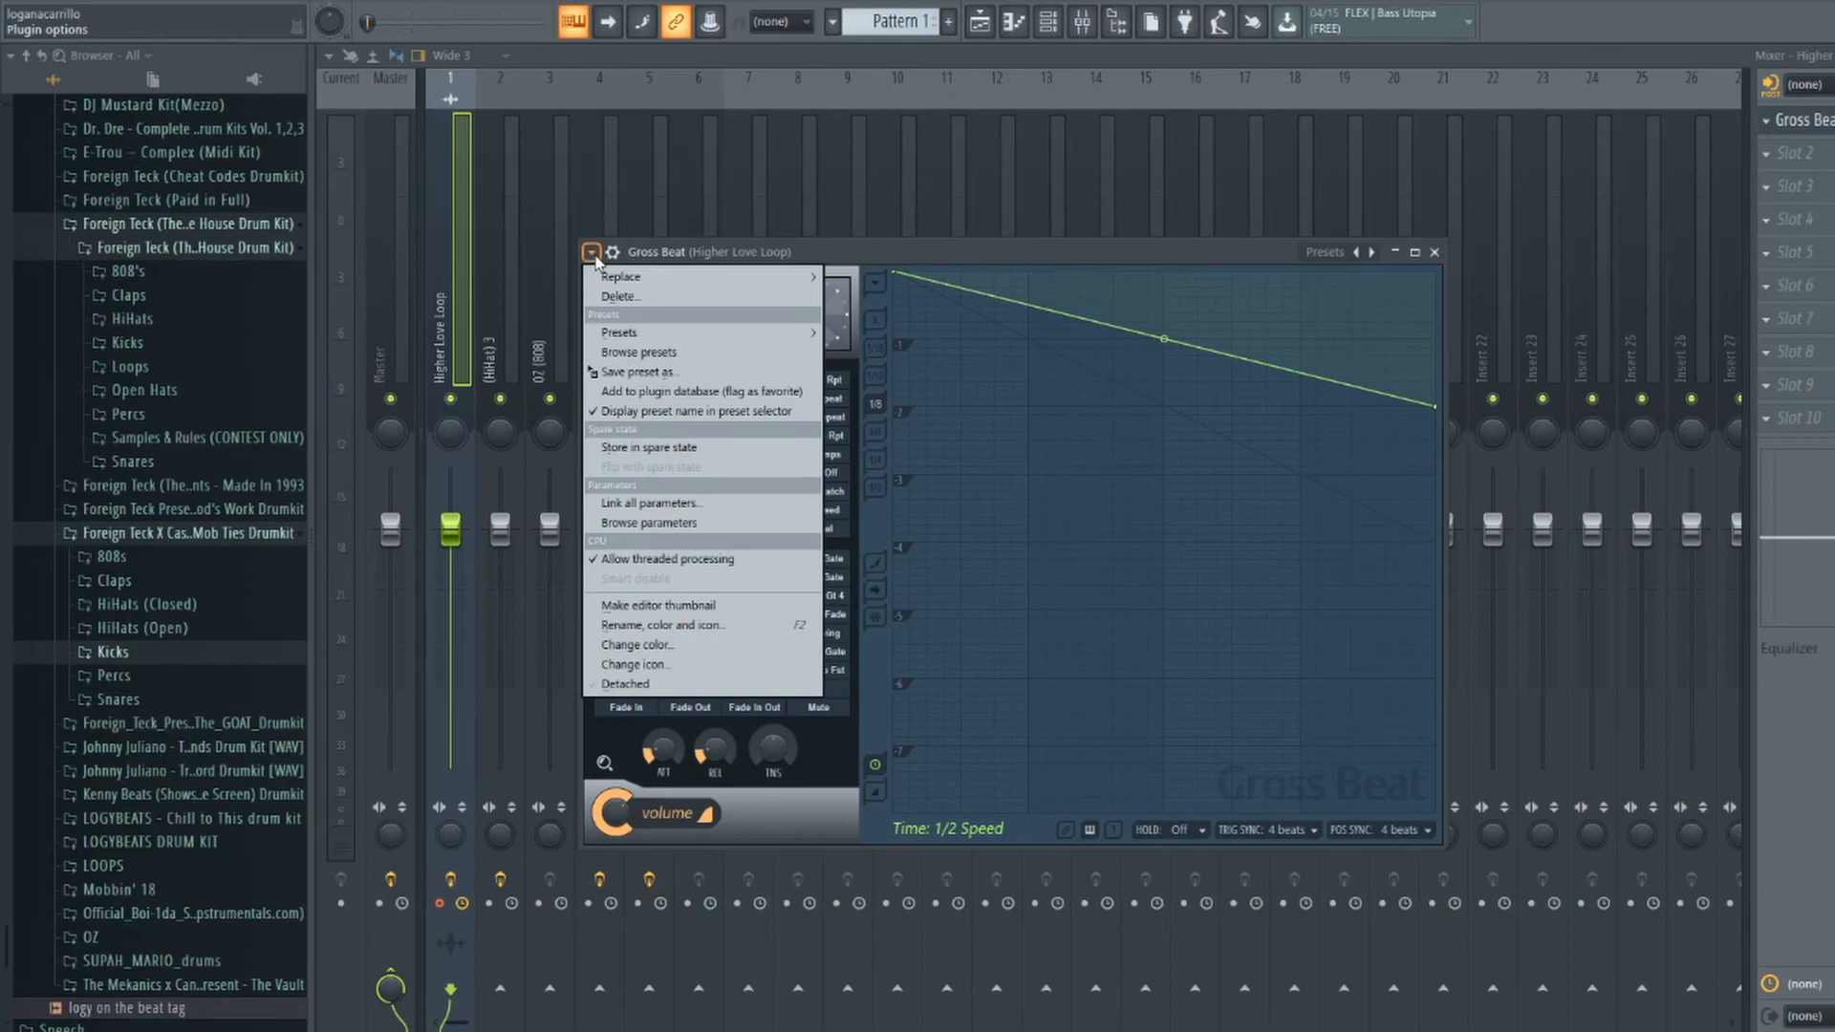
left_click(674, 379)
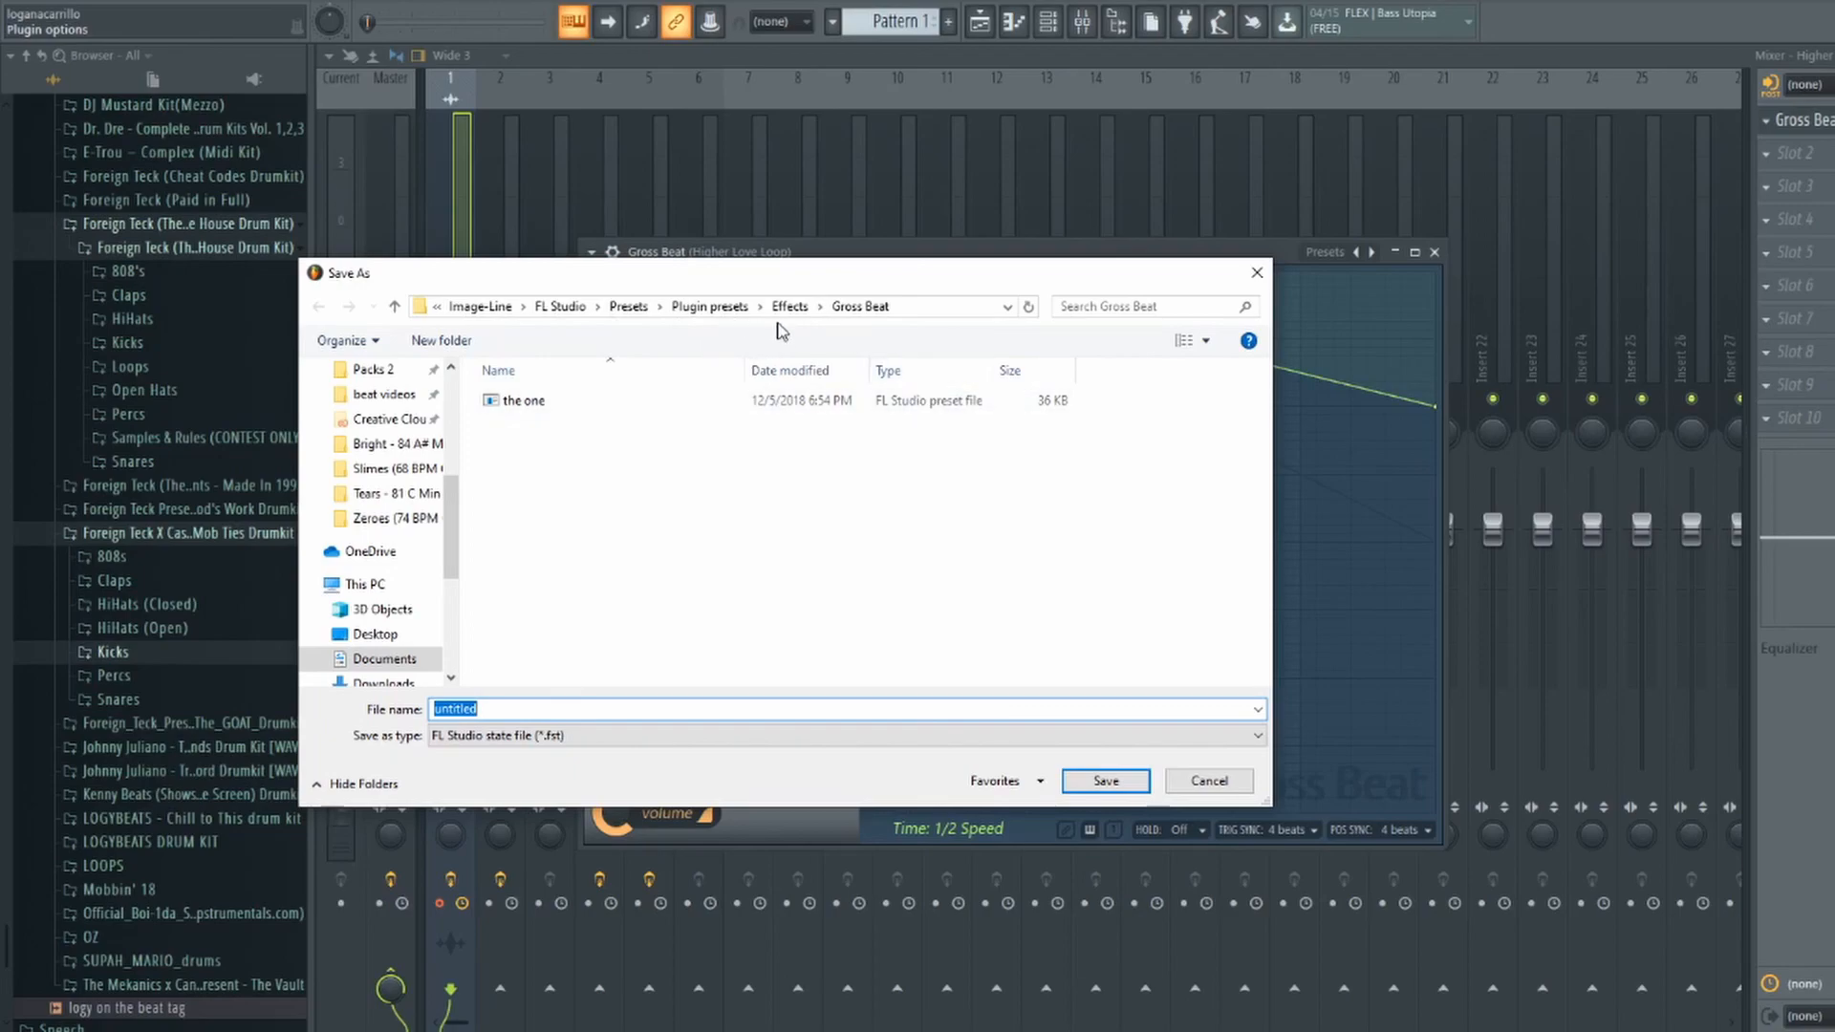
left_click_drag(626, 288, 621, 197)
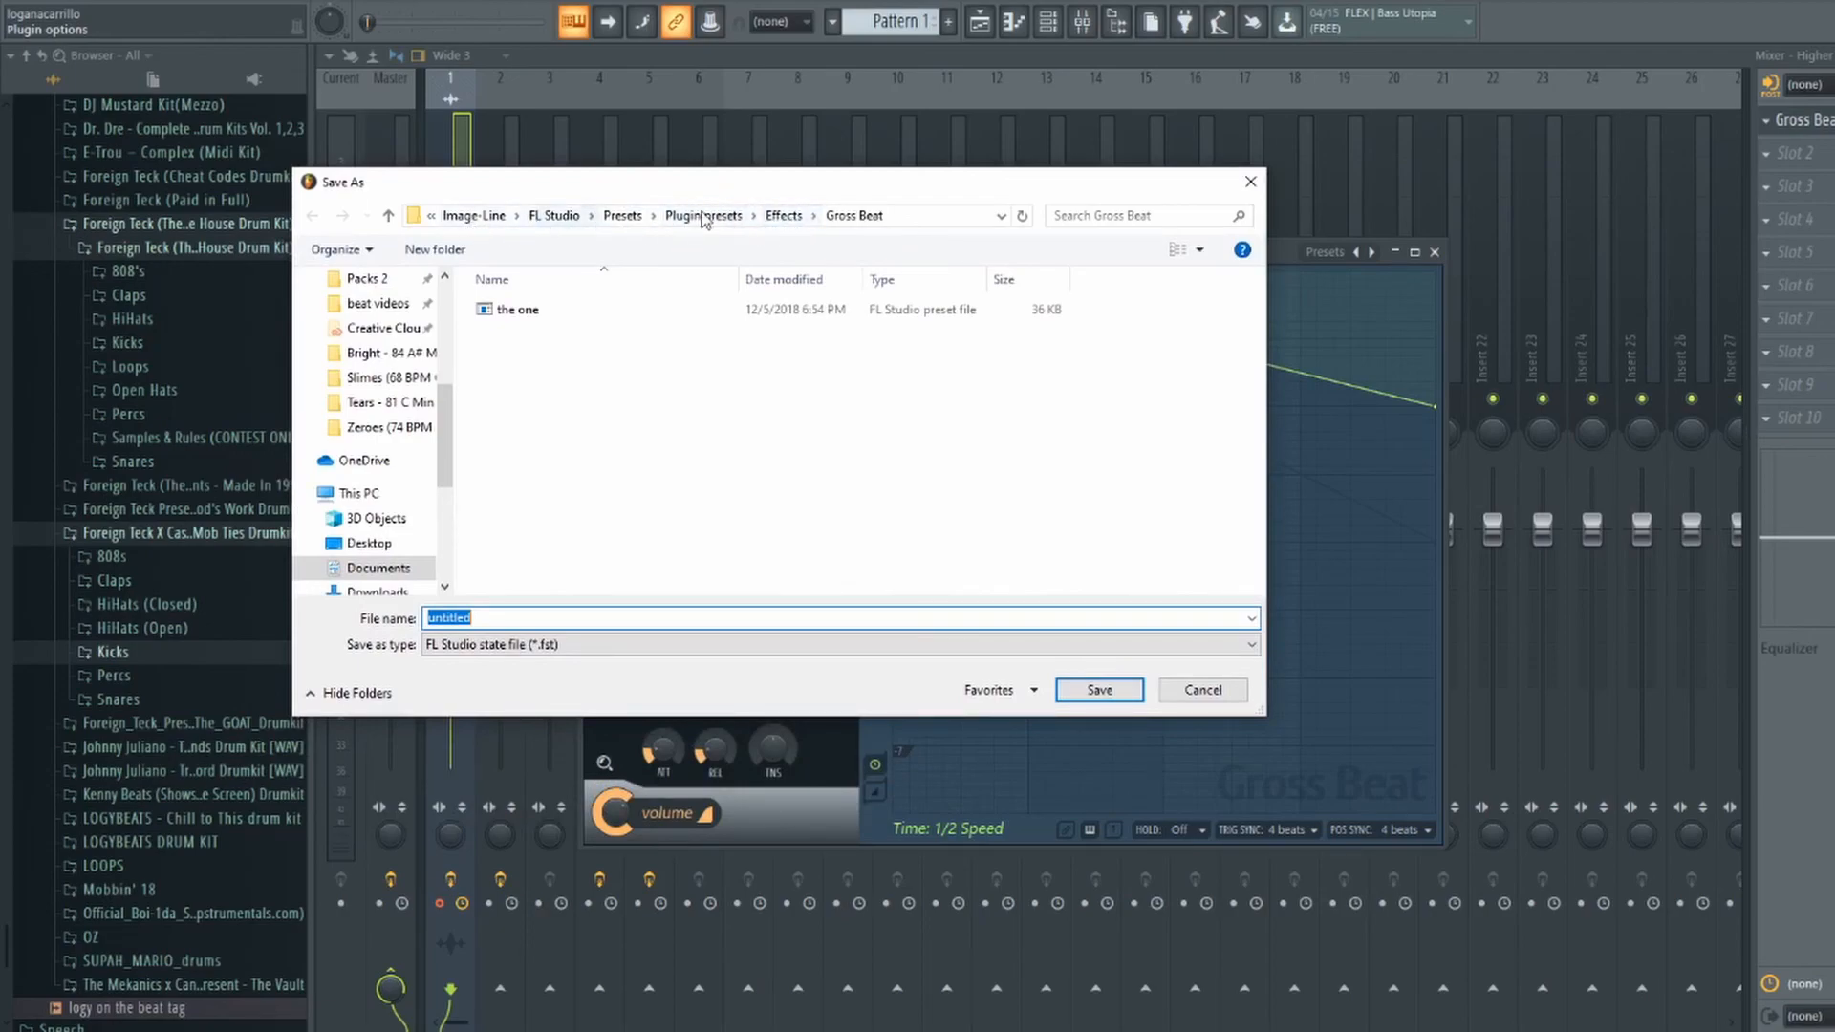
left_click(1249, 181)
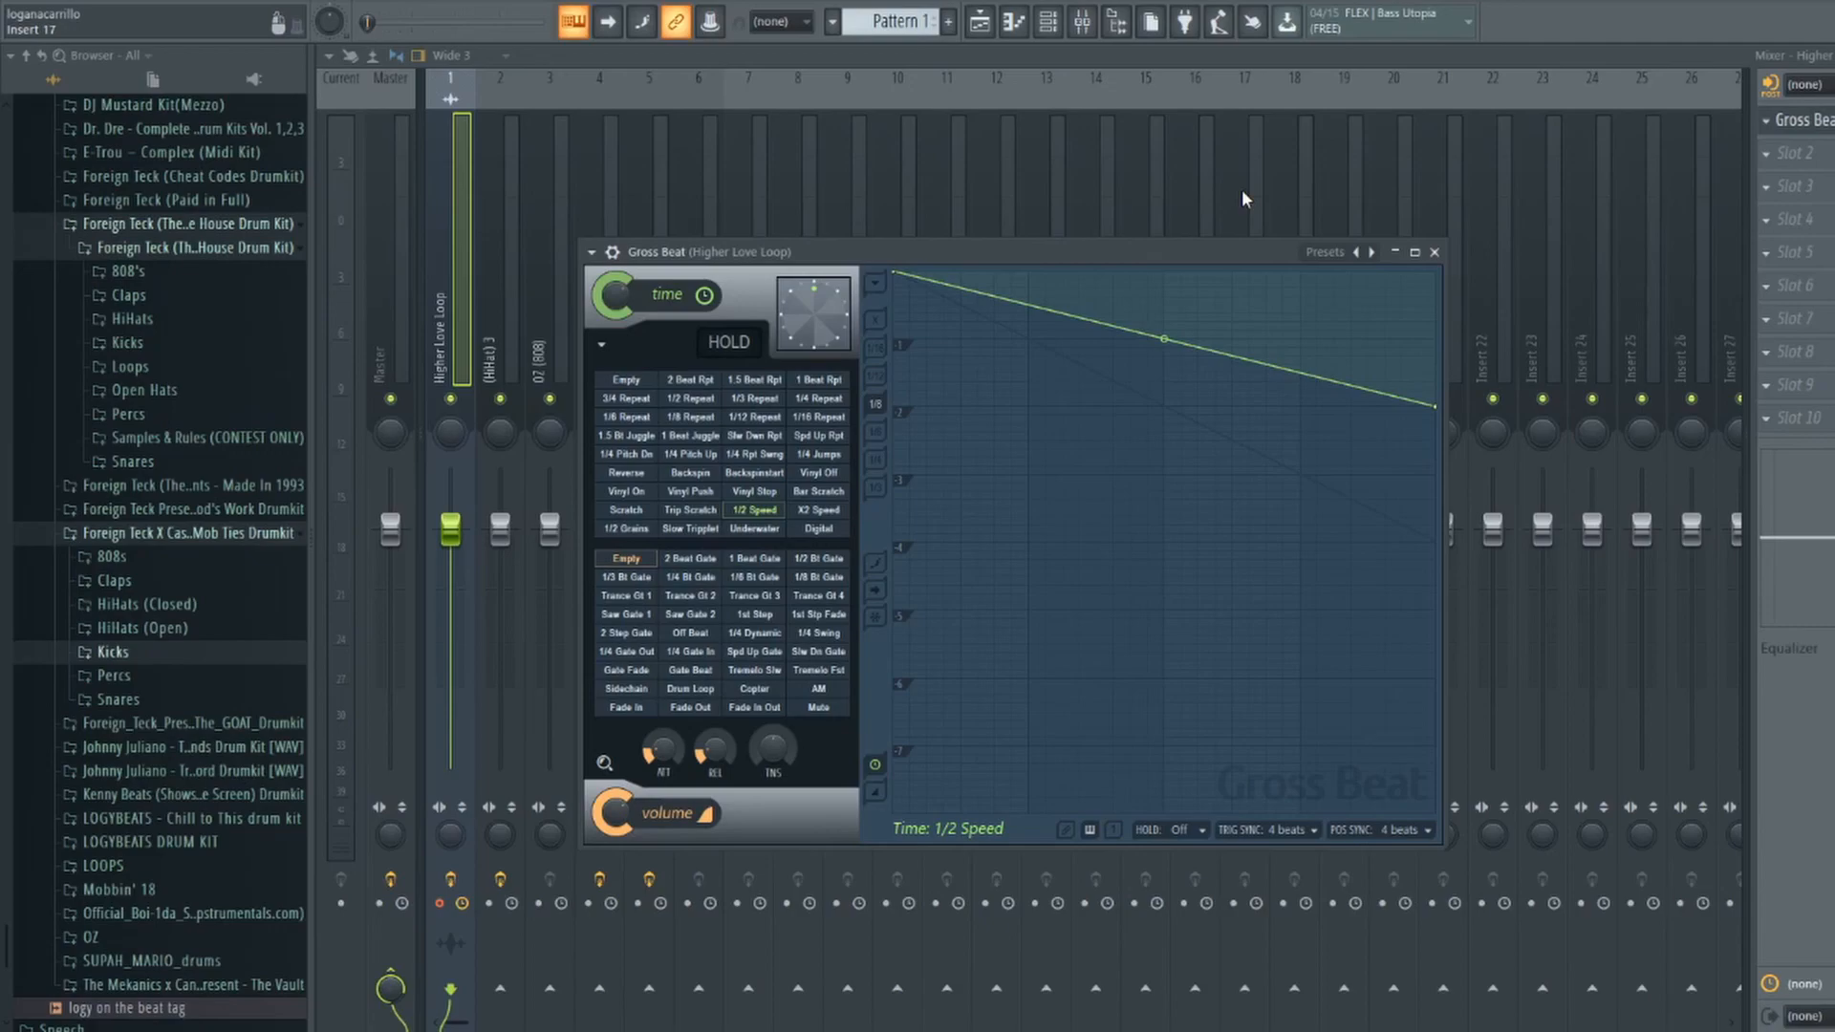
Delete Gross Beat from the Higher Love Loop track.
left_click(1768, 120)
left_click(1778, 167)
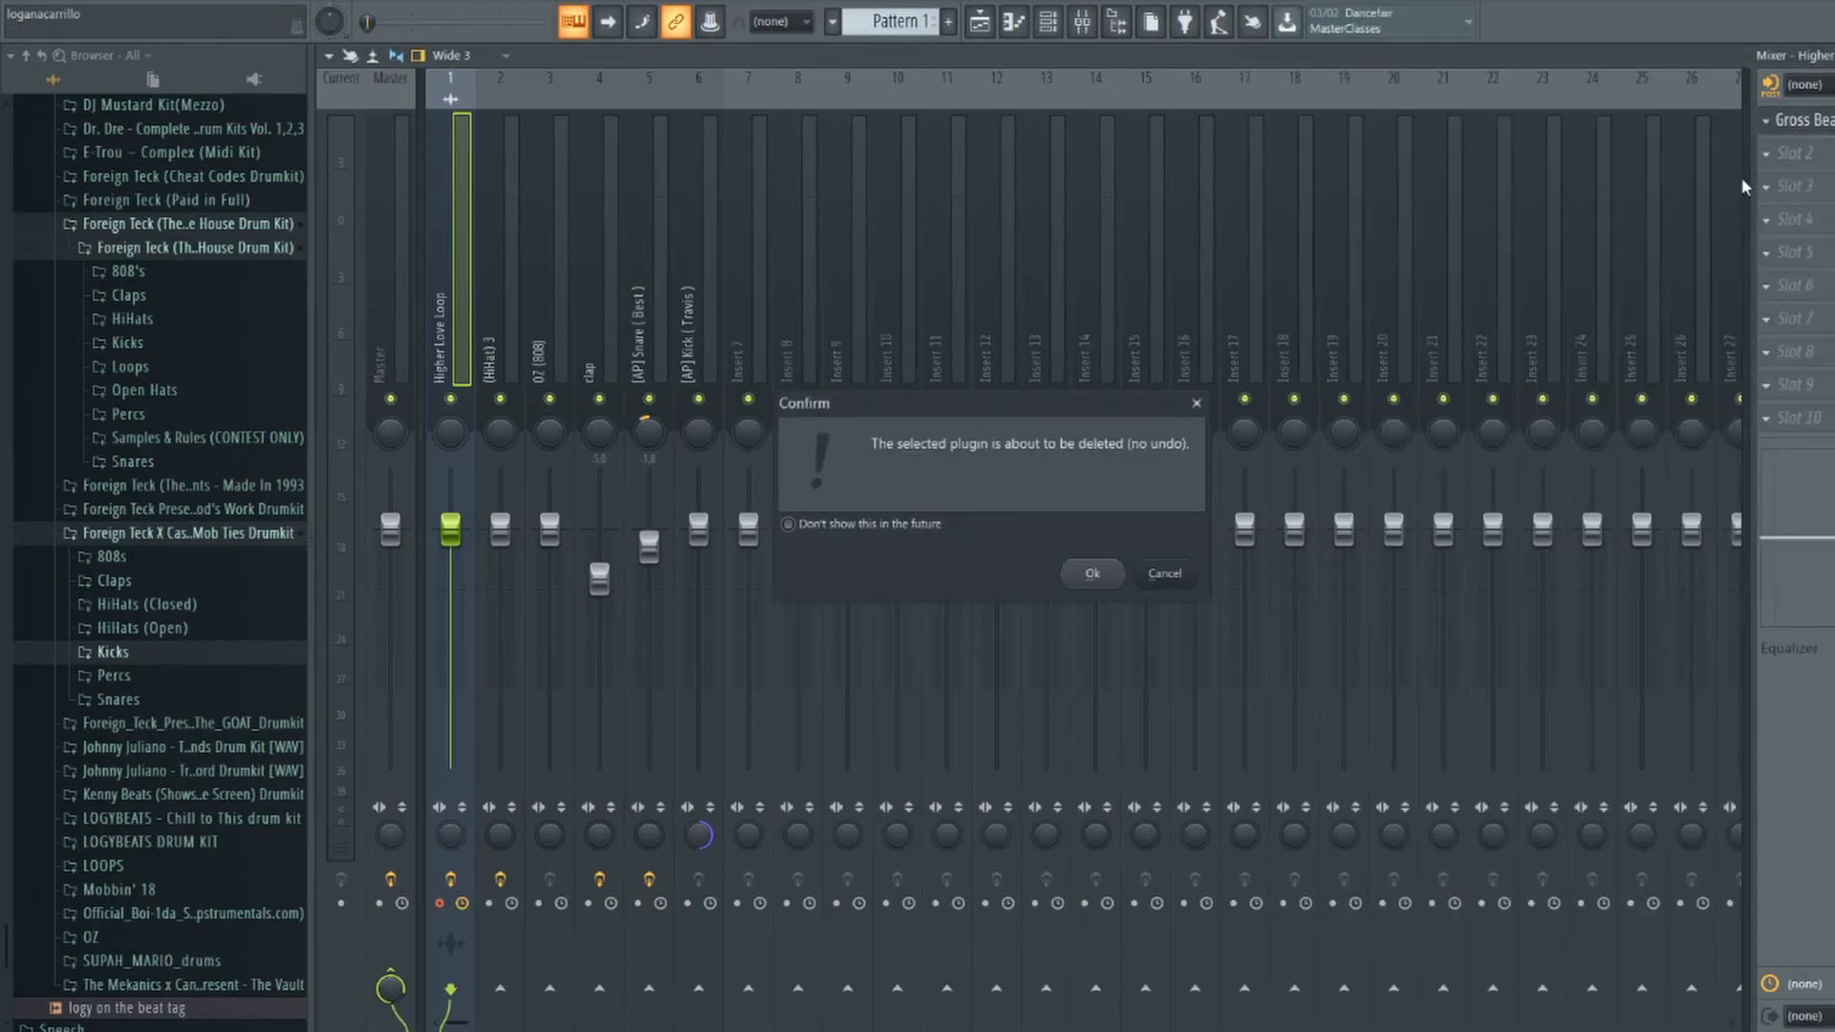
left_click(1090, 574)
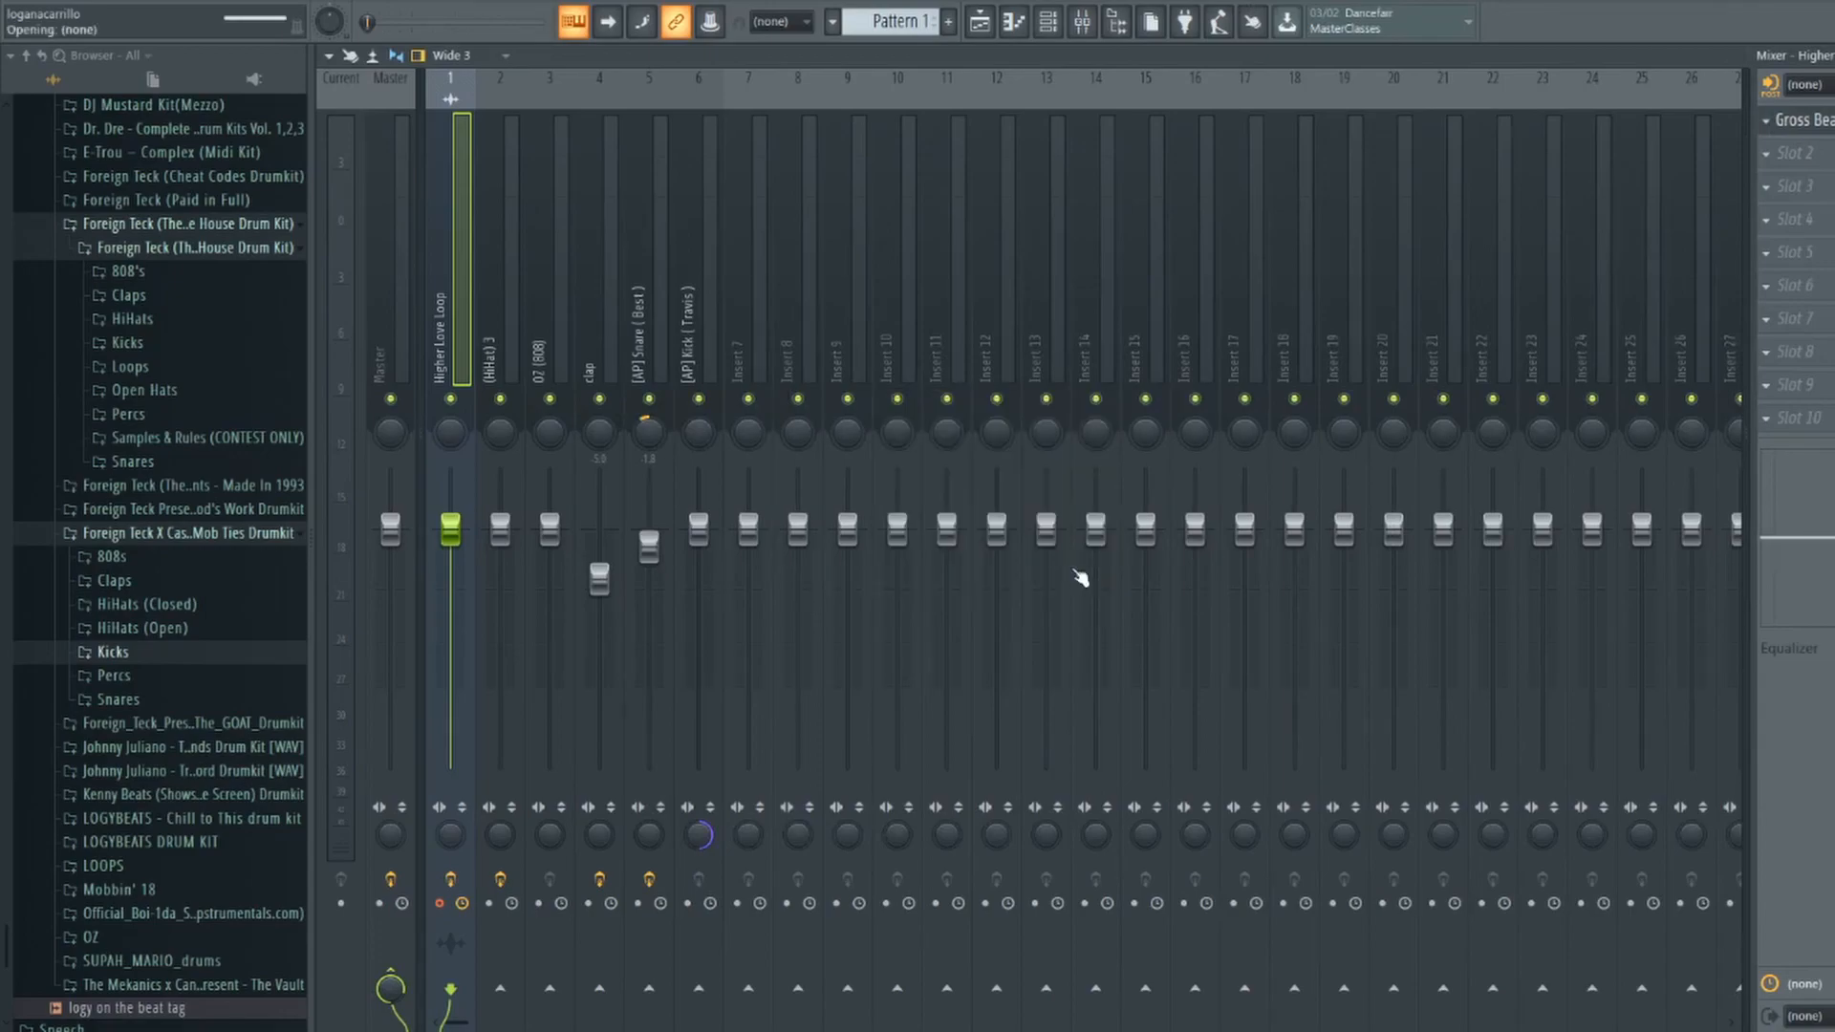
Switch to the playlist and look closely at the Pattern 1 clip on Track 1.
left_click(992, 34)
scroll(935, 123, "down", 3)
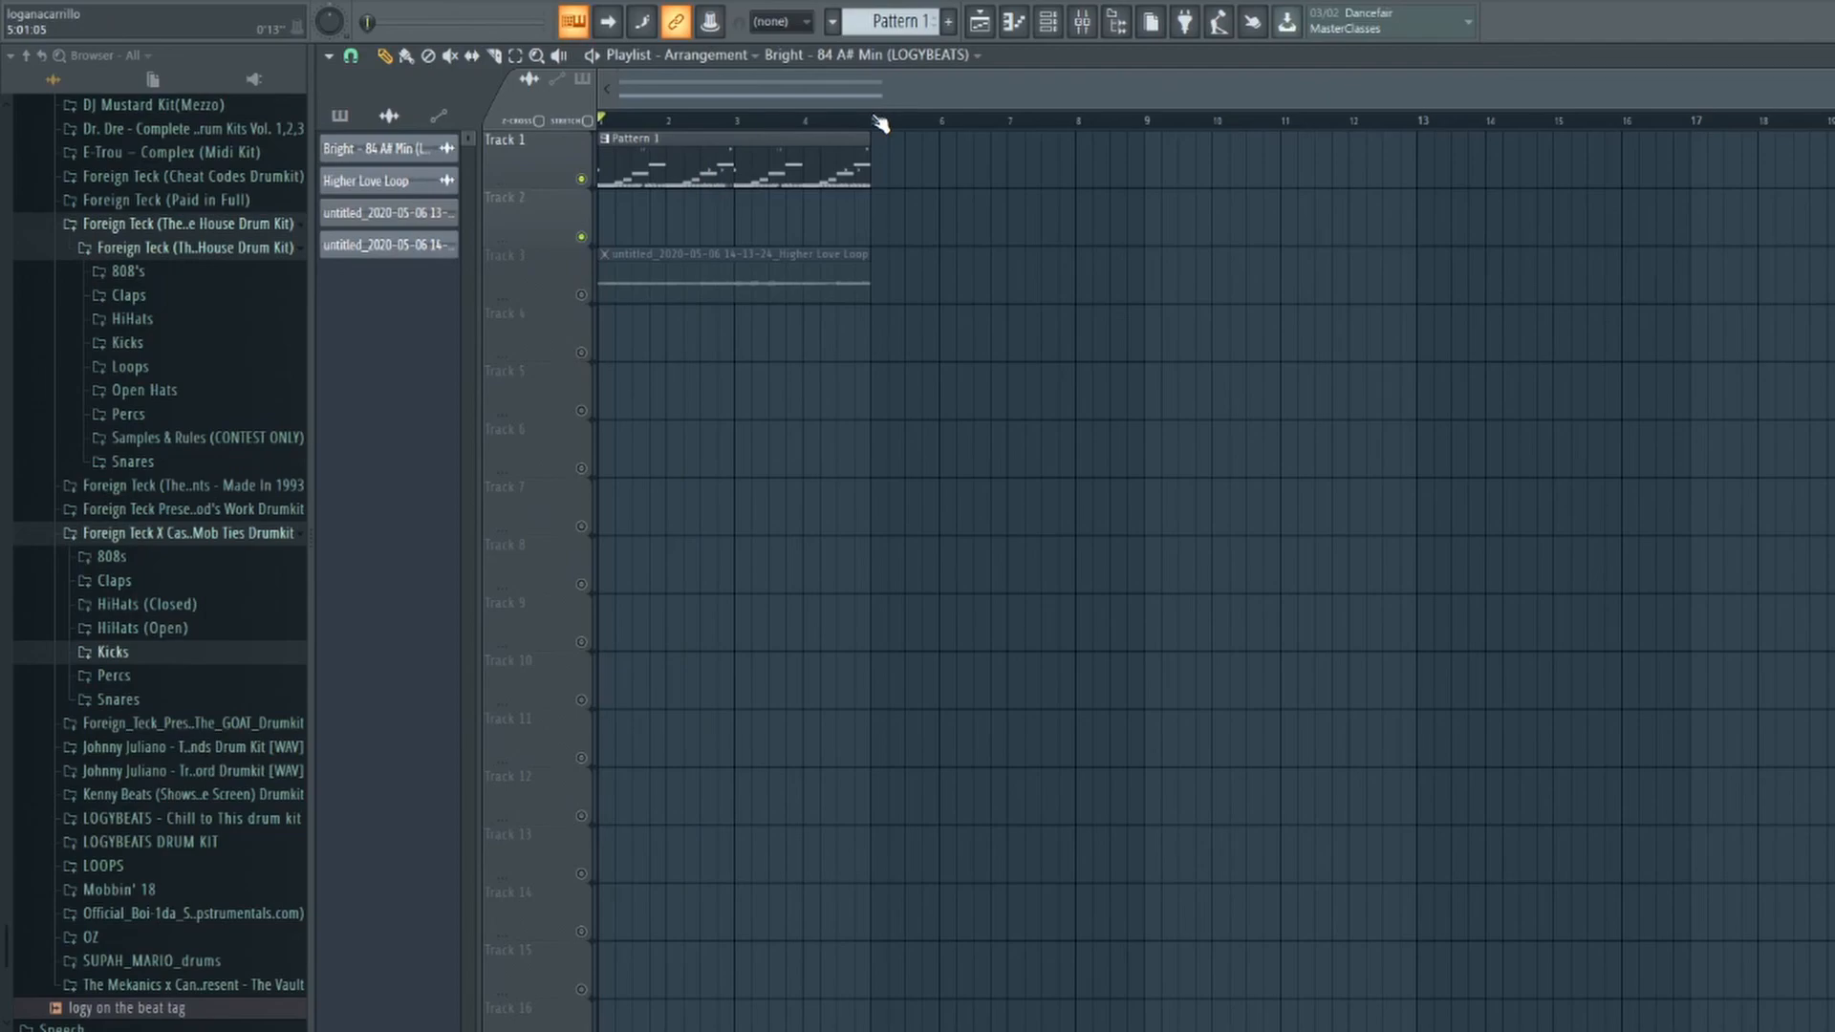
scroll(887, 94, "up", 3)
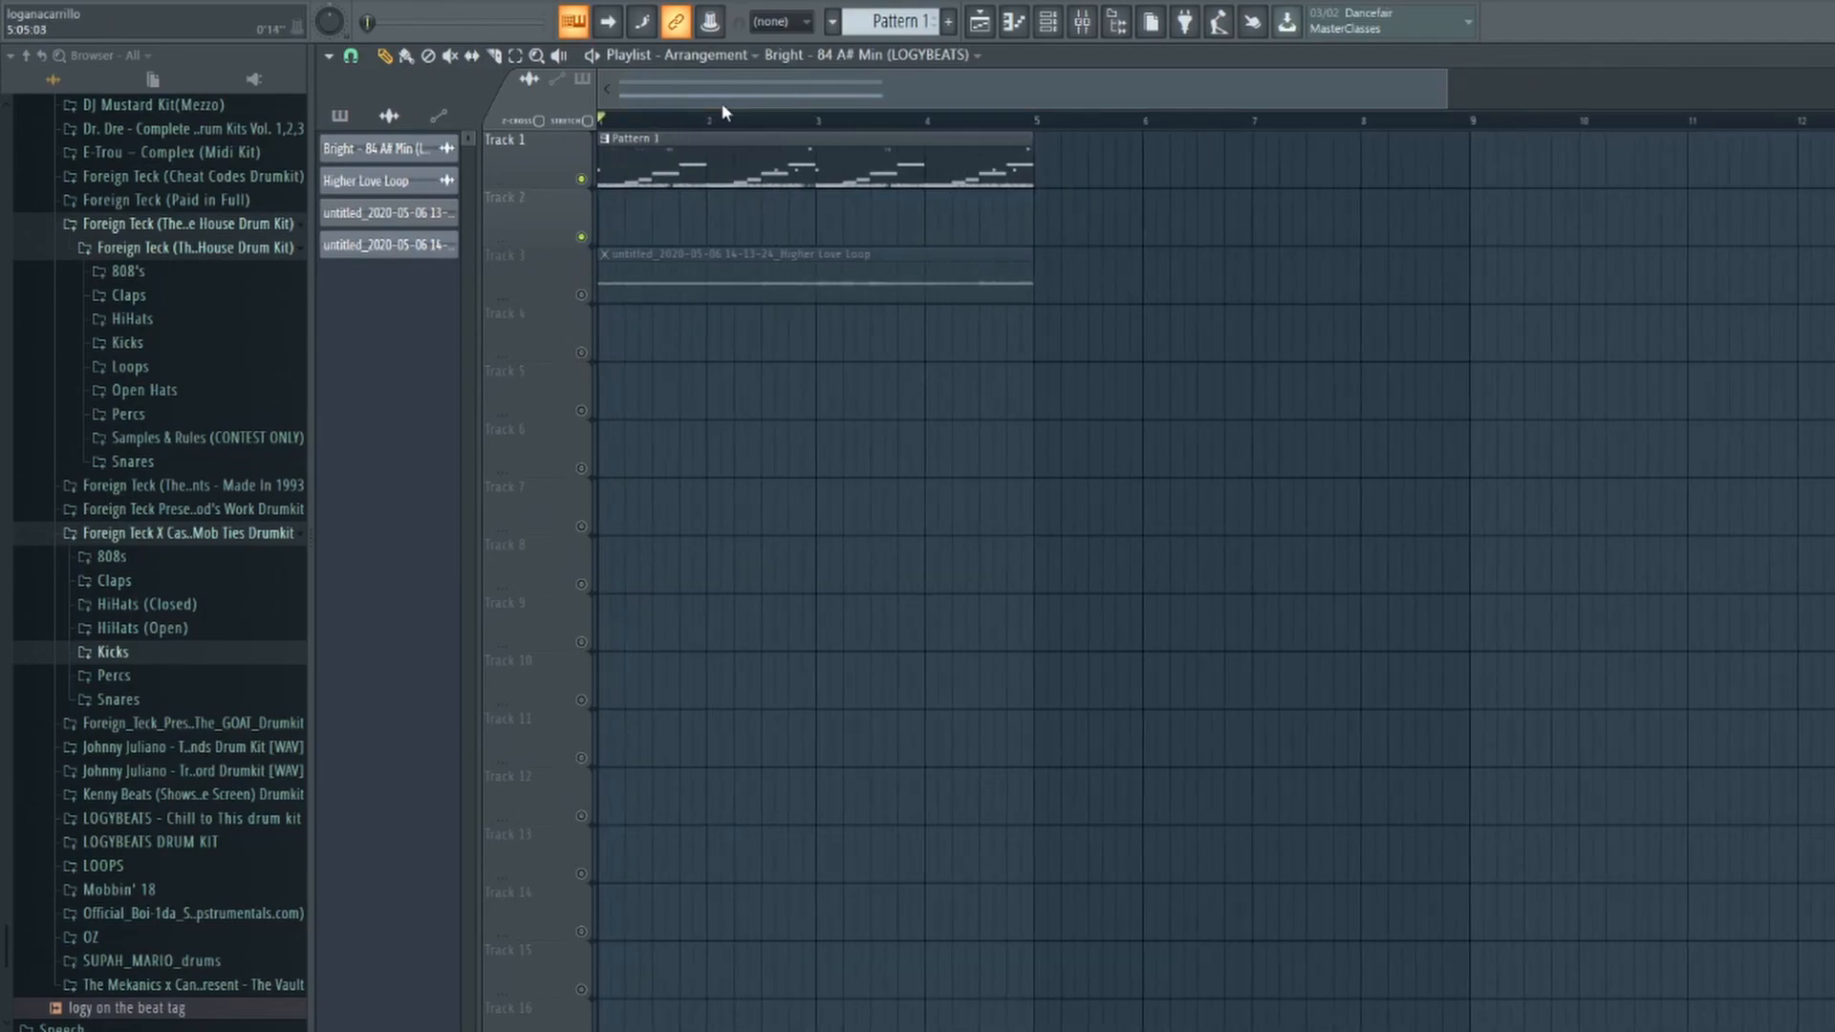
scroll(725, 101, "up", 2)
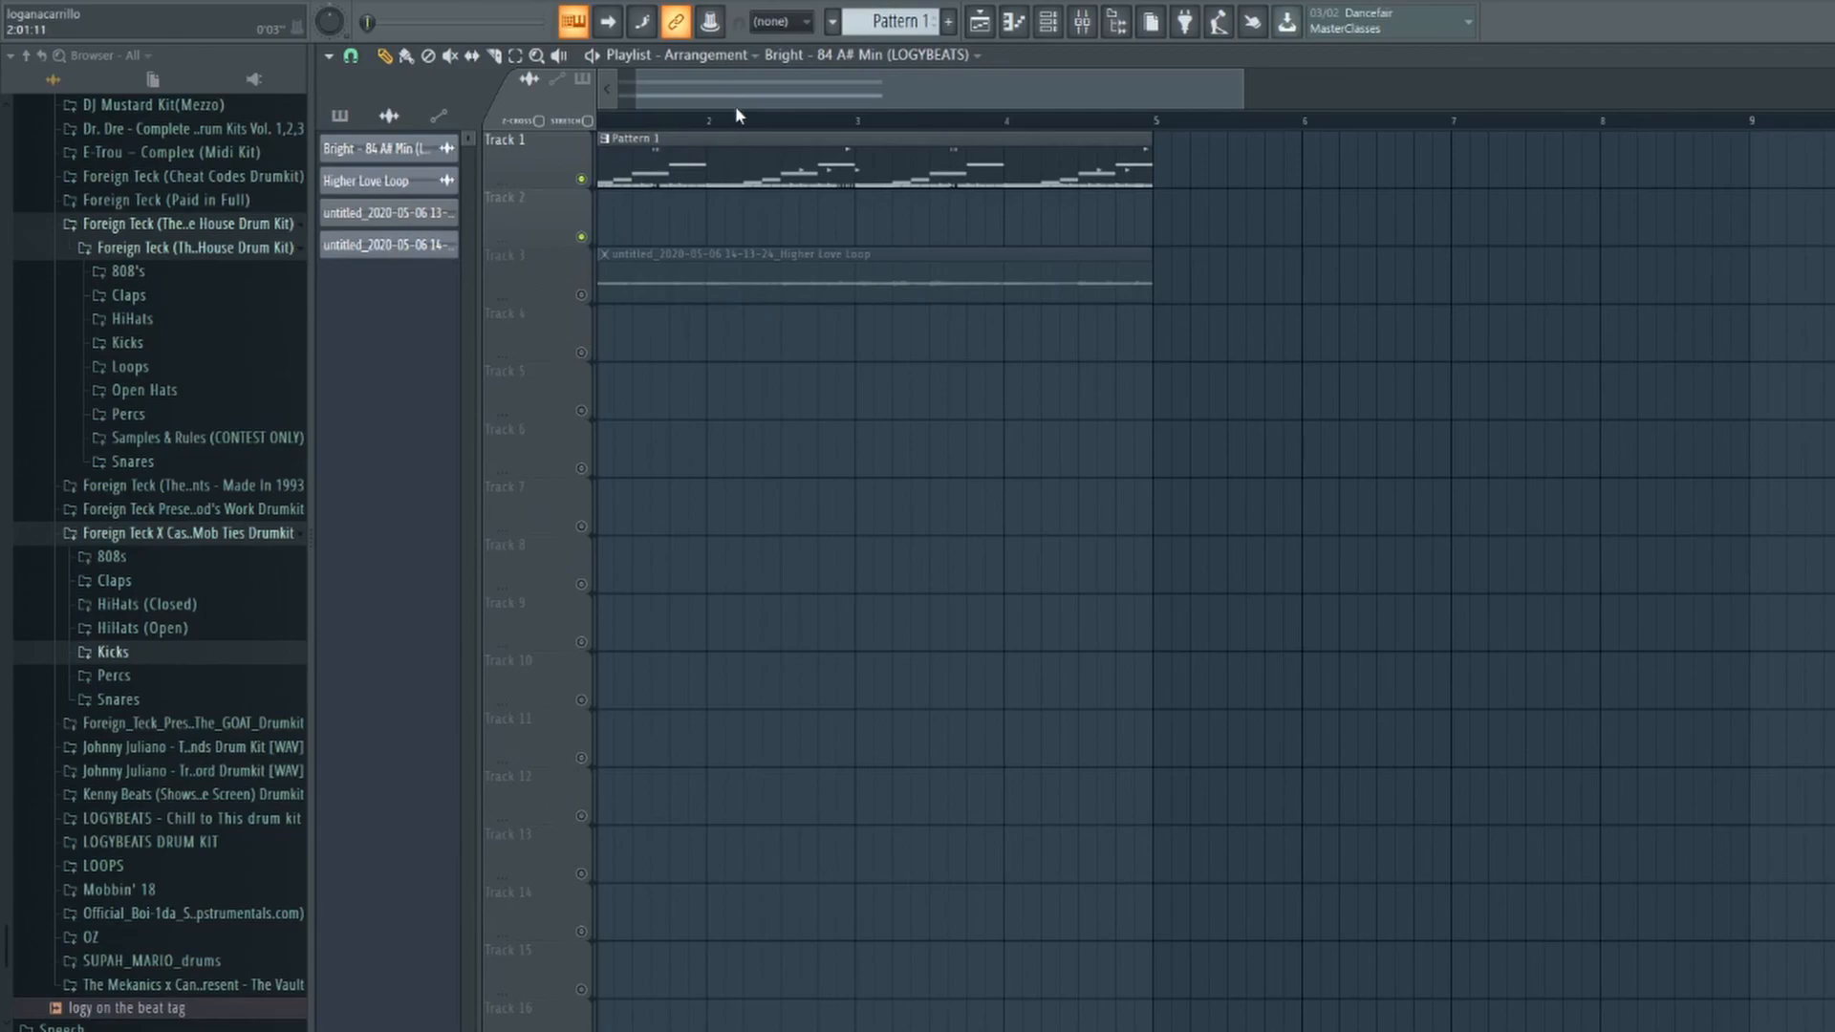
scroll(725, 95, "up", 2)
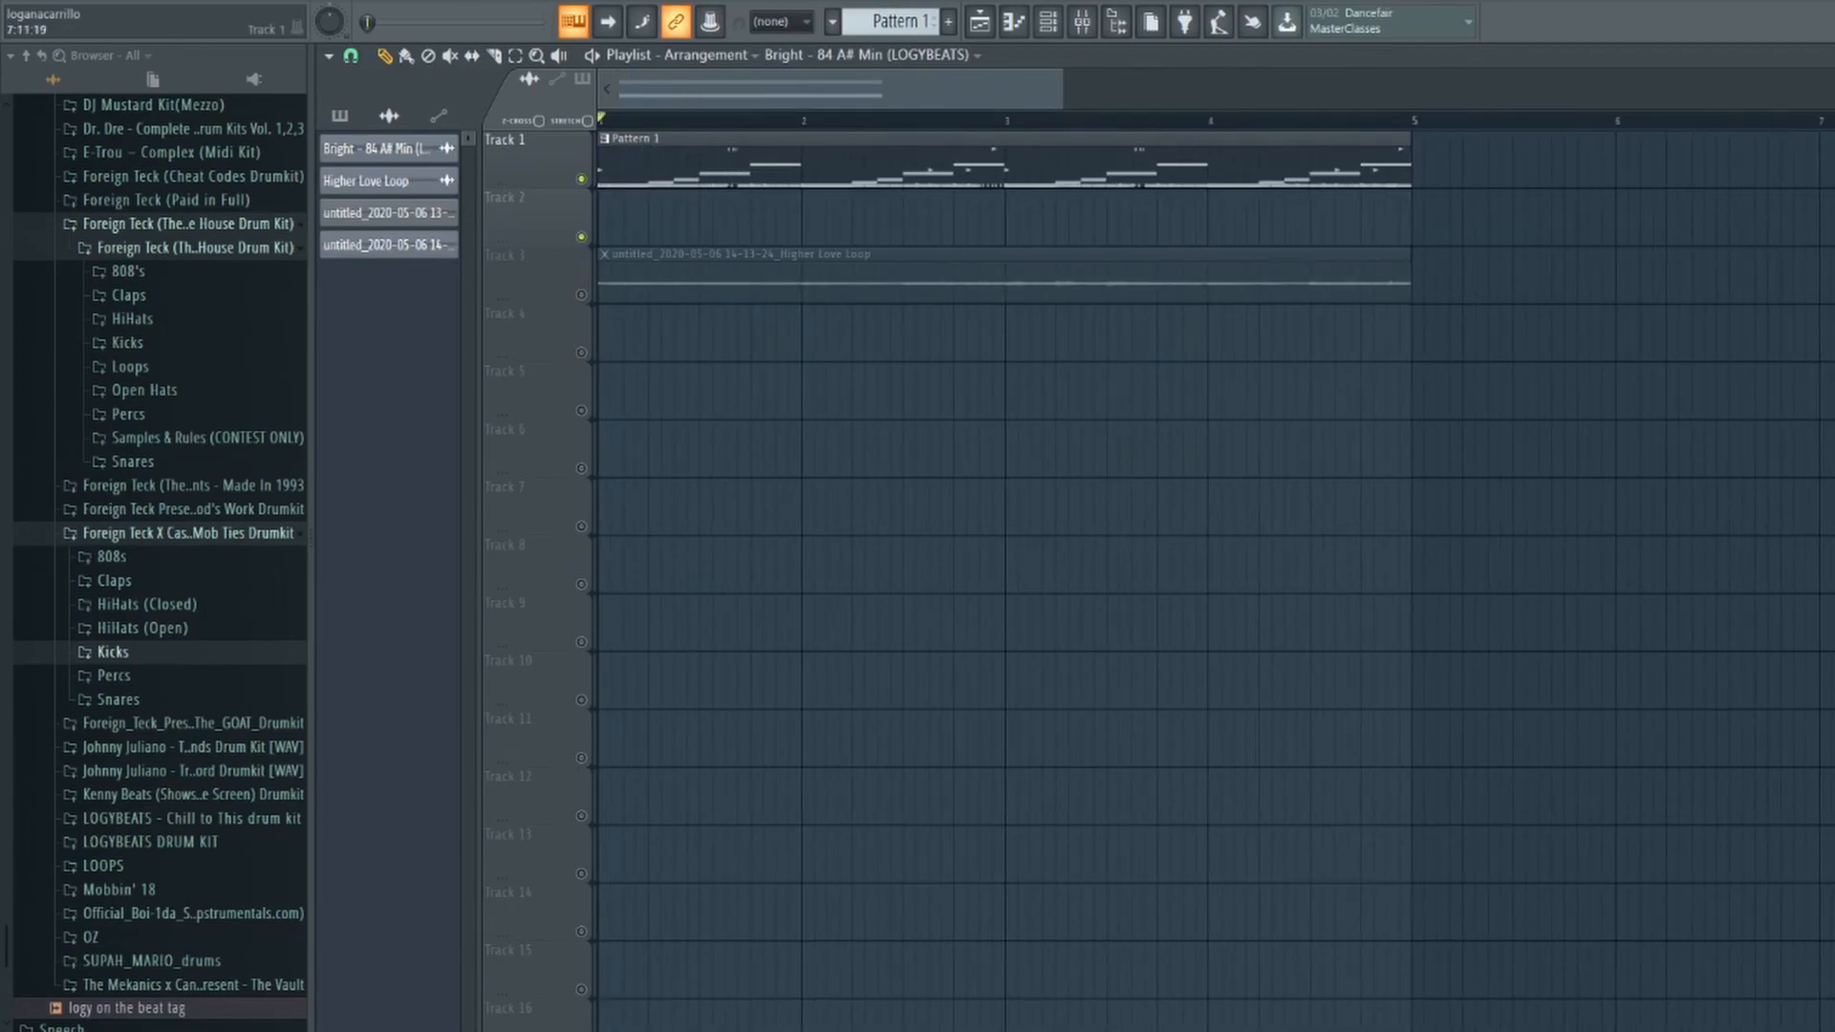